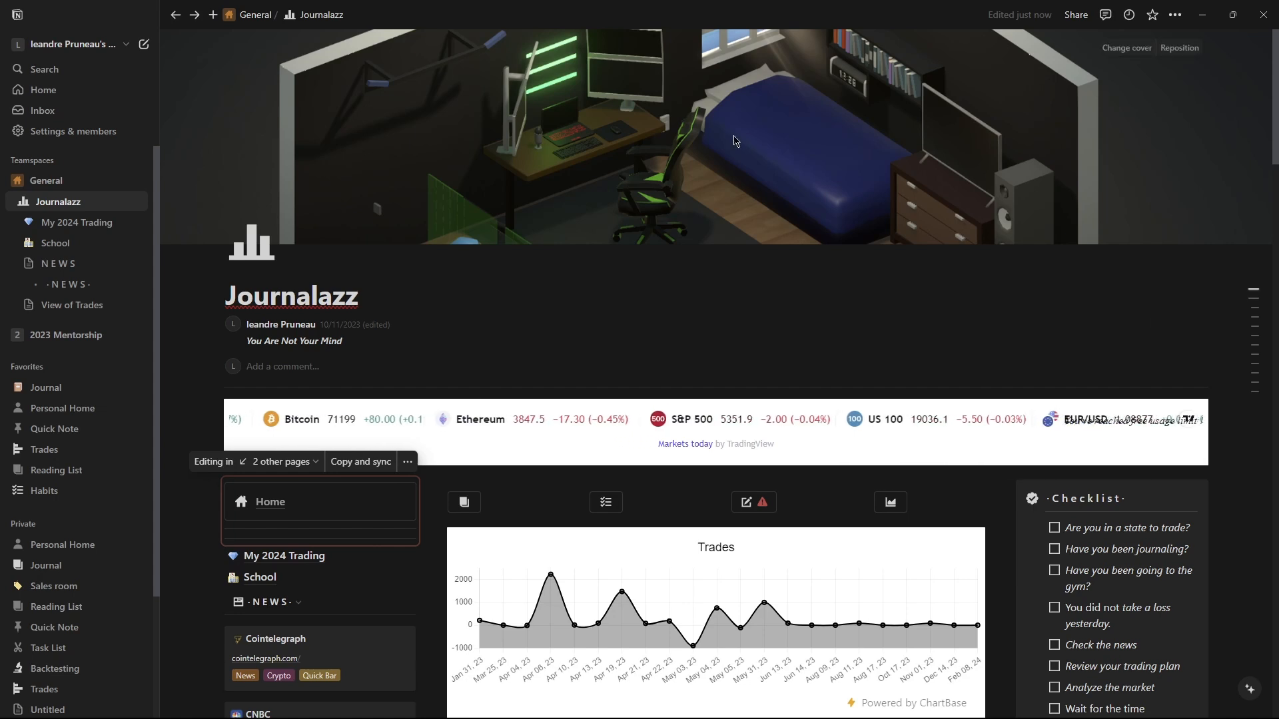
# Scroll through the Journalazz dashboard to review its widgets, calendar and manual sections.
pyautogui.scroll(-2, 723, 253)
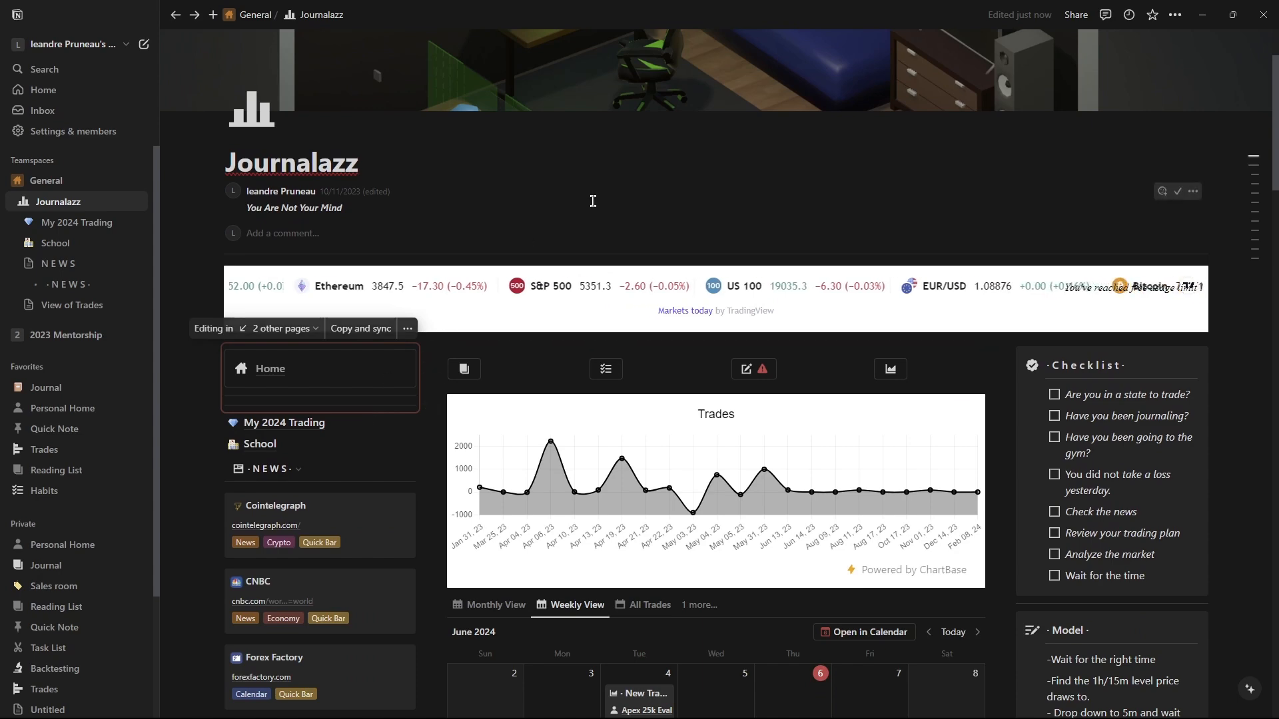
pyautogui.scroll(-2, 349, 504)
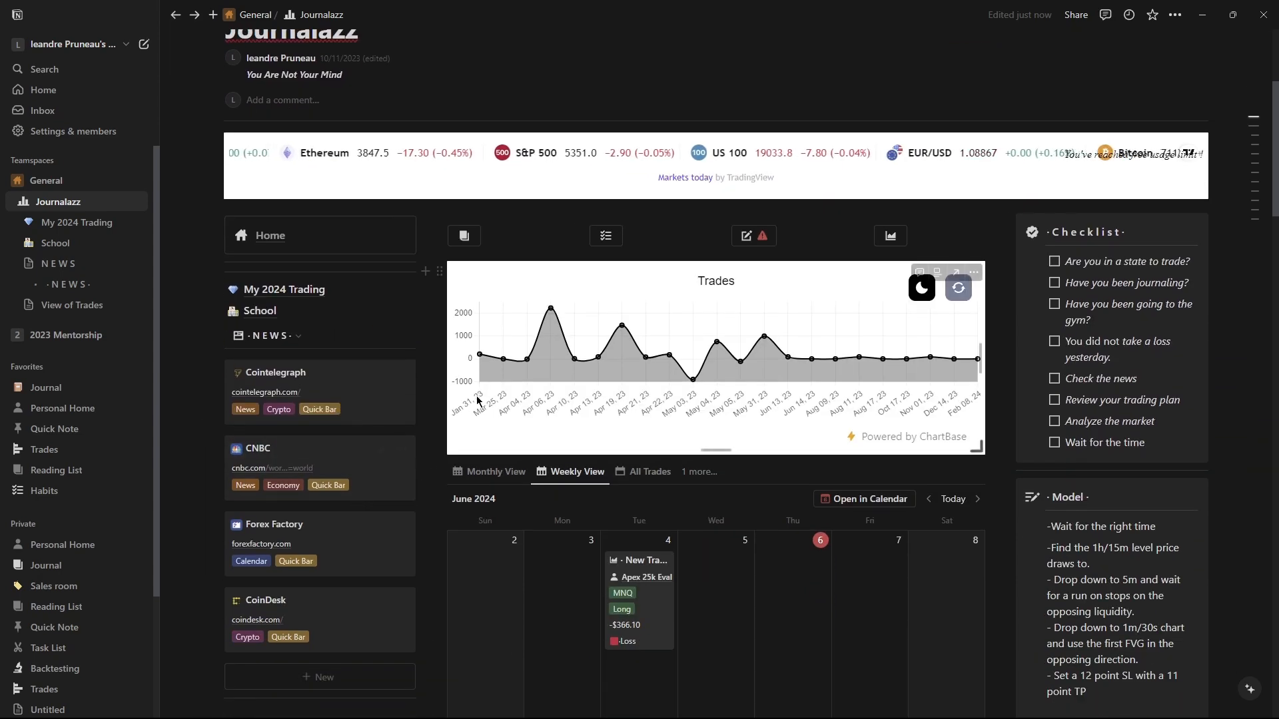
pyautogui.scroll(-2, 946, 293)
pyautogui.scroll(-3, 1025, 400)
pyautogui.scroll(-12, 1025, 397)
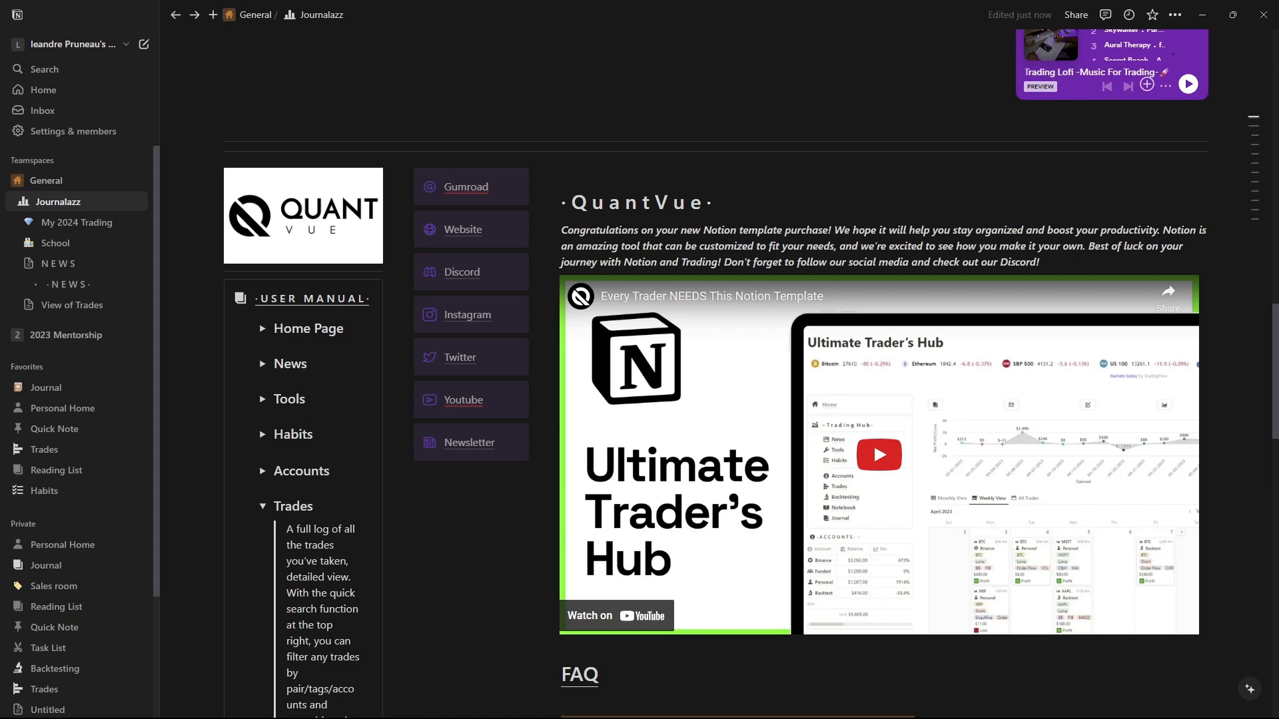
pyautogui.scroll(1, 874, 320)
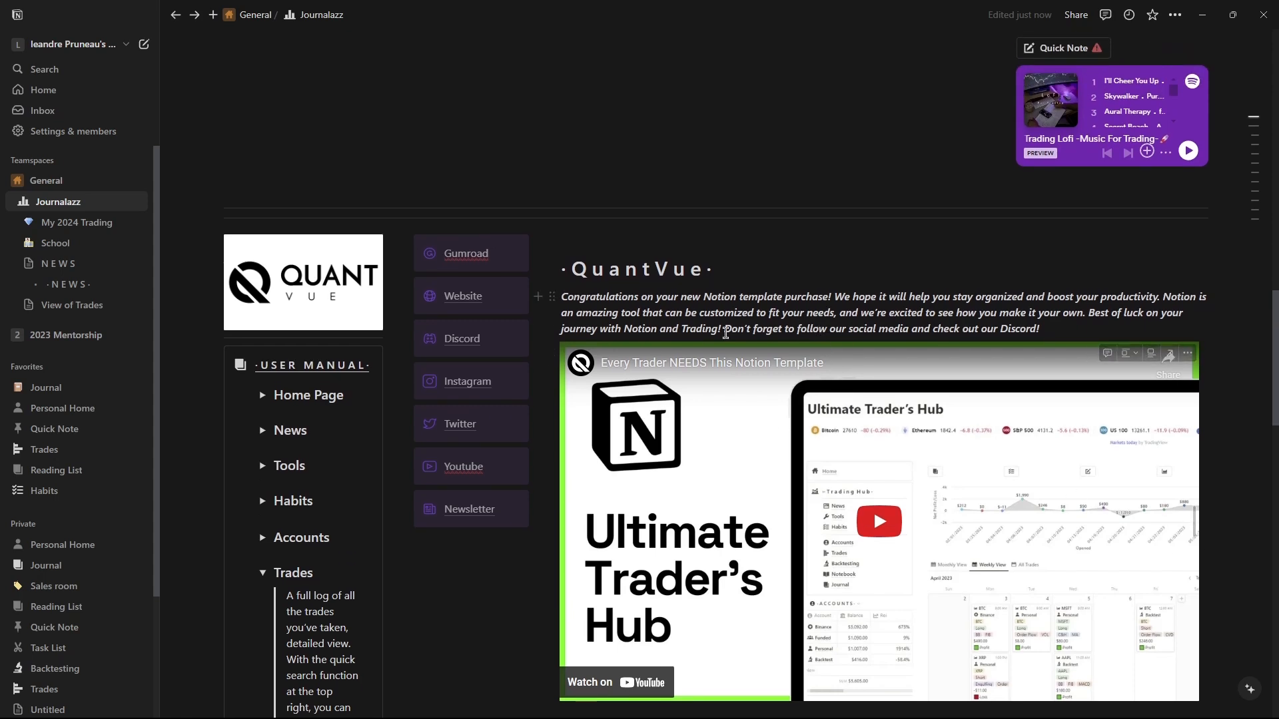
pyautogui.scroll(-1, 676, 334)
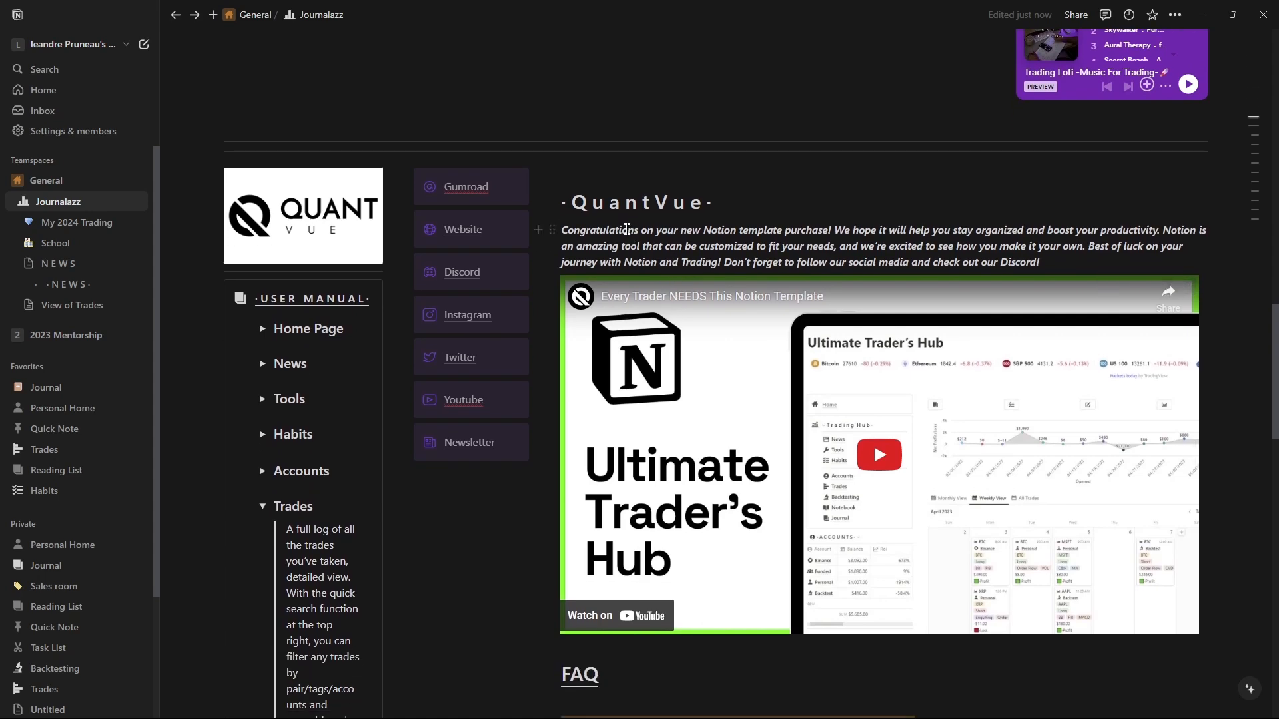
pyautogui.scroll(-1, 676, 334)
pyautogui.scroll(6, 565, 411)
pyautogui.scroll(8, 564, 412)
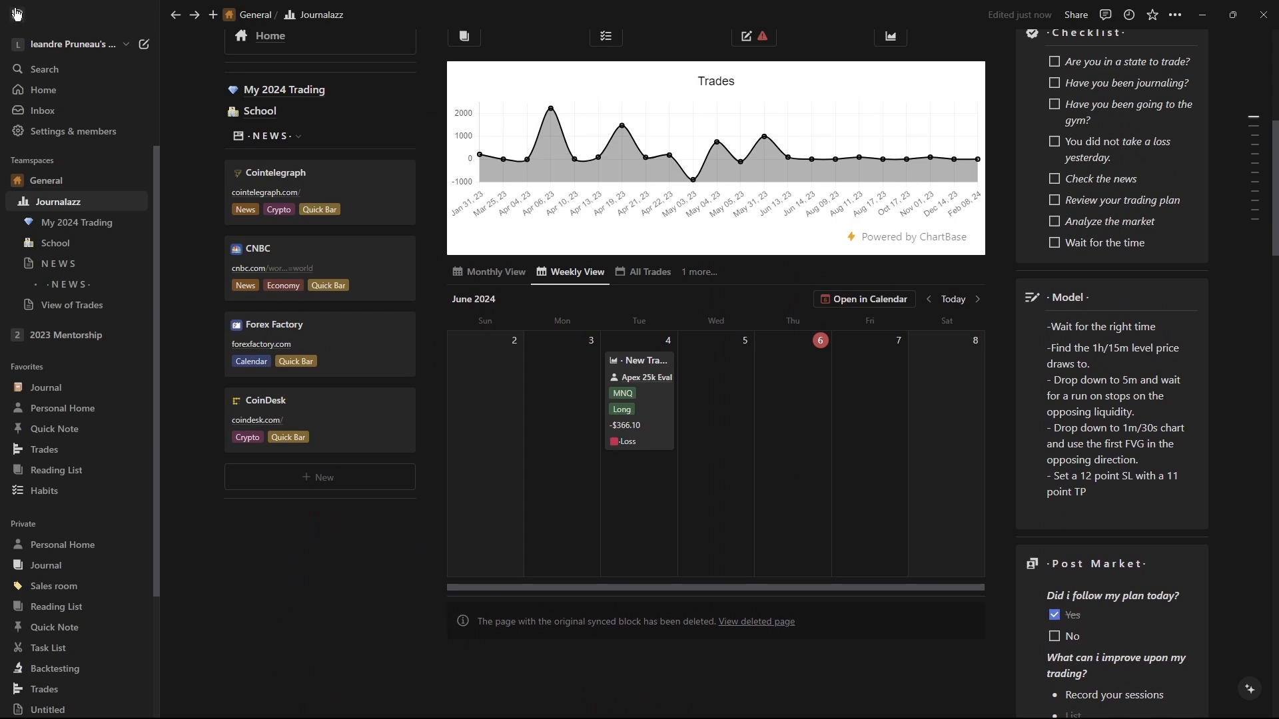
pyautogui.scroll(5, 362, 402)
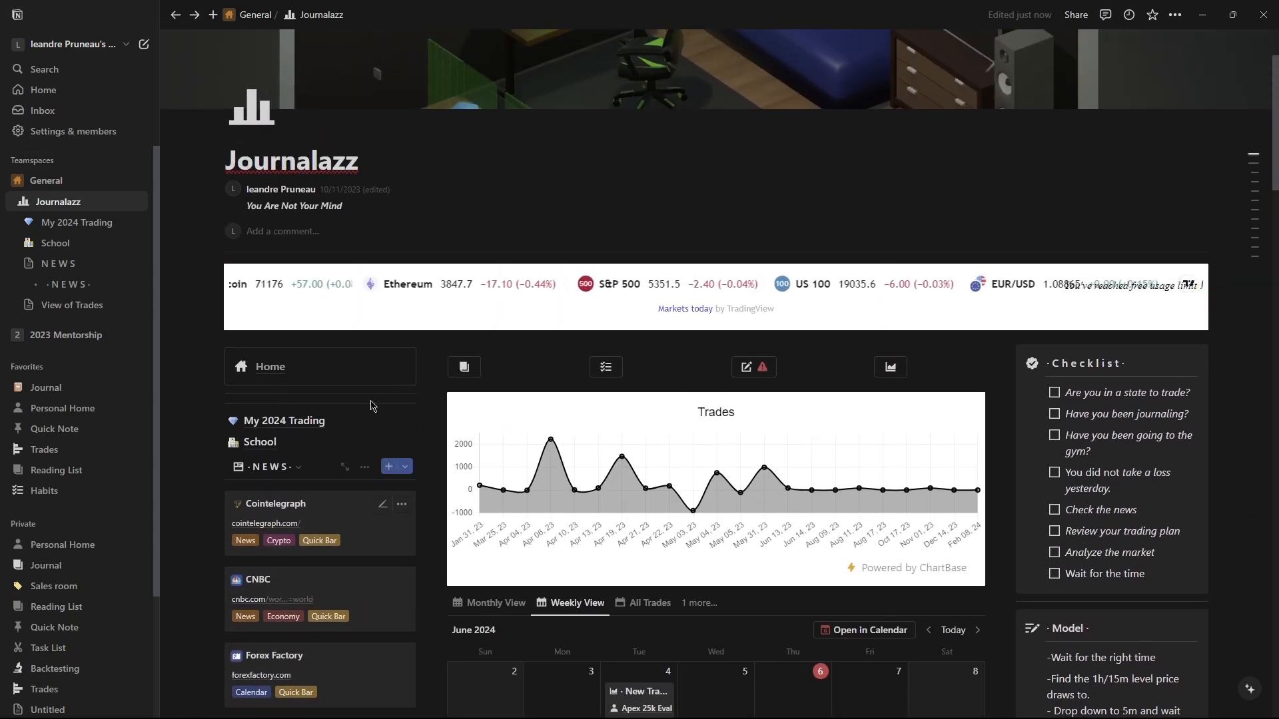
# Add an empty text block below the News gallery on the dashboard.
pyautogui.scroll(-7, 340, 436)
pyautogui.click(201, 366)
pyautogui.scroll(-5, 288, 514)
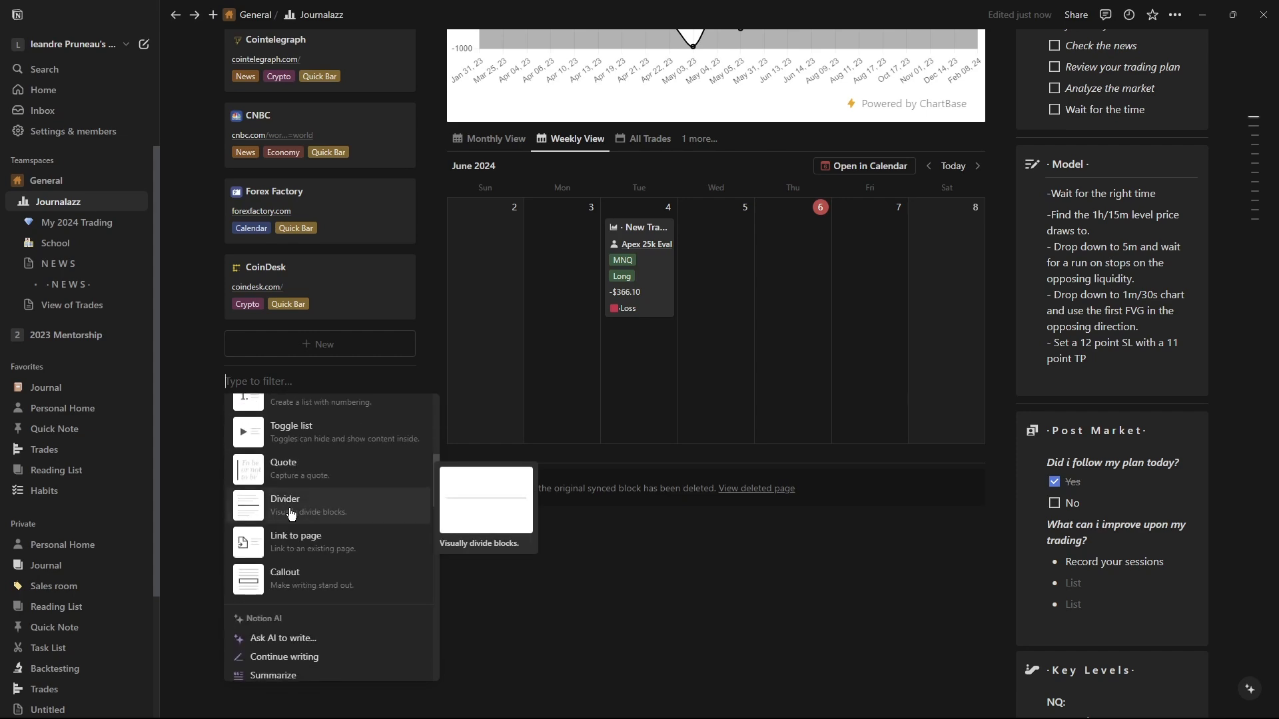
pyautogui.scroll(2, 289, 517)
pyautogui.click(203, 381)
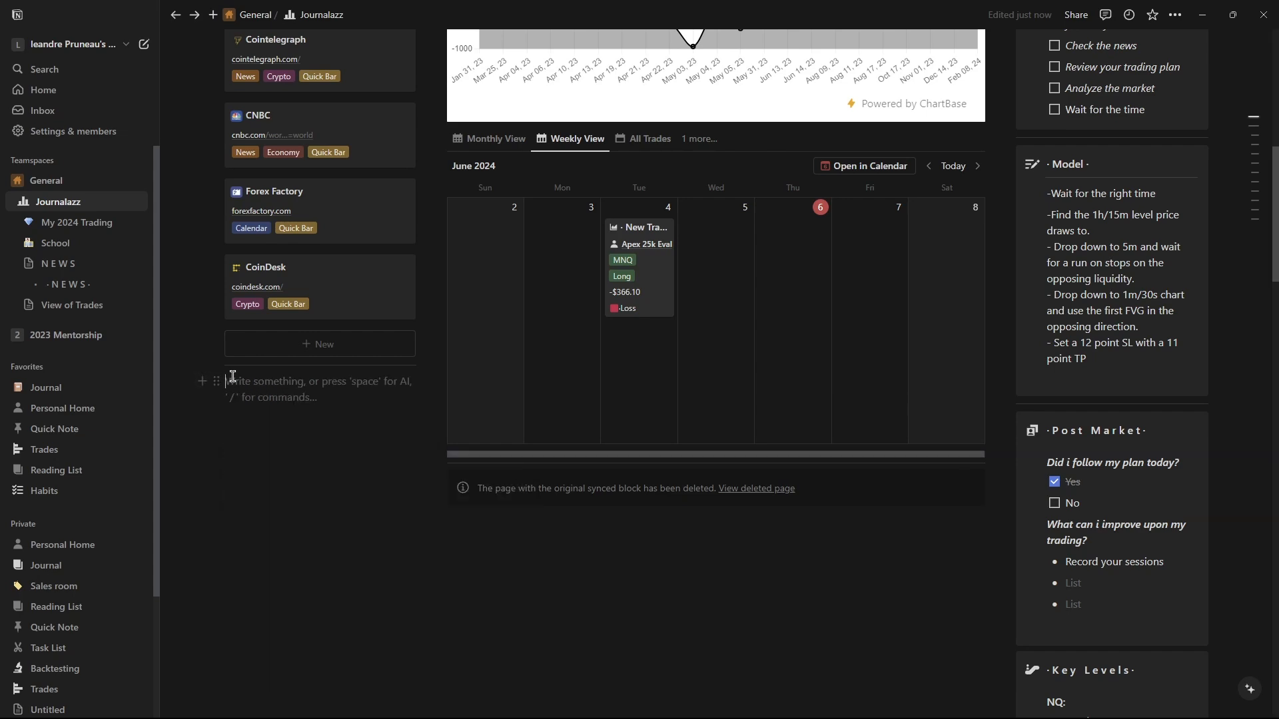
# Review the dashboard again, including the user manual, video and FAQ sections.
pyautogui.scroll(7, 413, 422)
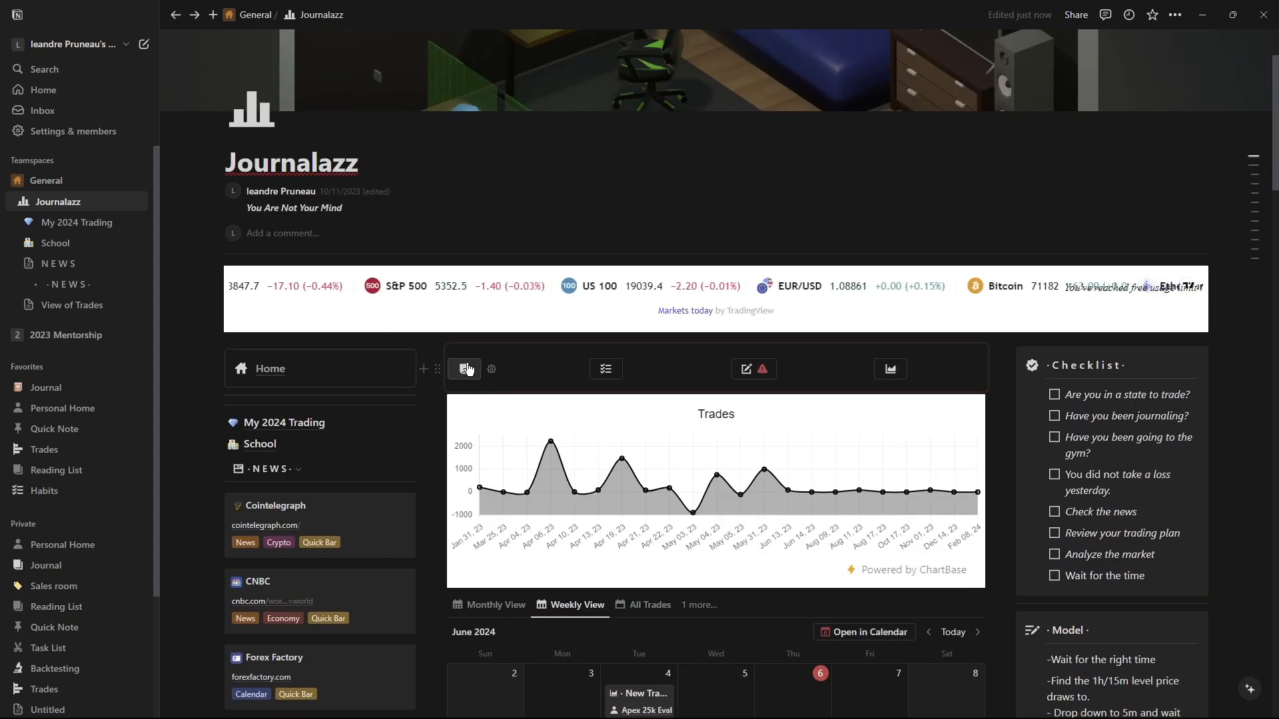
pyautogui.scroll(-4, 468, 370)
pyautogui.scroll(-1, 279, 466)
pyautogui.click(245, 515)
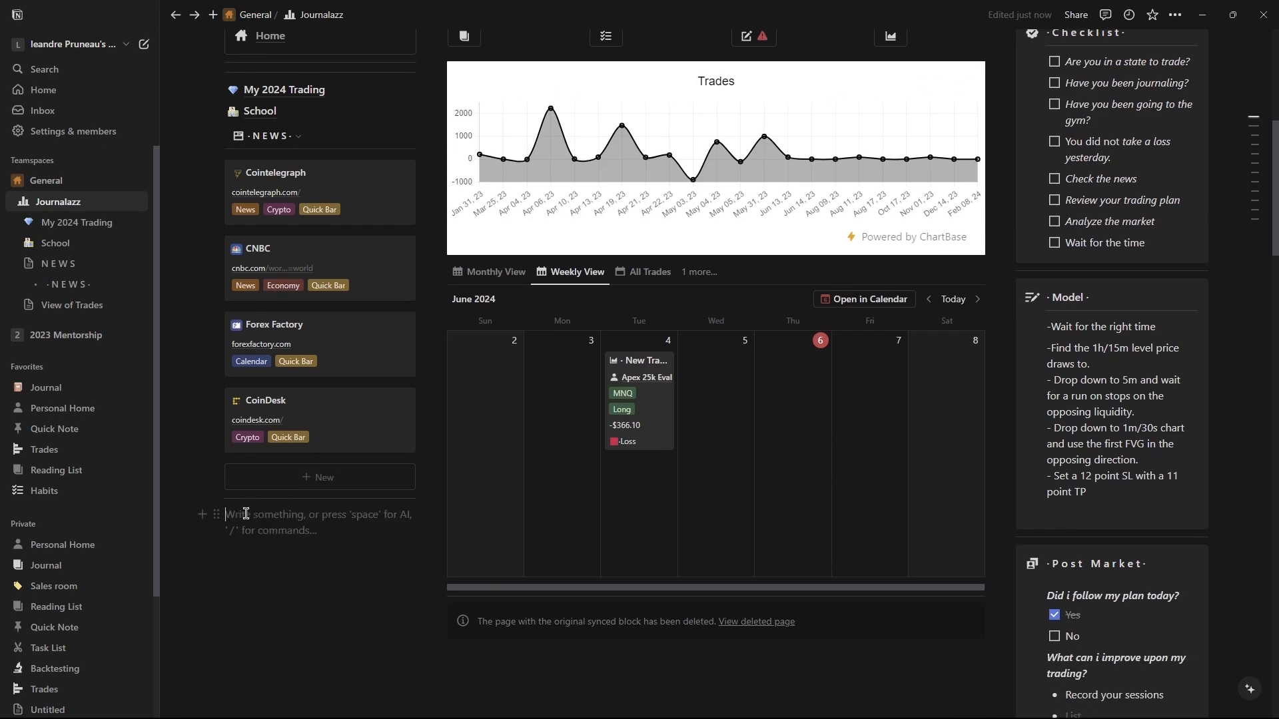
pyautogui.scroll(-15, 637, 428)
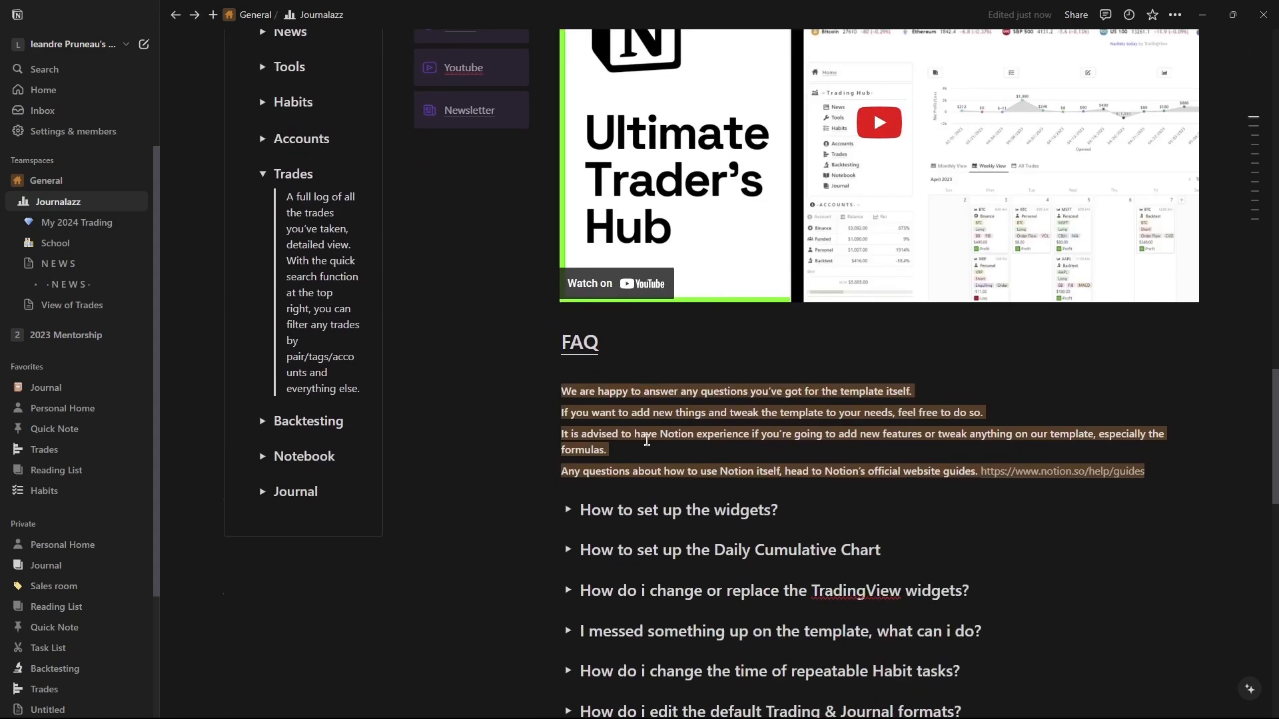
pyautogui.scroll(20, 649, 439)
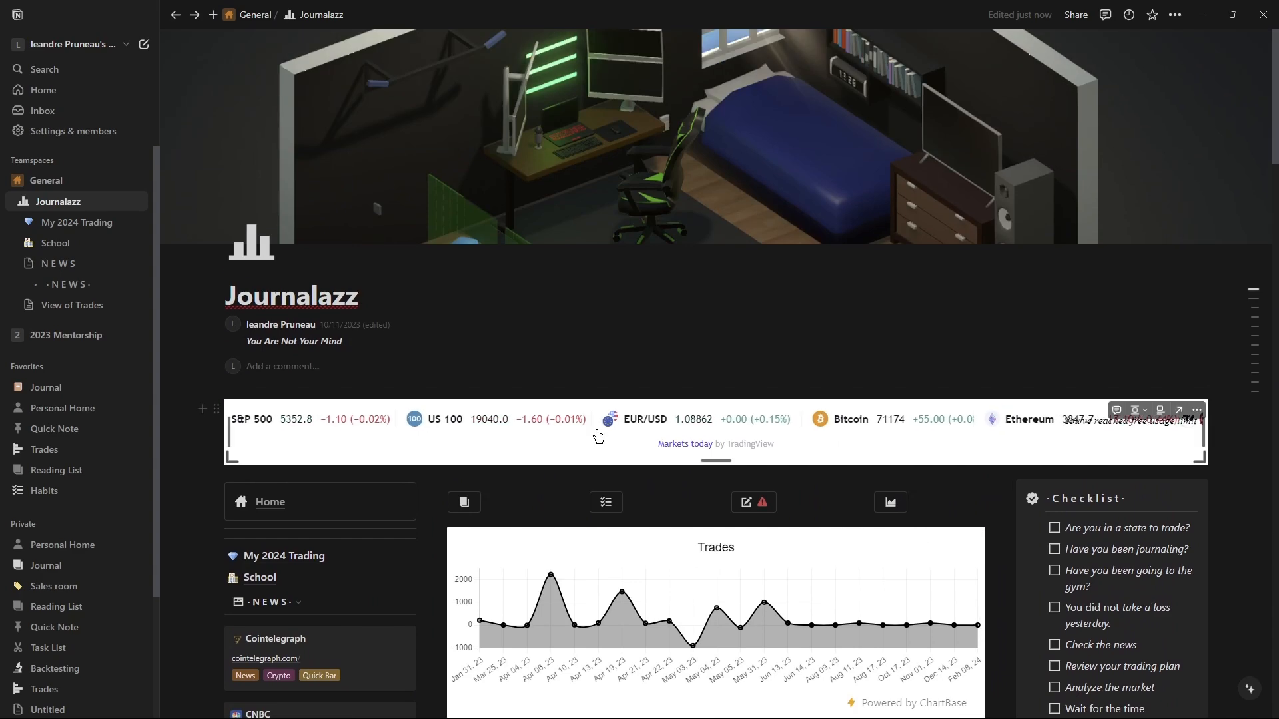
pyautogui.scroll(-2, 313, 506)
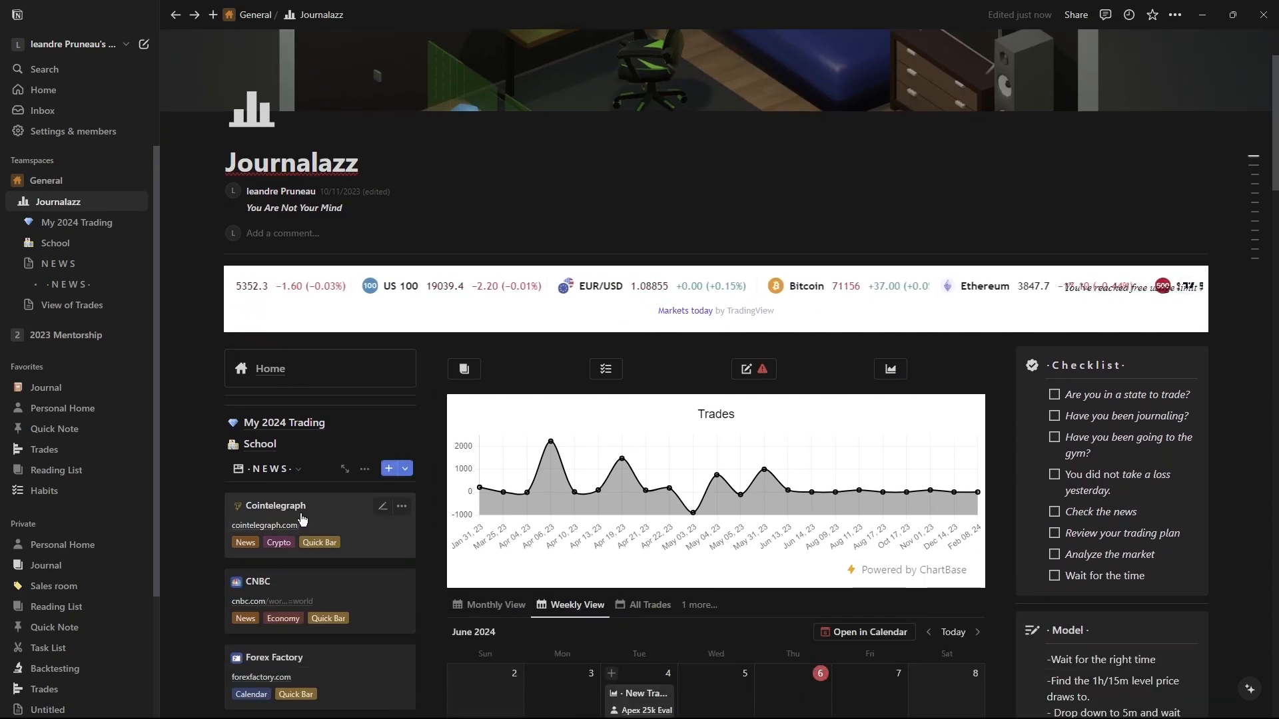
pyautogui.scroll(-15, 333, 506)
pyautogui.scroll(3, 407, 358)
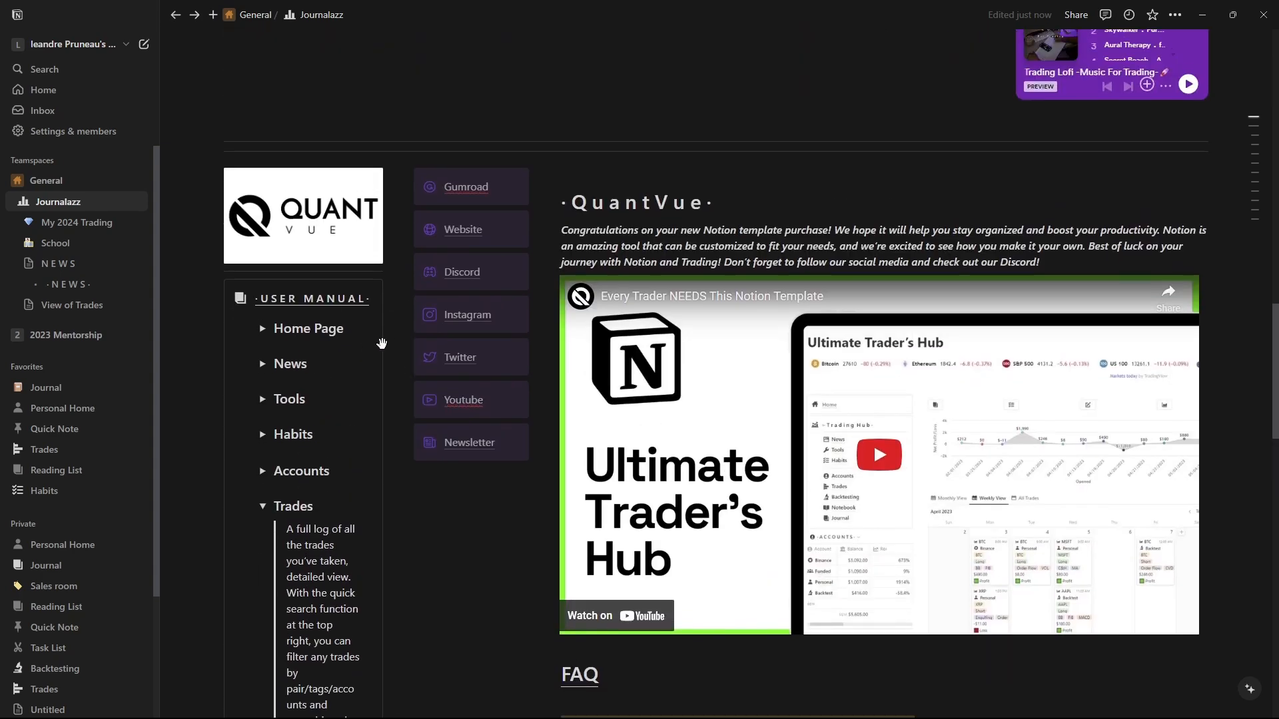
pyautogui.scroll(3, 280, 373)
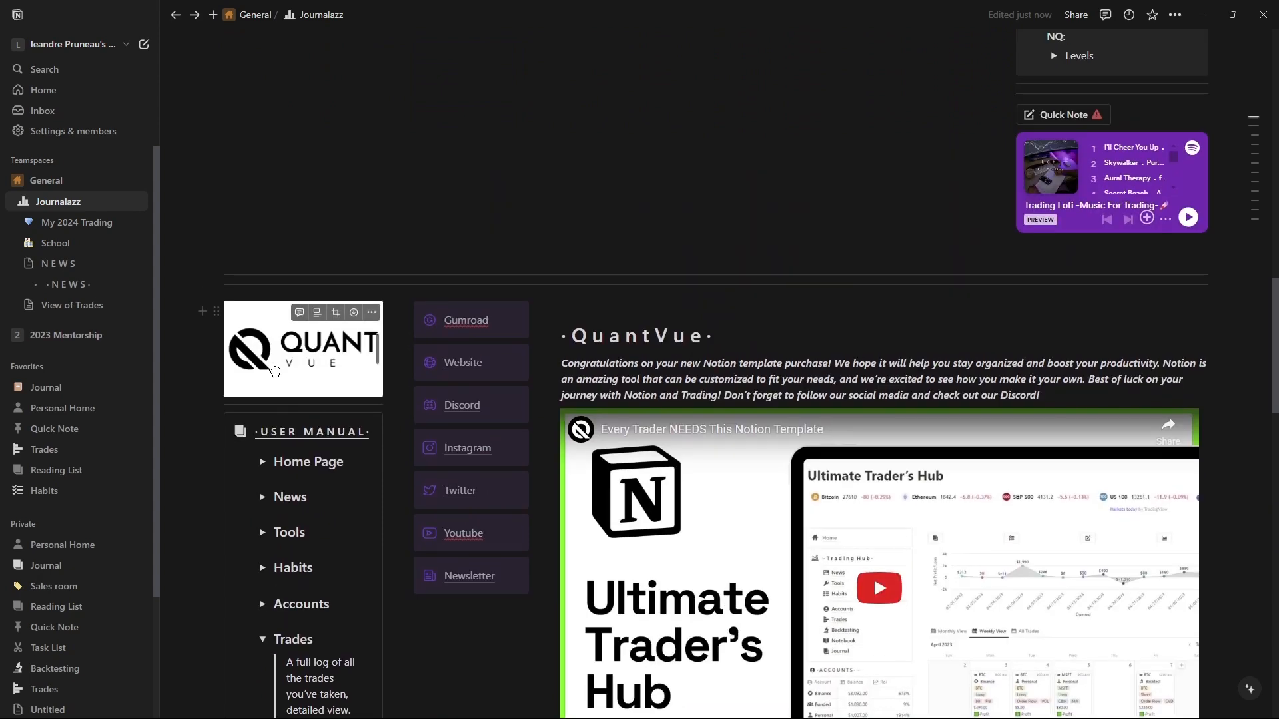
pyautogui.scroll(8, 371, 394)
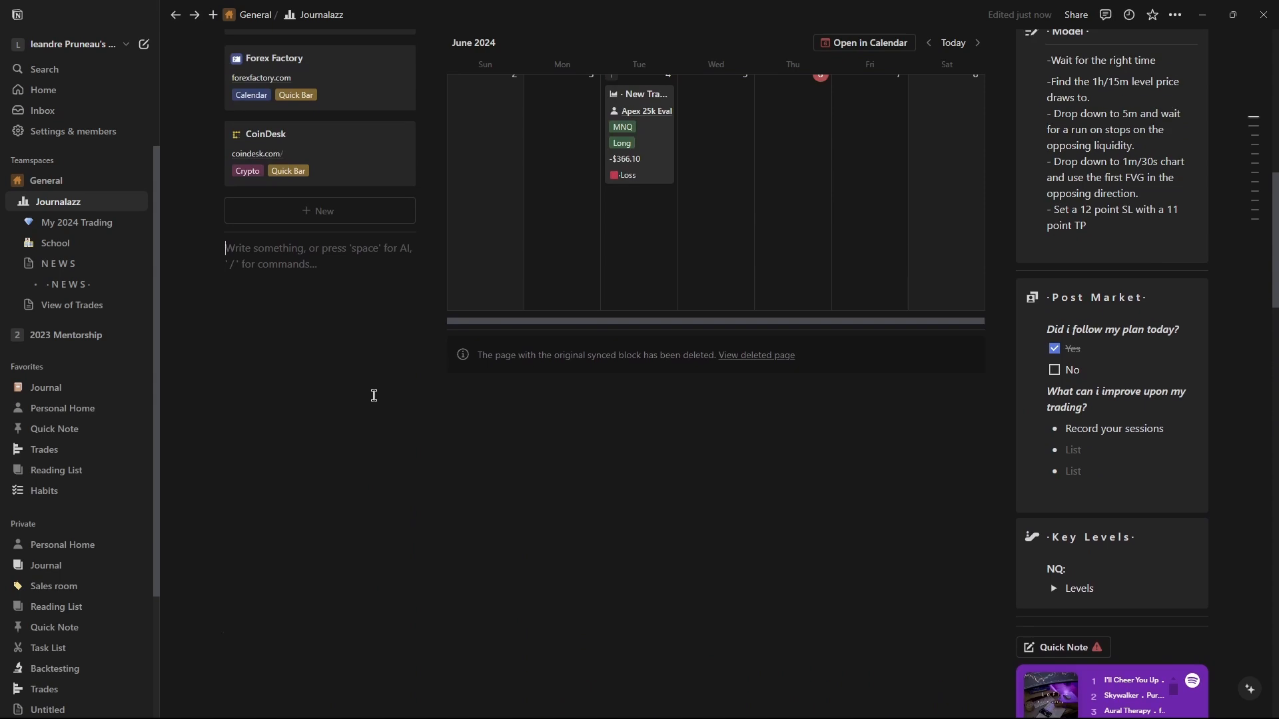
pyautogui.scroll(7, 322, 422)
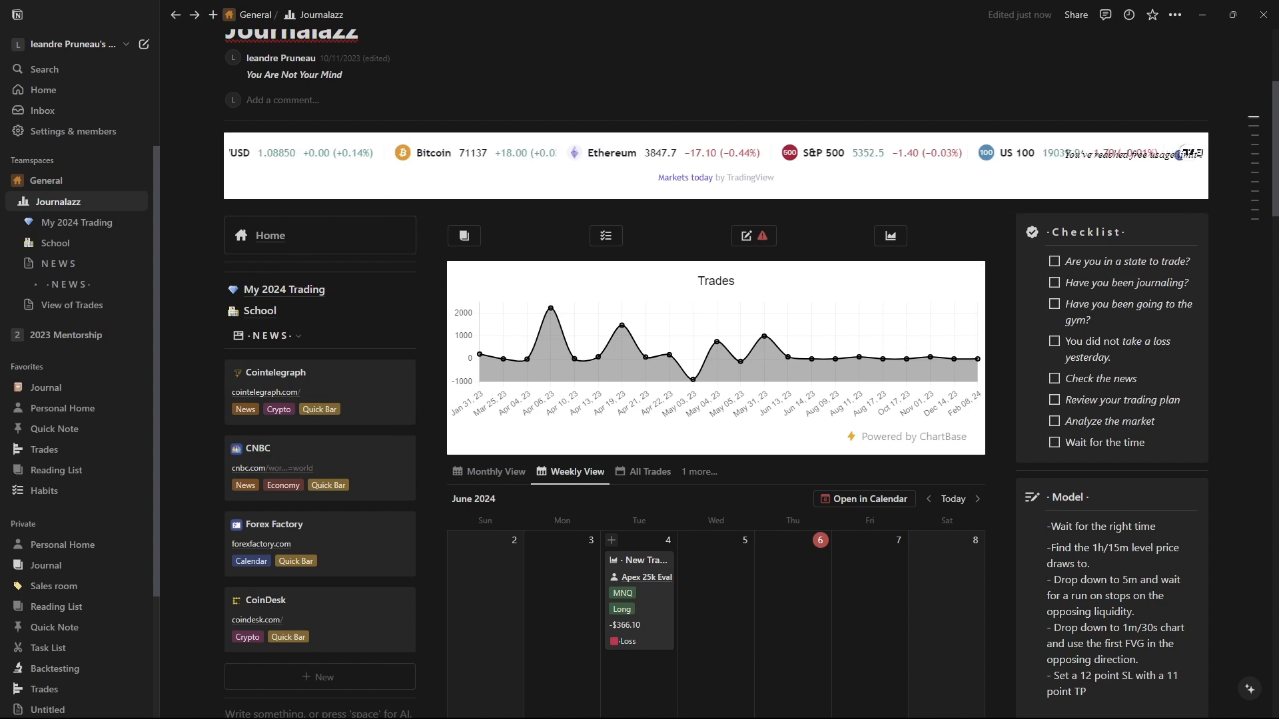
# Open the My 2024 Trading page from the dashboard.
pyautogui.click(284, 289)
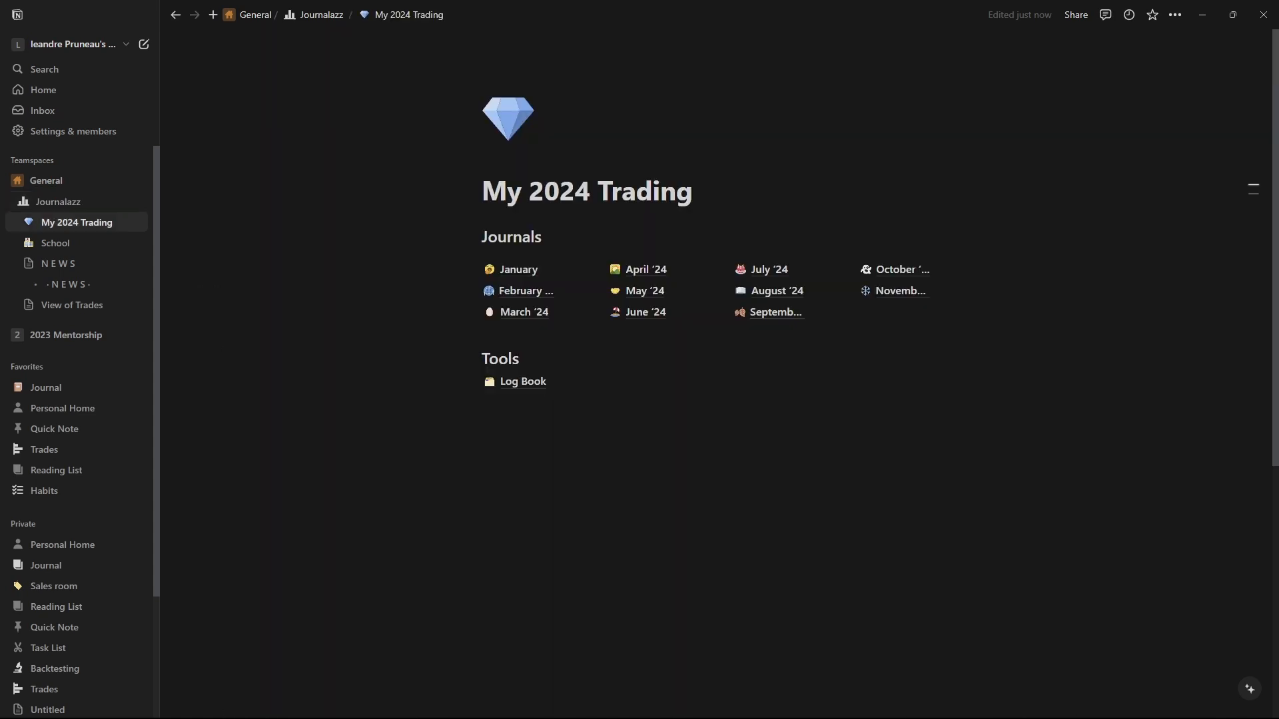
pyautogui.click(329, 18)
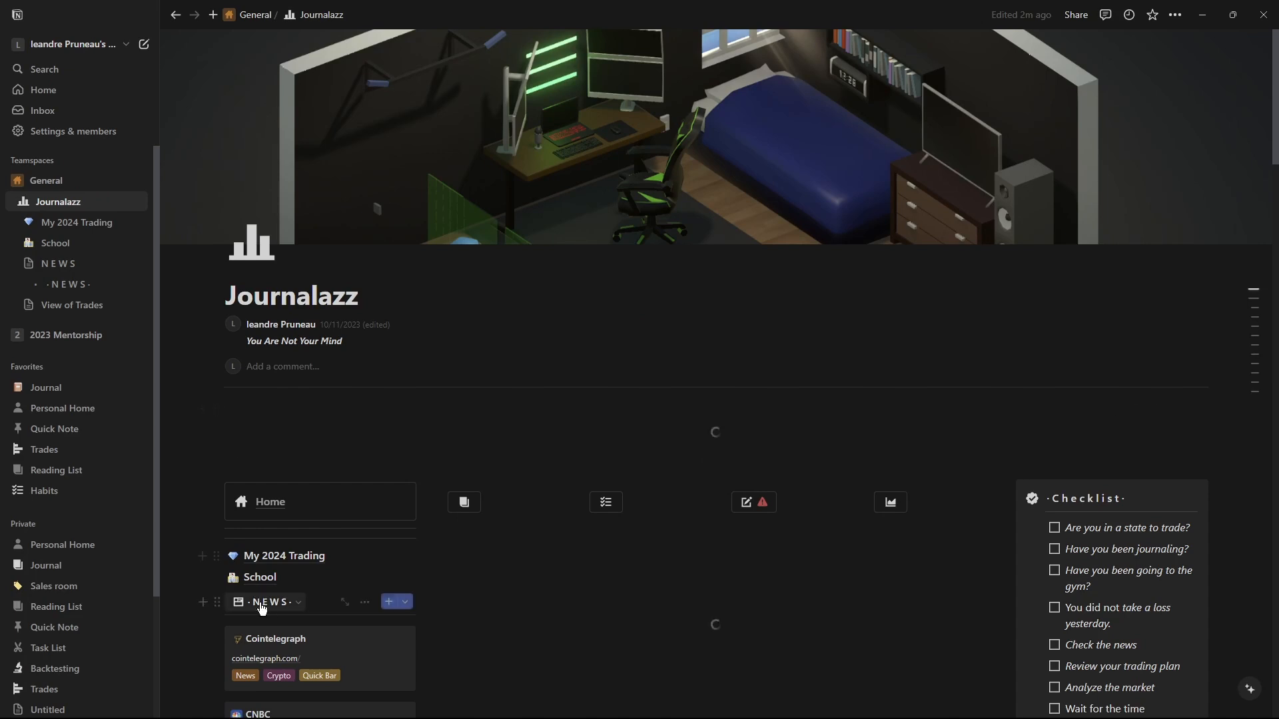
pyautogui.click(278, 560)
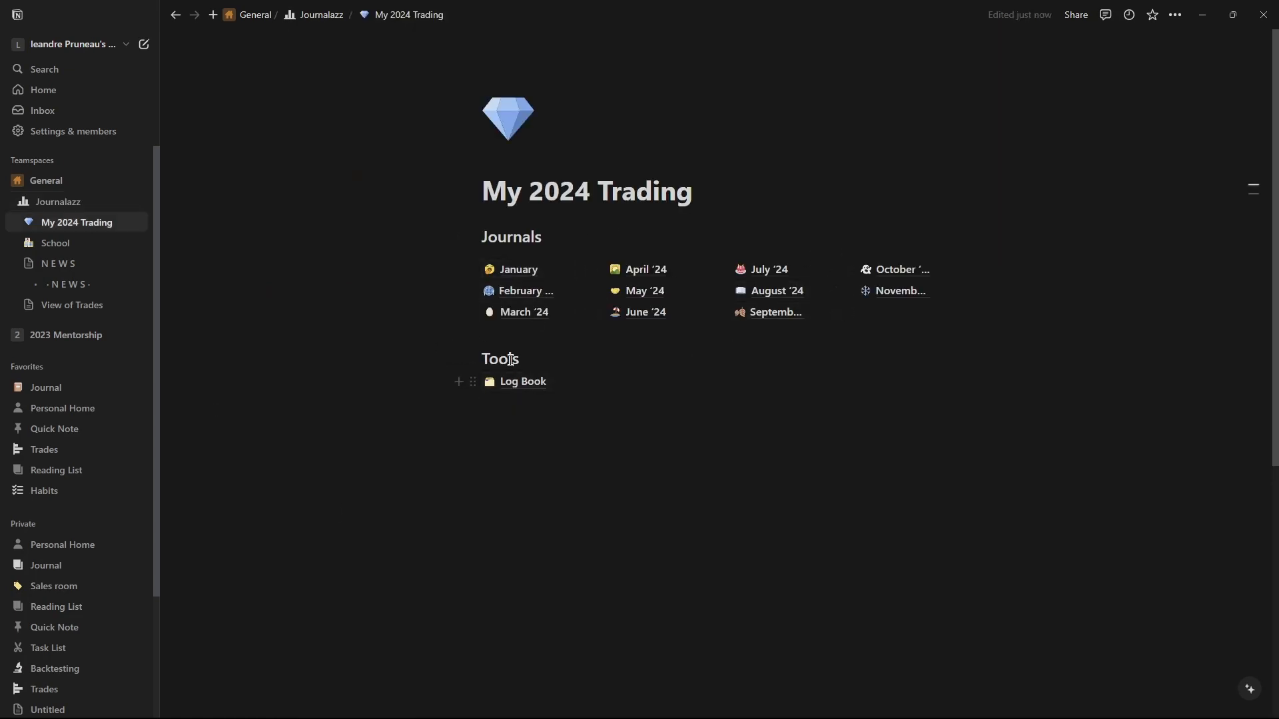
# Create a new subpage below Log Book on My 2024 Trading and return to that page.
pyautogui.moveTo(513, 279)
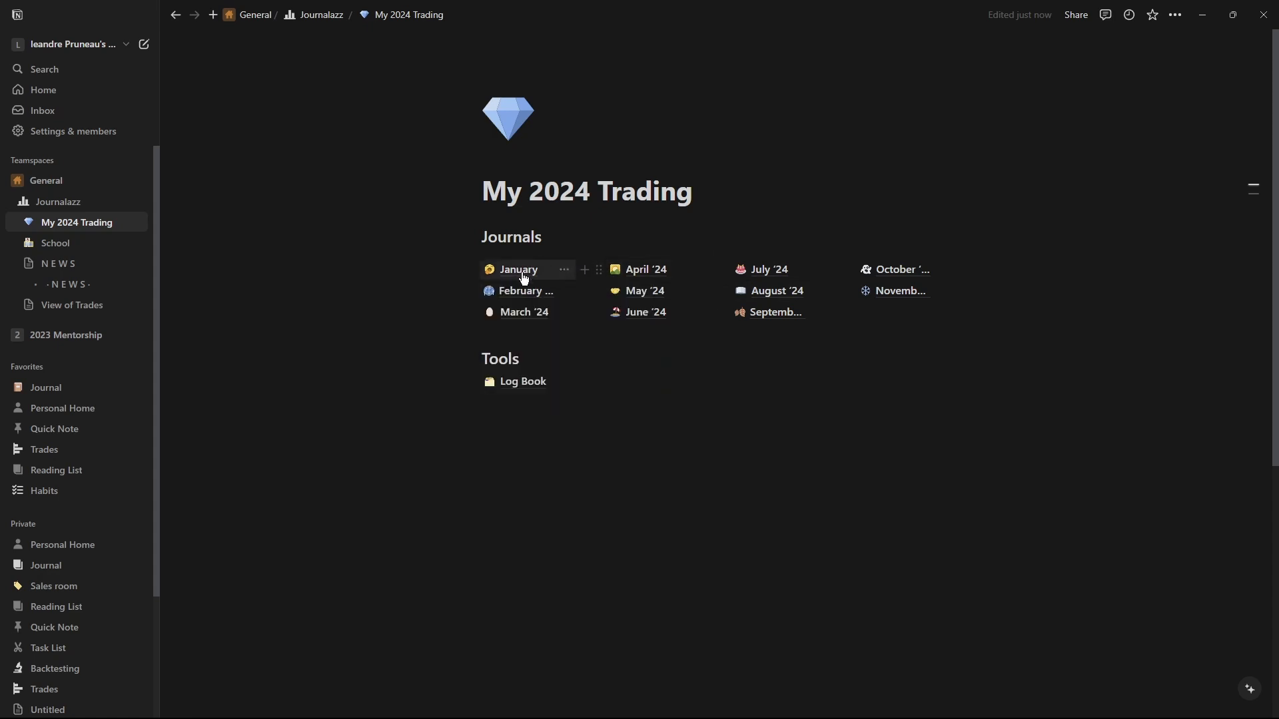
pyautogui.click(516, 420)
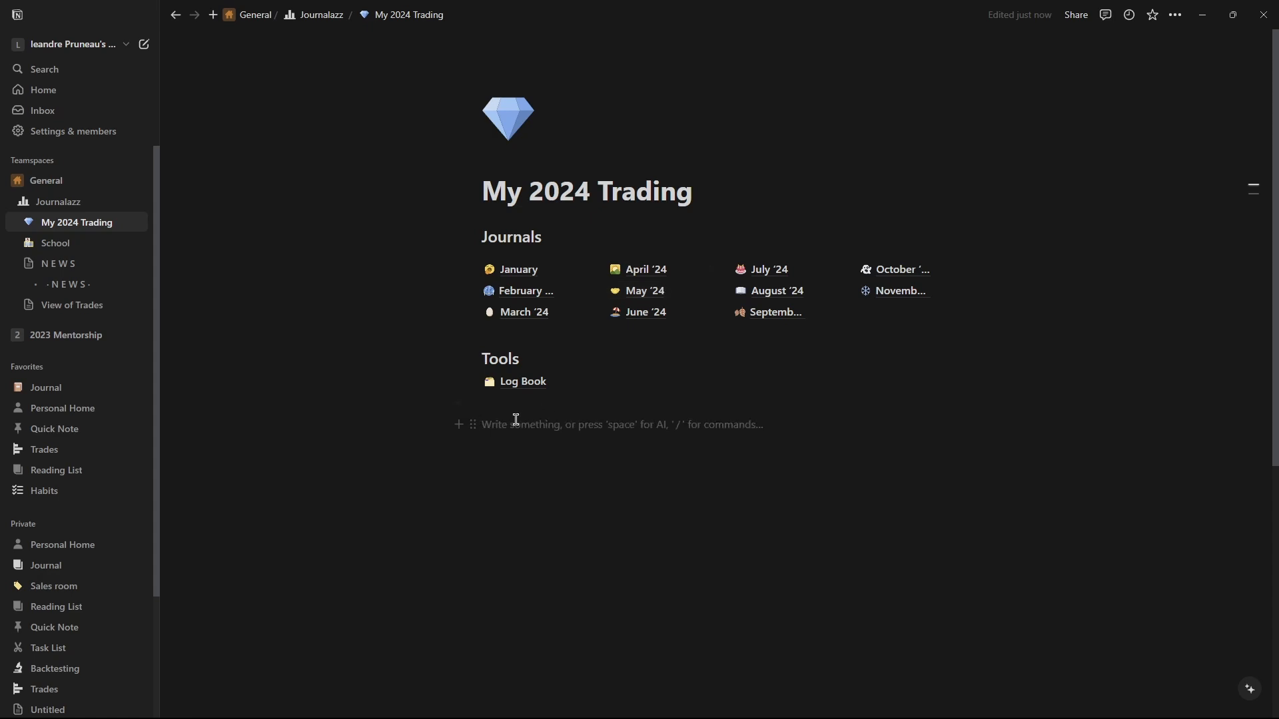
pyautogui.write('/page')
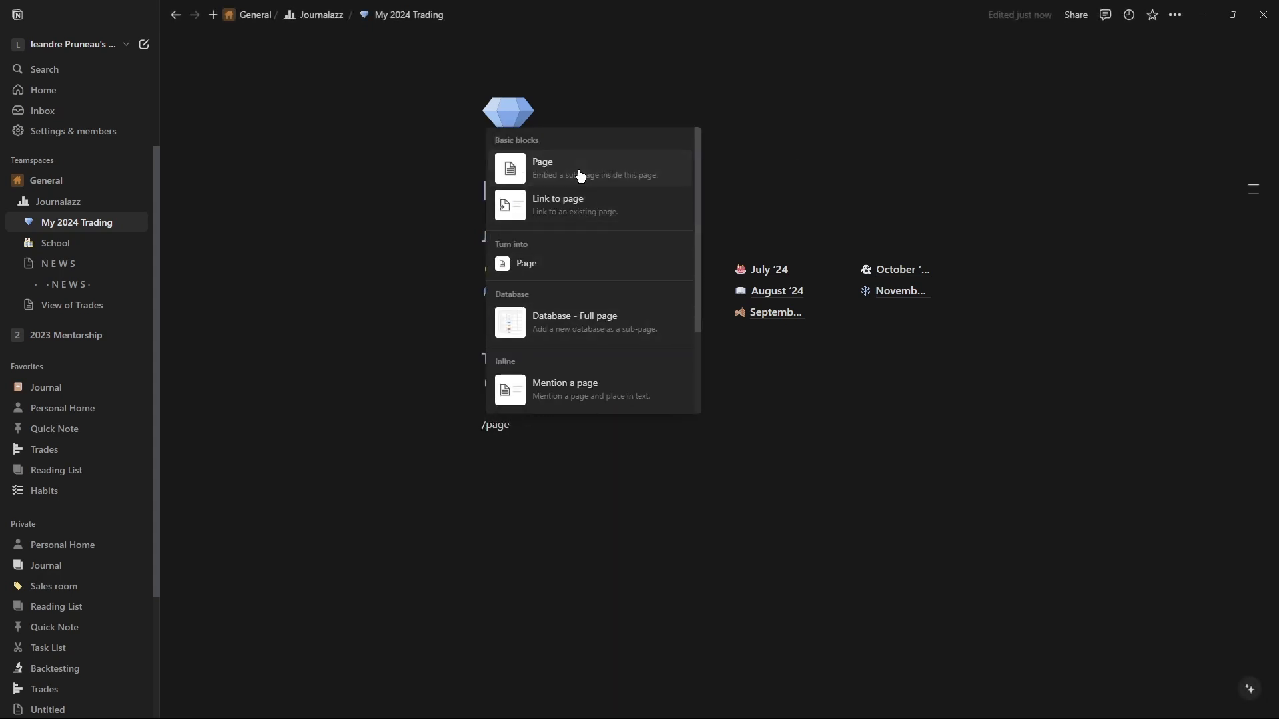
pyautogui.click(580, 175)
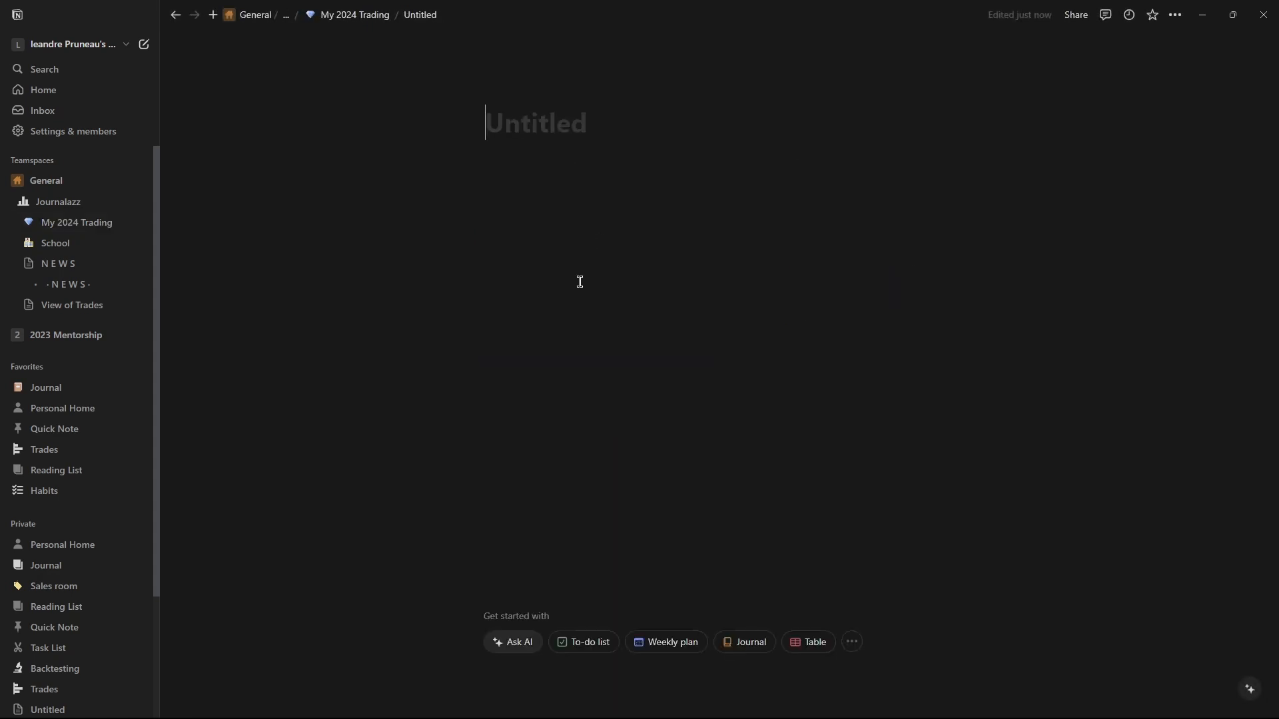
pyautogui.click(177, 14)
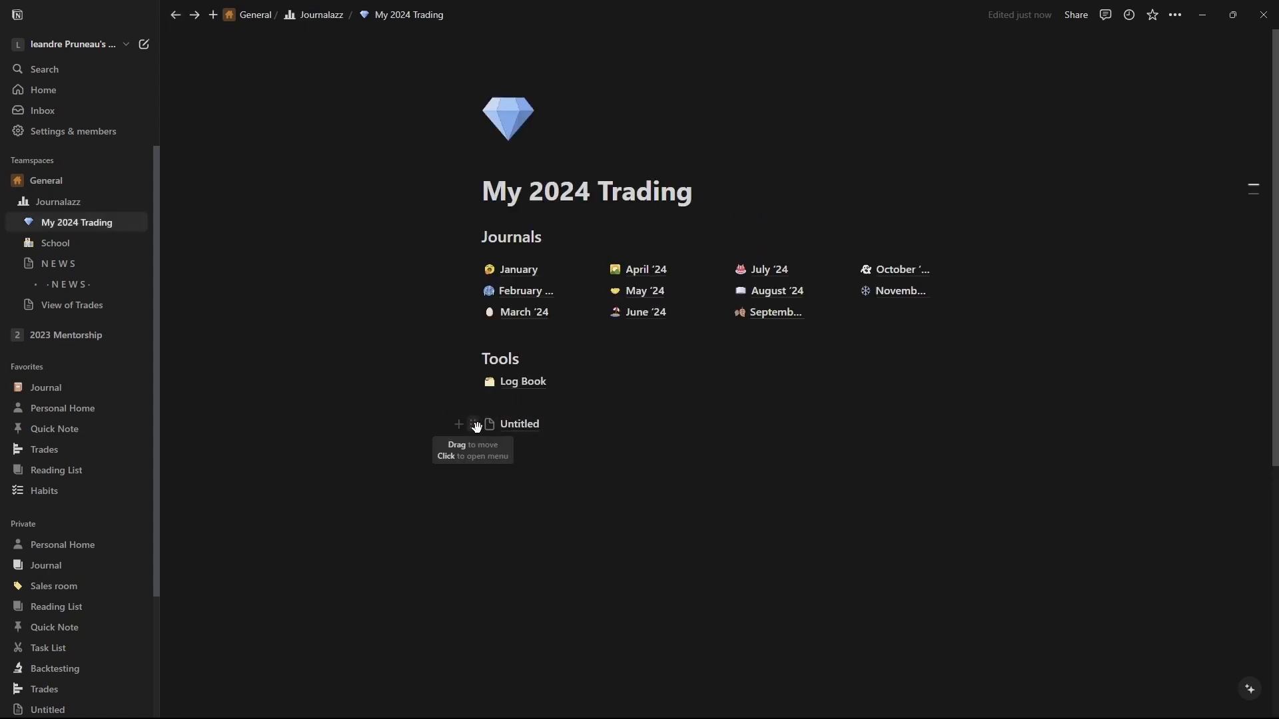
# Duplicate the Untitled subpage twice and arrange the copies into two columns.
pyautogui.moveTo(506, 427); pyautogui.dragTo(490, 447)
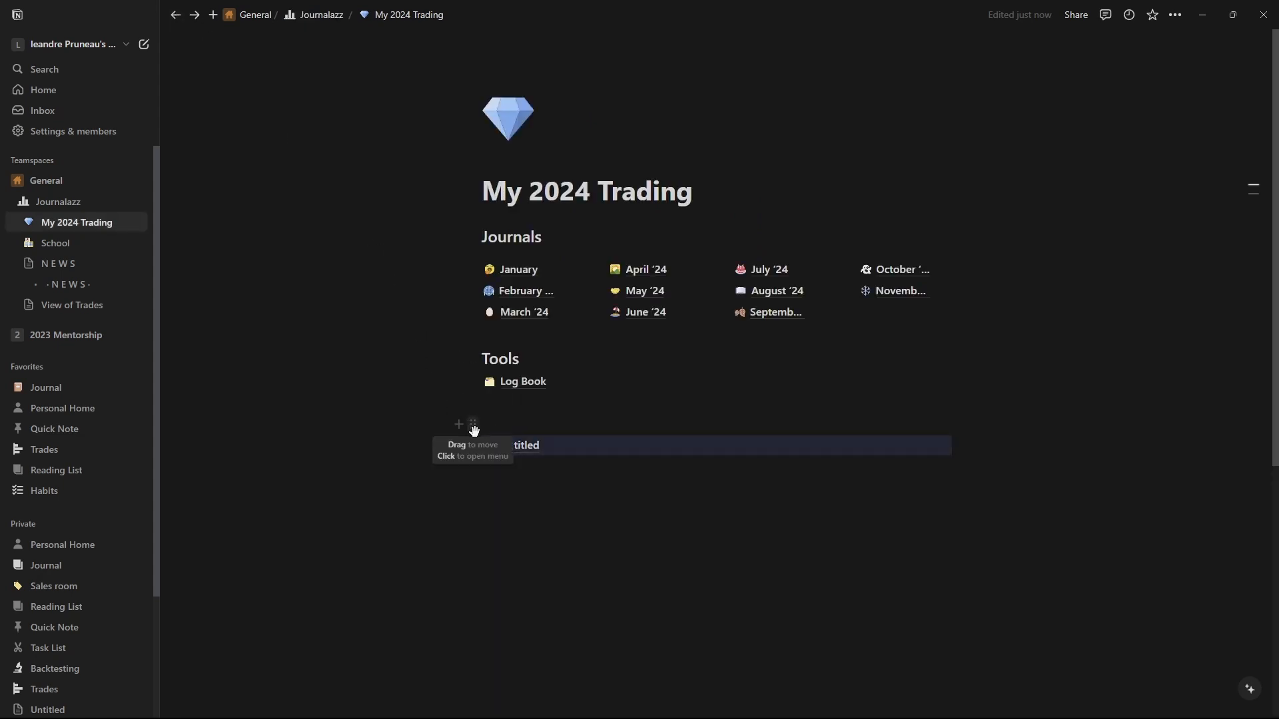
pyautogui.hotkey('ctrl', 'd')
pyautogui.hotkey('ctrl', 'd')
pyautogui.moveTo(476, 471); pyautogui.dragTo(959, 442)
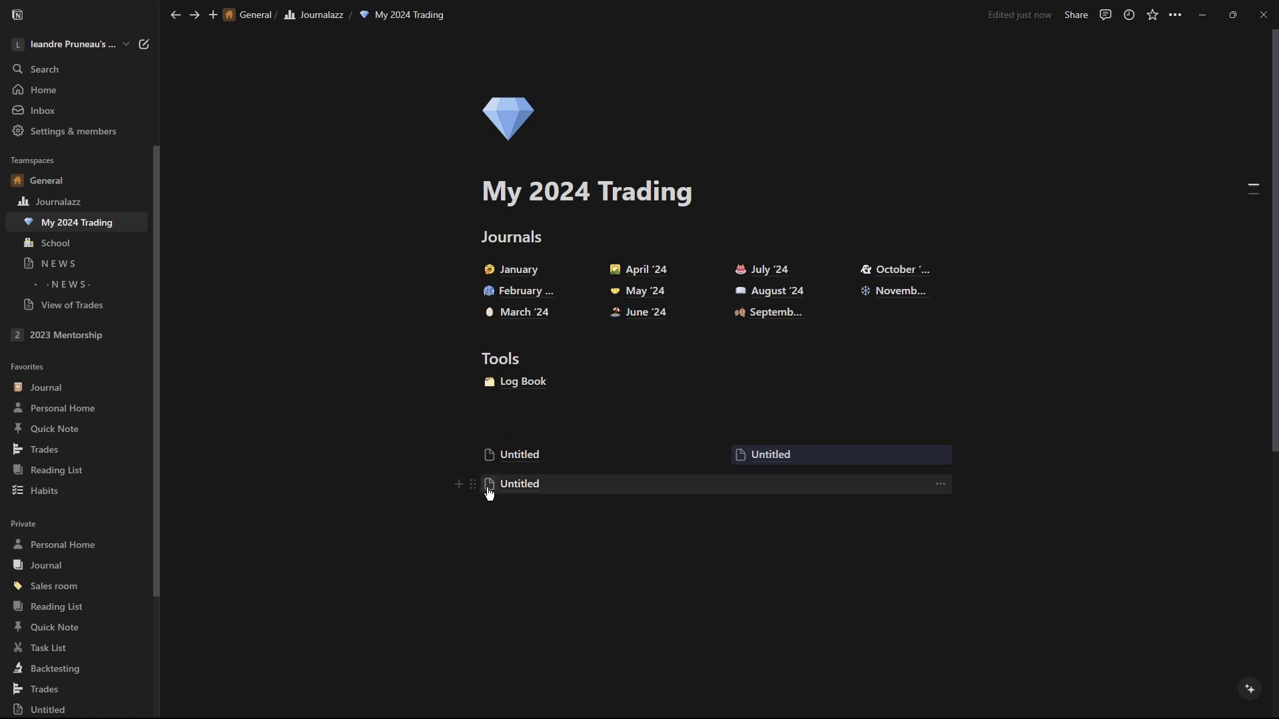
pyautogui.moveTo(468, 484); pyautogui.dragTo(1017, 457)
pyautogui.moveTo(807, 455); pyautogui.dragTo(657, 466)
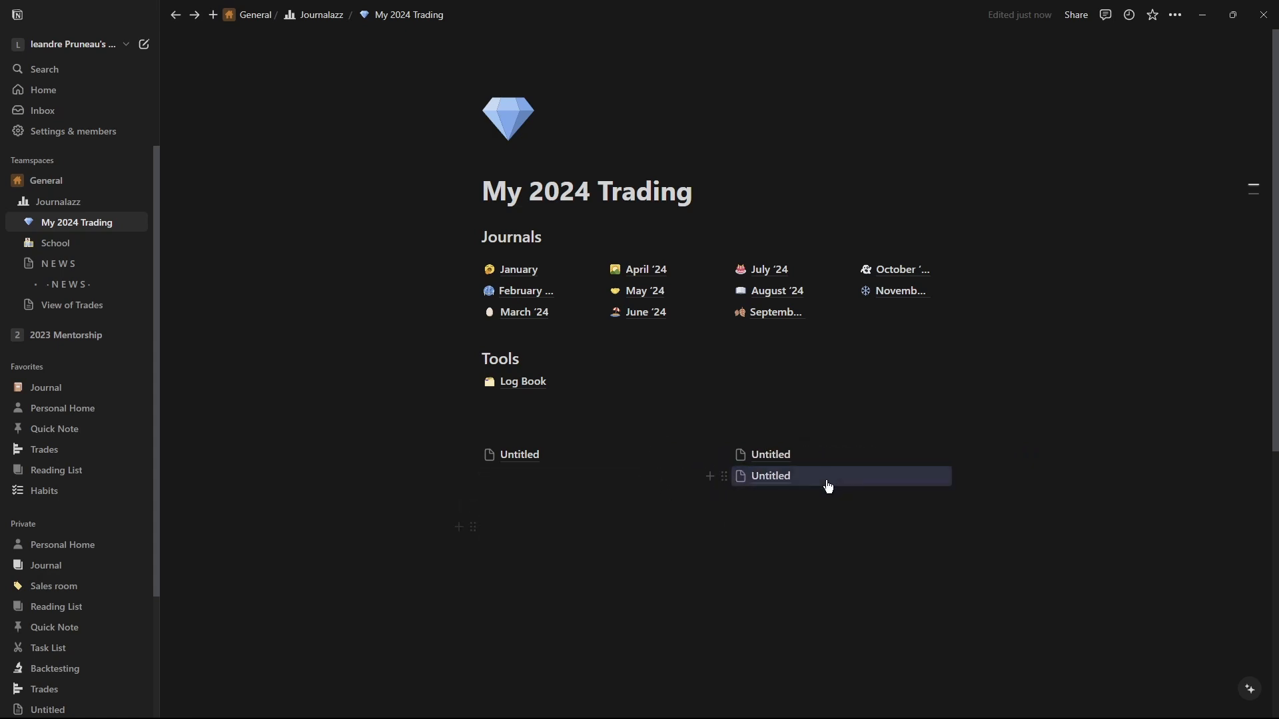
pyautogui.hotkey('ctrl', 'z')
pyautogui.hotkey('ctrl', 'z')
pyautogui.hotkey('ctrl', 'z')
pyautogui.hotkey('ctrl', 'z')
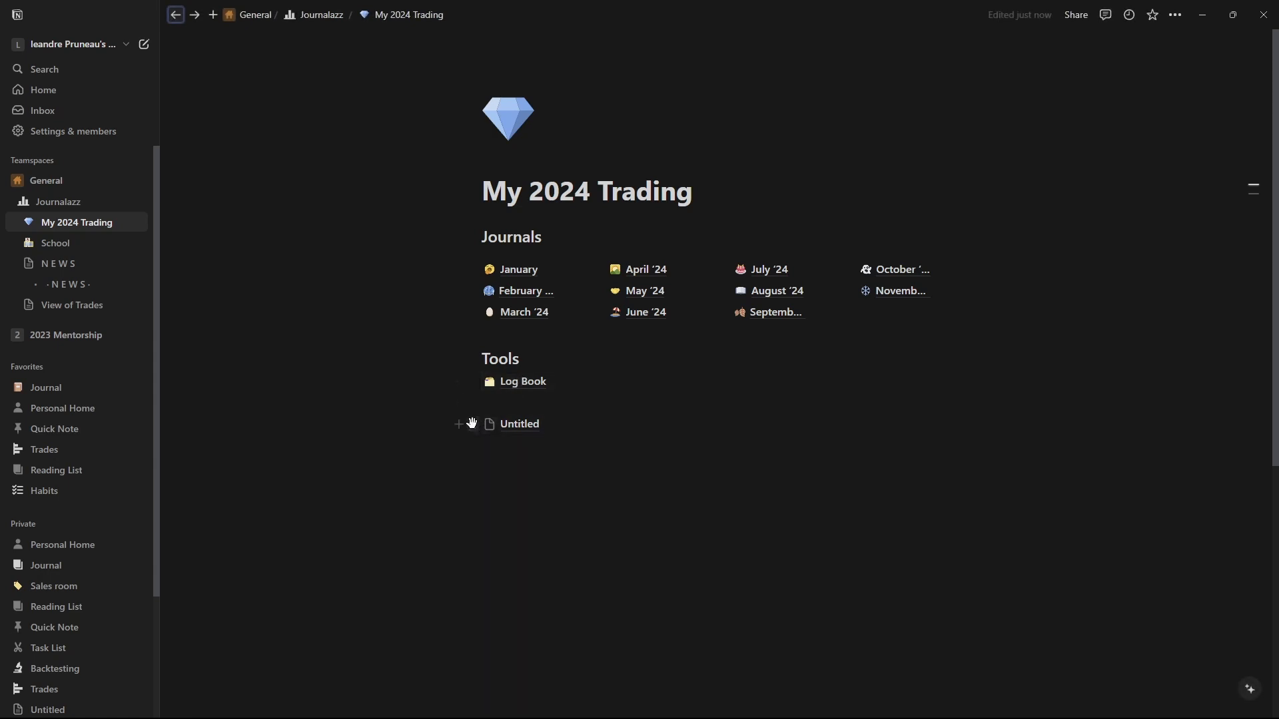
# Delete the Untitled subpage.
pyautogui.click(471, 423)
pyautogui.click(389, 307)
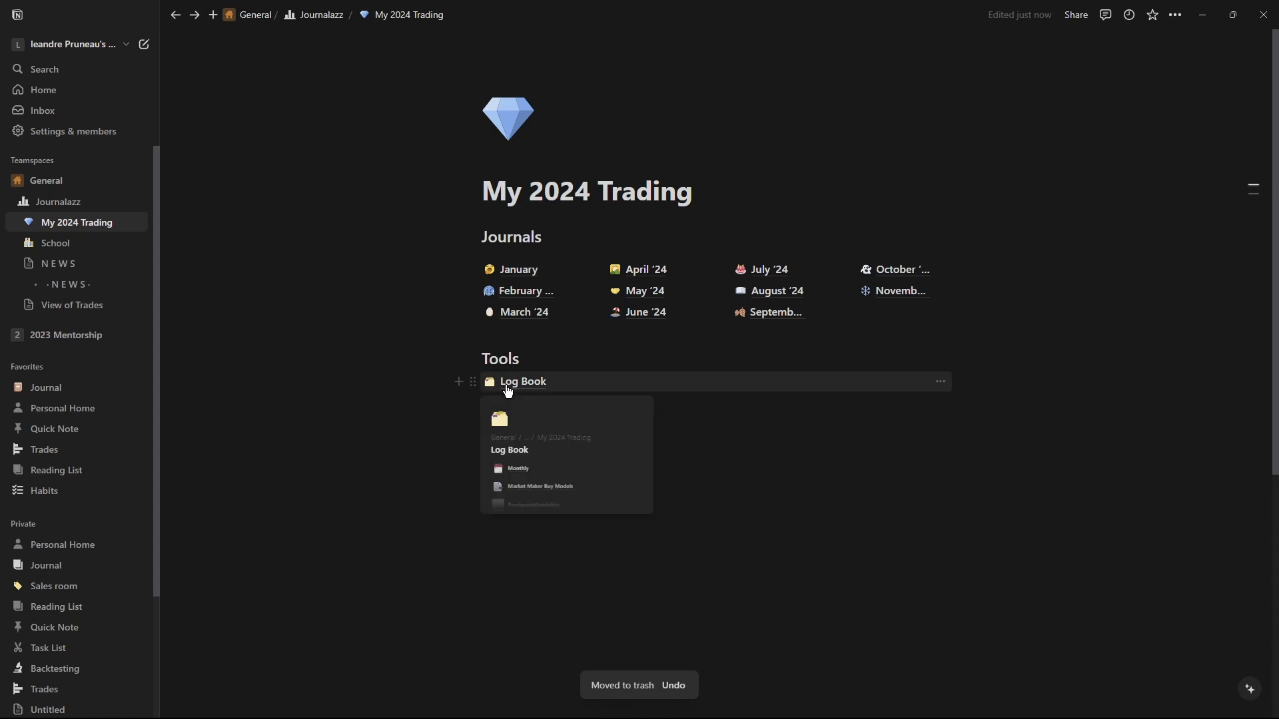
# Open the Log Book page.
pyautogui.click(506, 385)
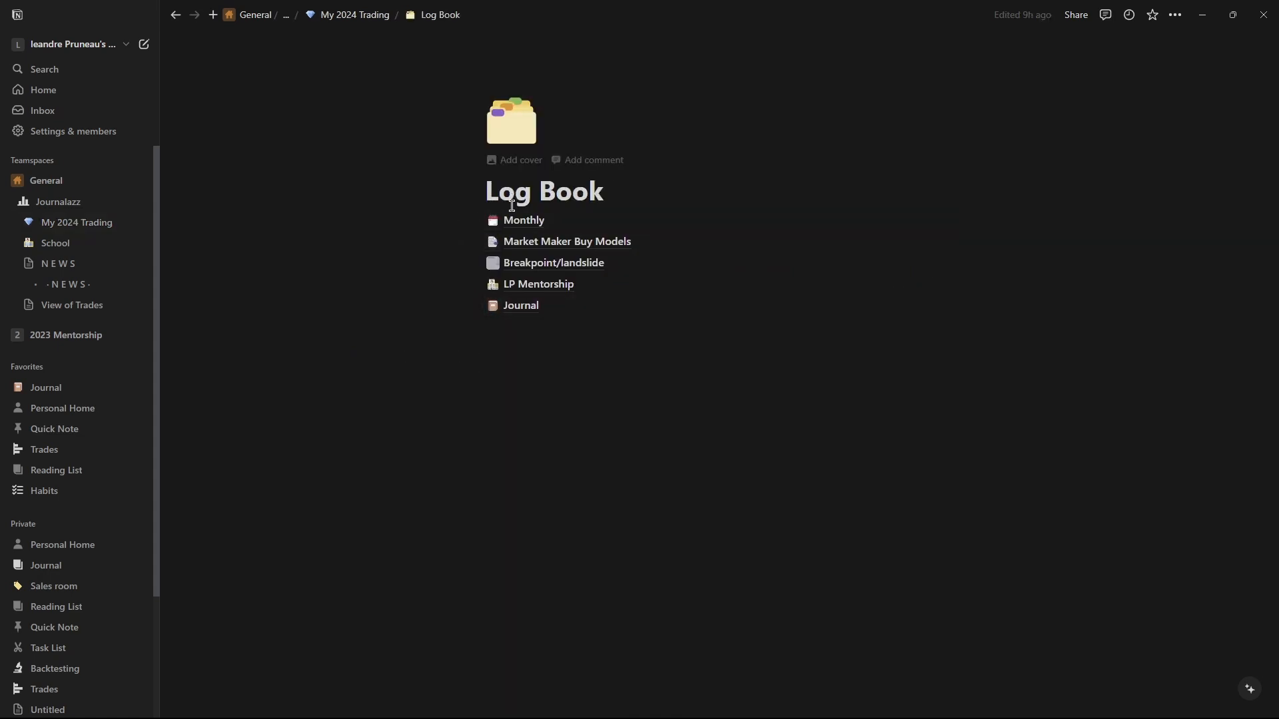
pyautogui.click(520, 124)
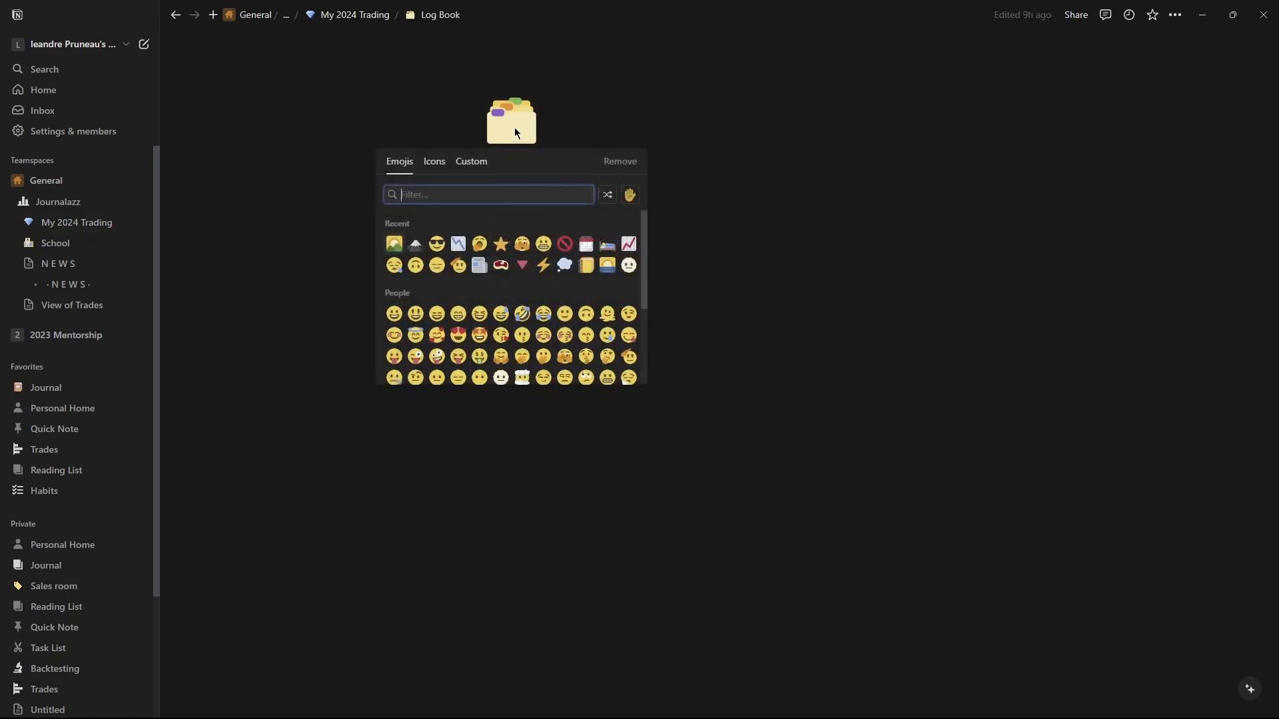
pyautogui.click(434, 162)
pyautogui.click(457, 171)
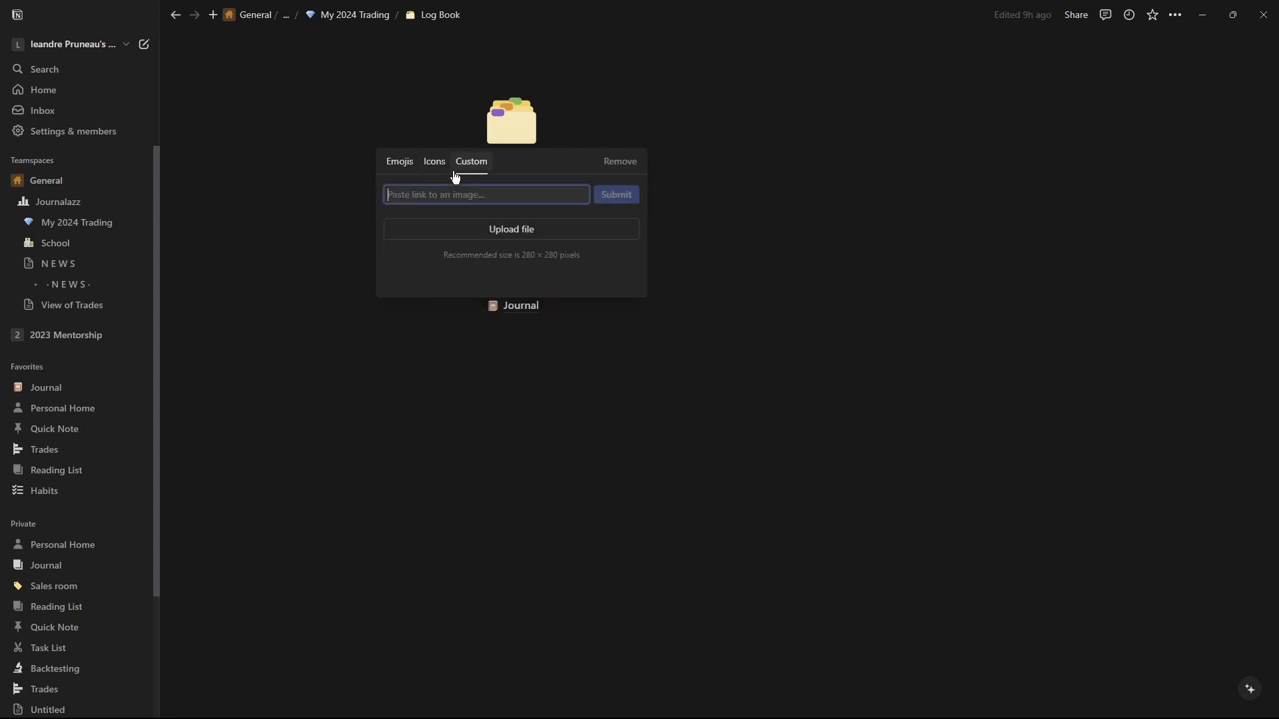
pyautogui.click(811, 209)
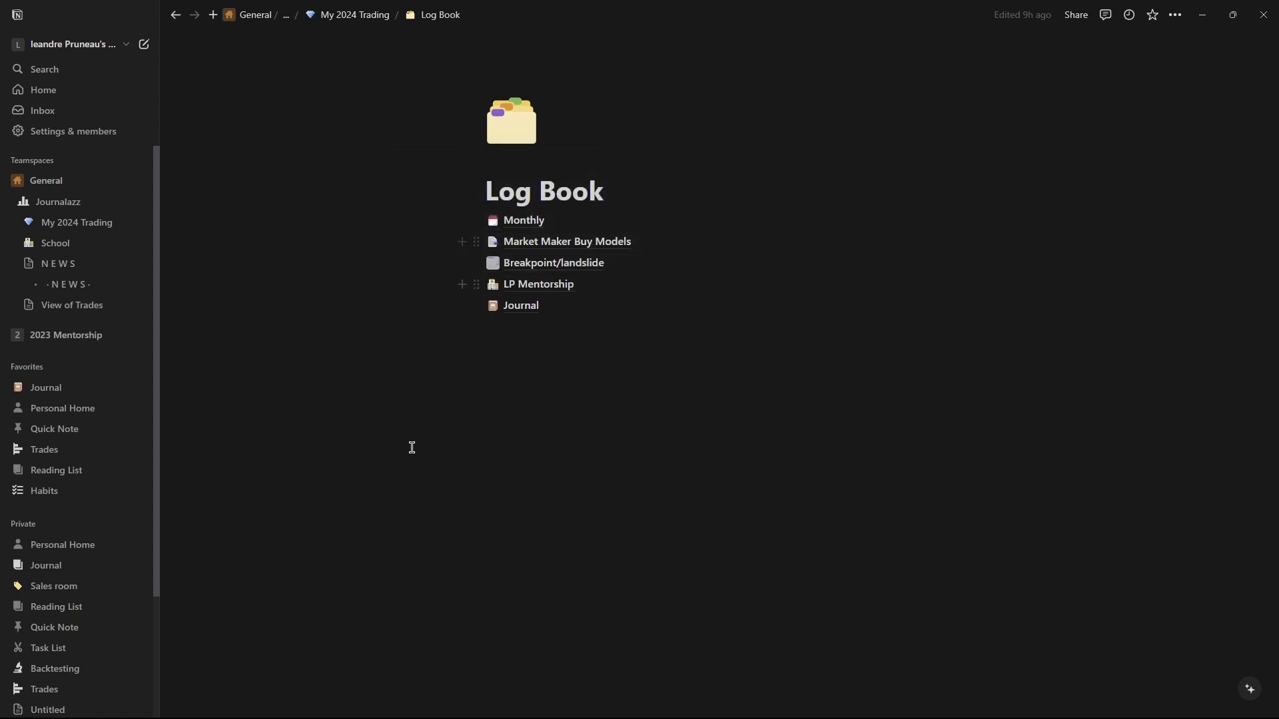
# Open the Market Maker Buy Models page.
pyautogui.click(538, 243)
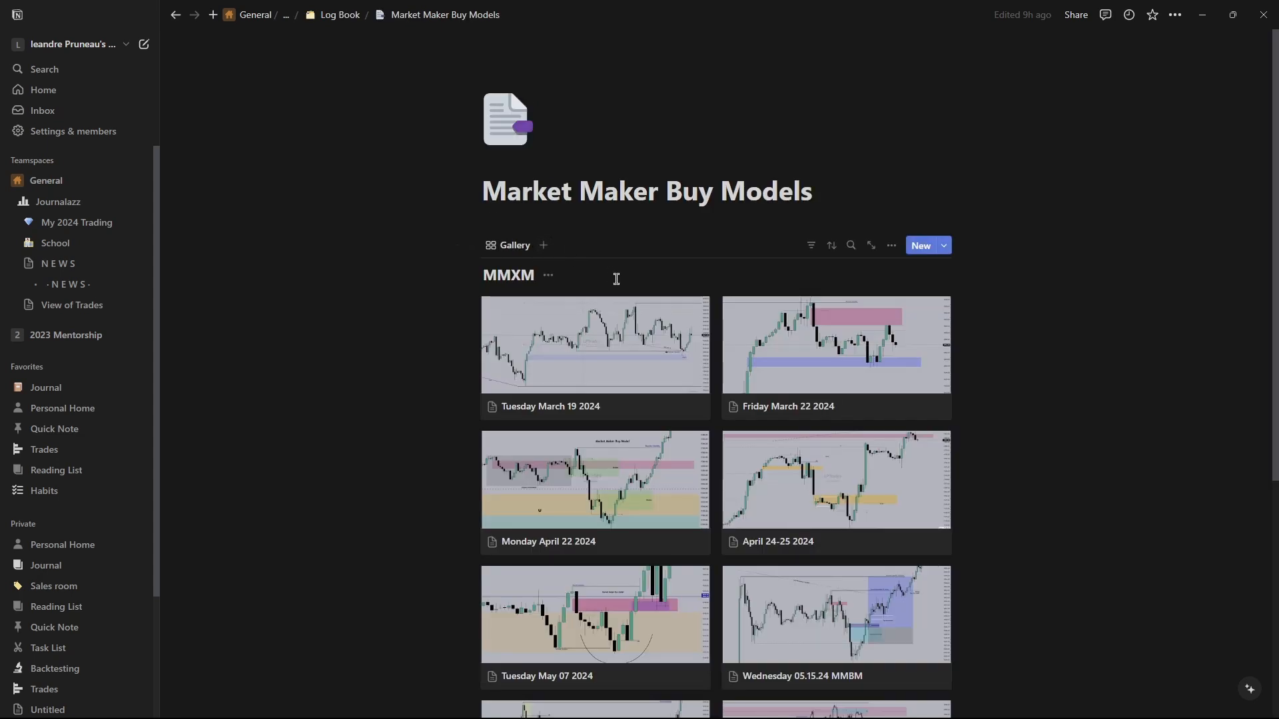
# Browse the Market Maker Buy Models gallery and open the Monday April 22 2024 entry to review its charts.
pyautogui.scroll(-5, 642, 139)
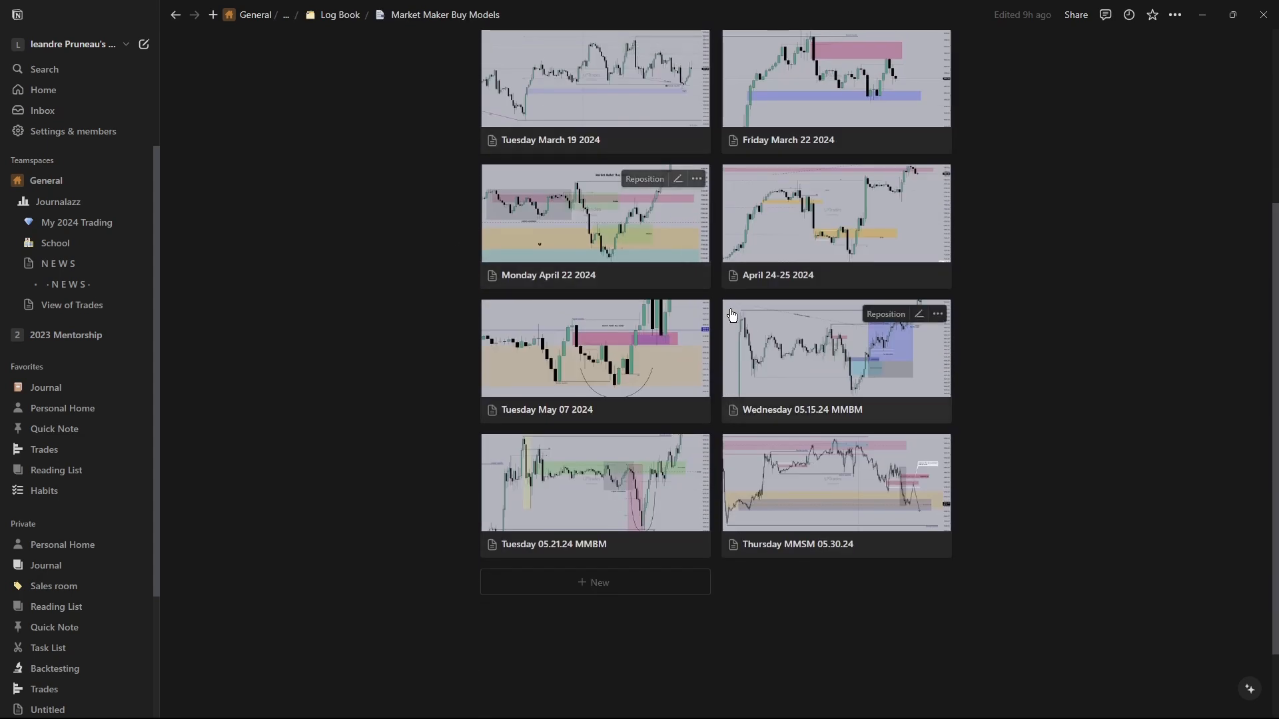
pyautogui.scroll(3, 786, 420)
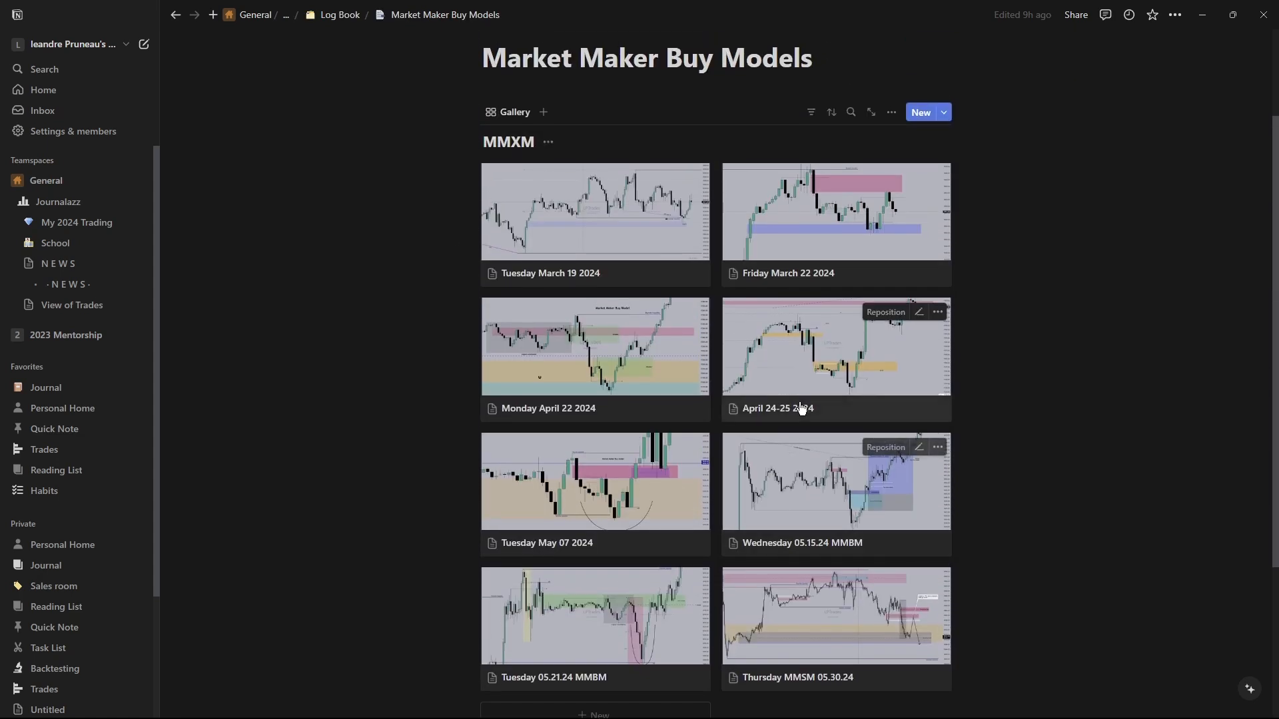
pyautogui.click(686, 370)
pyautogui.scroll(-5, 757, 315)
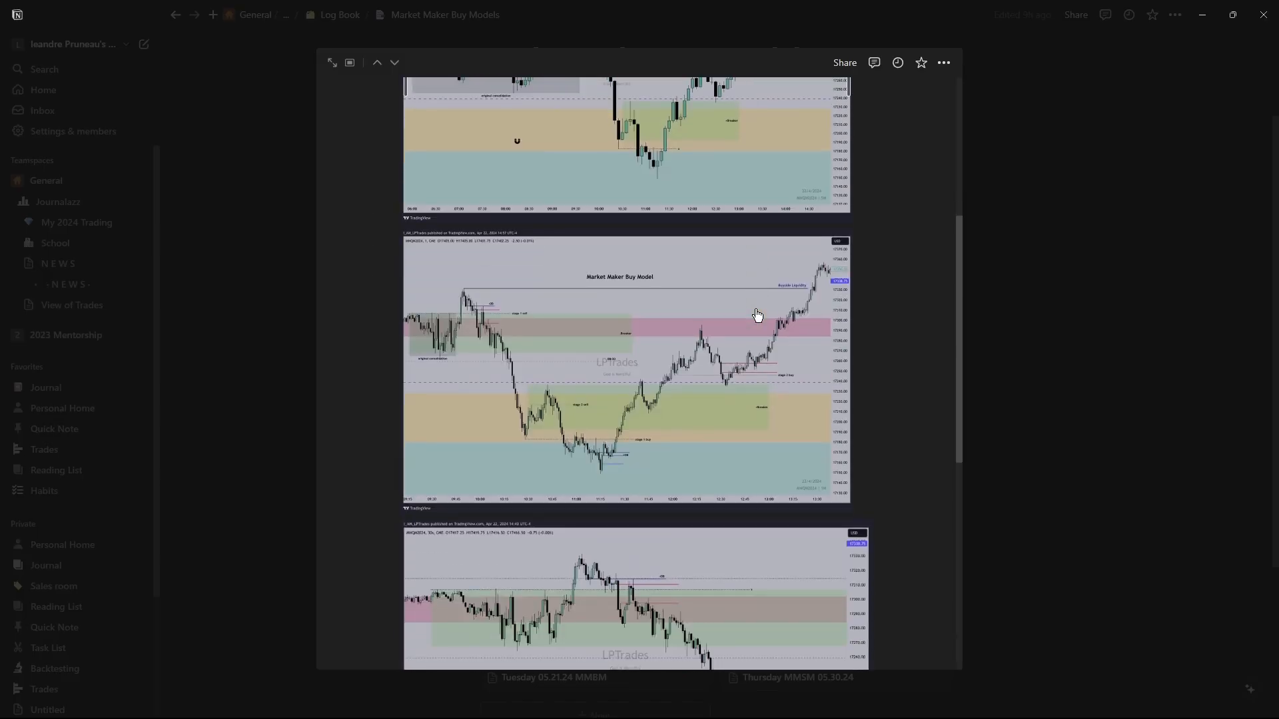
pyautogui.scroll(-7, 758, 316)
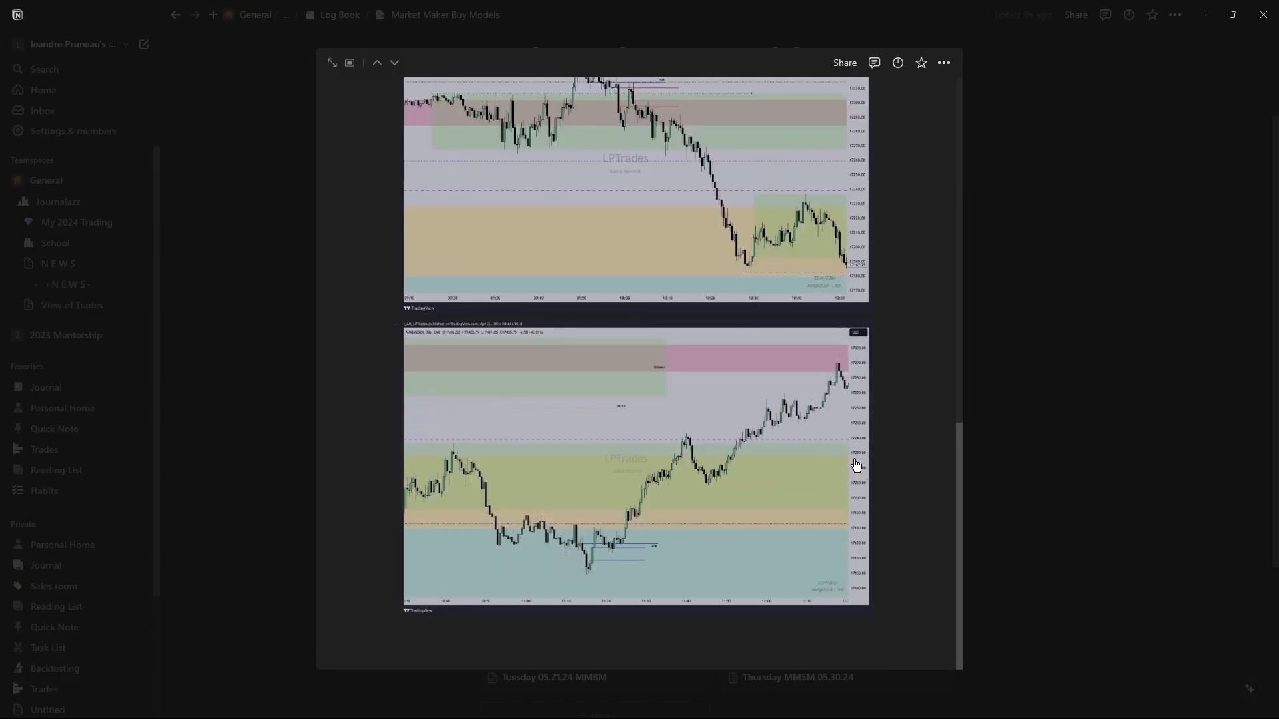
pyautogui.scroll(5, 873, 420)
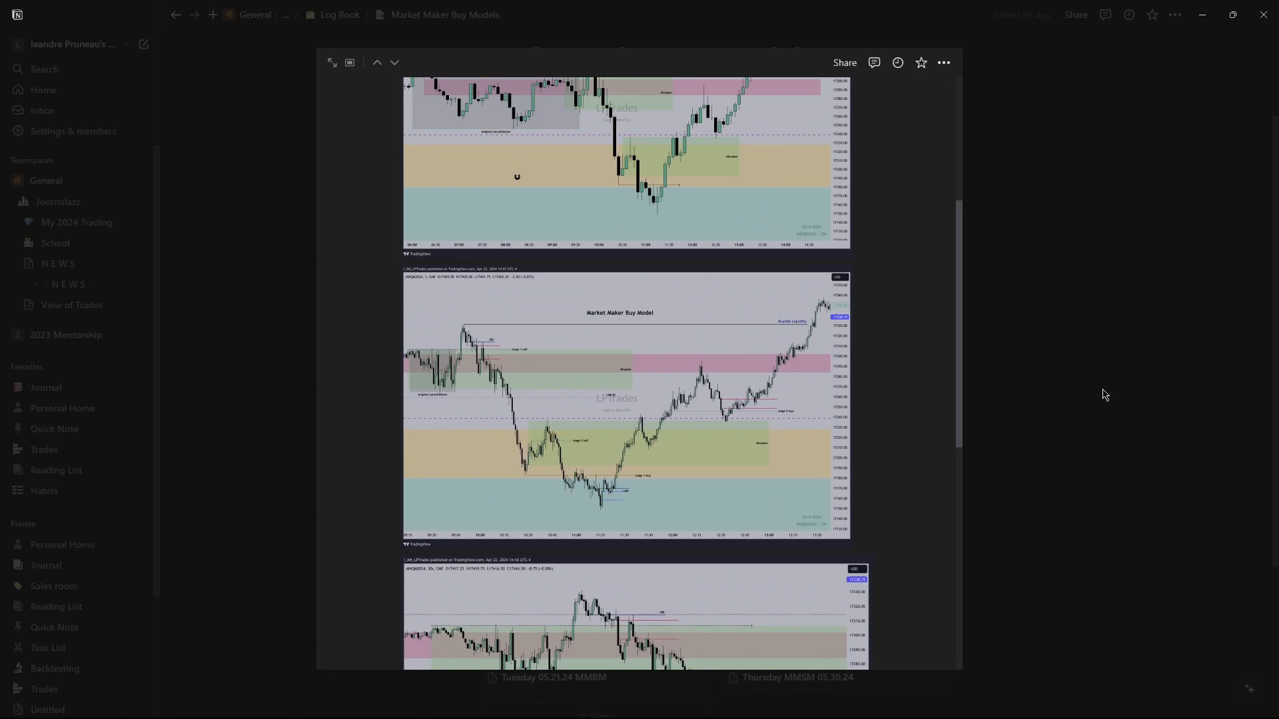
pyautogui.click(1082, 387)
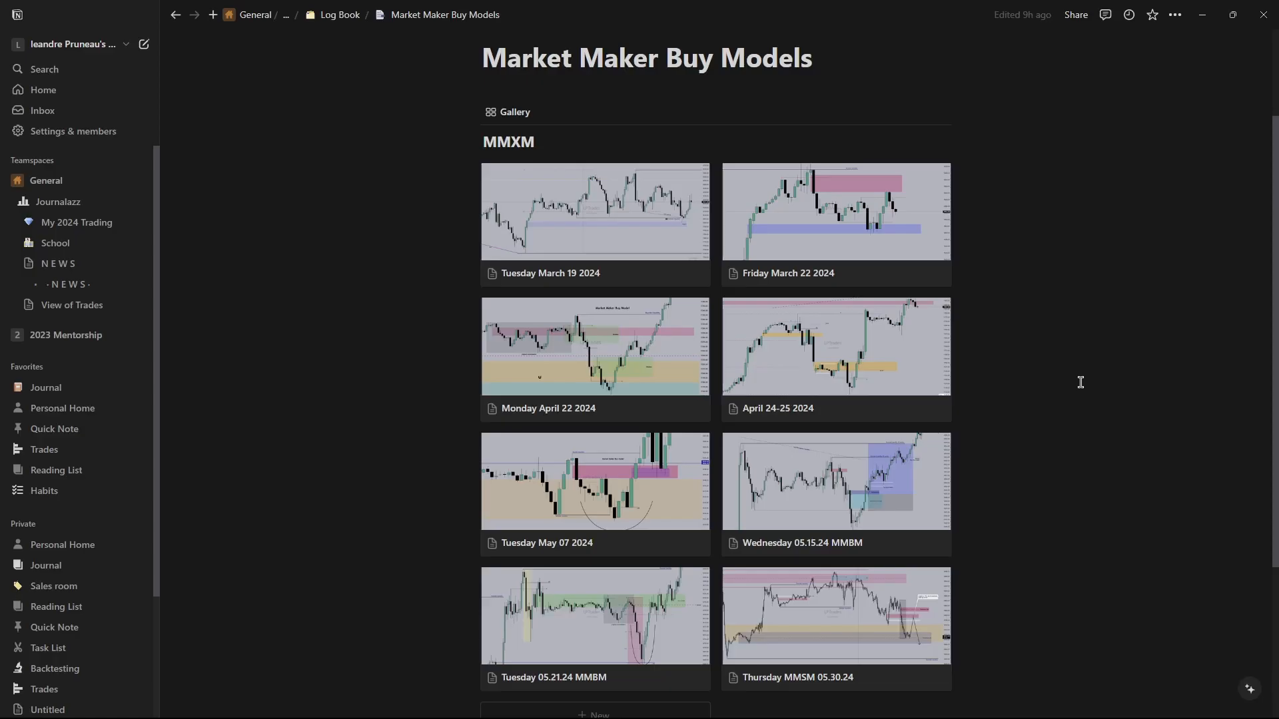
# Review the charts in the Tuesday May 07 2024 and Friday March 22 2024 entries.
pyautogui.click(597, 473)
pyautogui.scroll(-7, 771, 397)
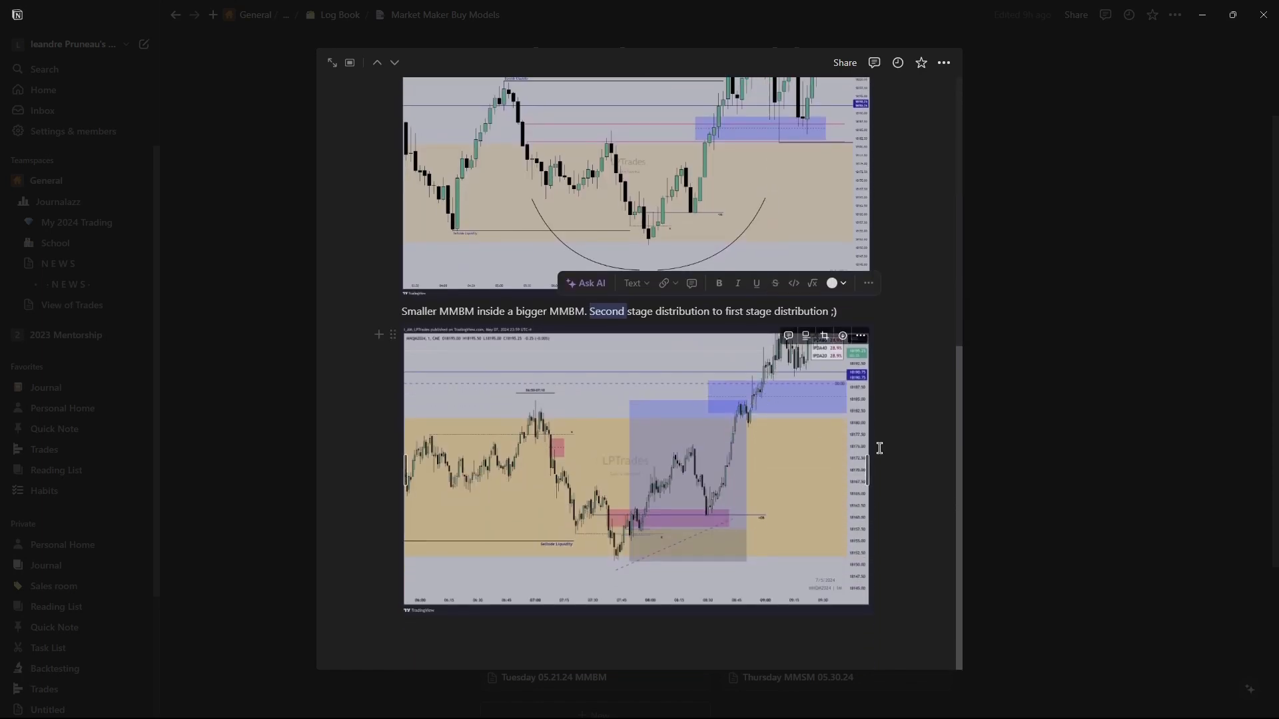
pyautogui.click(1024, 455)
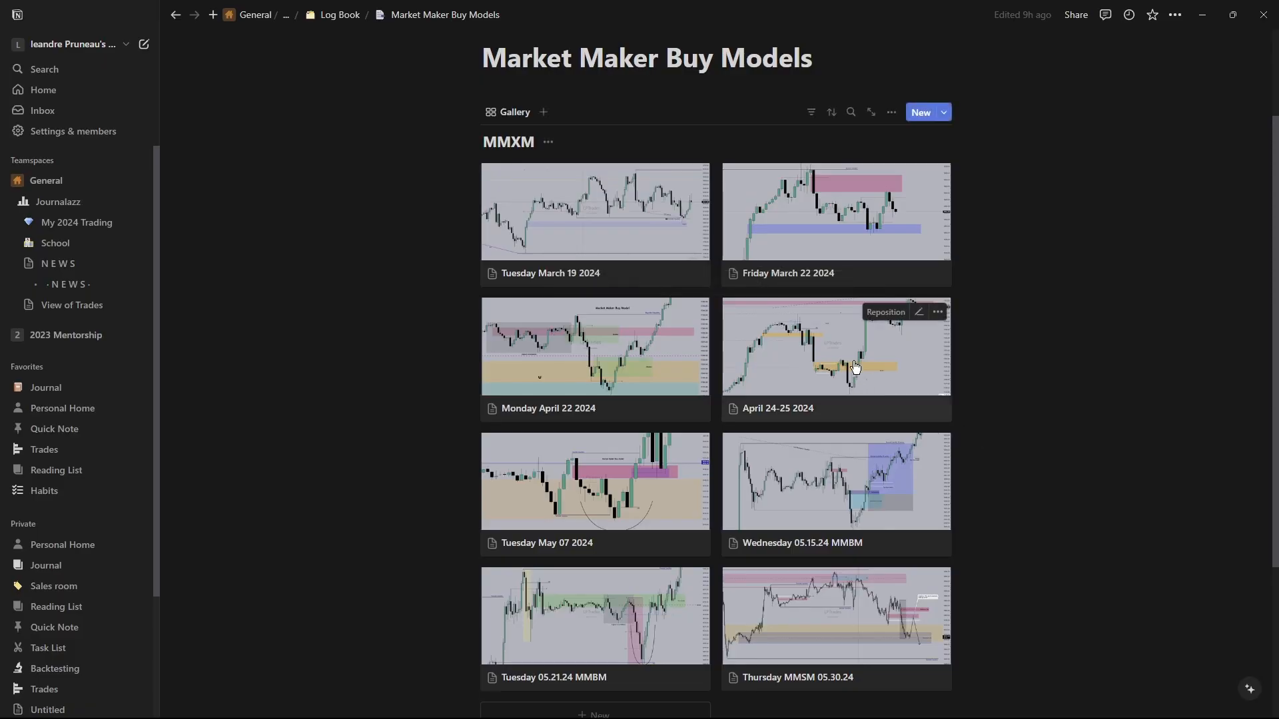
pyautogui.click(808, 241)
pyautogui.scroll(-8, 791, 399)
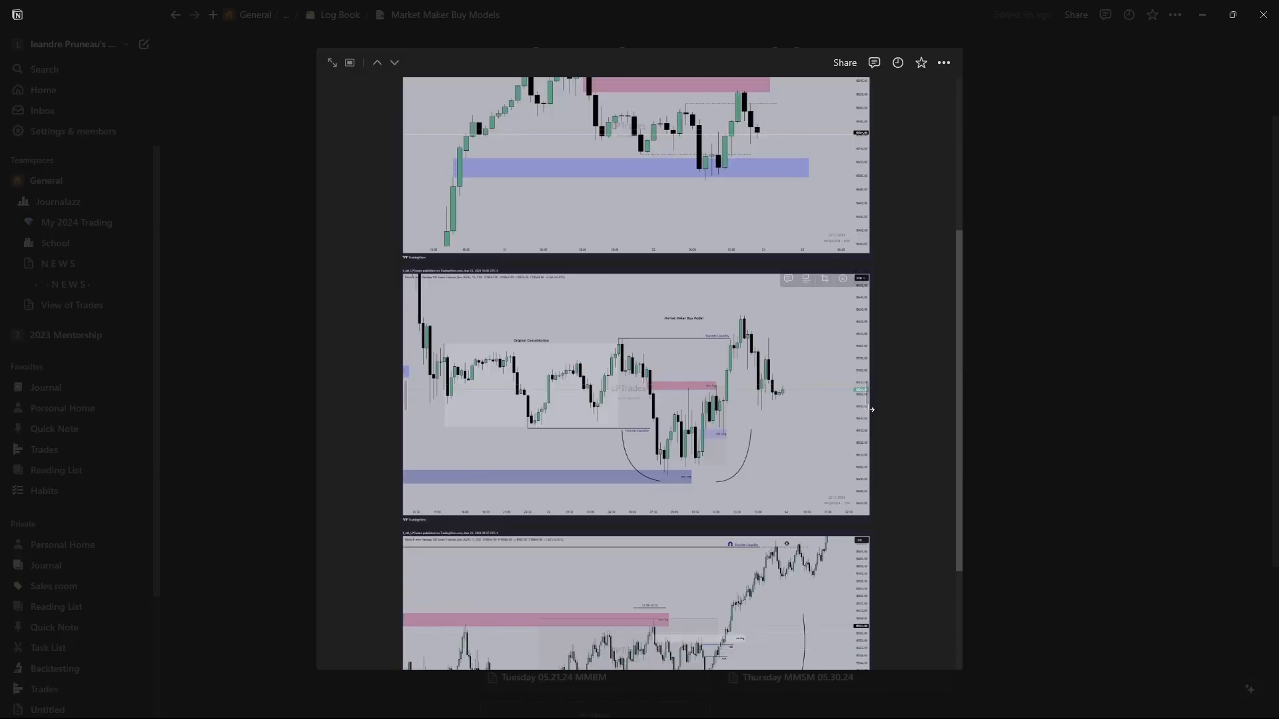
pyautogui.click(1128, 418)
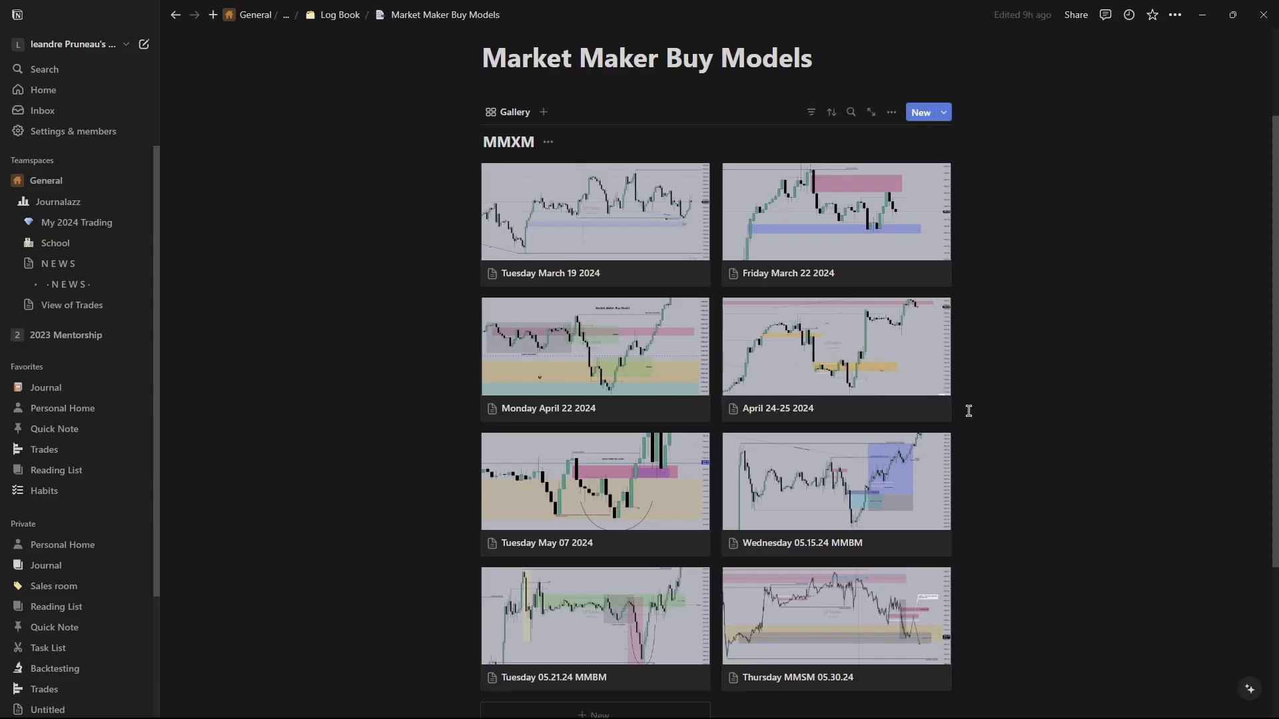
# Move between the Log Book and the Market Maker Buy Models page, ending on the Log Book.
pyautogui.scroll(-3, 967, 408)
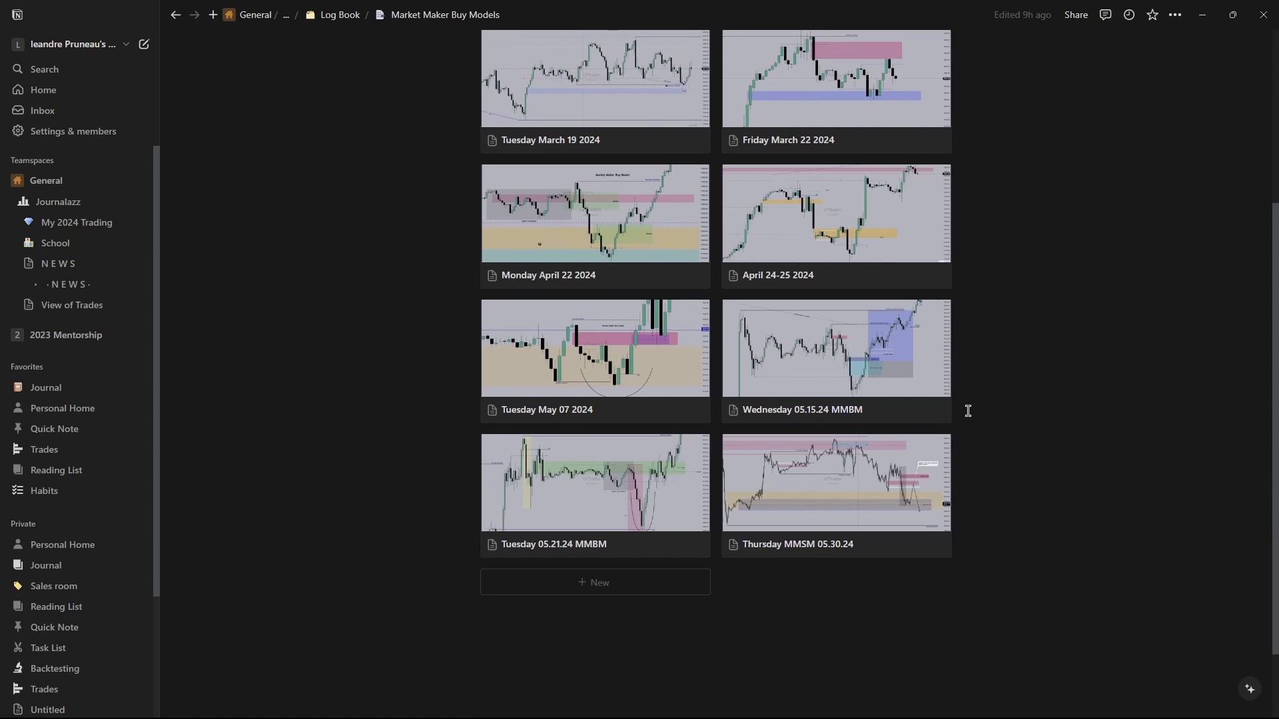
pyautogui.click(345, 21)
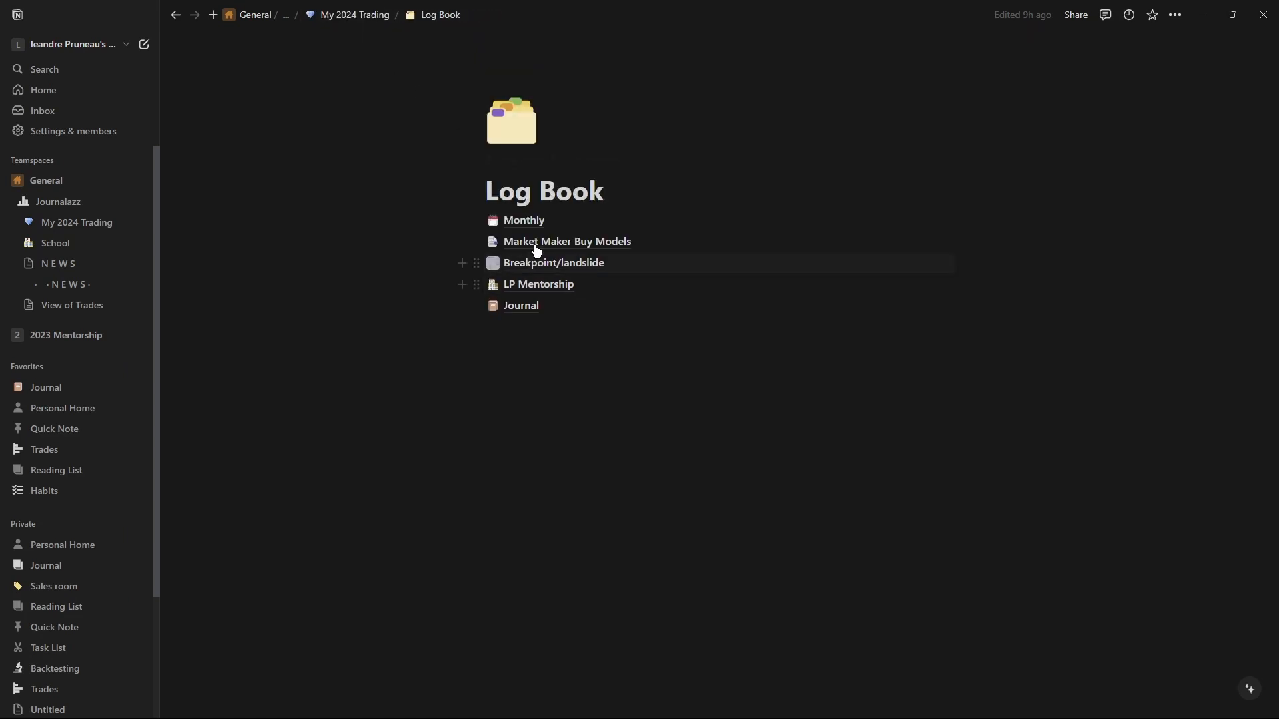
pyautogui.moveTo(532, 295)
pyautogui.click(513, 245)
pyautogui.scroll(-2, 508, 276)
pyautogui.scroll(2, 508, 277)
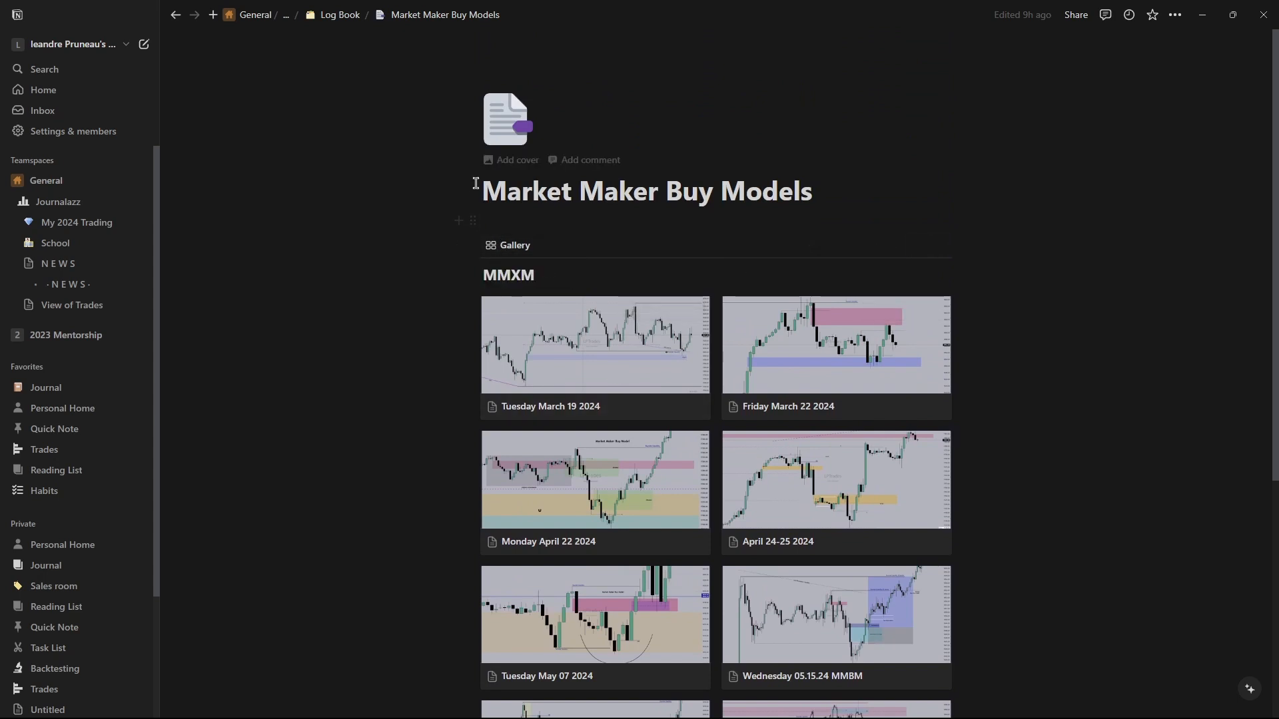
pyautogui.click(339, 14)
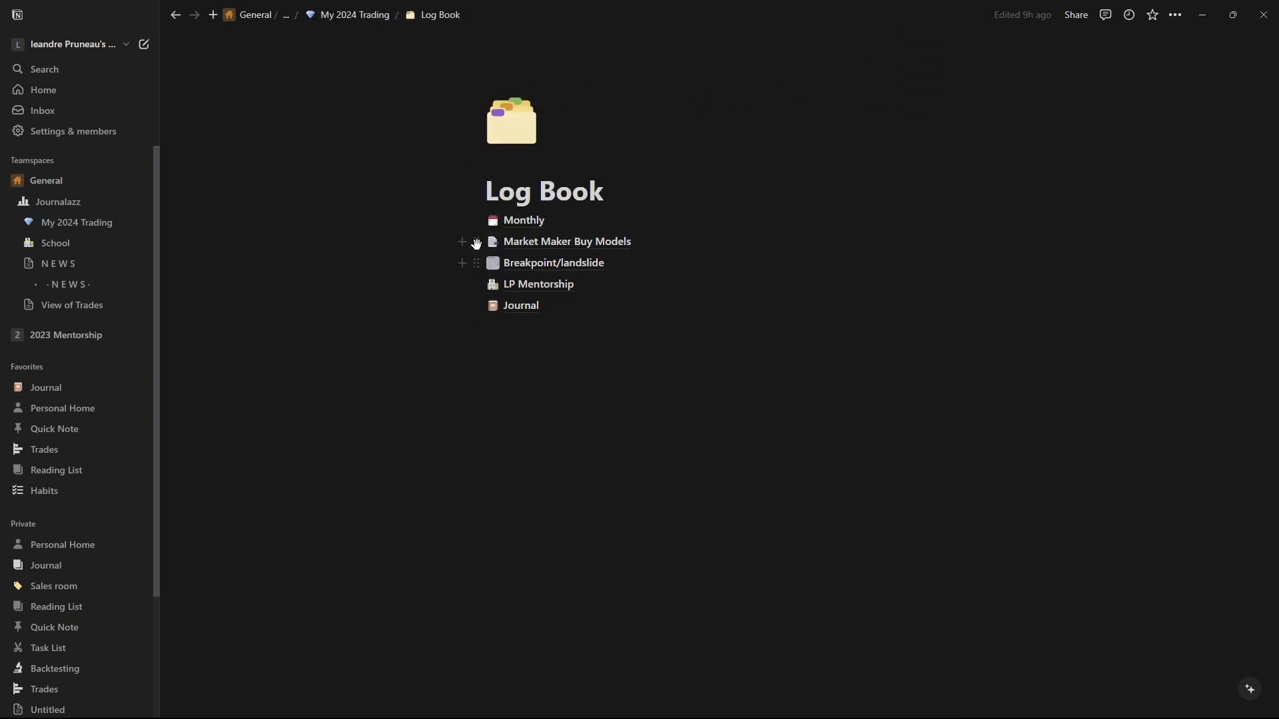
# Add a full-page database below Market Maker Buy Models in the Log Book and title it MMXM.
pyautogui.click(462, 242)
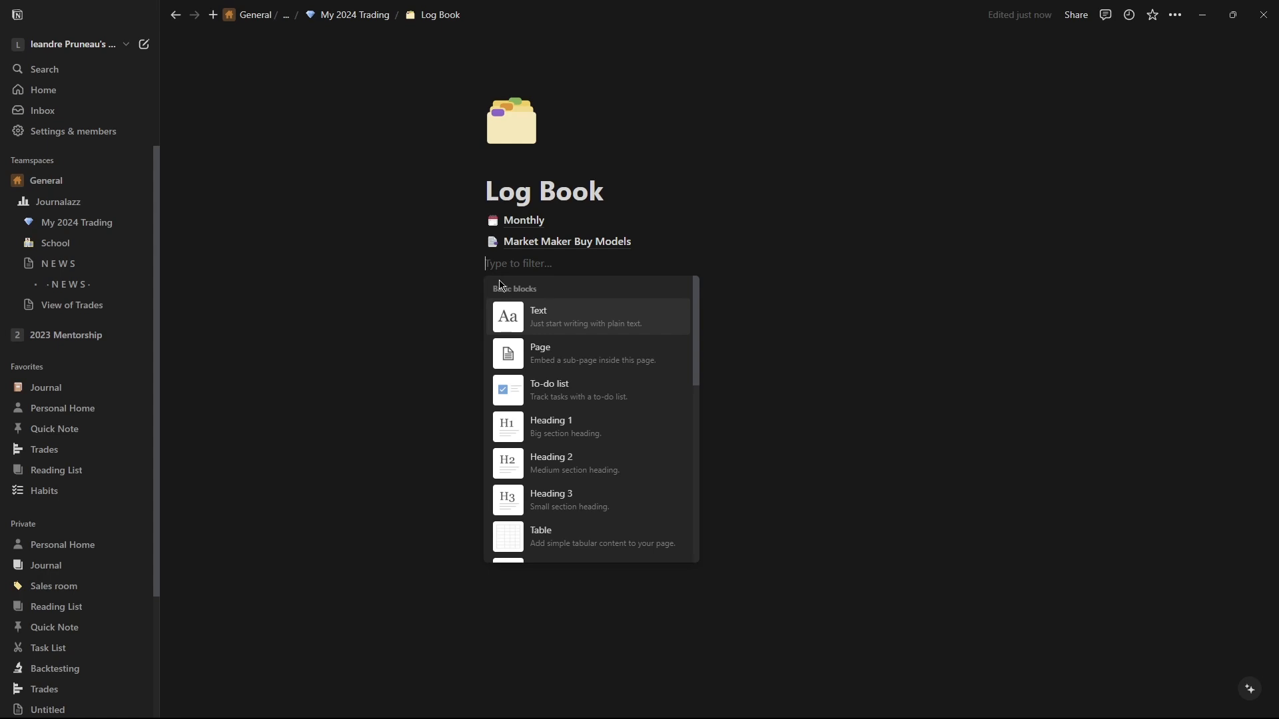
pyautogui.write('da')
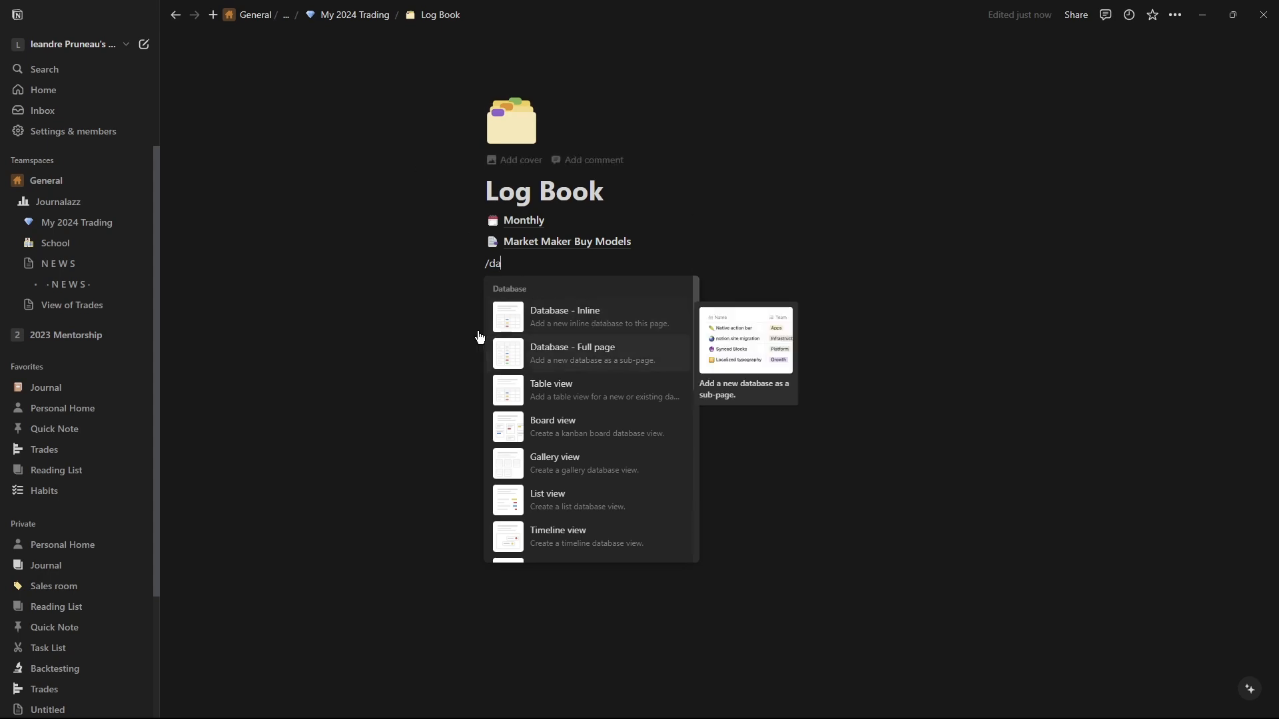
pyautogui.click(611, 355)
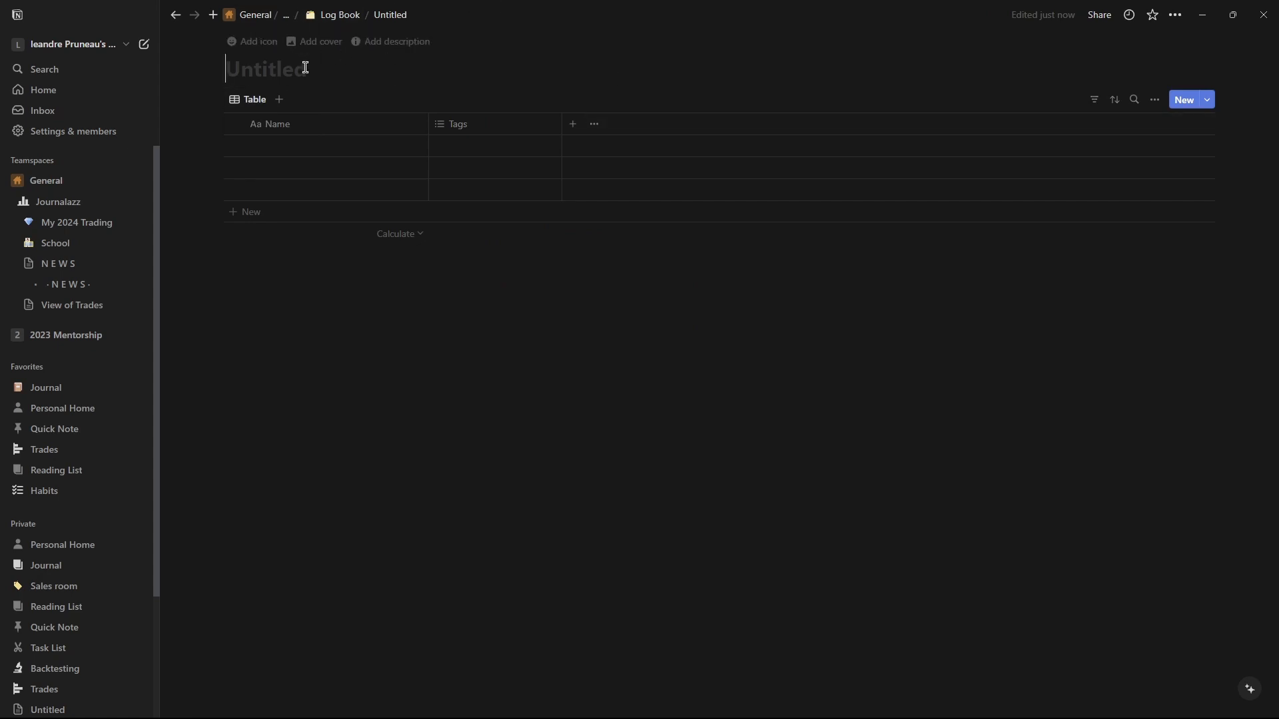
pyautogui.write('MMXM')
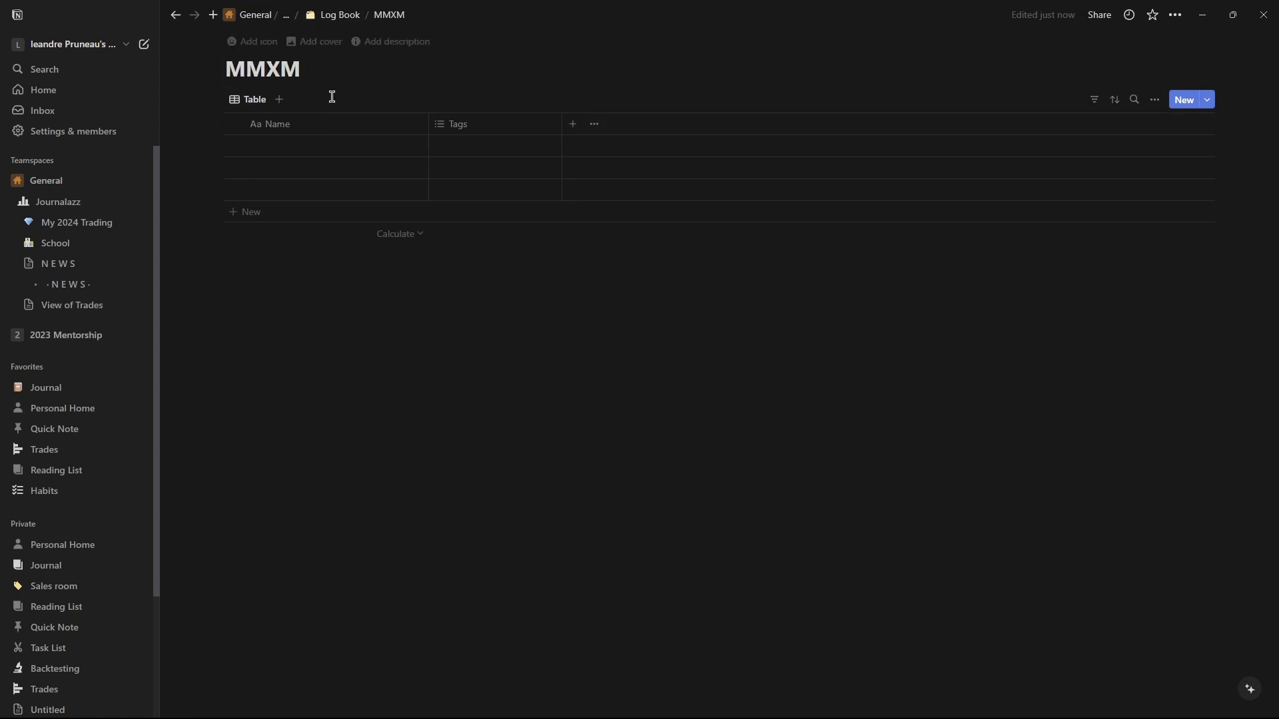
# Change the MMXM database's view layout to Gallery.
pyautogui.click(254, 107)
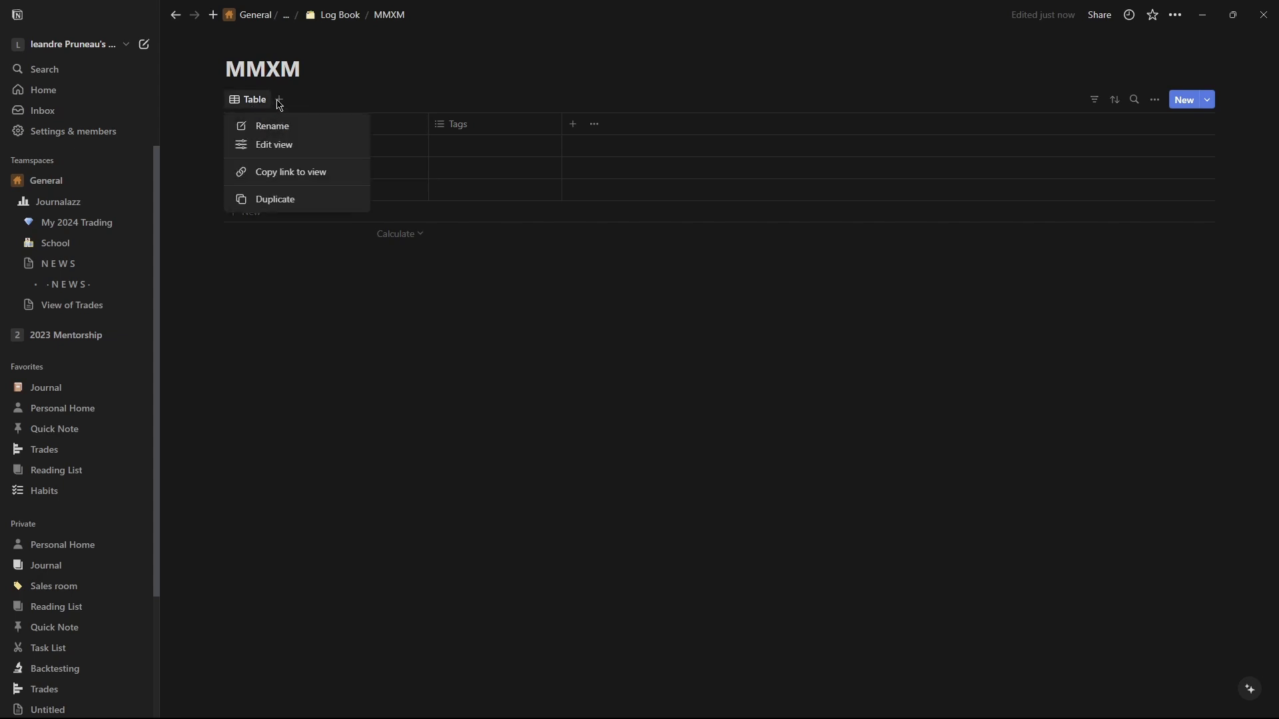
pyautogui.click(279, 105)
pyautogui.click(253, 101)
pyautogui.click(271, 145)
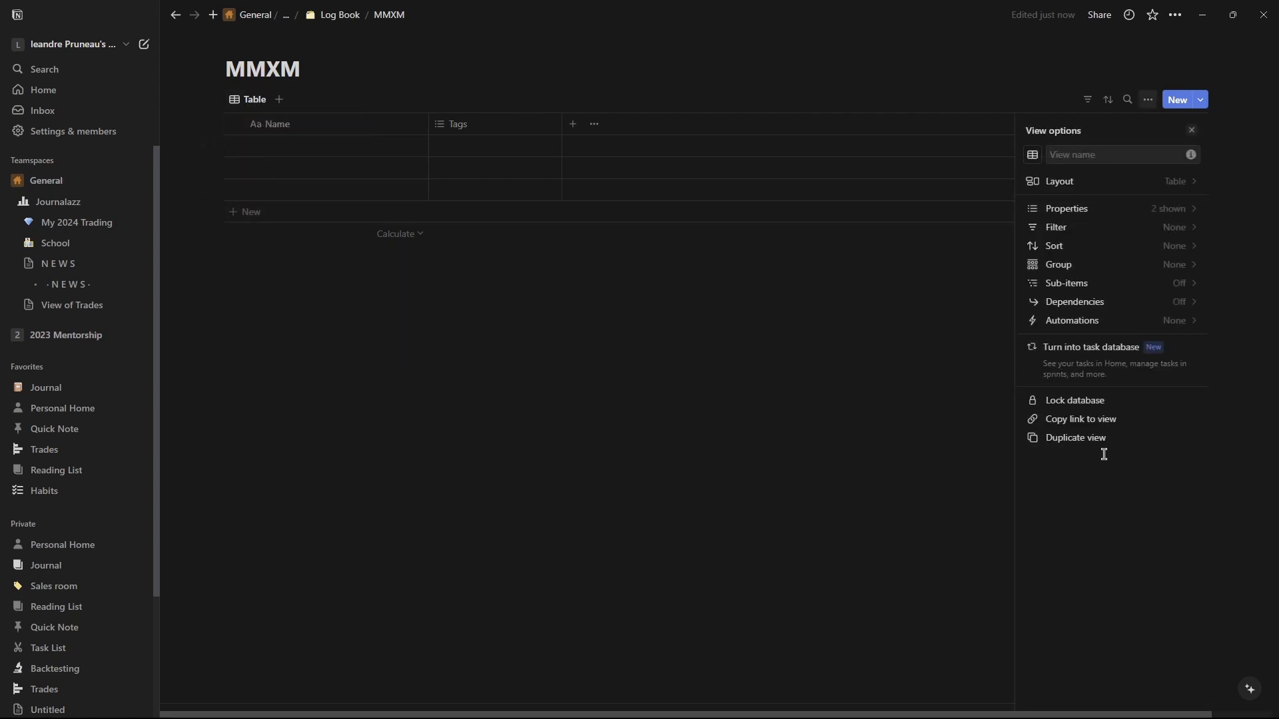
pyautogui.click(1089, 188)
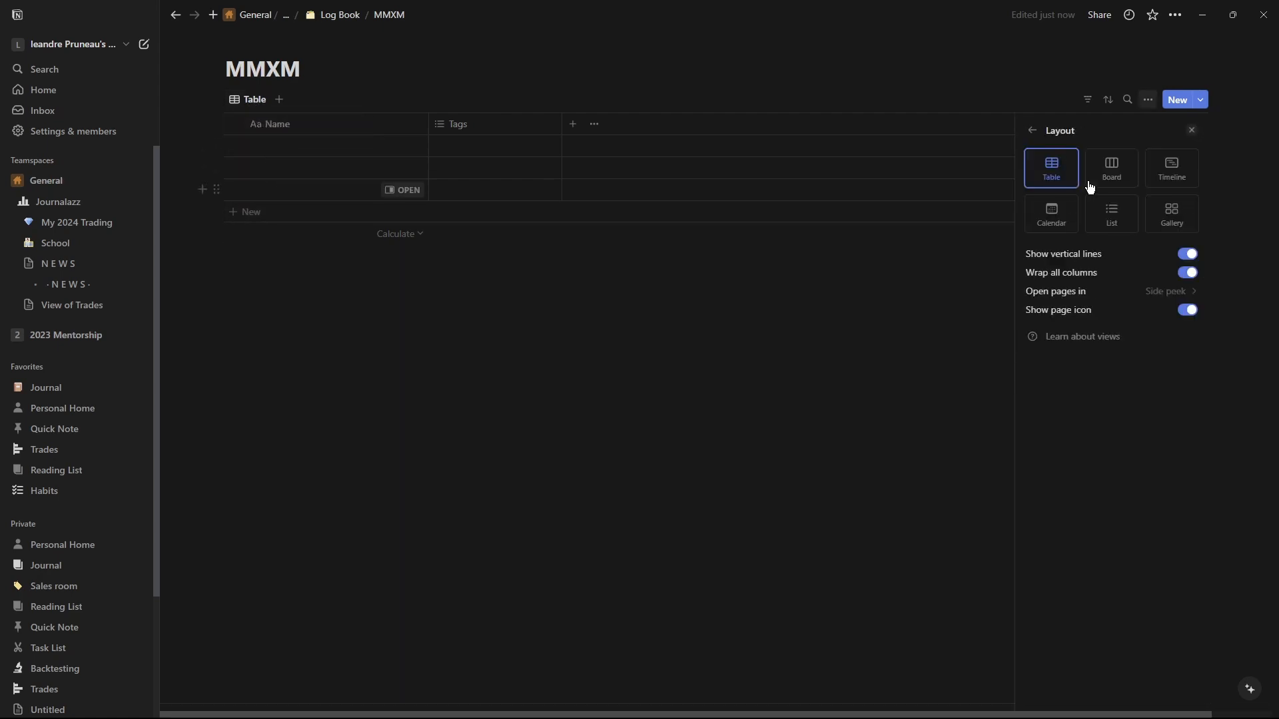
pyautogui.click(1170, 229)
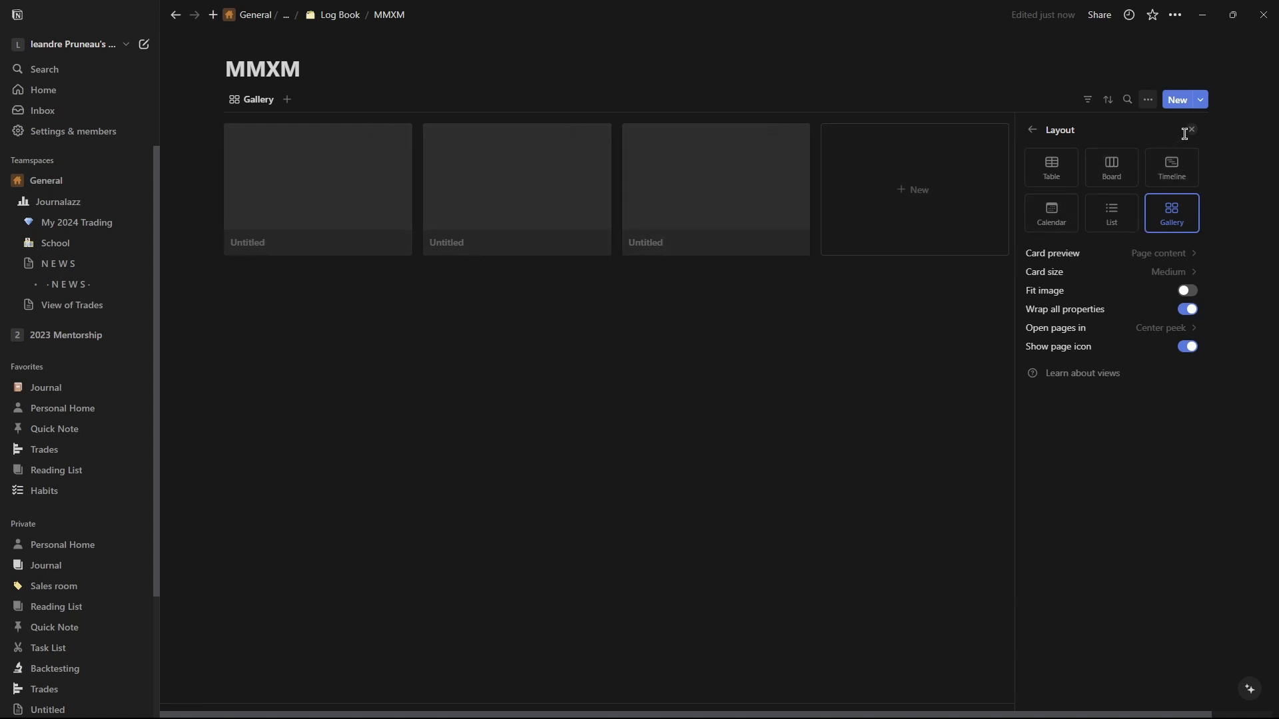
pyautogui.click(1013, 134)
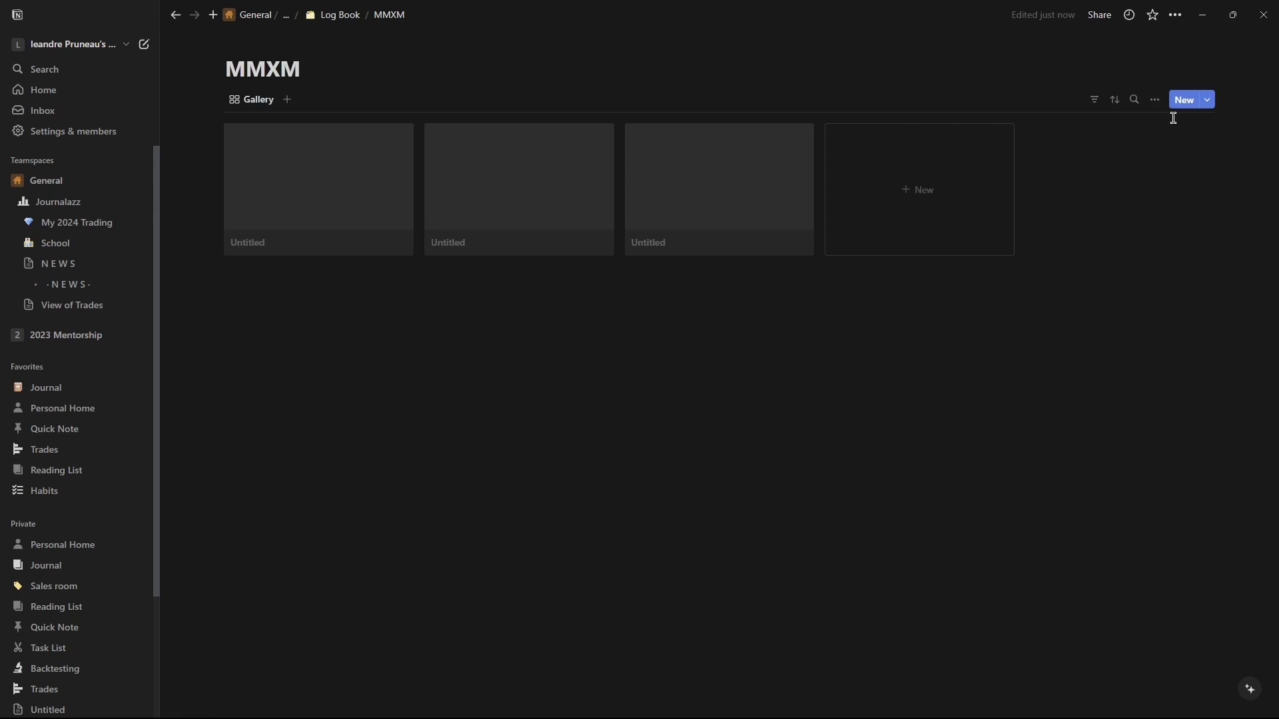
# Inspect the MMXM database's template options and property visibility settings.
pyautogui.click(1207, 108)
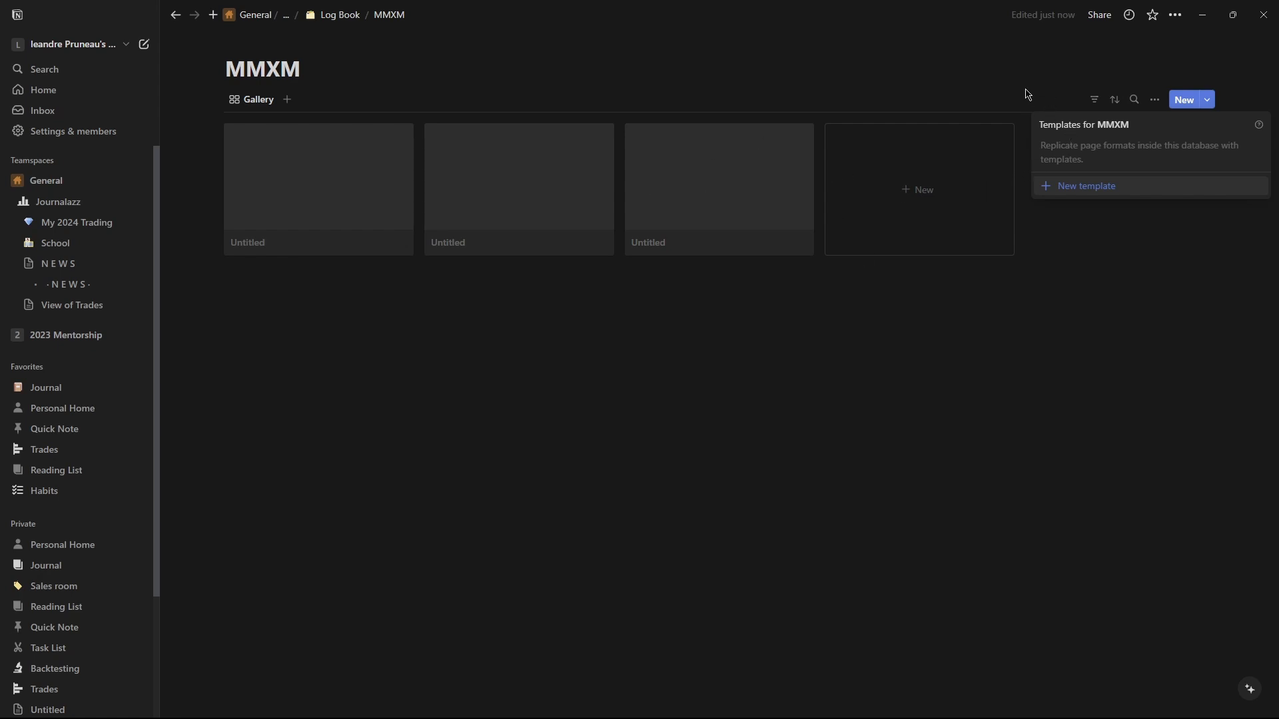
pyautogui.click(1155, 99)
pyautogui.click(1155, 99)
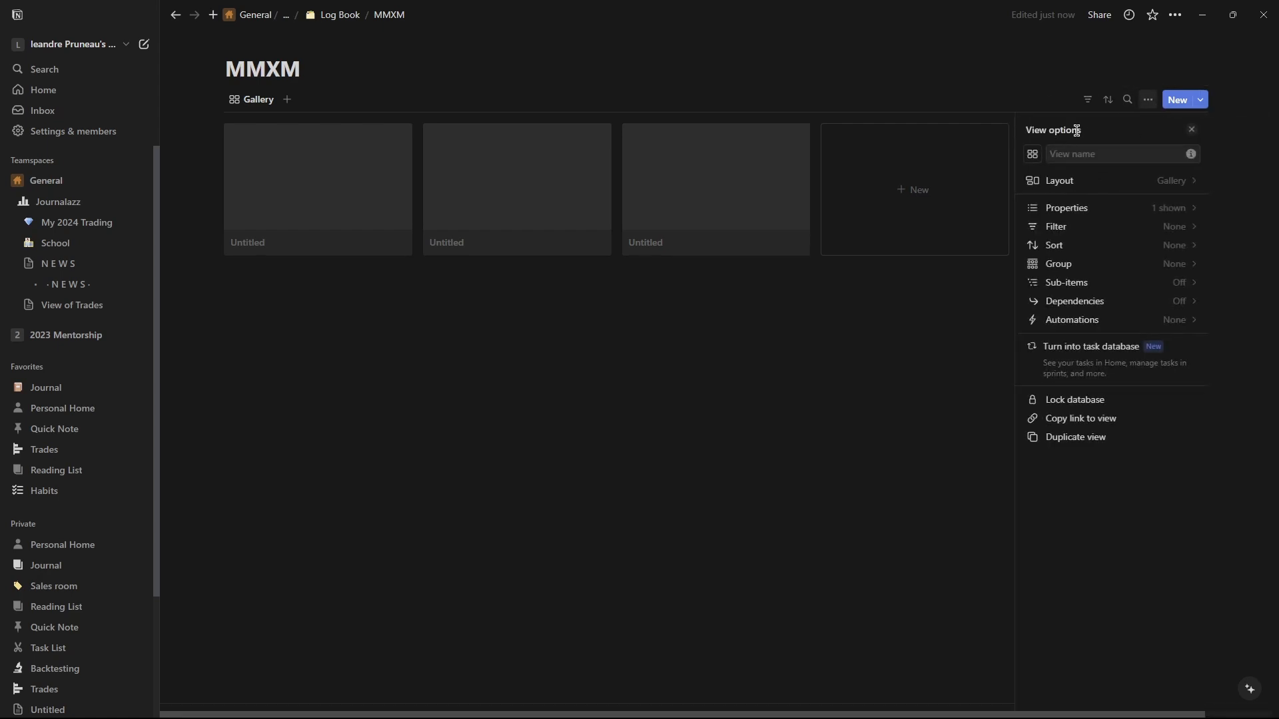
pyautogui.click(1116, 213)
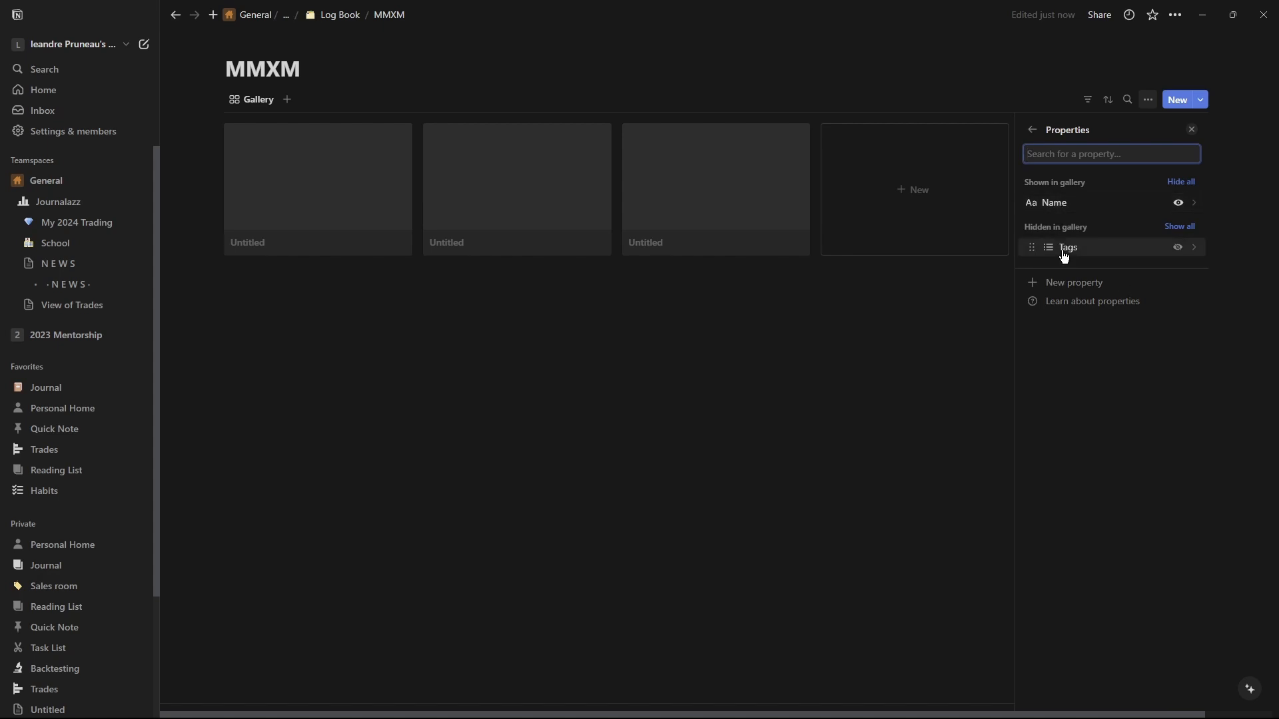
pyautogui.click(737, 200)
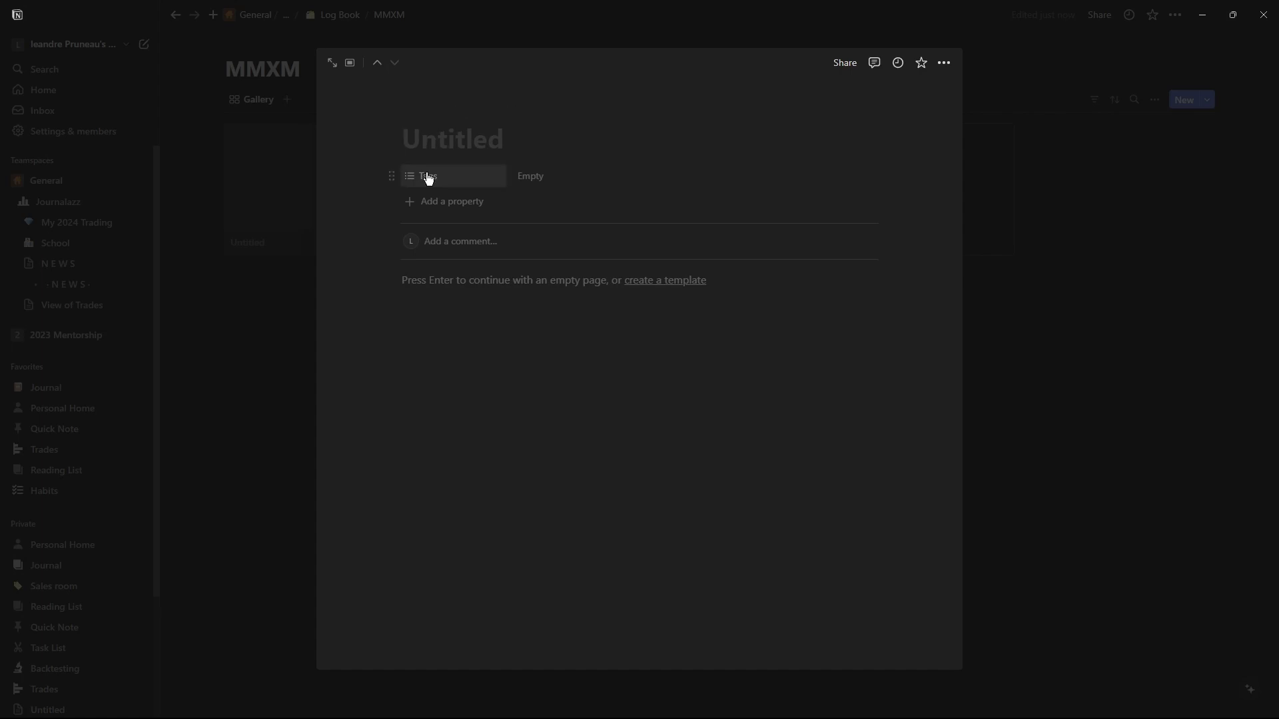
pyautogui.write('adlfmal')
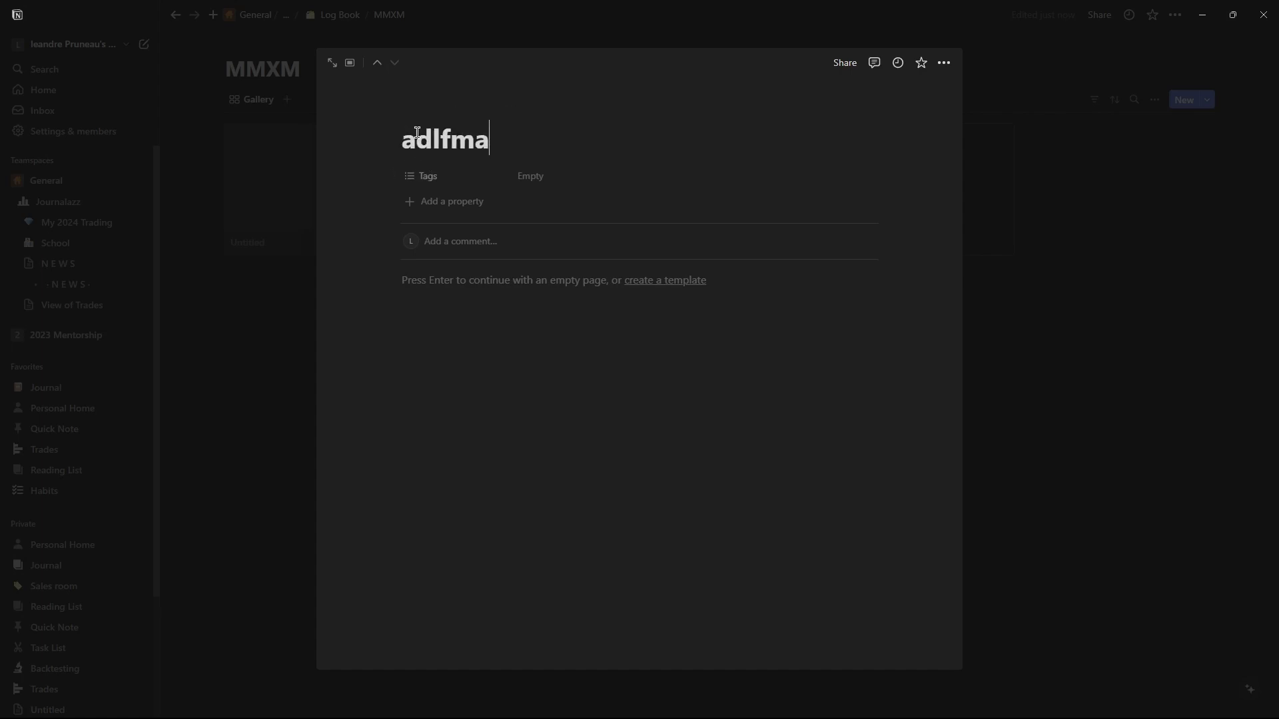
pyautogui.press('BackSpace')
pyautogui.press('BackSpace')
pyautogui.press('BackSpace')
pyautogui.press('BackSpace')
pyautogui.press('BackSpace')
pyautogui.press('BackSpace')
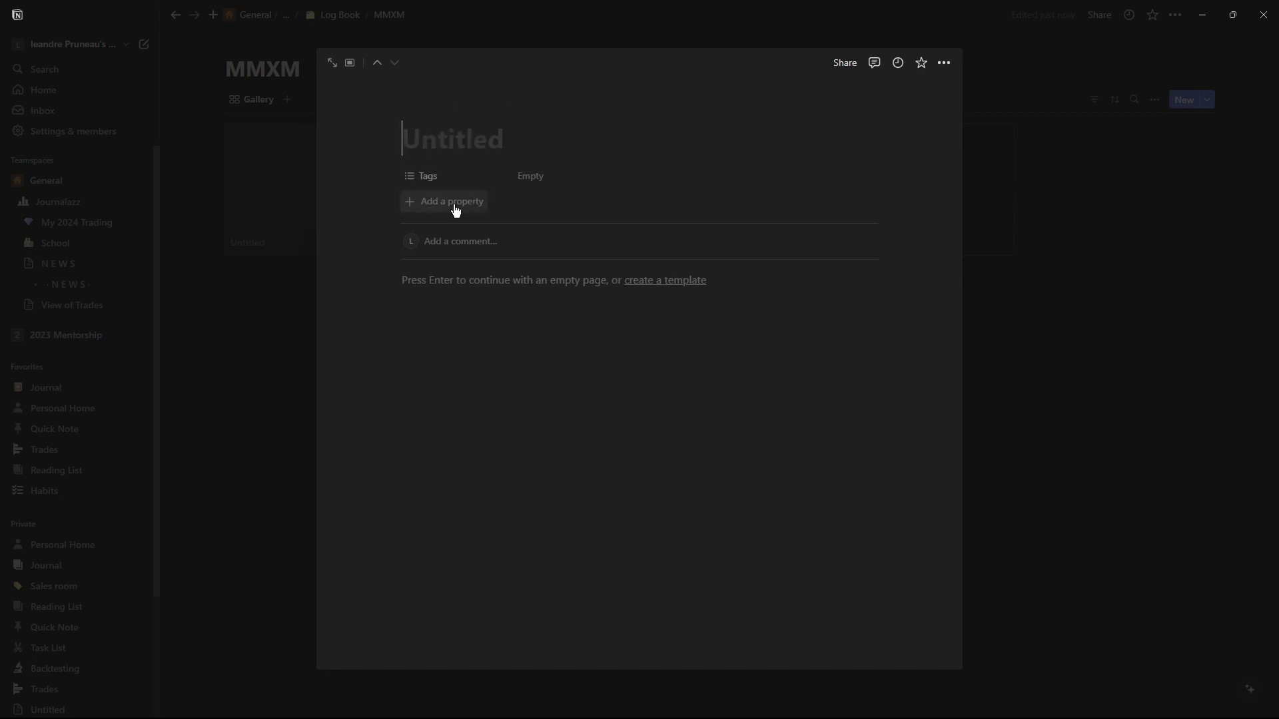
pyautogui.click(1009, 236)
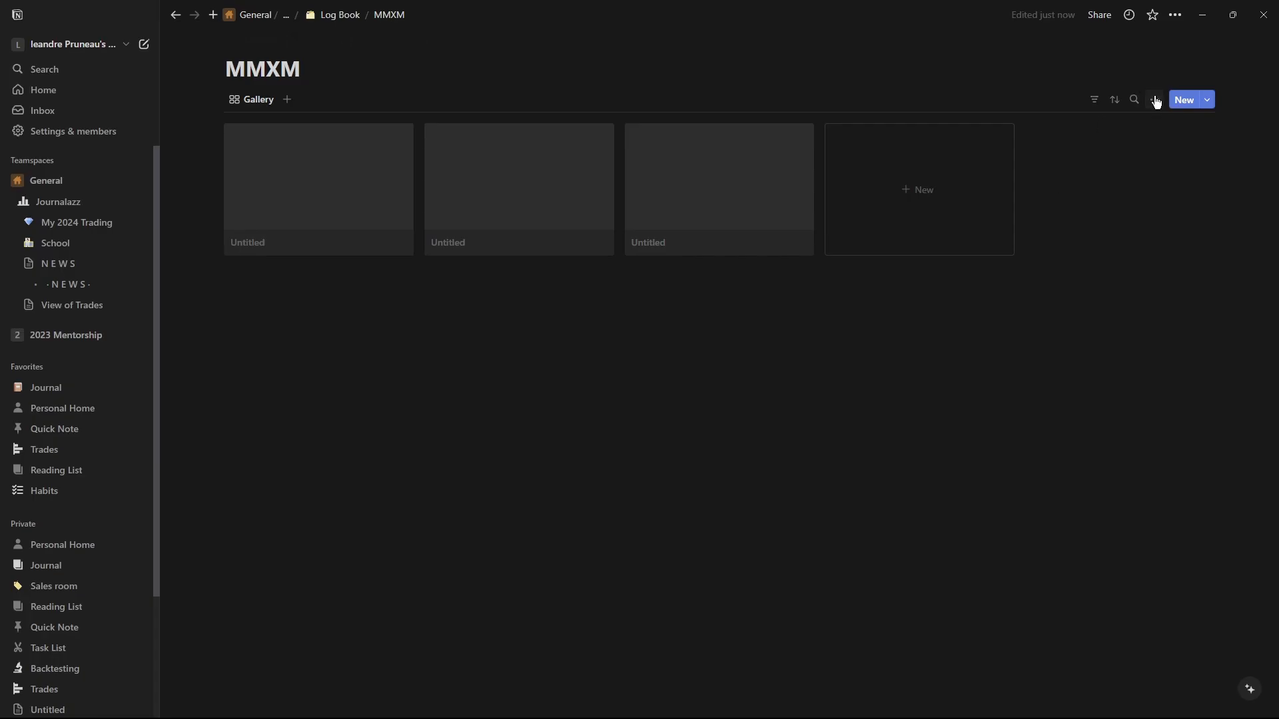
# Delete the Tags property from the MMXM database.
pyautogui.click(1153, 100)
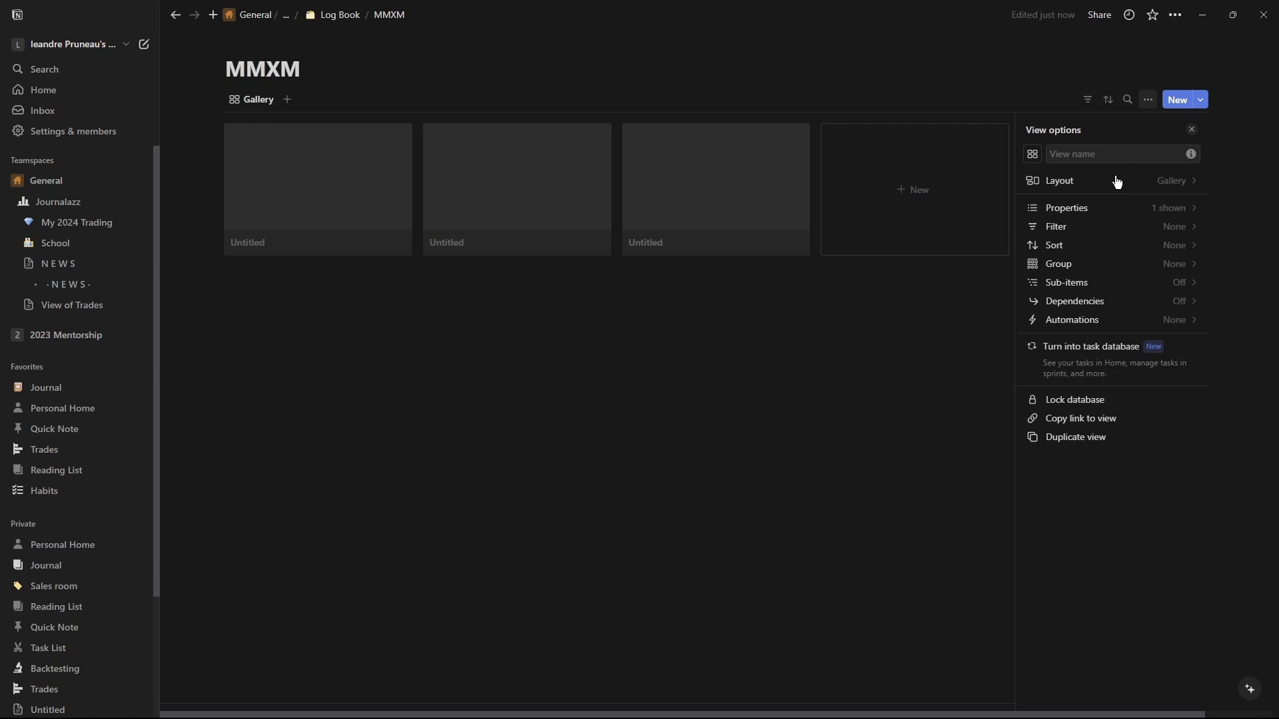
pyautogui.click(1068, 210)
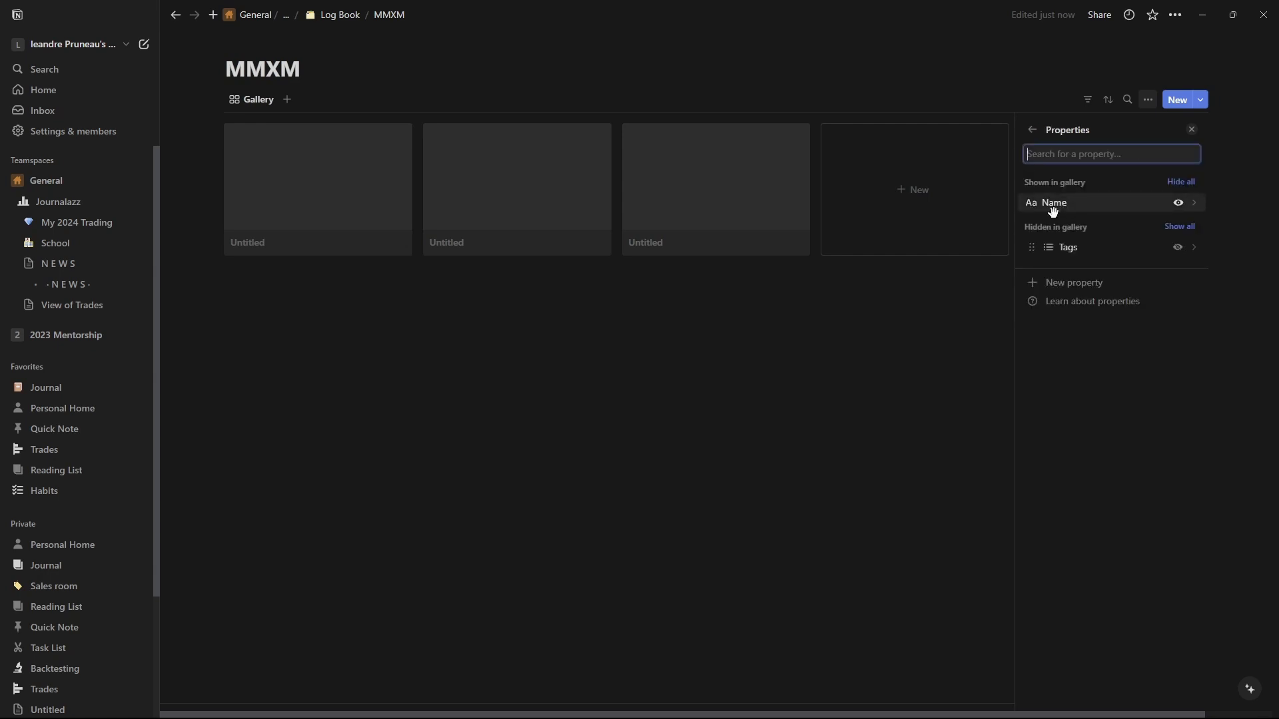
pyautogui.click(1036, 250)
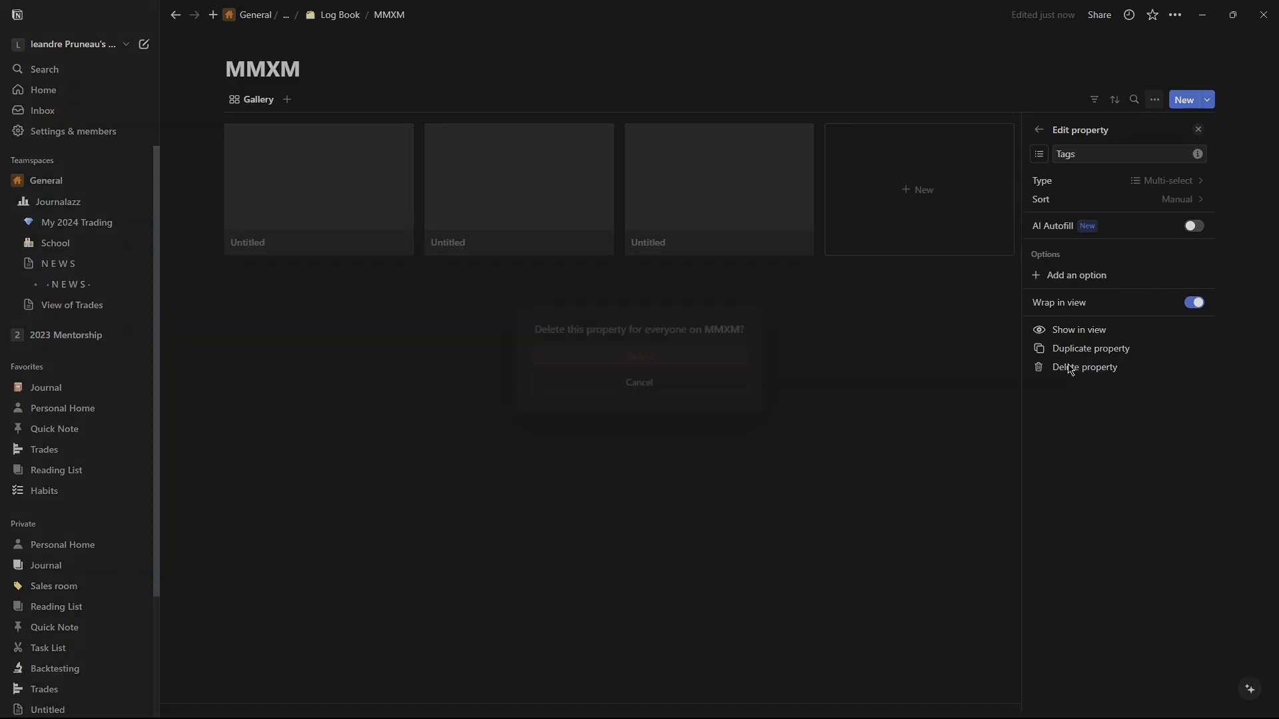
pyautogui.click(1069, 367)
pyautogui.click(728, 353)
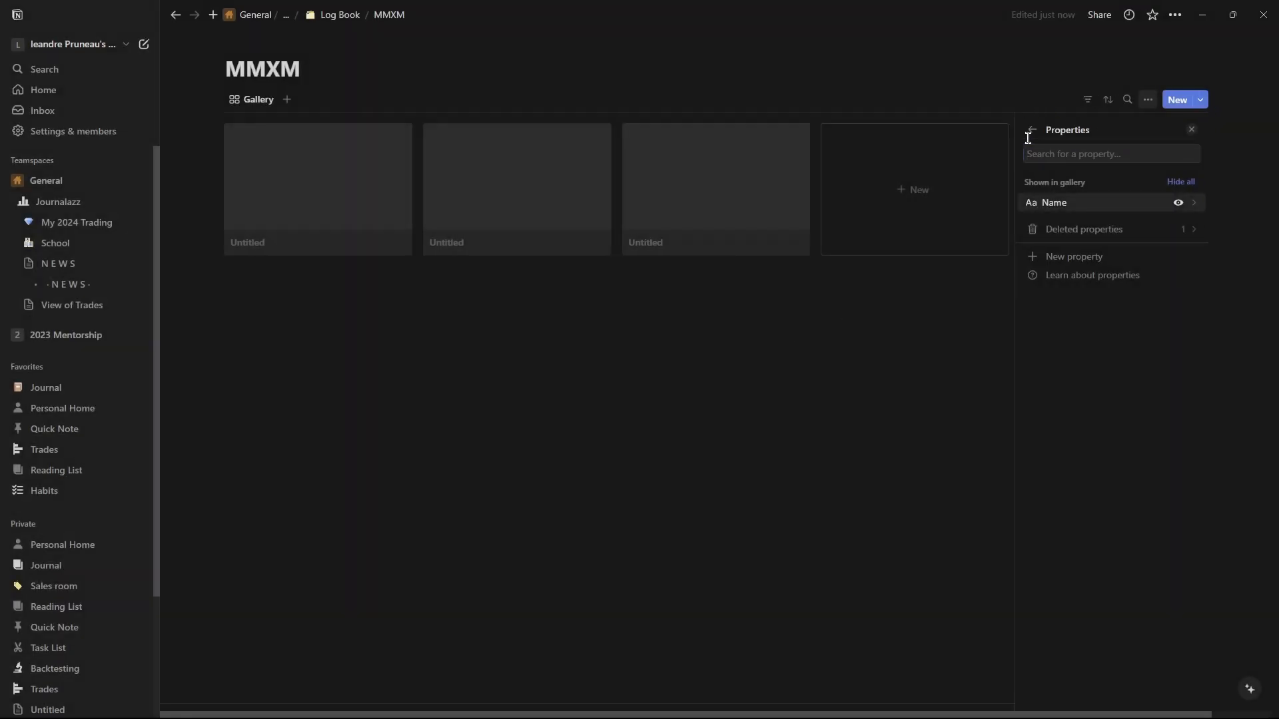
pyautogui.click(1033, 130)
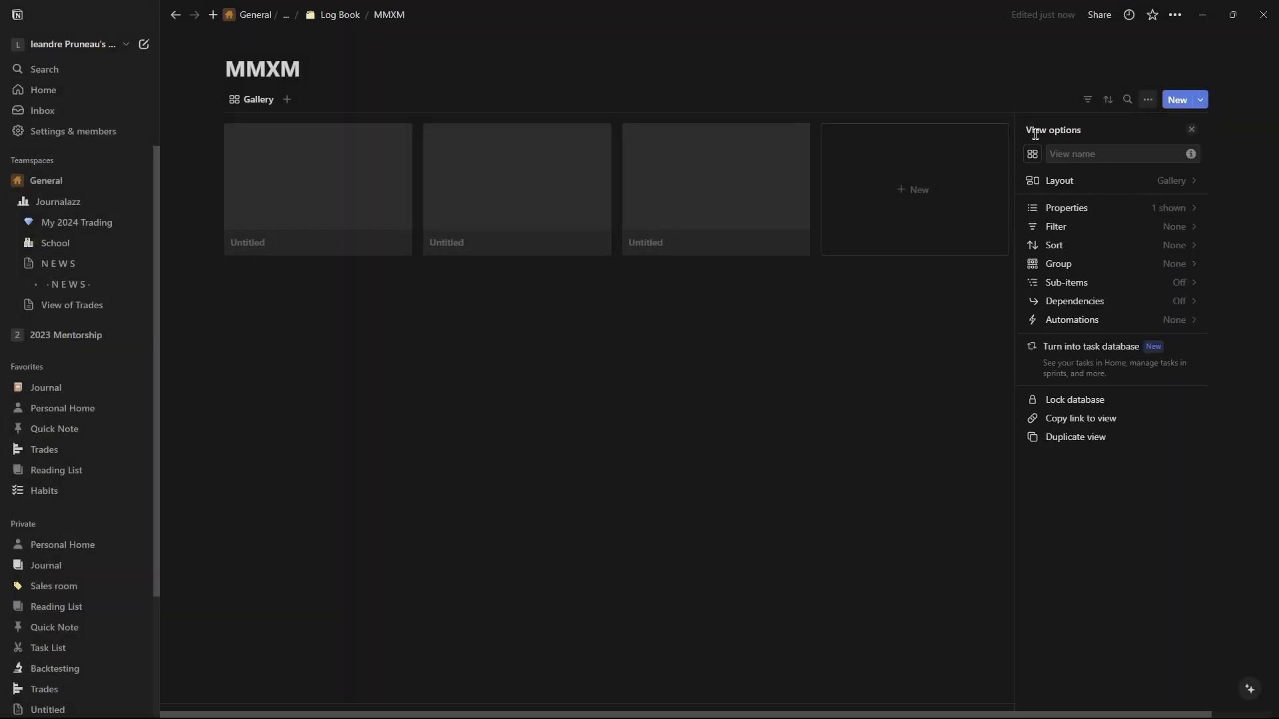
# Add a new Date property to the MMXM database from its view properties.
pyautogui.click(1105, 190)
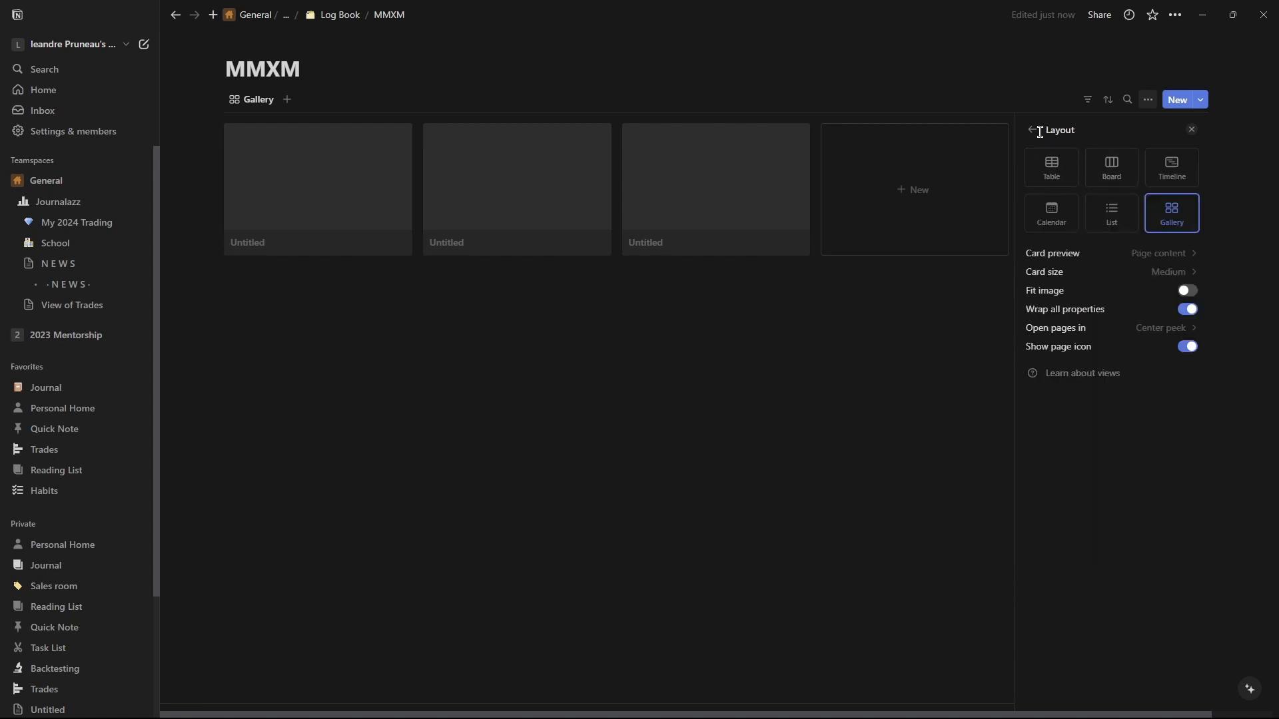
pyautogui.click(1033, 130)
pyautogui.click(1080, 214)
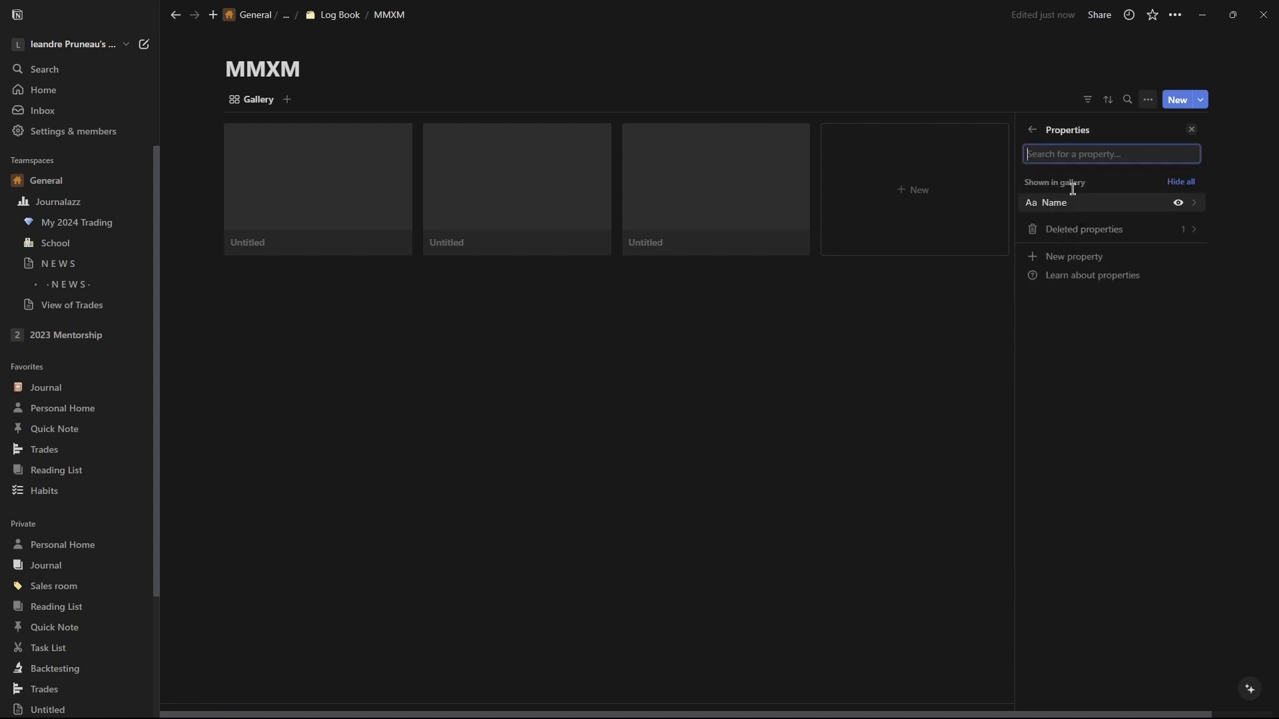
pyautogui.click(1063, 259)
pyautogui.write('date')
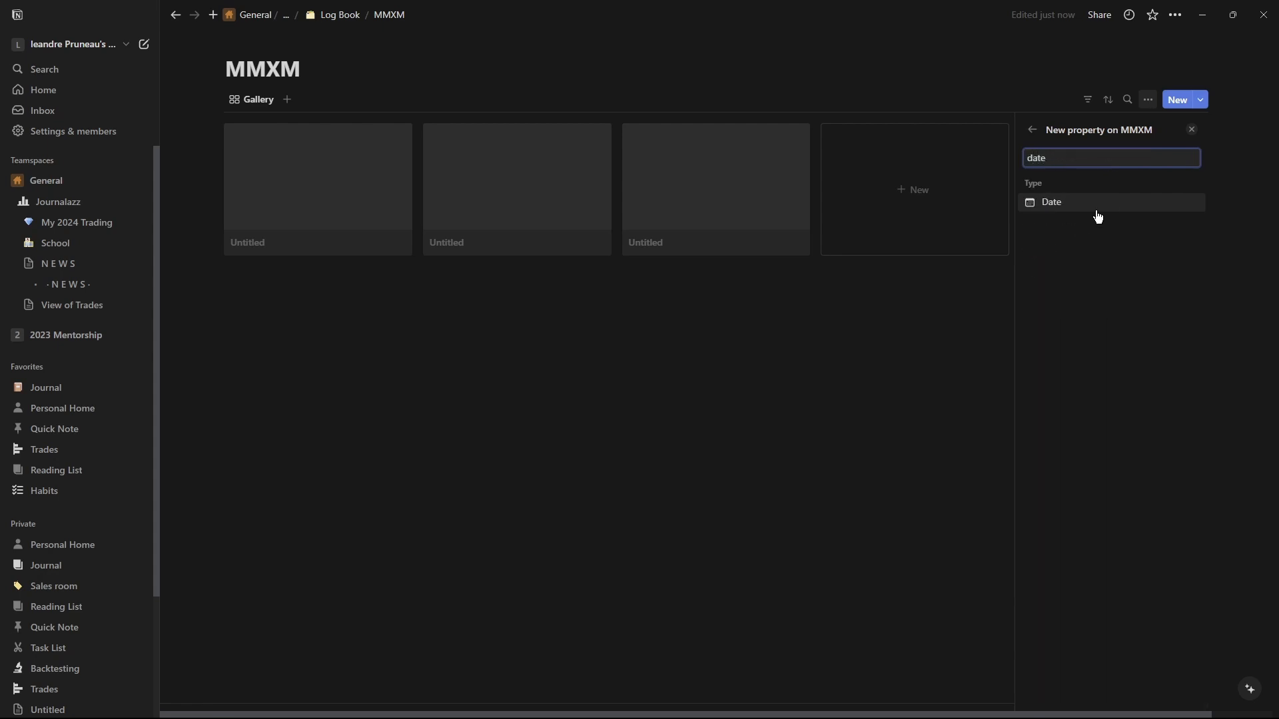
pyautogui.click(1096, 207)
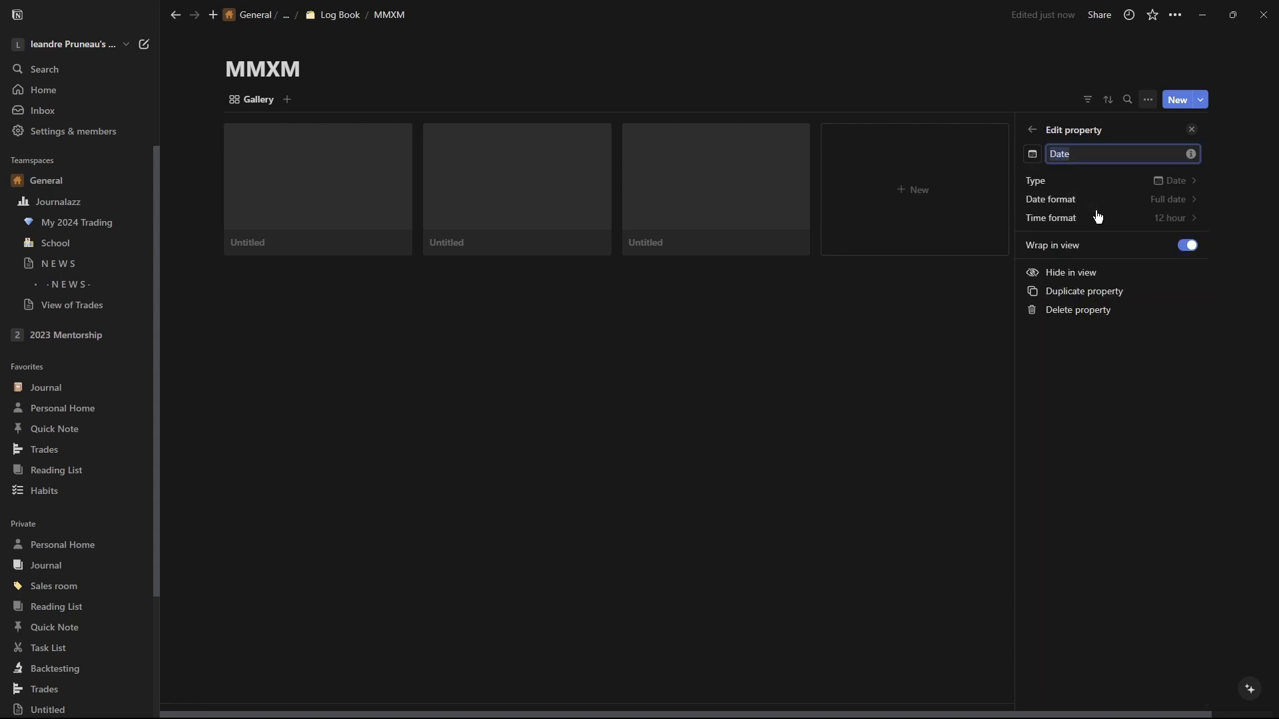
# Set the Date property's time format to 24 hour, keeping Full date as the date format.
pyautogui.click(1174, 201)
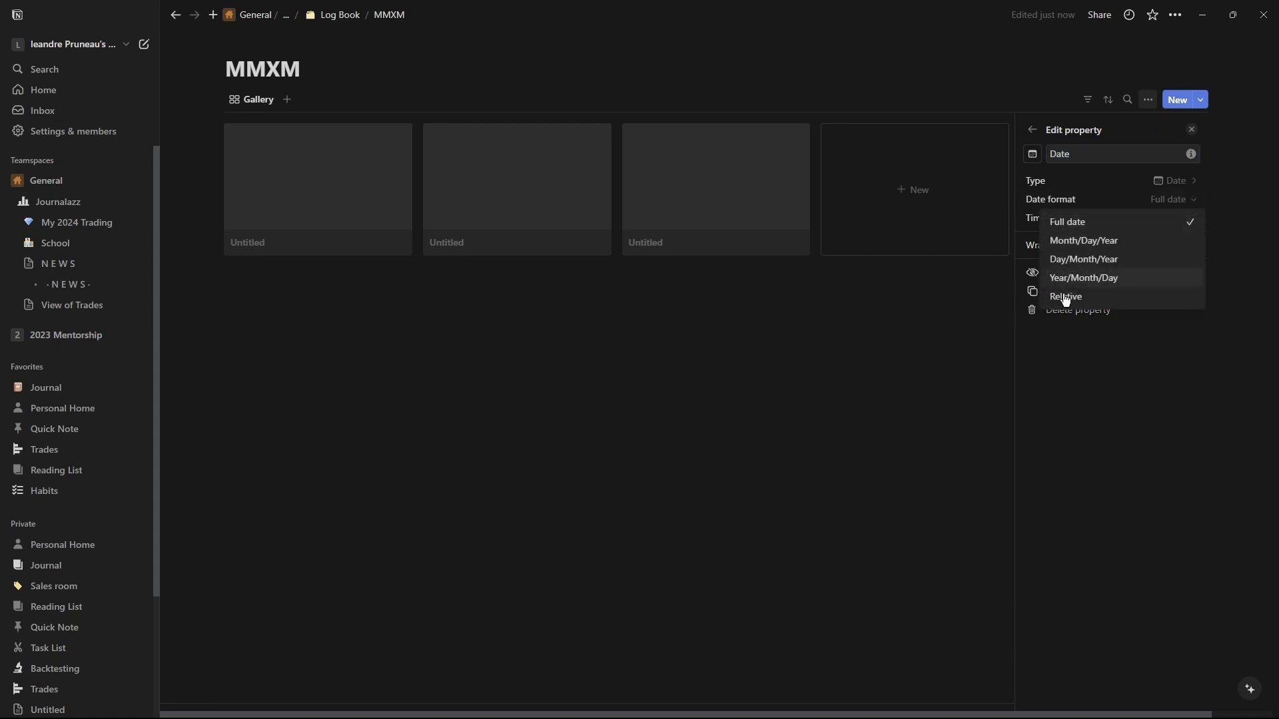
pyautogui.click(1136, 212)
pyautogui.click(1181, 220)
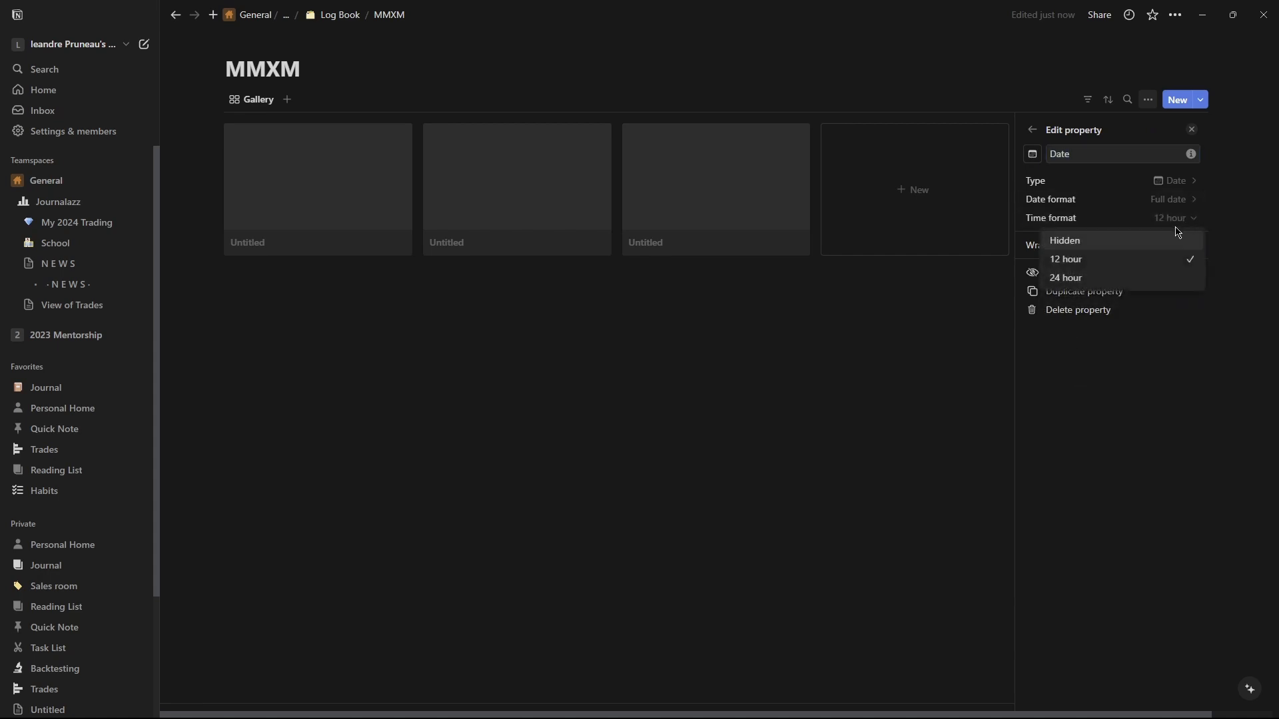
pyautogui.click(1107, 279)
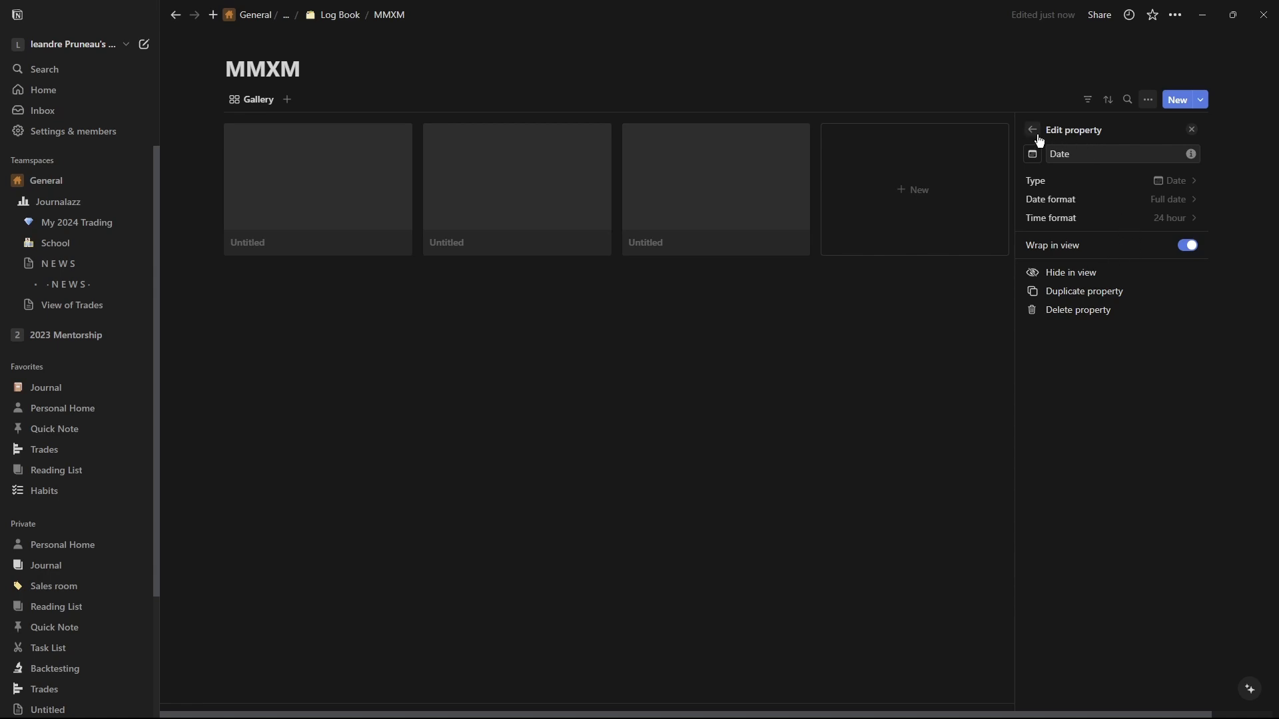
pyautogui.click(1032, 160)
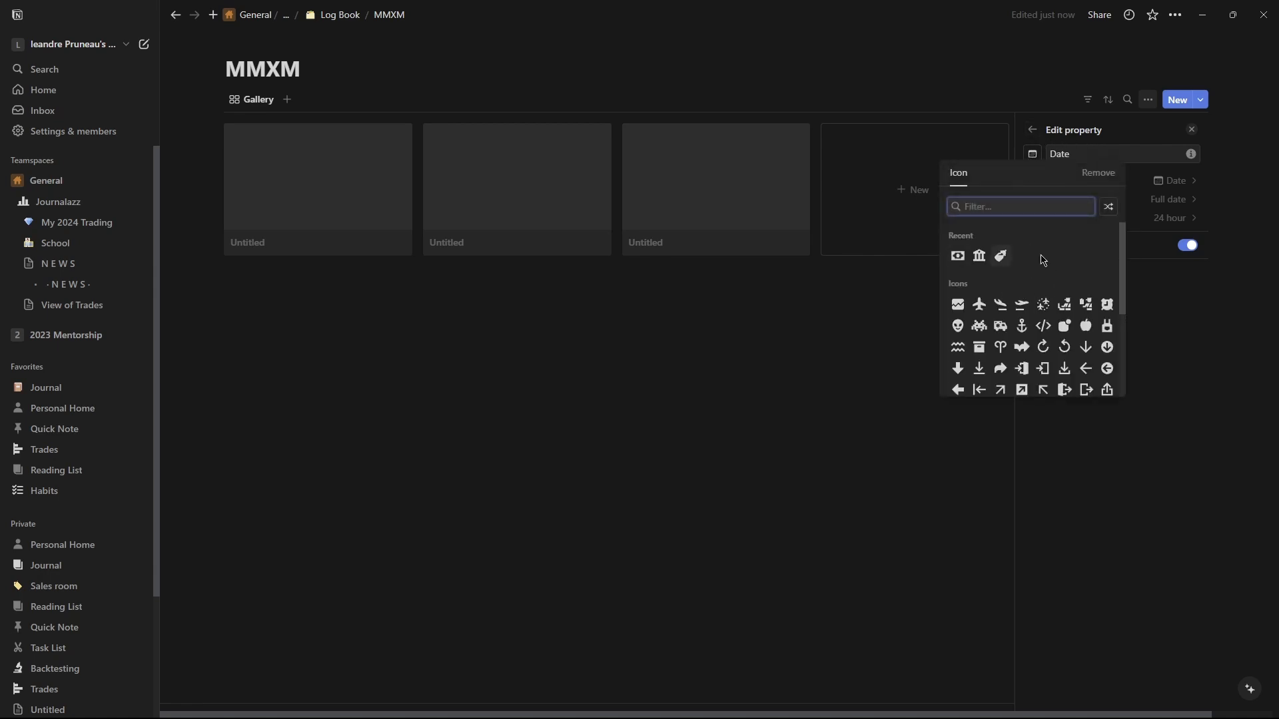
pyautogui.click(1188, 224)
pyautogui.click(1032, 132)
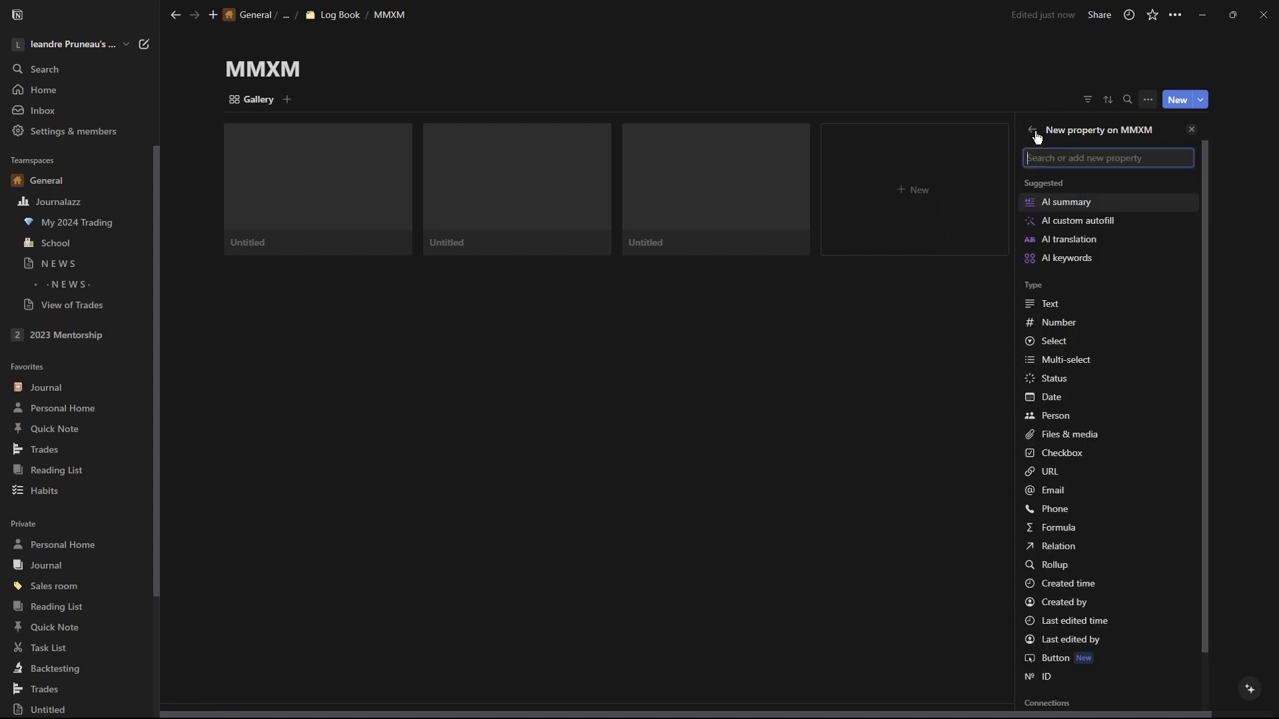
pyautogui.click(1032, 132)
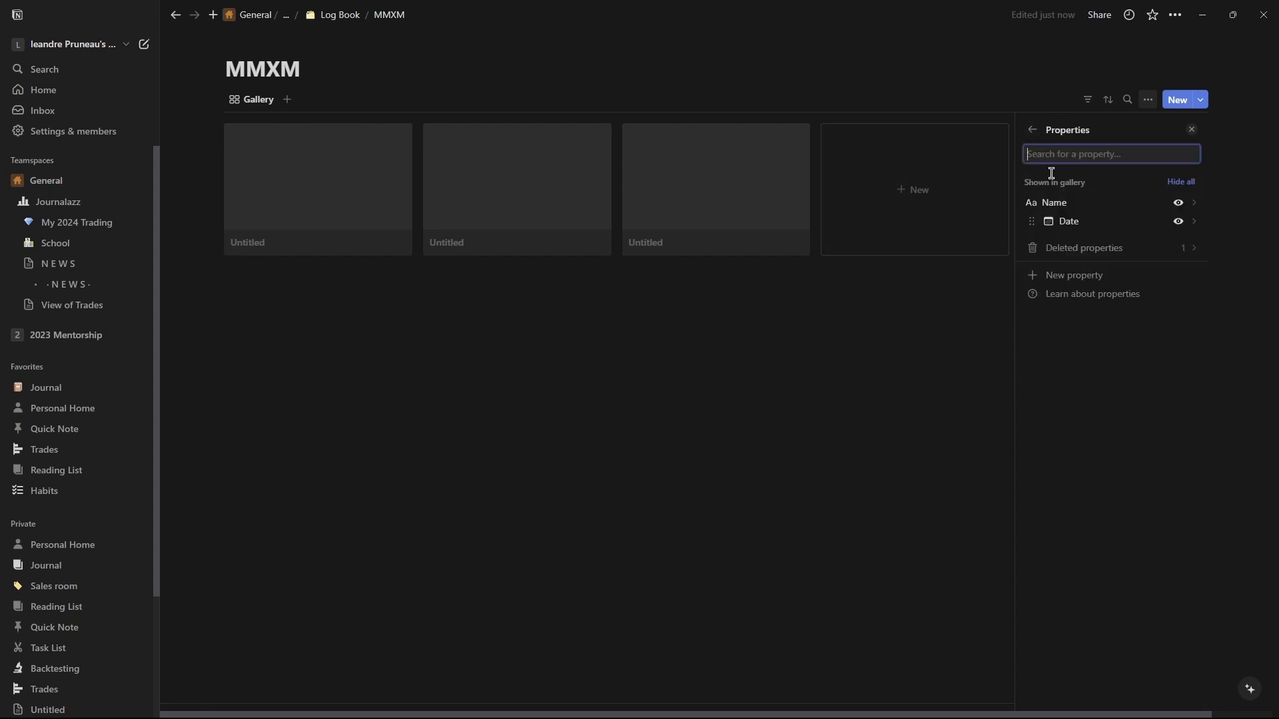
# Hide the Date property in the gallery and show it again.
pyautogui.click(1177, 221)
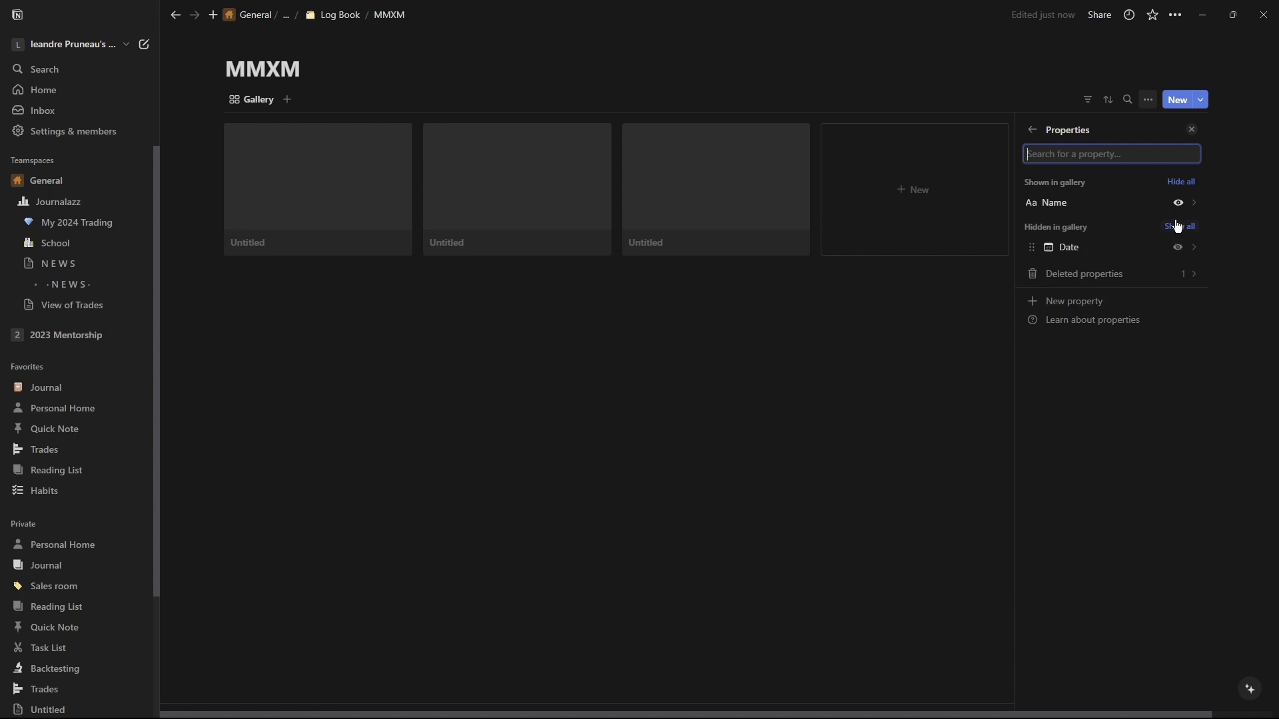
pyautogui.click(1179, 248)
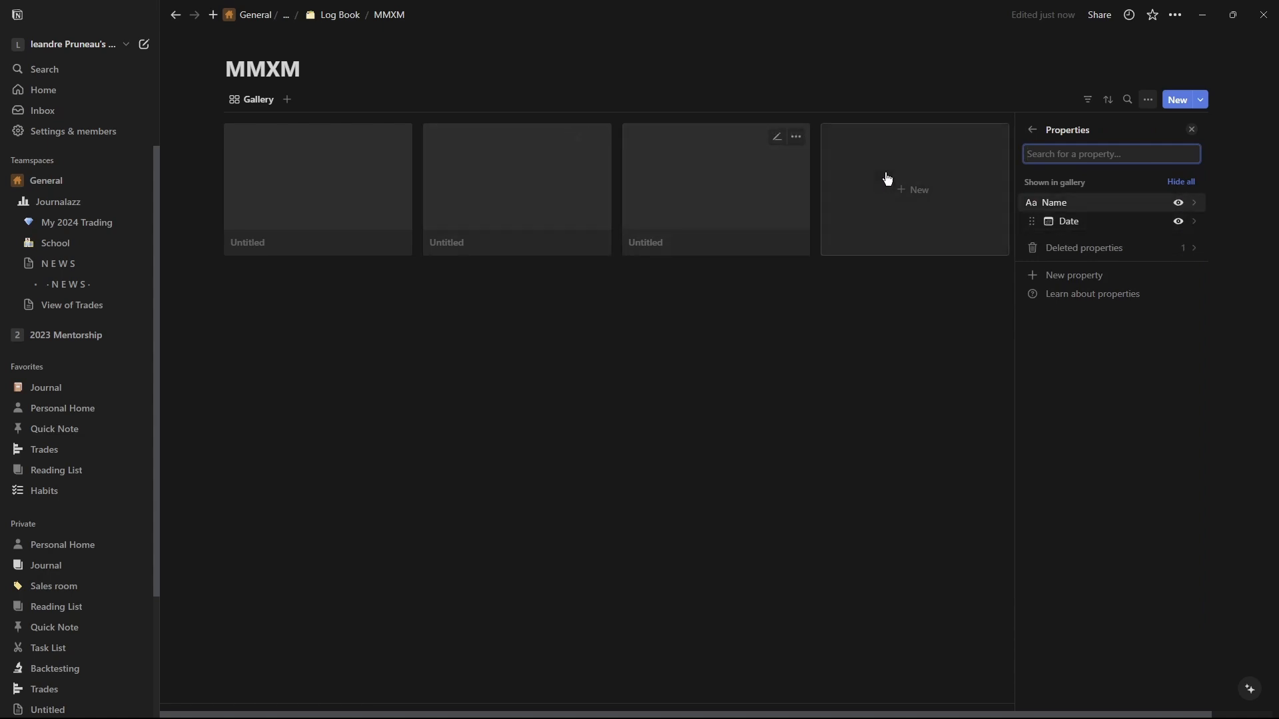
# Open an untitled MMXM entry to examine its page and Date property.
pyautogui.click(725, 305)
pyautogui.click(689, 202)
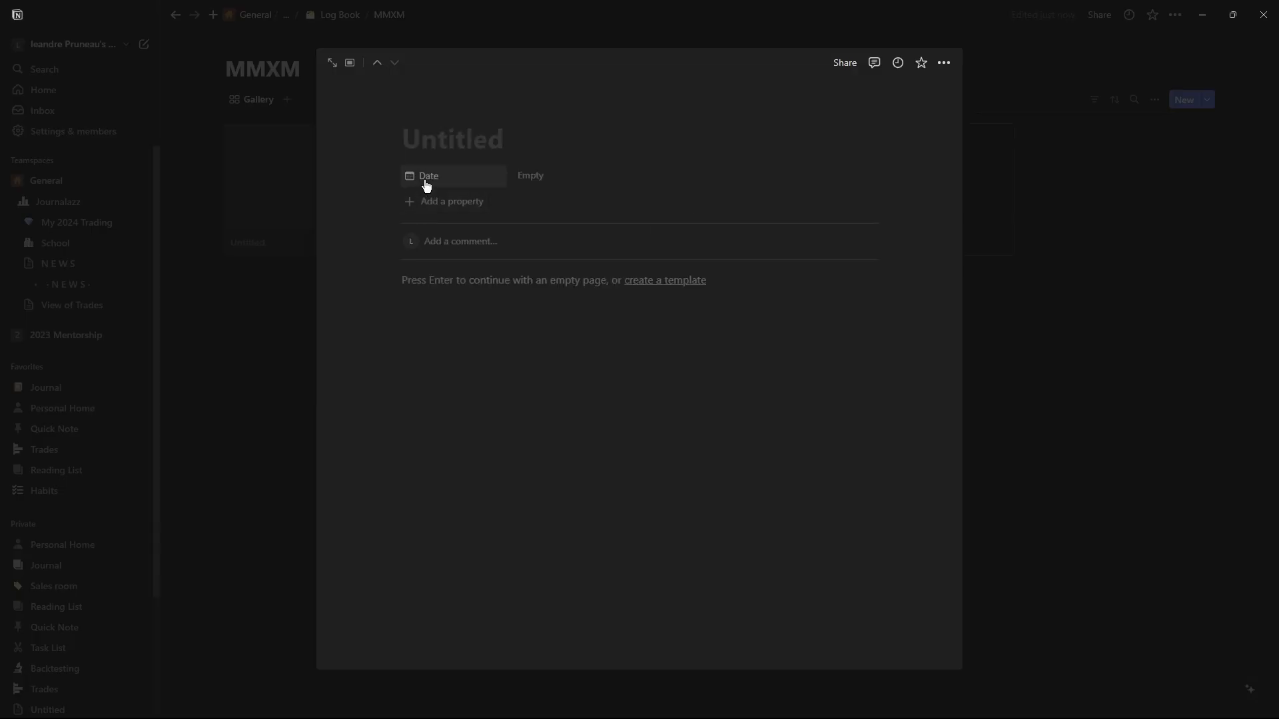
pyautogui.click(1082, 213)
pyautogui.click(990, 200)
pyautogui.click(520, 177)
pyautogui.click(942, 86)
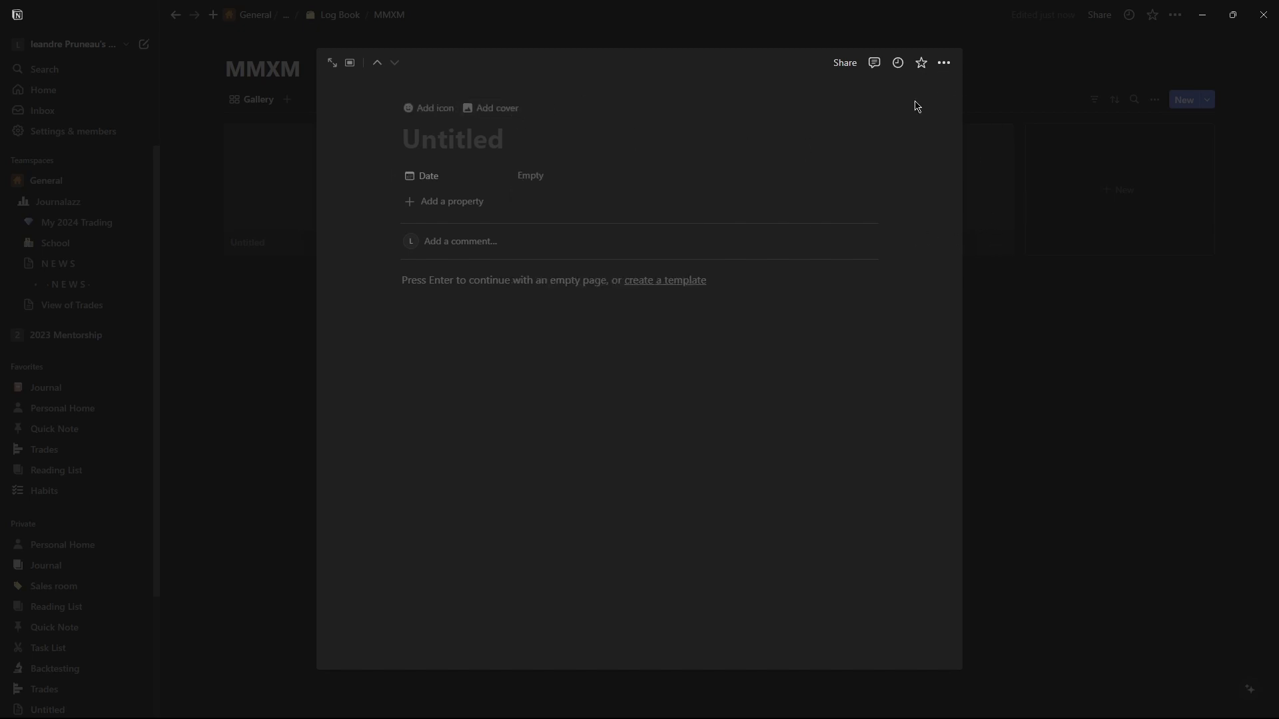
pyautogui.click(944, 62)
pyautogui.click(1201, 198)
pyautogui.click(1198, 128)
# Delete two untitled entries from the MMXM gallery.
pyautogui.rightClick(862, 163)
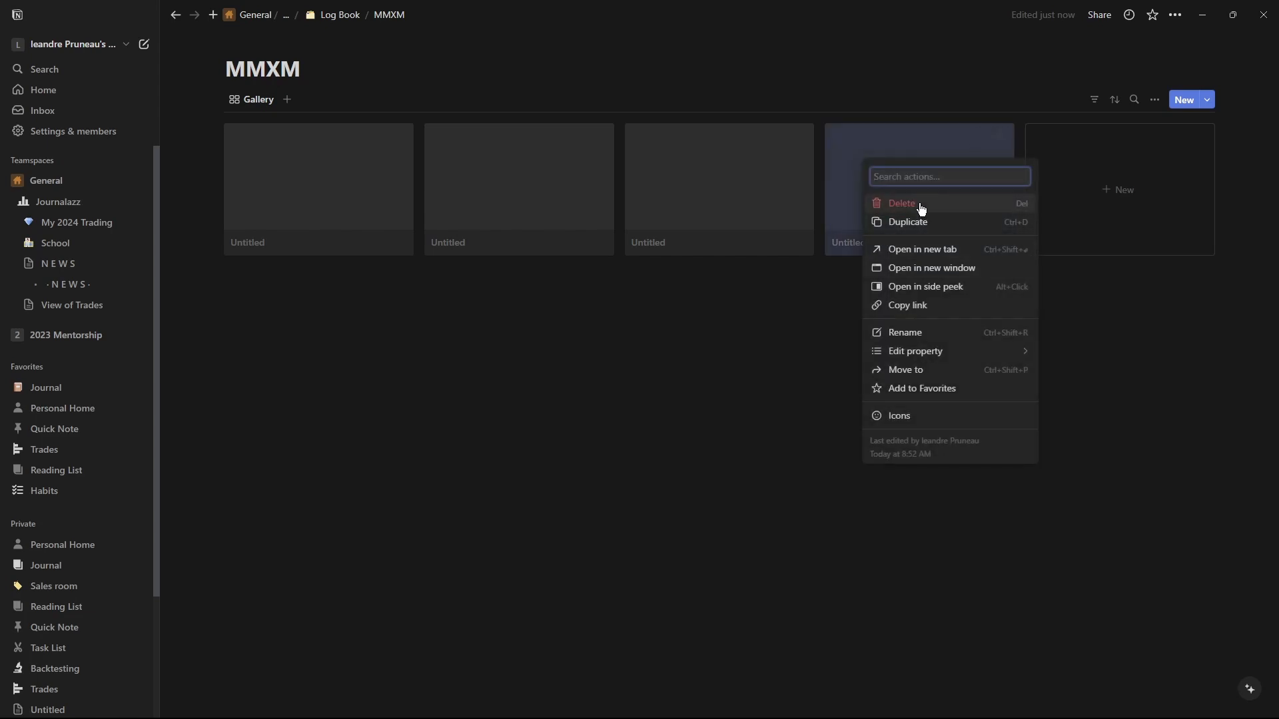
pyautogui.click(918, 208)
pyautogui.rightClick(751, 194)
pyautogui.click(758, 233)
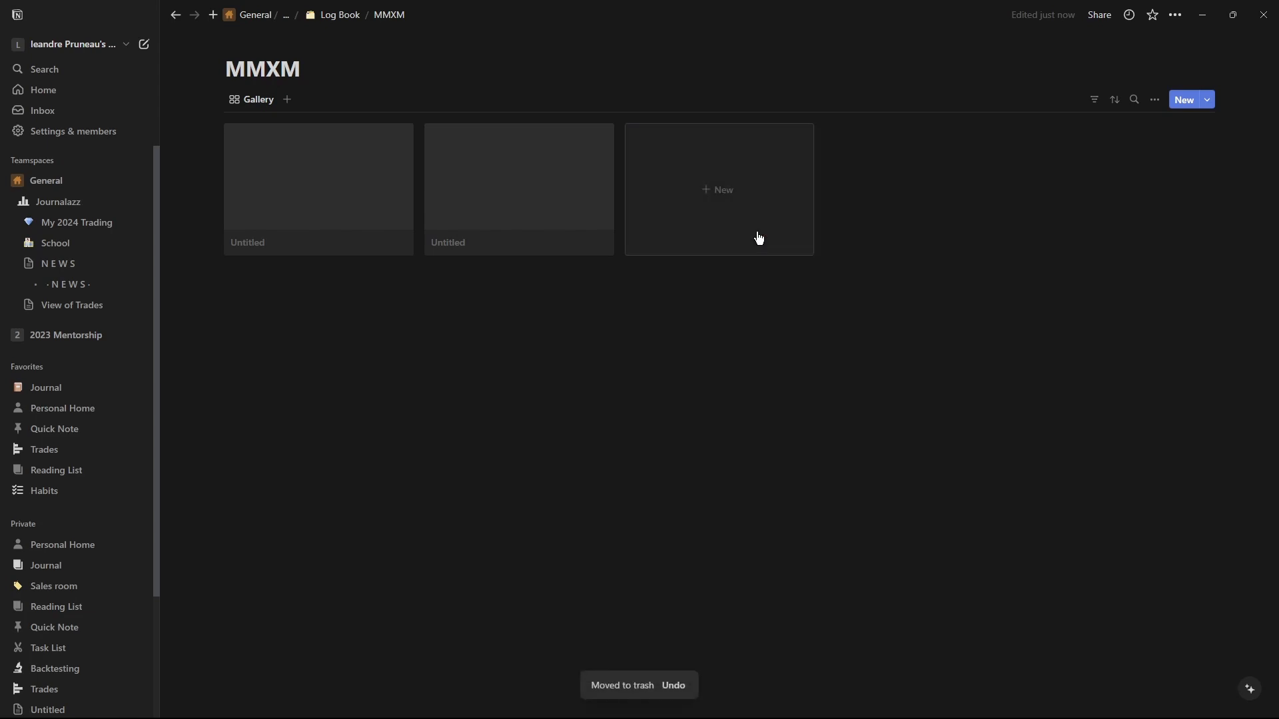
# Create a new MMXM template containing a Heading 1 that reads Pictures:.
pyautogui.click(1207, 100)
pyautogui.click(1089, 187)
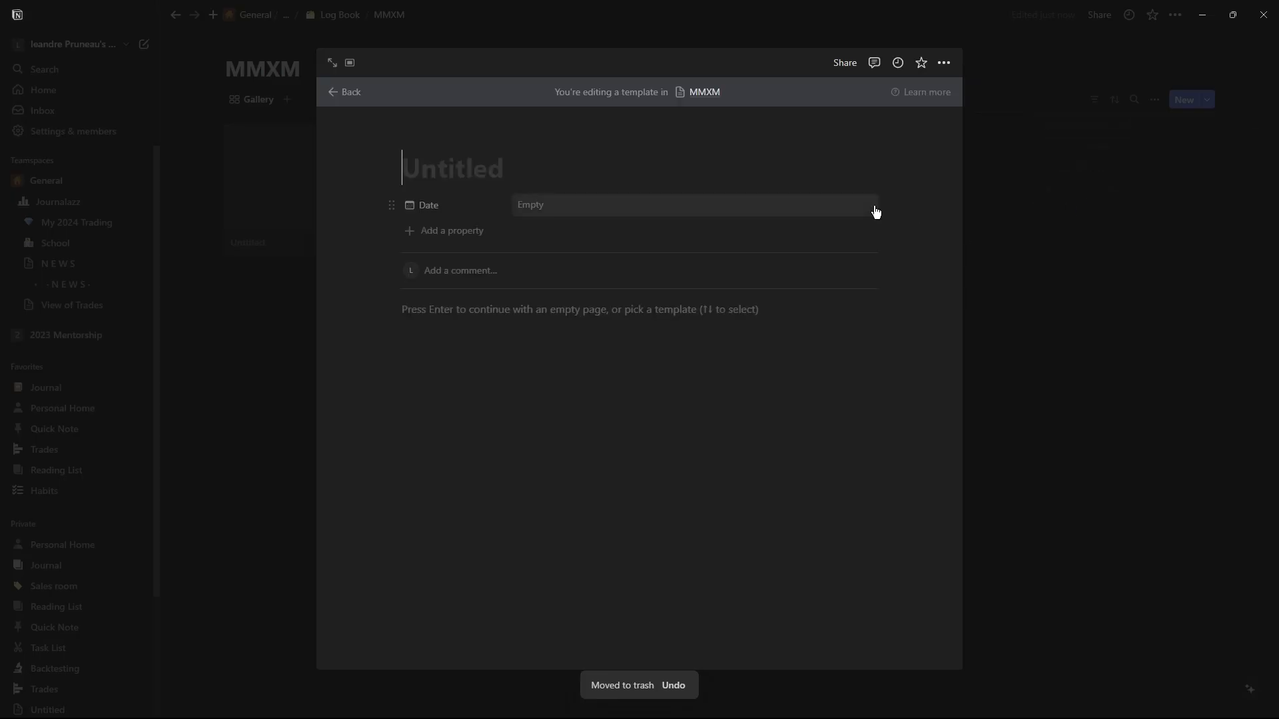
pyautogui.click(475, 309)
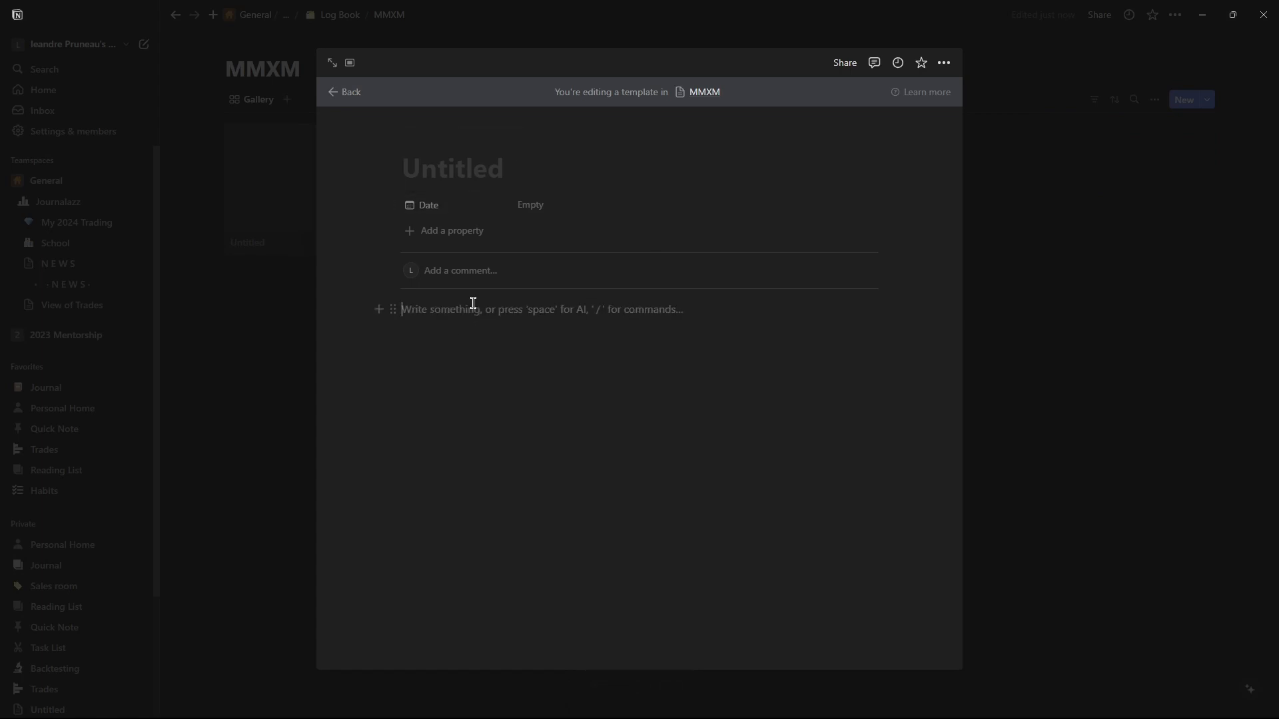
pyautogui.write('/head')
pyautogui.click(498, 364)
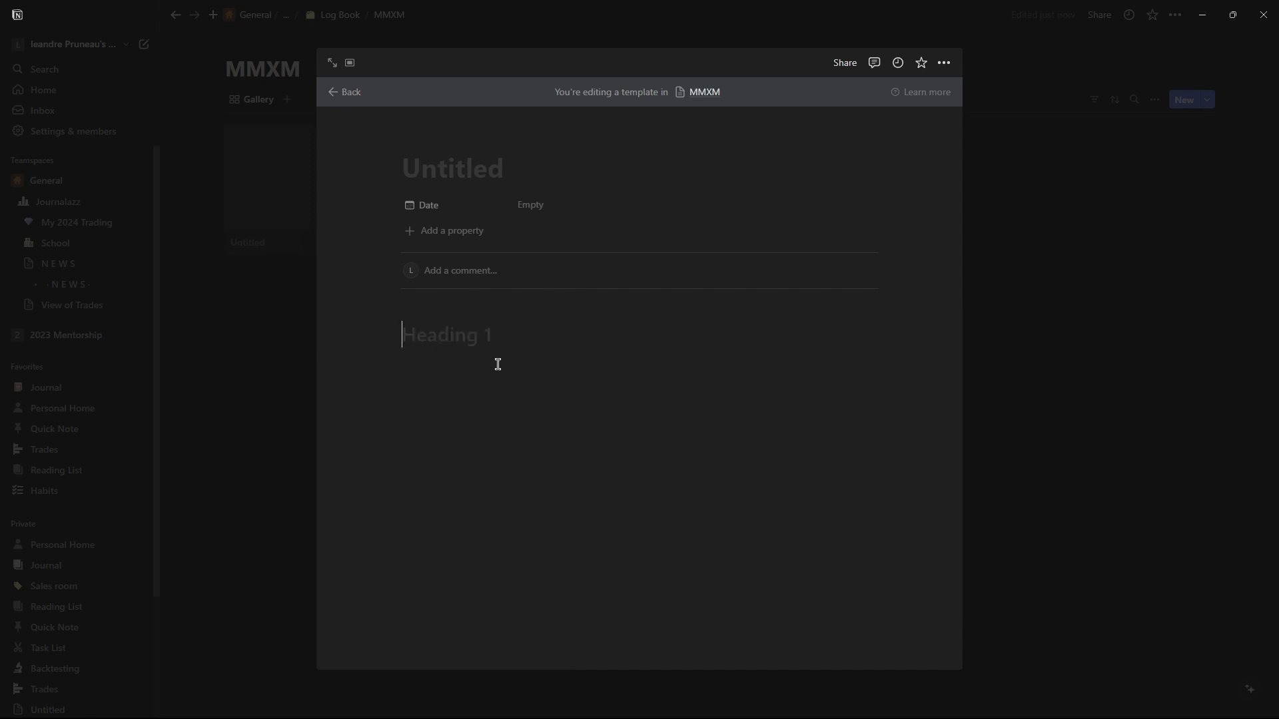
pyautogui.write('Picturews')
pyautogui.press('BackSpace')
pyautogui.press('BackSpace')
pyautogui.write('s:')
pyautogui.press('Return')
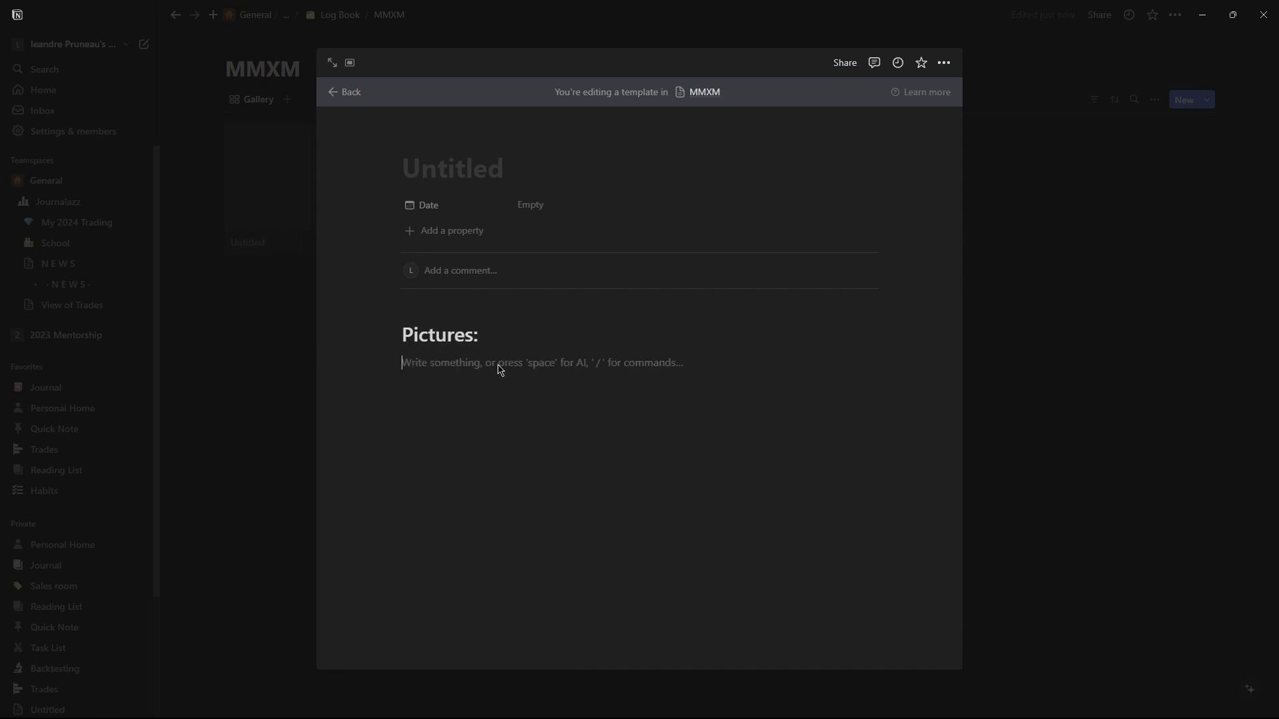
# Add a quote block under the Pictures: heading, remove it again, and leave the template editor.
pyautogui.write('/qu')
pyautogui.click(493, 403)
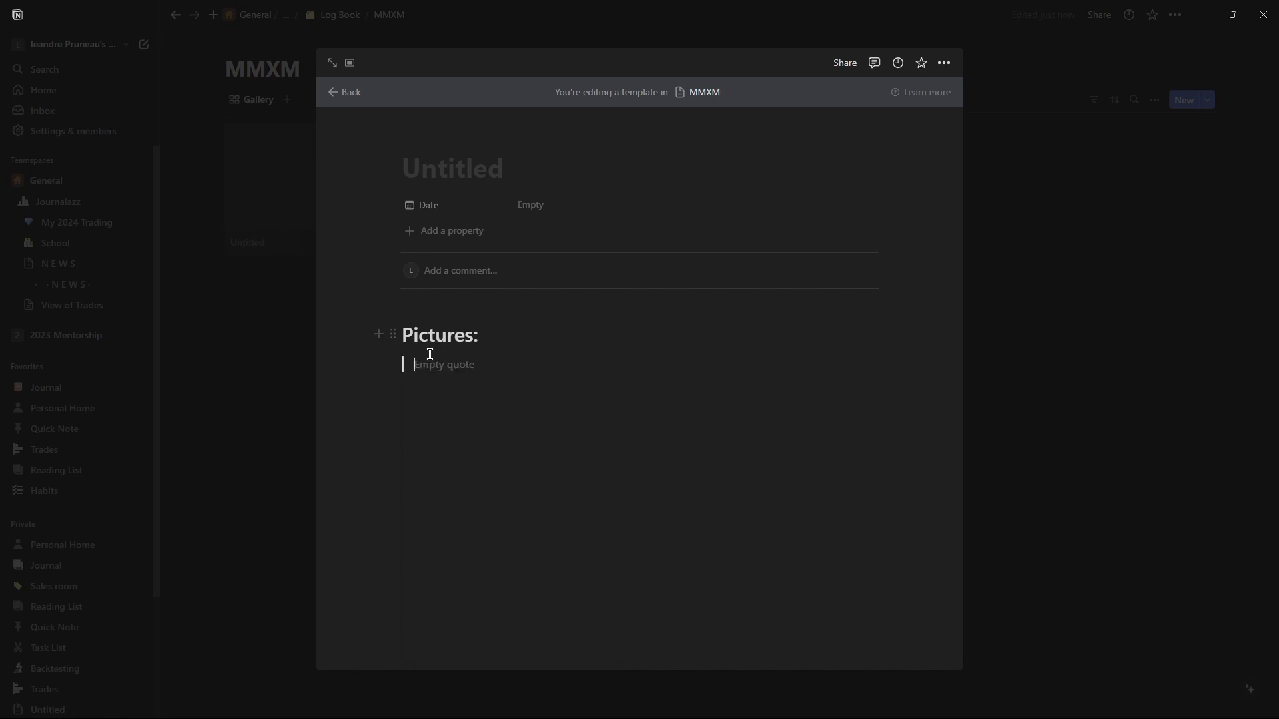
pyautogui.press('BackSpace')
pyautogui.press('BackSpace')
pyautogui.click(335, 96)
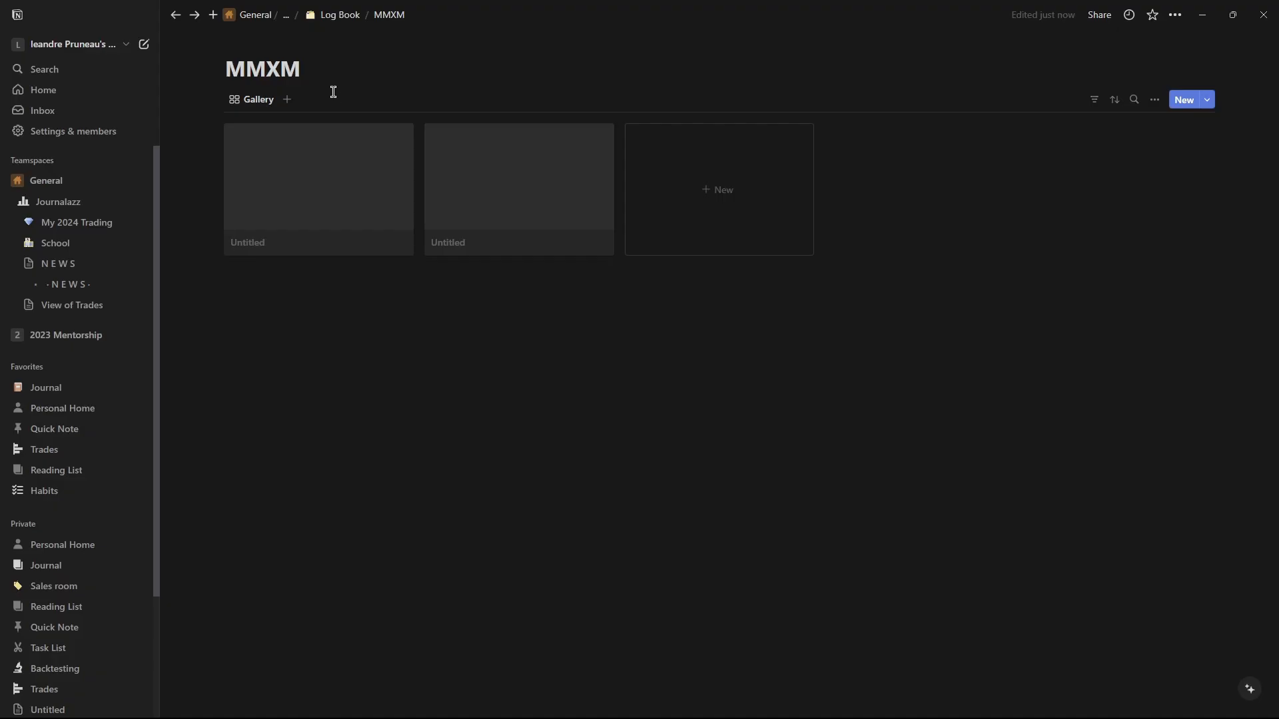
# Create a new MMXM entry using the Untitled template.
pyautogui.click(685, 195)
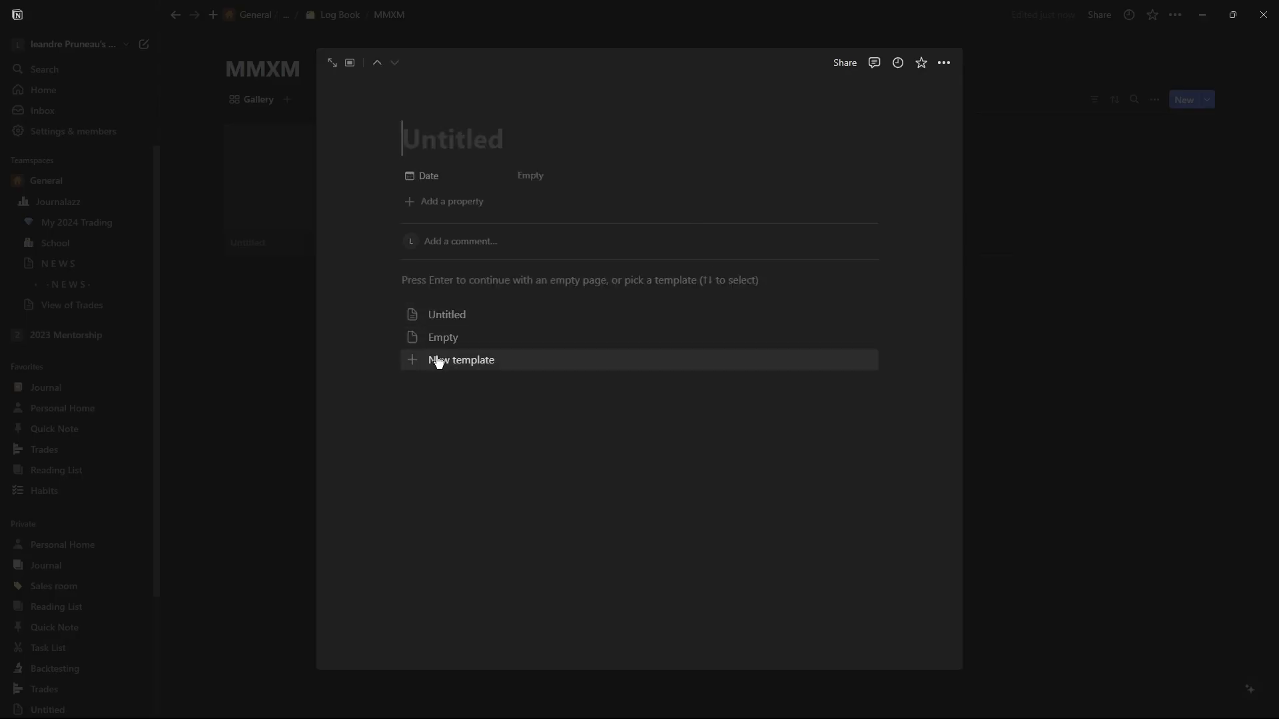
pyautogui.click(446, 315)
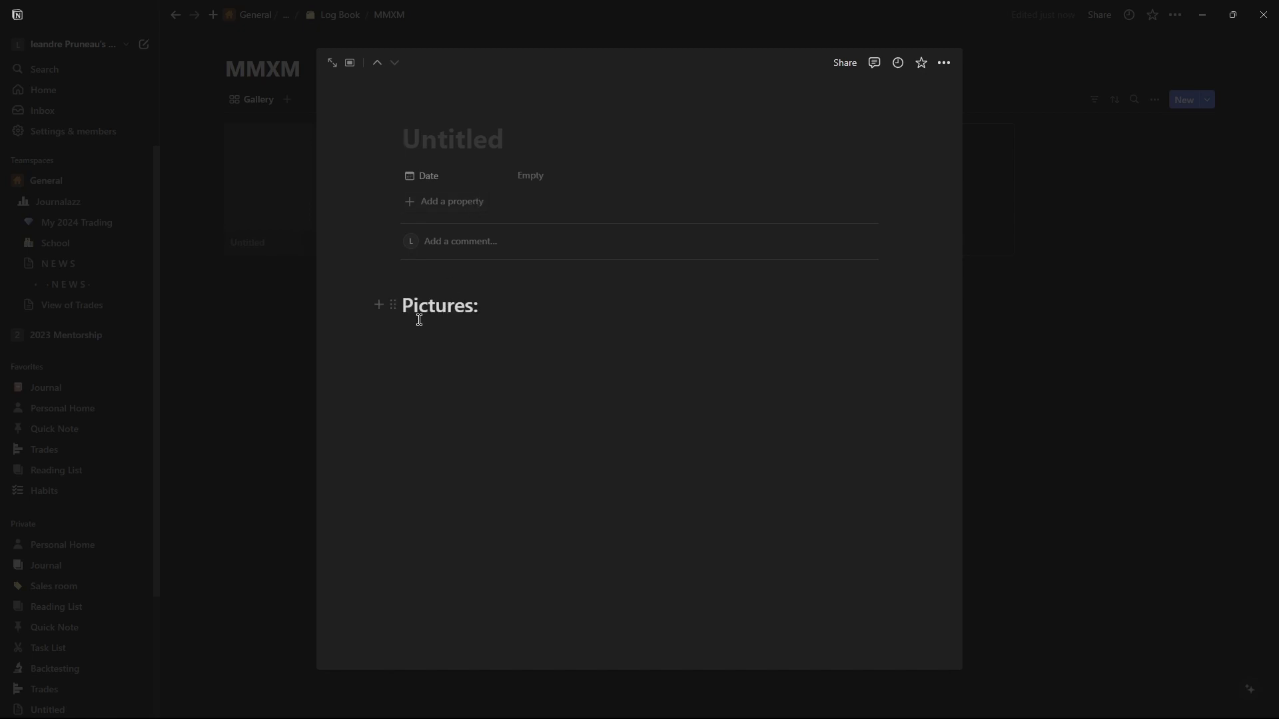
pyautogui.click(1071, 346)
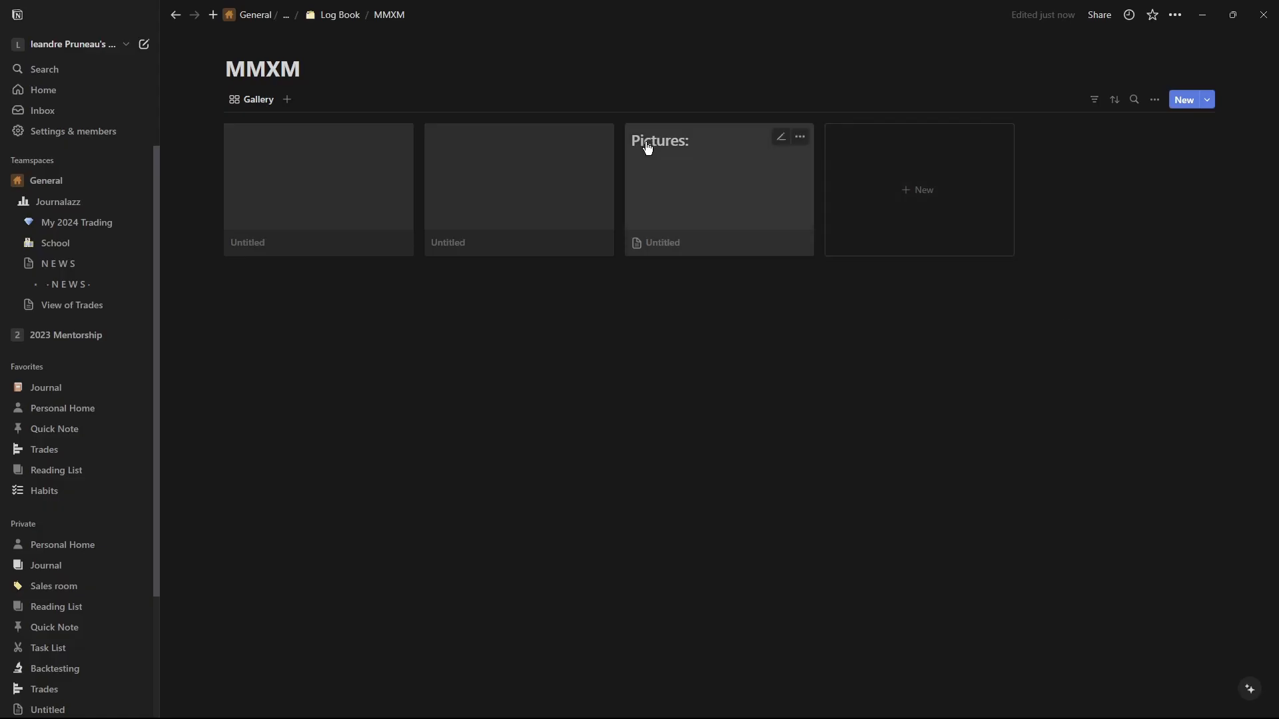
# Inspect the MMXM template list and the Untitled template's options.
pyautogui.click(1156, 100)
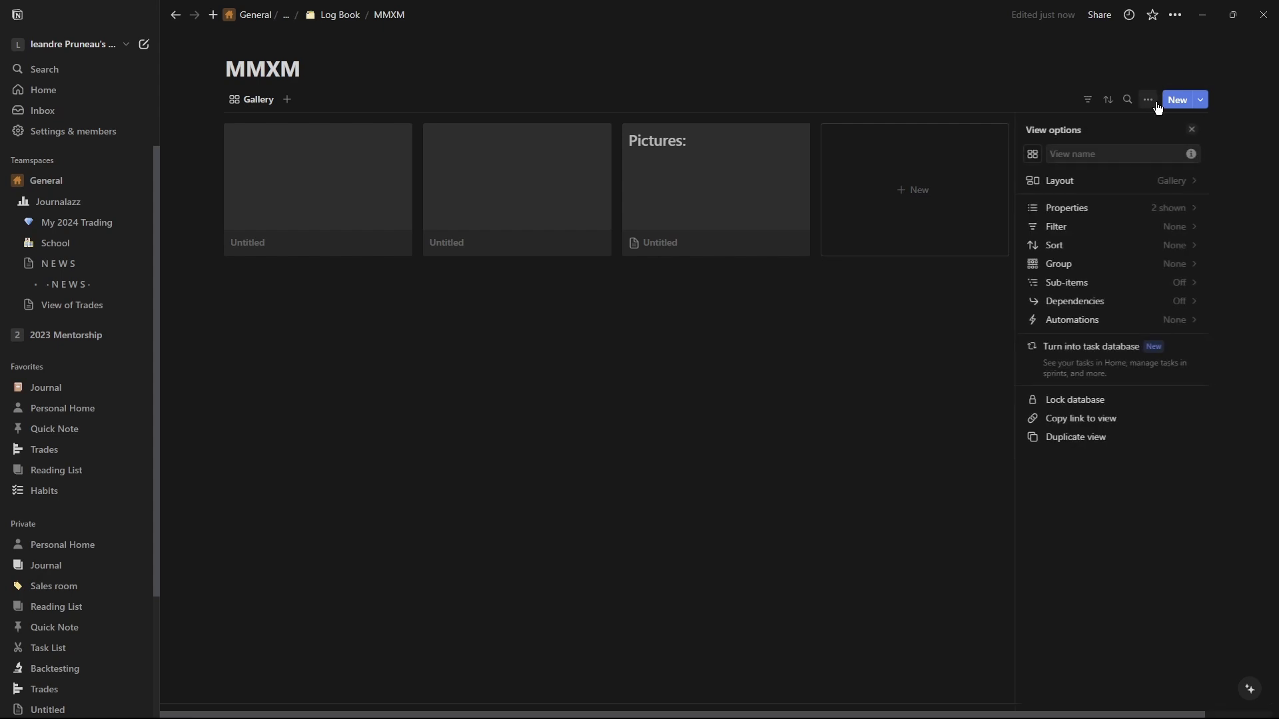
pyautogui.click(1205, 101)
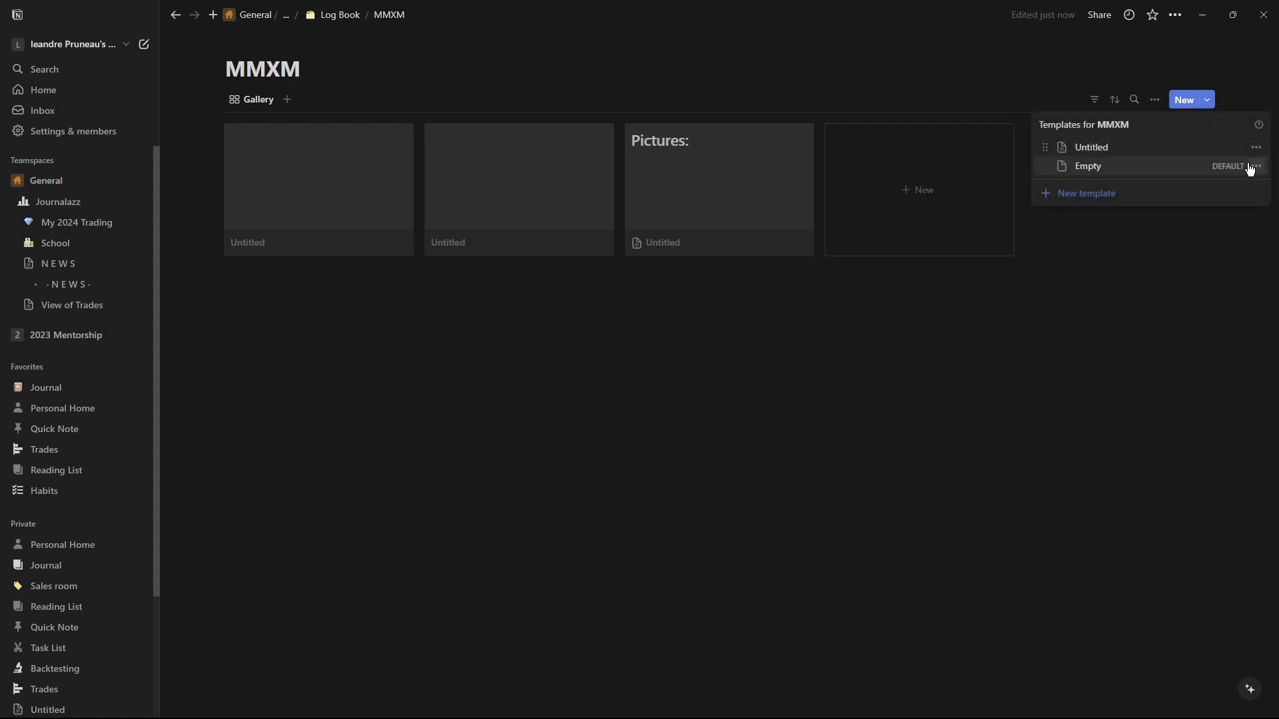
pyautogui.click(1259, 148)
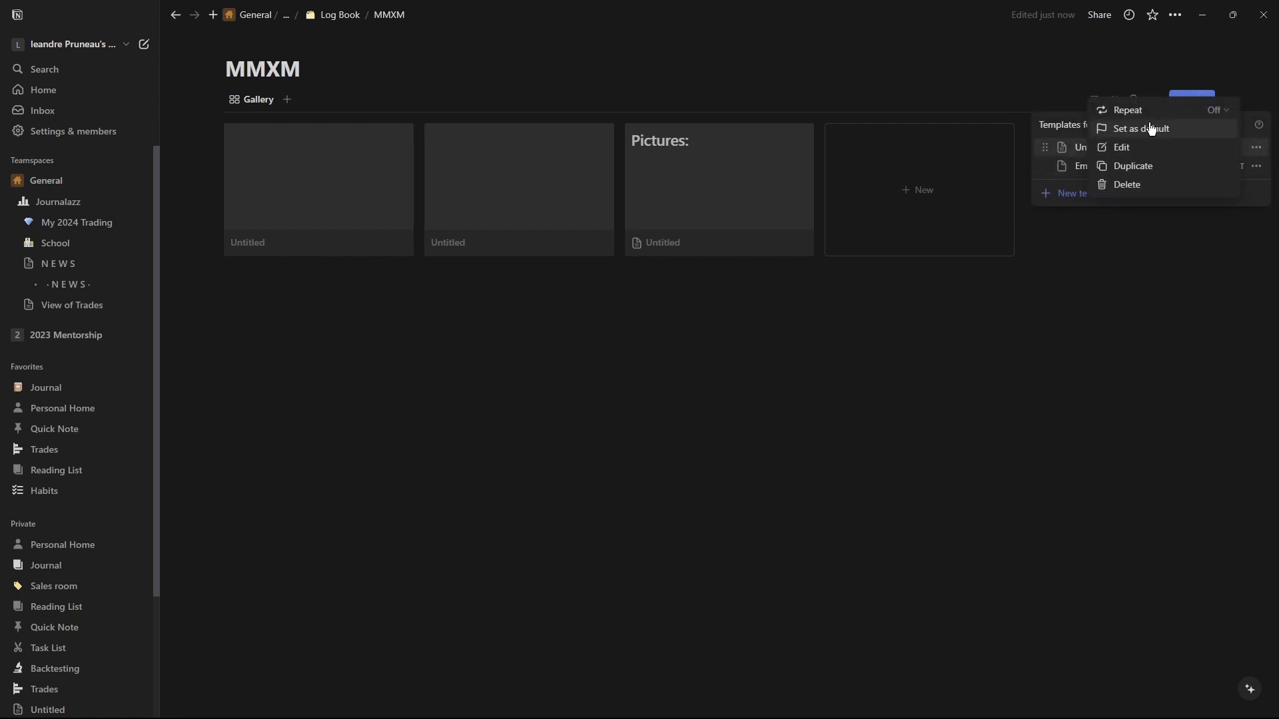
pyautogui.click(1100, 290)
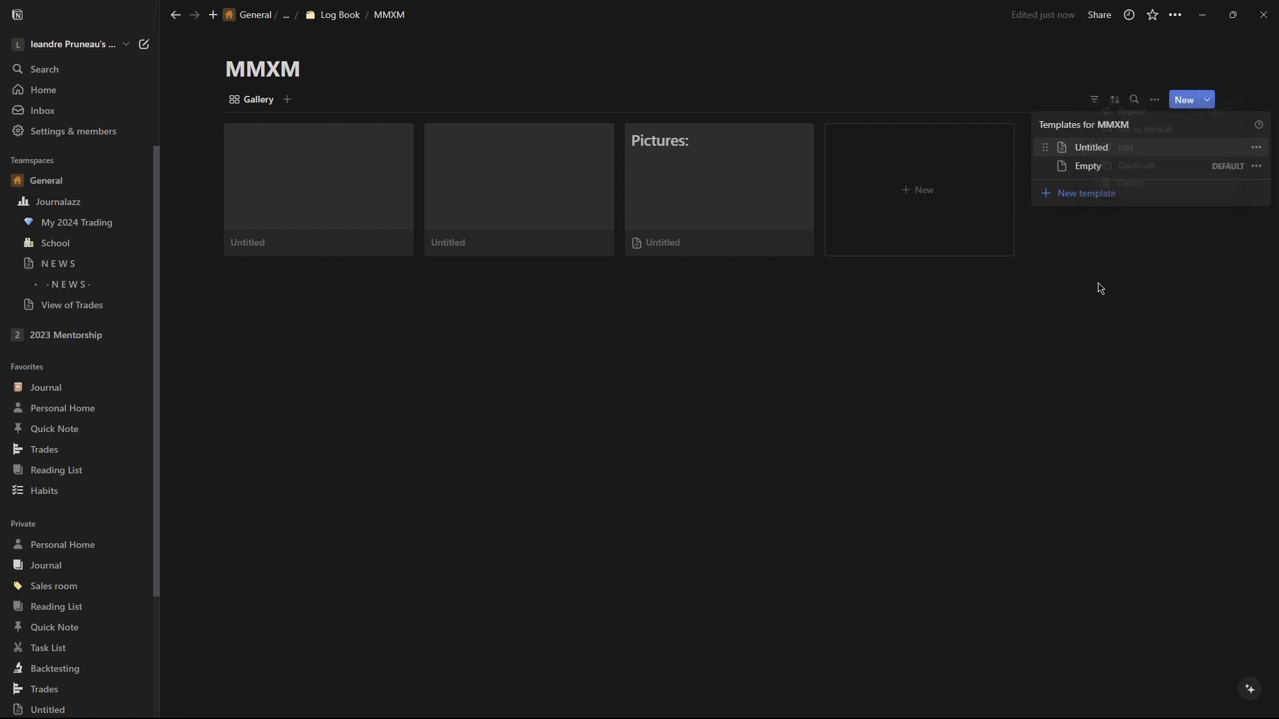
# Go to the Journal calendar and examine an entry and its template list for comparison.
pyautogui.hotkey('ctrl', '[')
pyautogui.click(522, 307)
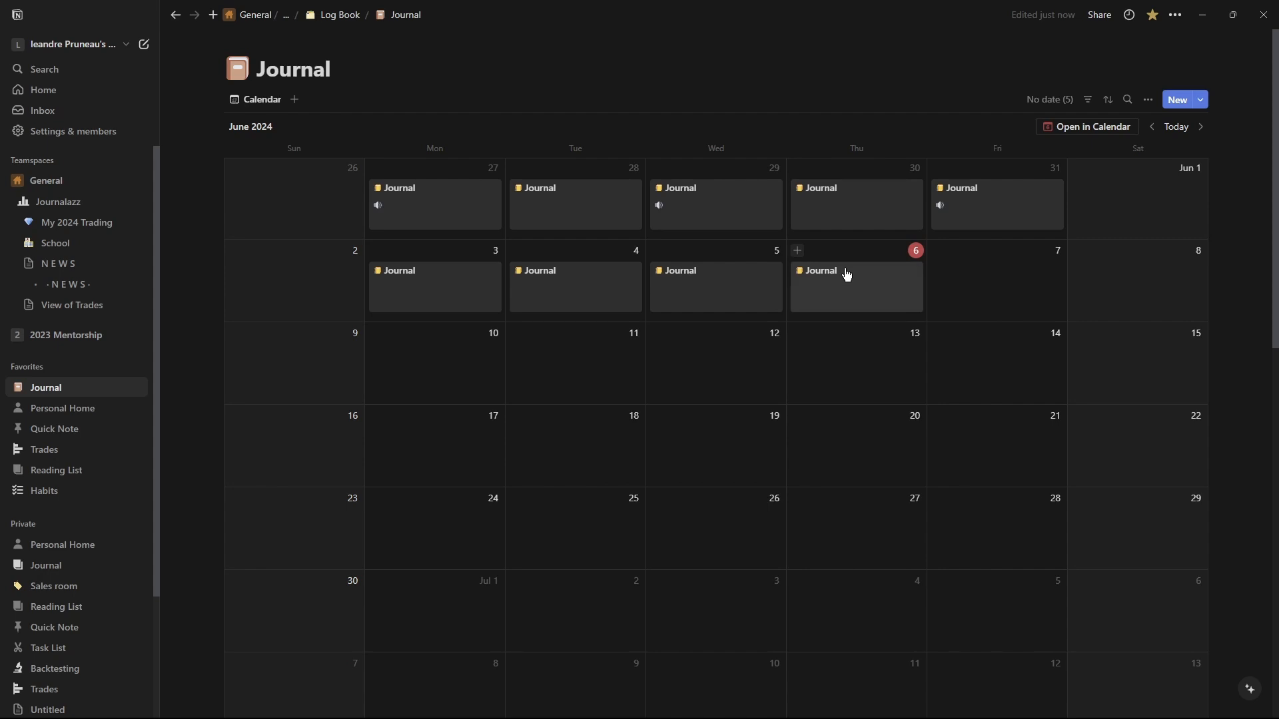
pyautogui.click(839, 287)
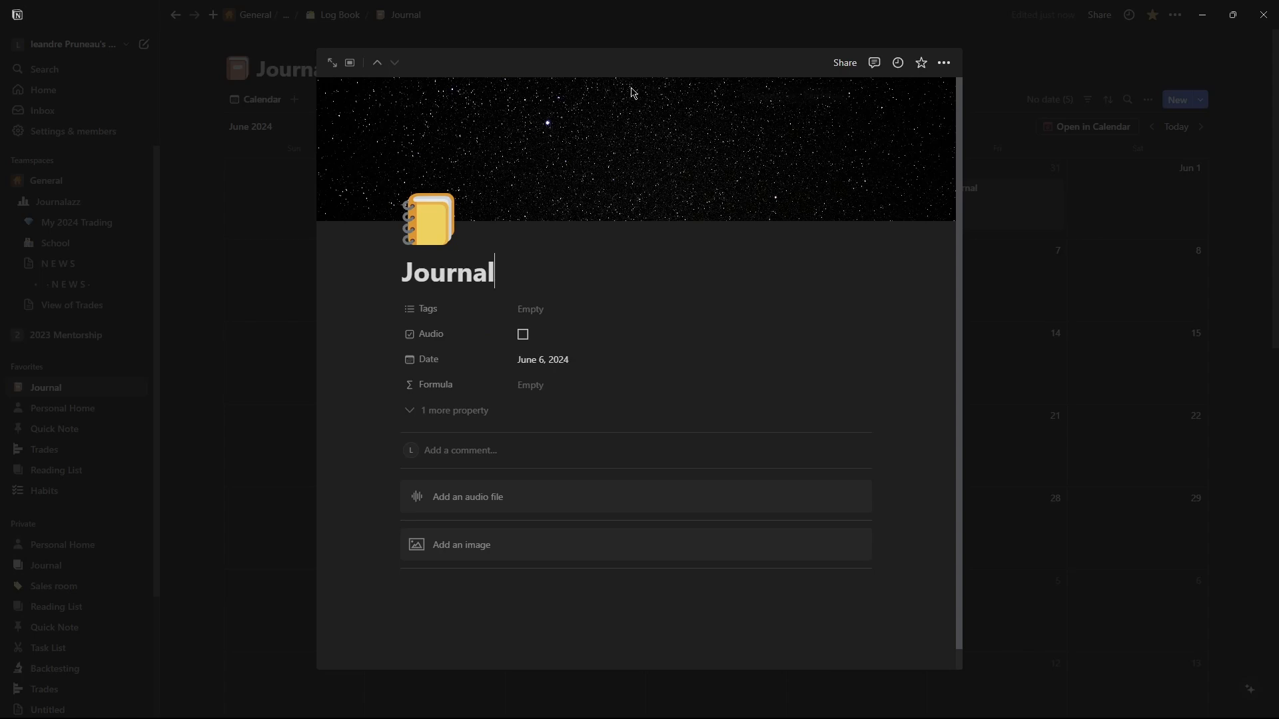
pyautogui.click(1060, 285)
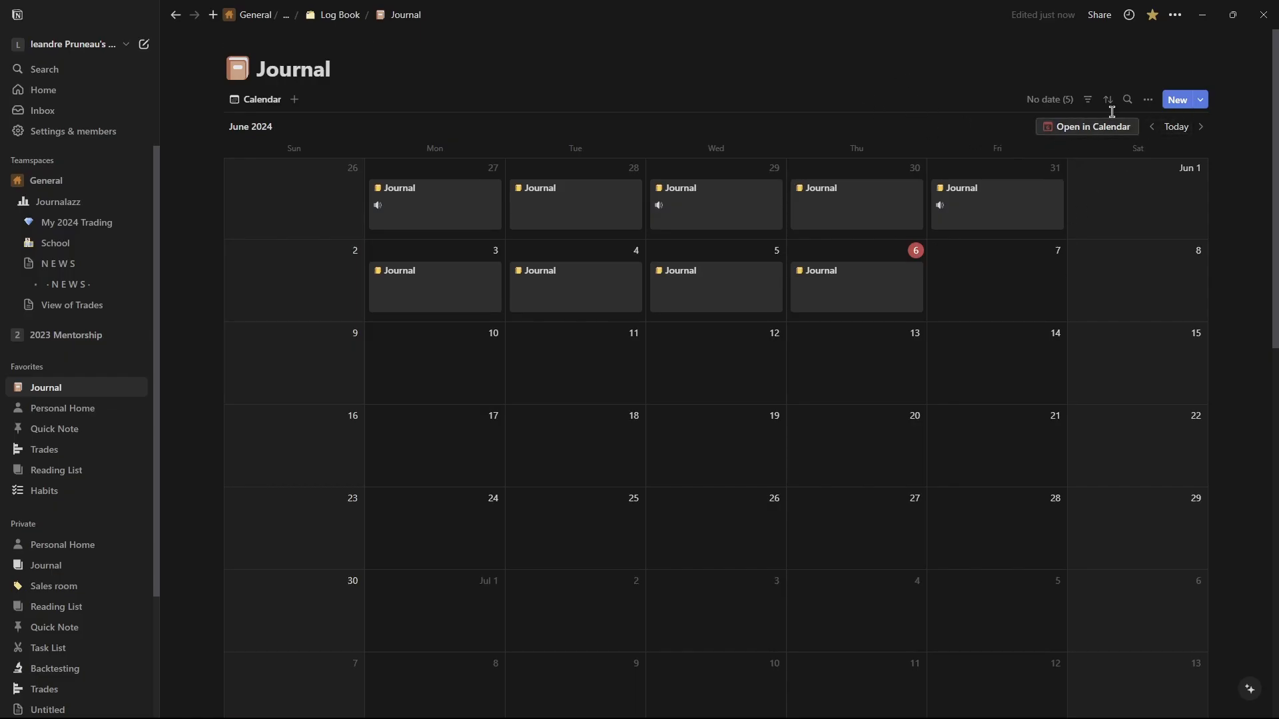
pyautogui.click(1206, 102)
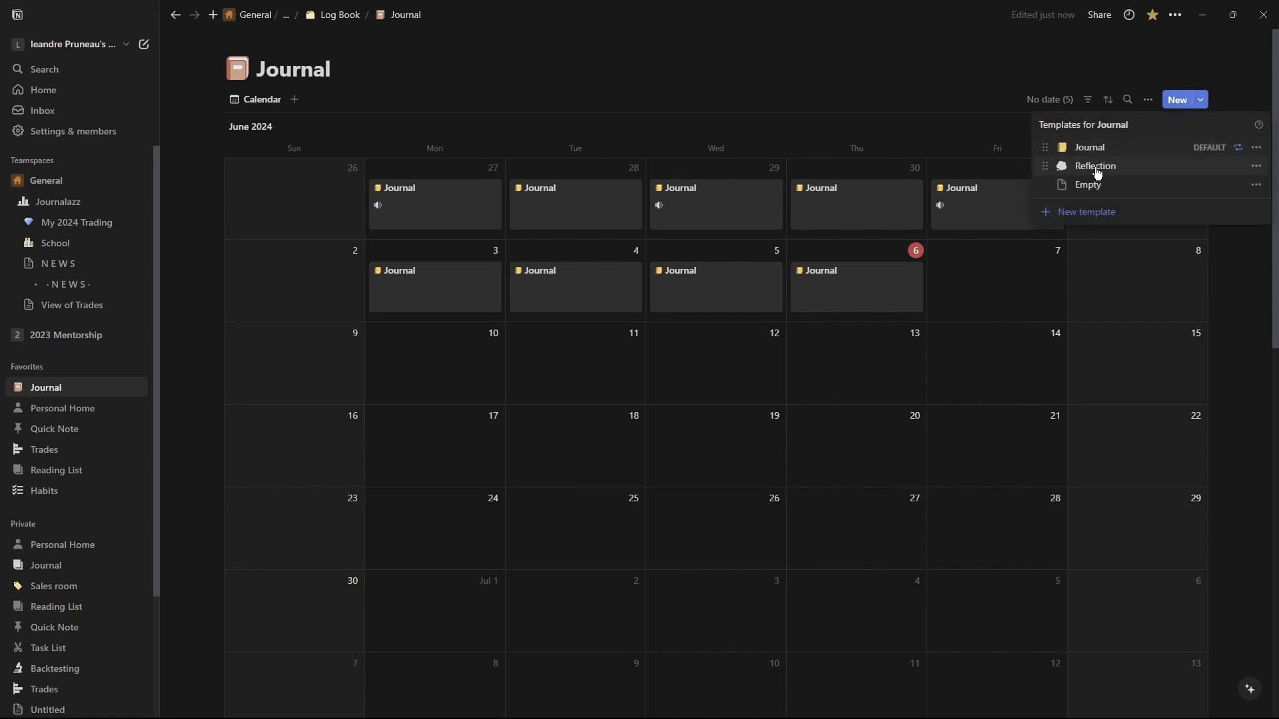
pyautogui.click(1255, 186)
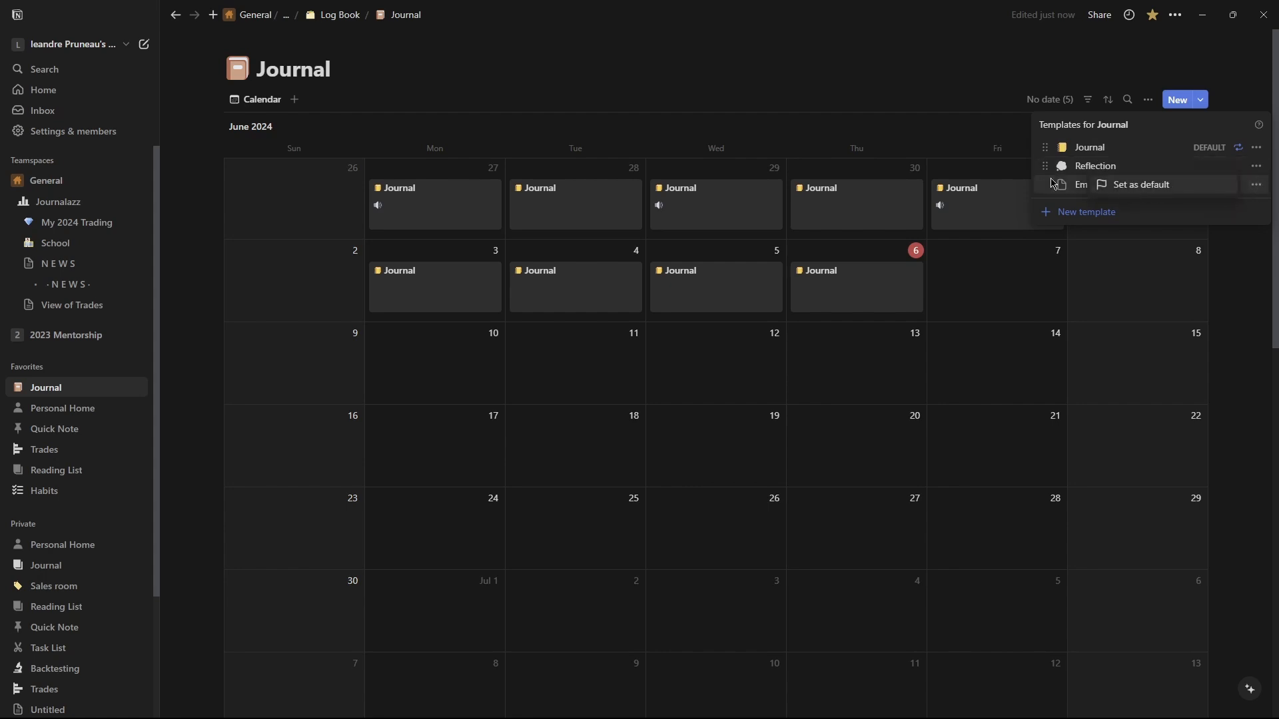
pyautogui.click(1068, 129)
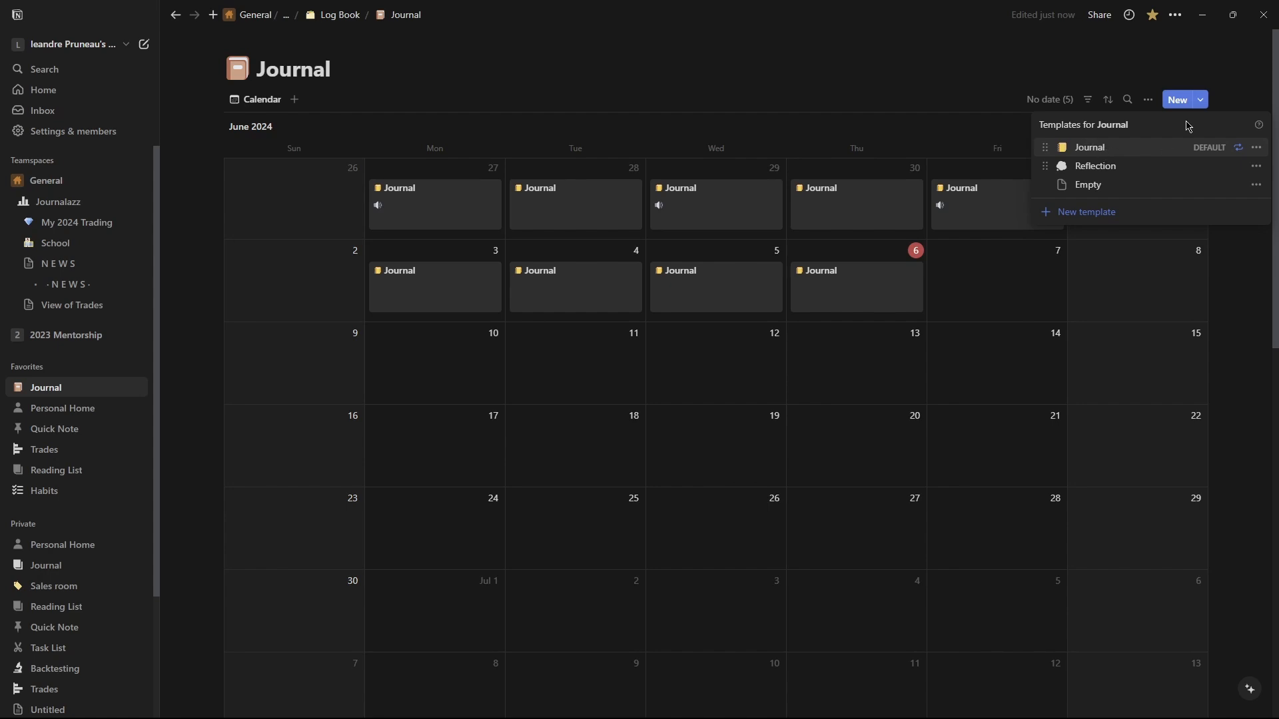
# Inspect the Journal template's options and its weekly repeat settings.
pyautogui.click(1256, 147)
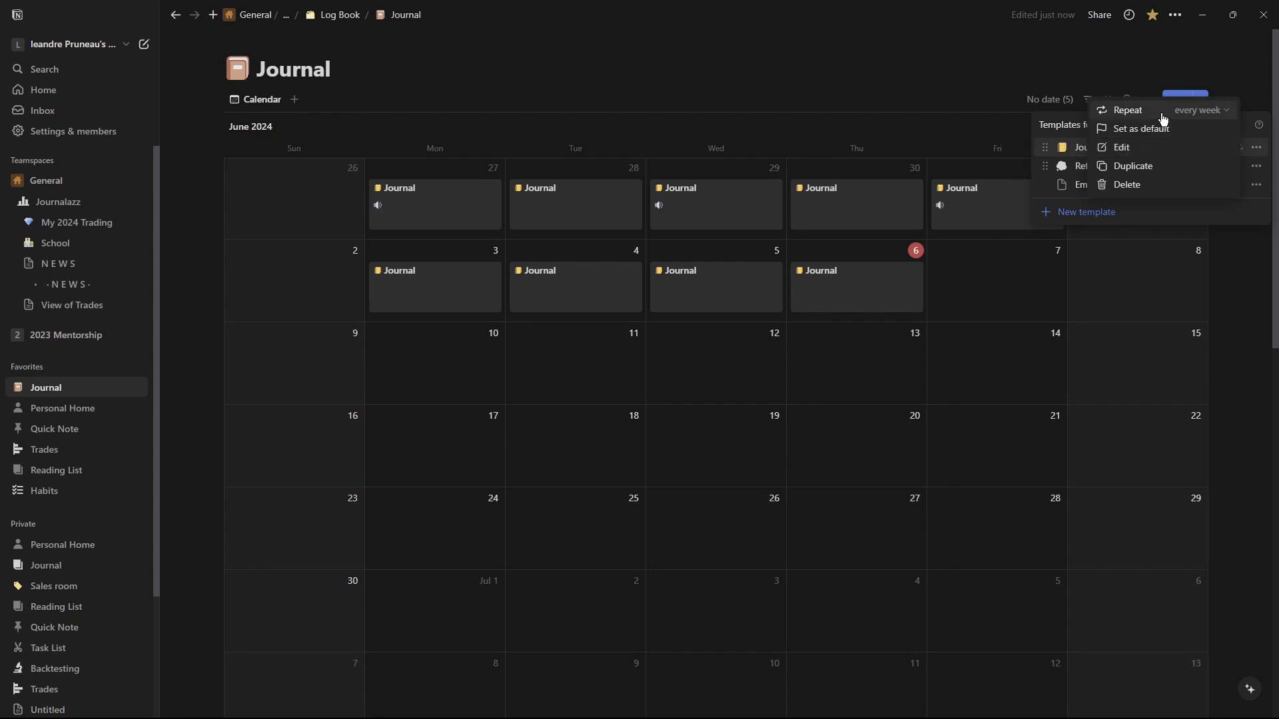
pyautogui.click(1216, 118)
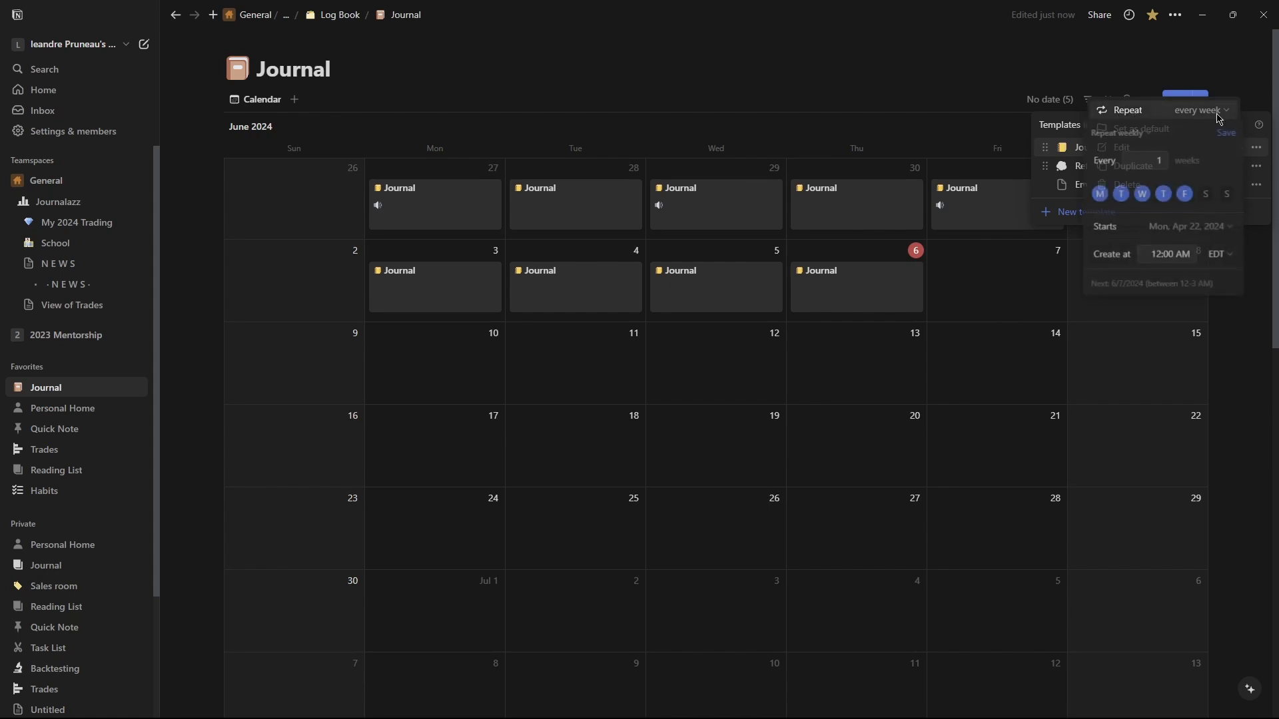
pyautogui.click(1147, 133)
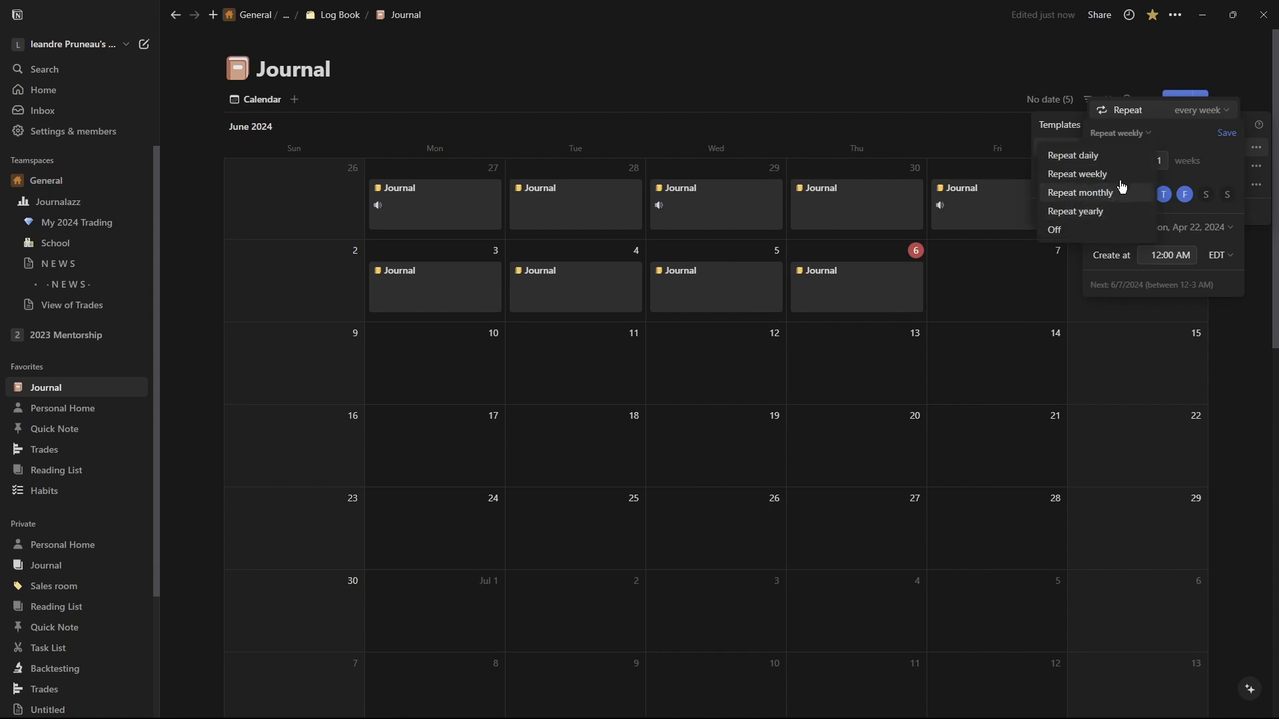
pyautogui.click(1155, 131)
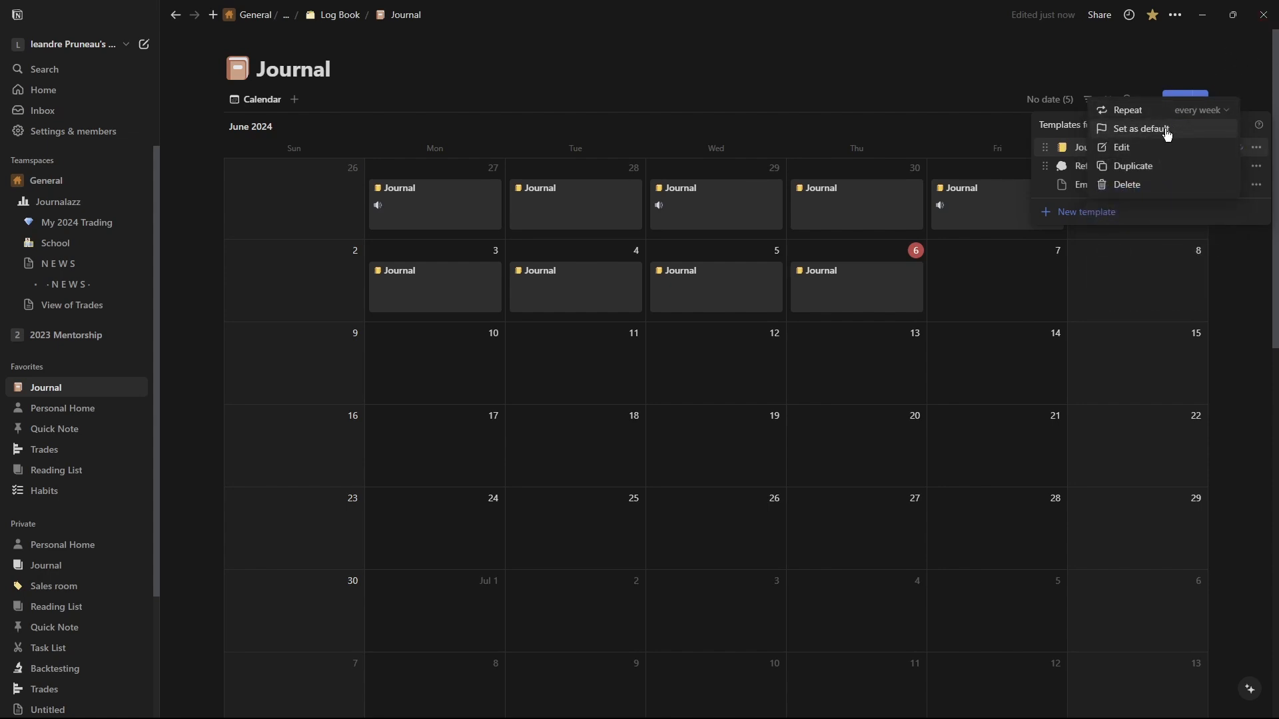
pyautogui.click(992, 285)
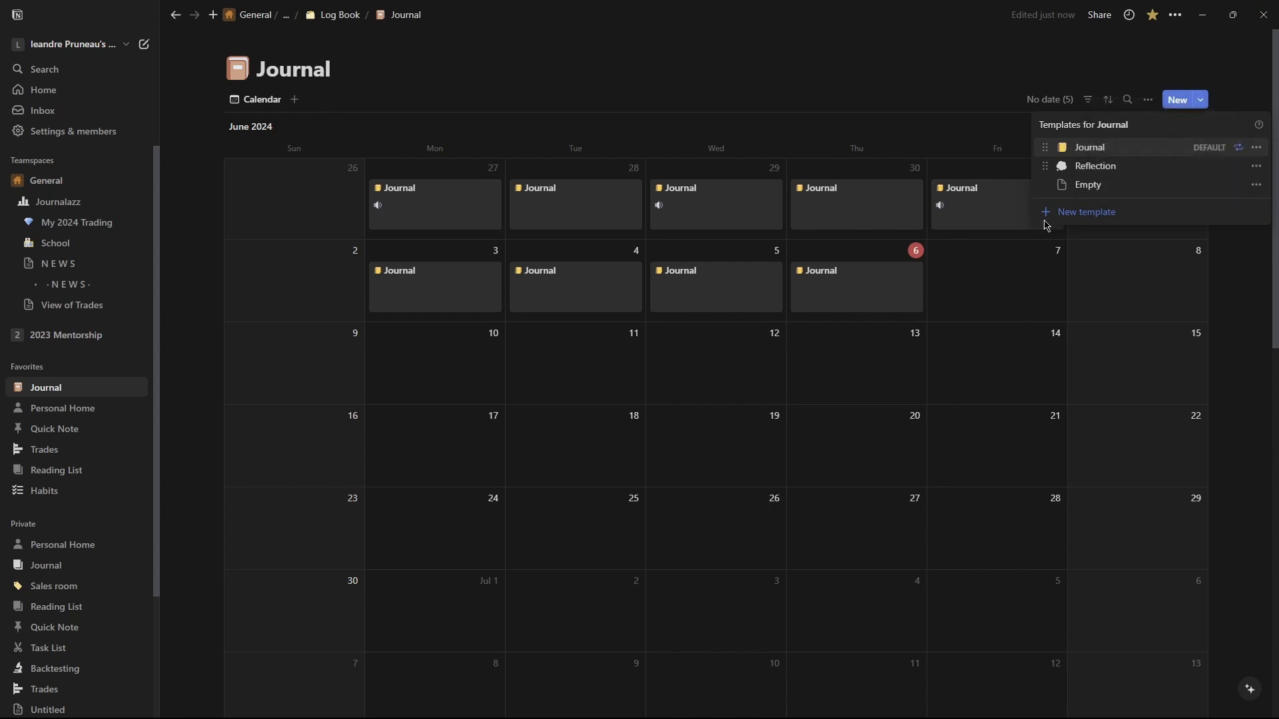
# Set the Reflection template as default only for the Calendar view.
pyautogui.click(1256, 166)
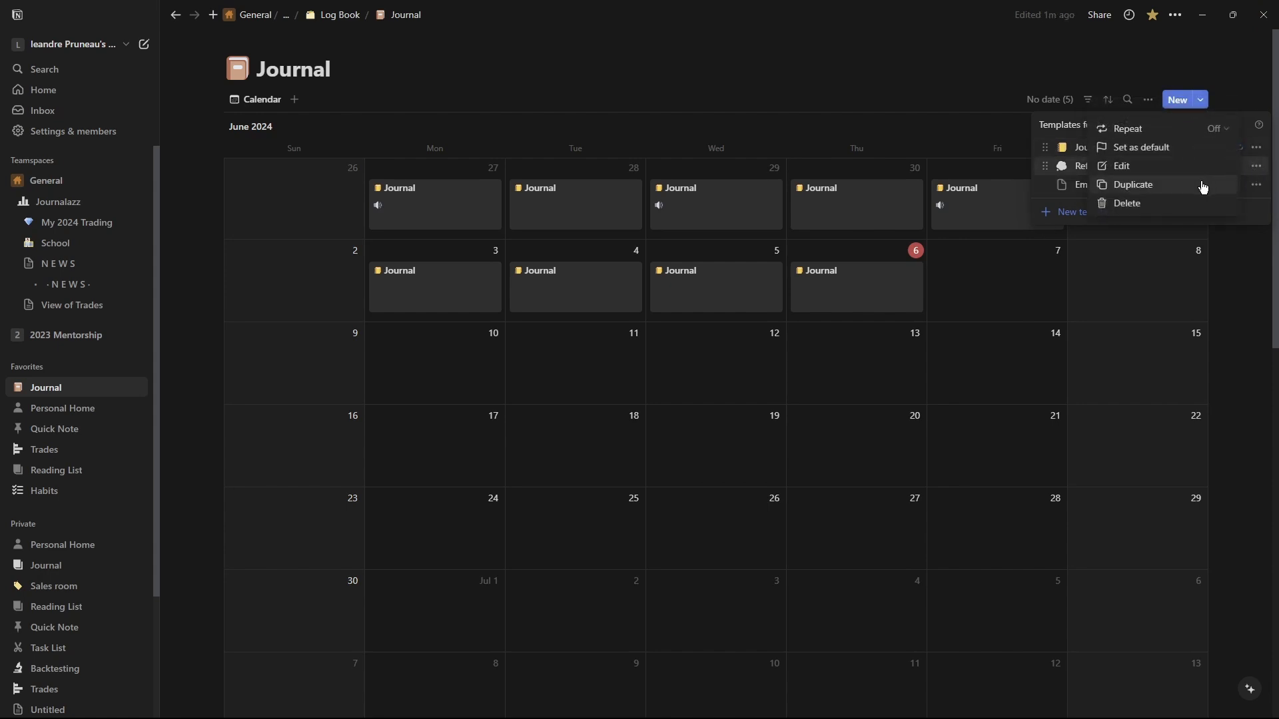
pyautogui.click(1165, 156)
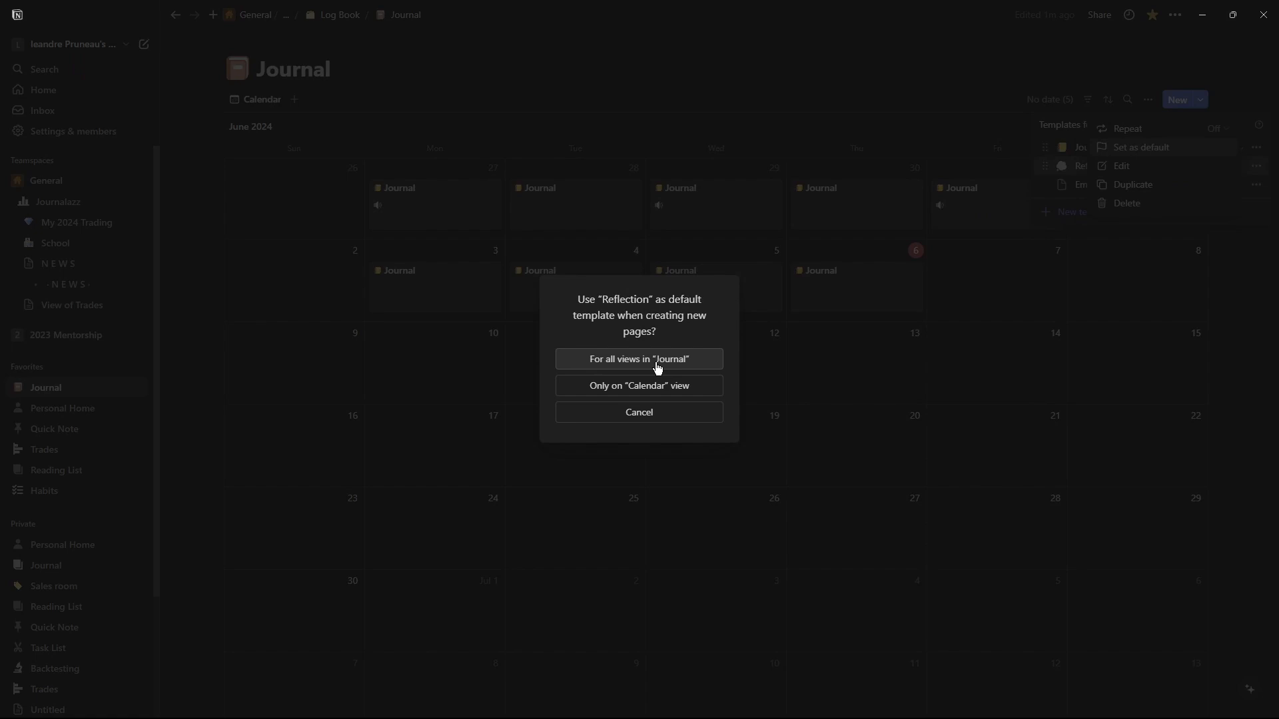
pyautogui.click(651, 385)
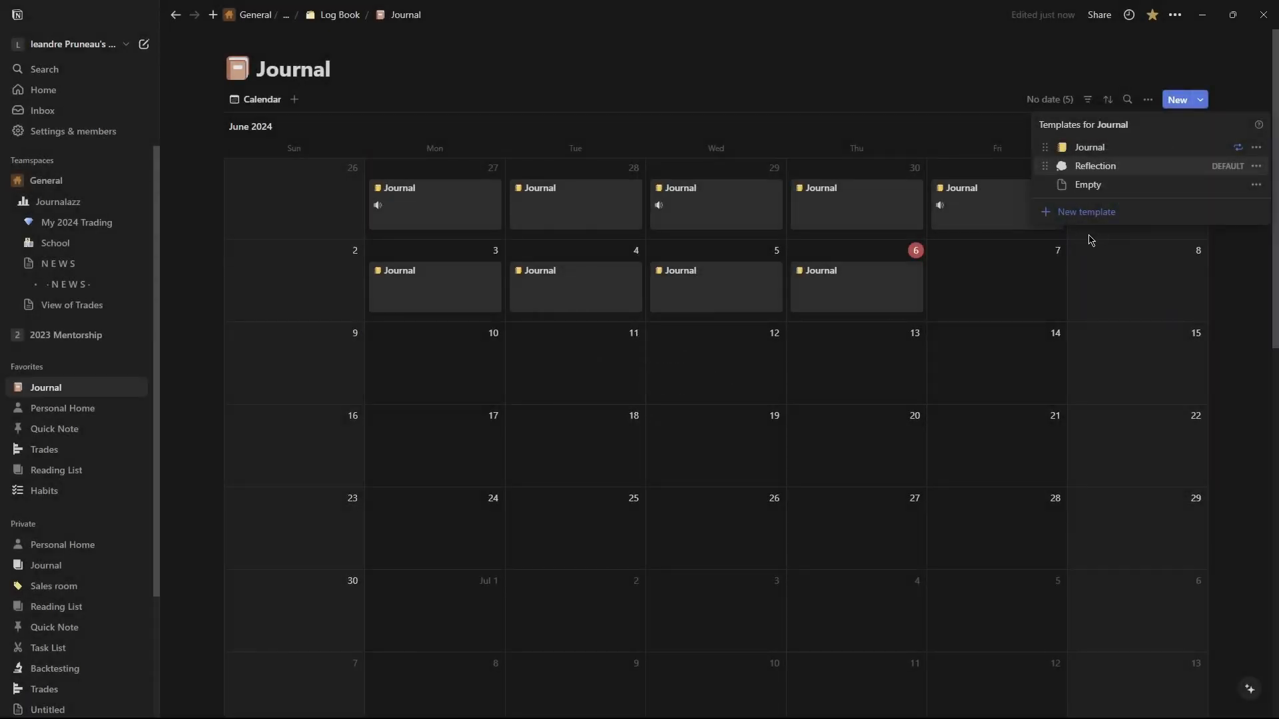
pyautogui.click(979, 265)
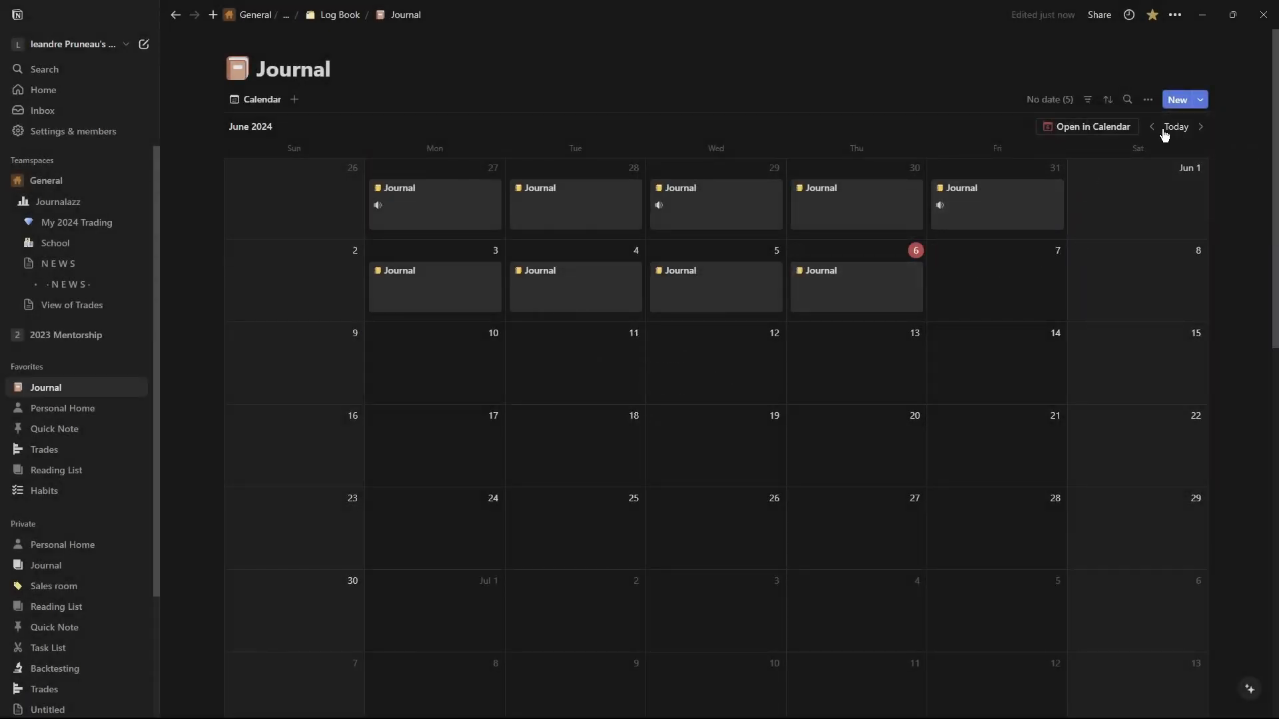
# Set the Reflection template as default for all views in Journal.
pyautogui.click(1200, 100)
pyautogui.click(1256, 166)
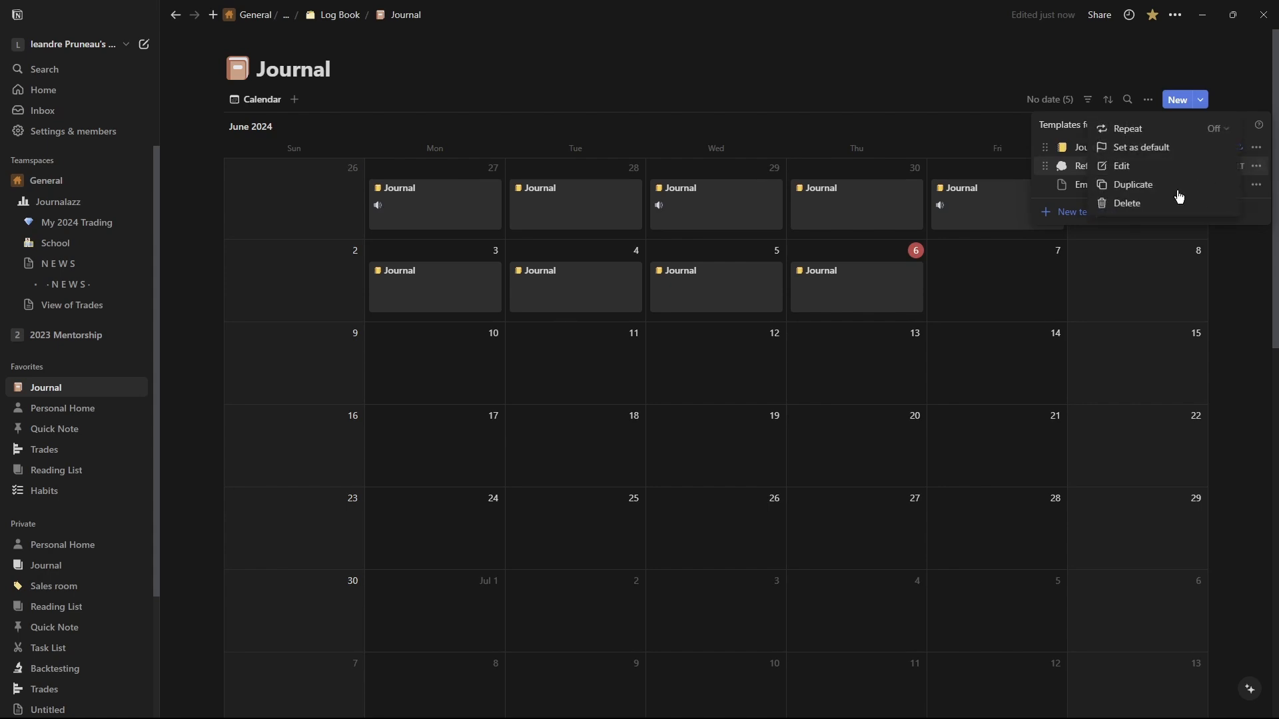
pyautogui.click(1139, 147)
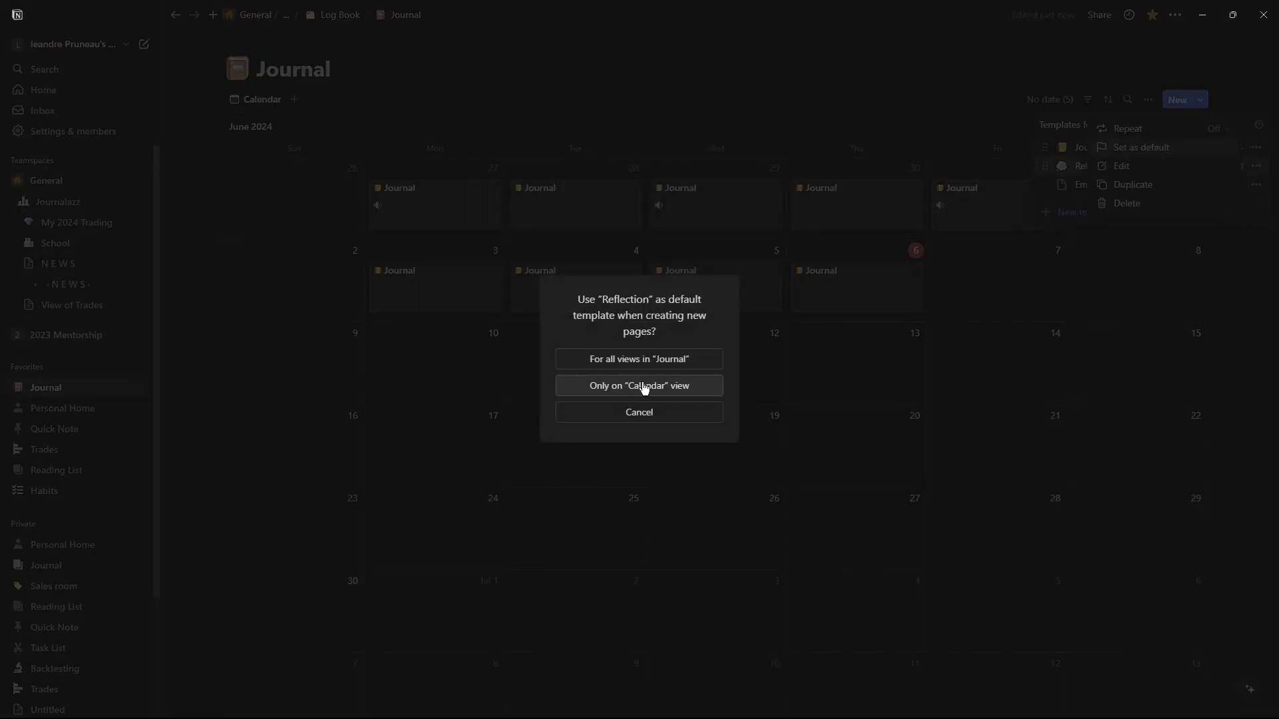
pyautogui.click(657, 363)
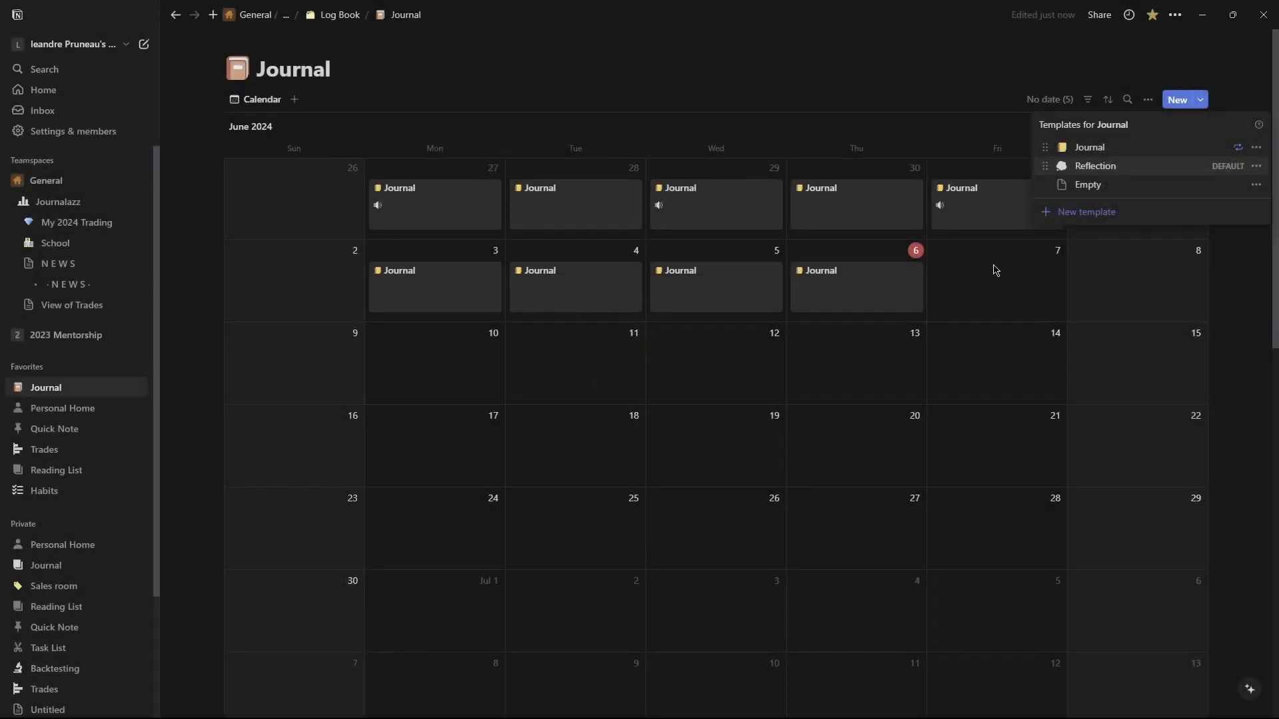
# Create a Reflection entry on June 8 and tick its Audio checkbox.
pyautogui.click(994, 270)
pyautogui.click(1080, 251)
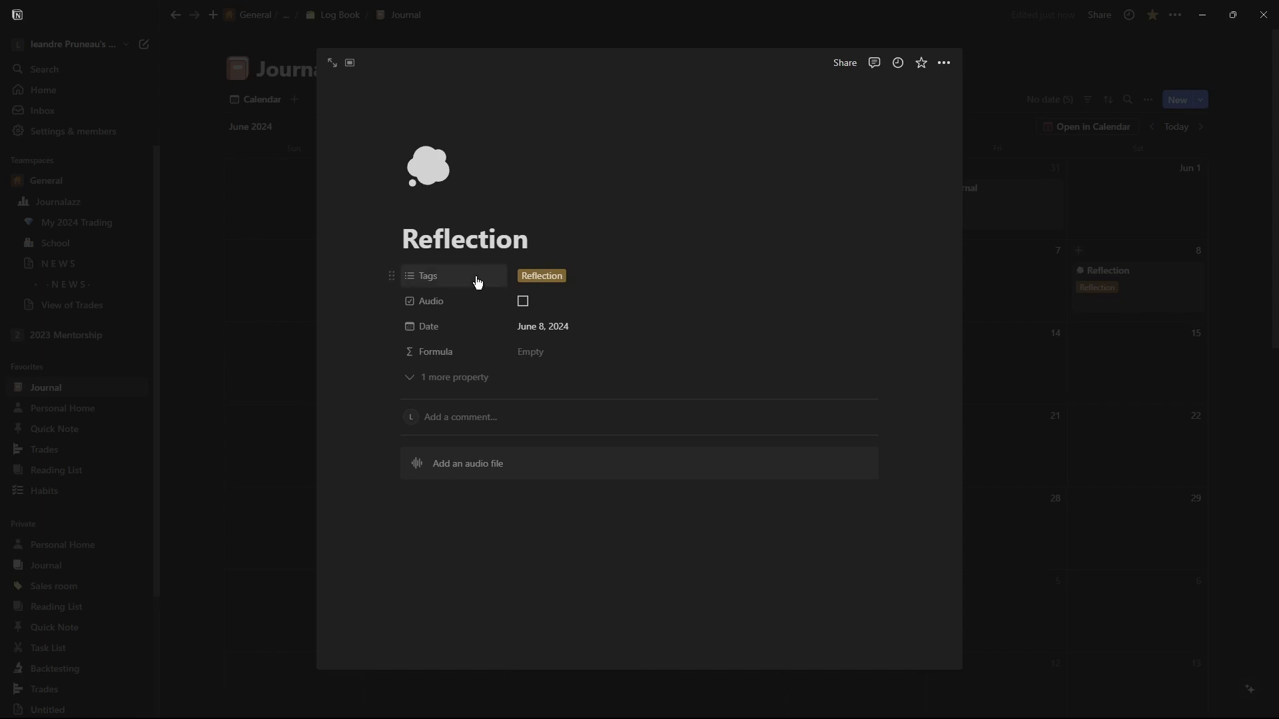
pyautogui.click(522, 301)
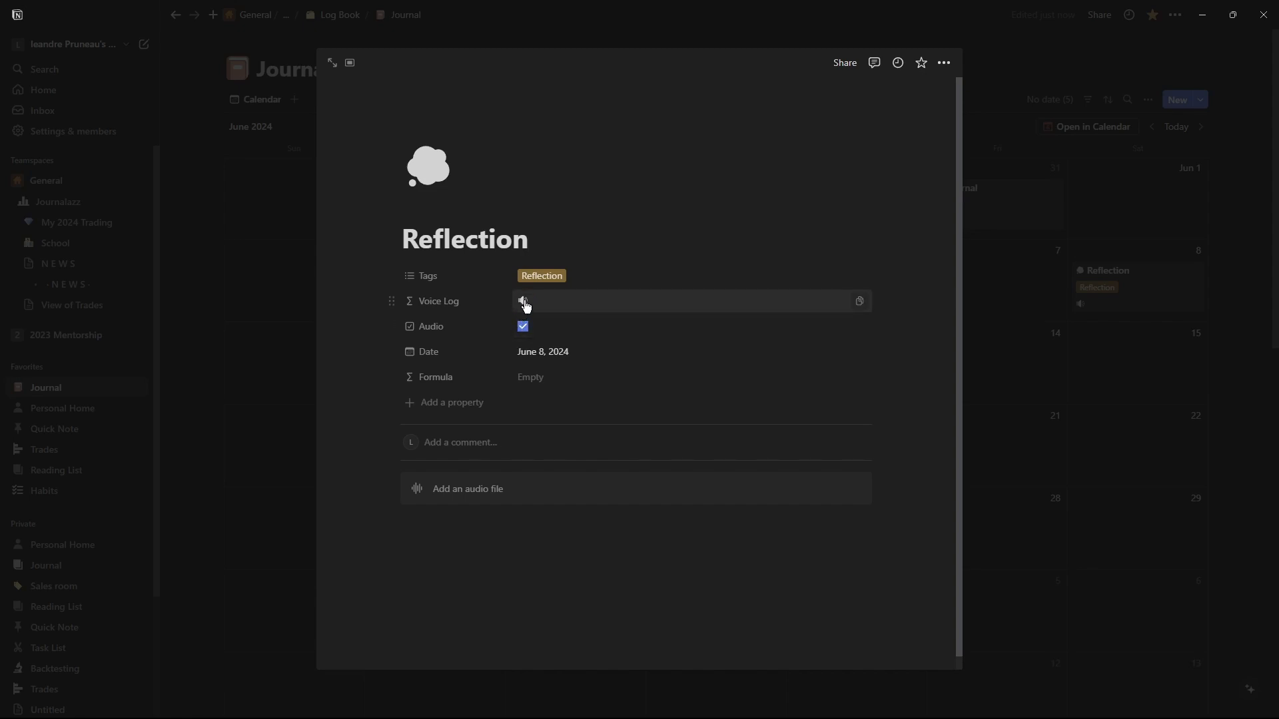
pyautogui.click(1041, 378)
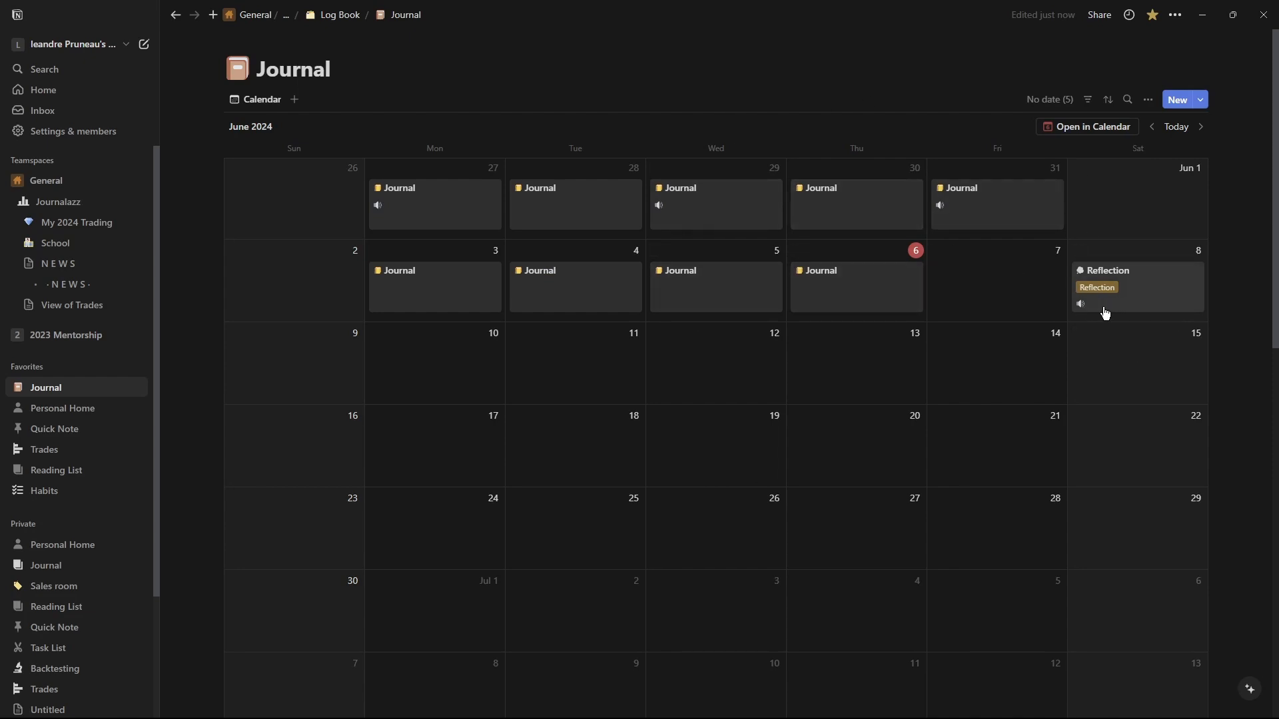
# Clear the Audio checkbox on the June 8 Reflection entry and inspect its Audio and hidden properties.
pyautogui.click(1080, 306)
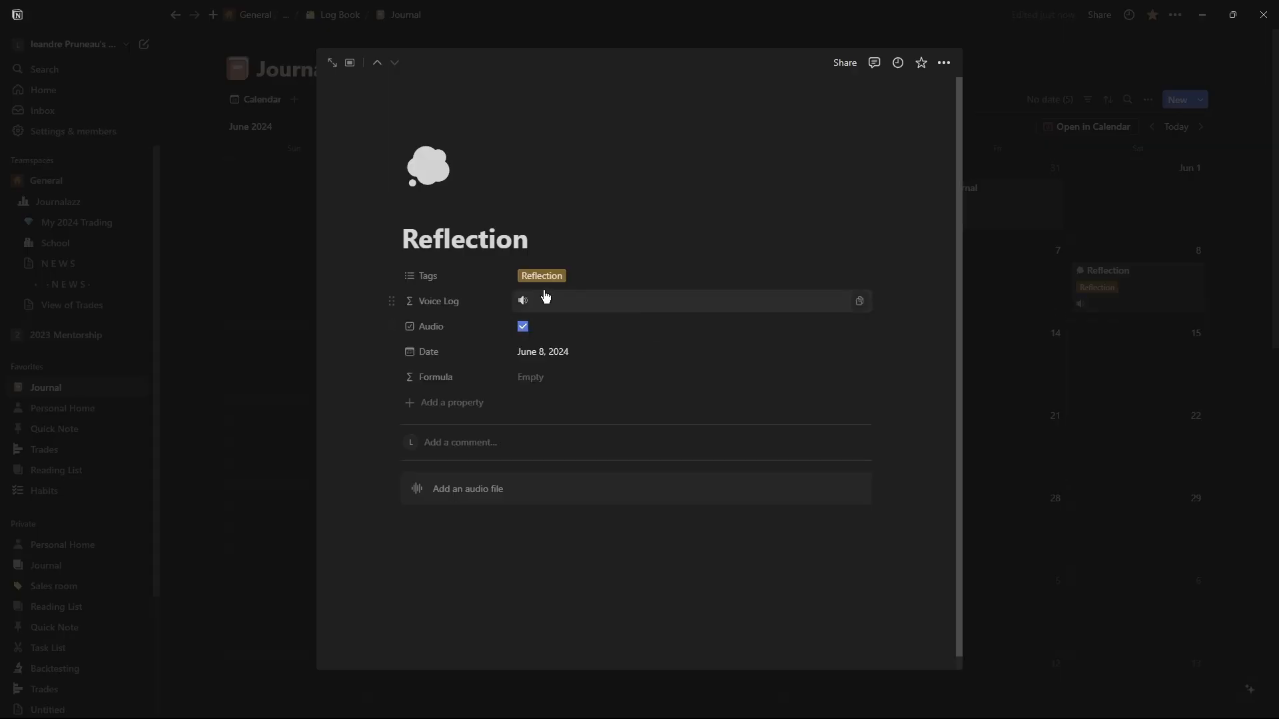
pyautogui.click(523, 325)
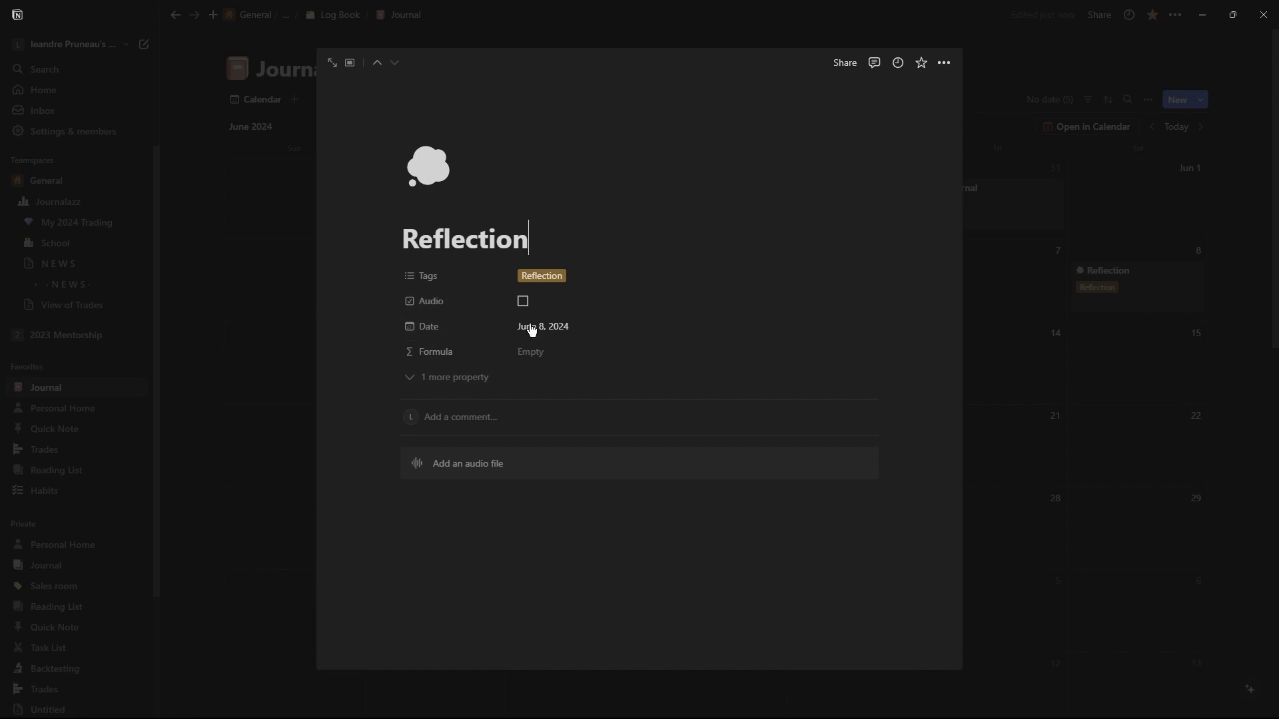
pyautogui.click(394, 302)
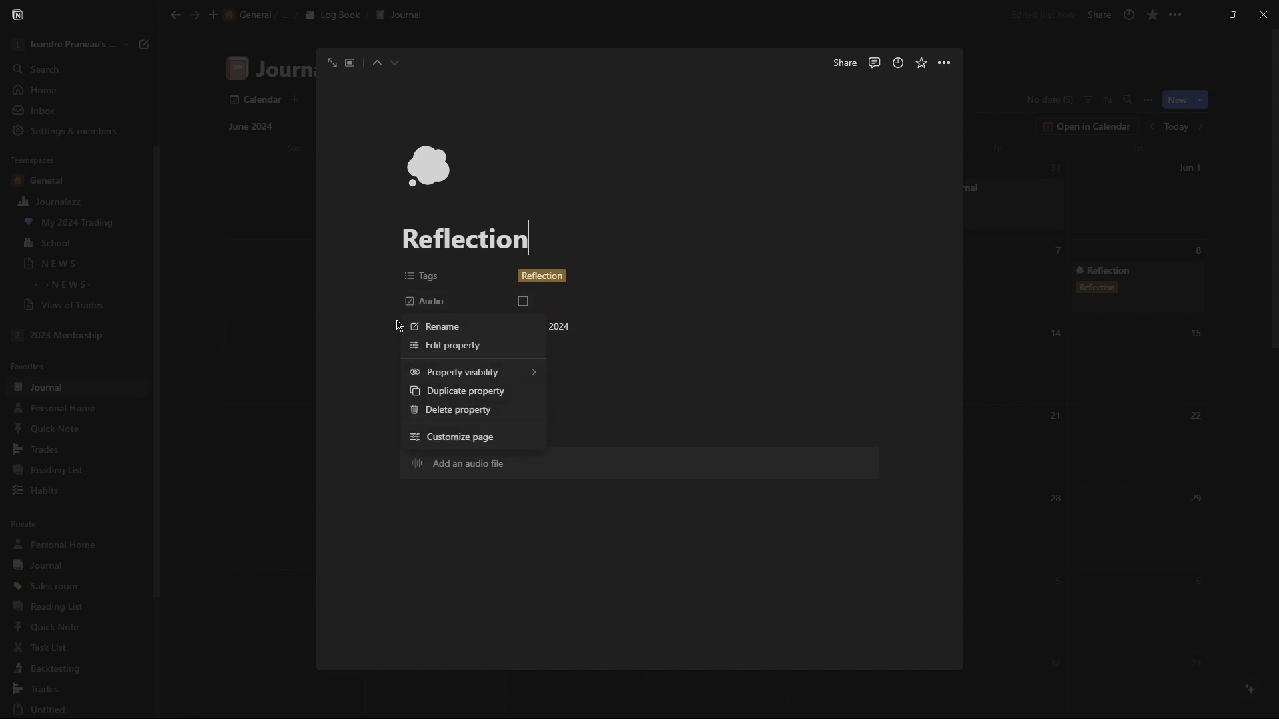
pyautogui.click(466, 346)
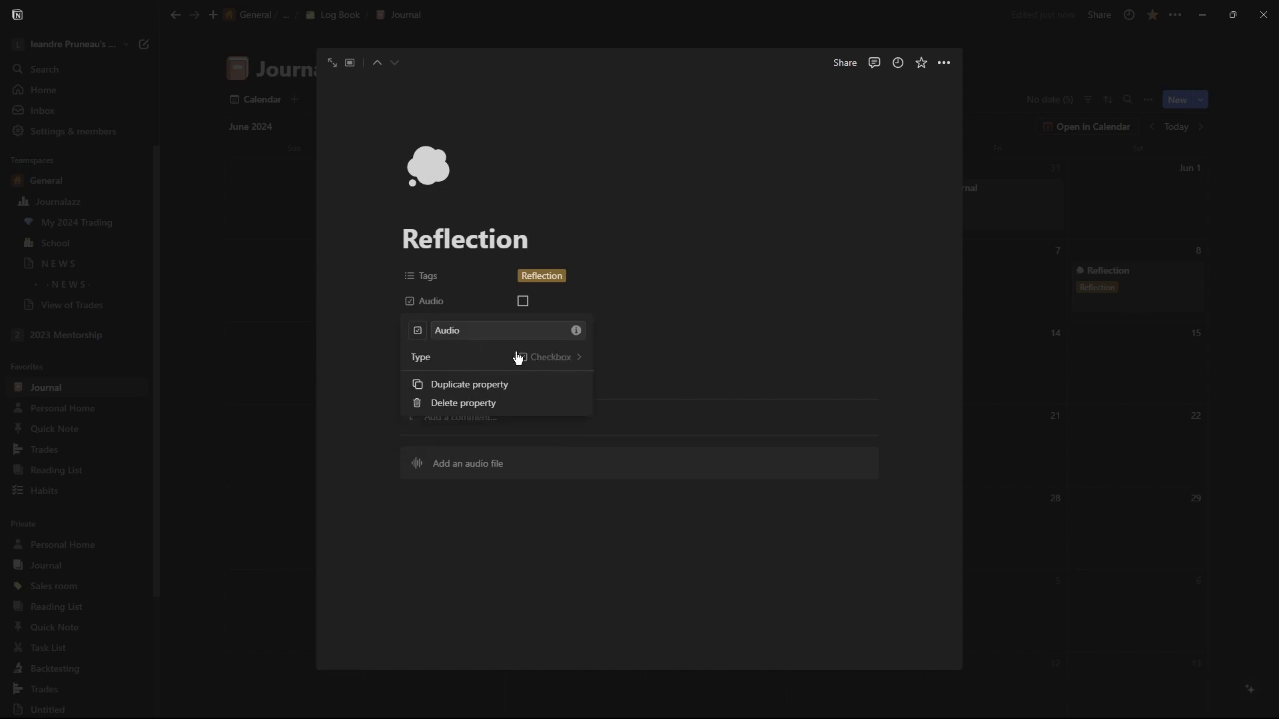
pyautogui.click(620, 370)
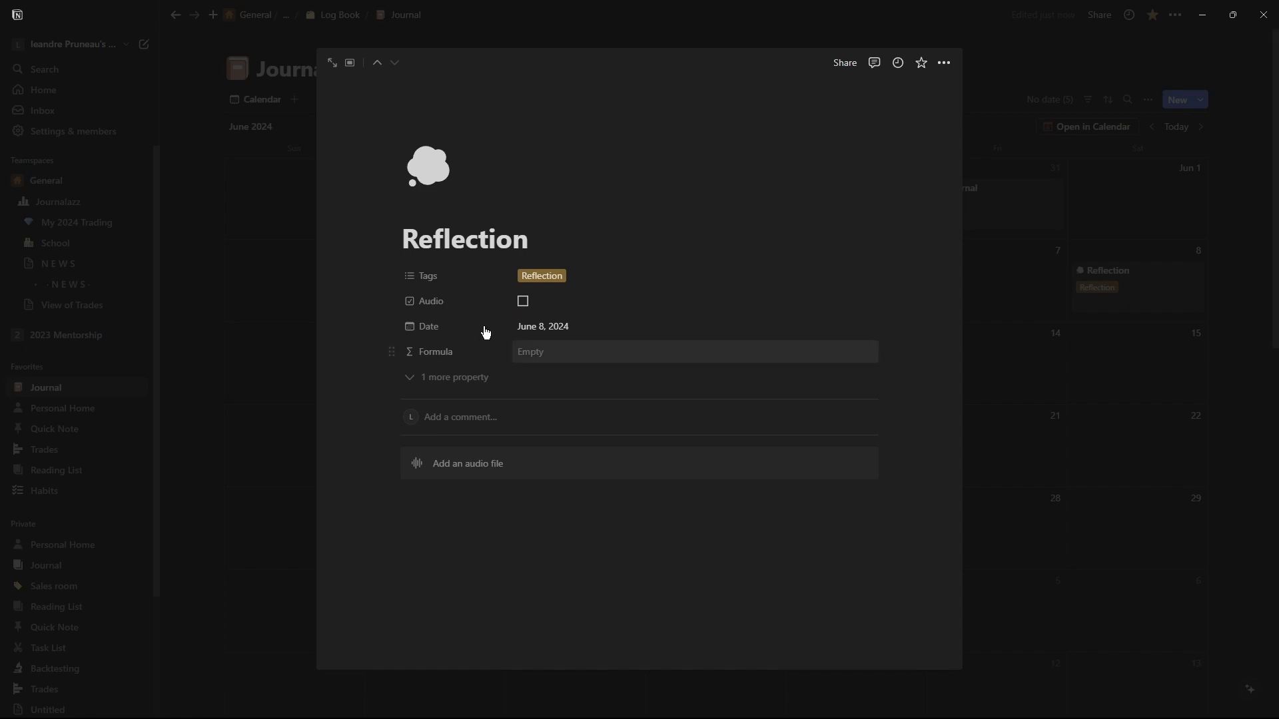
pyautogui.click(442, 400)
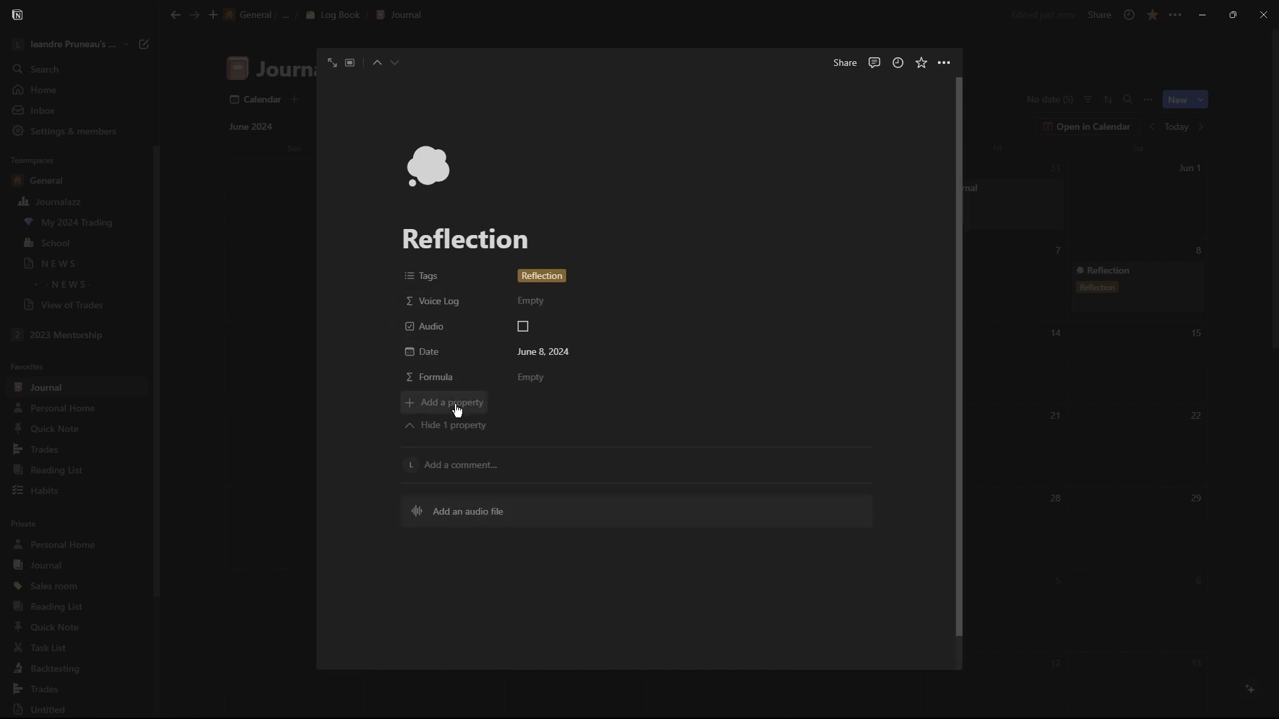
pyautogui.click(1045, 345)
# Delete the unused Formula property from the Journal database's properties.
pyautogui.click(1149, 103)
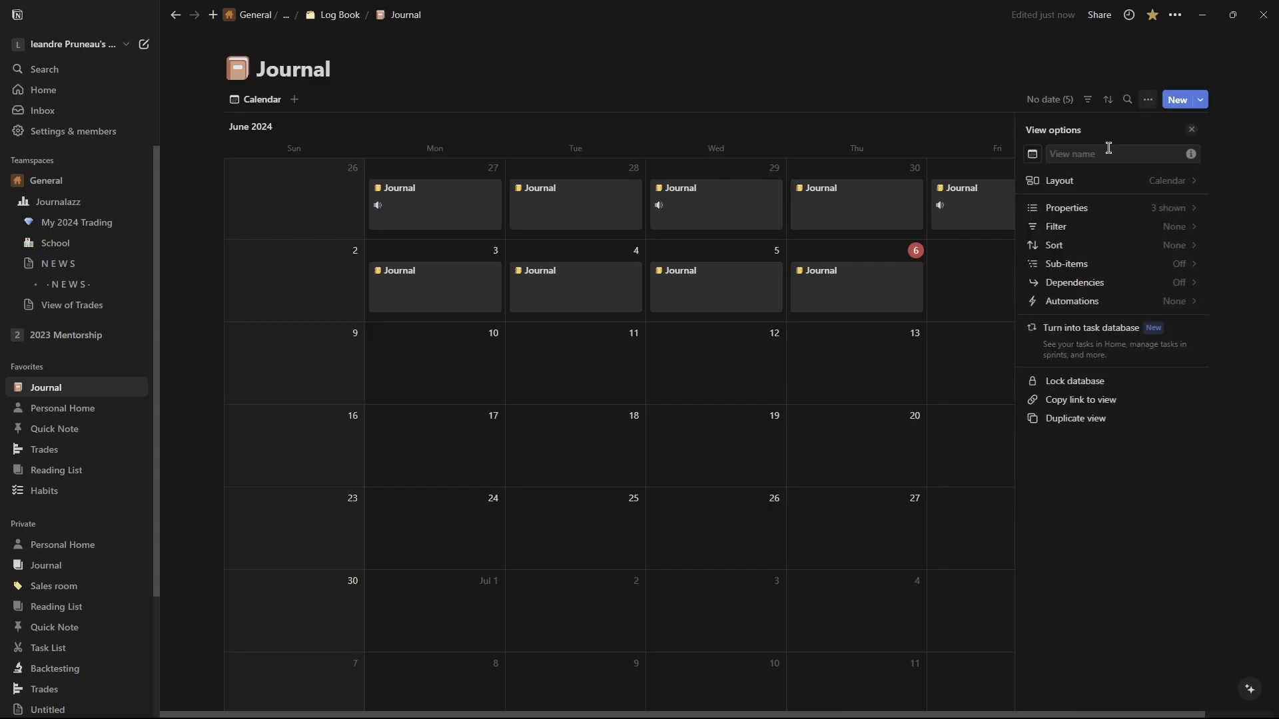
pyautogui.click(1082, 208)
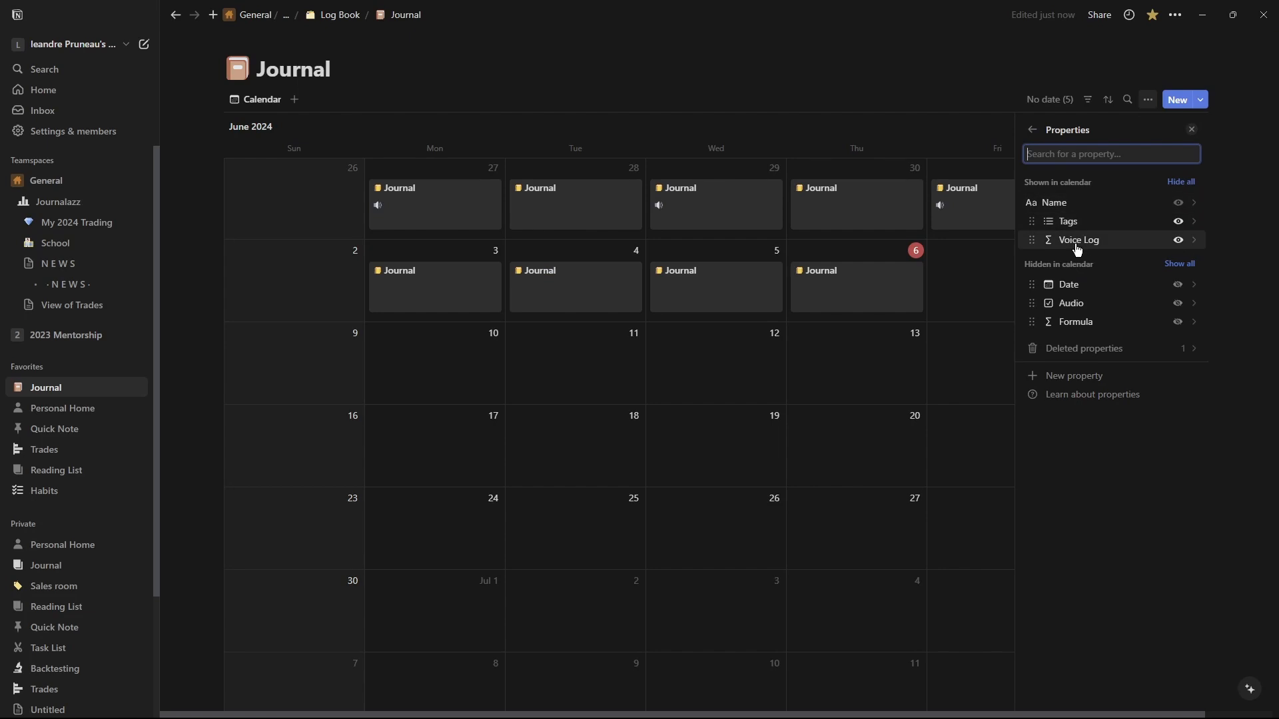
pyautogui.click(1071, 305)
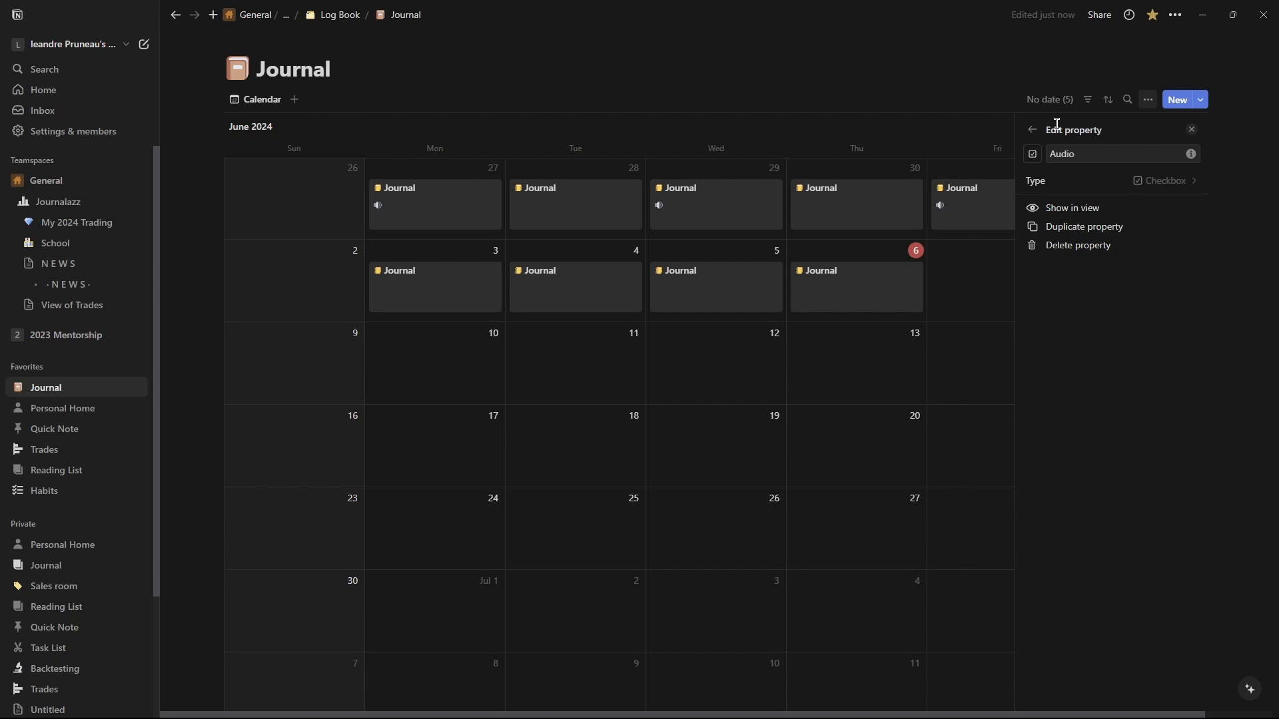
pyautogui.click(1032, 129)
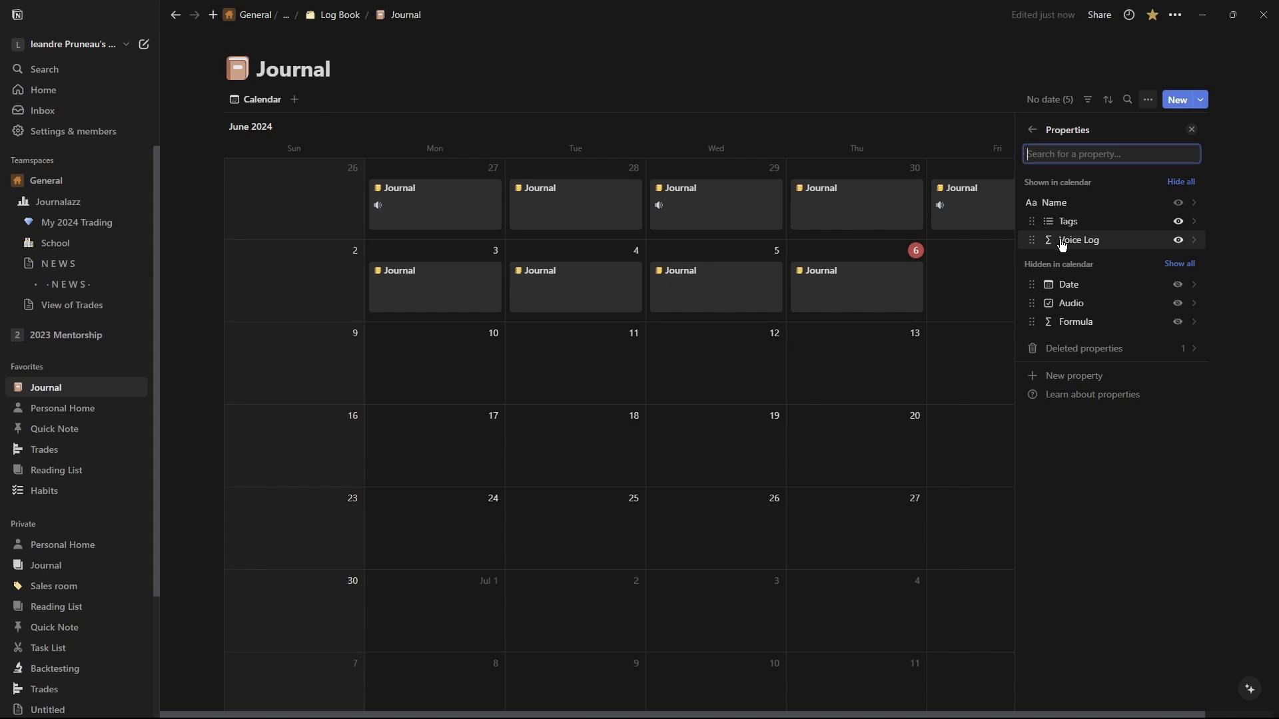
pyautogui.click(1066, 325)
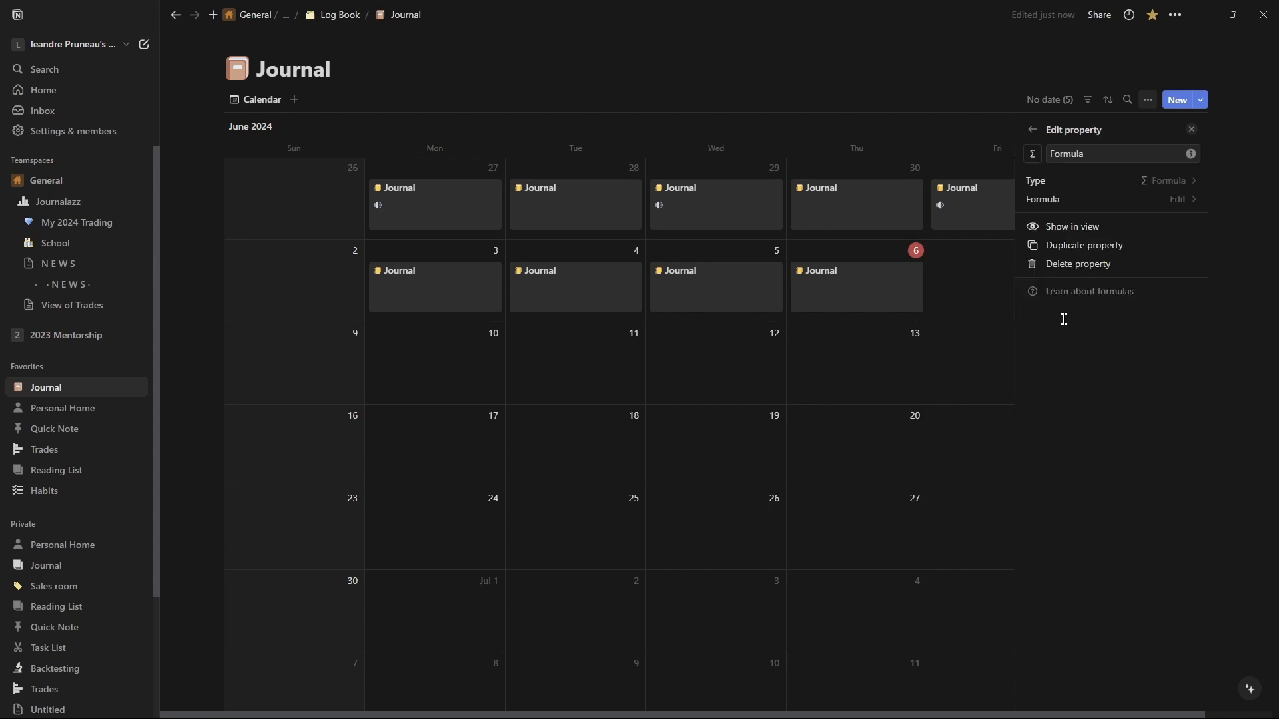
pyautogui.click(1183, 203)
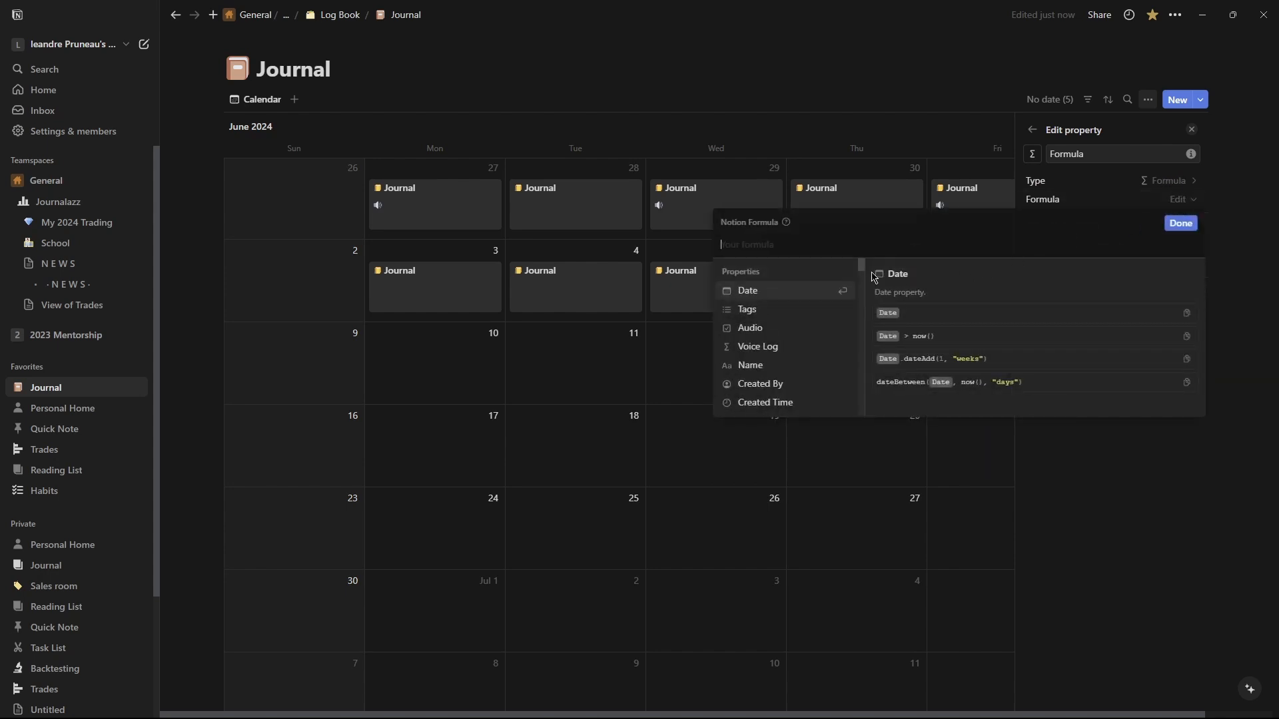
pyautogui.click(1089, 492)
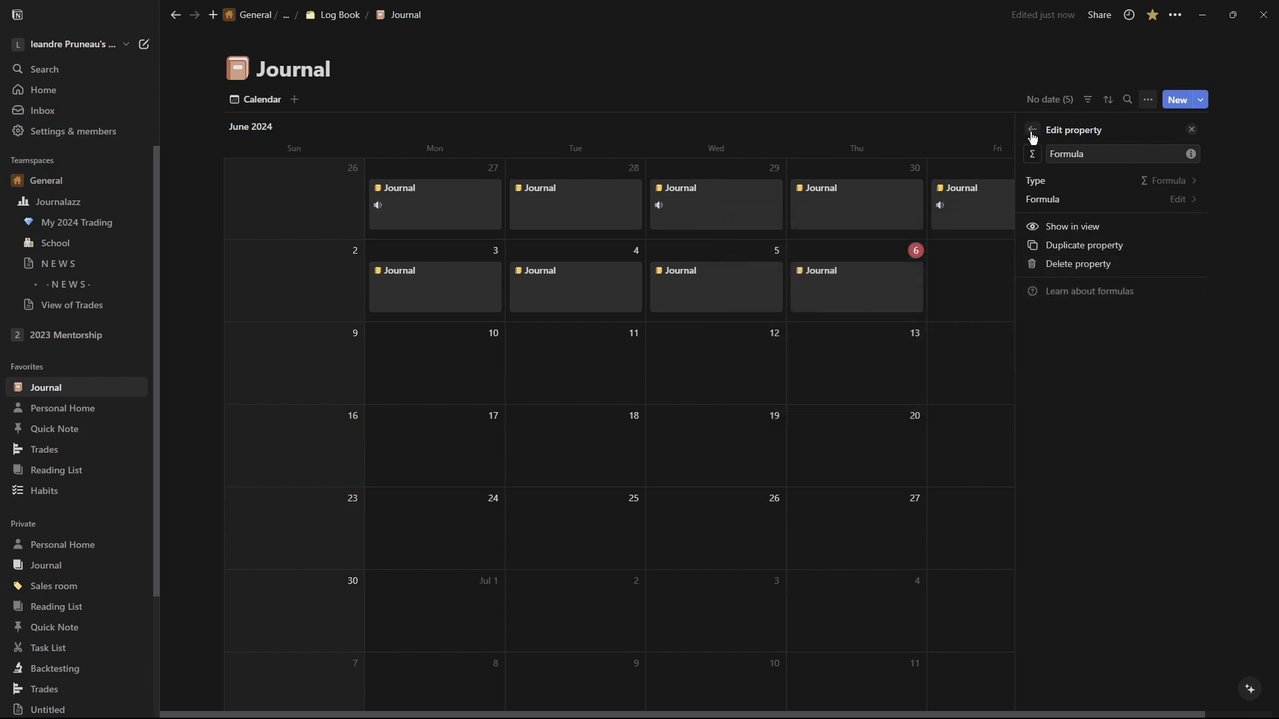
pyautogui.click(1059, 266)
pyautogui.click(717, 358)
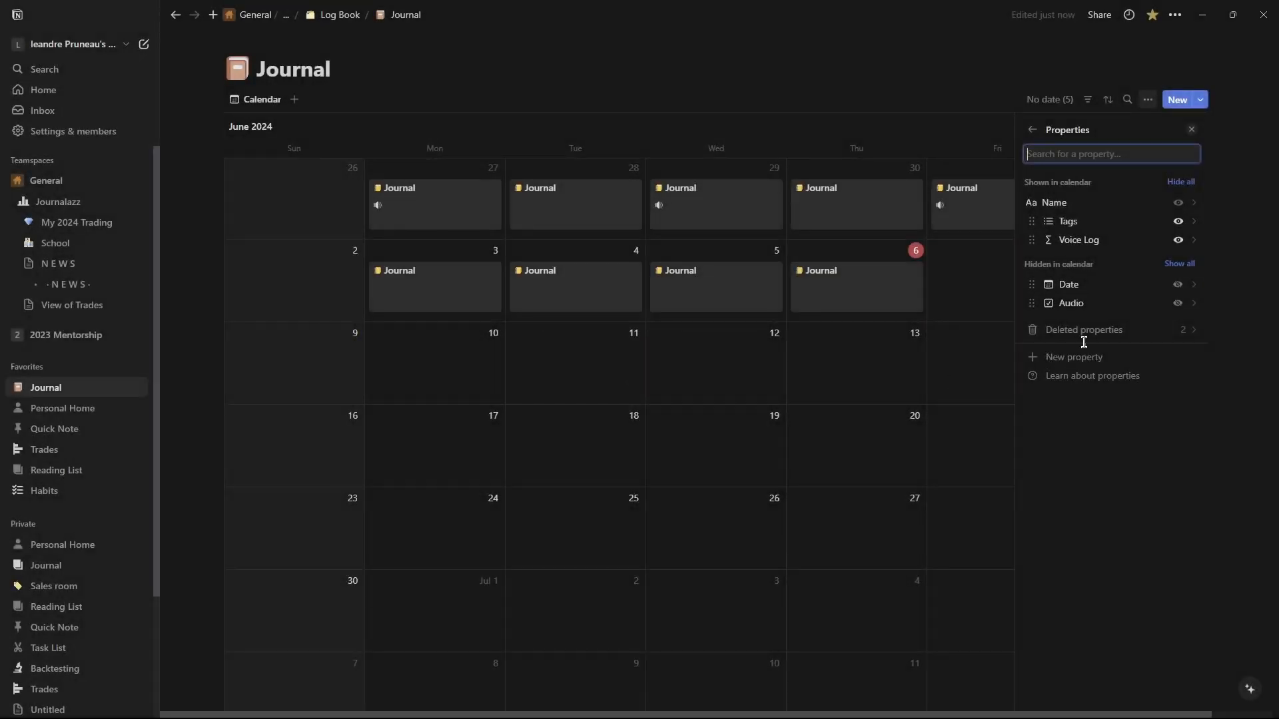
# Edit the Voice Log formula so it shows a speaker icon when Audio is true.
pyautogui.click(1069, 241)
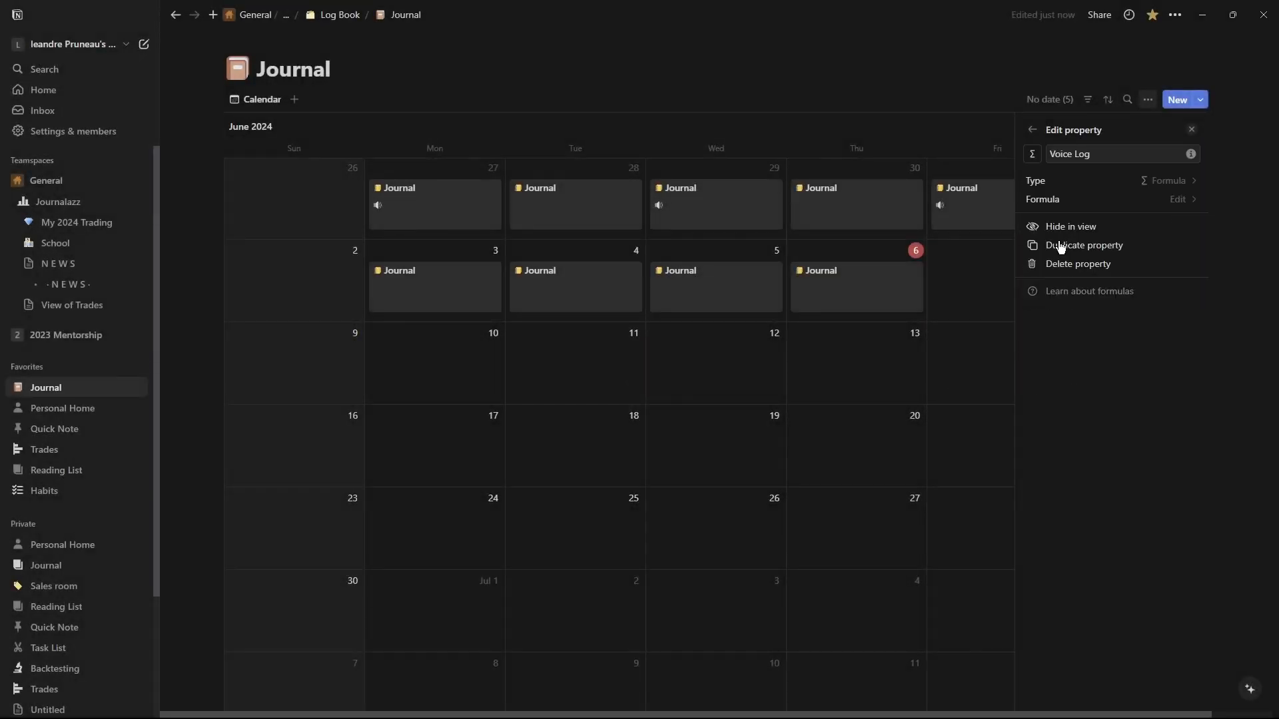
pyautogui.click(1178, 199)
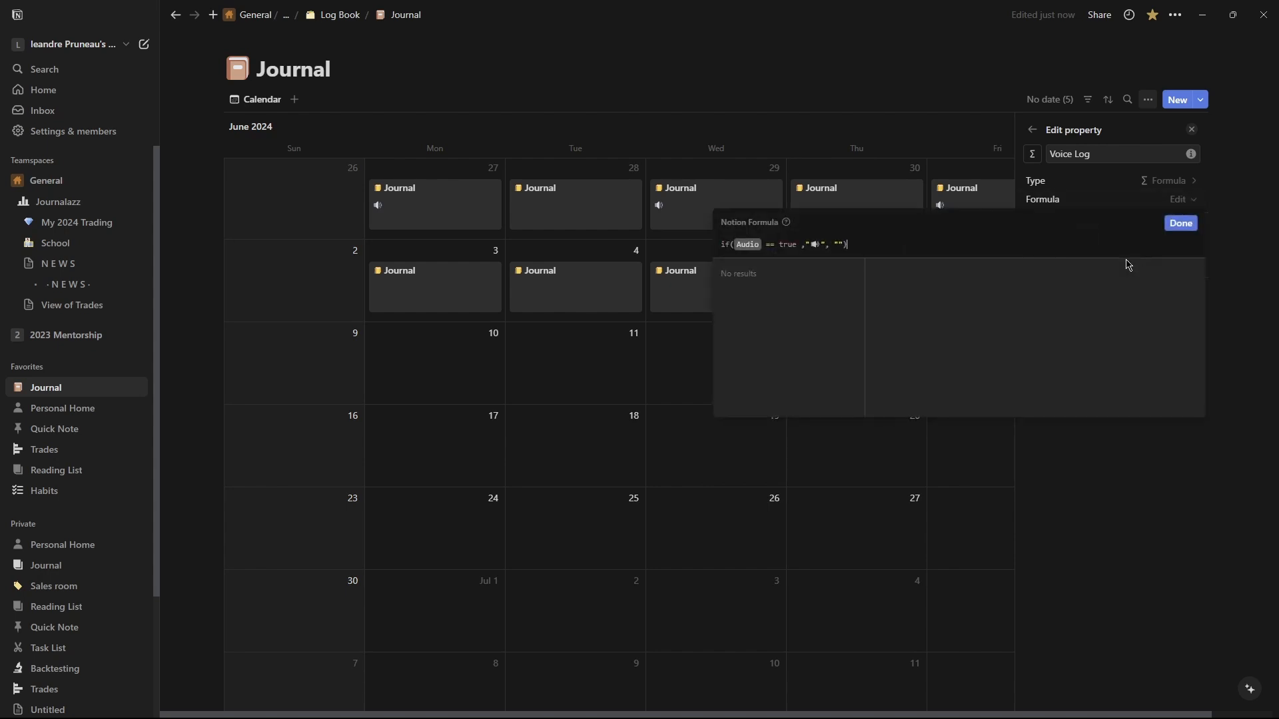
pyautogui.click(809, 242)
pyautogui.write('"')
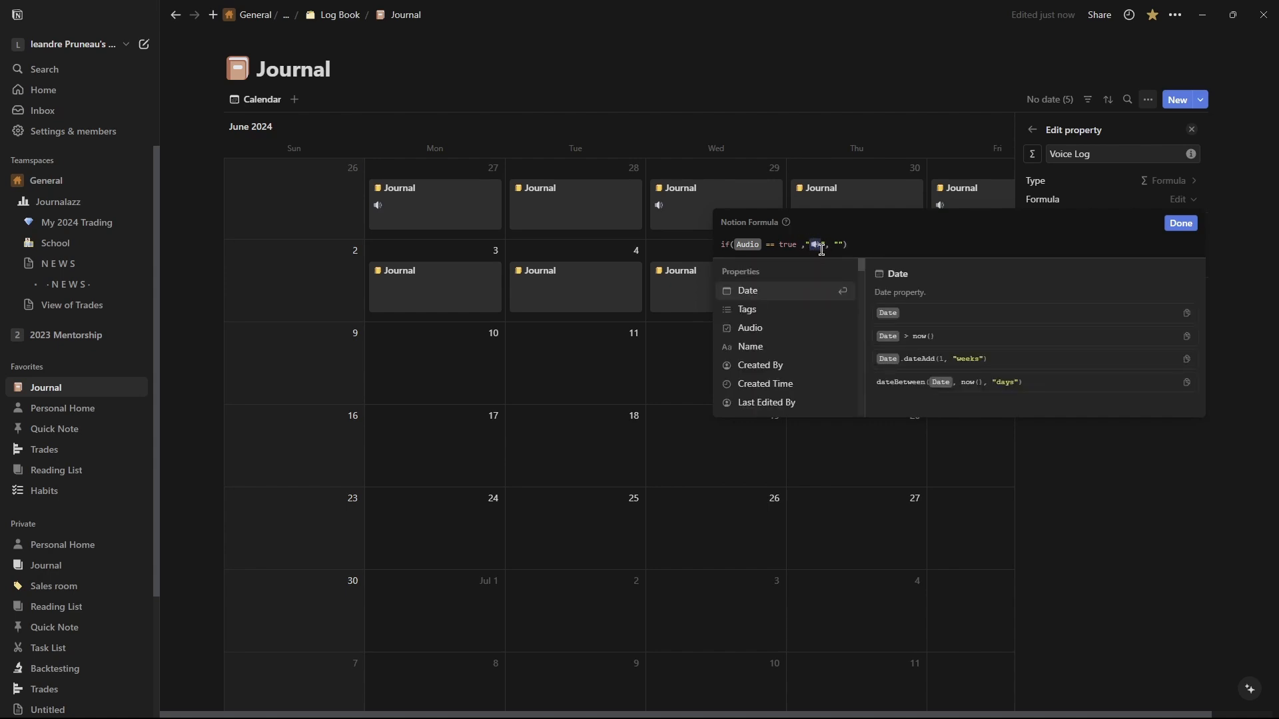
pyautogui.moveTo(834, 241); pyautogui.dragTo(843, 243)
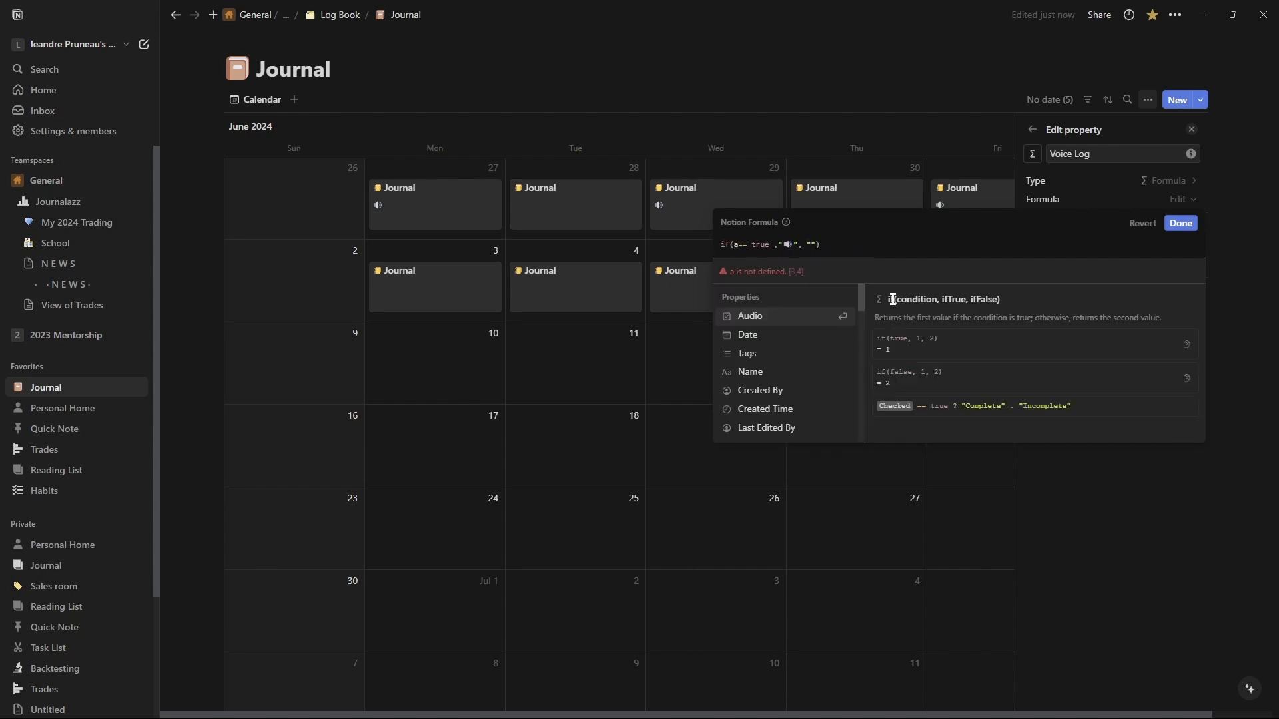
pyautogui.moveTo(893, 300); pyautogui.dragTo(986, 303)
pyautogui.click(896, 300)
pyautogui.moveTo(908, 301); pyautogui.dragTo(931, 301)
pyautogui.click(946, 300)
pyautogui.moveTo(980, 300); pyautogui.dragTo(991, 300)
pyautogui.write('udi')
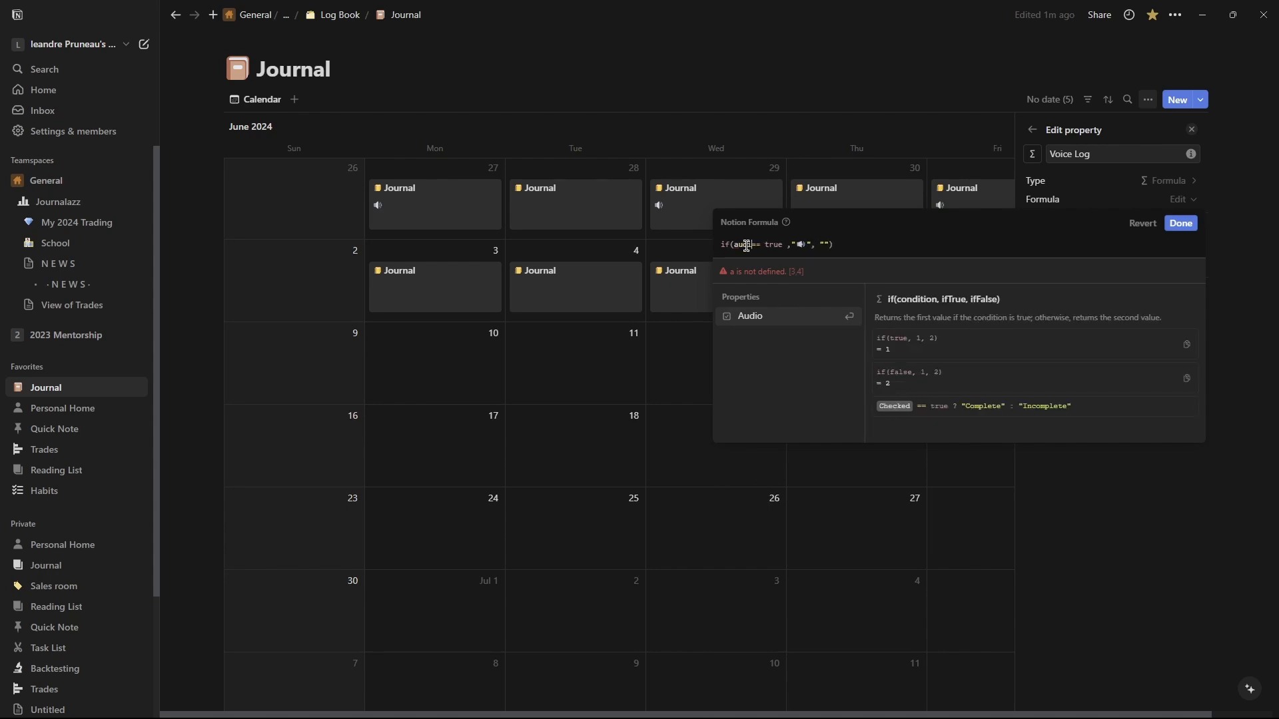
pyautogui.click(751, 318)
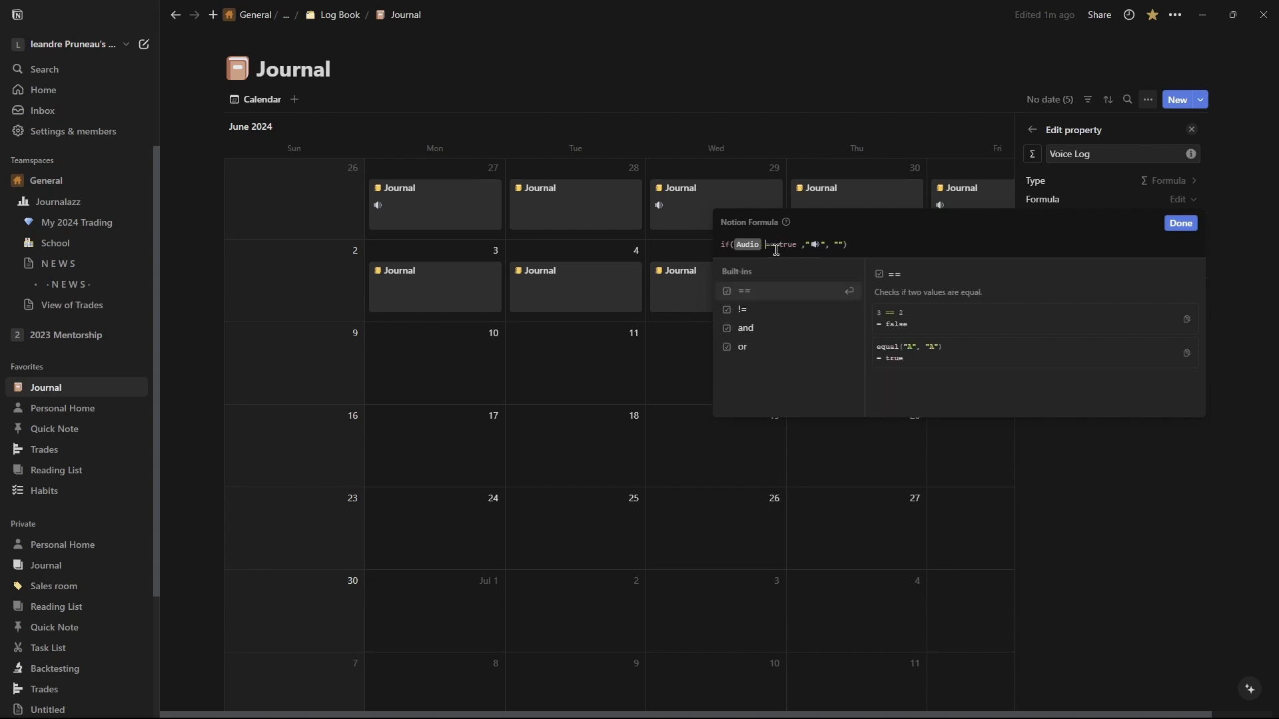
pyautogui.doubleClick(787, 245)
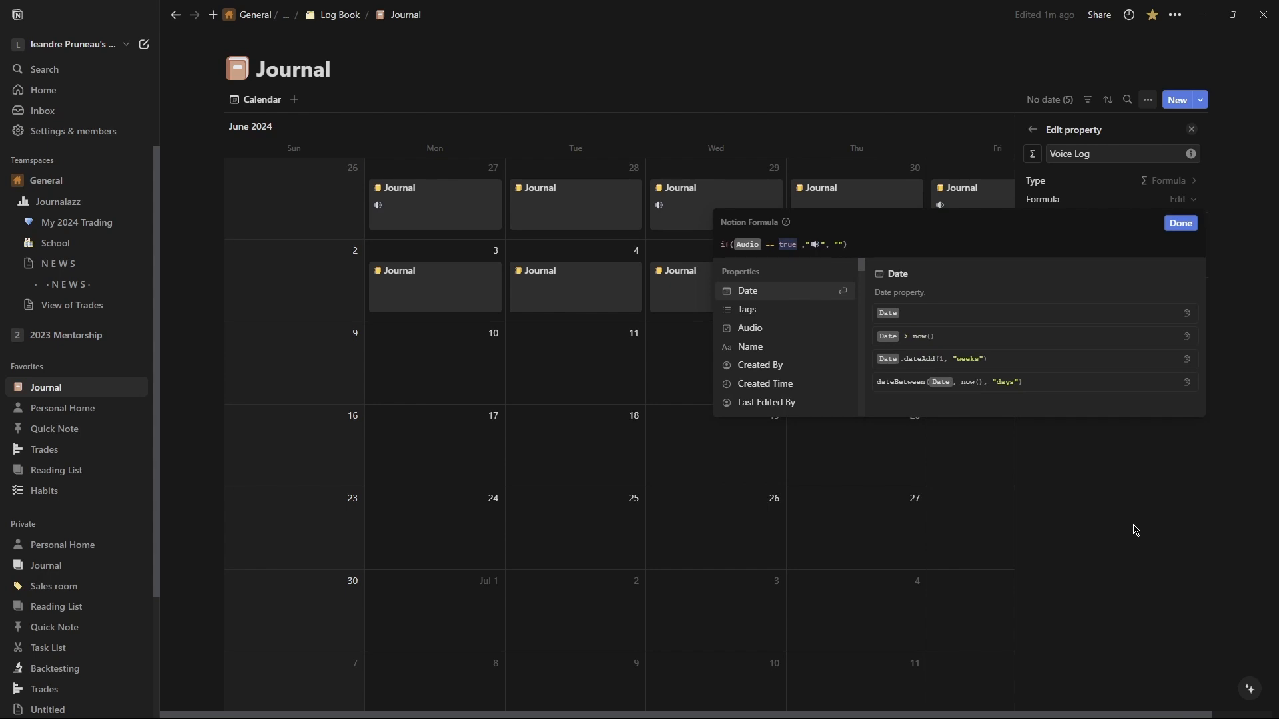
pyautogui.press('Escape')
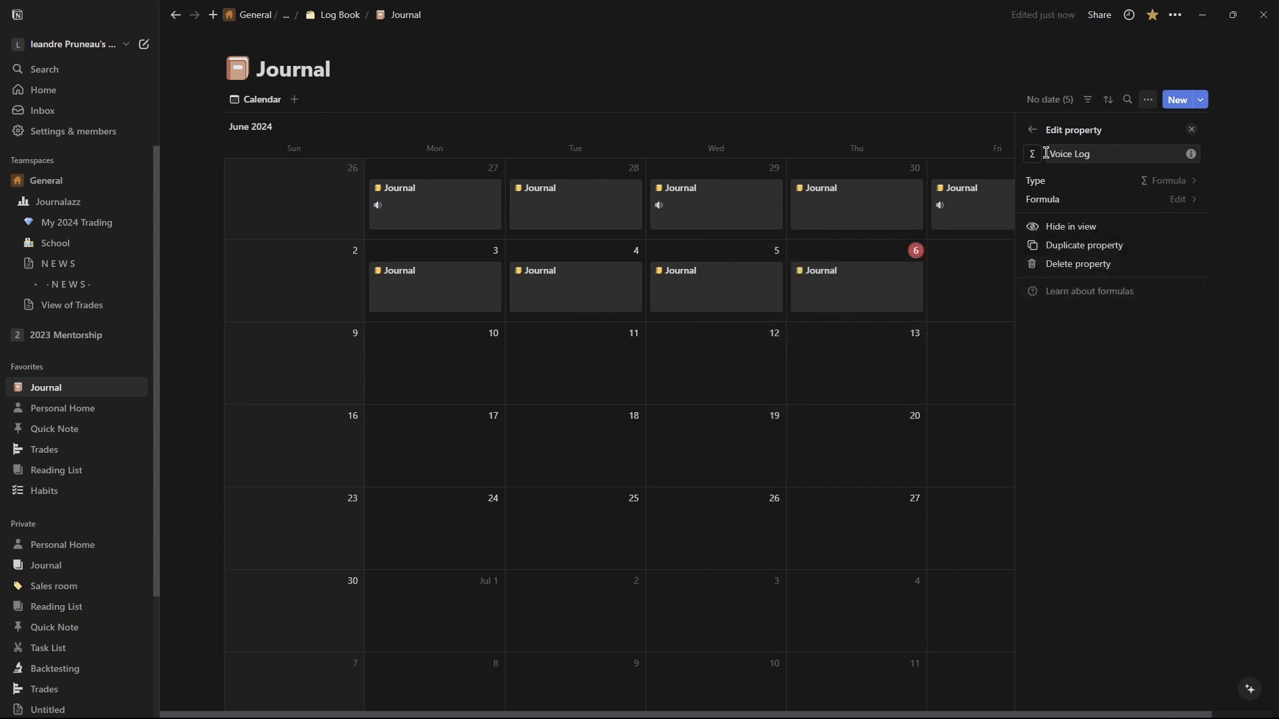
pyautogui.click(1033, 130)
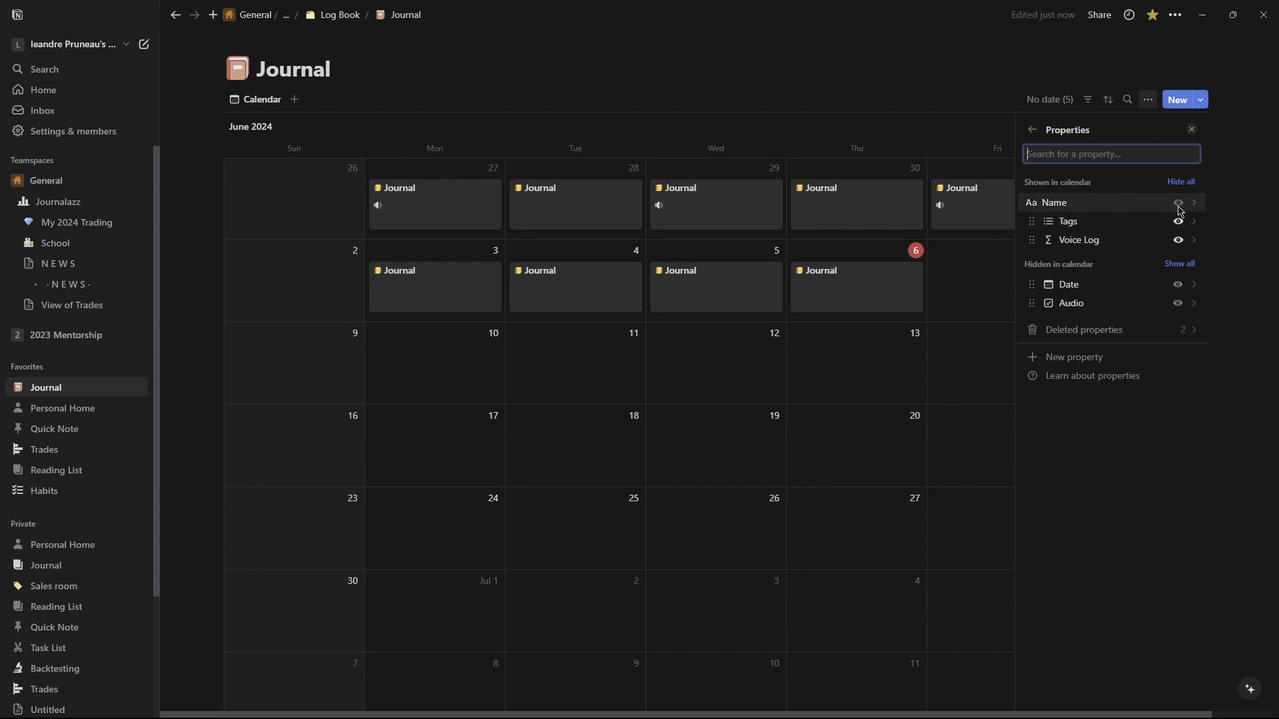
pyautogui.click(944, 334)
pyautogui.click(1172, 419)
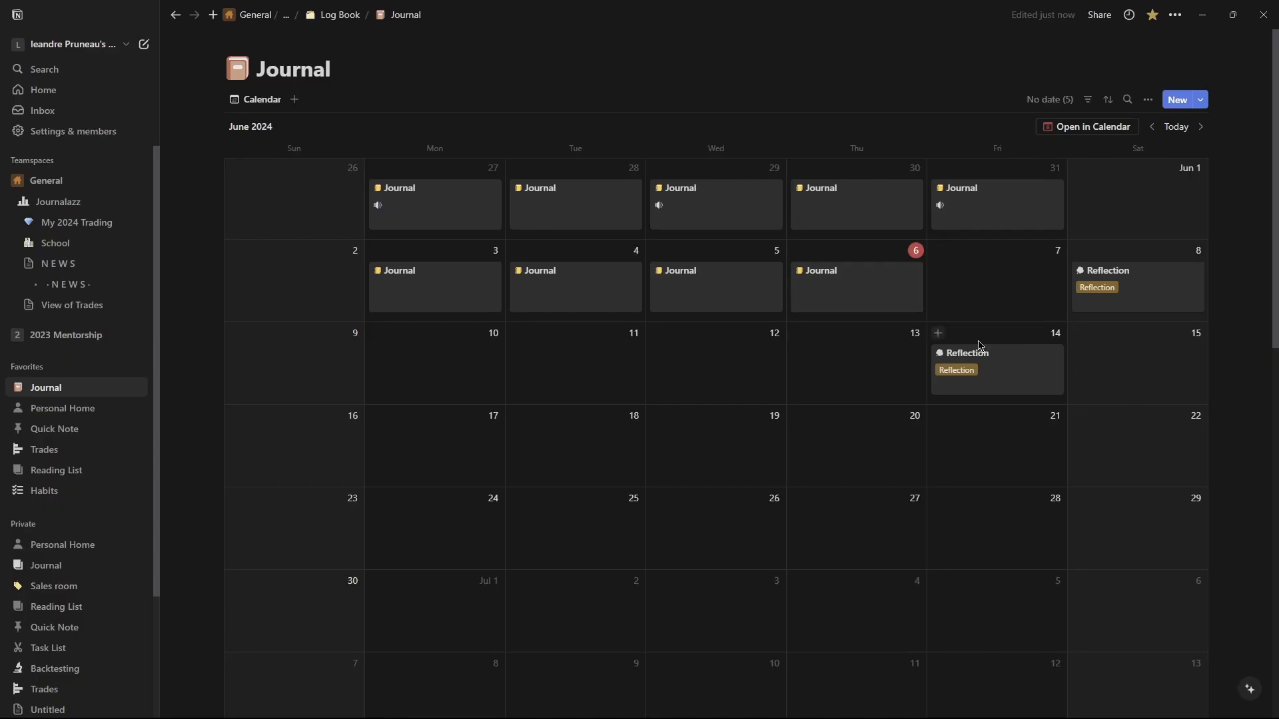
pyautogui.rightClick(999, 359)
pyautogui.click(1026, 403)
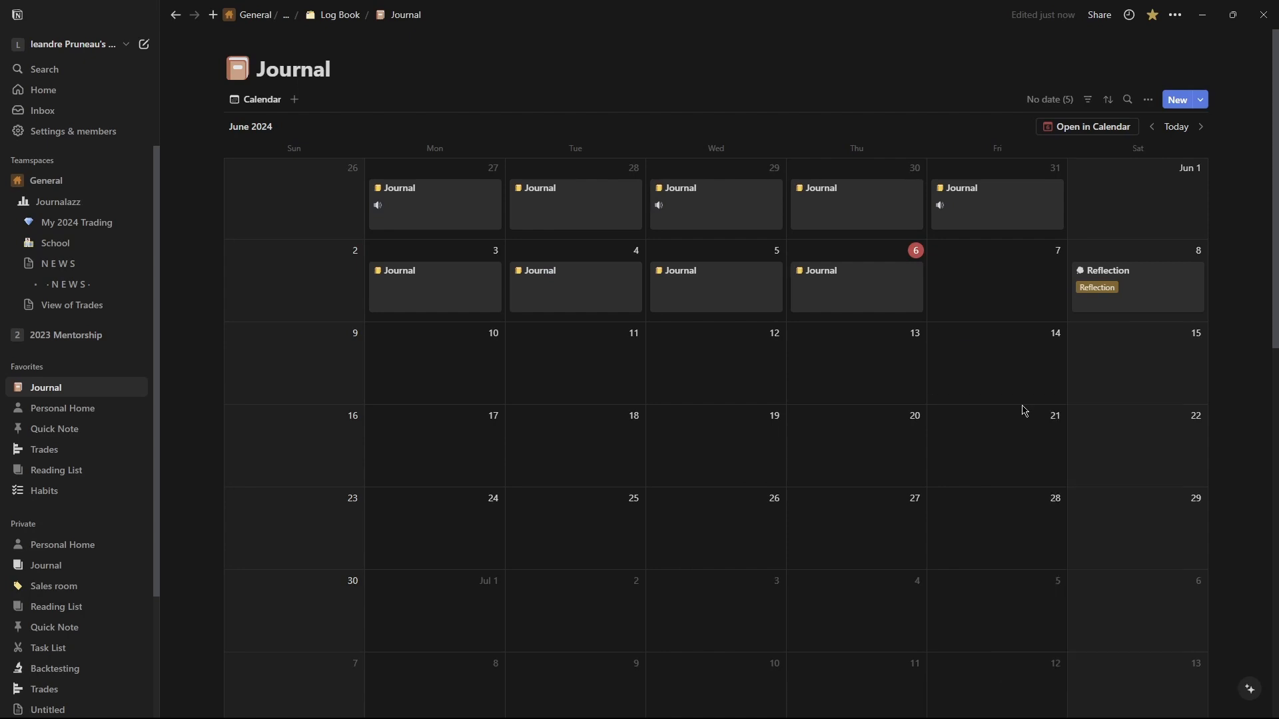
# Tag the June 6 Journal entry as Archives.
pyautogui.click(837, 293)
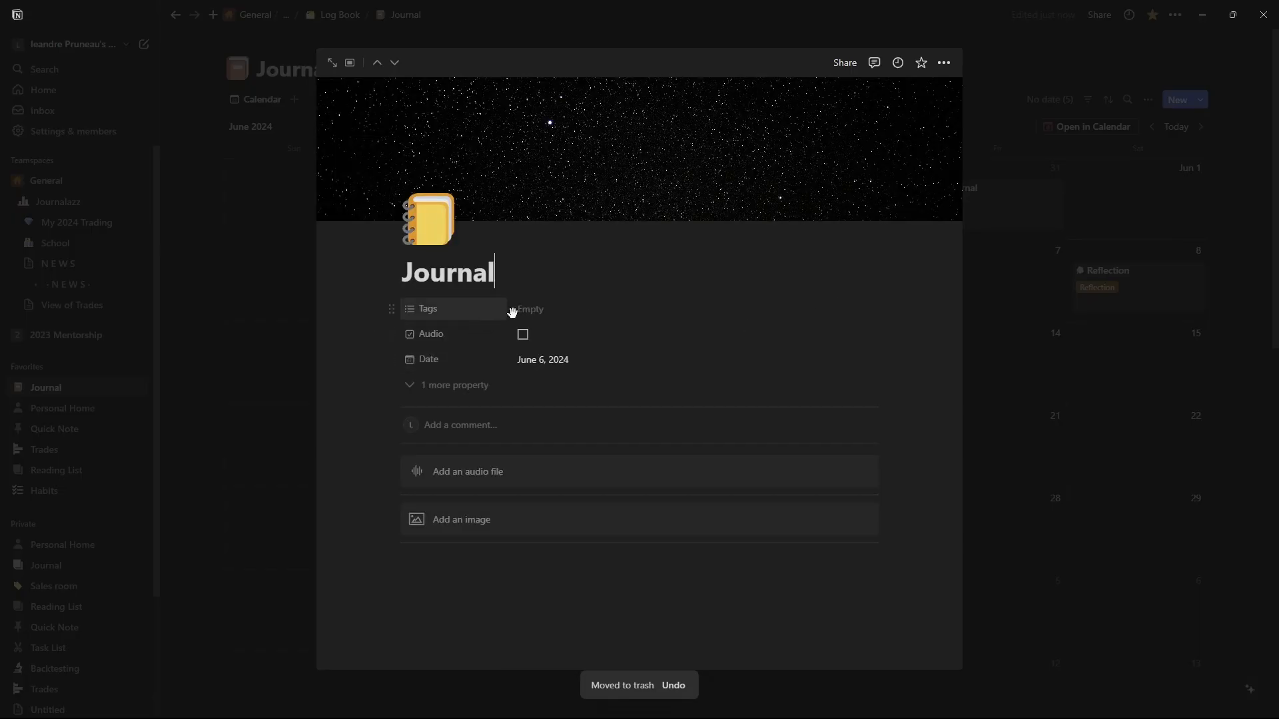
pyautogui.click(521, 319)
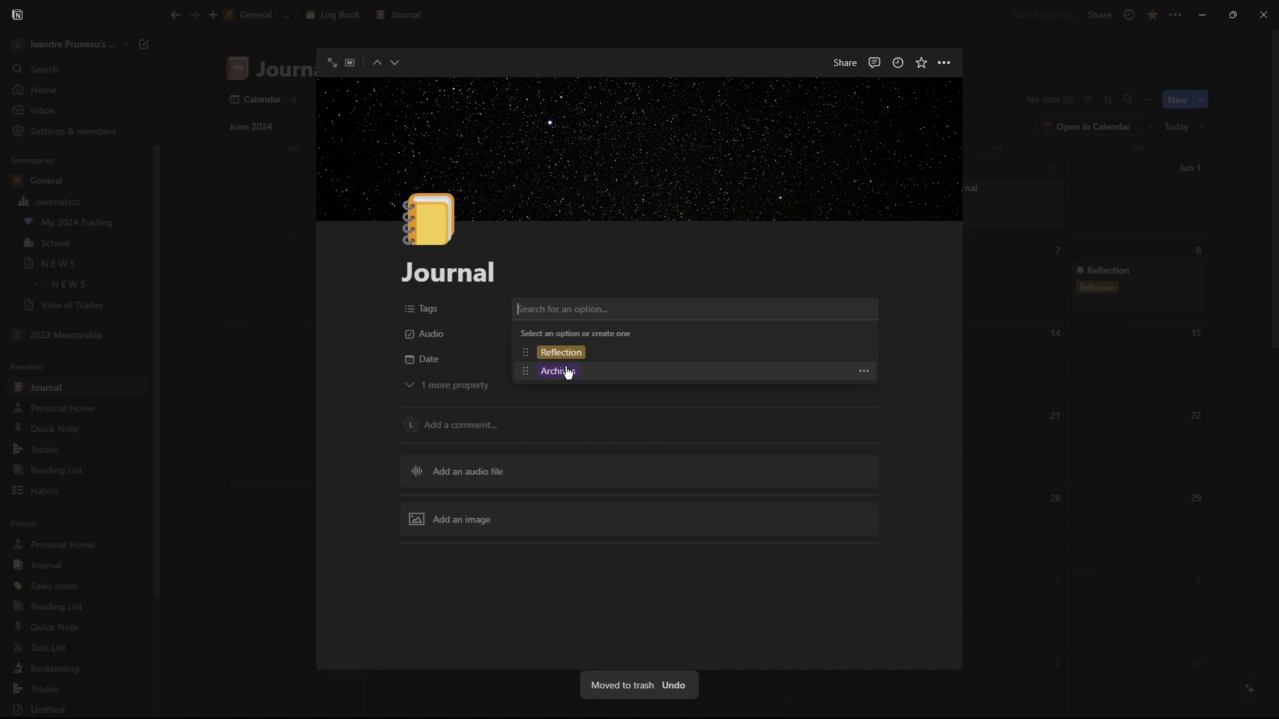
pyautogui.click(568, 372)
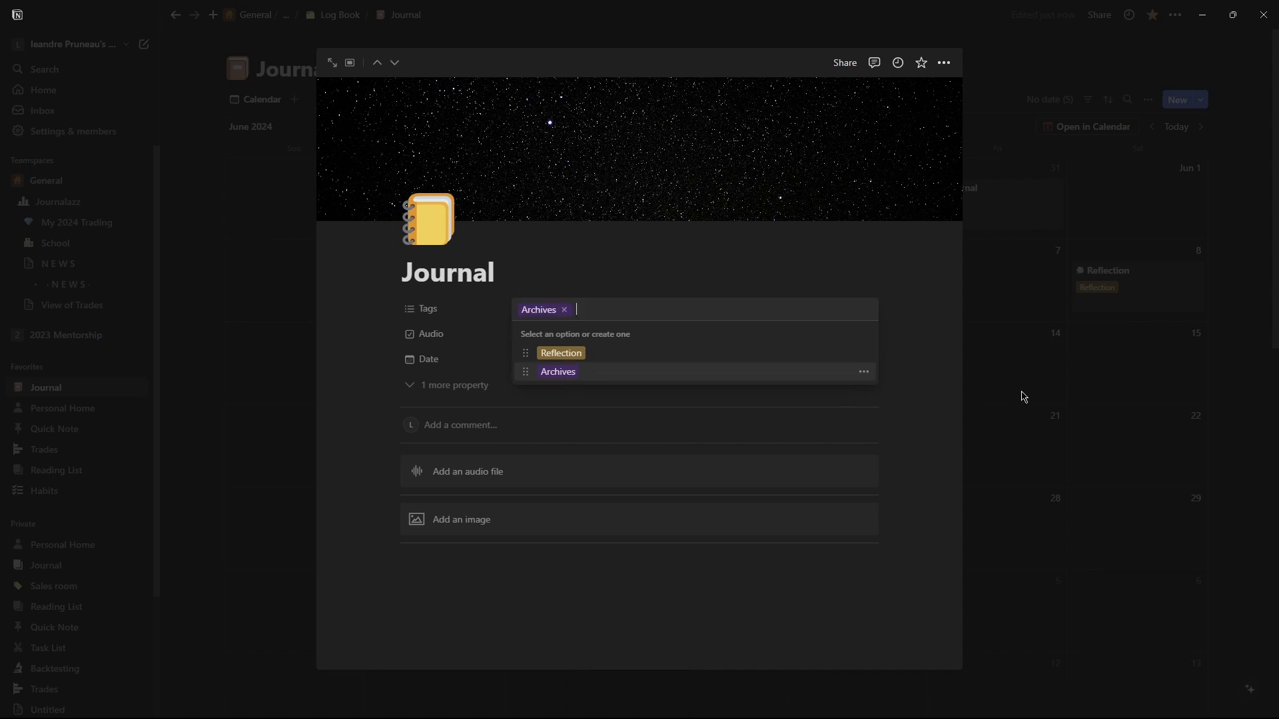
pyautogui.click(967, 392)
pyautogui.click(1024, 381)
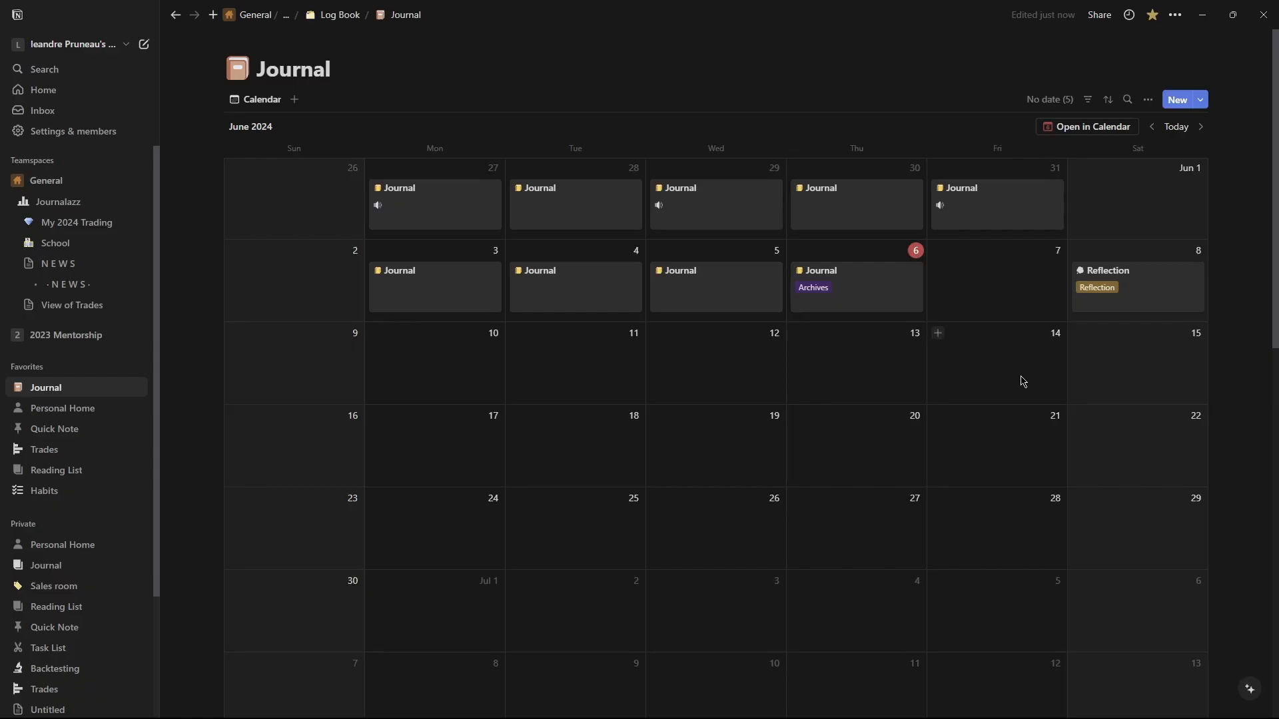
# Remove the Archives tag from the June 6 Journal entry.
pyautogui.click(813, 297)
pyautogui.click(536, 310)
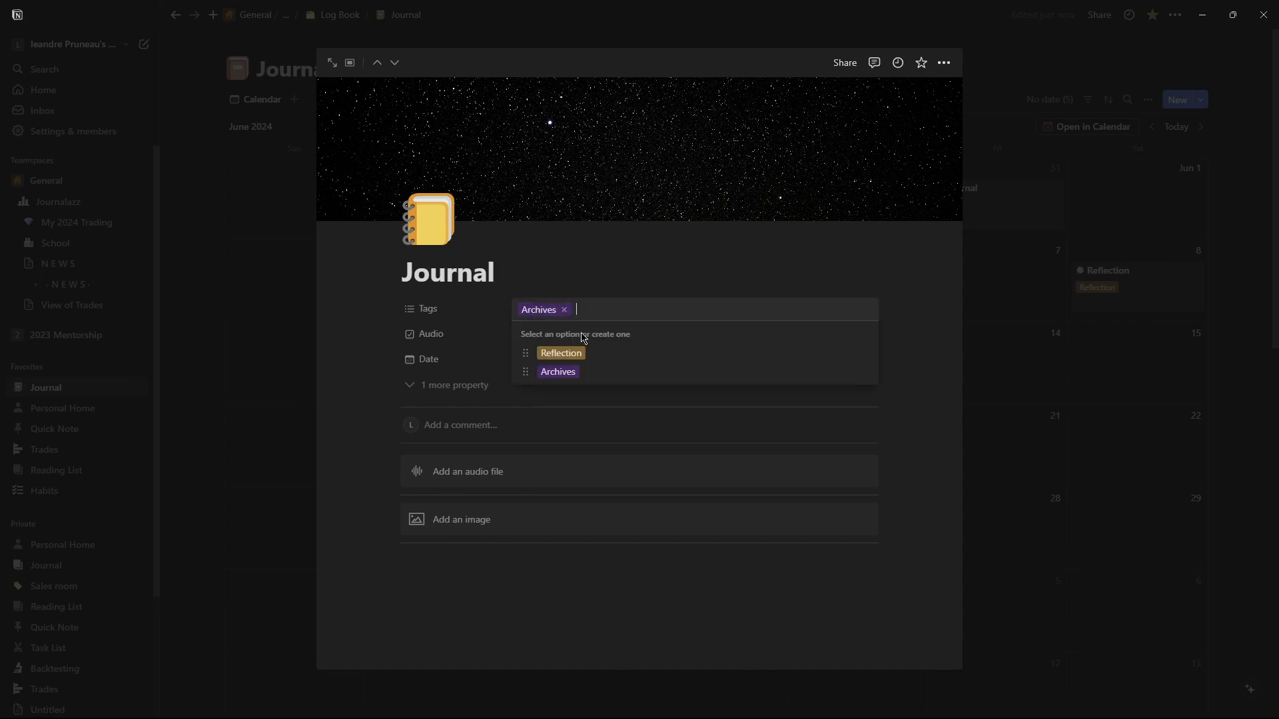
pyautogui.click(567, 311)
pyautogui.click(1104, 383)
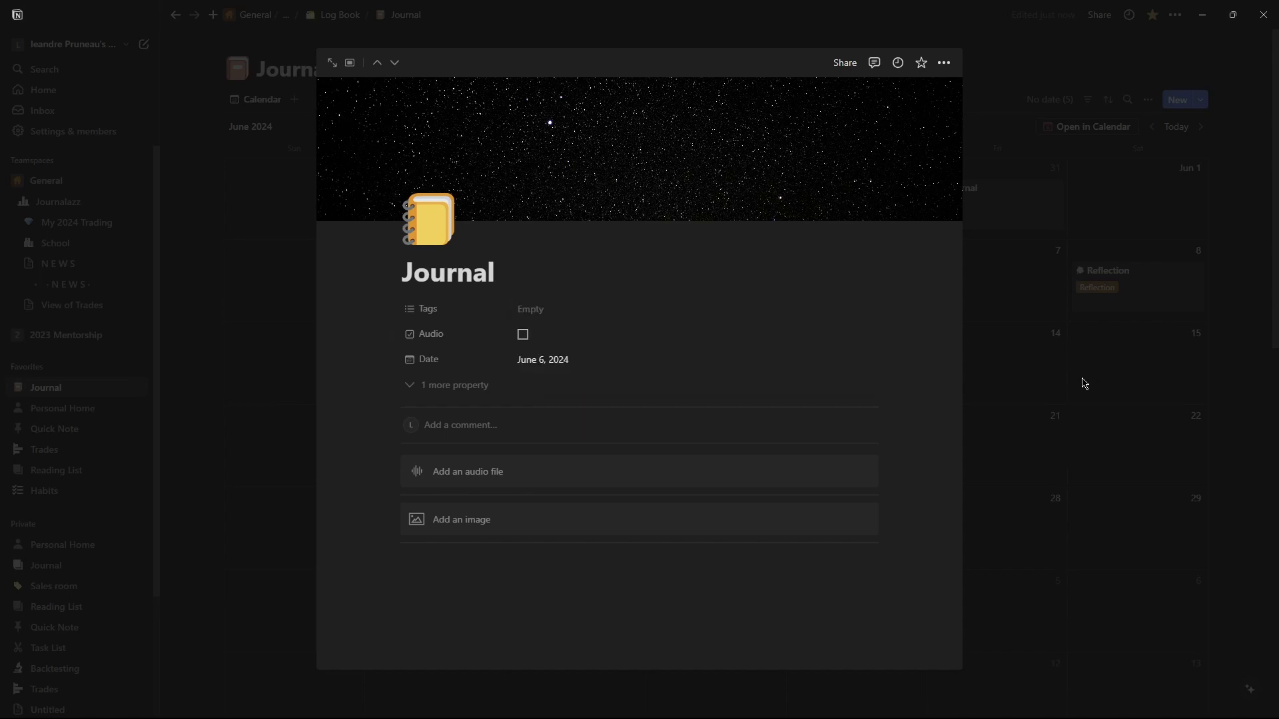
pyautogui.click(1081, 375)
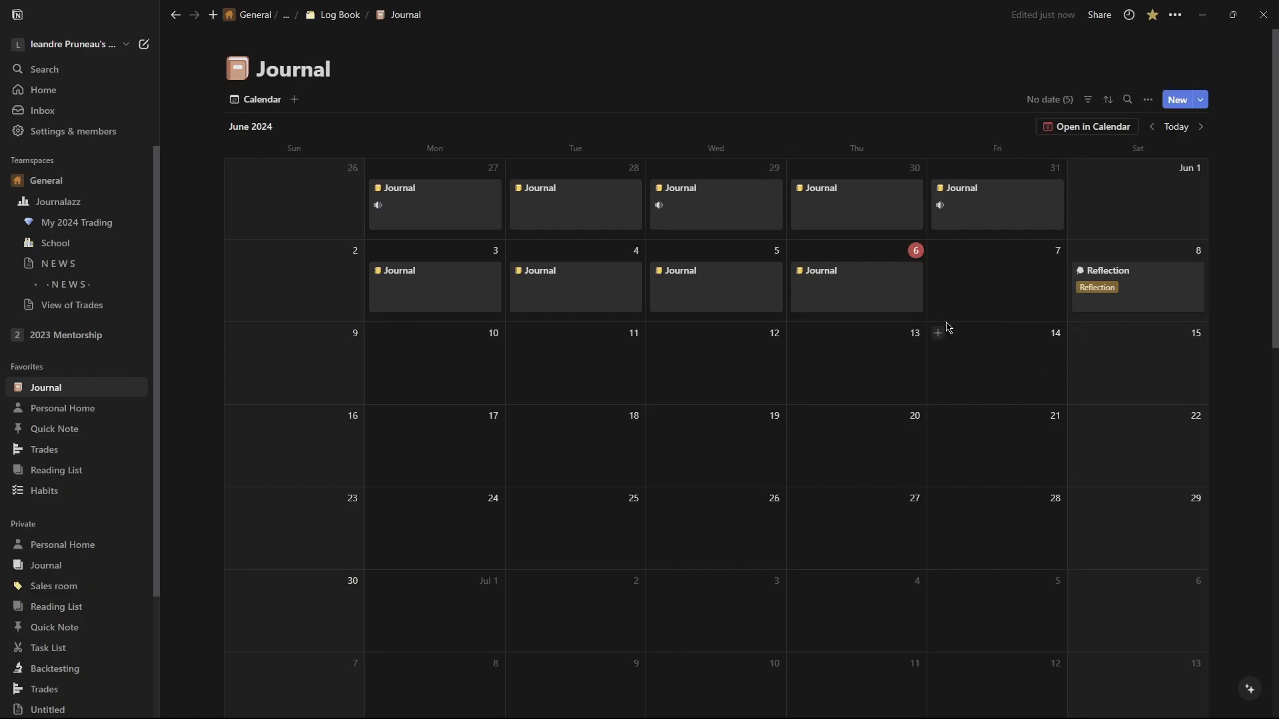
# Tick the Audio checkbox on the June 6 Journal entry, then clear it again.
pyautogui.click(902, 297)
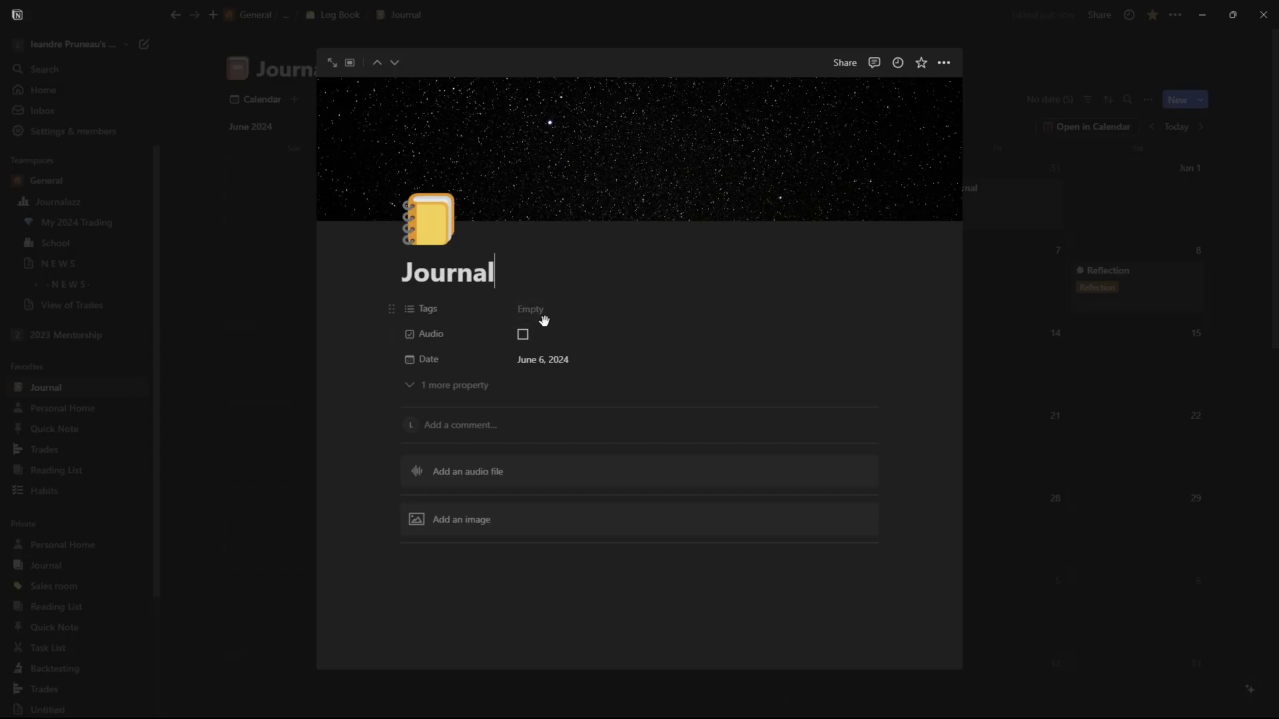
pyautogui.click(523, 335)
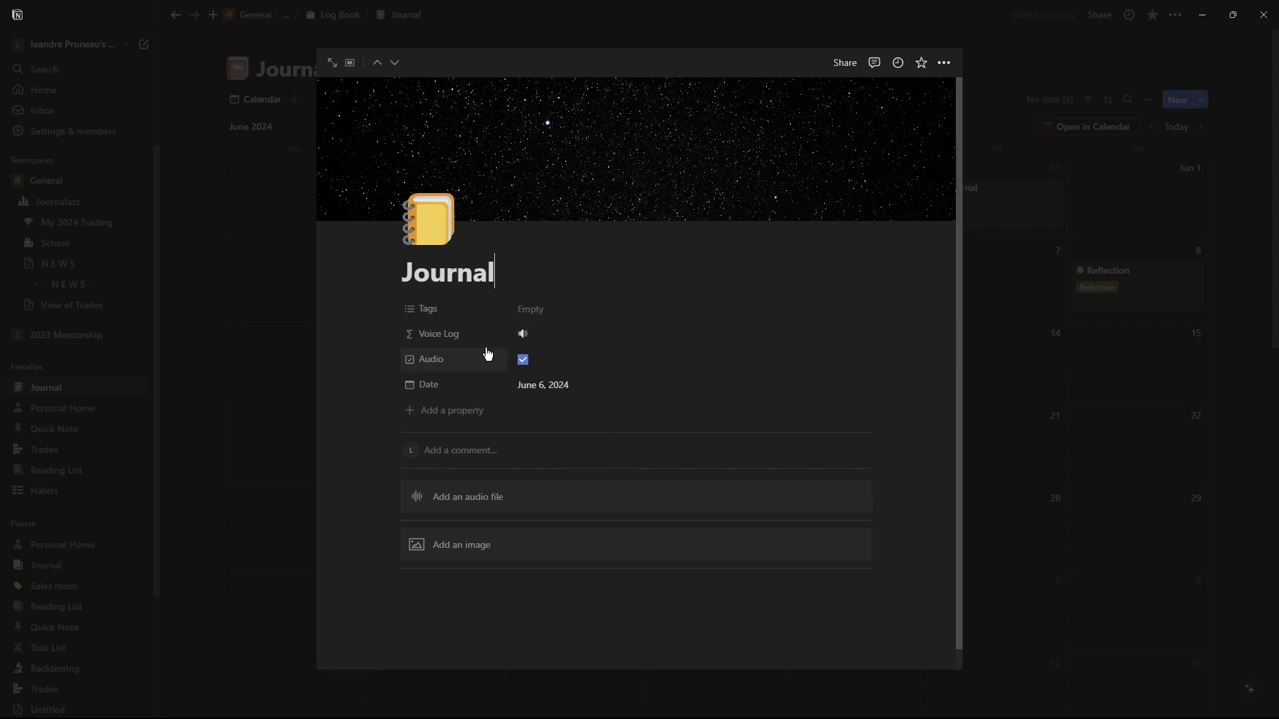
pyautogui.click(1103, 369)
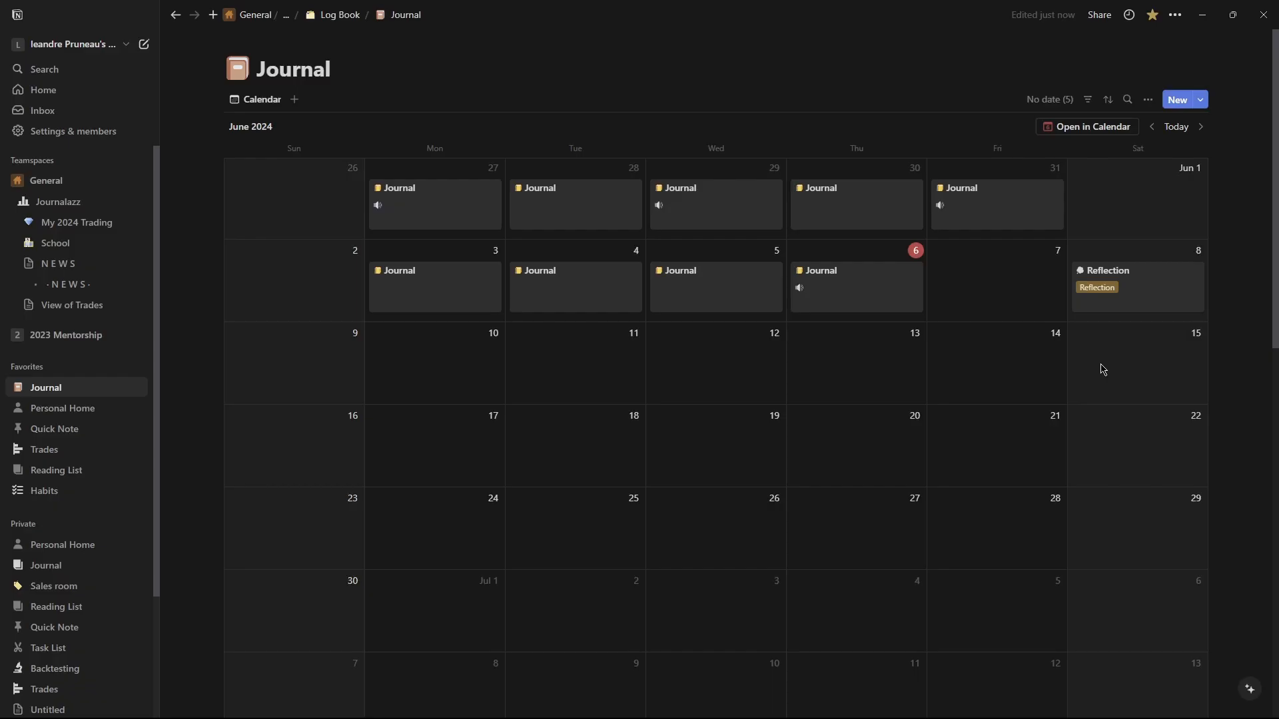
pyautogui.click(809, 301)
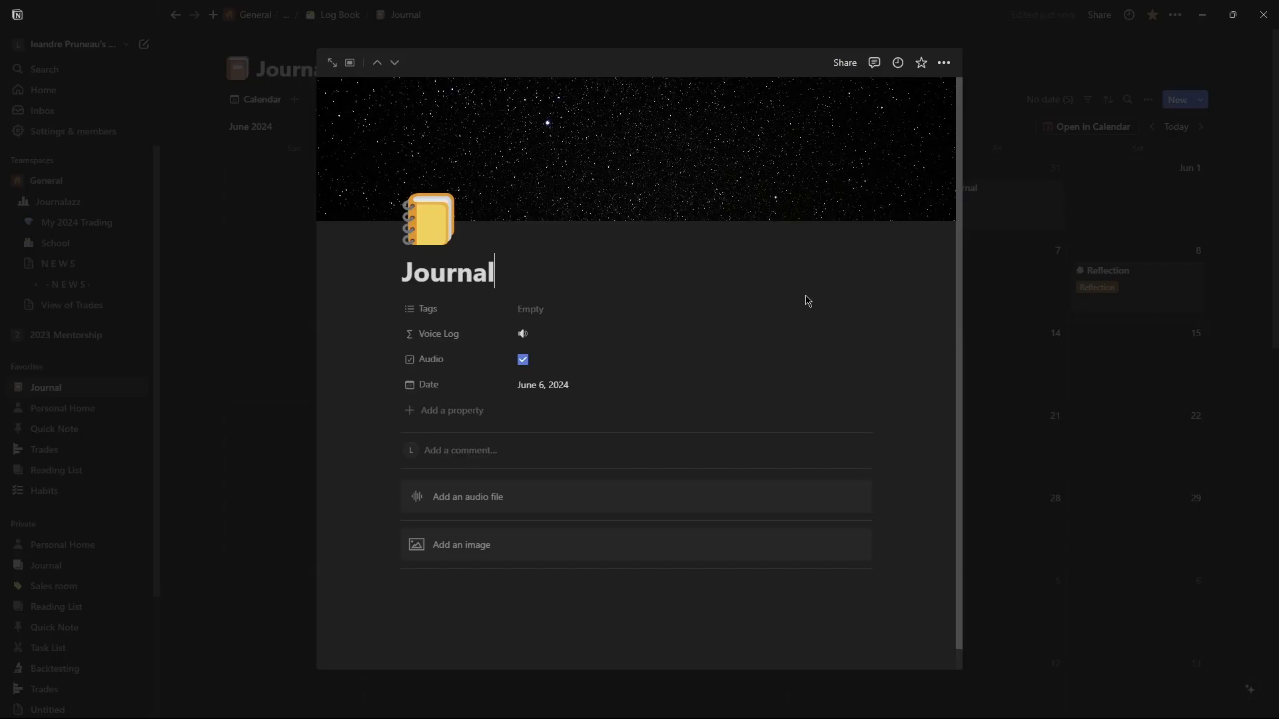
pyautogui.click(523, 360)
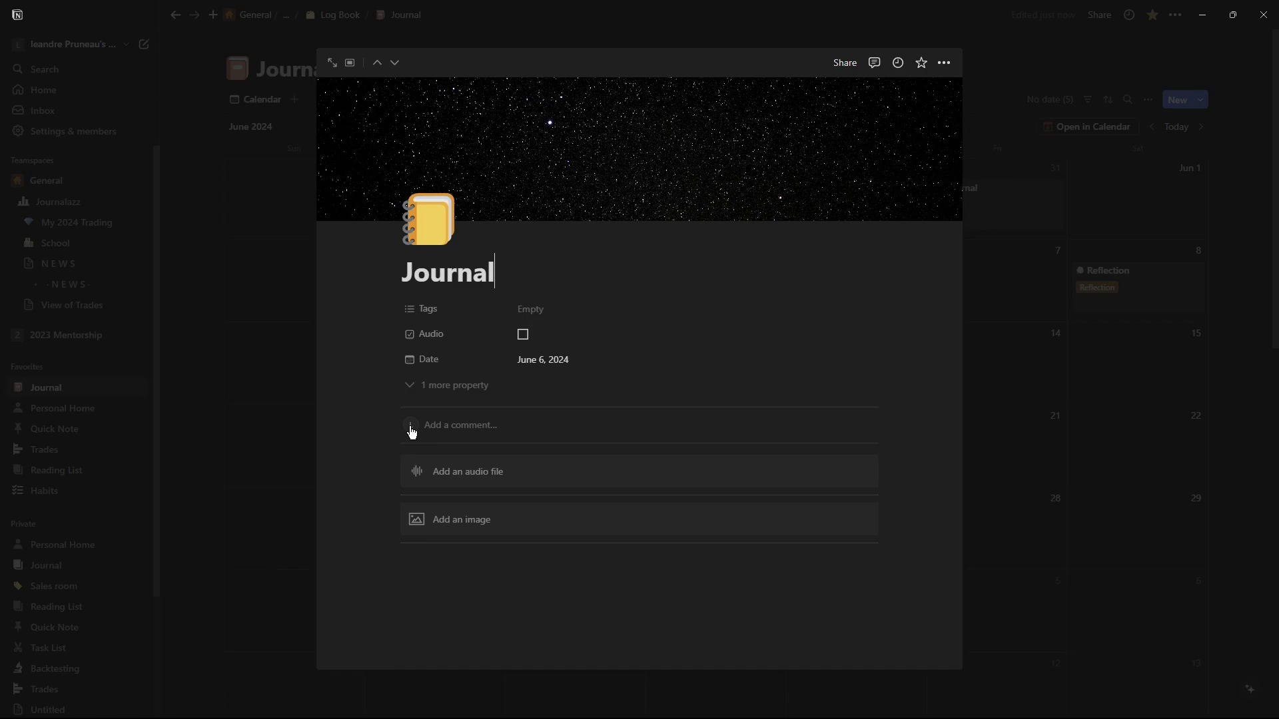
# Open the Journal template for editing from the New button's template list.
pyautogui.click(1232, 108)
pyautogui.click(1204, 100)
pyautogui.click(1202, 100)
pyautogui.click(1202, 100)
pyautogui.click(1258, 148)
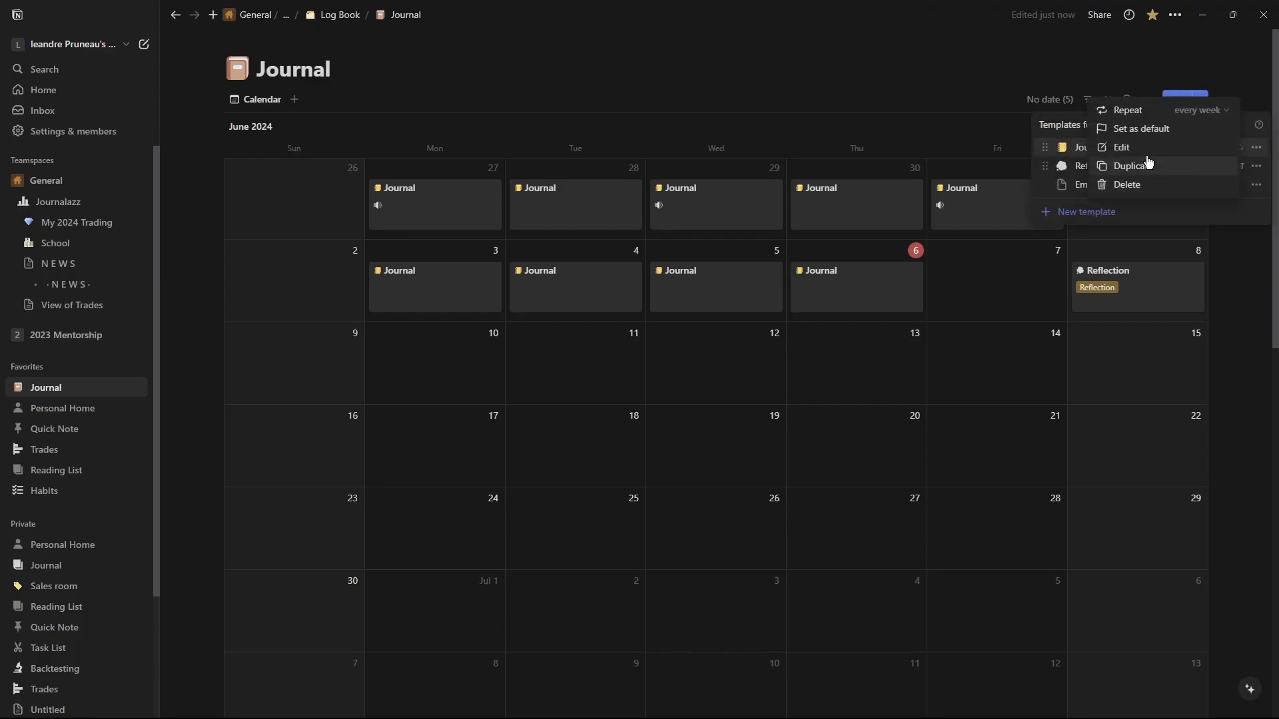
pyautogui.click(1137, 147)
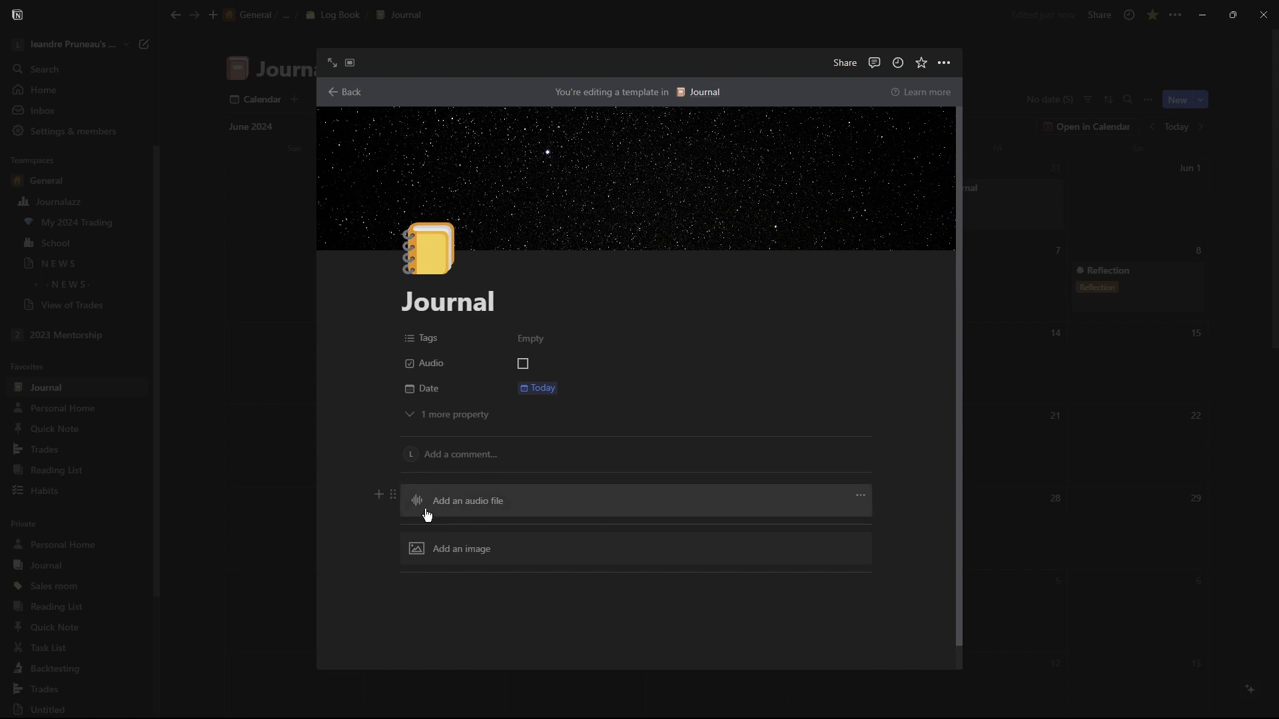
# Try adding an image block and a divider to the Journal template, then undo and delete them.
pyautogui.click(379, 495)
pyautogui.write('ima')
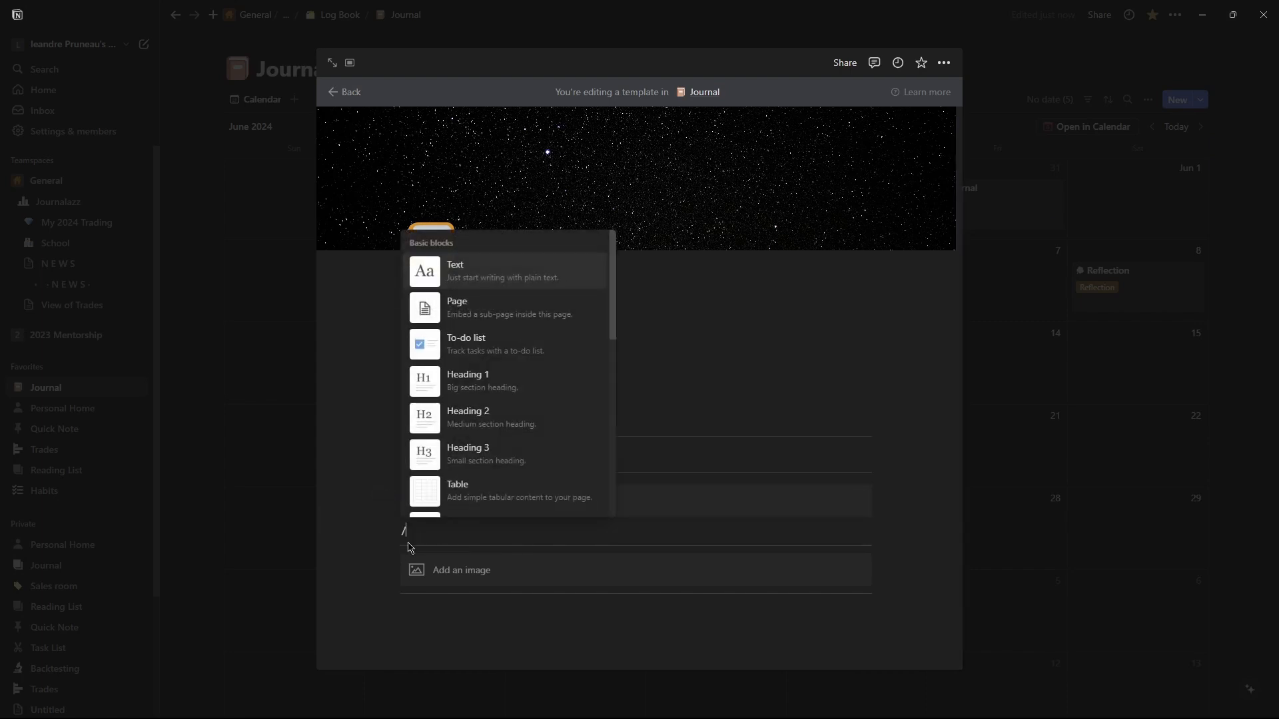
pyautogui.click(480, 499)
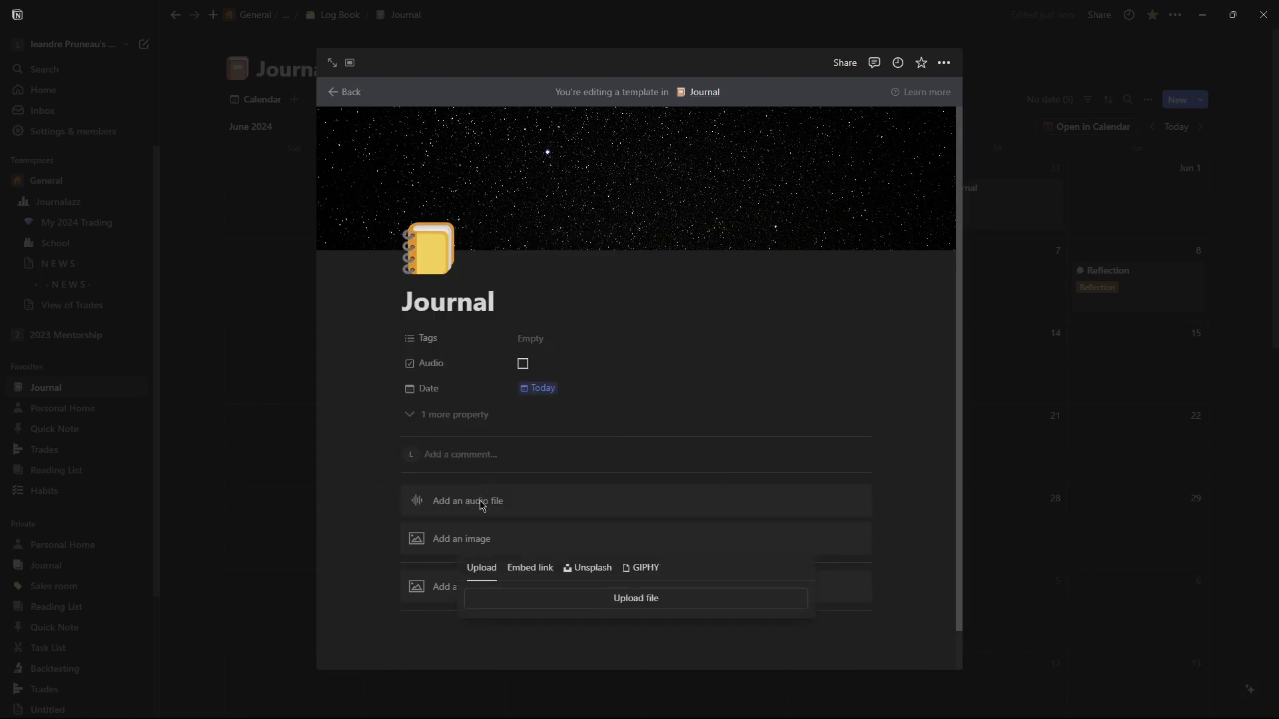
pyautogui.press('Escape')
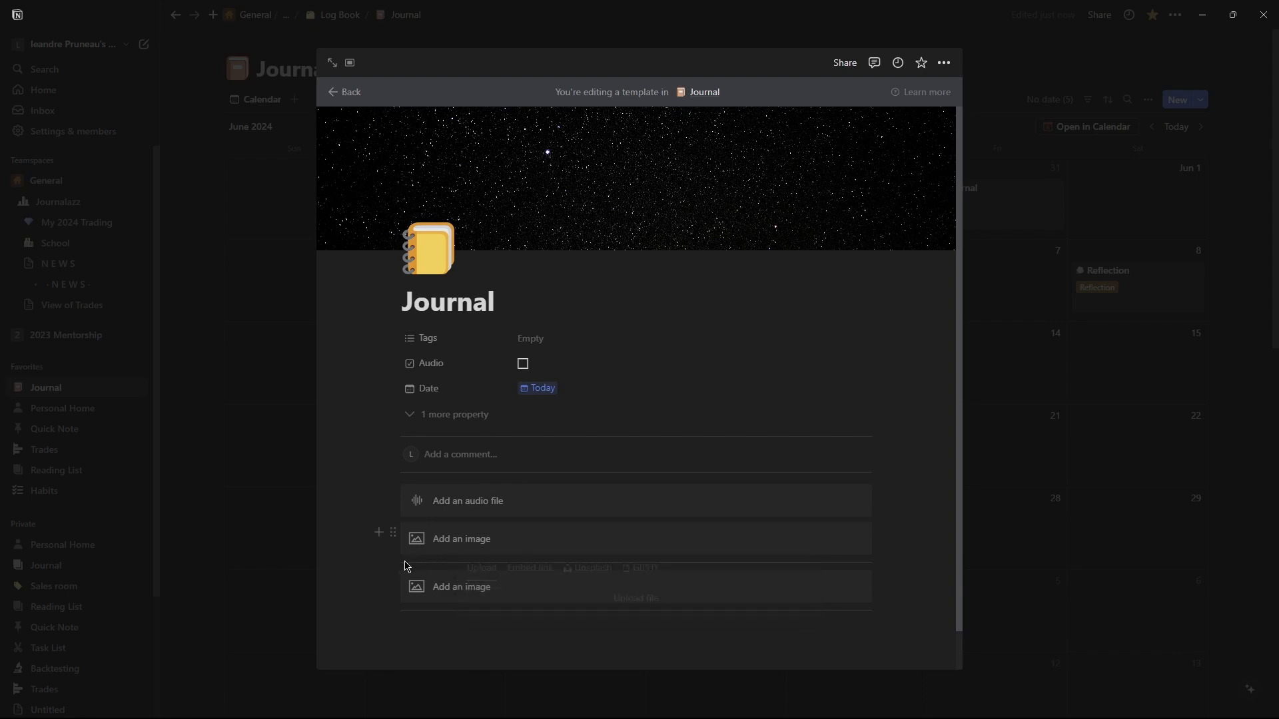
pyautogui.click(385, 535)
pyautogui.write('/divi')
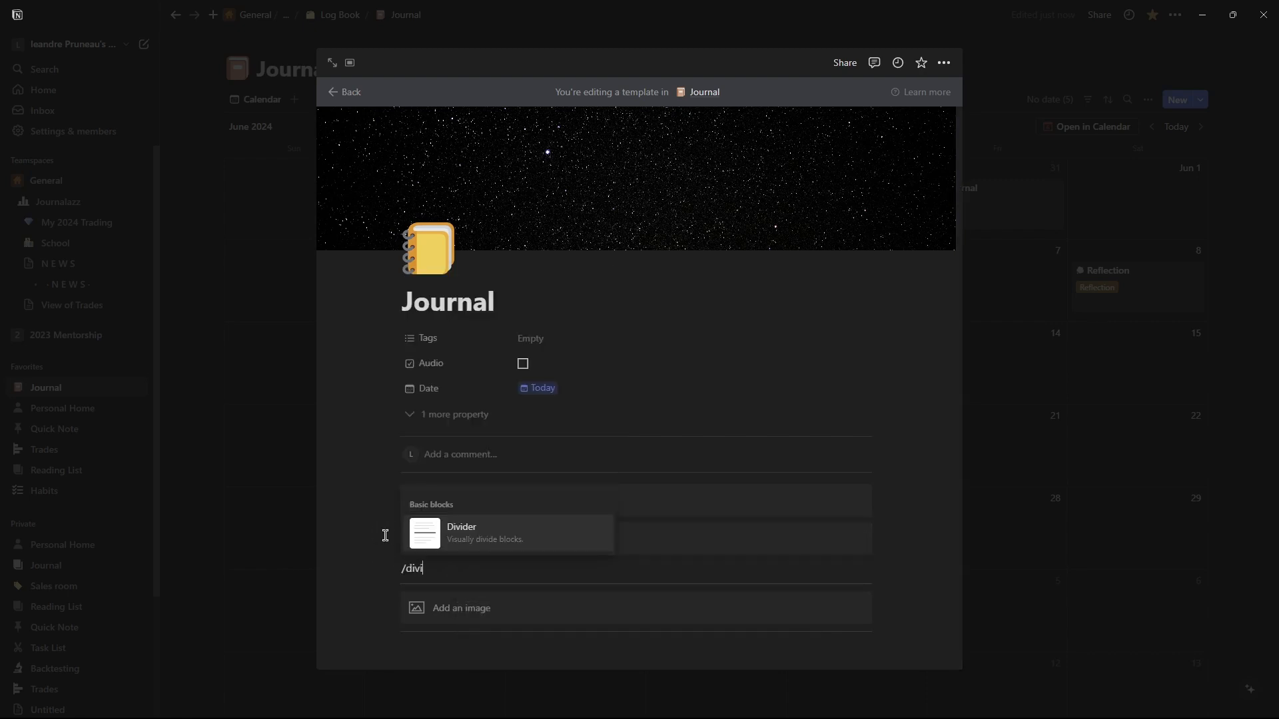
pyautogui.click(480, 534)
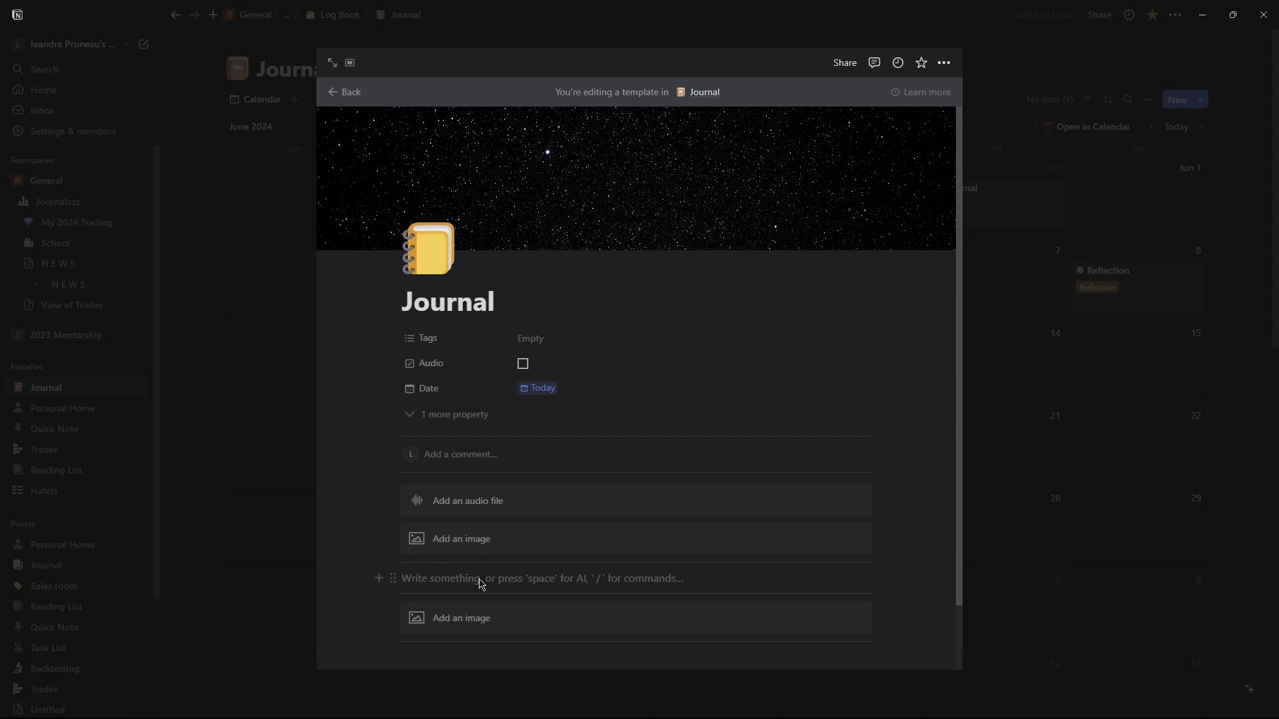
pyautogui.write('/di')
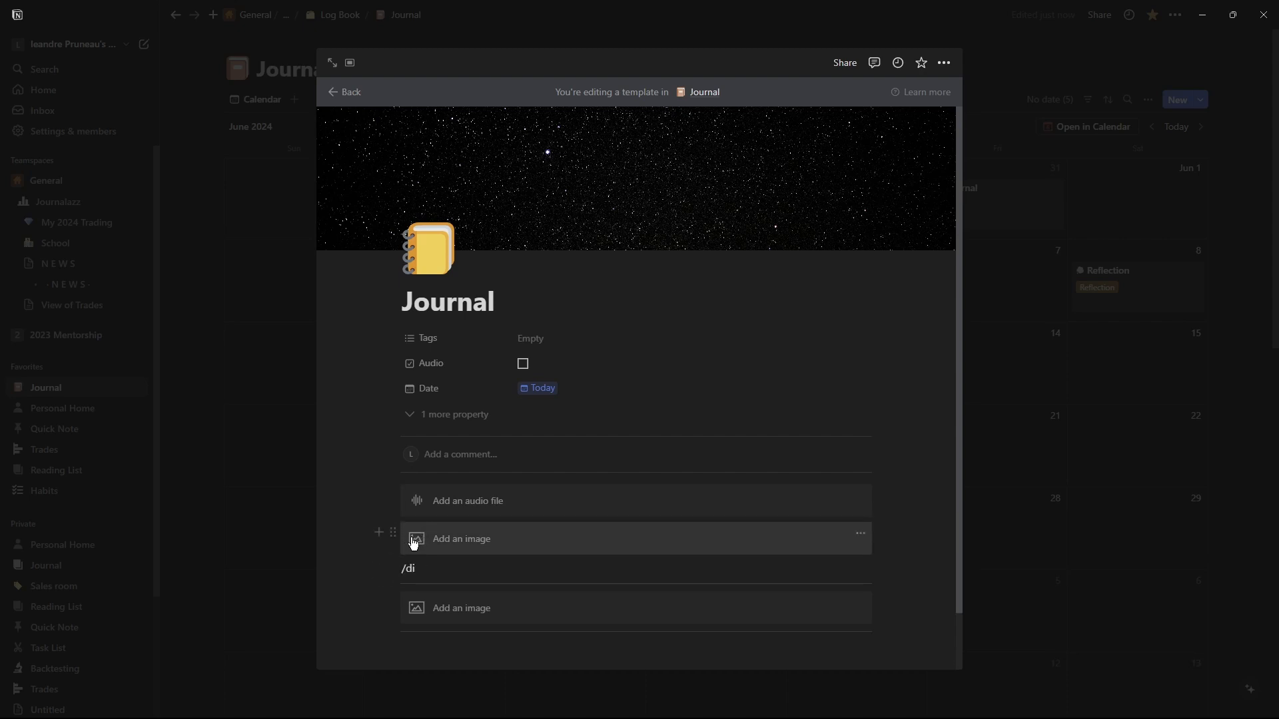
pyautogui.hotkey('ctrl', 'z')
pyautogui.hotkey('ctrl', 'z')
pyautogui.hotkey('ctrl', 'a')
pyautogui.press('BackSpace')
pyautogui.press('BackSpace')
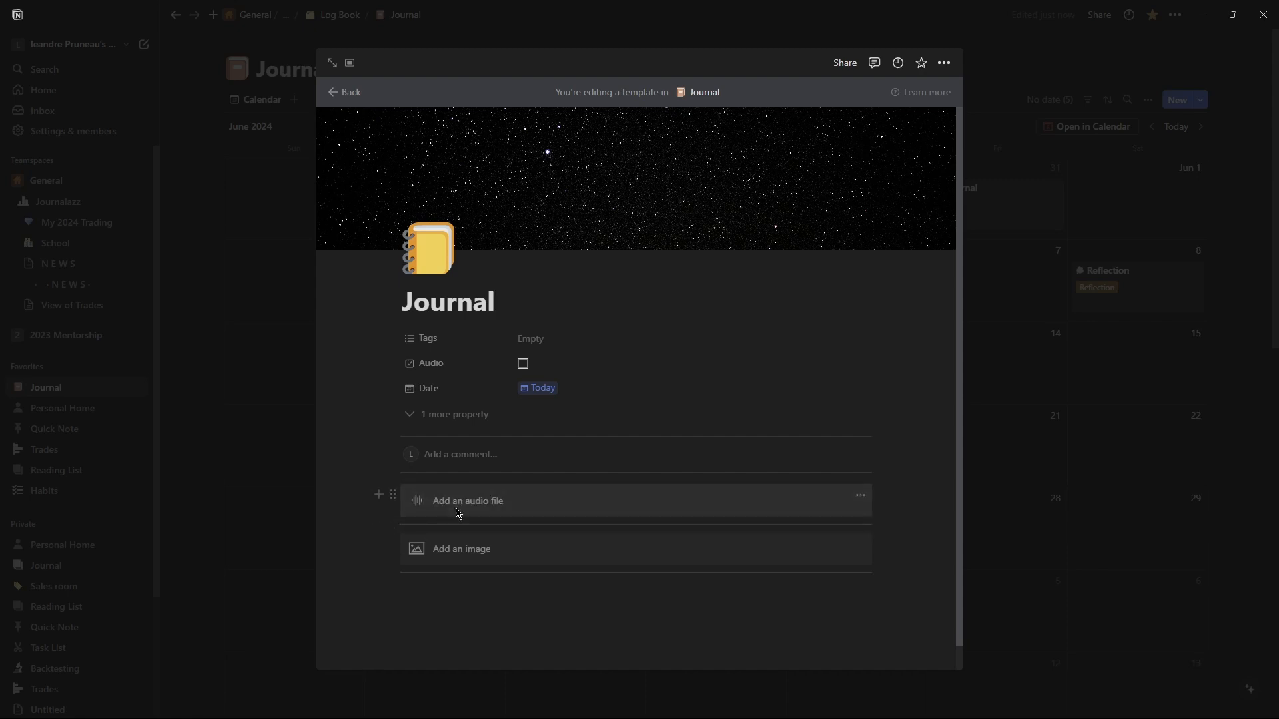
# Inspect the audio and image placeholder blocks in the Journal template, then leave the template editor.
pyautogui.click(457, 514)
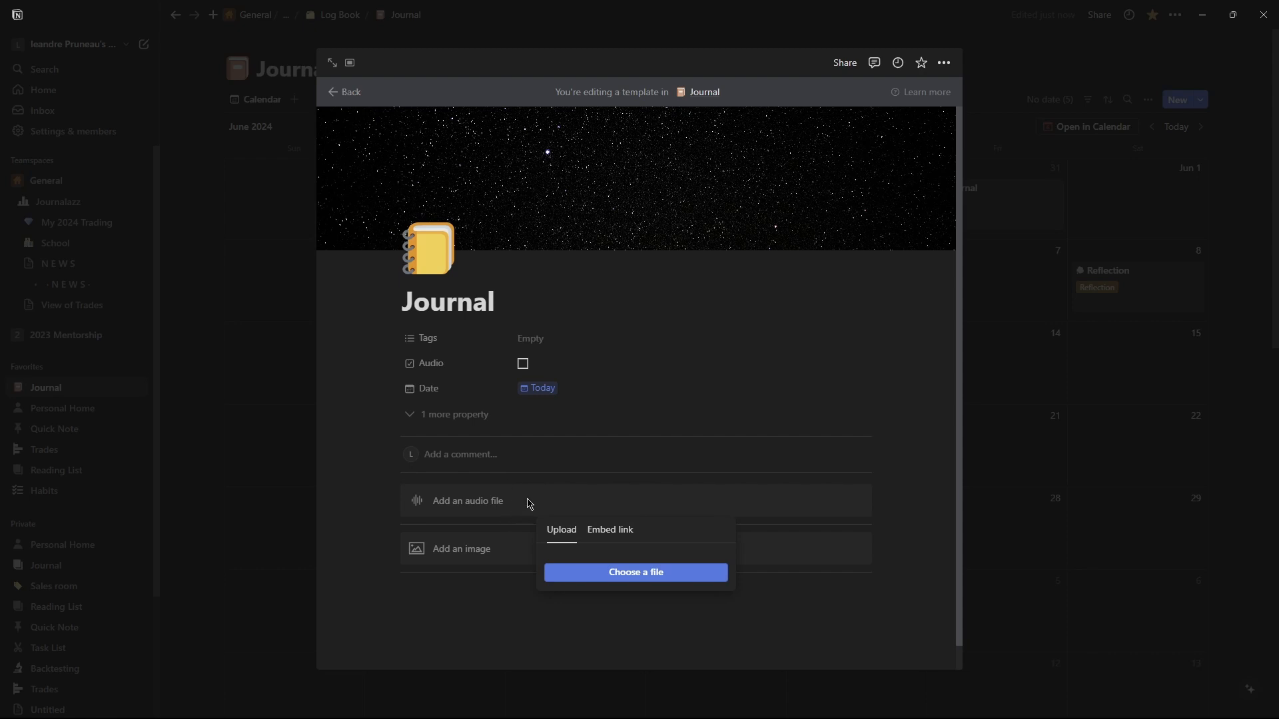
pyautogui.click(458, 535)
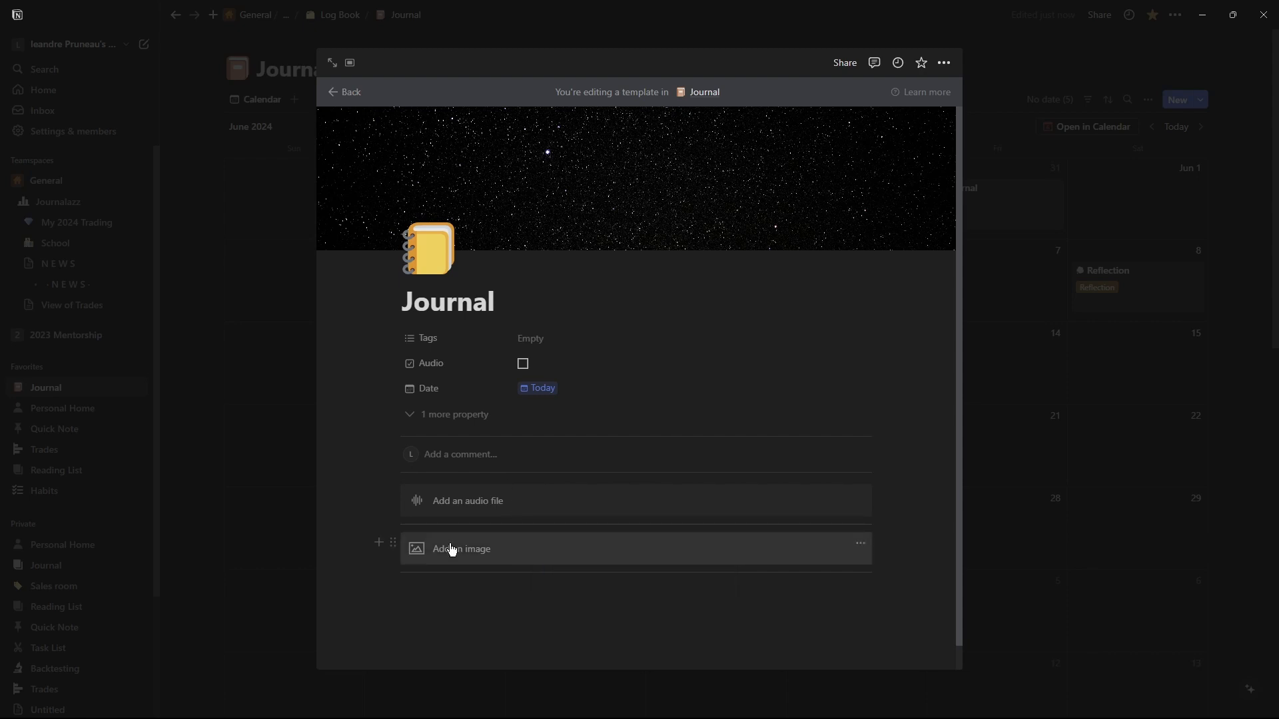
pyautogui.click(452, 550)
pyautogui.click(335, 500)
# Open the May 30 Journal entry and scroll through its handwritten notebook image.
pyautogui.click(1130, 408)
pyautogui.click(867, 200)
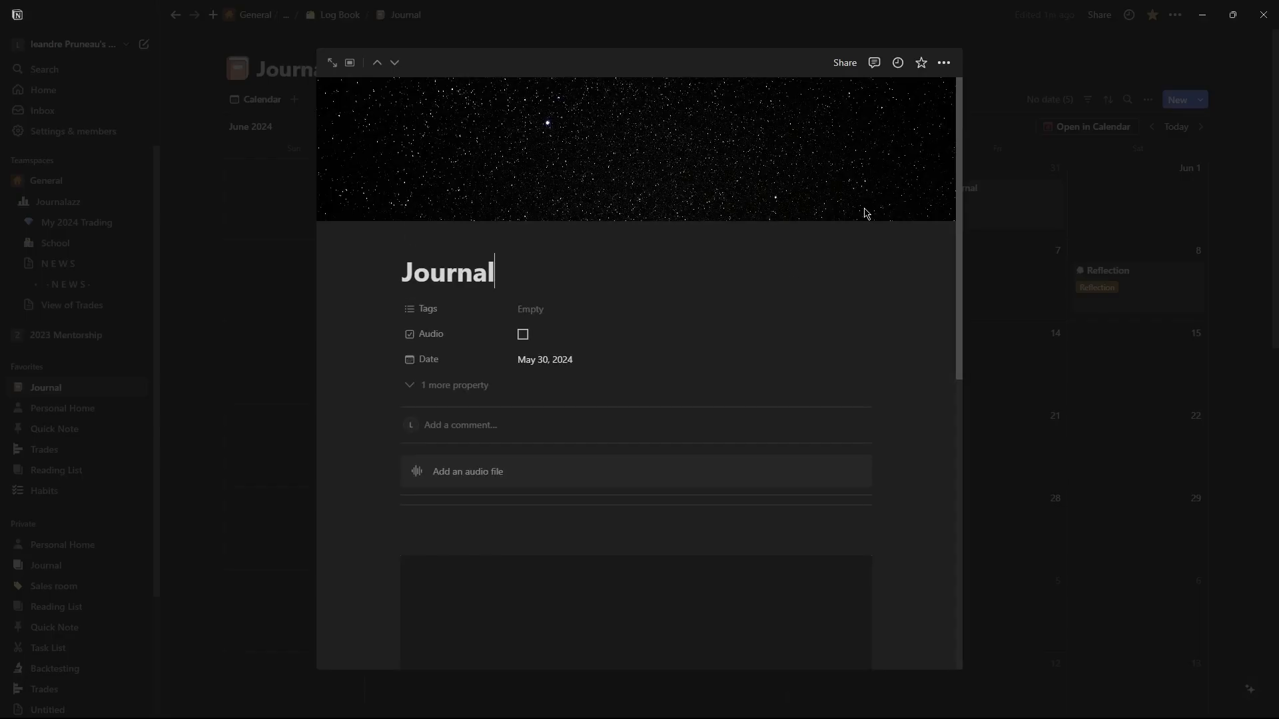
pyautogui.scroll(-6, 837, 414)
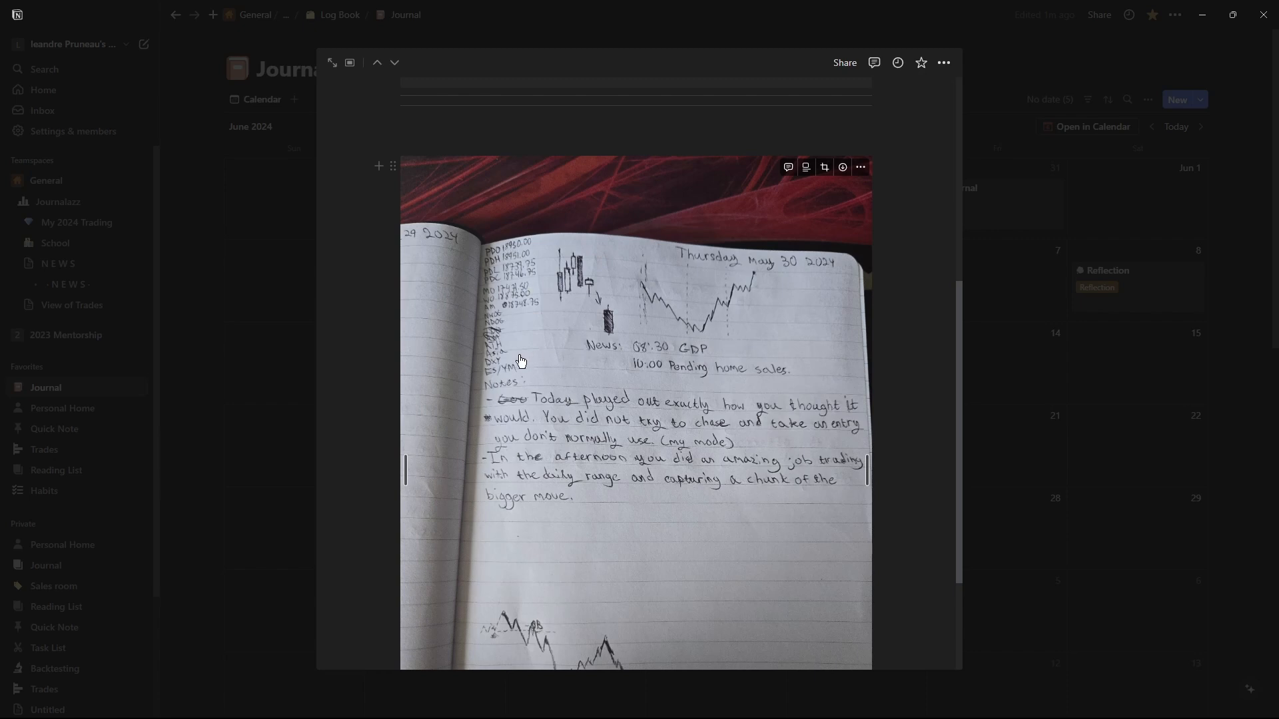
pyautogui.scroll(-1, 526, 375)
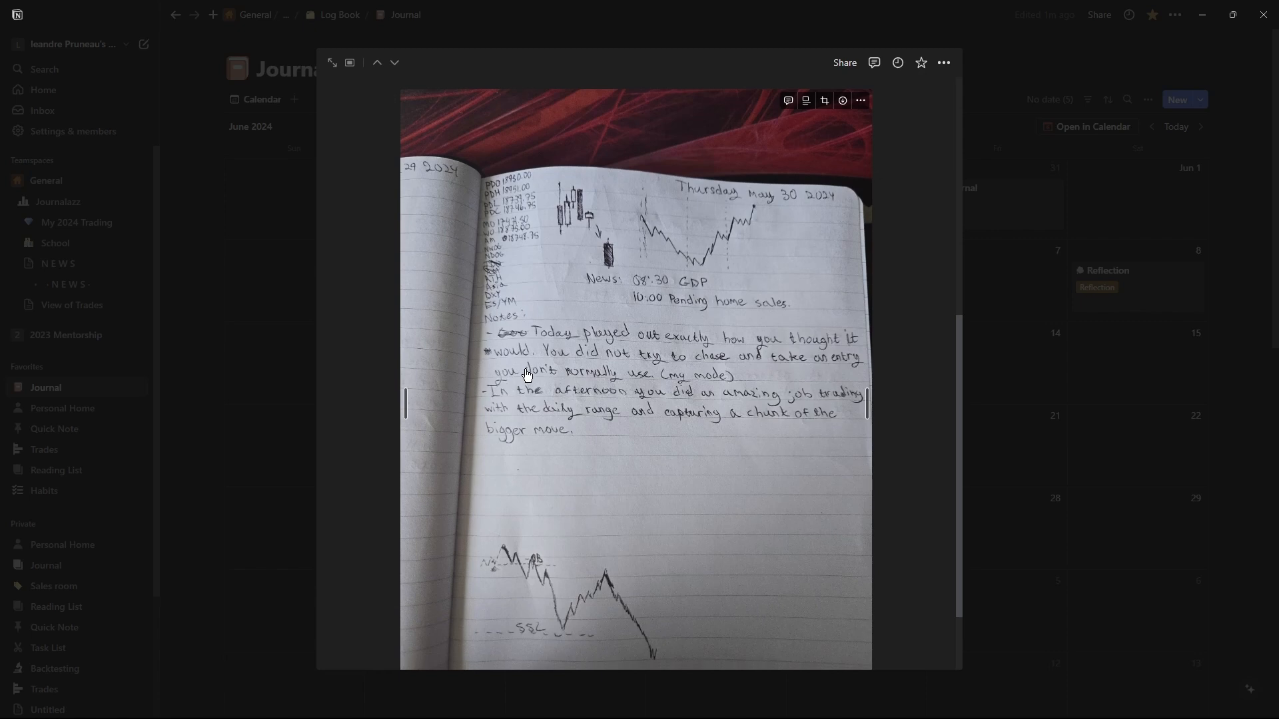
pyautogui.scroll(-1, 526, 375)
pyautogui.scroll(2, 720, 350)
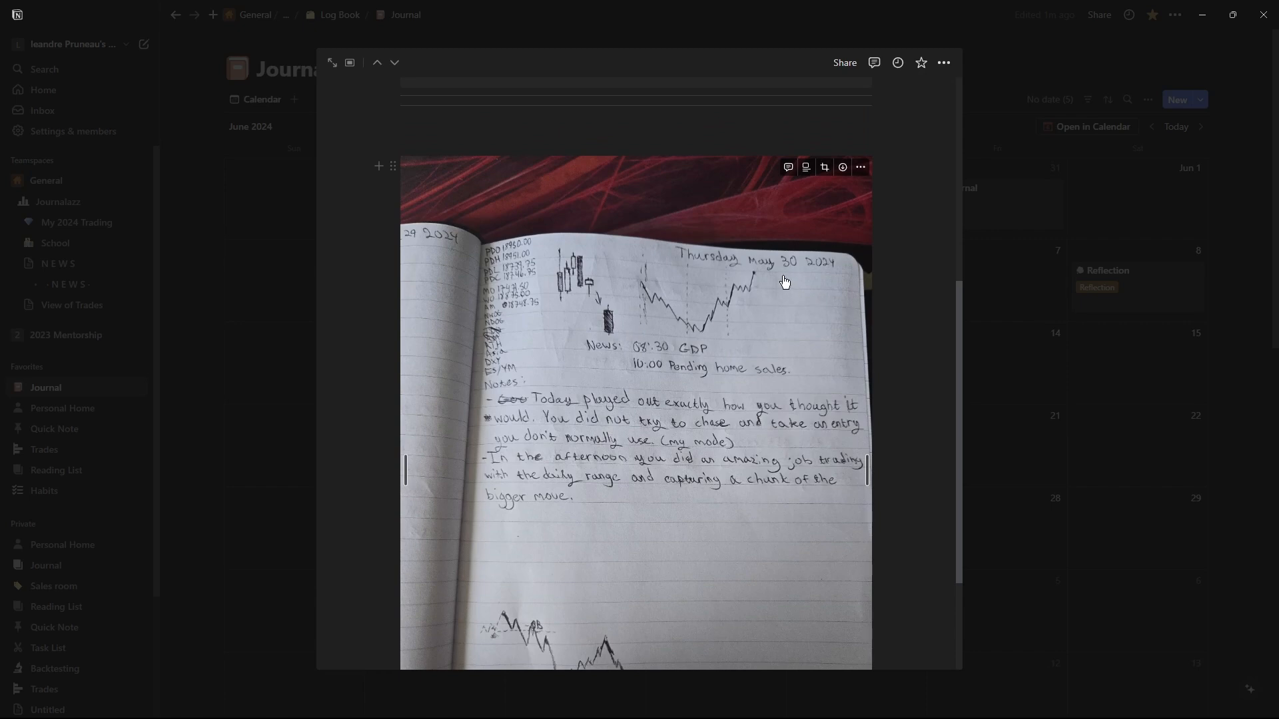
pyautogui.scroll(2, 832, 379)
pyautogui.scroll(-5, 828, 394)
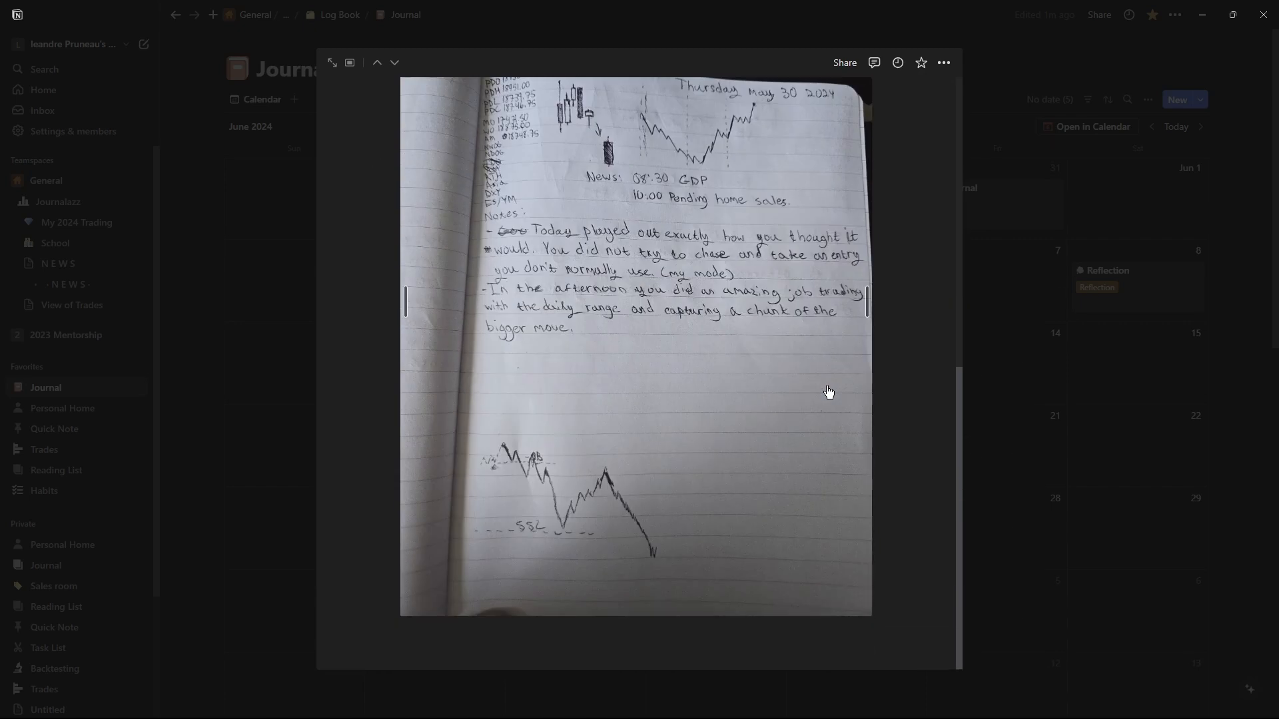
pyautogui.scroll(6, 590, 331)
# Delete the empty line above the notebook image in the May 30 entry.
pyautogui.click(518, 353)
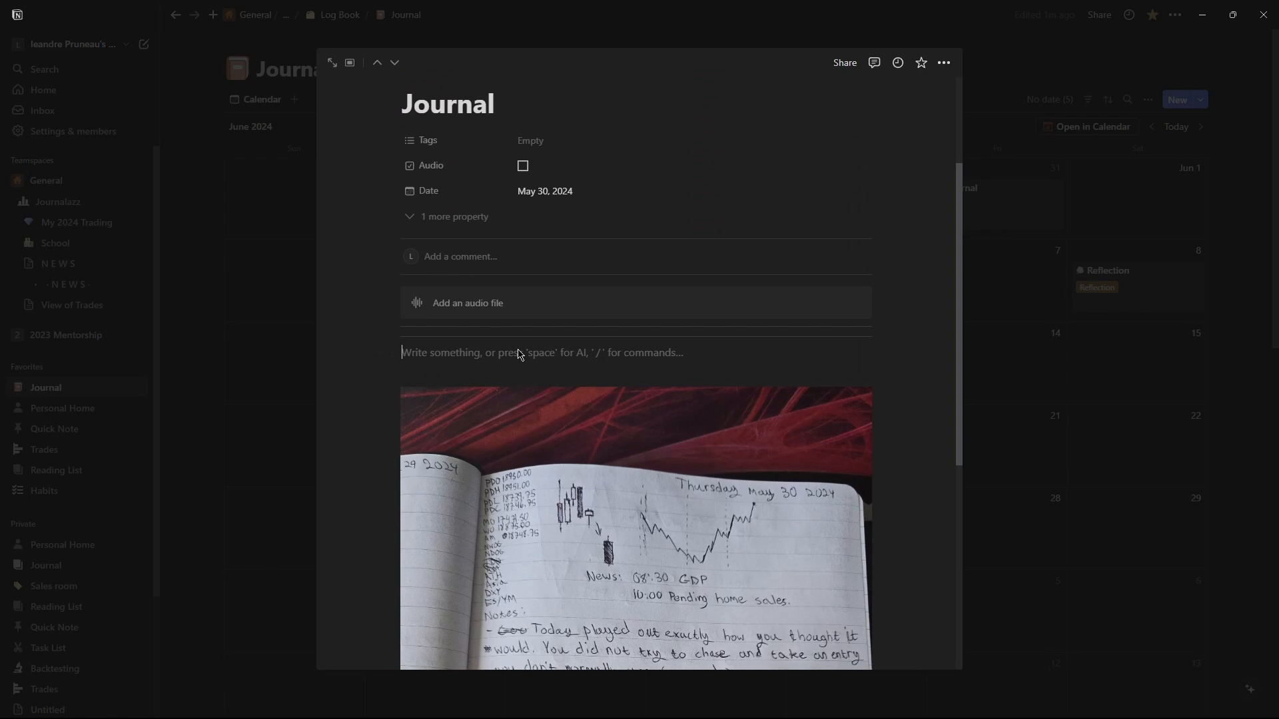
pyautogui.press('BackSpace')
pyautogui.click(519, 352)
pyautogui.press('BackSpace')
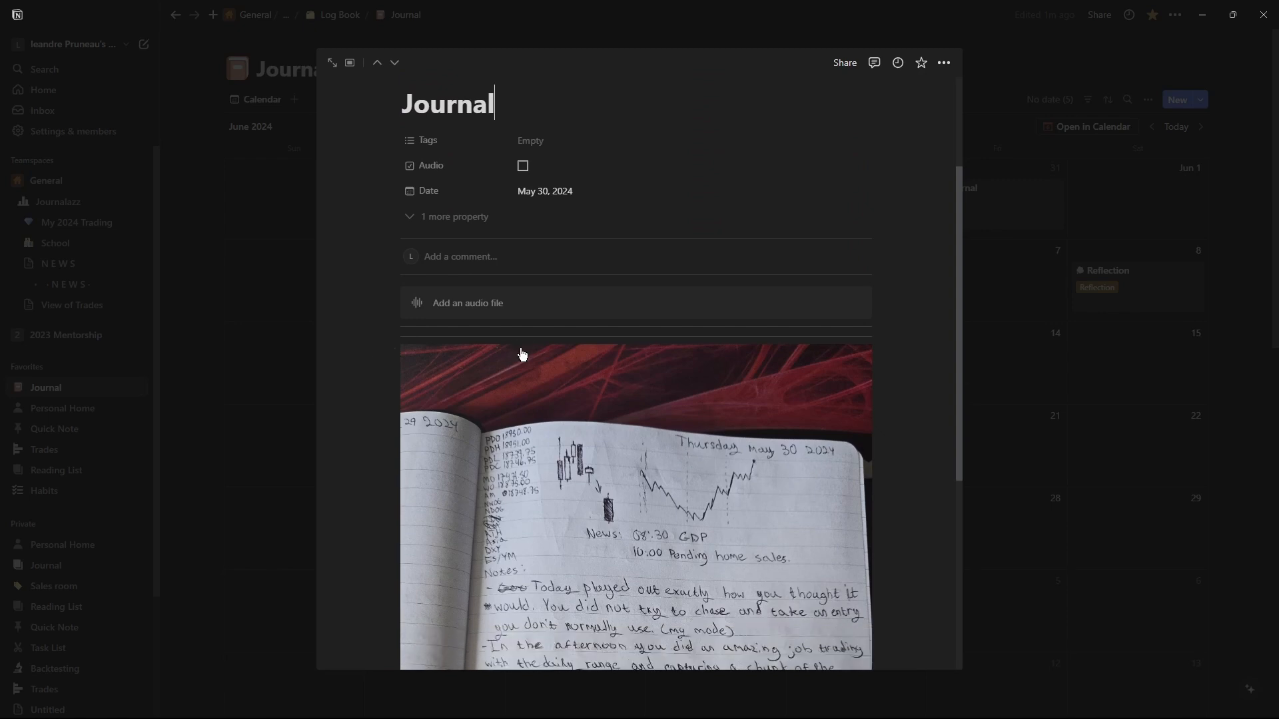
# Close the entry and delete the Reflection entry on June 8 from the Journal calendar.
pyautogui.click(1138, 443)
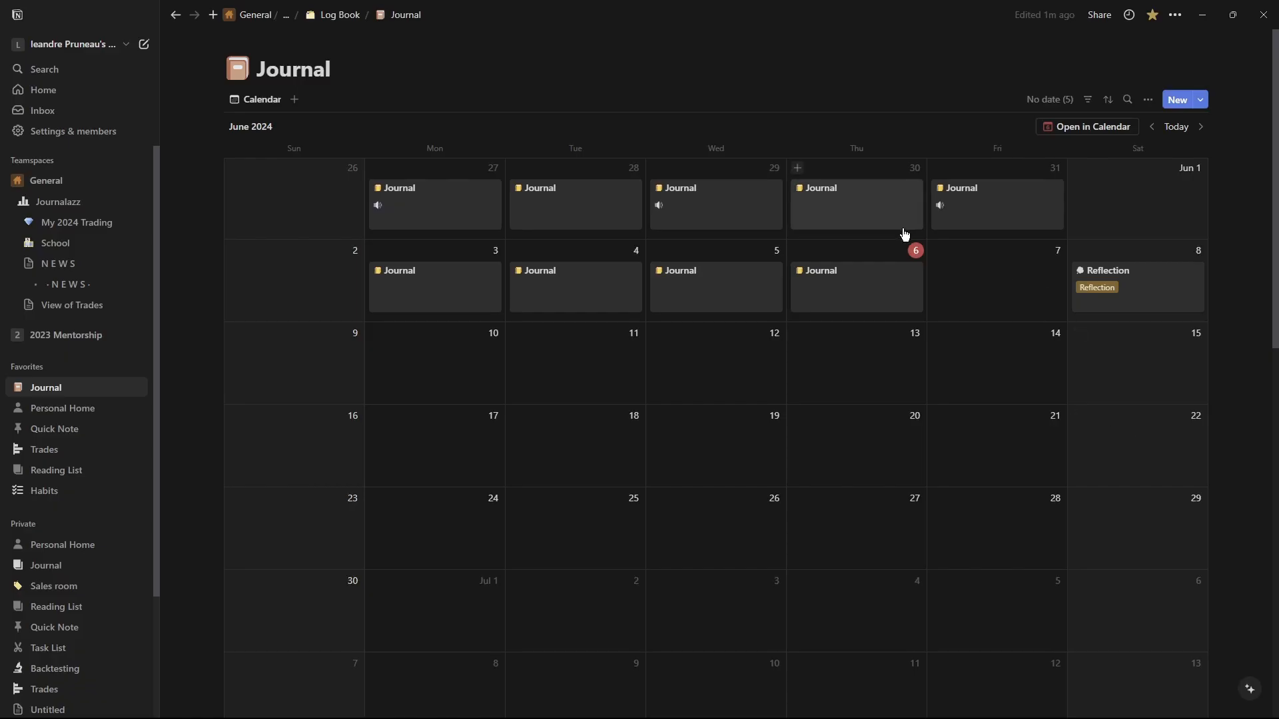
pyautogui.rightClick(1122, 291)
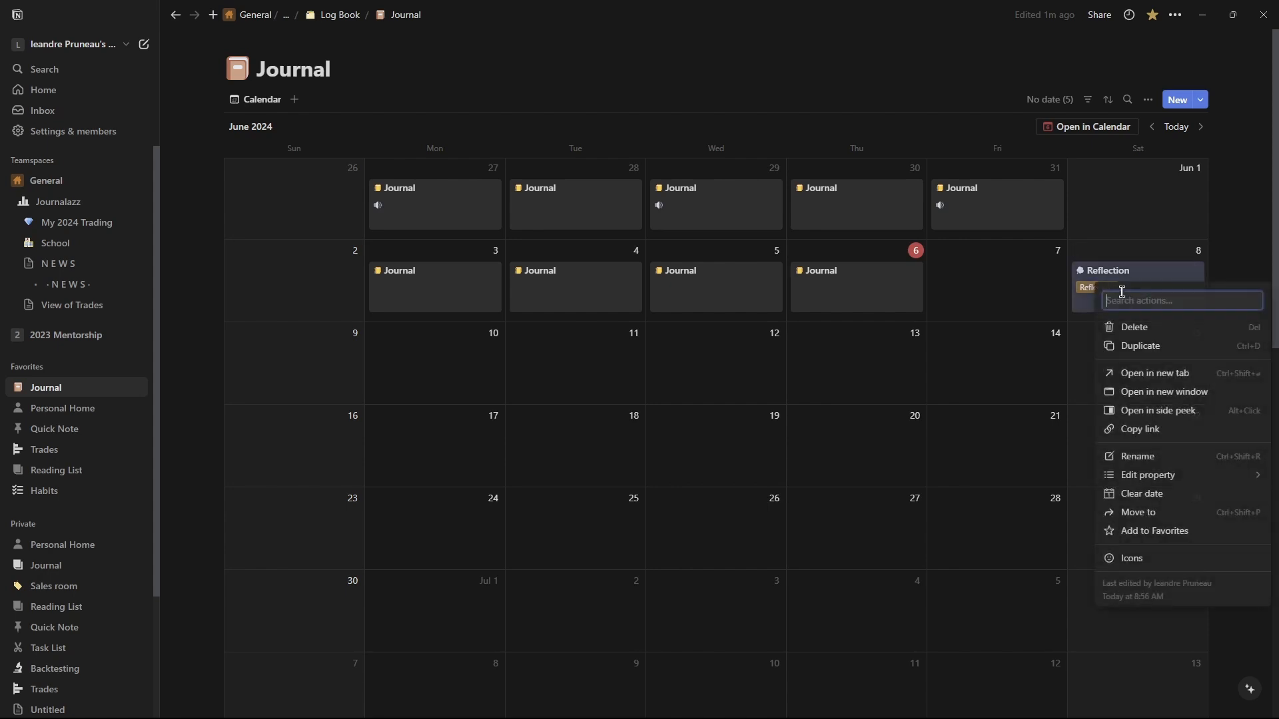
pyautogui.click(1124, 328)
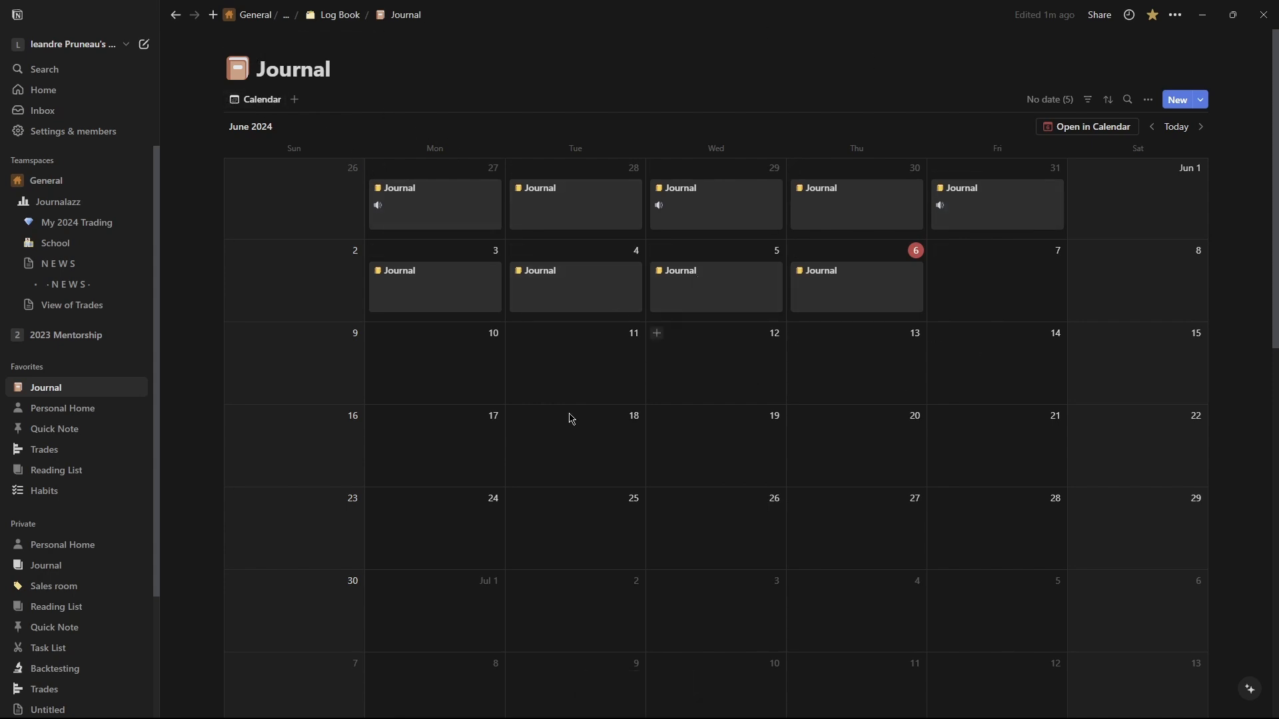
# On the May '24 page, add a linked table view of the Journal database below the Trades calendar.
pyautogui.click(314, 18)
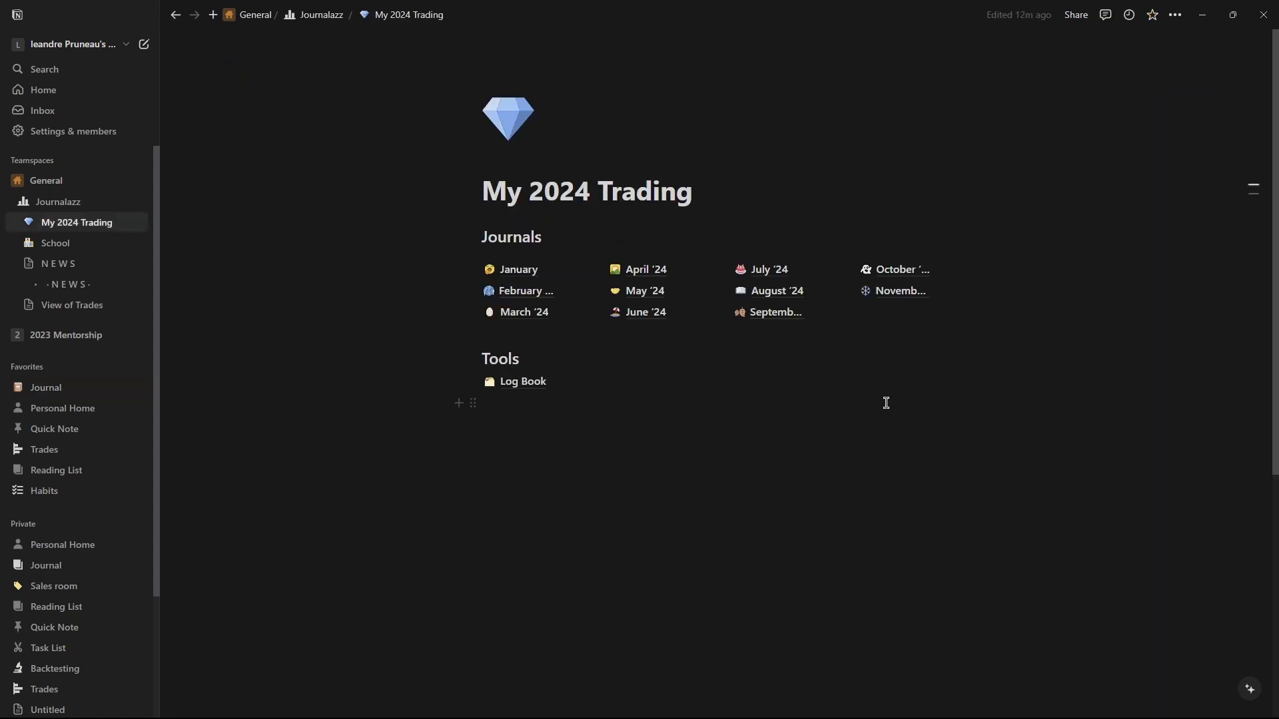
pyautogui.click(536, 481)
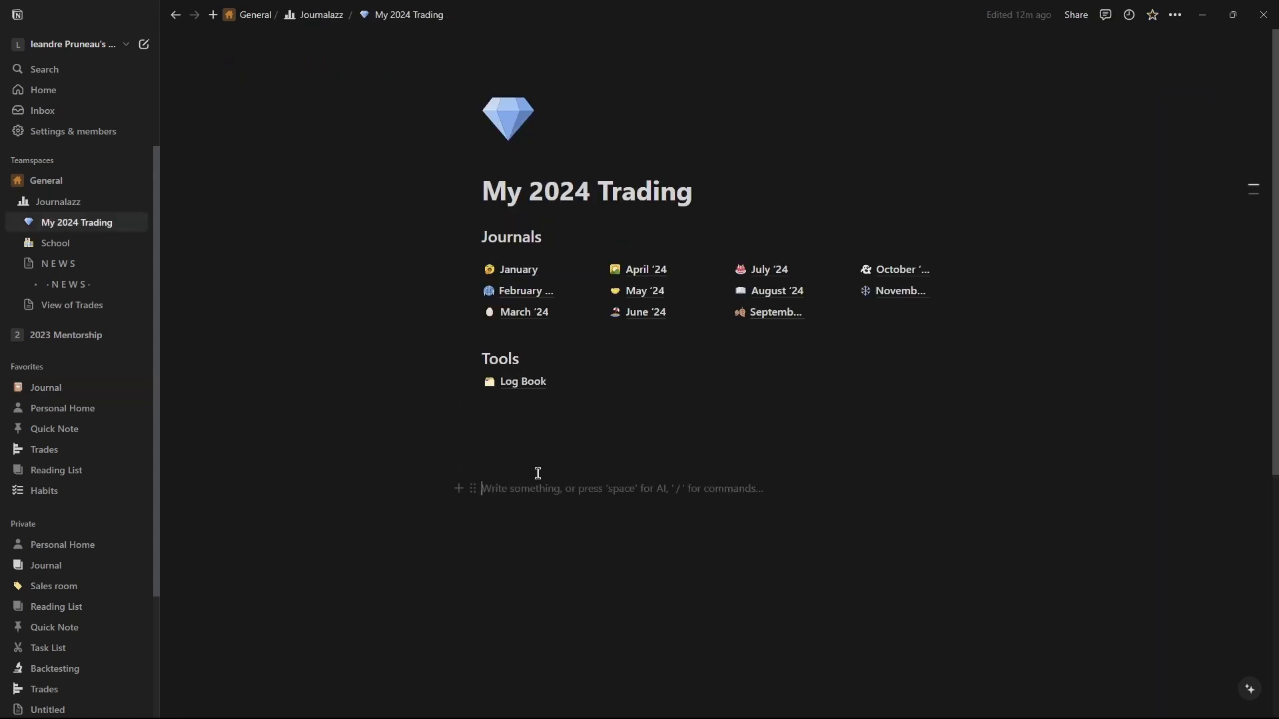
pyautogui.click(510, 270)
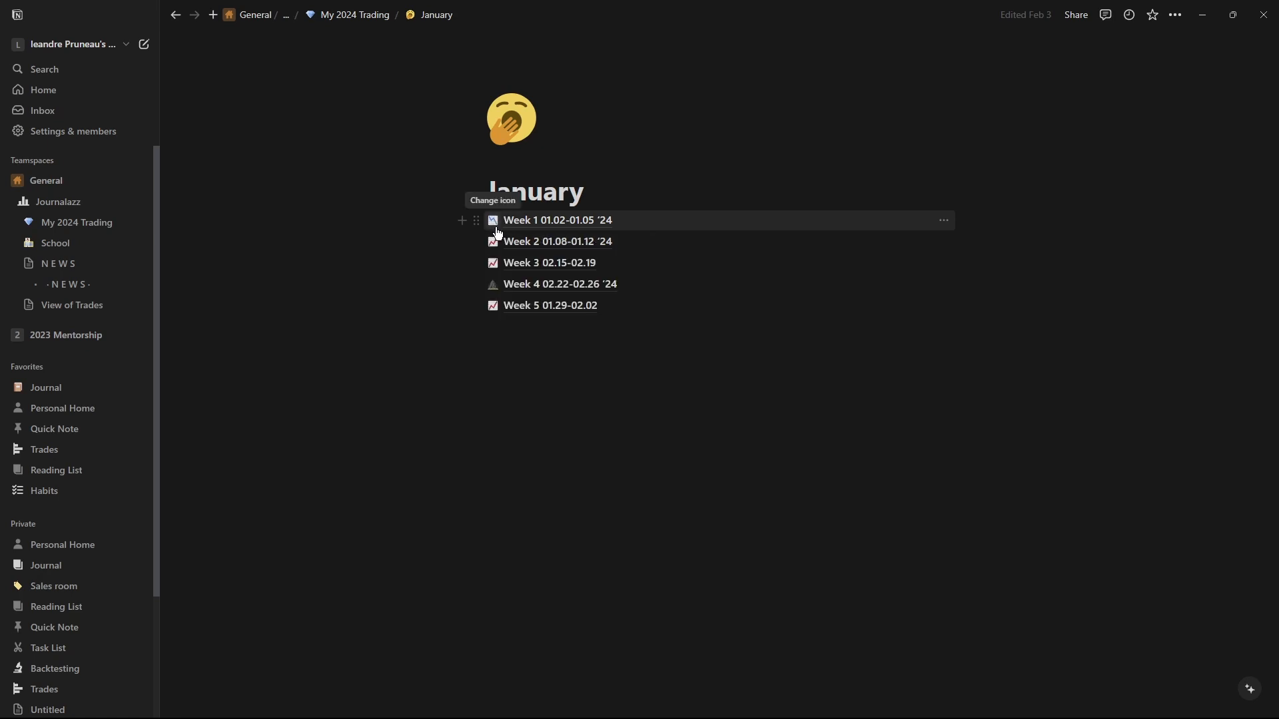
pyautogui.click(300, 19)
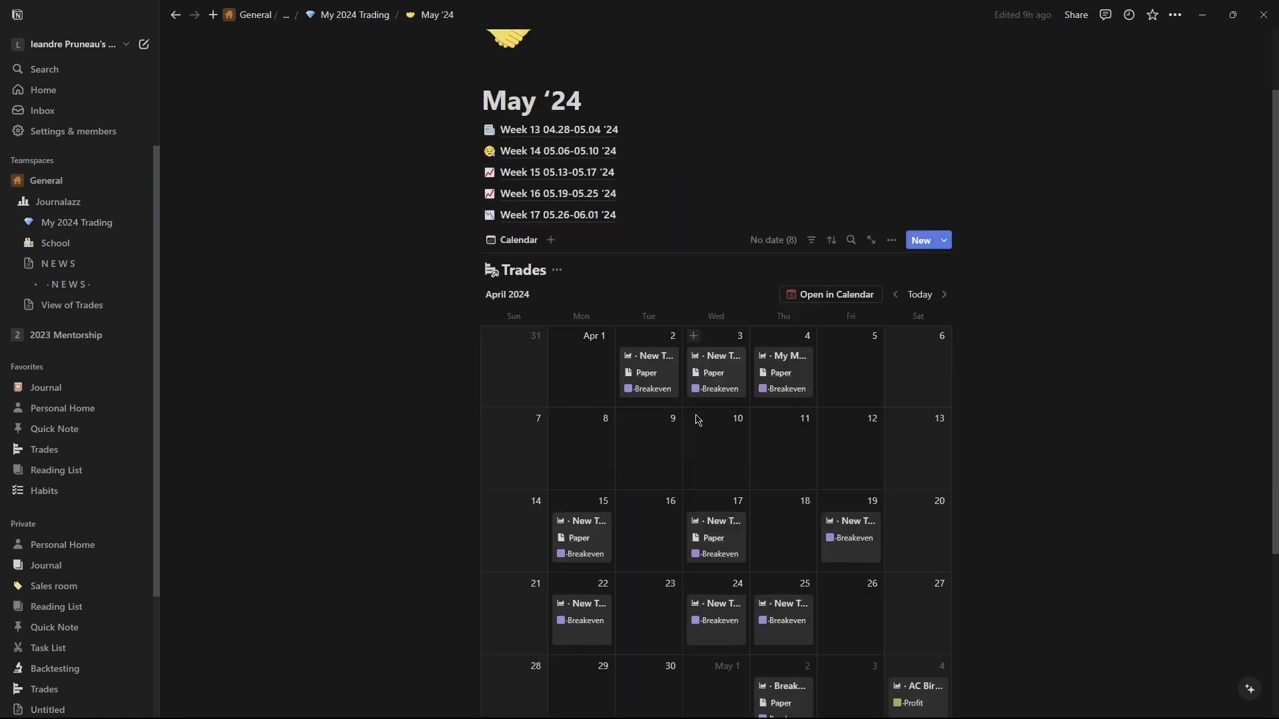
pyautogui.scroll(-2, 697, 420)
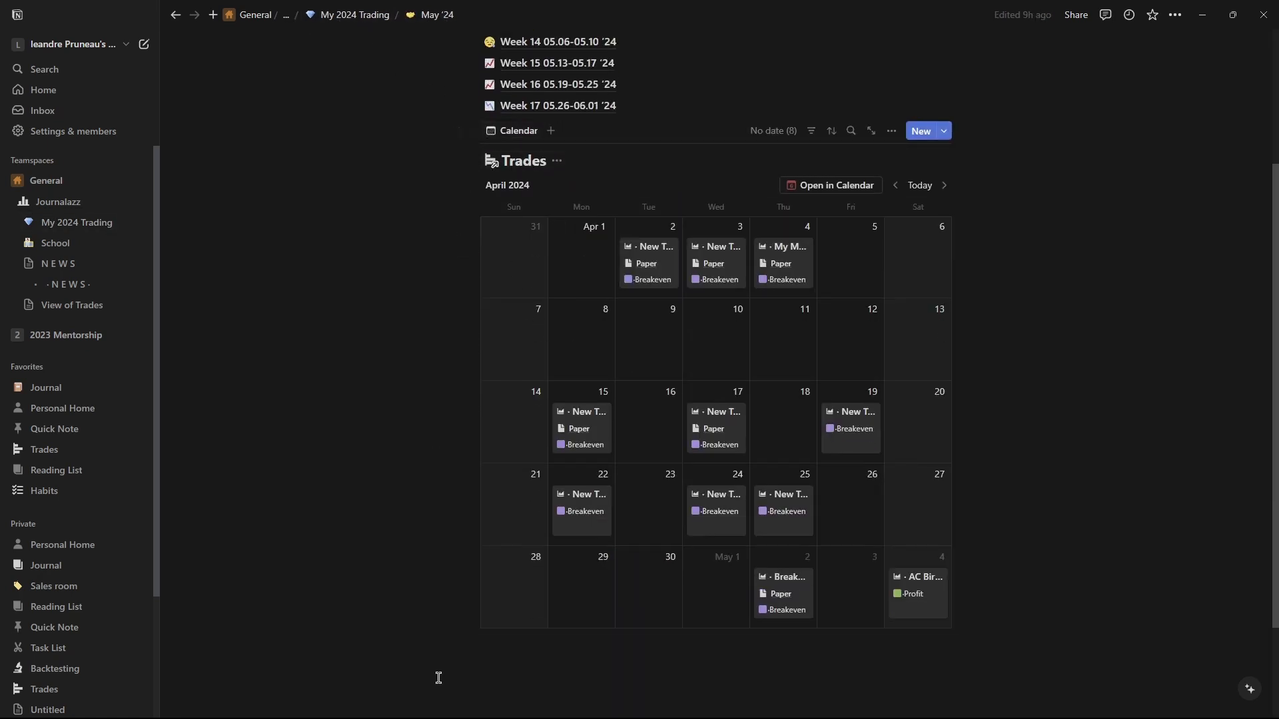
pyautogui.click(497, 659)
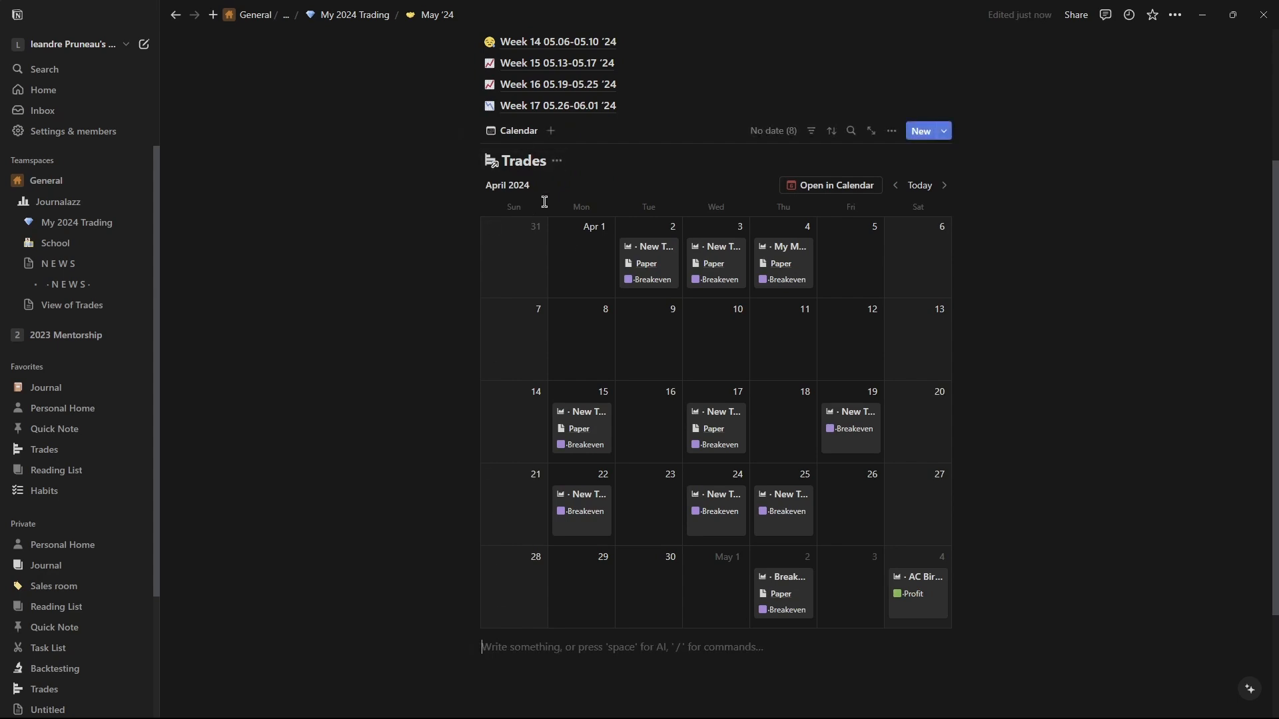
pyautogui.write('/l')
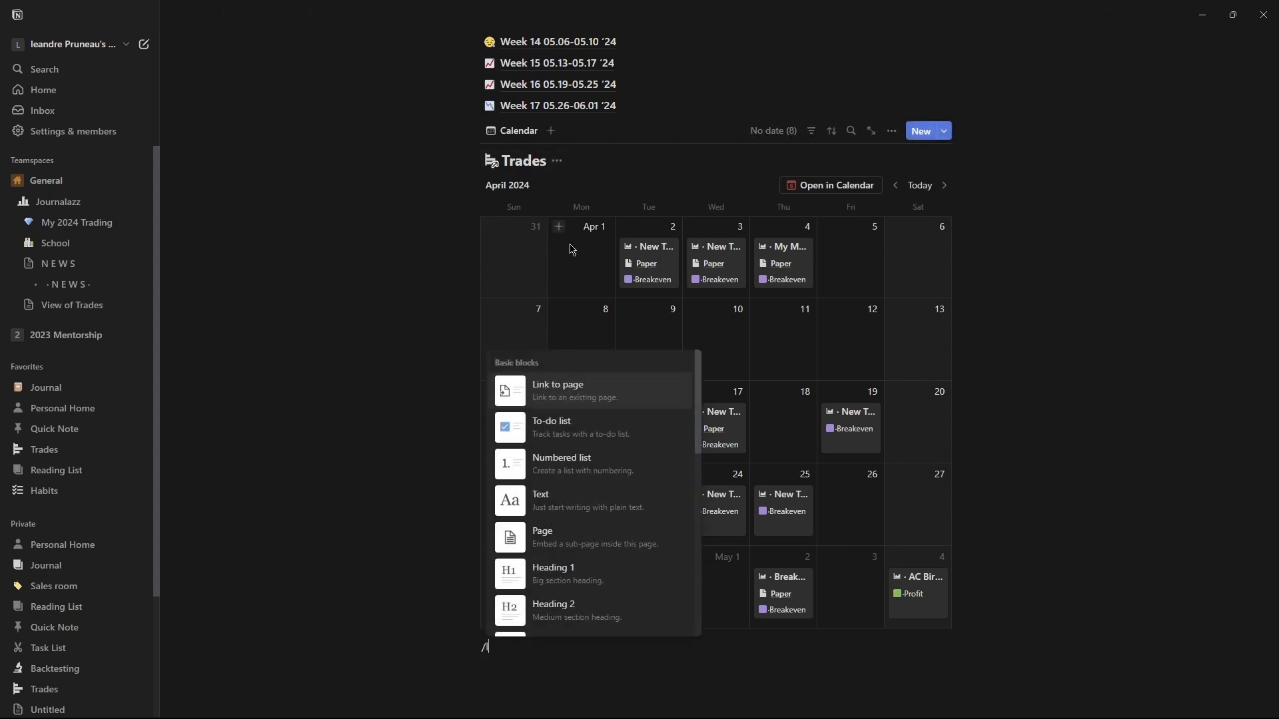
pyautogui.write('ink to')
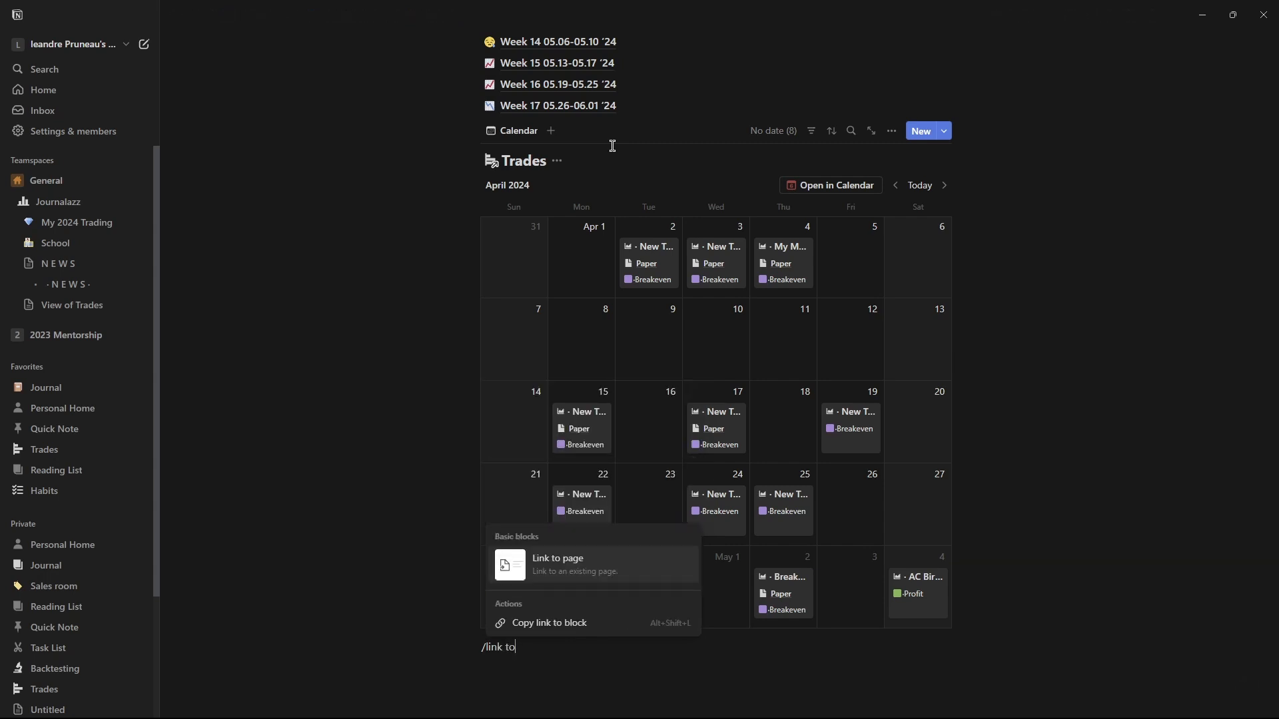
pyautogui.press('BackSpace')
pyautogui.press('BackSpace')
pyautogui.press('BackSpace')
pyautogui.press('BackSpace')
pyautogui.press('BackSpace')
pyautogui.press('BackSpace')
pyautogui.press('BackSpace')
pyautogui.write('data')
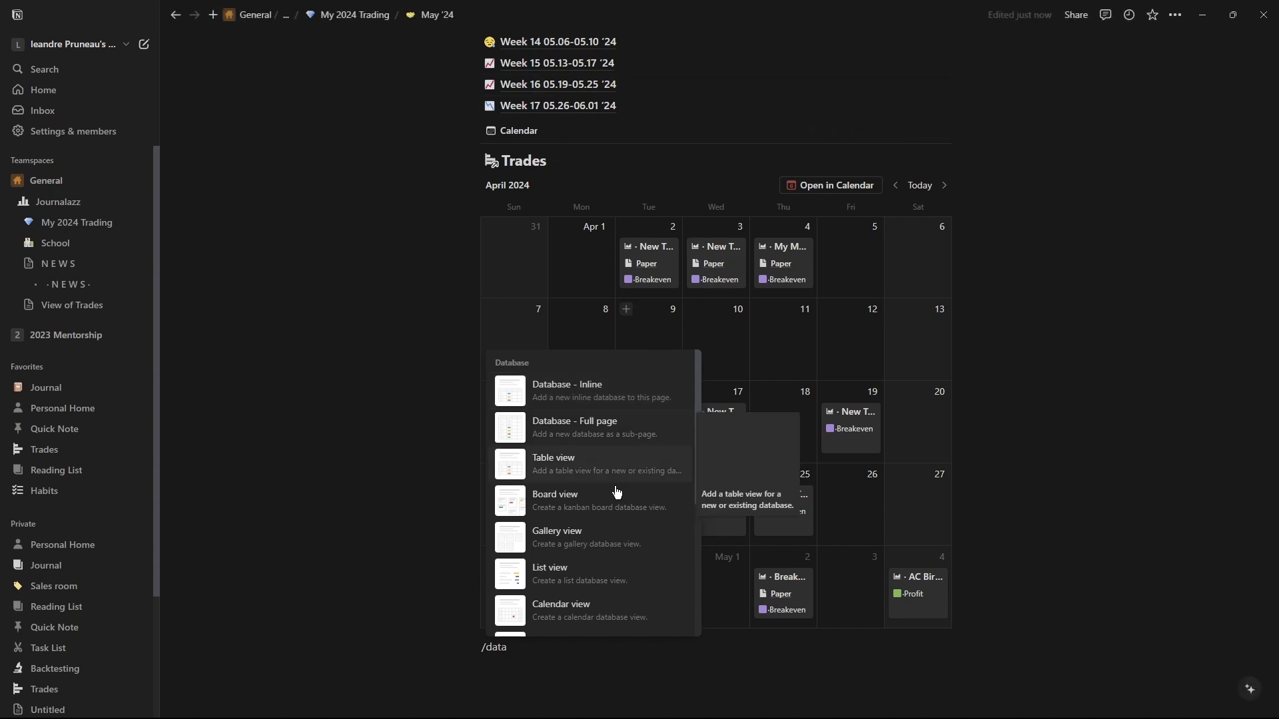
pyautogui.scroll(-3, 599, 506)
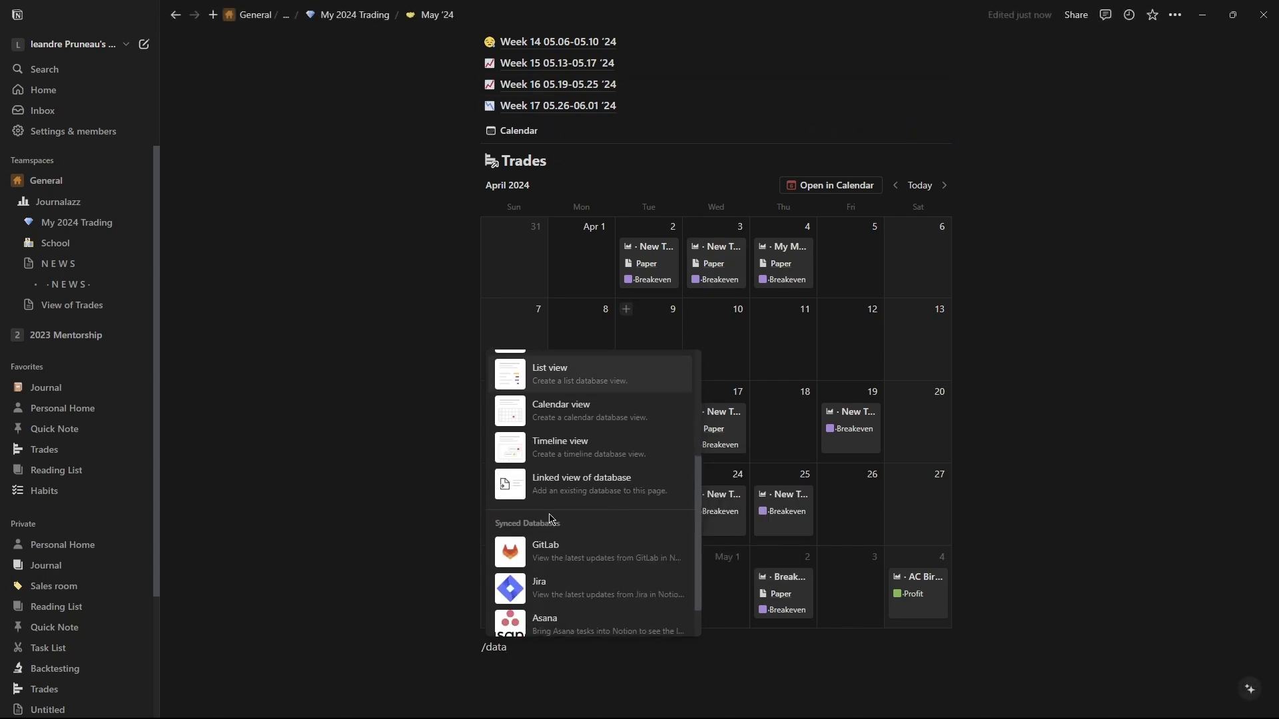
pyautogui.click(597, 491)
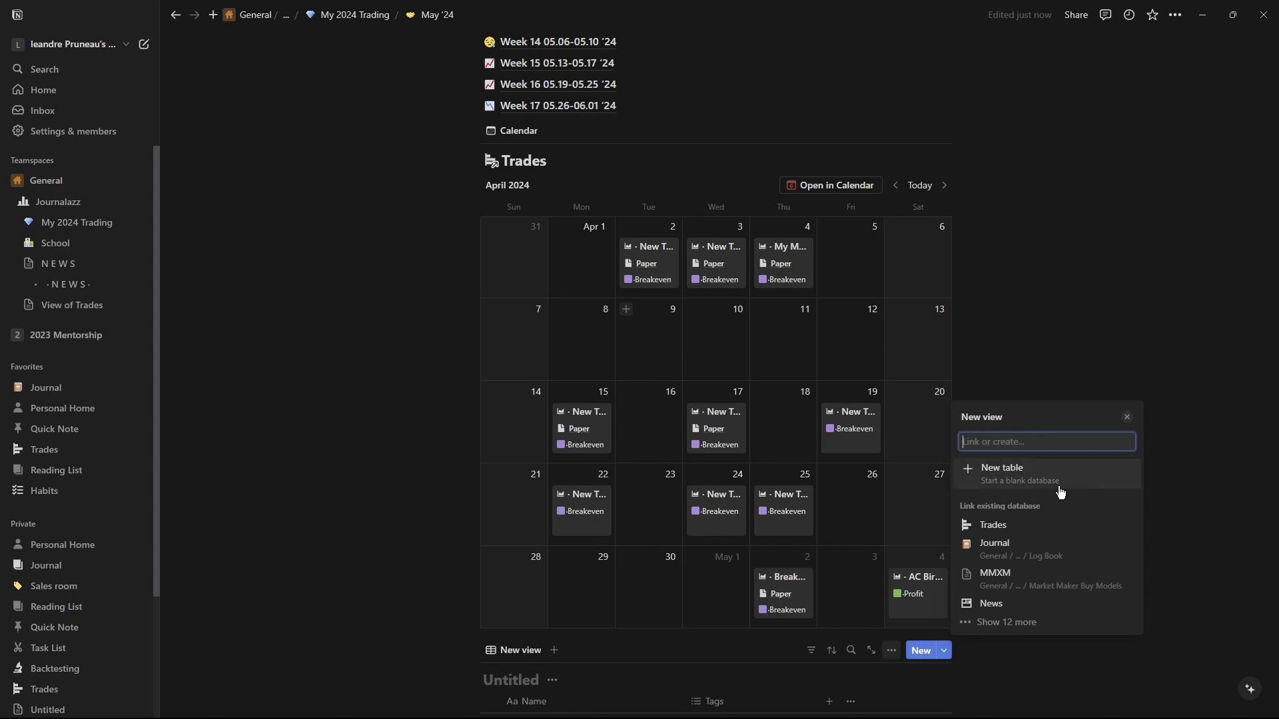
pyautogui.click(998, 545)
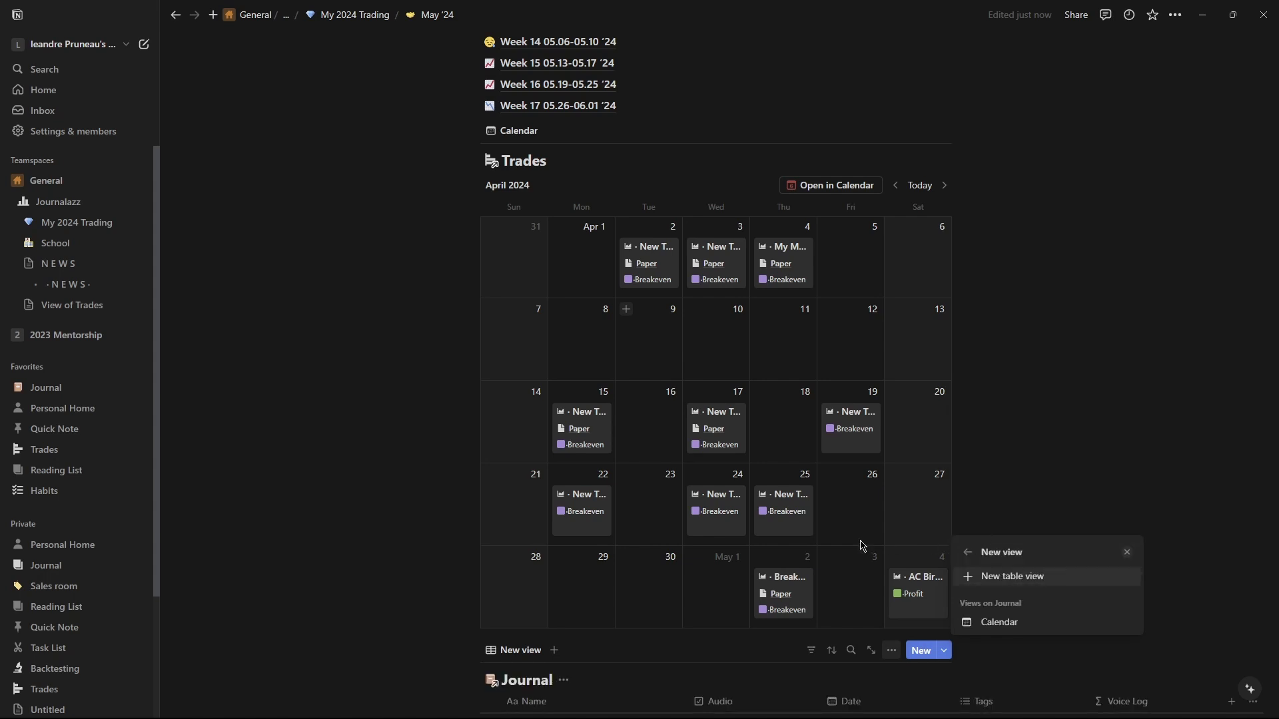
pyautogui.click(458, 613)
pyautogui.scroll(-6, 618, 656)
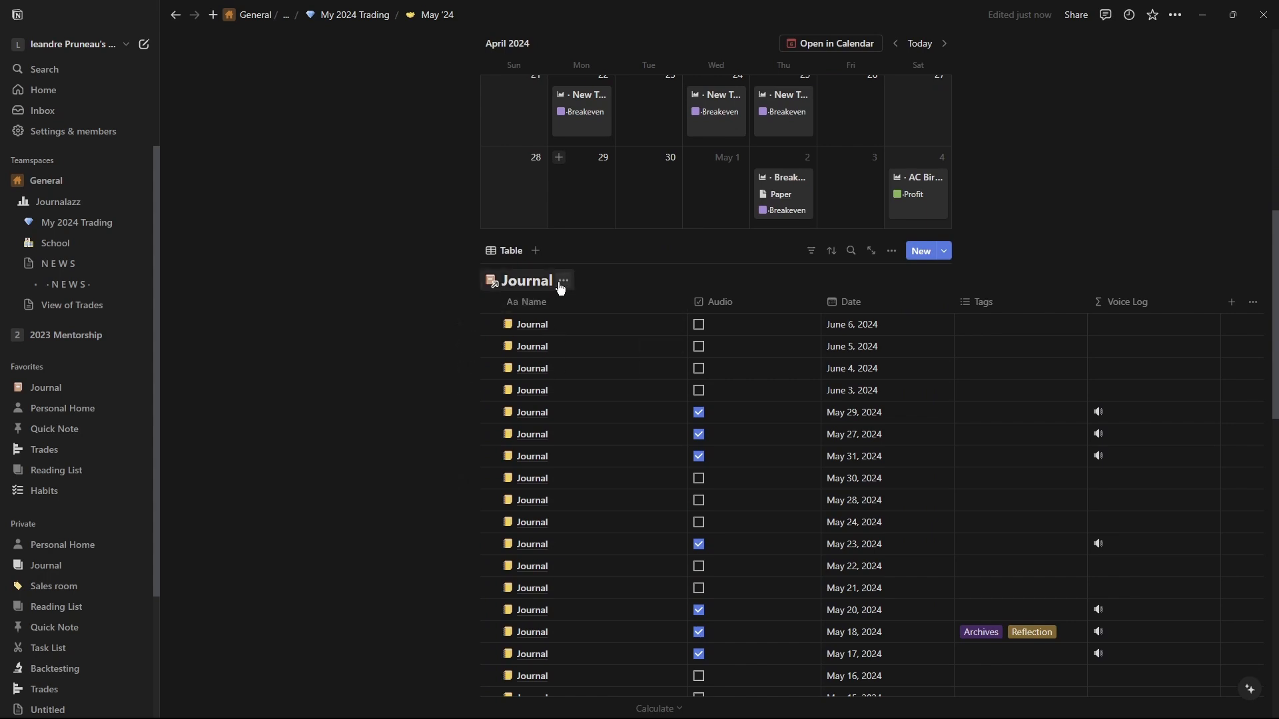
# Switch the linked Journal view's layout to Calendar.
pyautogui.click(501, 251)
pyautogui.click(522, 294)
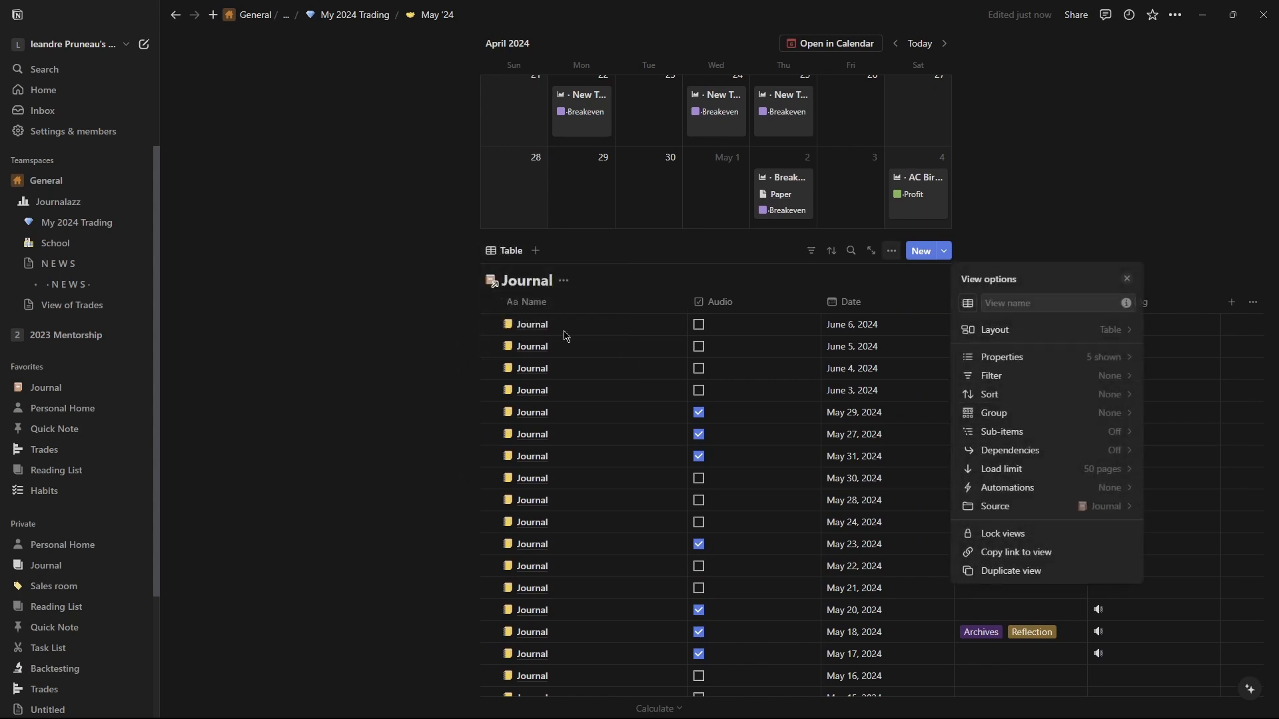
pyautogui.click(1009, 330)
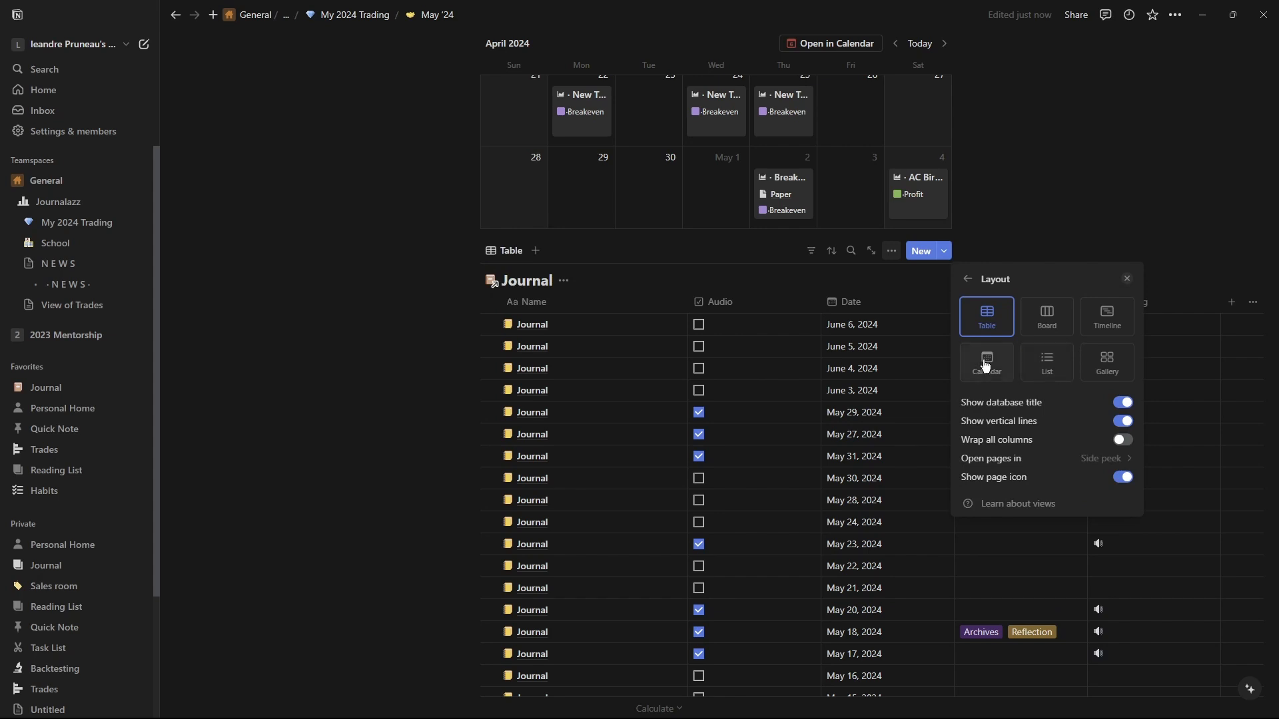
pyautogui.click(993, 363)
pyautogui.click(327, 426)
# Delete the linked Journal calendar view from the May '24 page.
pyautogui.scroll(3, 791, 477)
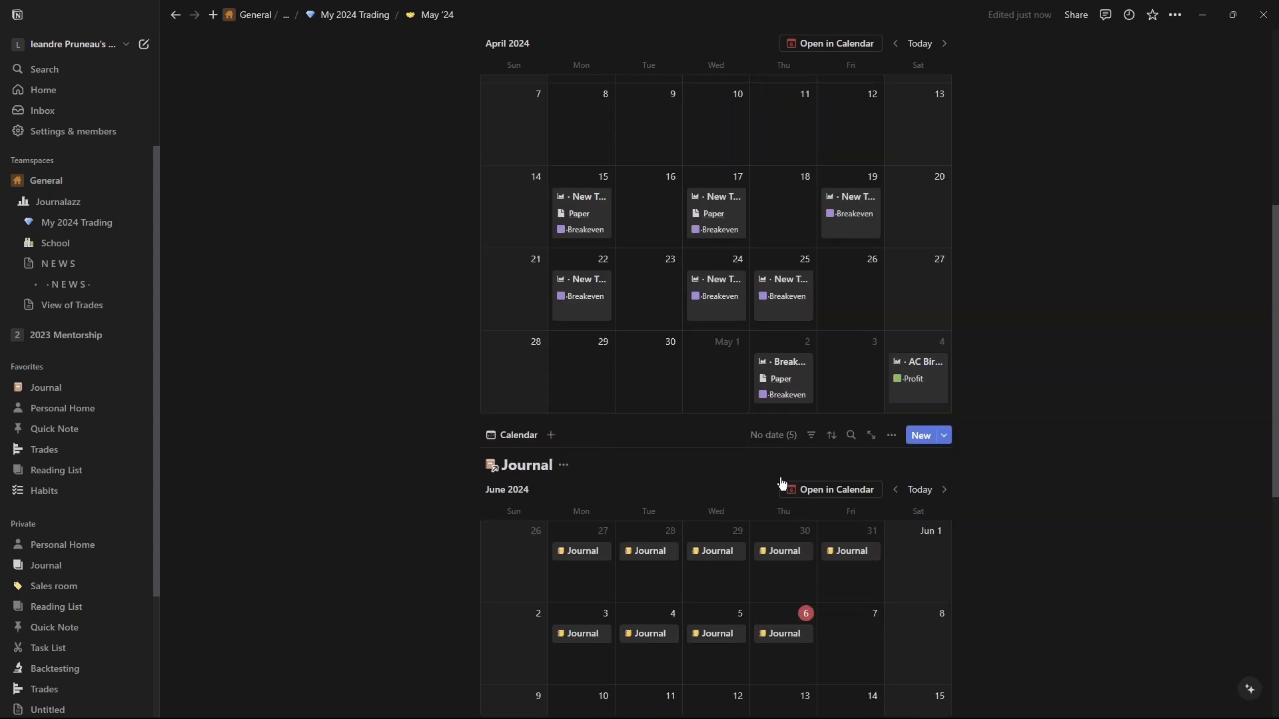
pyautogui.scroll(-2, 780, 477)
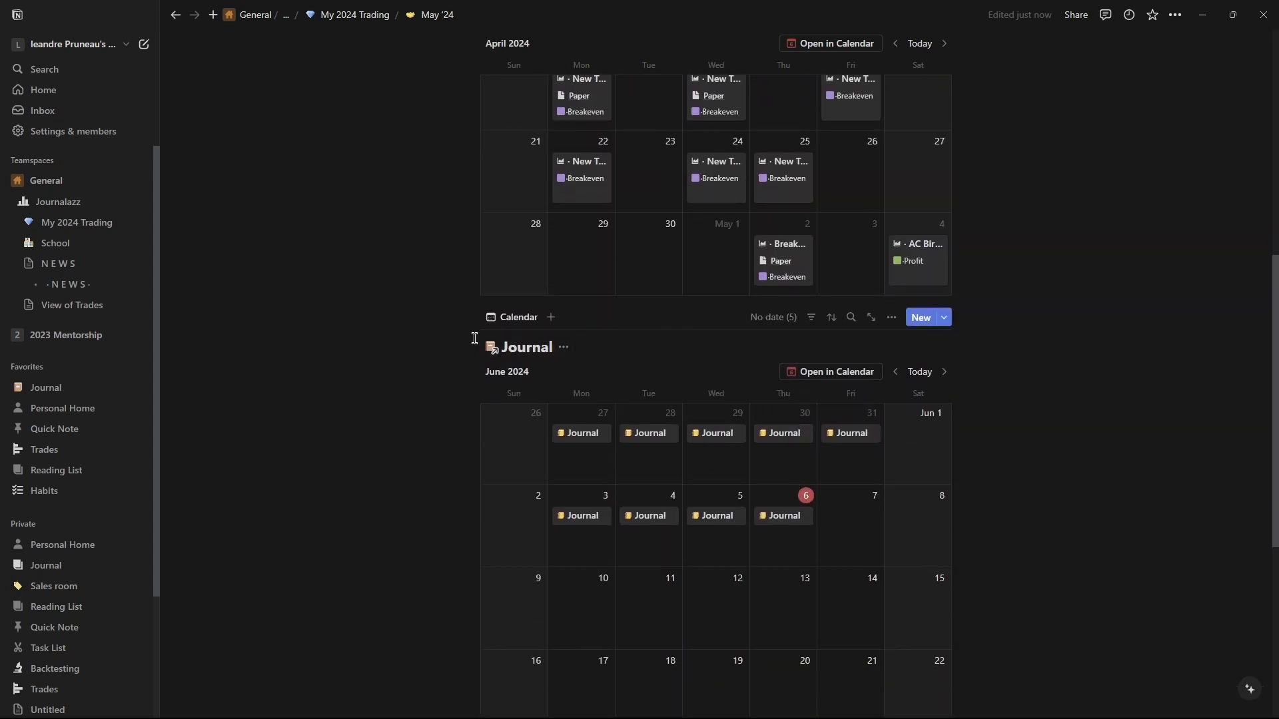
pyautogui.scroll(3, 476, 360)
pyautogui.click(472, 517)
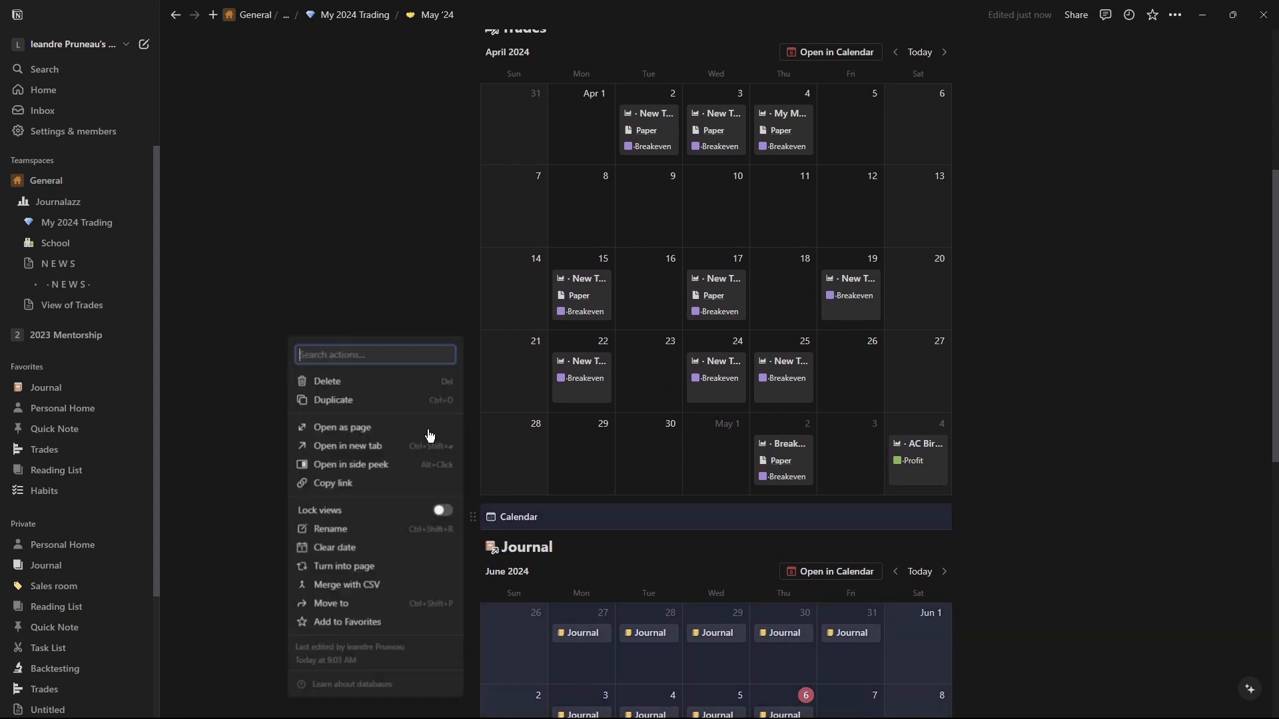
pyautogui.click(346, 381)
# Browse the Trades calendar, moving ahead to June 2024 and back to May 2024.
pyautogui.scroll(5, 469, 559)
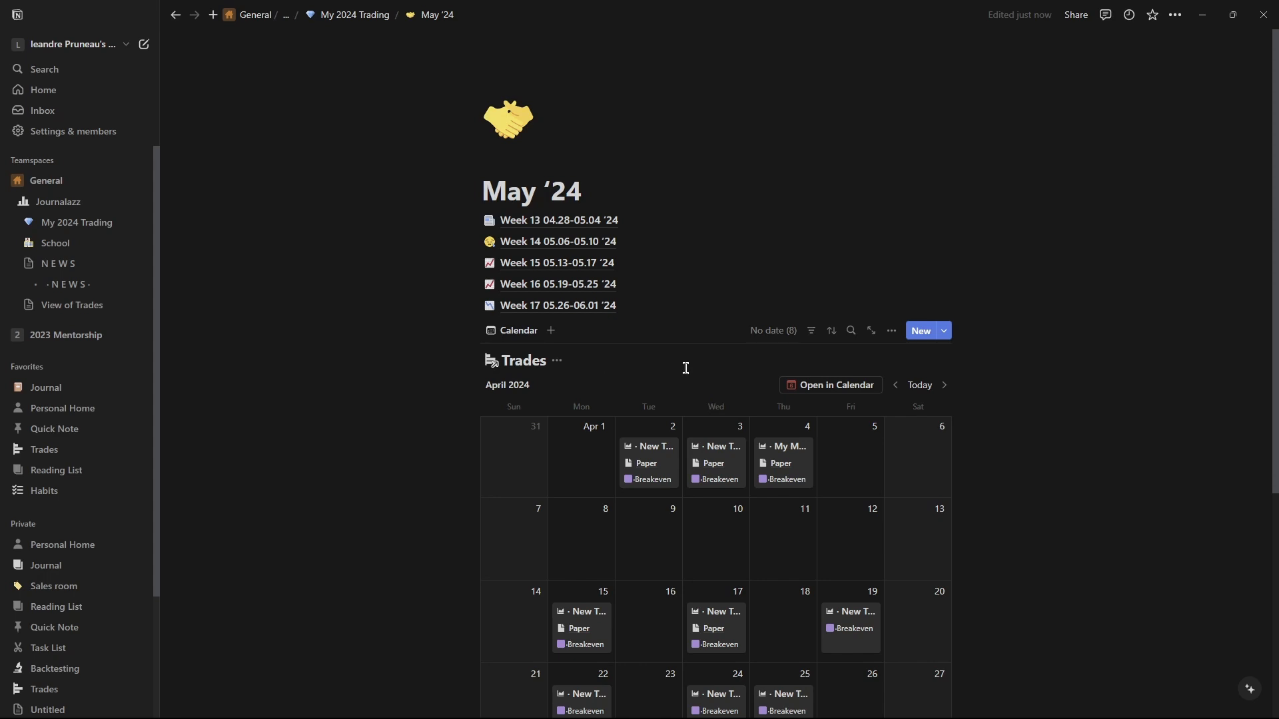
pyautogui.click(945, 386)
pyautogui.click(944, 387)
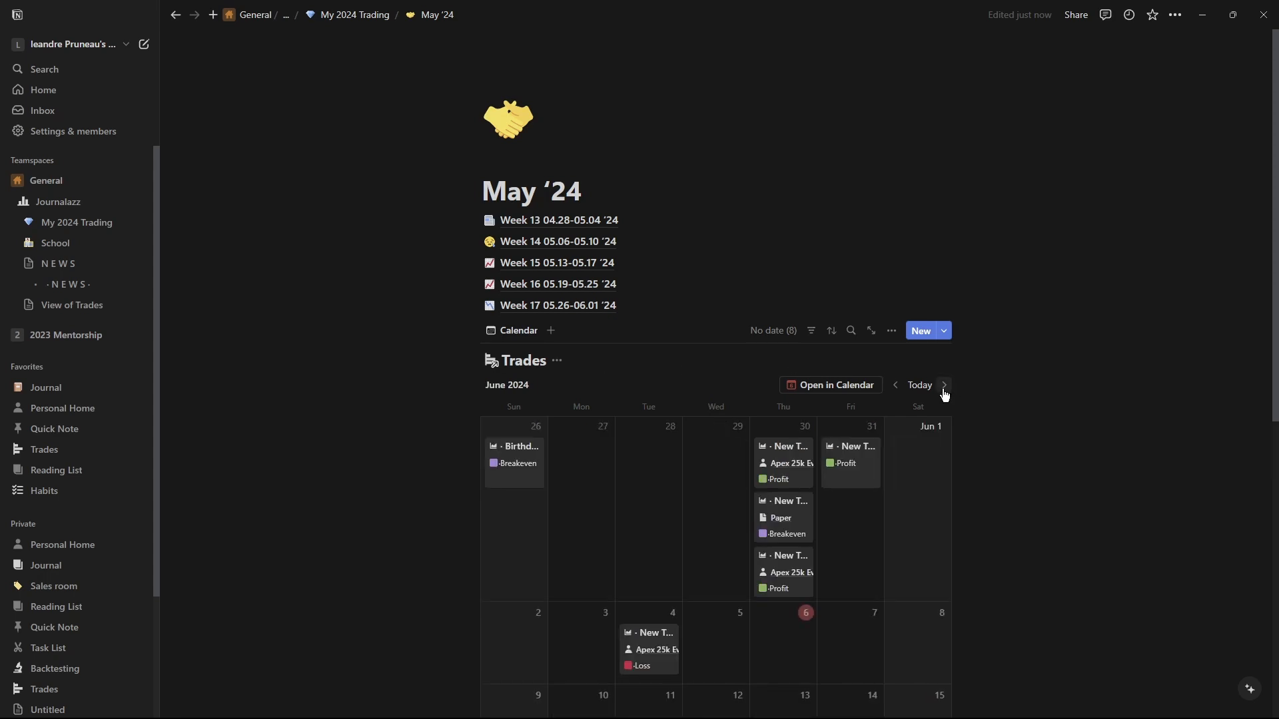
pyautogui.scroll(-3, 919, 399)
pyautogui.scroll(3, 666, 300)
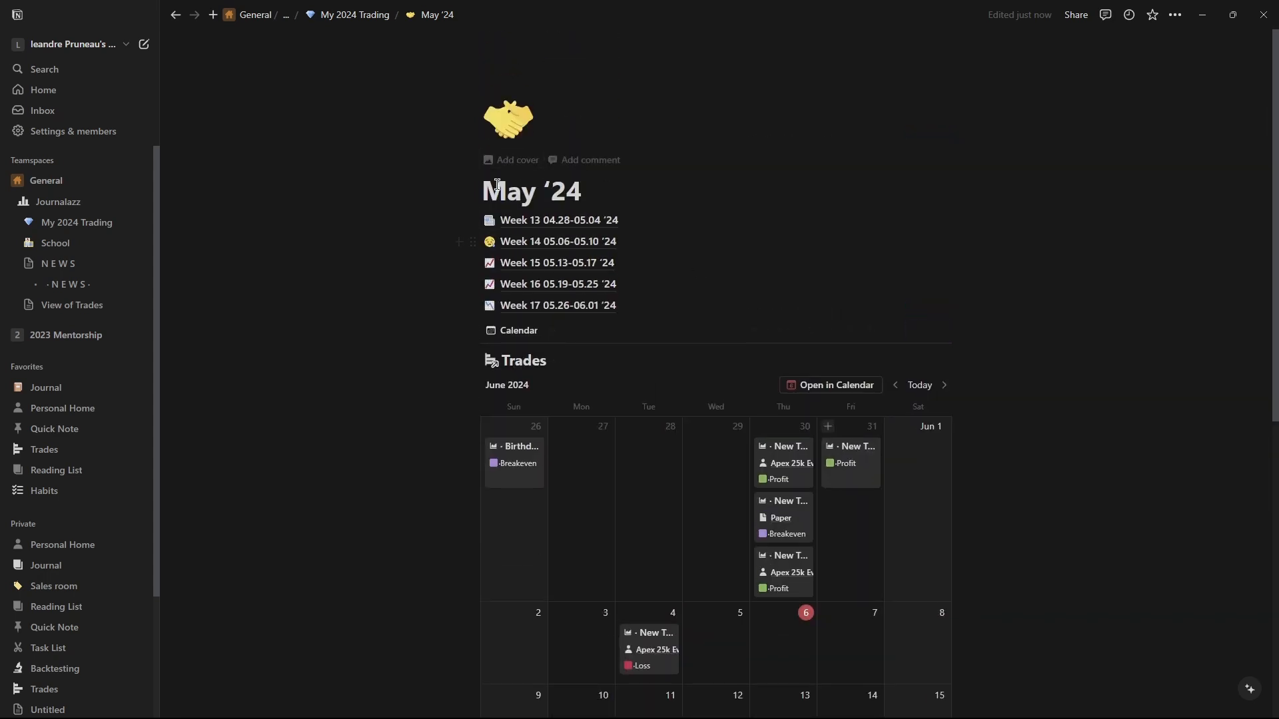
pyautogui.click(896, 385)
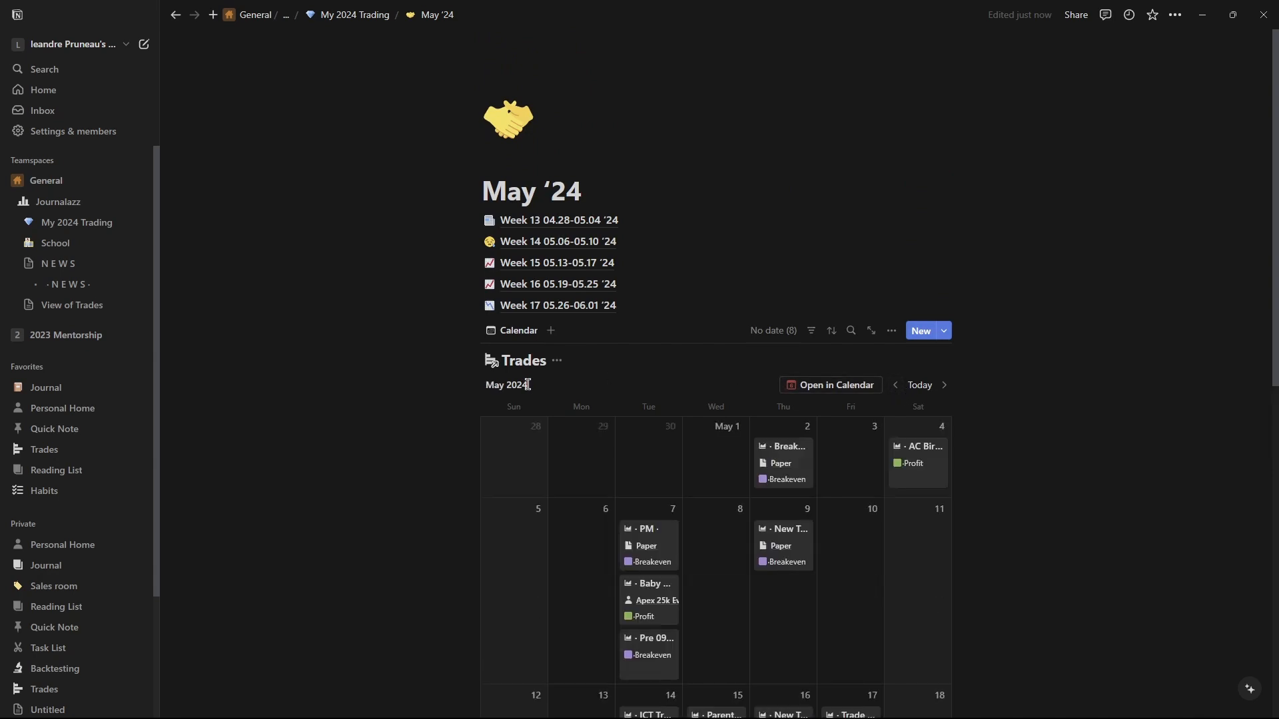
pyautogui.scroll(-3, 675, 396)
pyautogui.scroll(-5, 675, 396)
pyautogui.scroll(5, 677, 398)
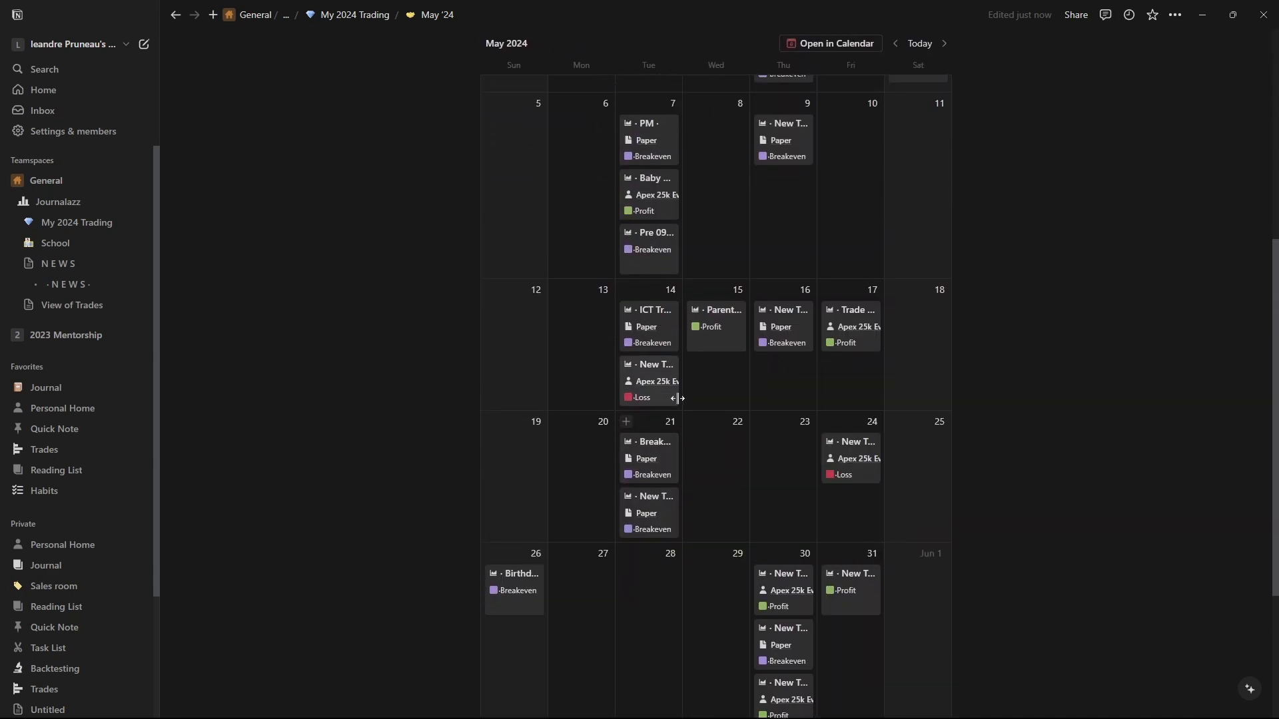
pyautogui.scroll(3, 676, 399)
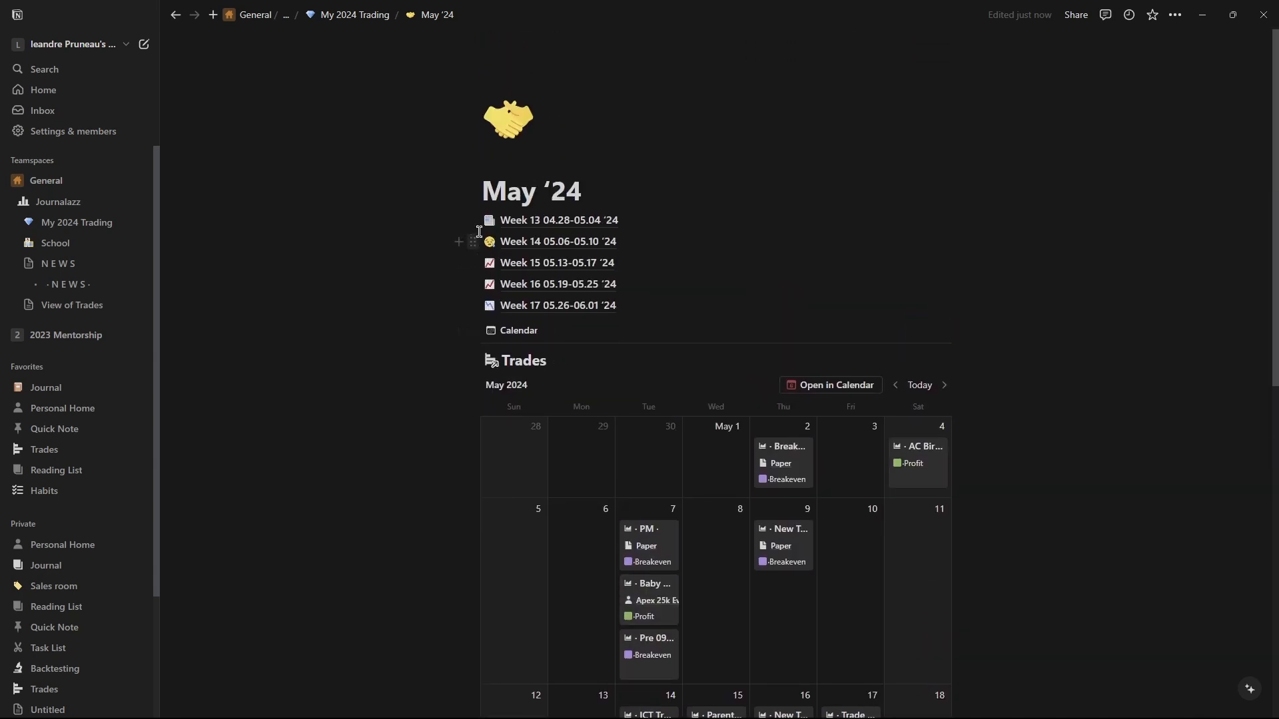
# Open the Week 13 04.28-05.04 '24 page from May '24, then its Monday 04.29.24 journal entry.
pyautogui.click(521, 230)
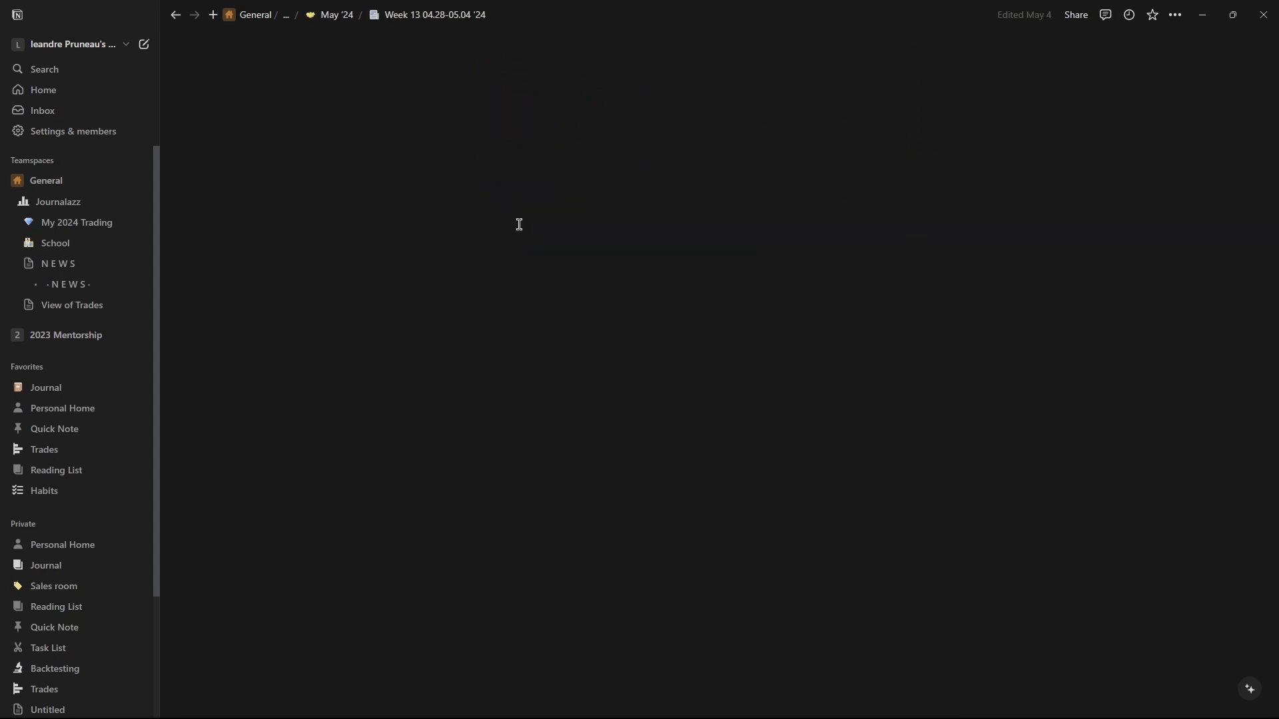
pyautogui.moveTo(514, 228)
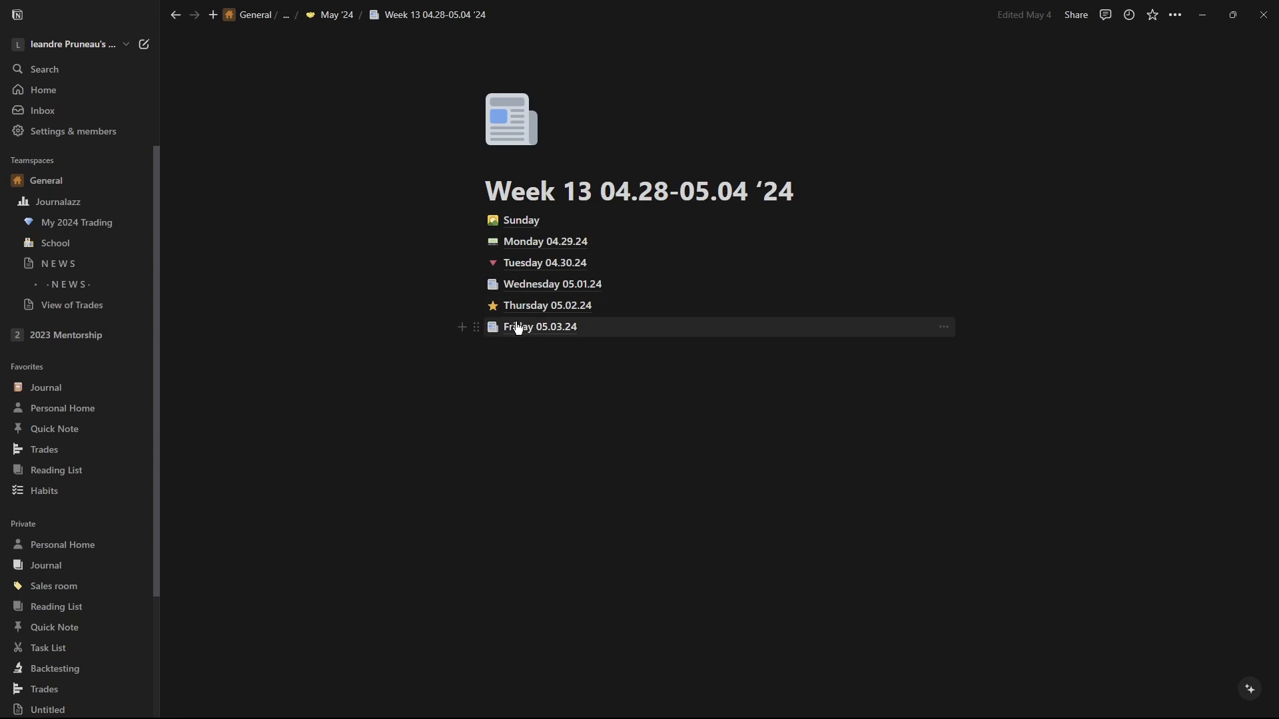
pyautogui.click(516, 241)
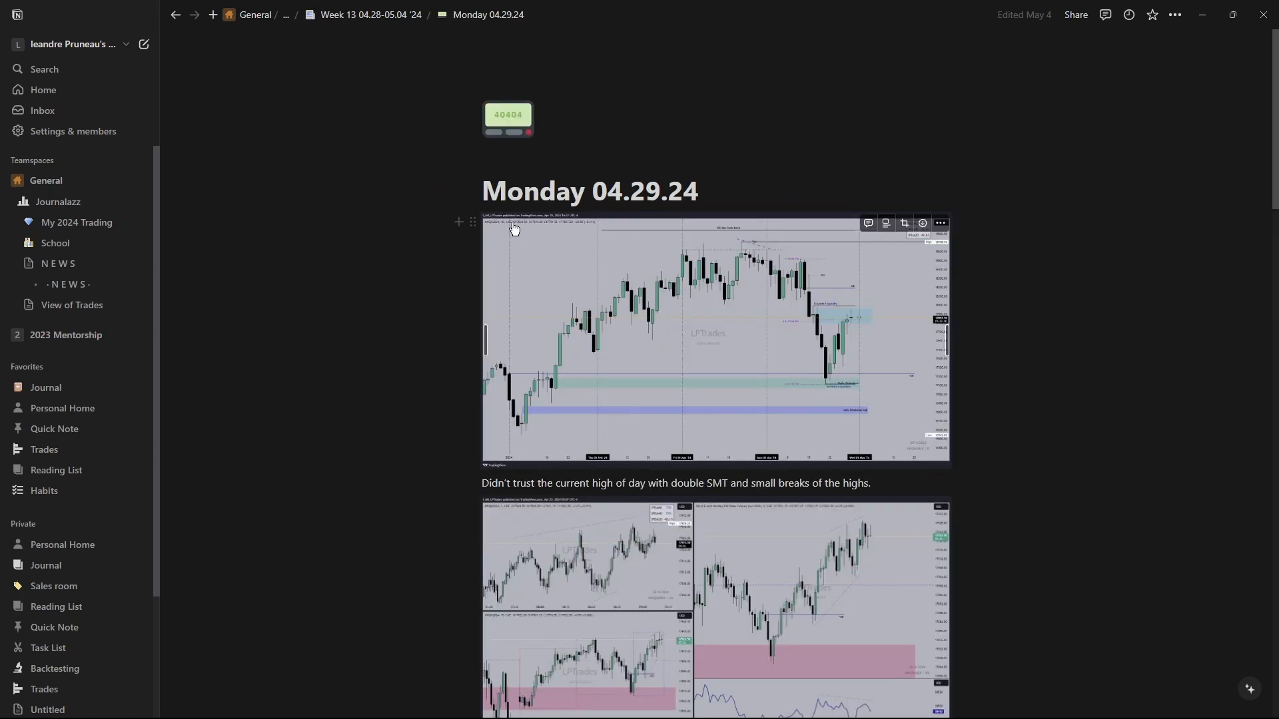
pyautogui.click(683, 215)
pyautogui.press('Return')
pyautogui.write('ko')
pyautogui.press('BackSpace')
pyautogui.press('BackSpace')
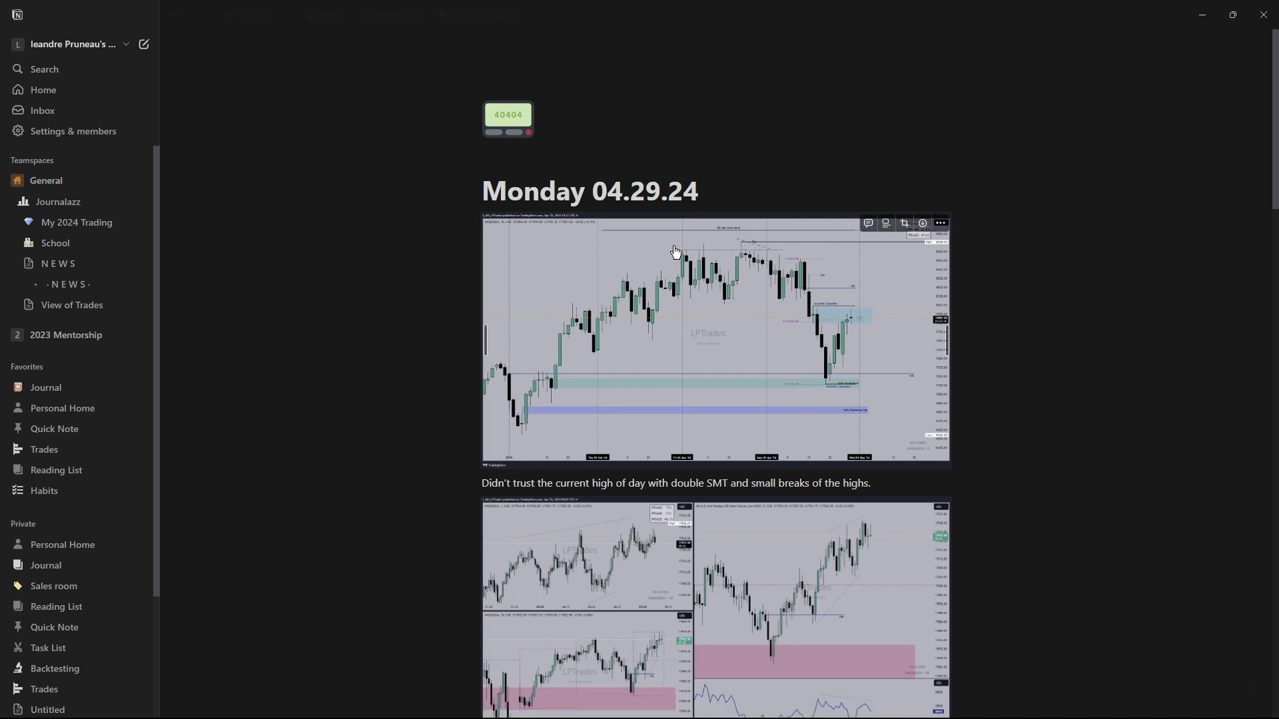
pyautogui.scroll(-1, 465, 188)
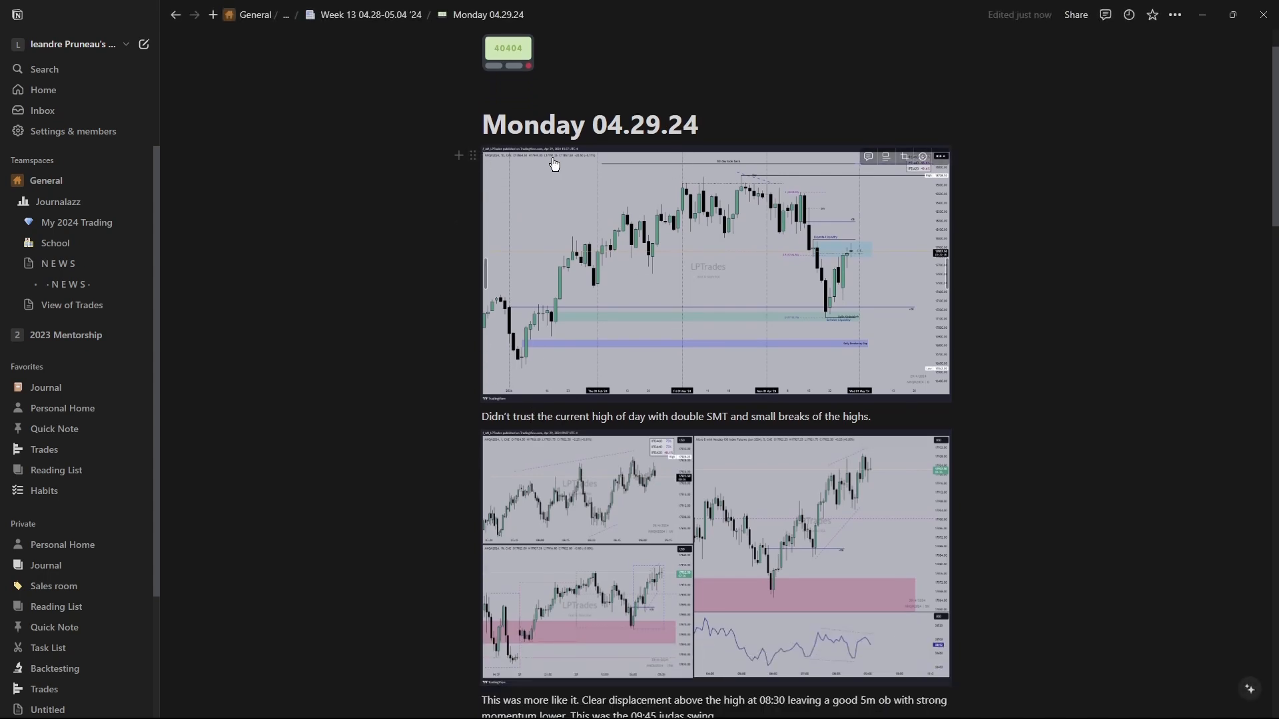
pyautogui.press('Return')
pyautogui.write('/ima')
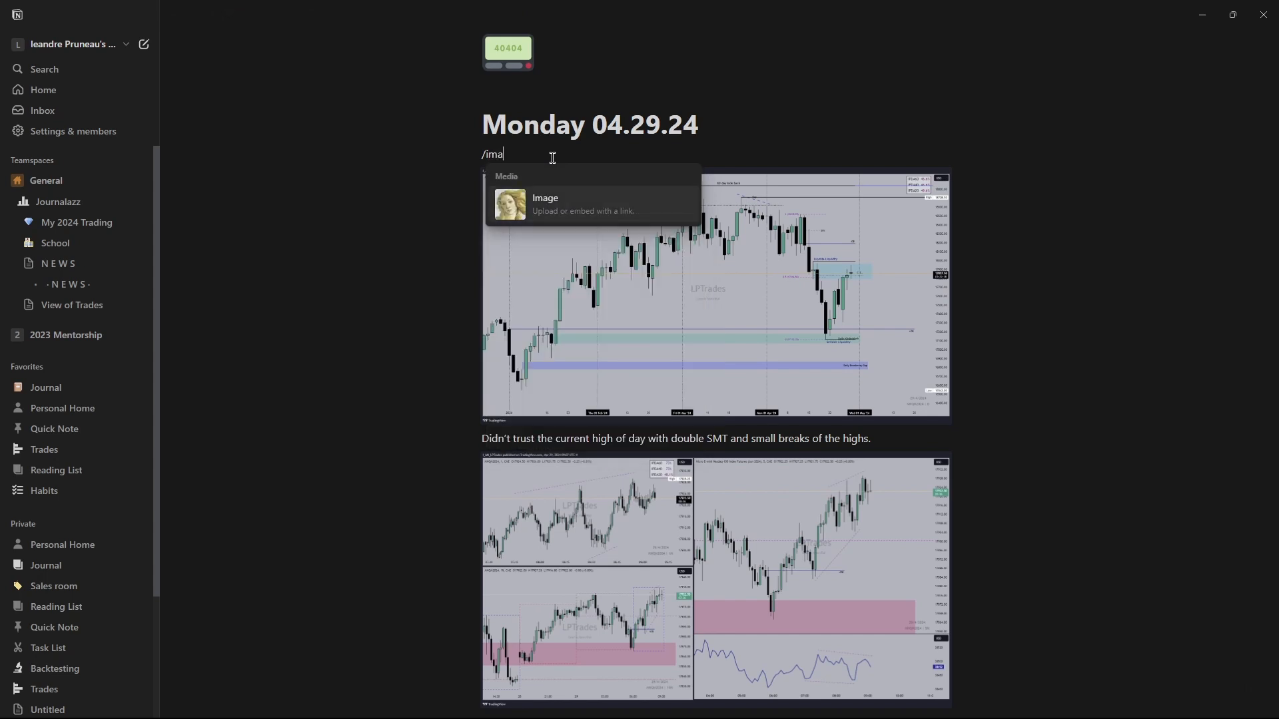
pyautogui.press('BackSpace')
pyautogui.press('BackSpace')
pyautogui.press('BackSpace')
pyautogui.press('BackSpace')
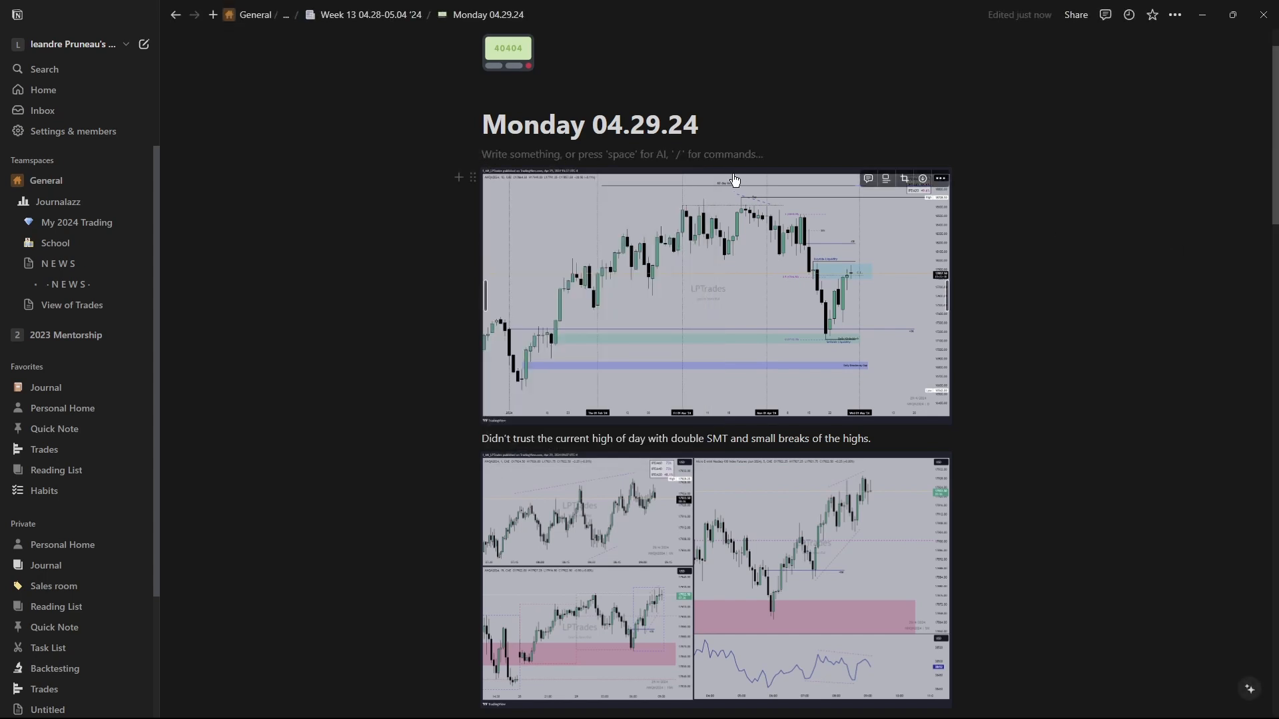
# Paste a chart image from the clipboard history above the first chart on Monday 04.29.24, then delete it.
pyautogui.press('super+v')
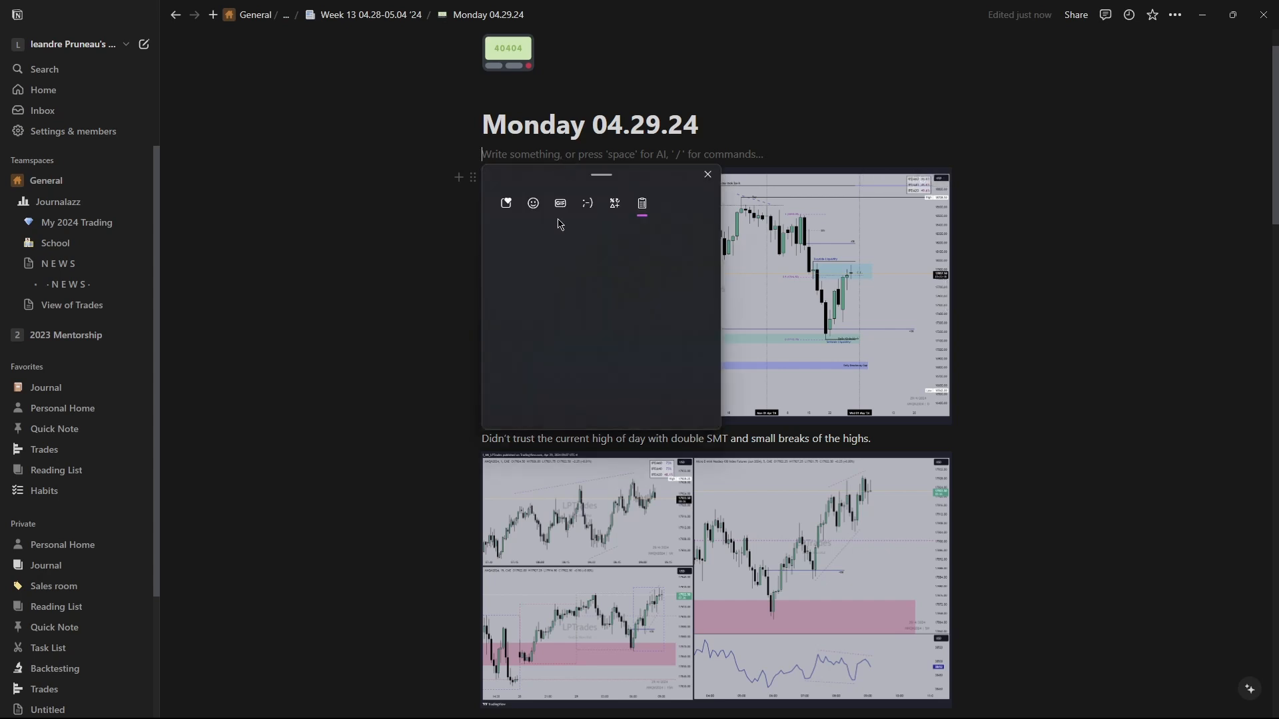
pyautogui.scroll(-1, 553, 306)
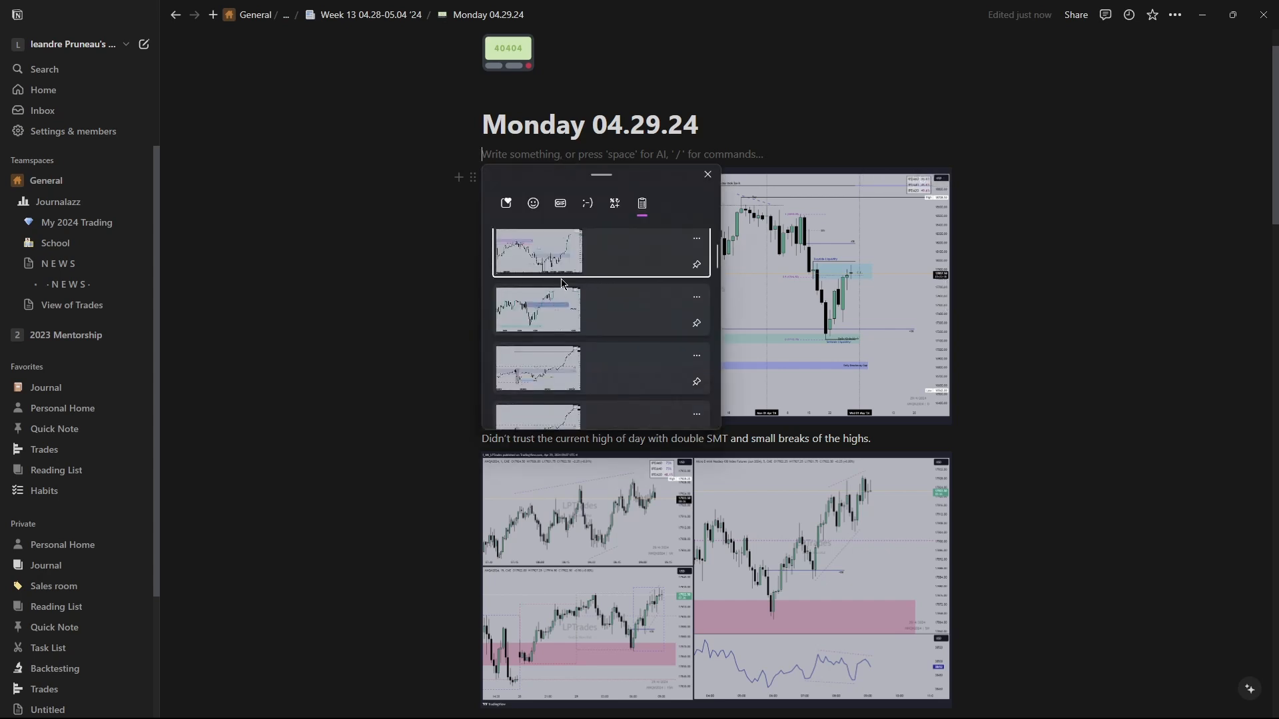
pyautogui.click(564, 255)
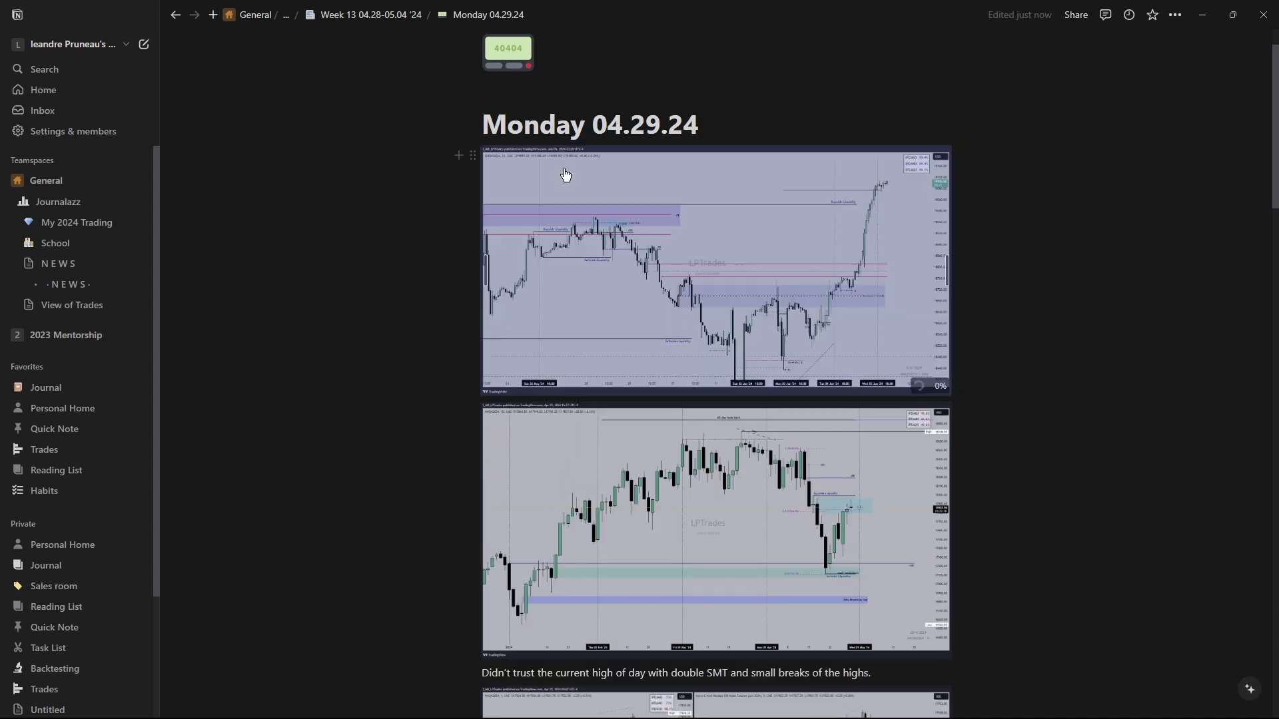
pyautogui.click(470, 156)
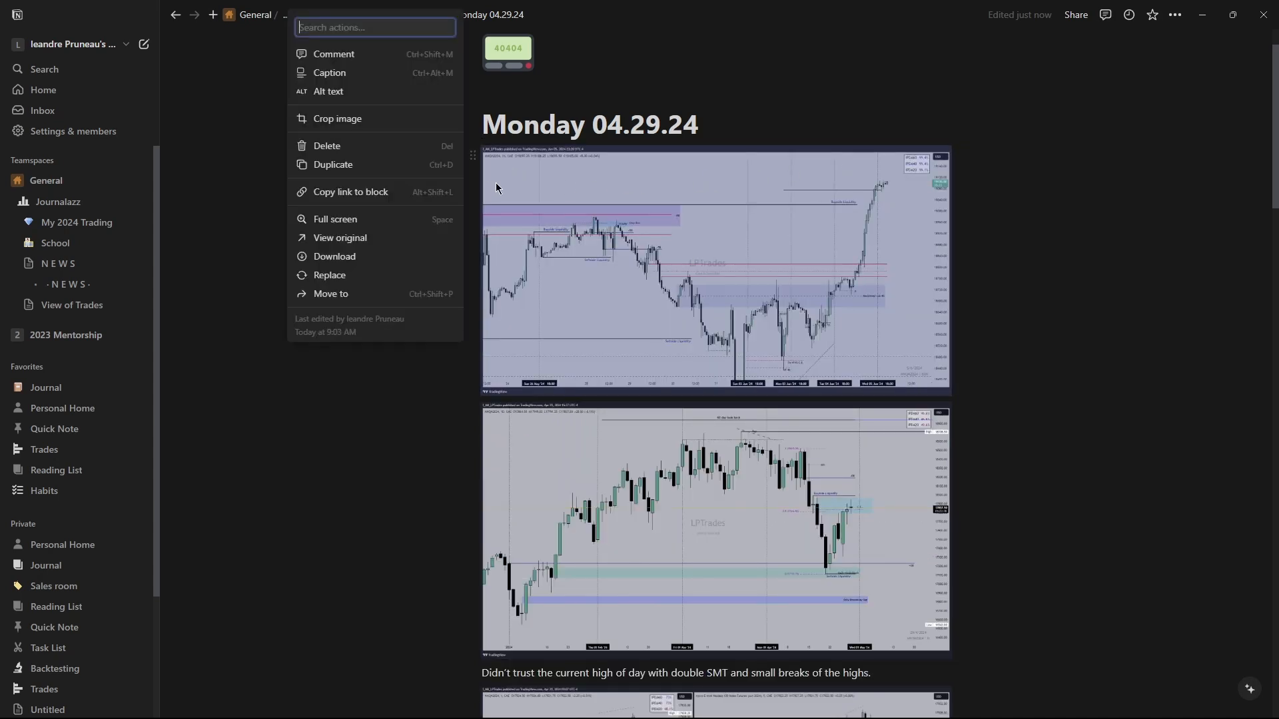
pyautogui.click(345, 145)
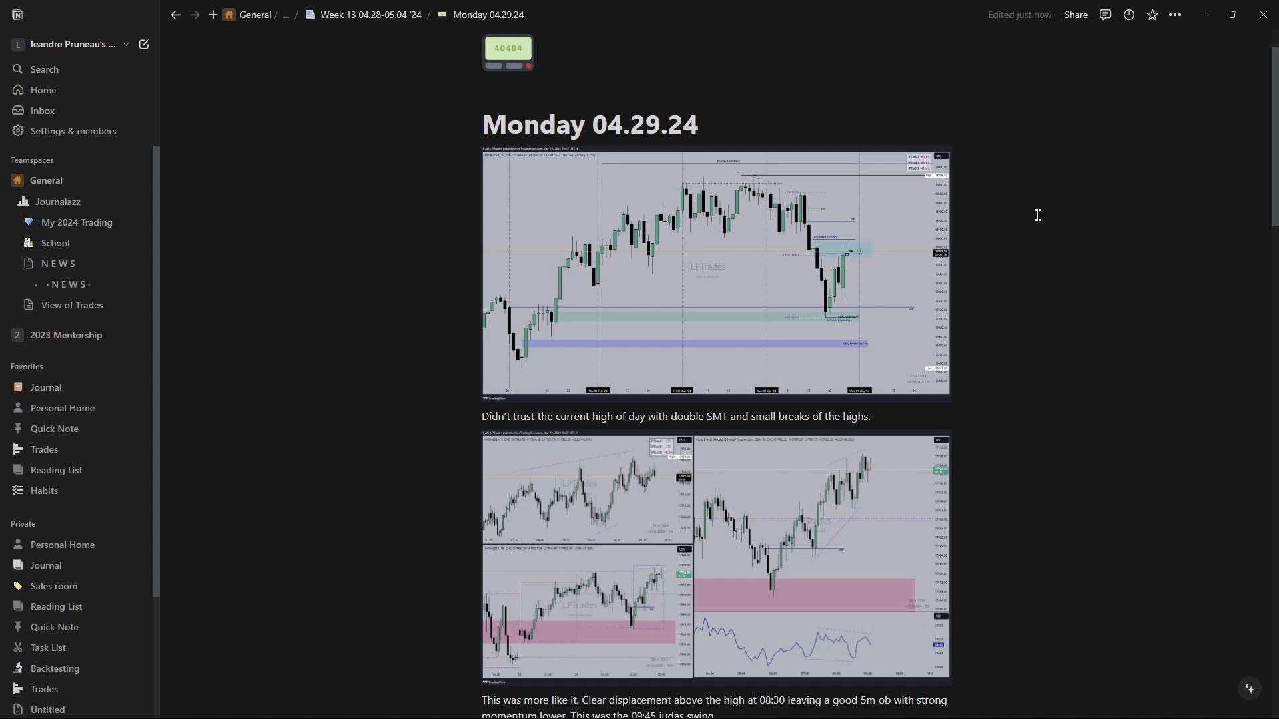
# View the first chart image full screen, close it, and return to the May '24 page.
pyautogui.click(893, 211)
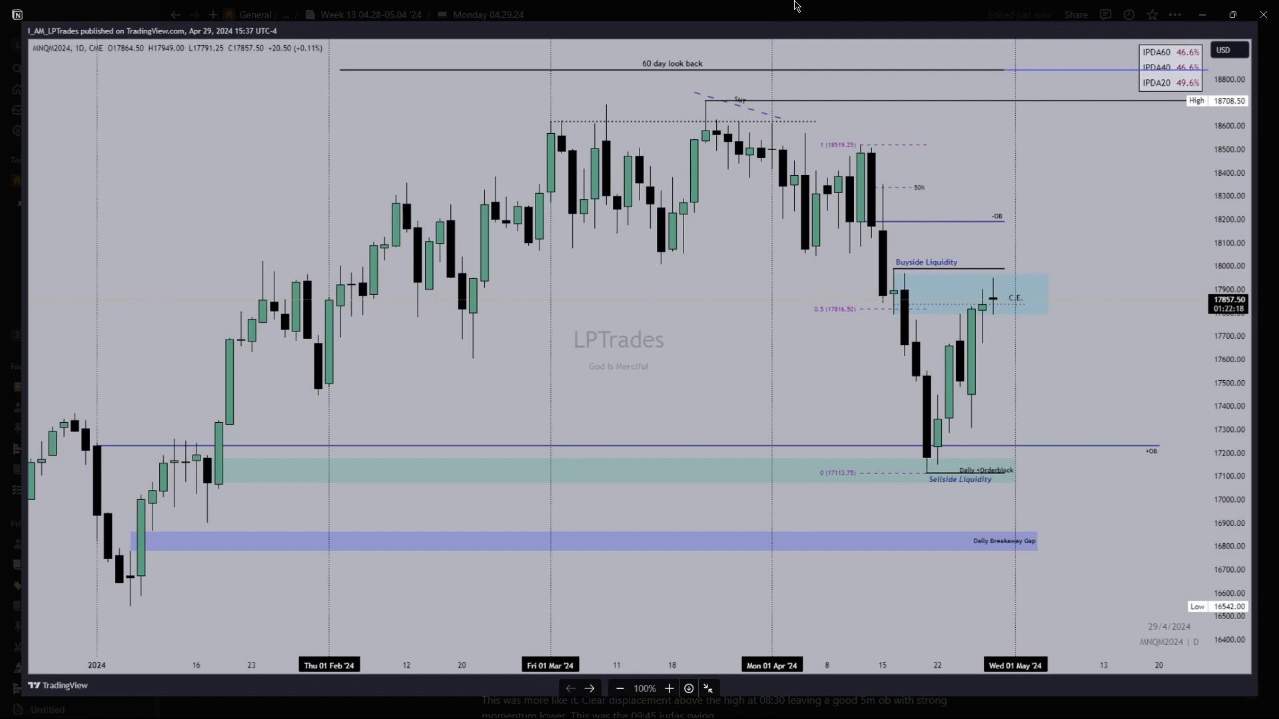
pyautogui.click(825, 26)
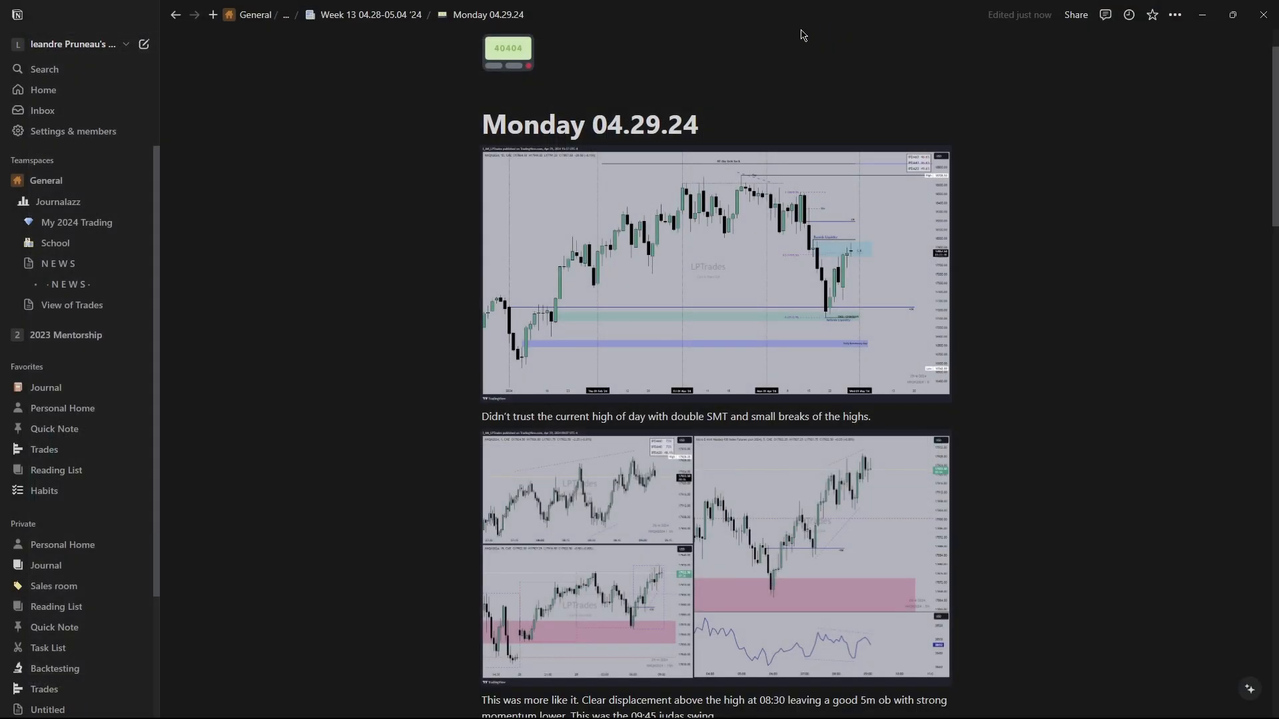
pyautogui.click(347, 15)
pyautogui.click(336, 16)
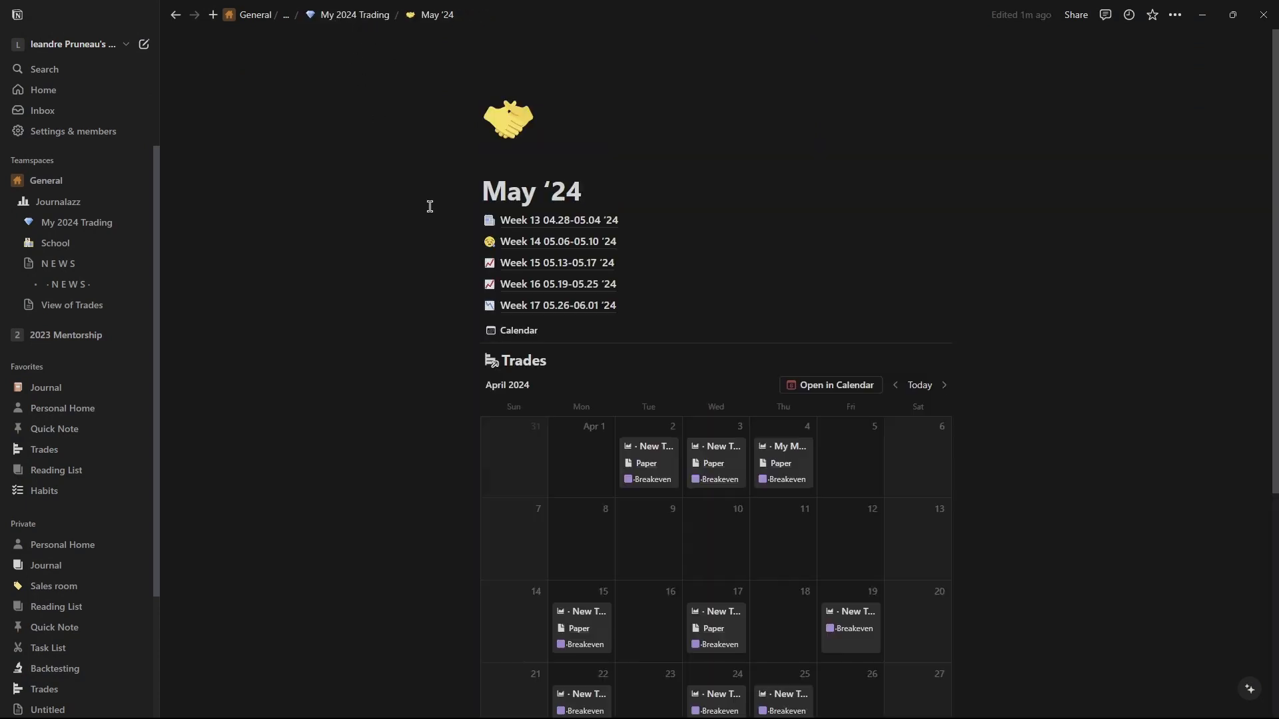
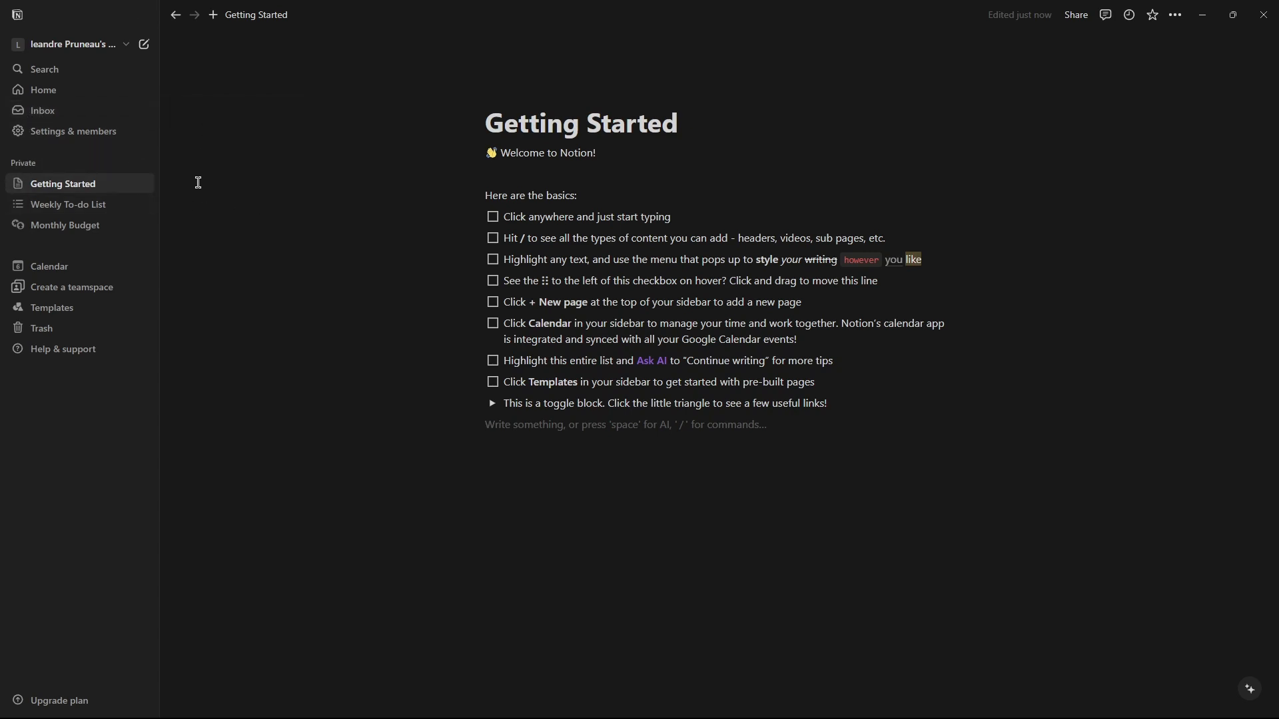
# Clear all content from the Getting Started page and delete the Weekly To-do List and Monthly Budget pages.
pyautogui.moveTo(359, 447); pyautogui.dragTo(890, 105)
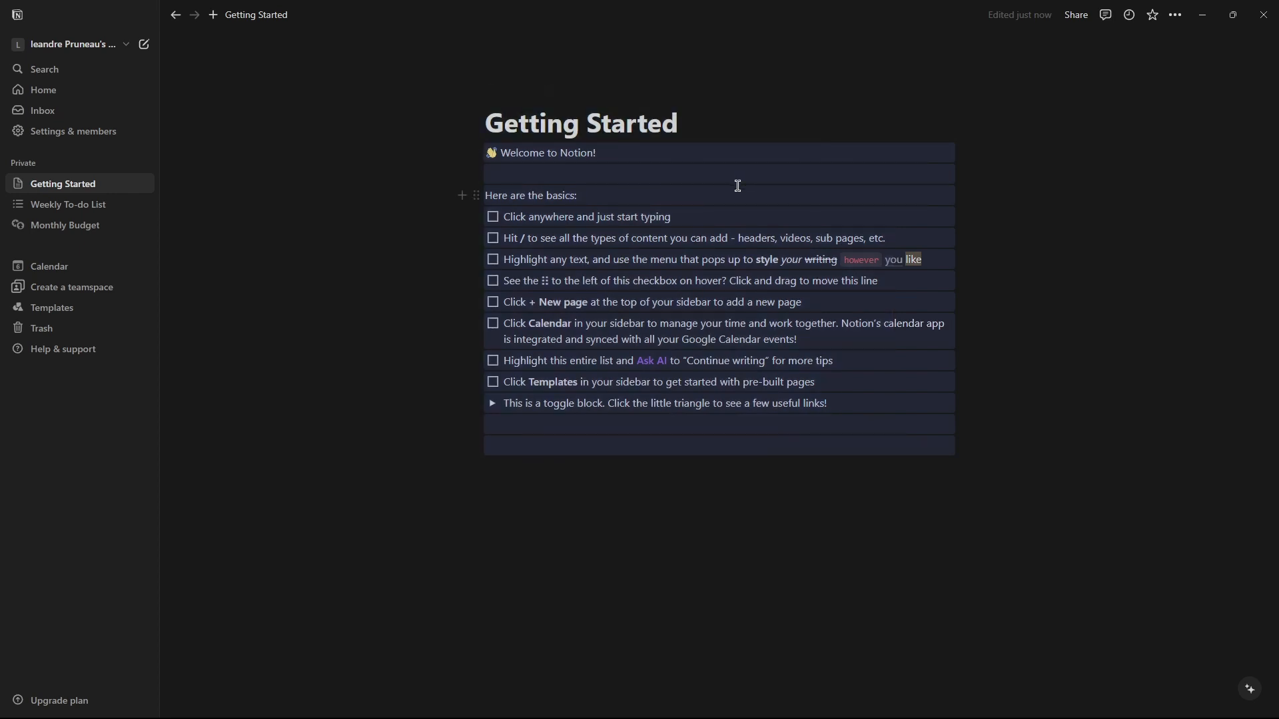
pyautogui.press('Delete')
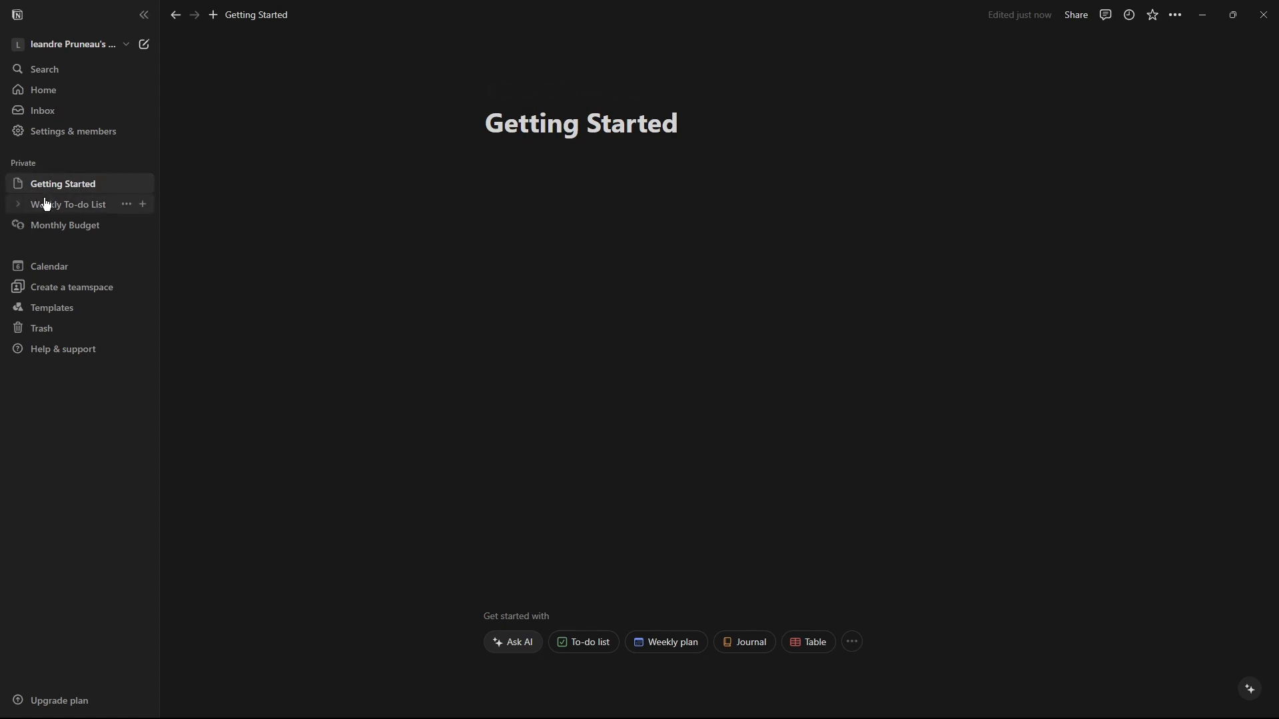
pyautogui.click(126, 205)
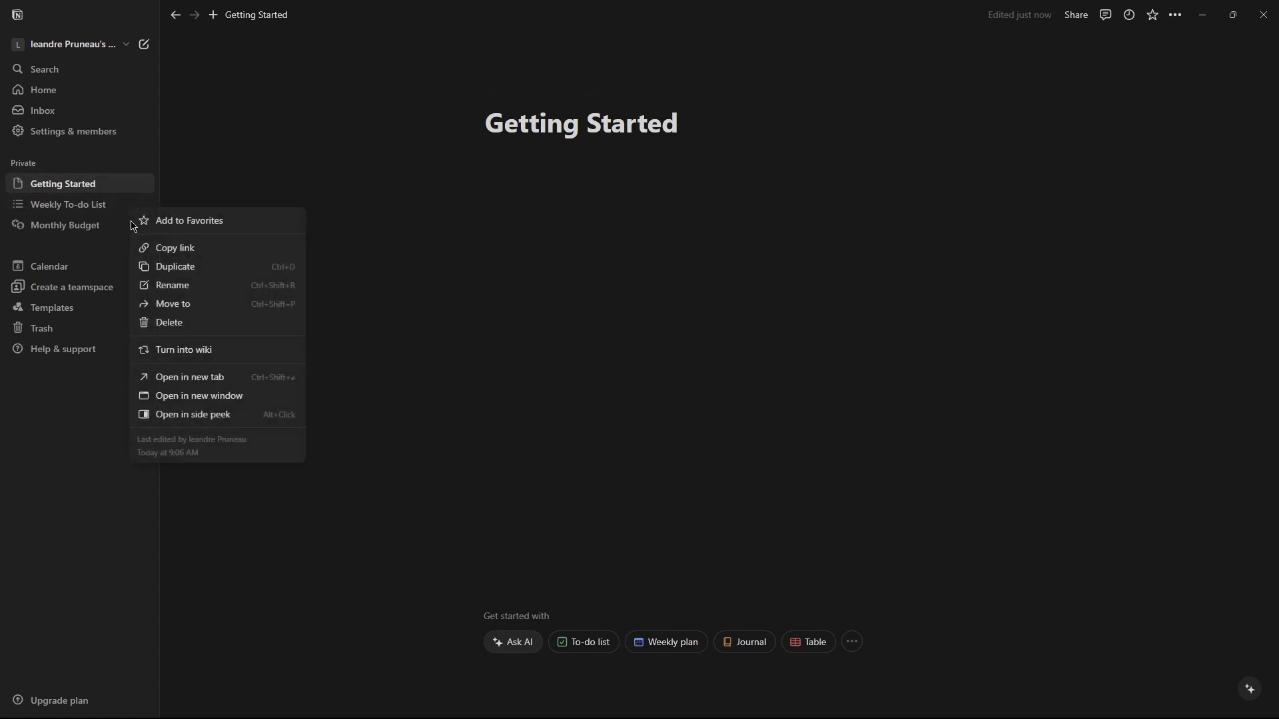
pyautogui.click(171, 322)
# Insert a full-page database on Getting Started and name it Accounts.
pyautogui.click(547, 170)
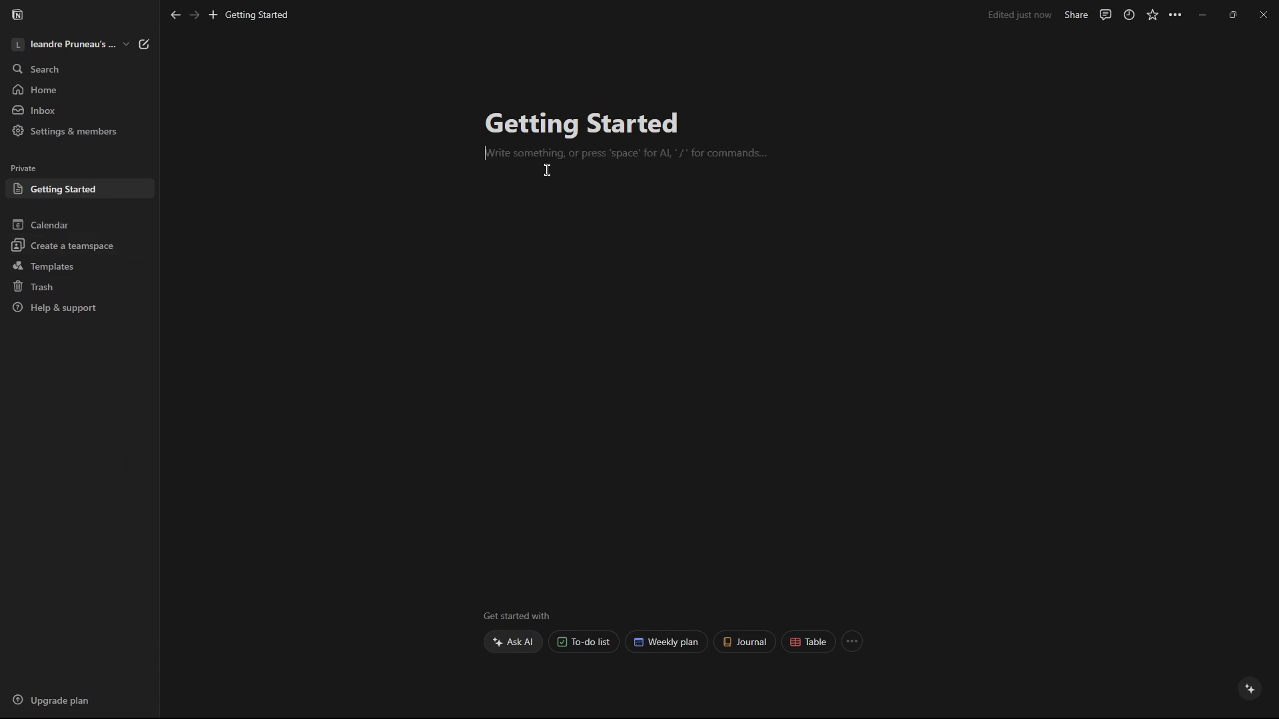
pyautogui.write('/data')
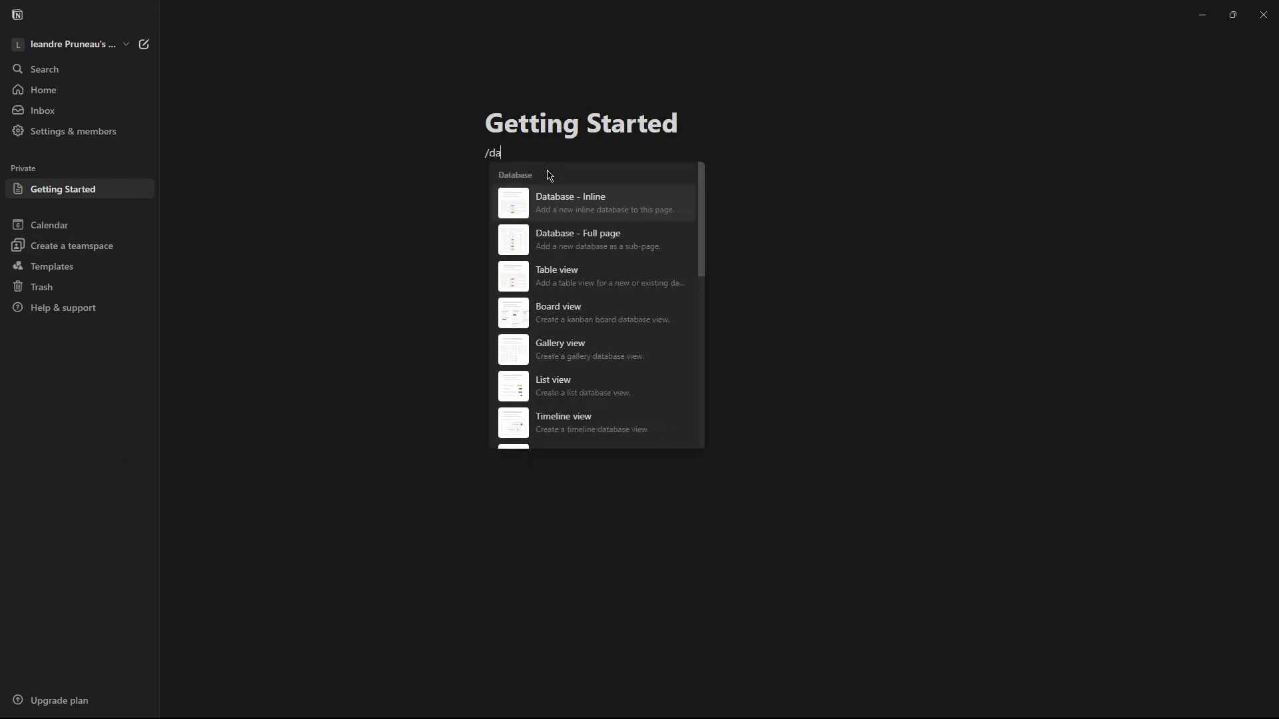
pyautogui.click(605, 245)
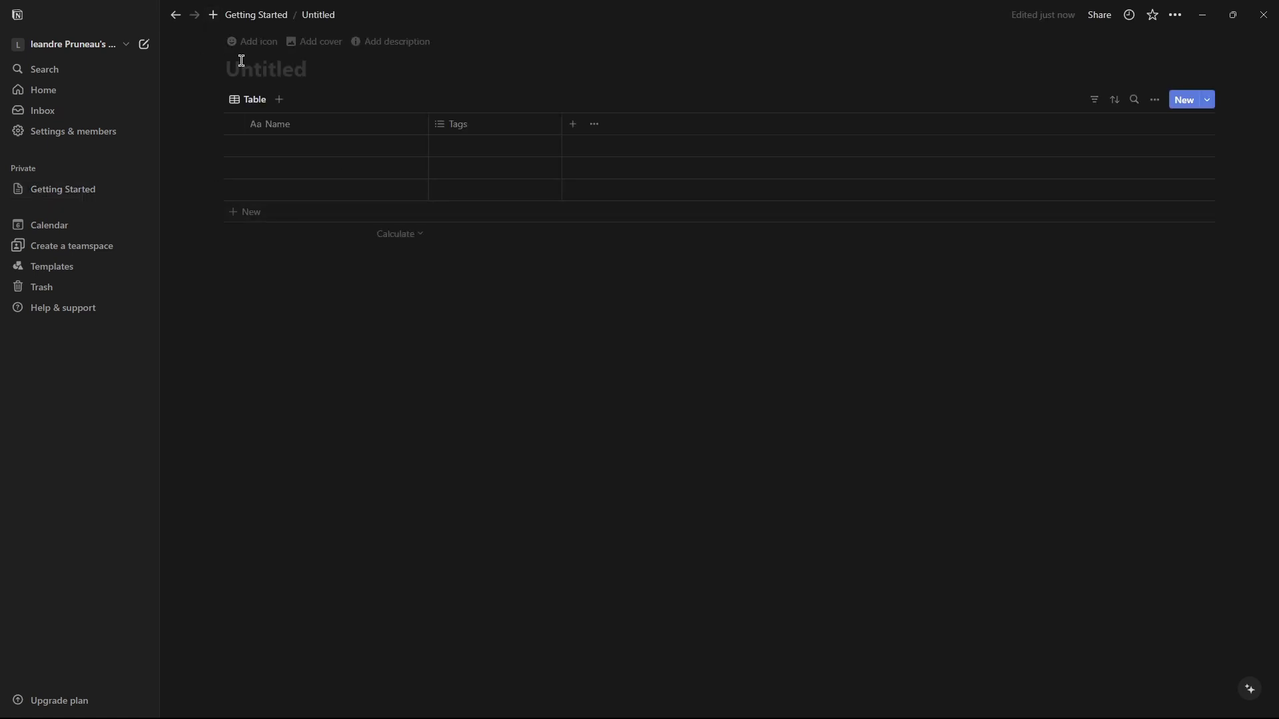
pyautogui.write('Accounts')
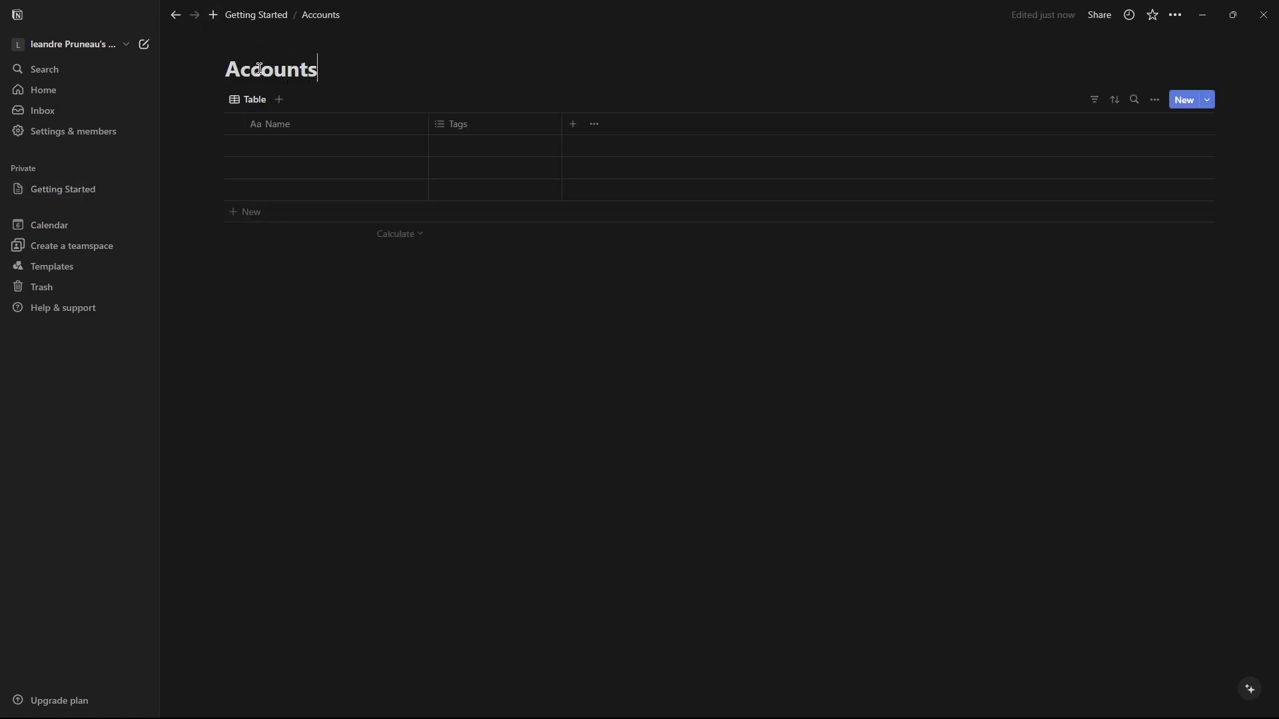
# Add a second full-page database on Getting Started named Trades with a chart-increasing emoji icon.
pyautogui.click(175, 14)
pyautogui.click(571, 180)
pyautogui.write('/database')
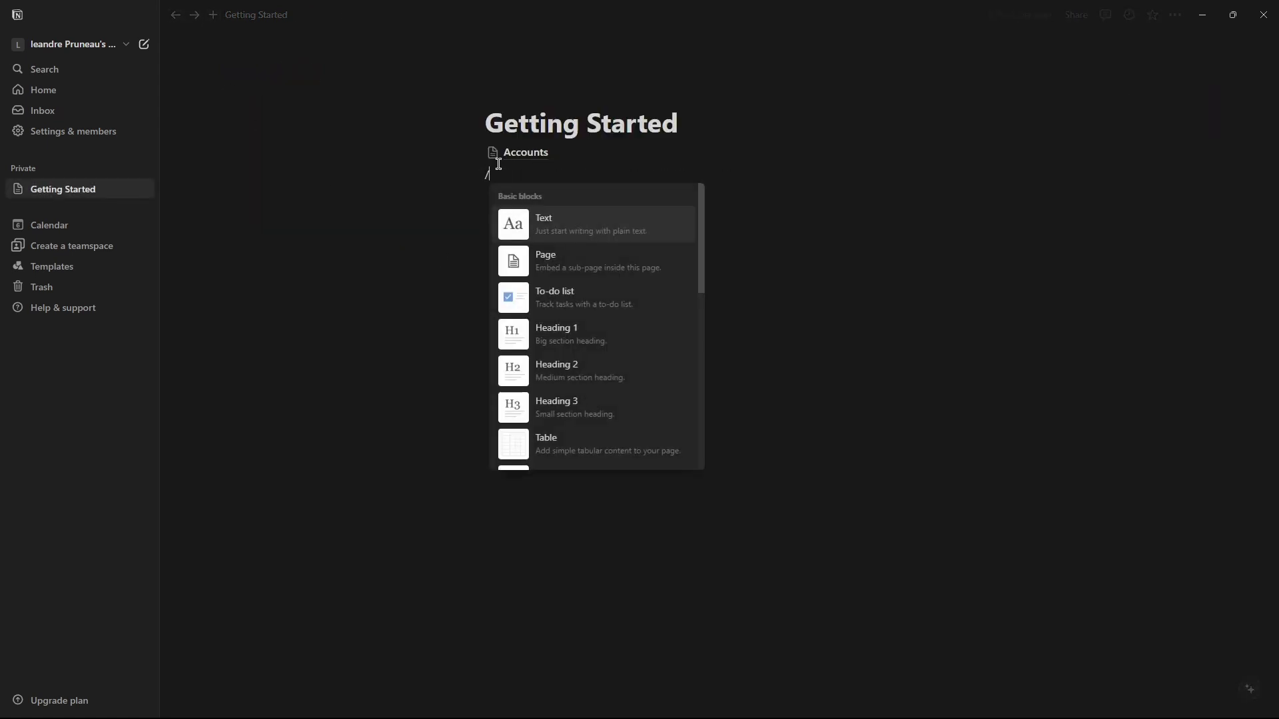
pyautogui.click(600, 256)
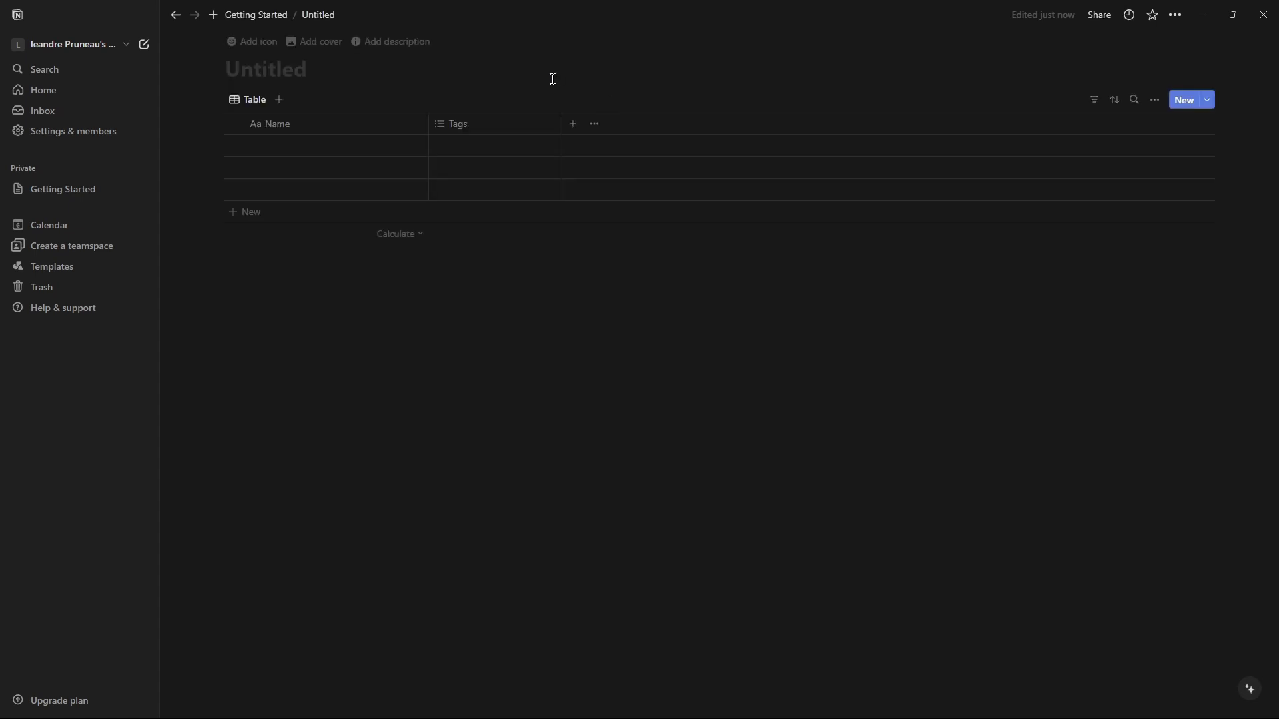
pyautogui.write('TRa')
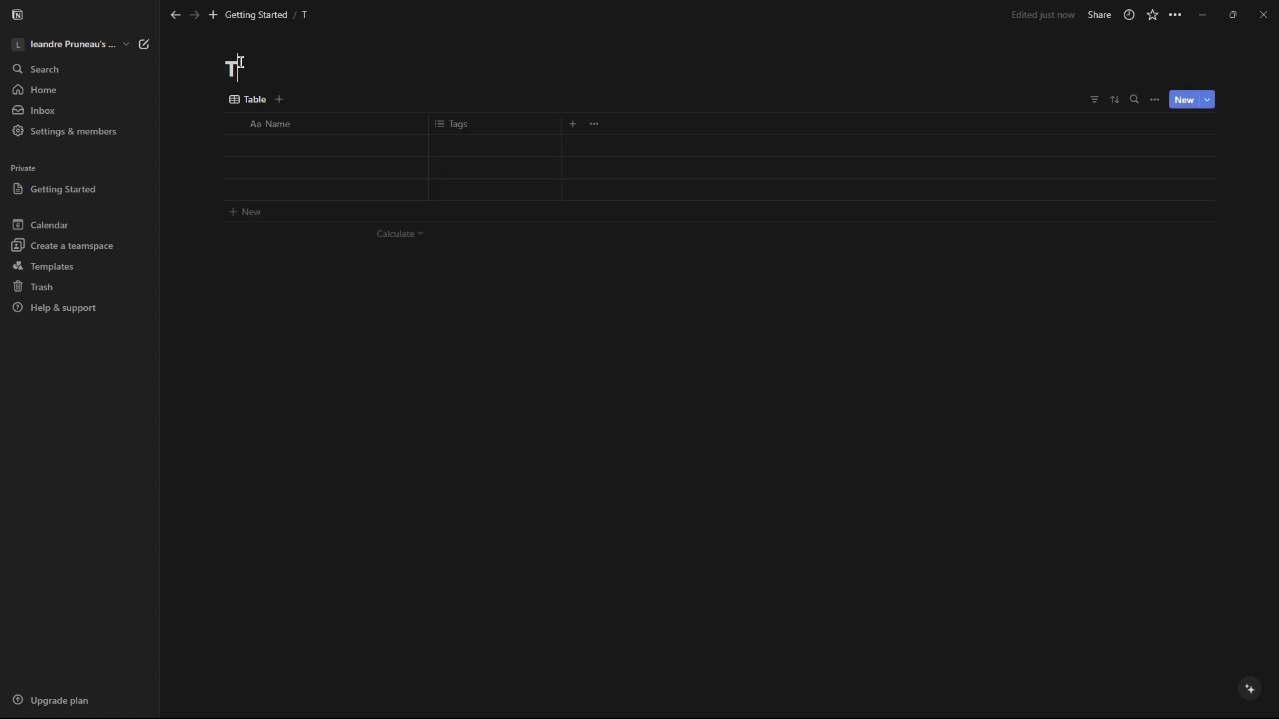
pyautogui.press('BackSpace')
pyautogui.press('BackSpace')
pyautogui.write('rades')
pyautogui.click(240, 43)
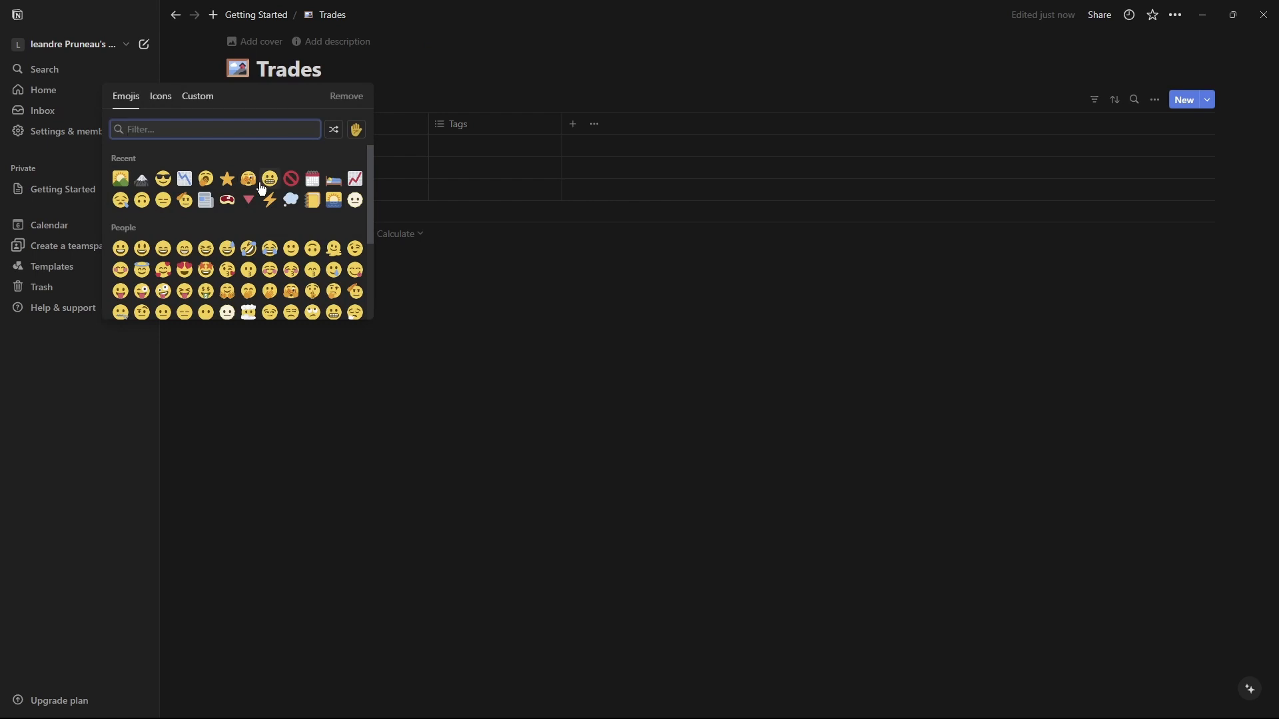
pyautogui.click(354, 179)
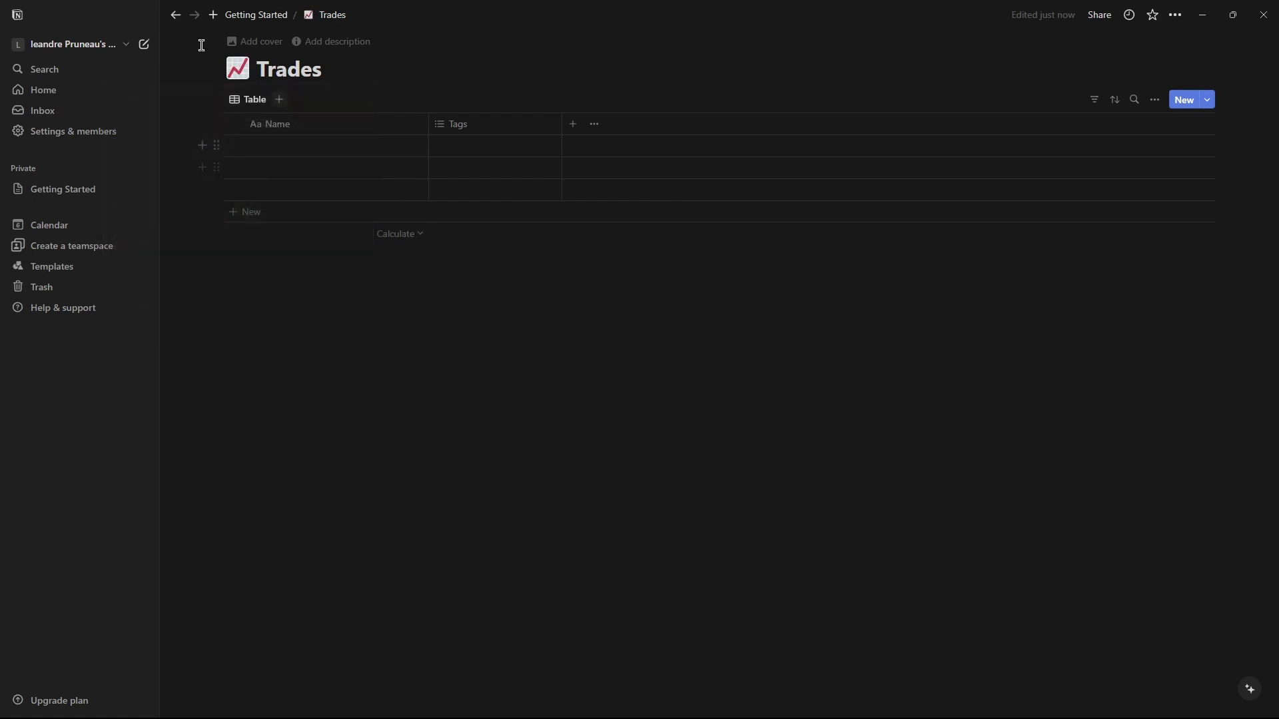
# Open the Accounts database and give it a bank emoji icon found by searching "bank".
pyautogui.click(242, 14)
pyautogui.click(525, 164)
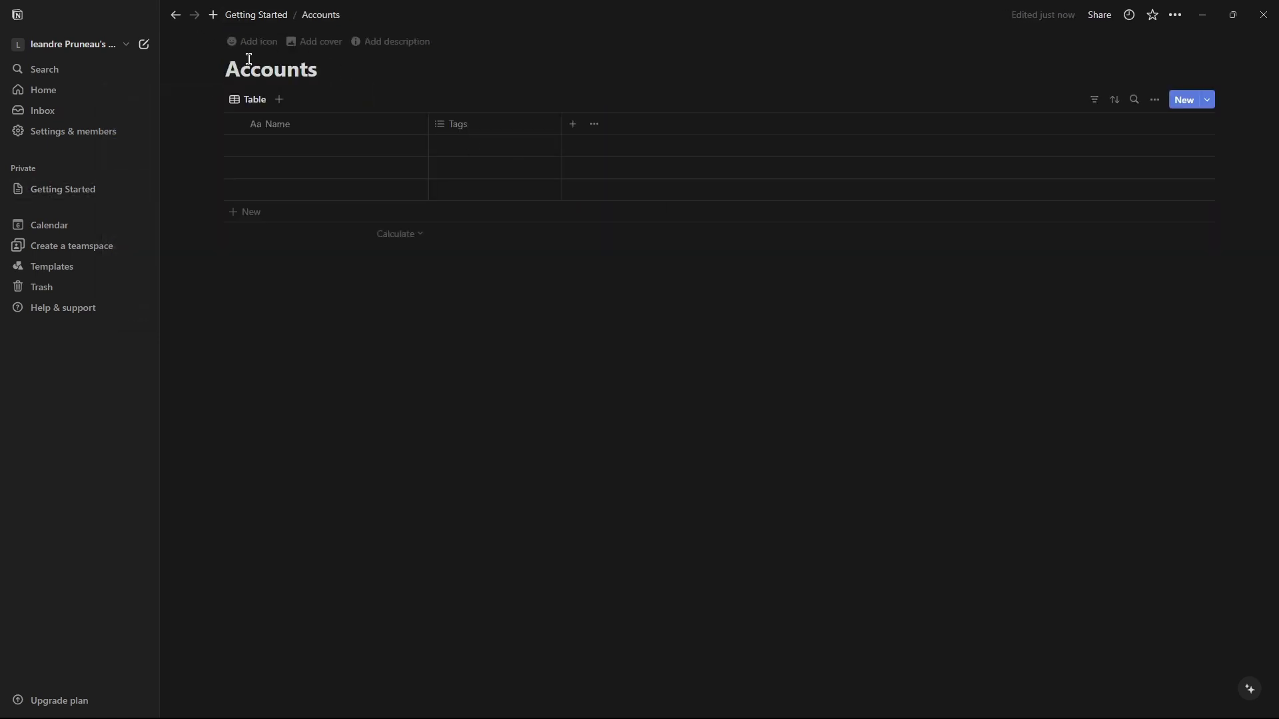
pyautogui.click(241, 42)
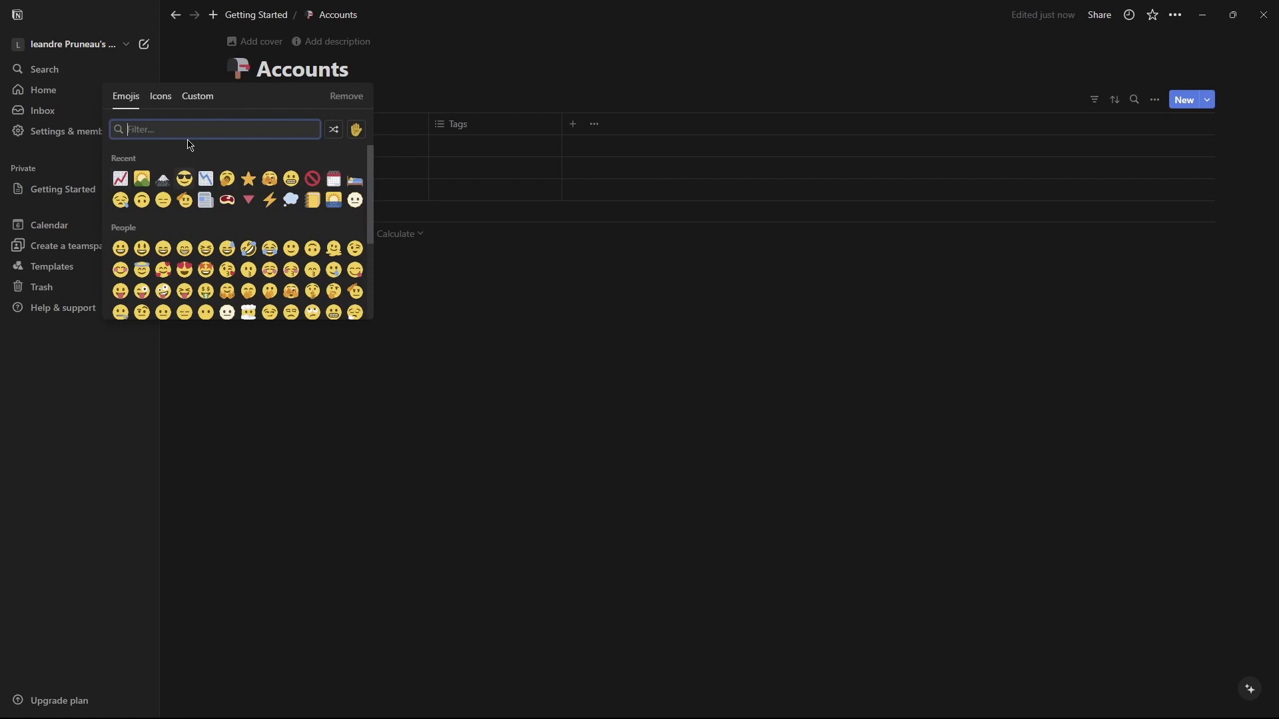
pyautogui.write('a')
pyautogui.press('BackSpace')
pyautogui.write('bank')
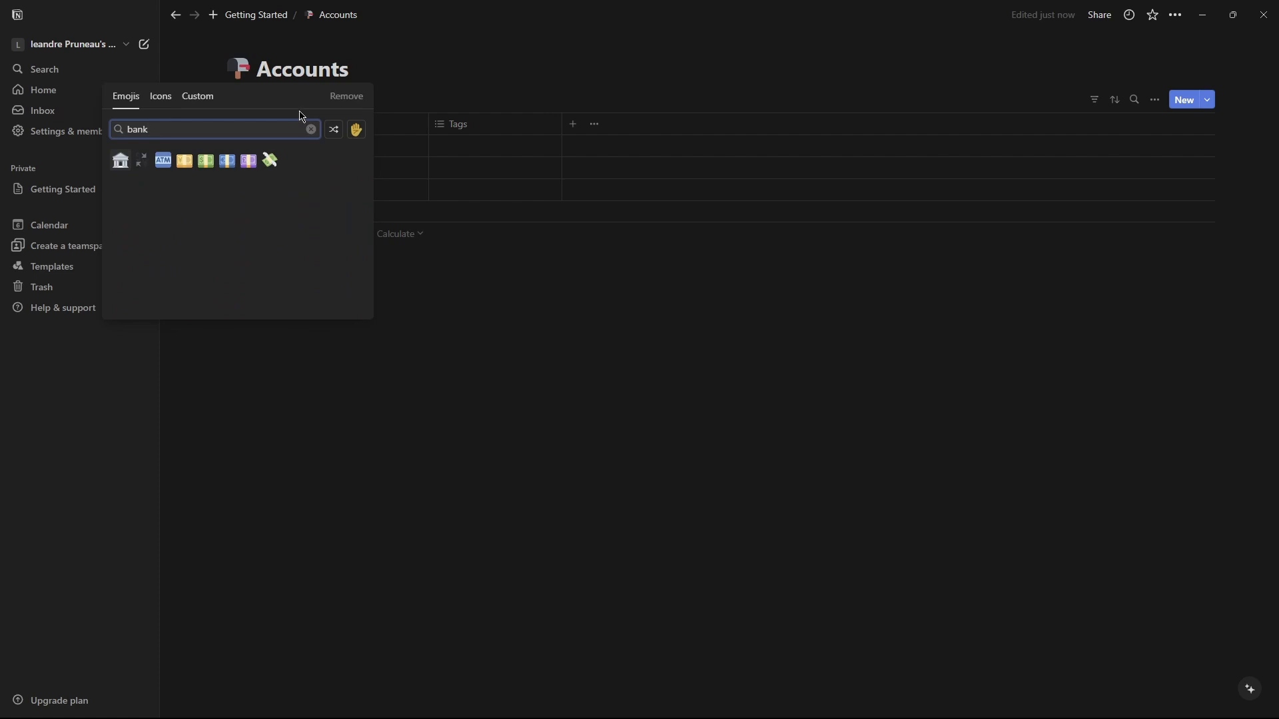
pyautogui.click(120, 161)
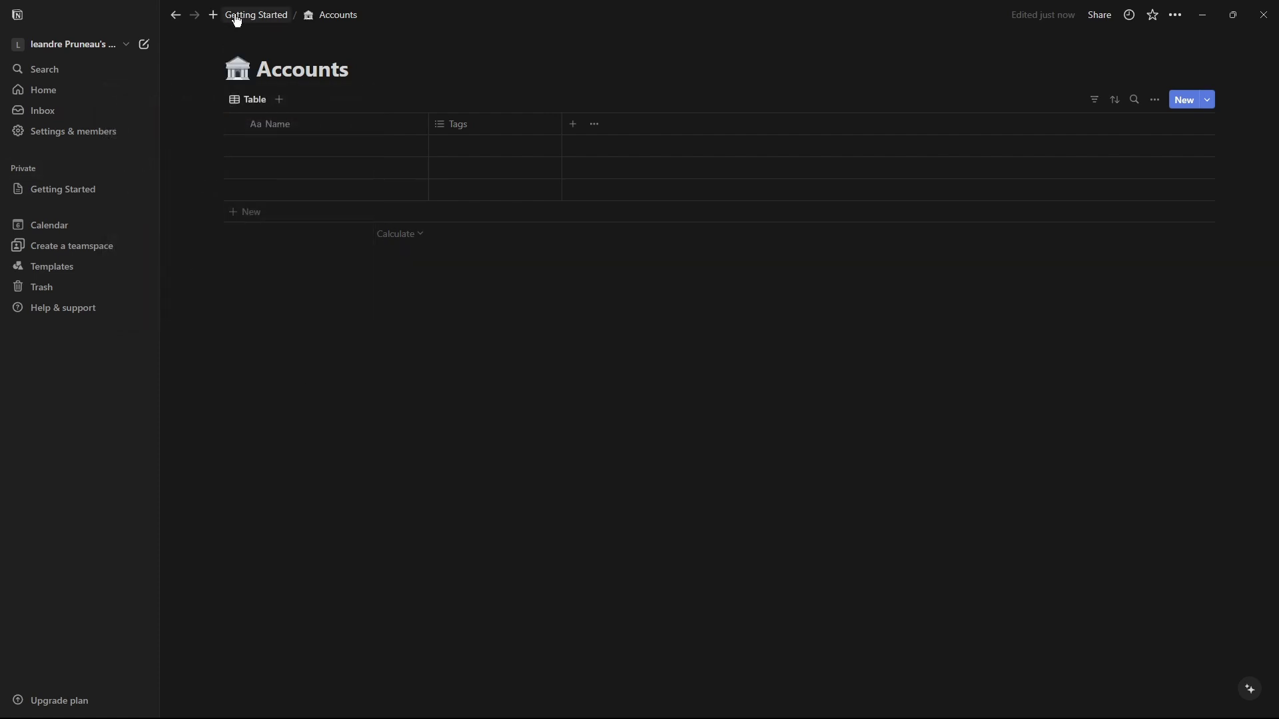
# Open the Trades database and change its table view's layout to Calendar.
pyautogui.click(176, 17)
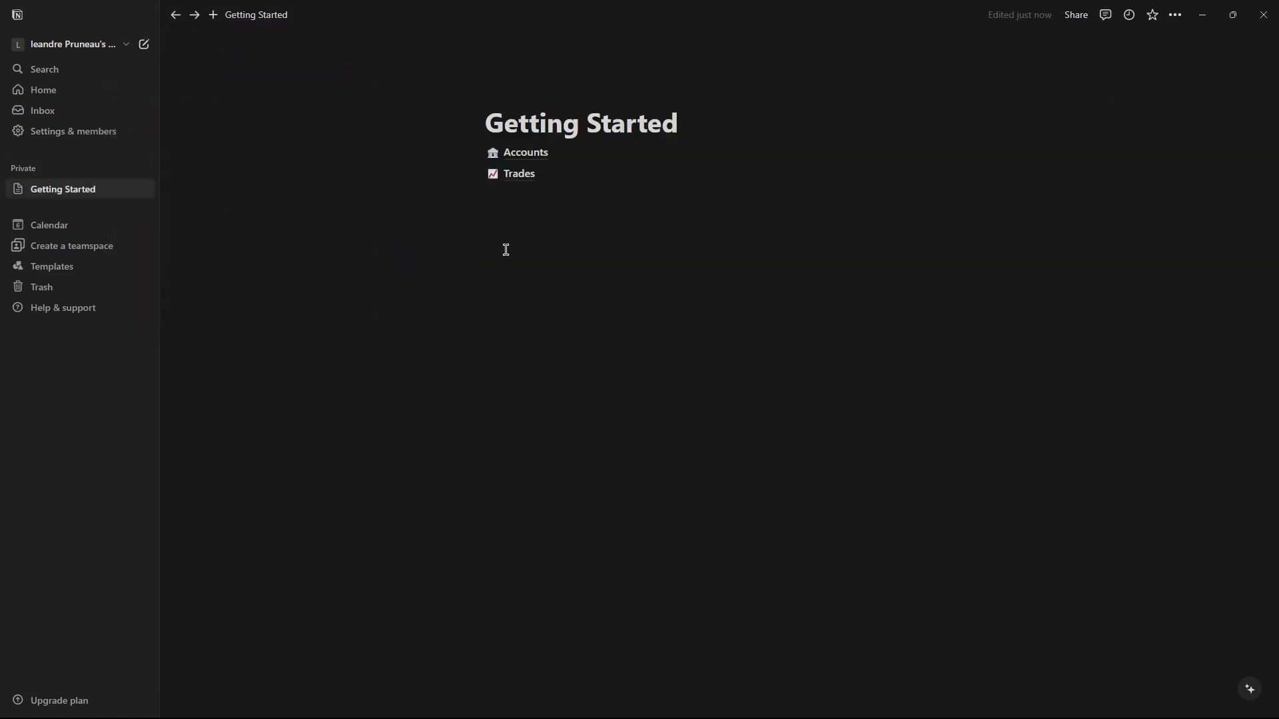
pyautogui.moveTo(517, 179)
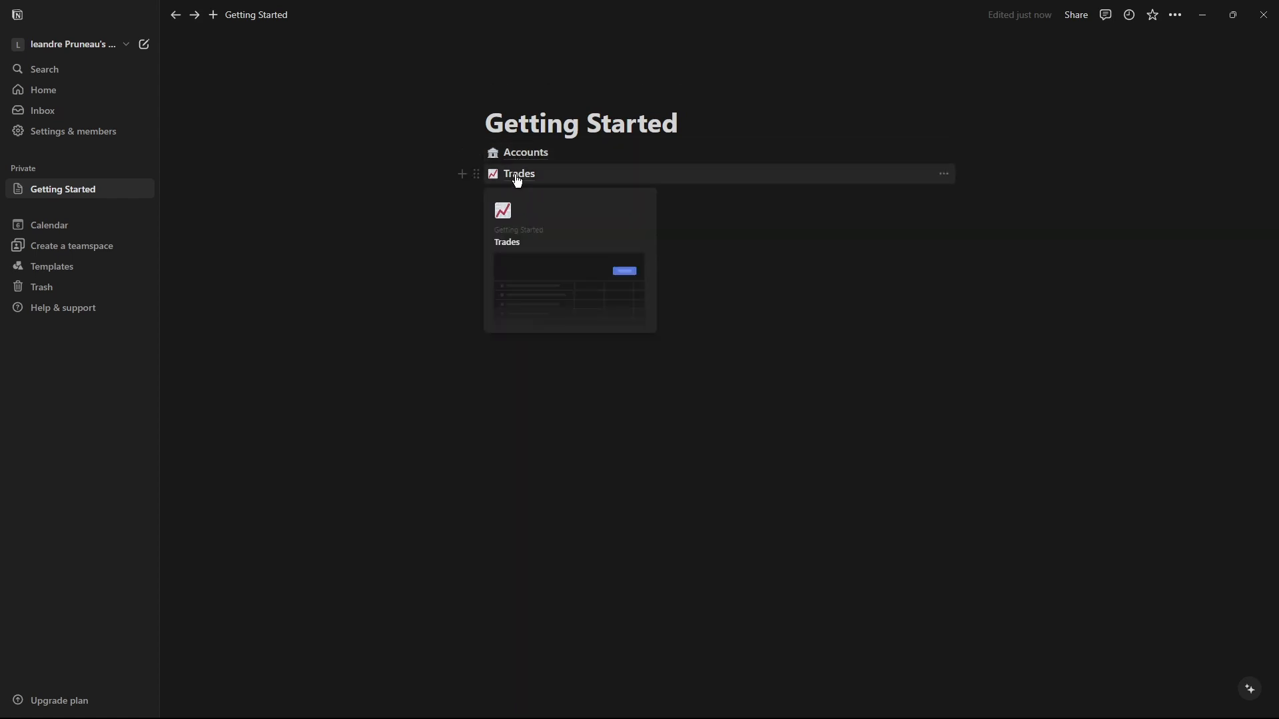
pyautogui.click(519, 175)
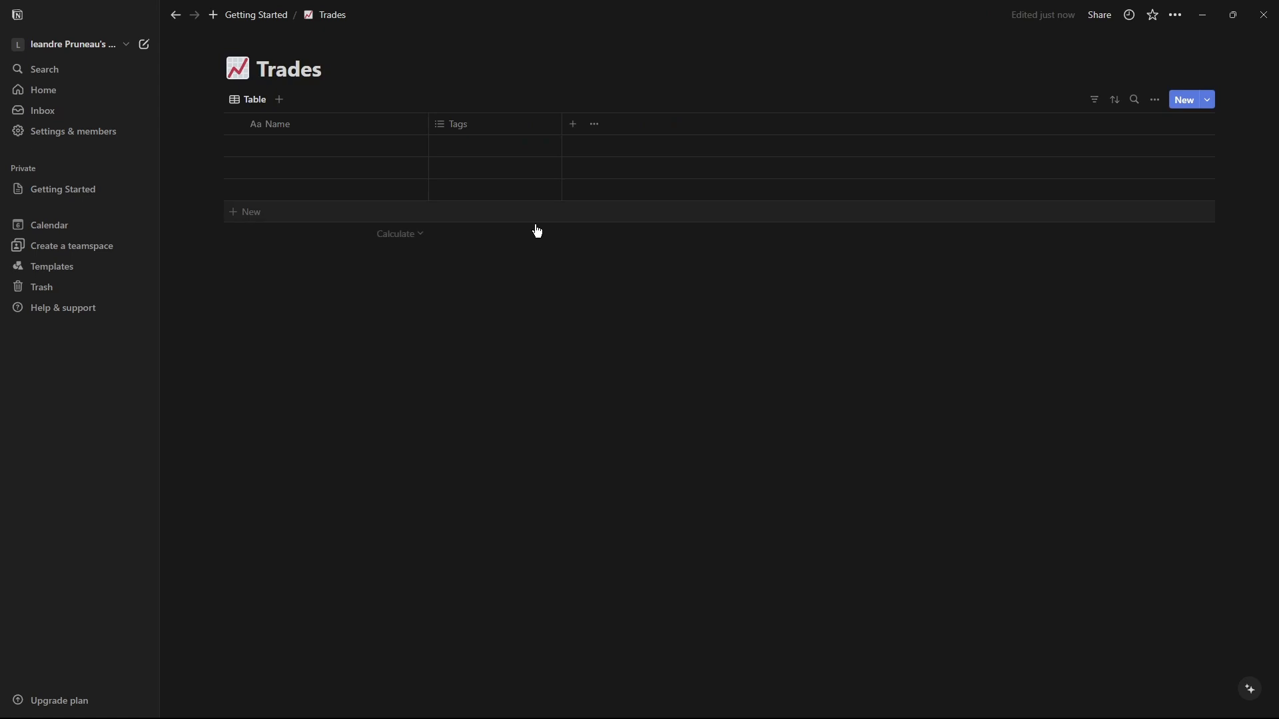
pyautogui.click(257, 100)
pyautogui.click(277, 143)
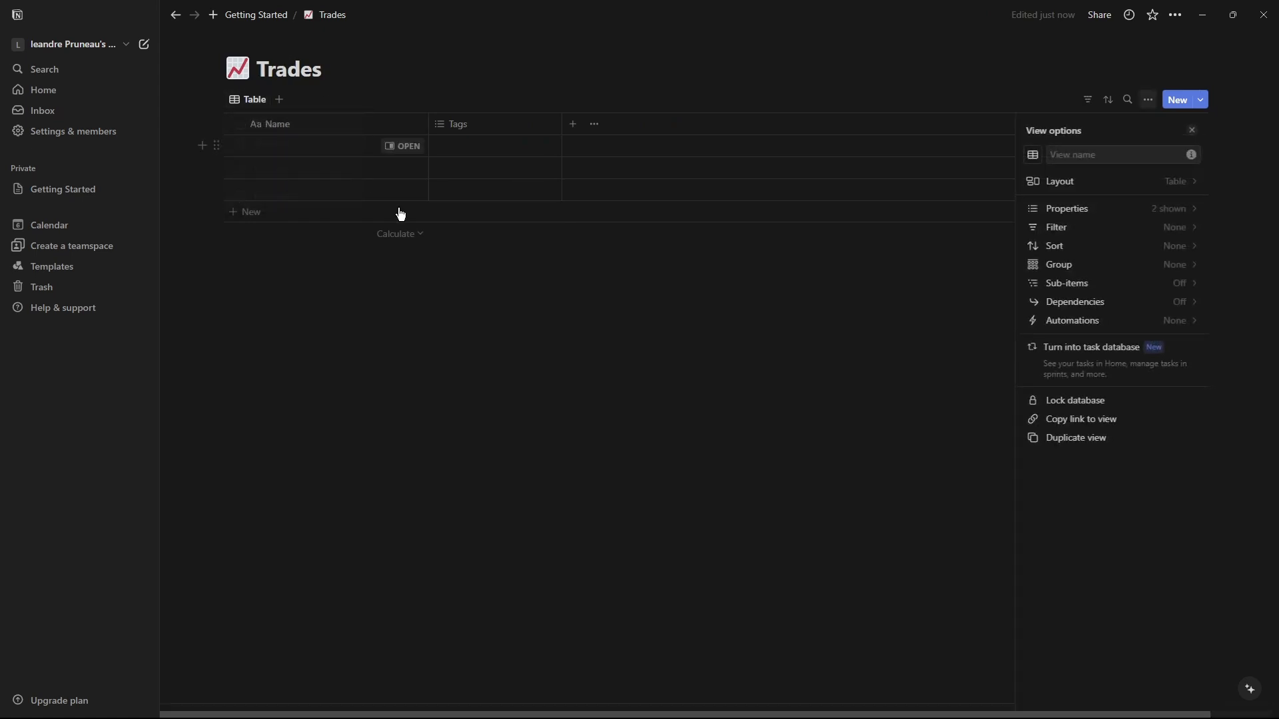
pyautogui.click(1076, 181)
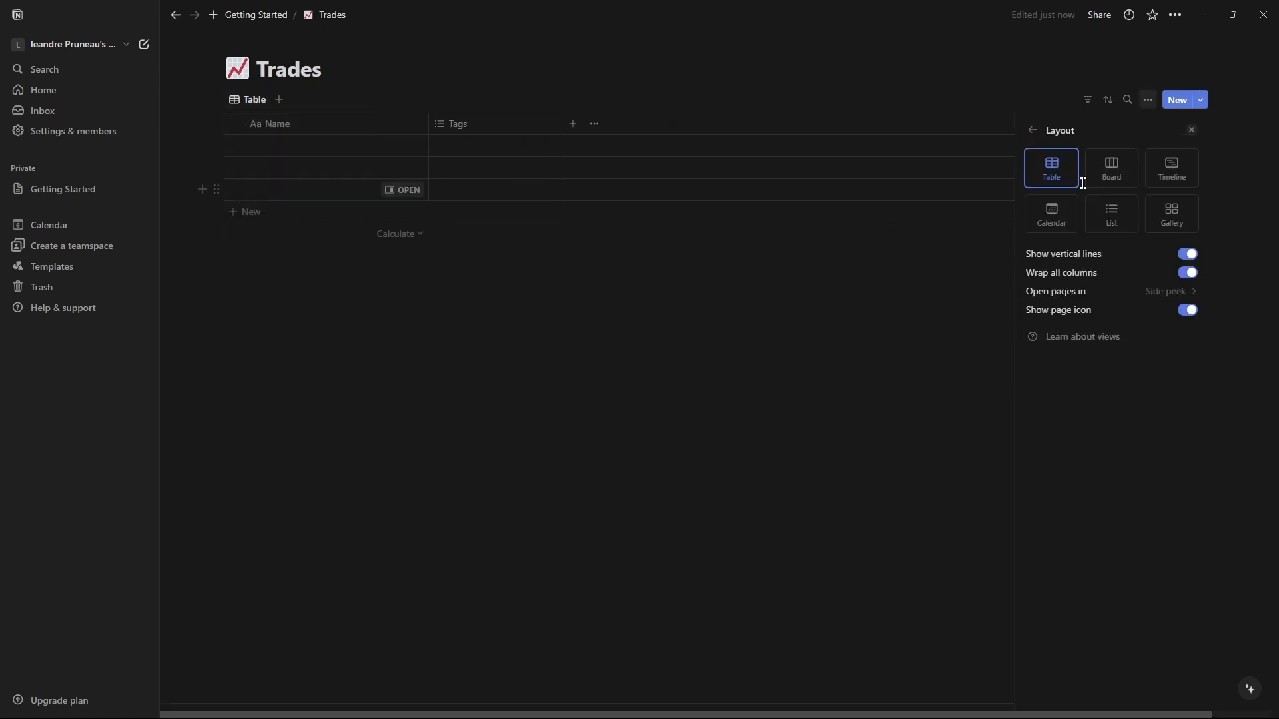
pyautogui.click(1054, 220)
# Add a new table view to Trades named Table View.
pyautogui.click(294, 100)
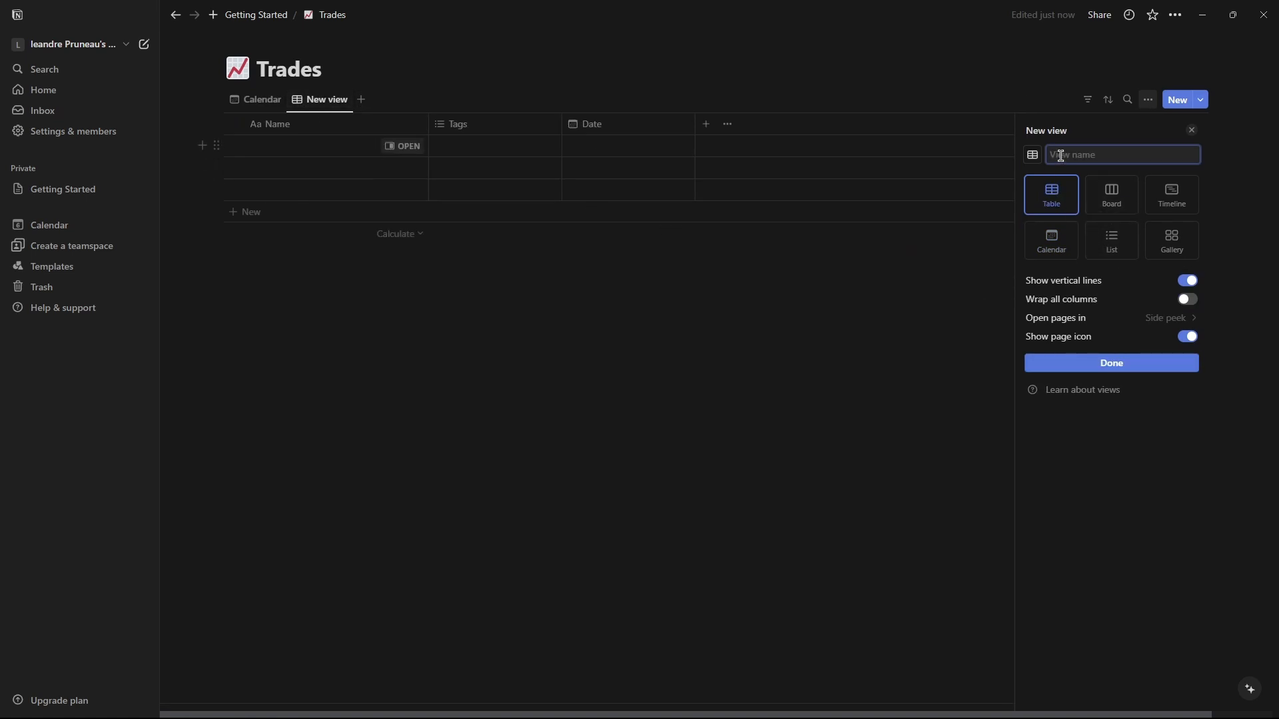
pyautogui.write('Weekly Vi')
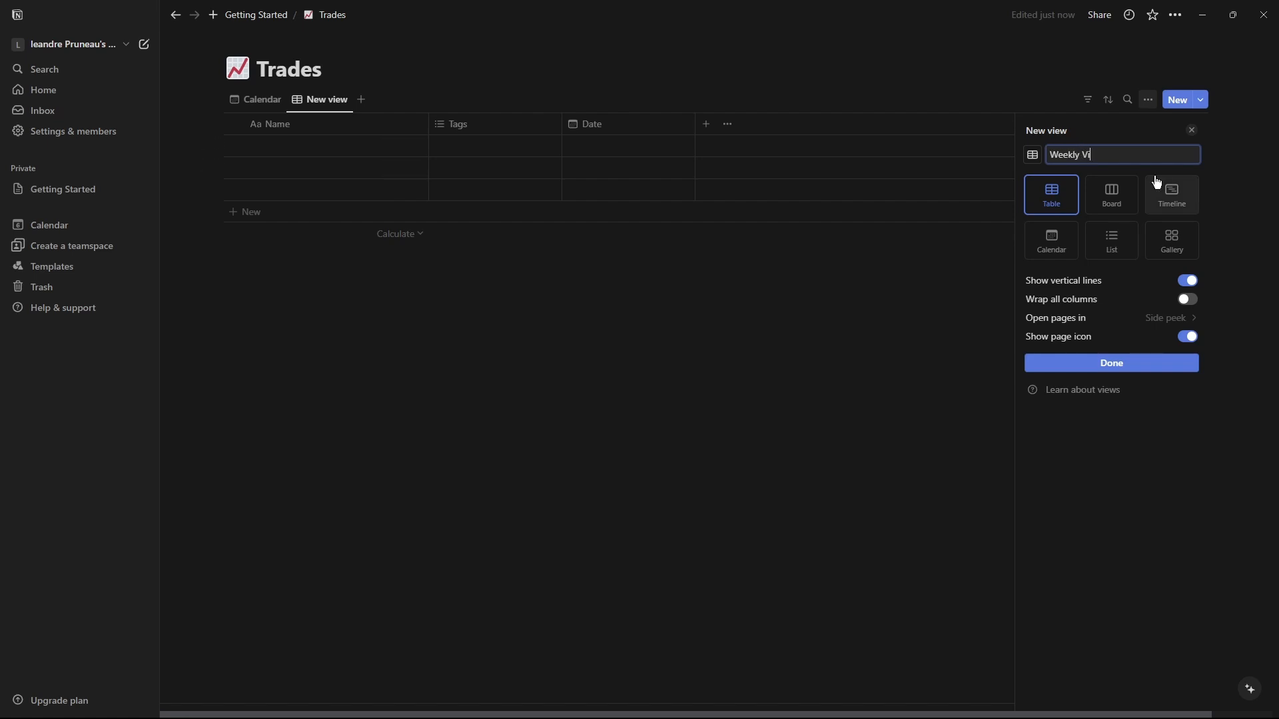
pyautogui.press('BackSpace')
pyautogui.press('BackSpace')
pyautogui.press('BackSpace')
pyautogui.press('BackSpace')
pyautogui.press('BackSpace')
pyautogui.press('BackSpace')
pyautogui.press('BackSpace')
pyautogui.press('BackSpace')
pyautogui.press('BackSpace')
pyautogui.press('BackSpace')
pyautogui.write('J')
pyautogui.press('BackSpace')
pyautogui.write('Ta')
pyautogui.click(1110, 364)
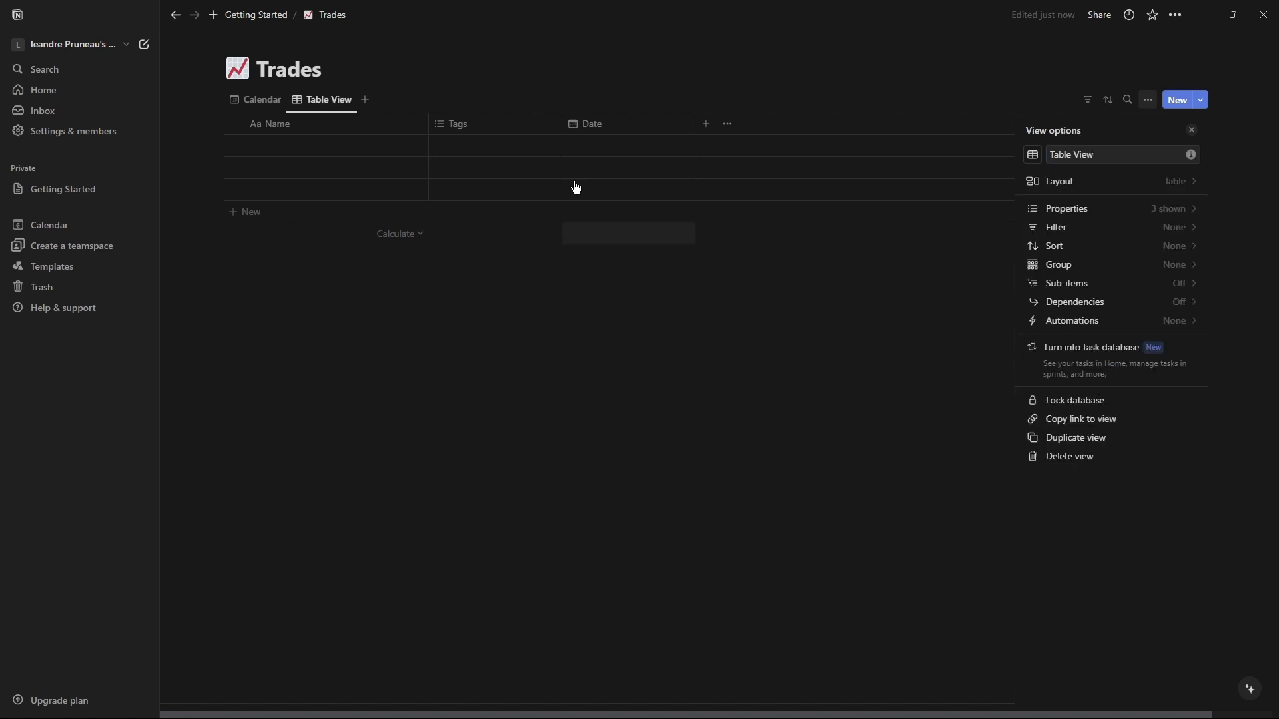
pyautogui.click(826, 219)
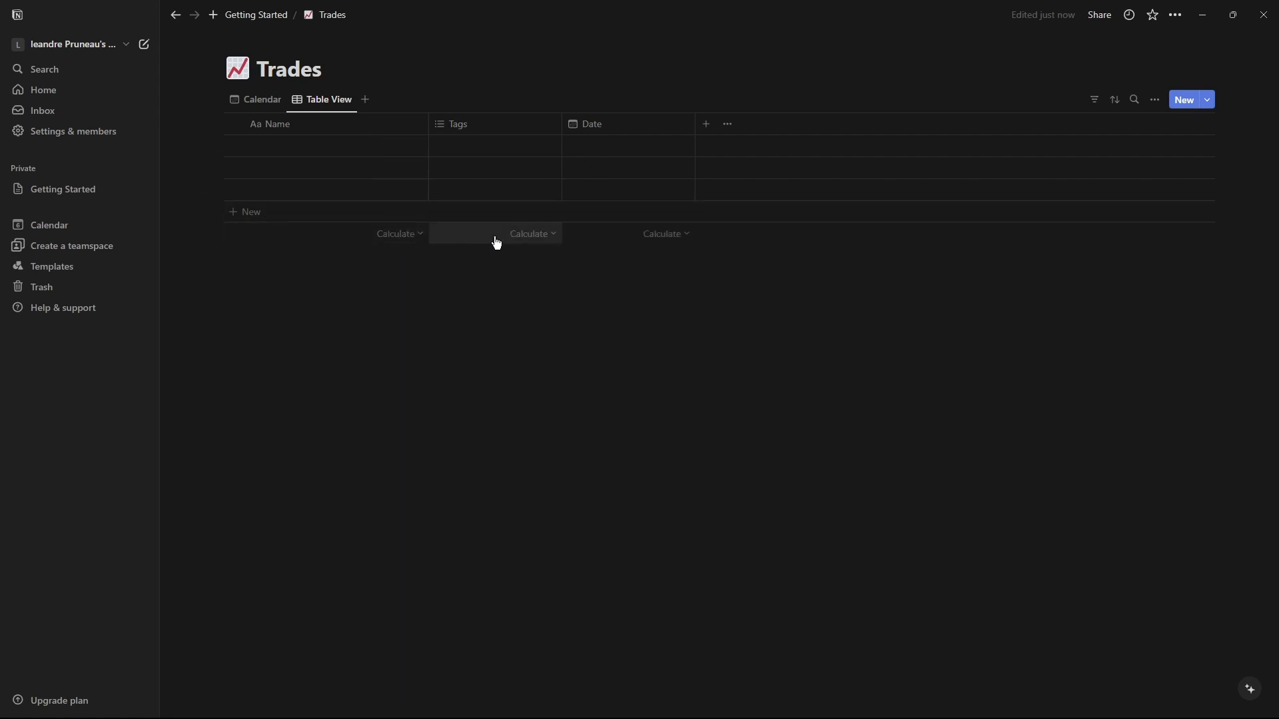
pyautogui.click(496, 243)
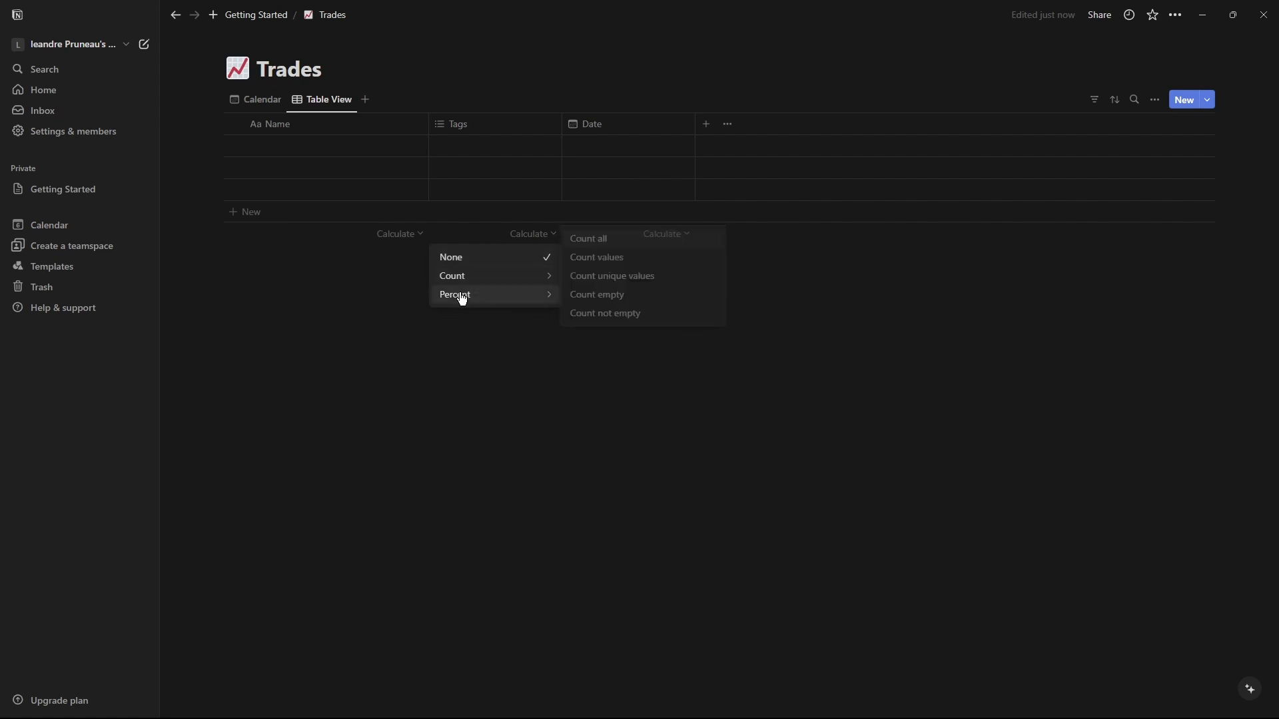
pyautogui.moveTo(545, 280)
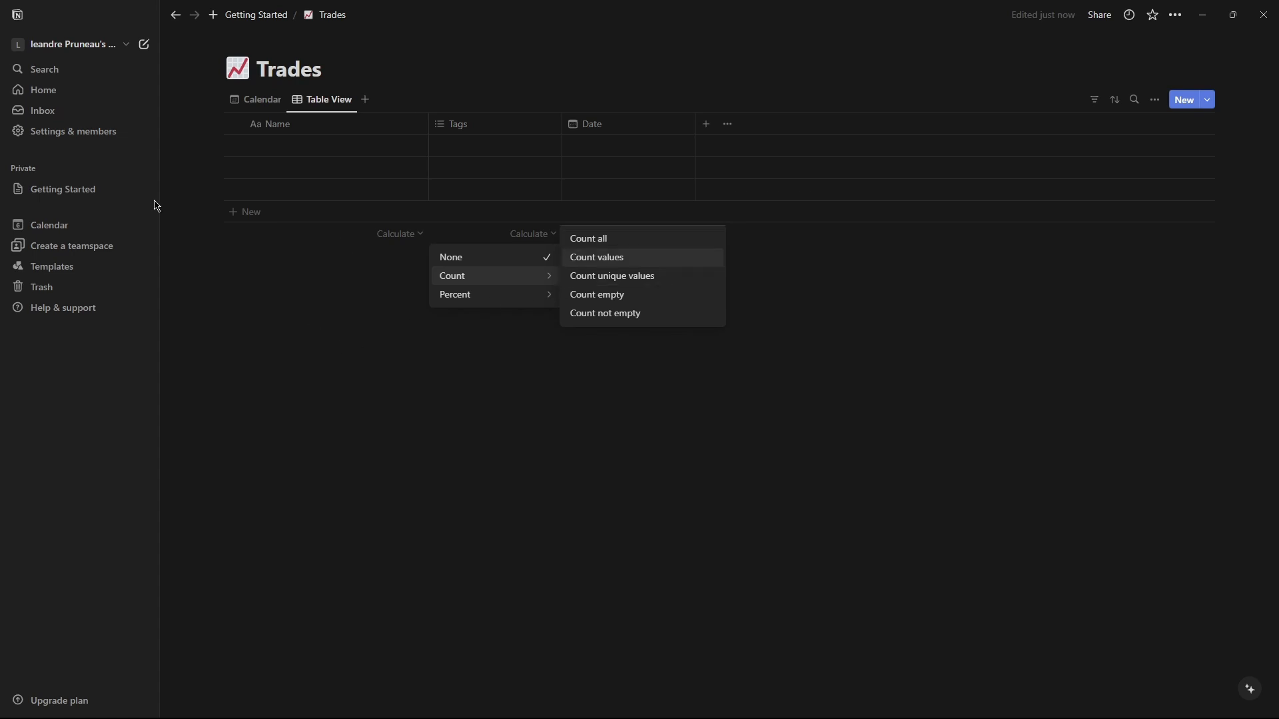
pyautogui.click(209, 365)
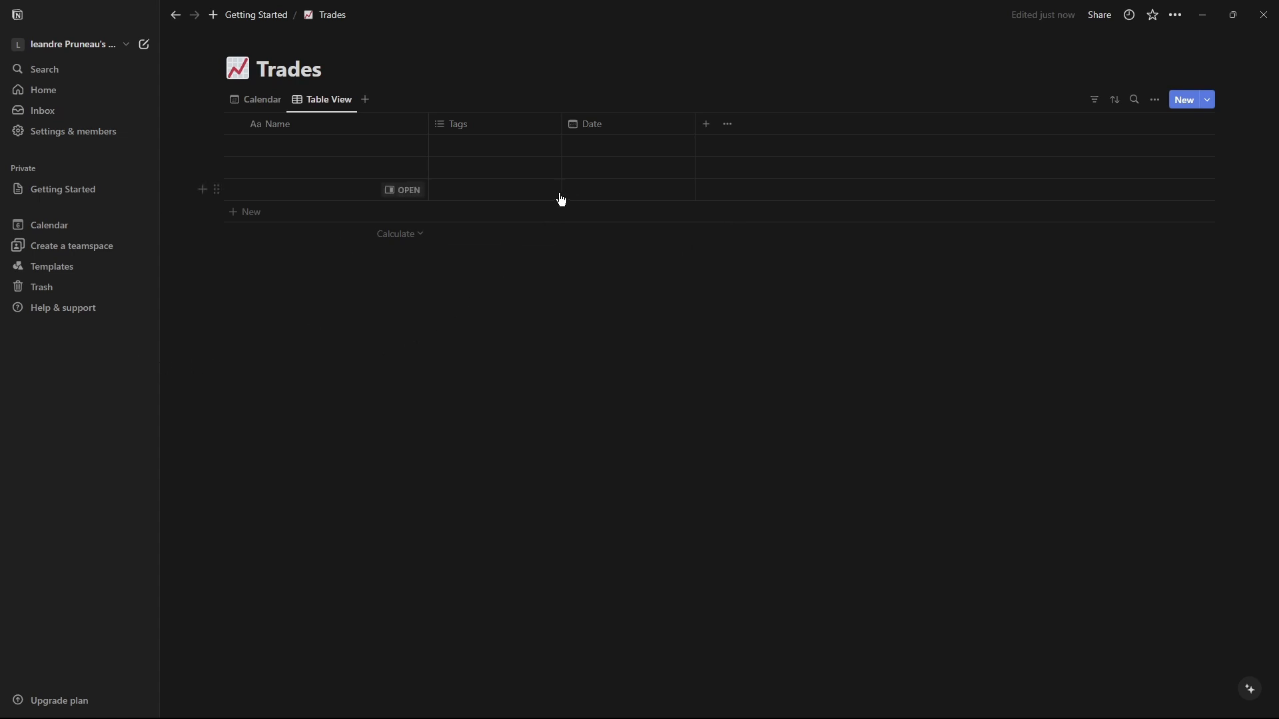
# Switch between the Calendar and Table View tabs, then add a Date filter to the Table View.
pyautogui.click(265, 107)
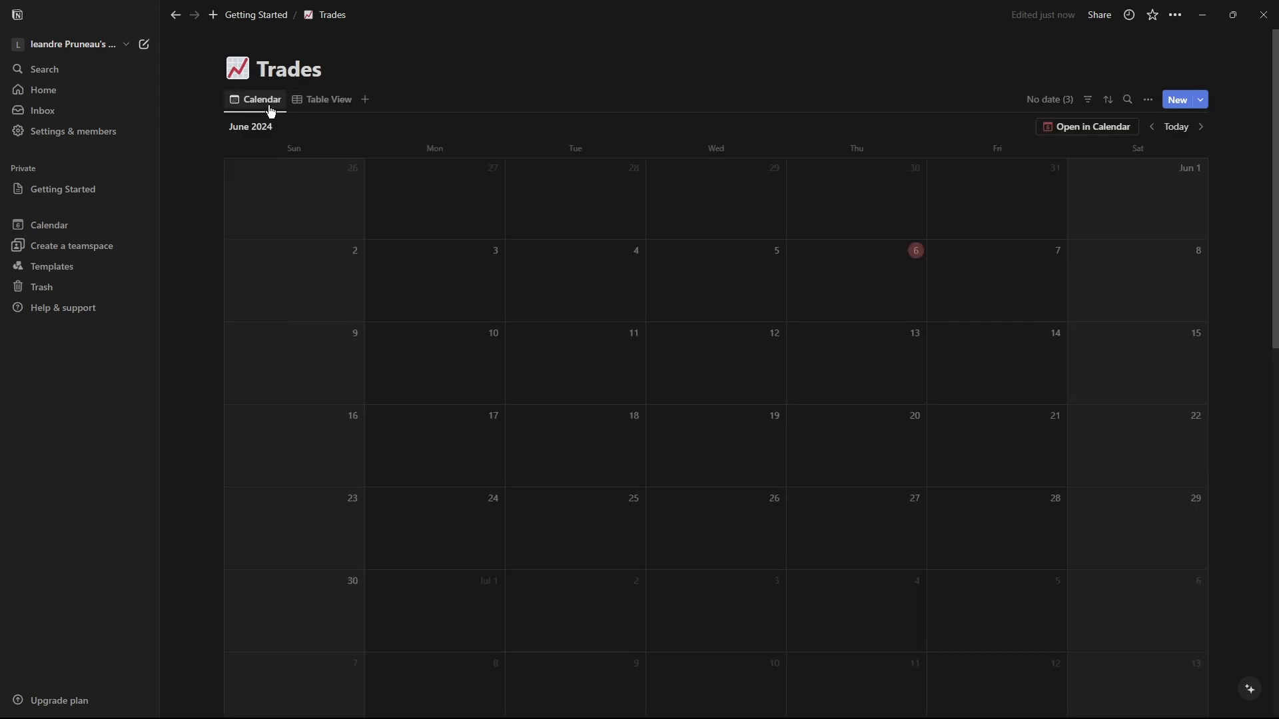
pyautogui.click(309, 105)
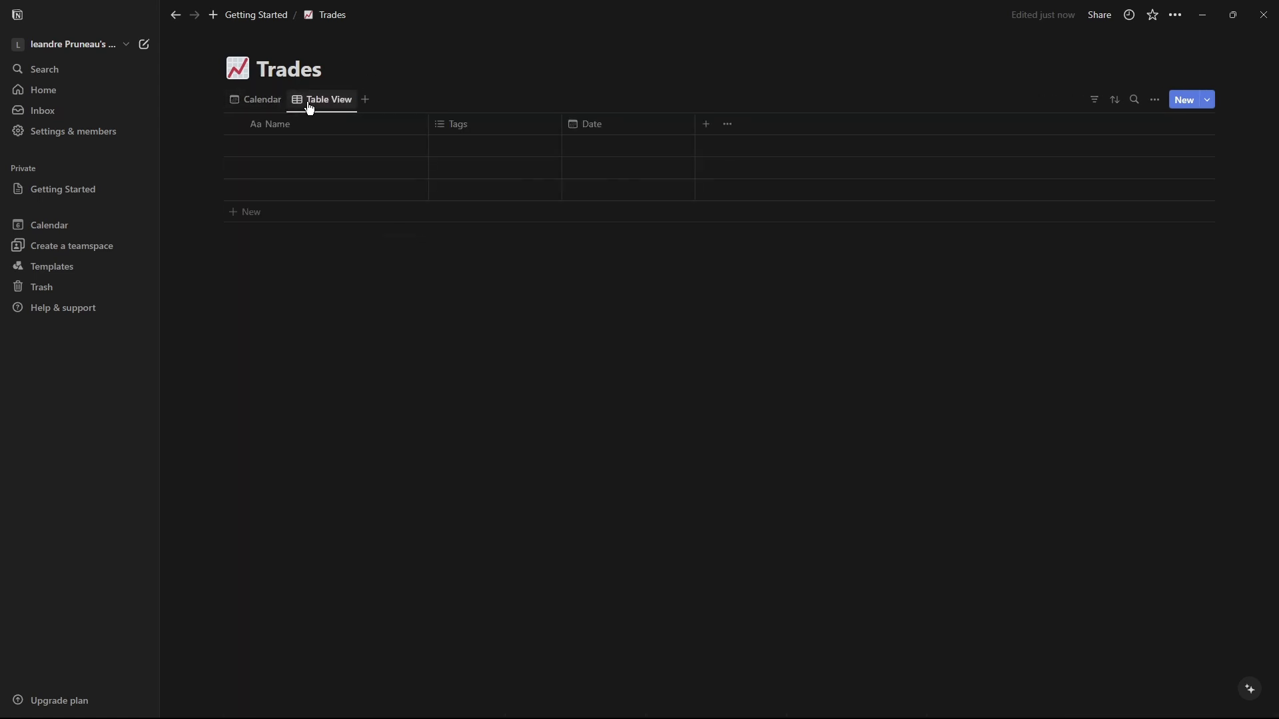
pyautogui.click(1153, 101)
pyautogui.click(1088, 100)
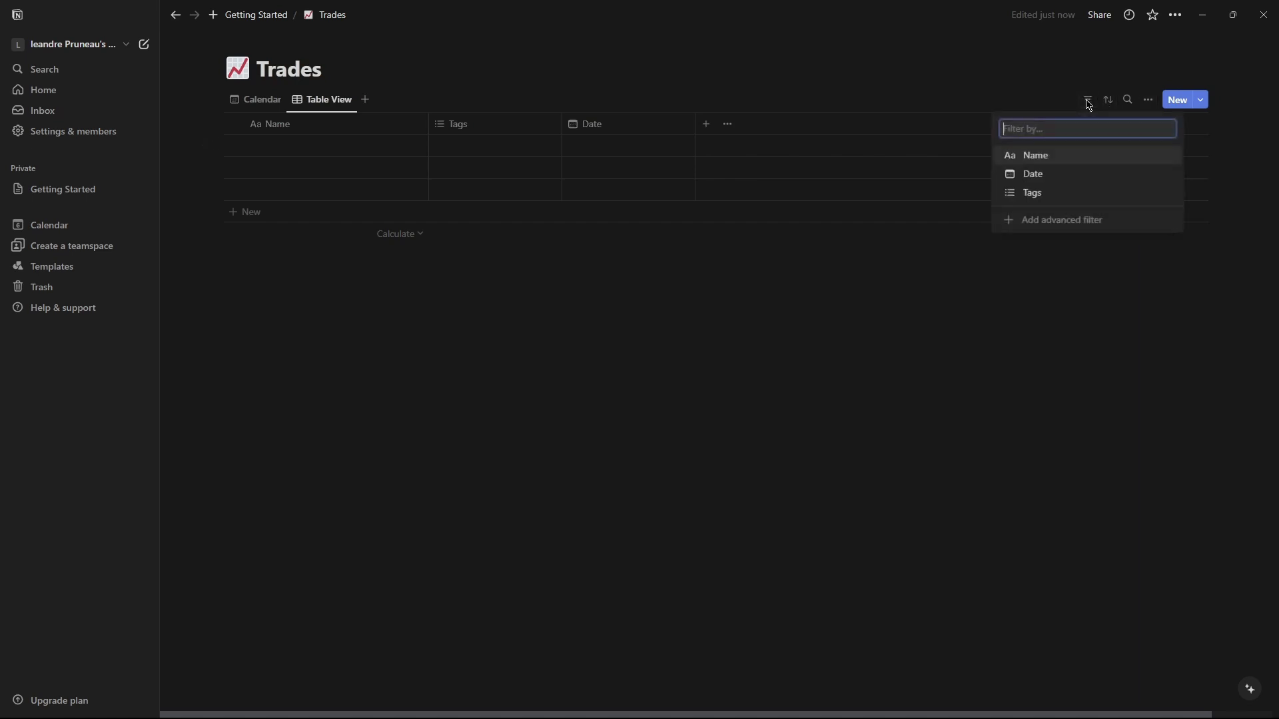
pyautogui.click(1041, 174)
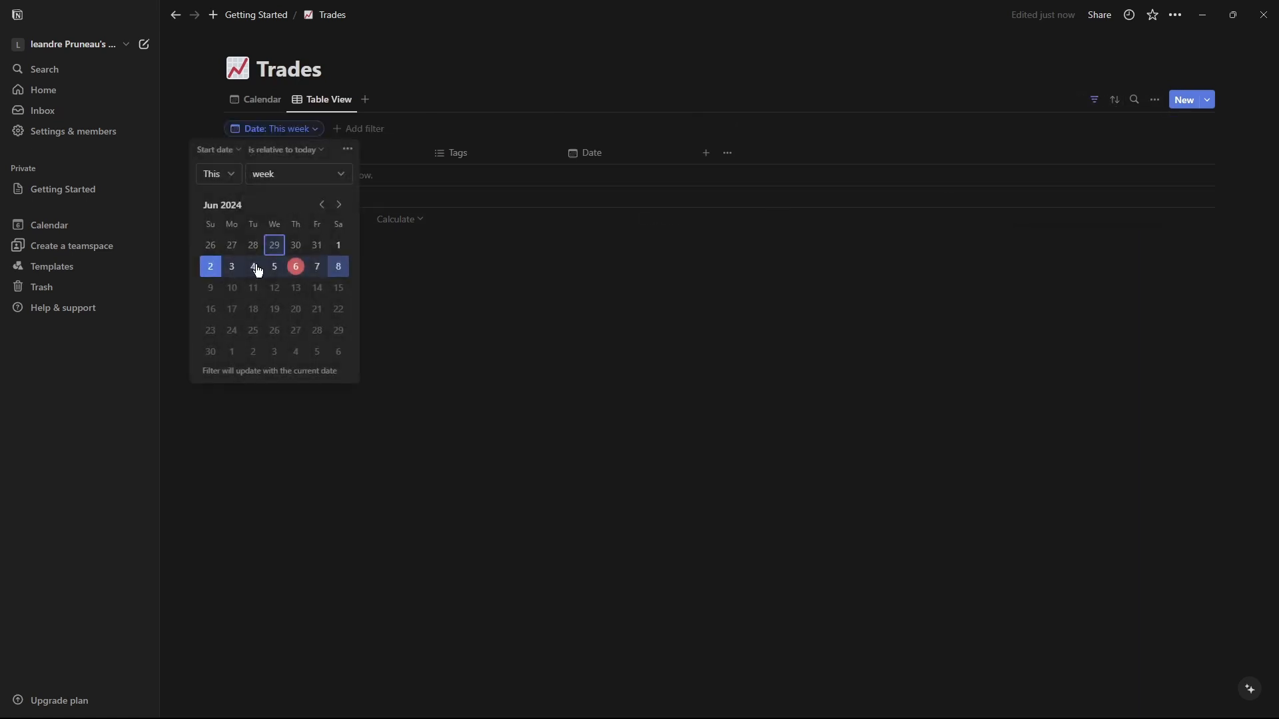
# Examine the Date filter's relative-date period and condition options in the Table View.
pyautogui.click(288, 179)
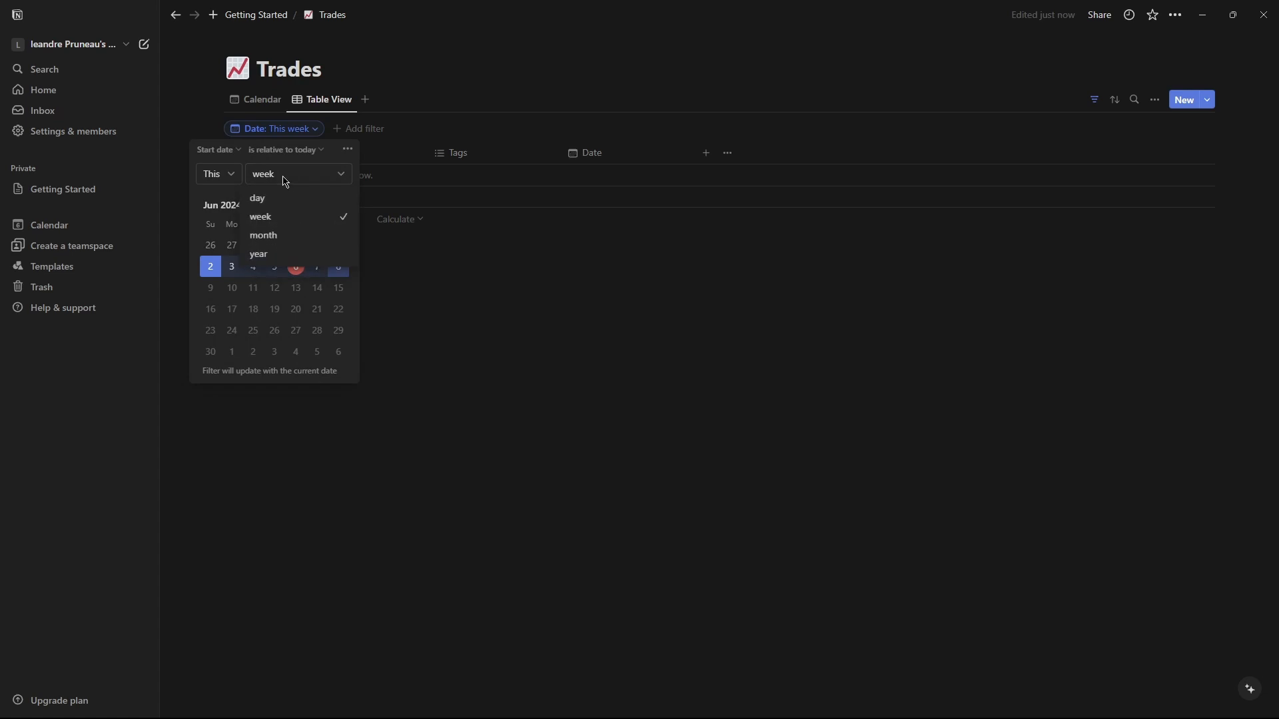
pyautogui.click(227, 177)
pyautogui.click(227, 177)
pyautogui.click(279, 173)
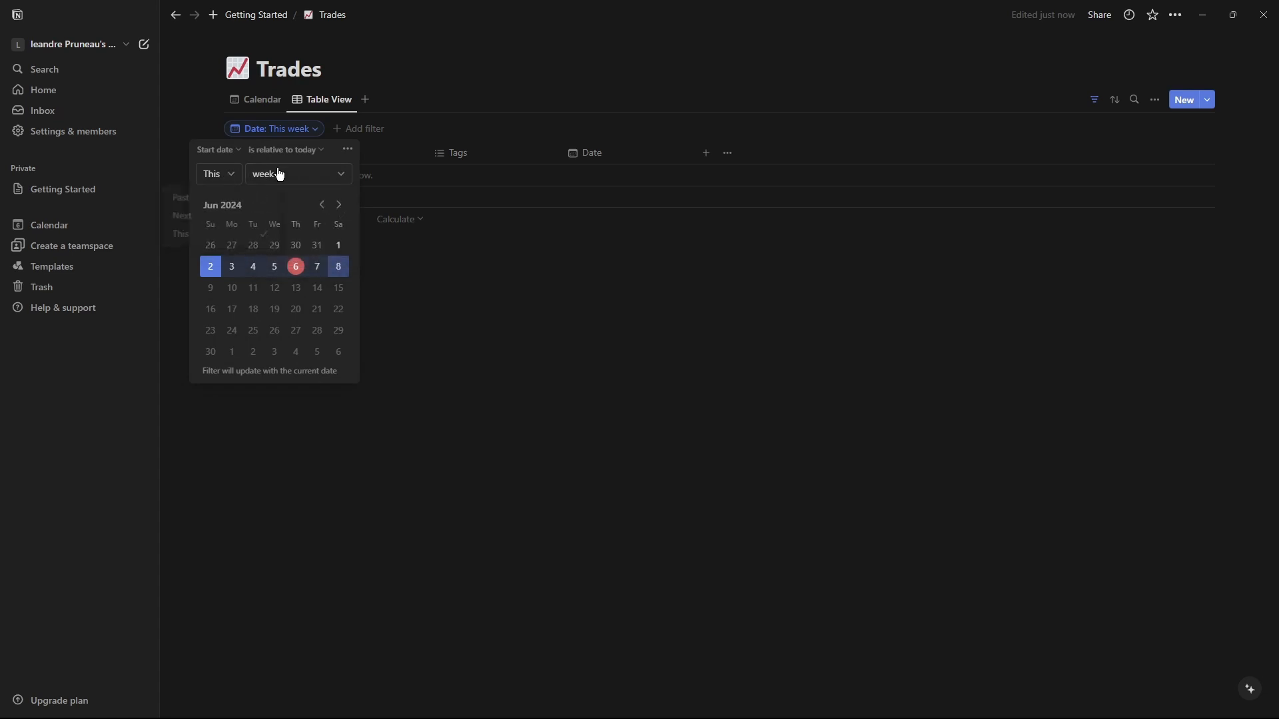
pyautogui.click(235, 178)
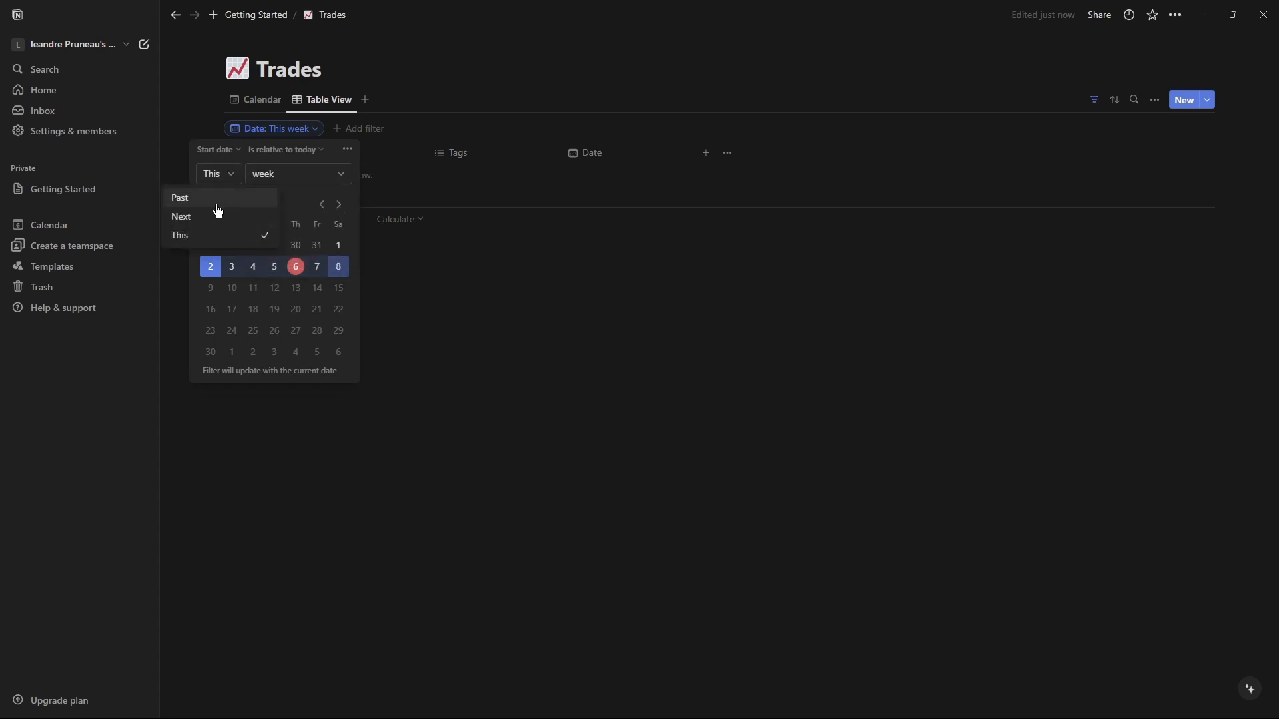
pyautogui.click(275, 161)
pyautogui.click(277, 151)
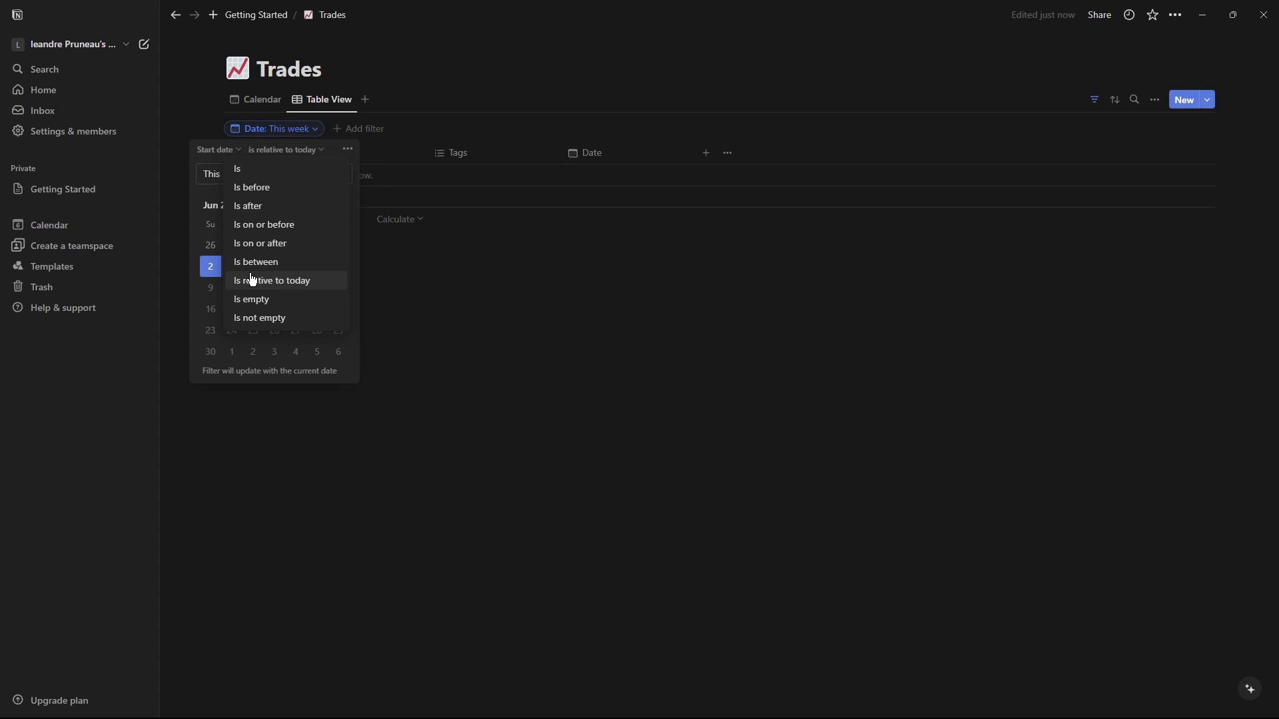
pyautogui.click(413, 208)
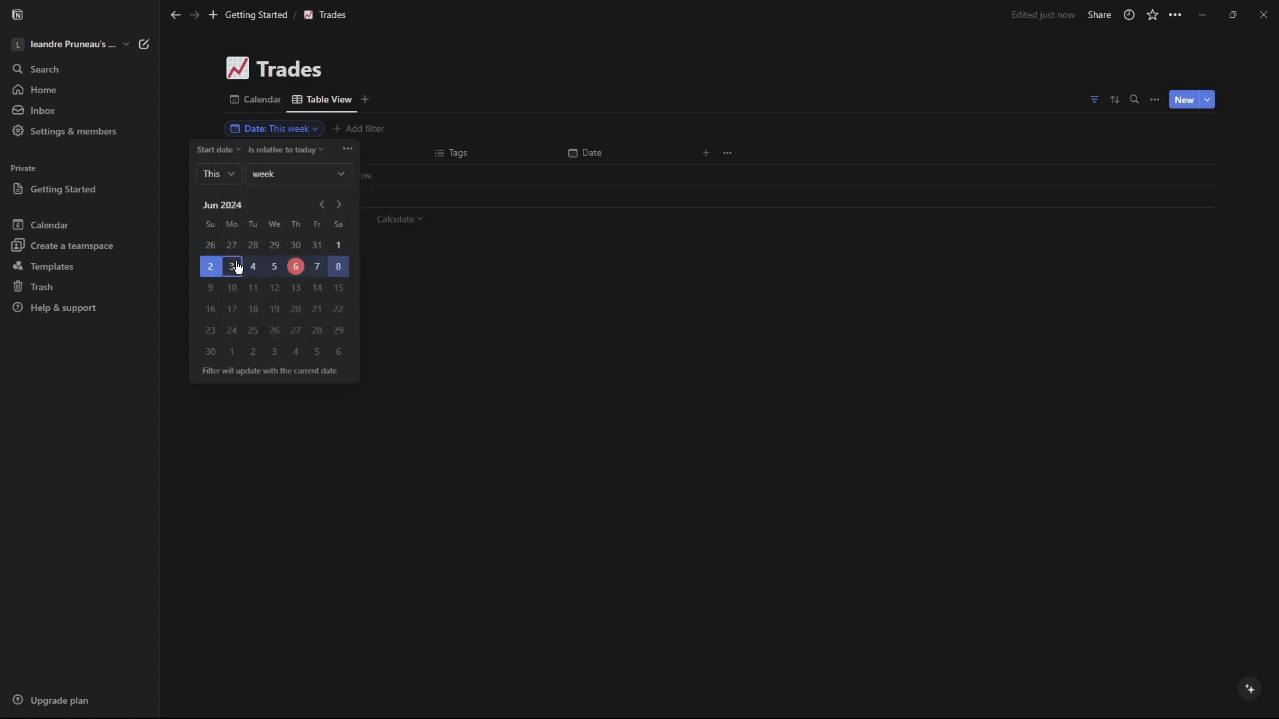
pyautogui.click(442, 260)
pyautogui.click(309, 129)
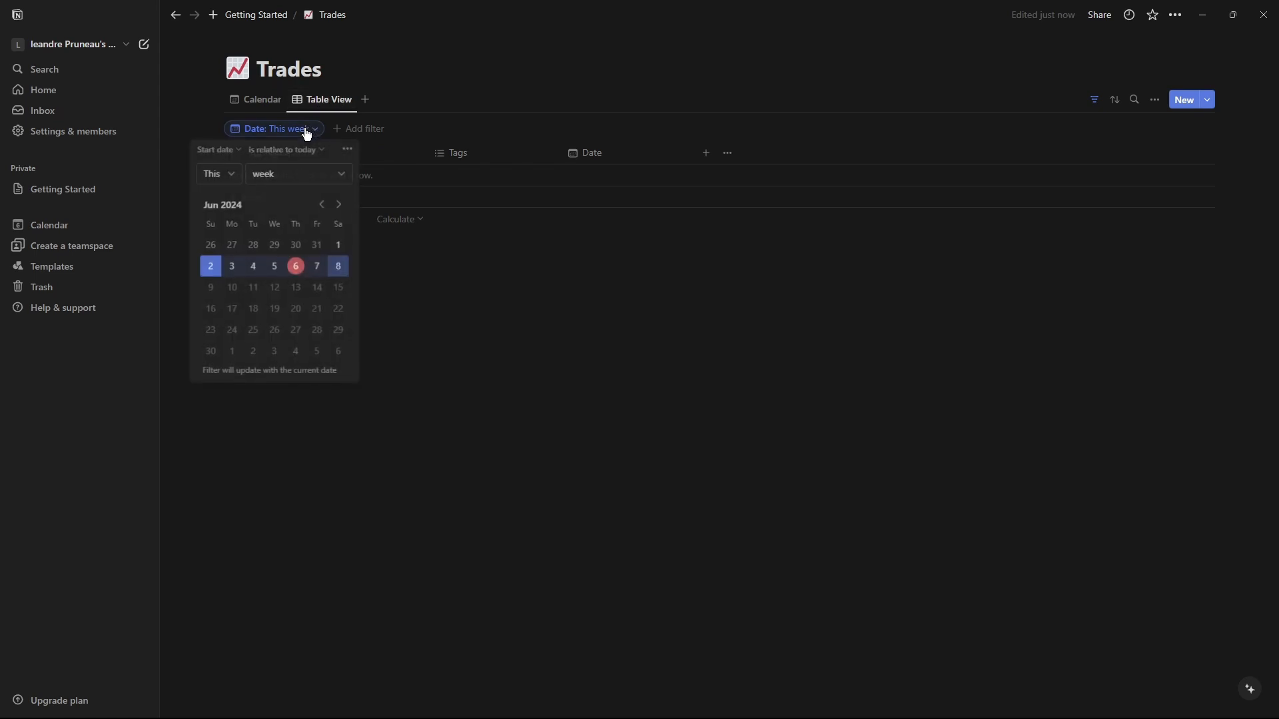
# Delete the Date filter from the Table View.
pyautogui.click(1095, 101)
pyautogui.click(1095, 101)
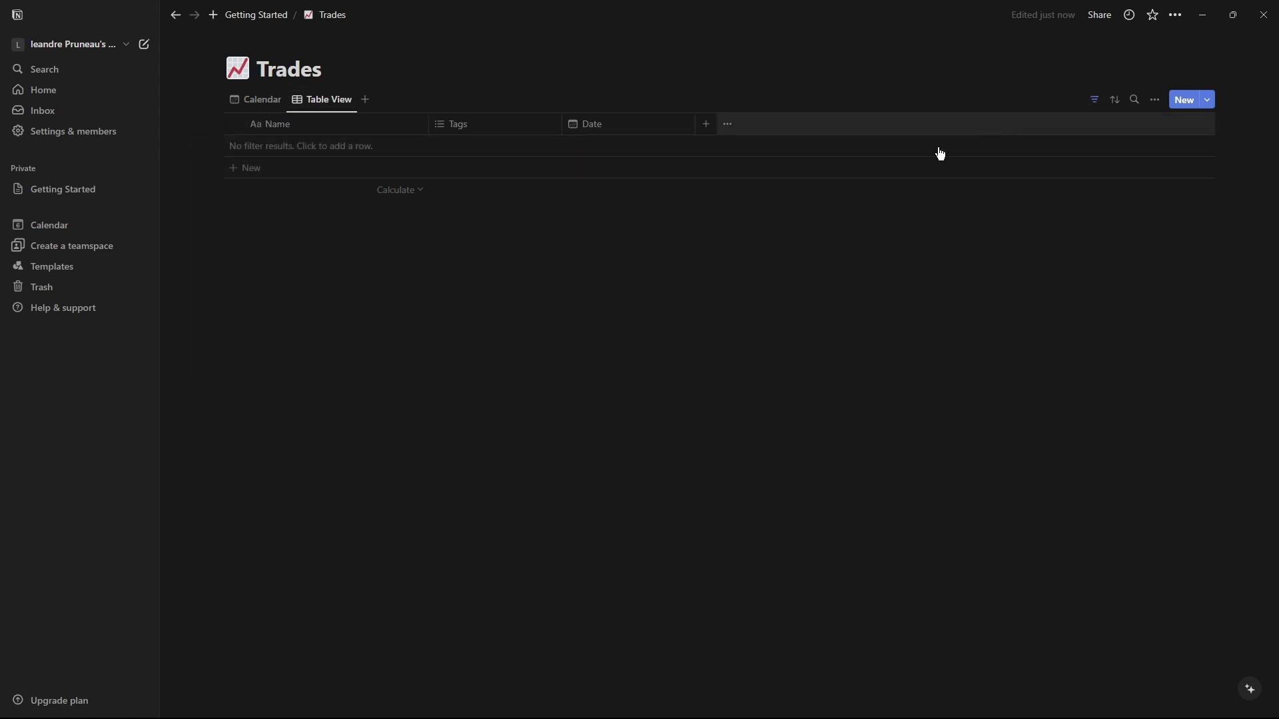
pyautogui.click(1096, 100)
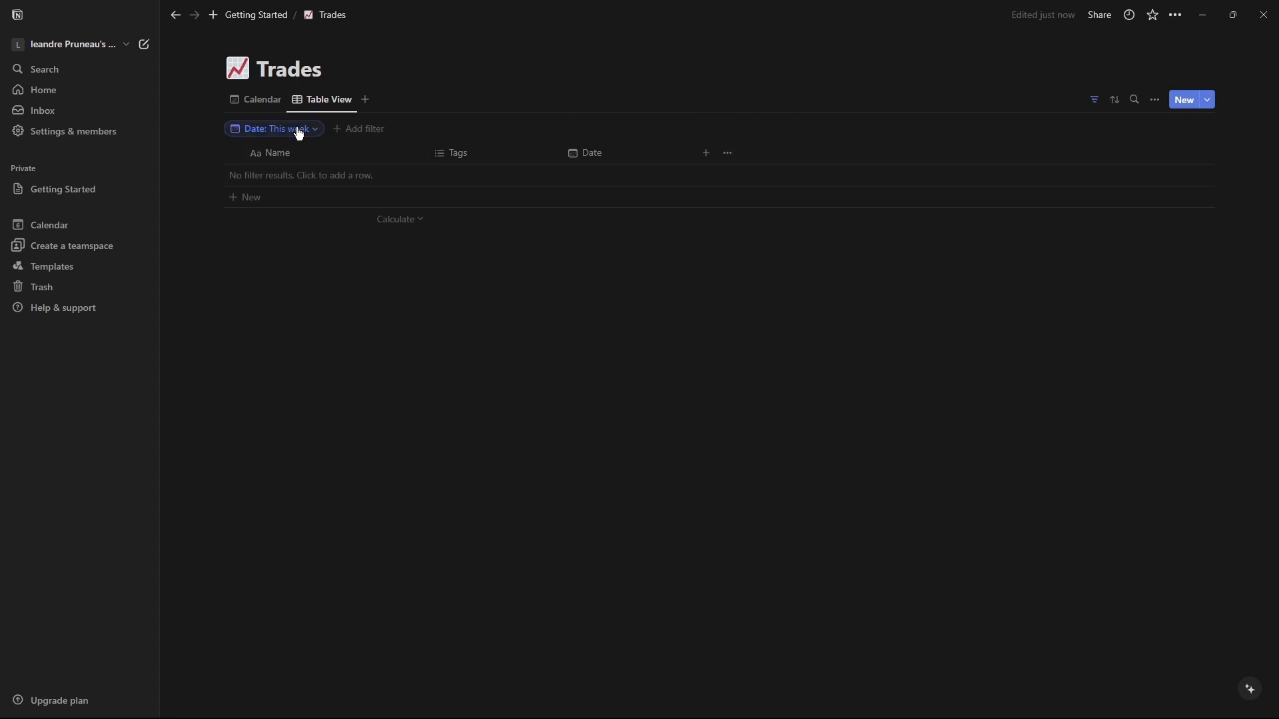
pyautogui.click(322, 131)
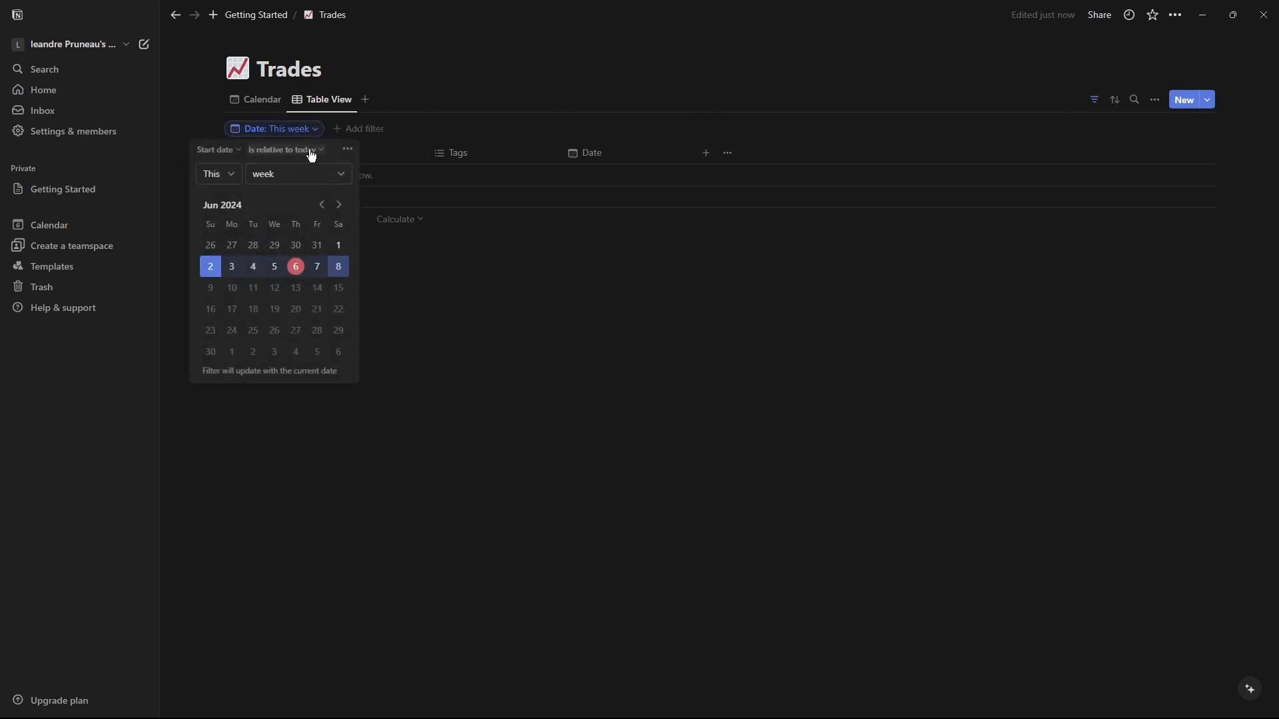
pyautogui.click(348, 150)
pyautogui.click(397, 157)
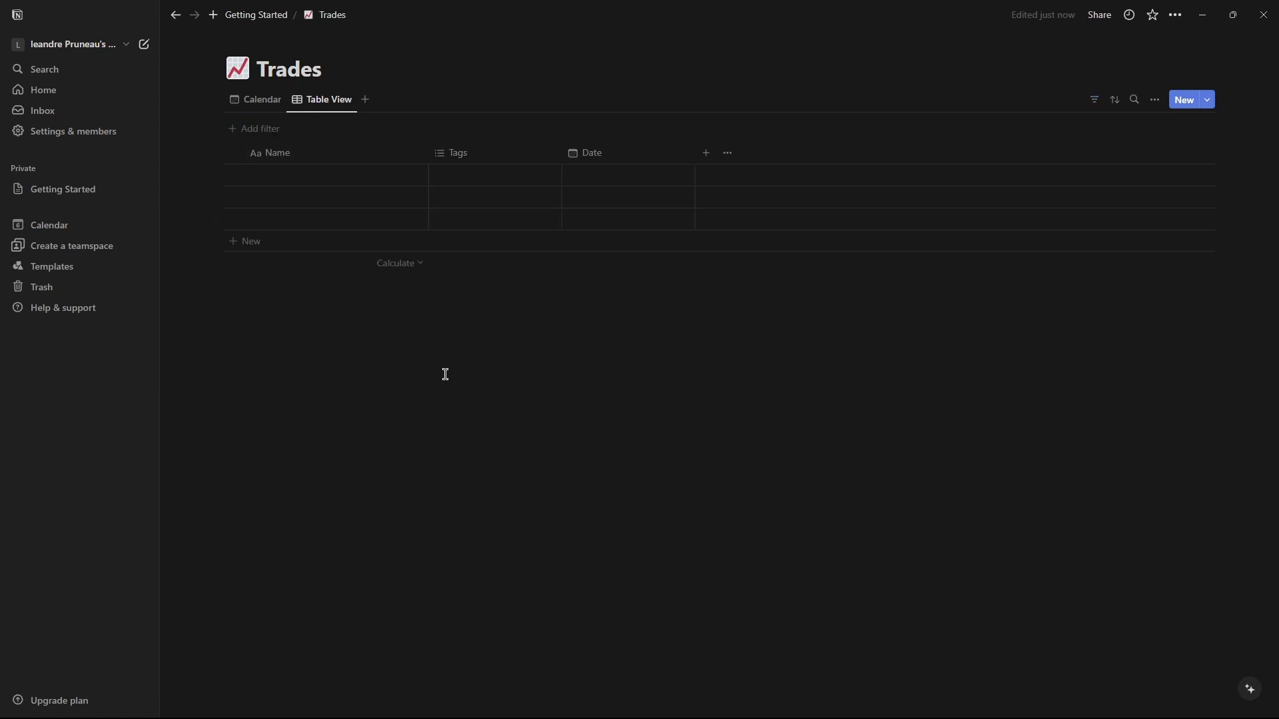
# Add a Date filter to the Table View again and browse its condition and period options.
pyautogui.click(1096, 103)
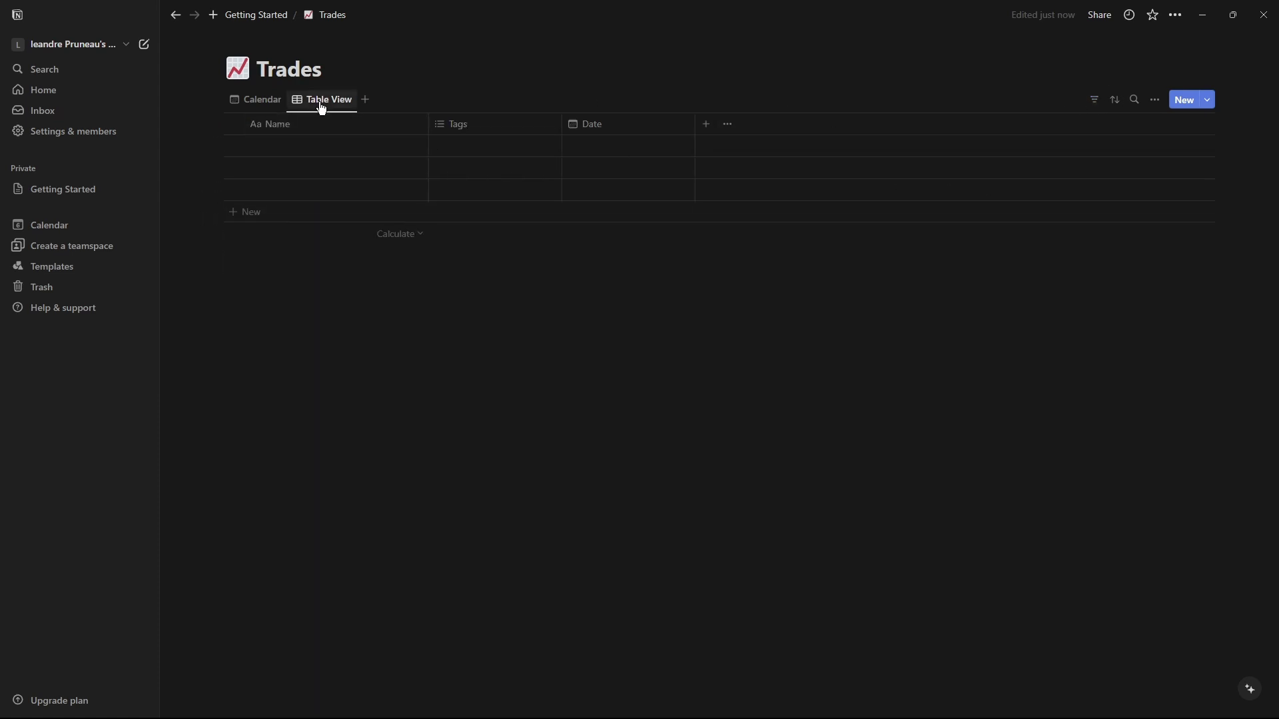
pyautogui.click(1092, 101)
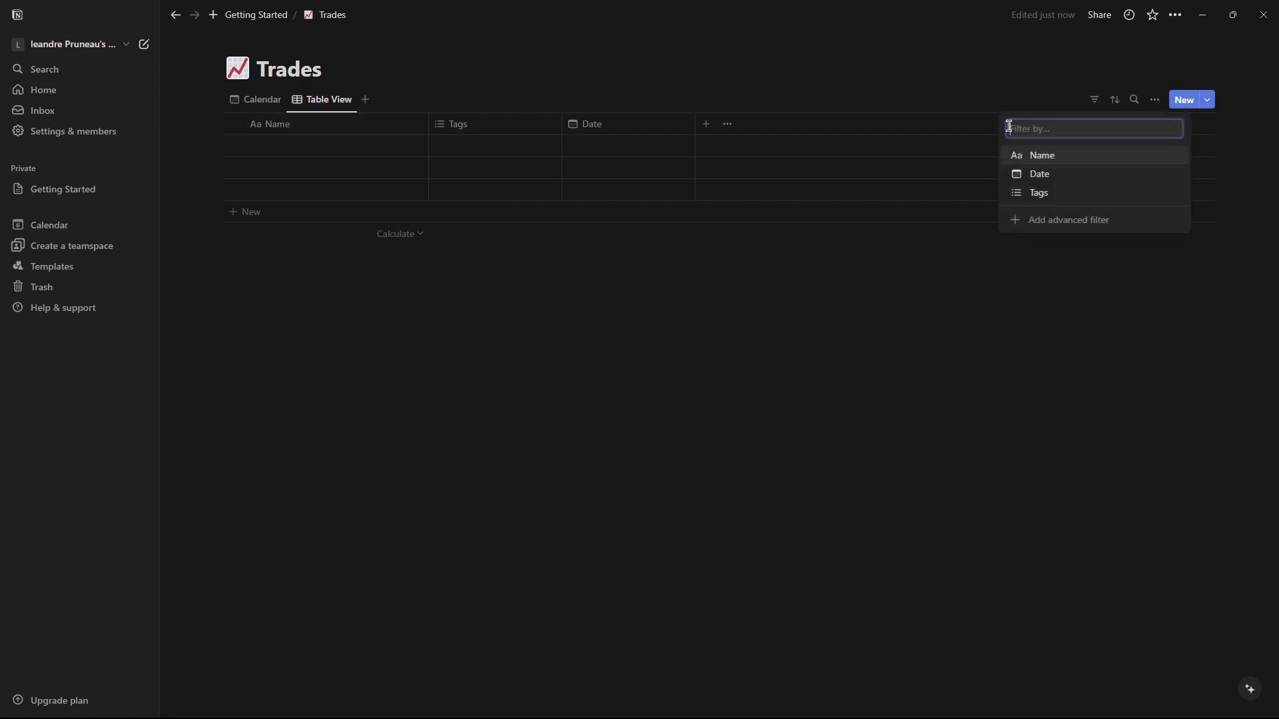
pyautogui.click(1062, 175)
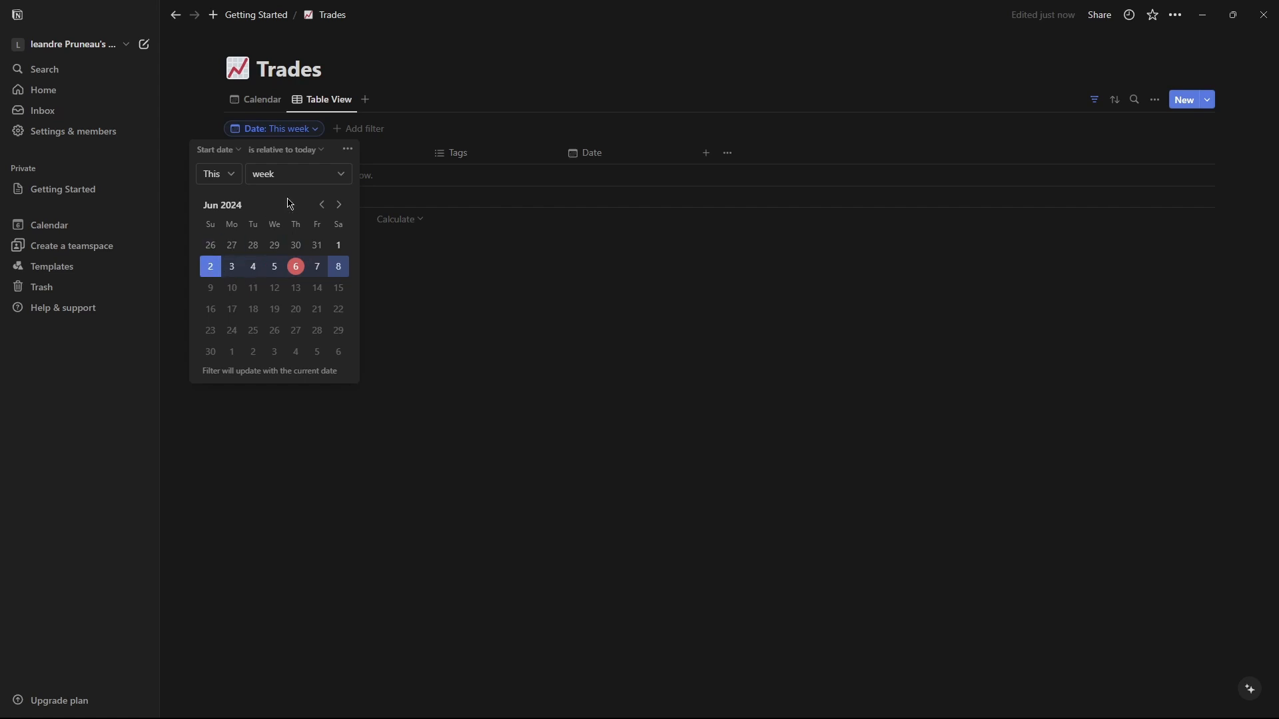
pyautogui.click(212, 174)
pyautogui.click(315, 176)
pyautogui.click(315, 176)
pyautogui.click(263, 155)
pyautogui.click(283, 154)
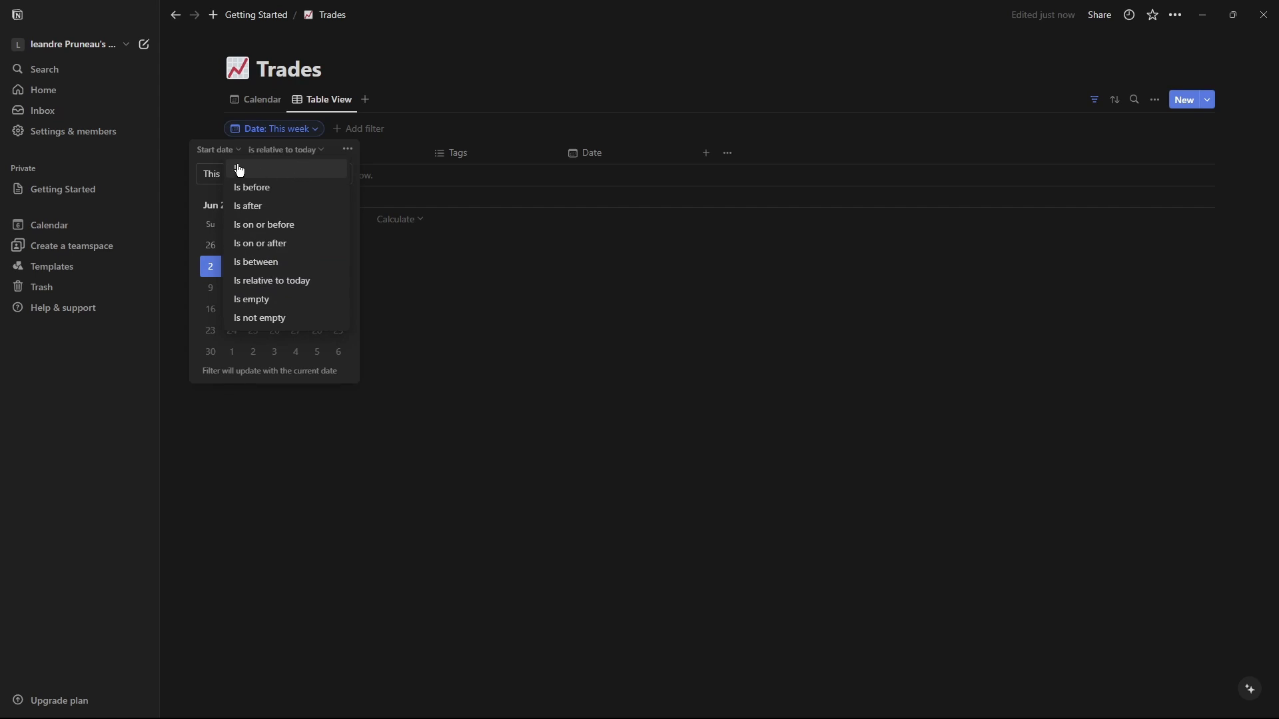
pyautogui.click(203, 247)
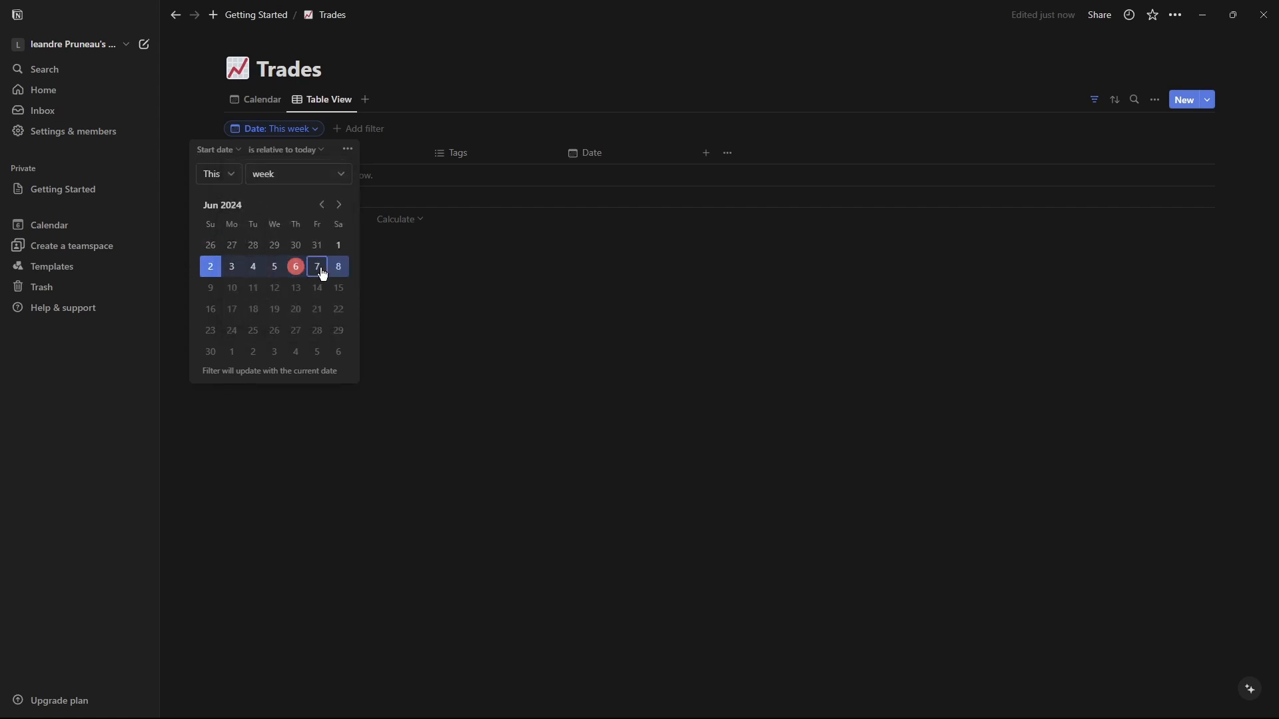
pyautogui.click(482, 219)
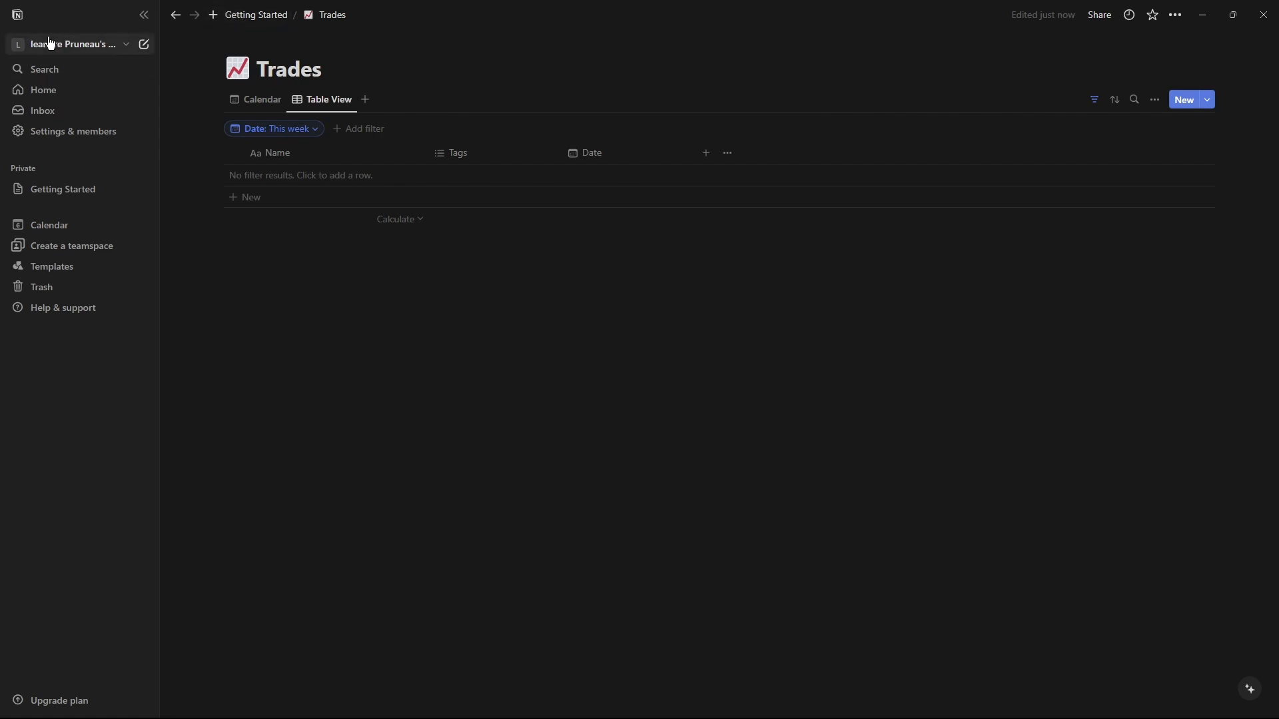
# Delete the Date filter from the Table View.
pyautogui.click(117, 43)
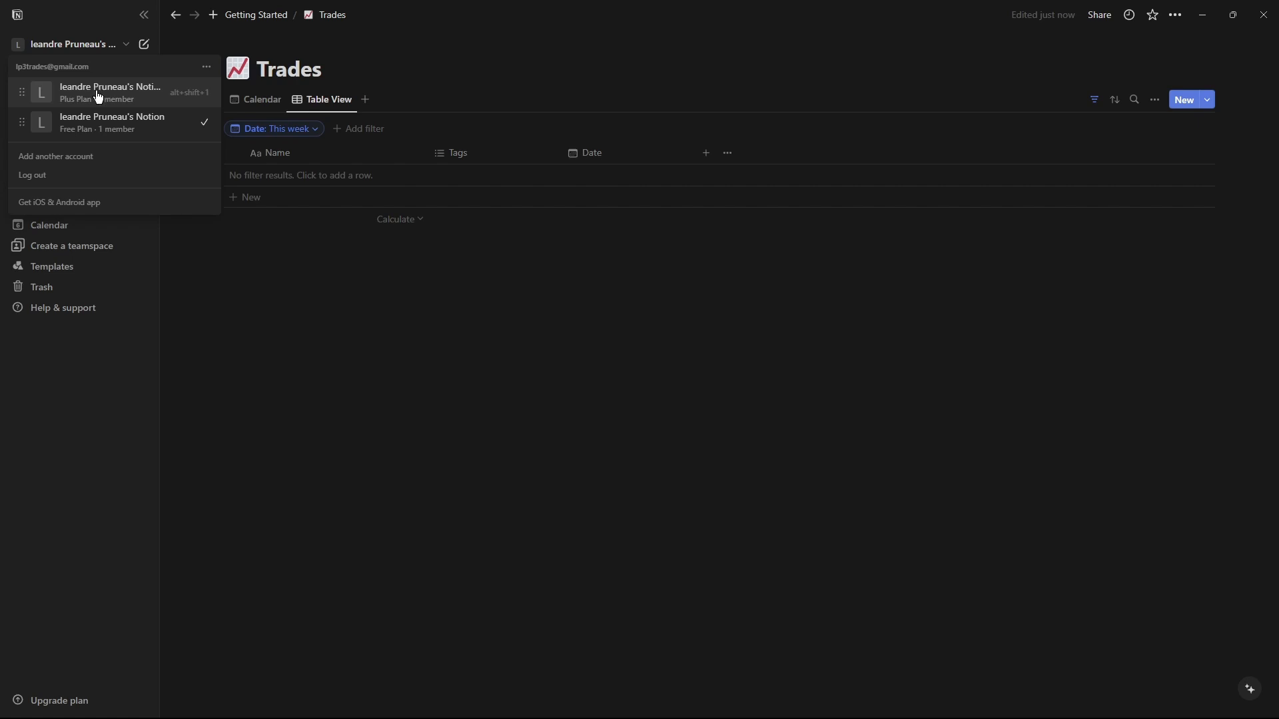
pyautogui.click(363, 268)
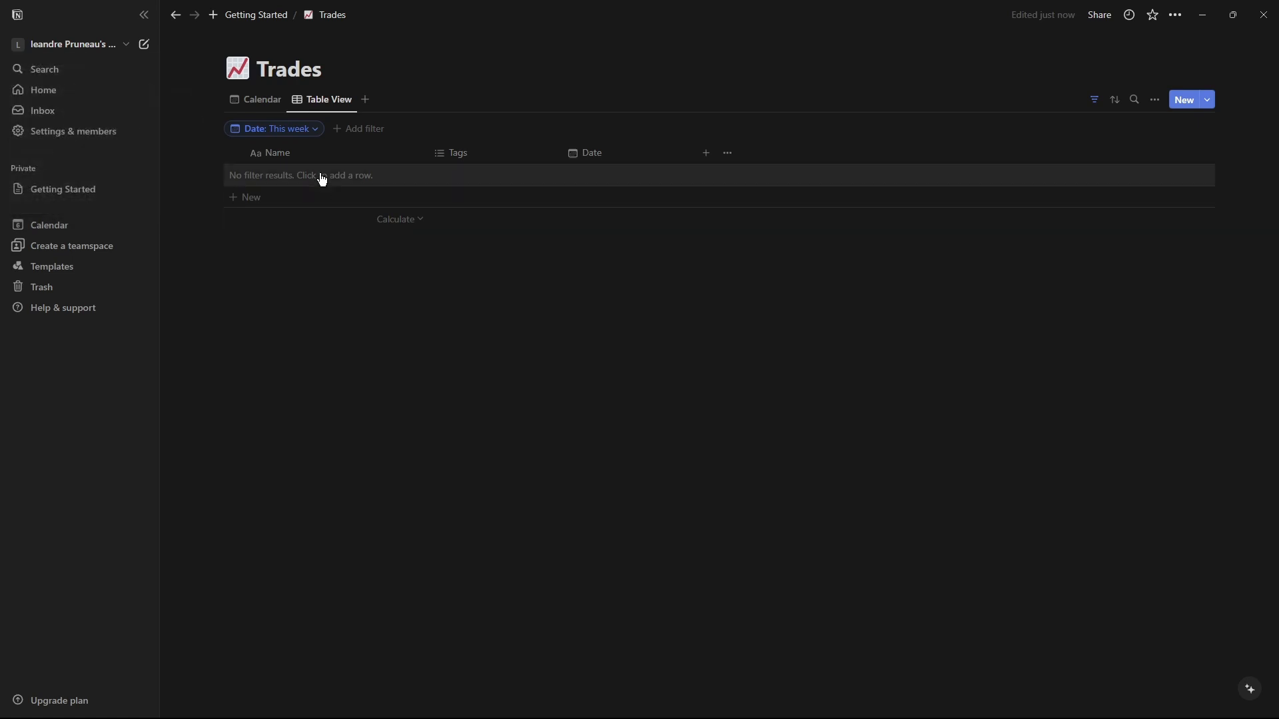
pyautogui.click(307, 132)
pyautogui.click(347, 151)
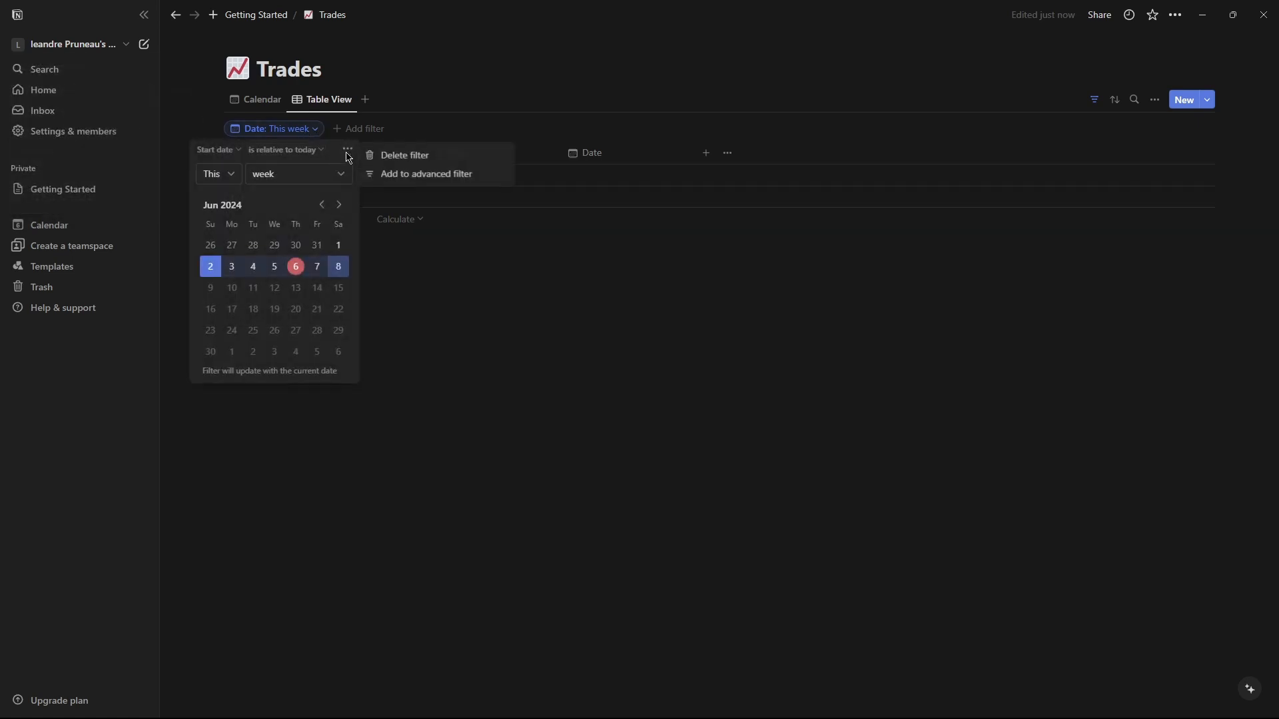
pyautogui.click(385, 158)
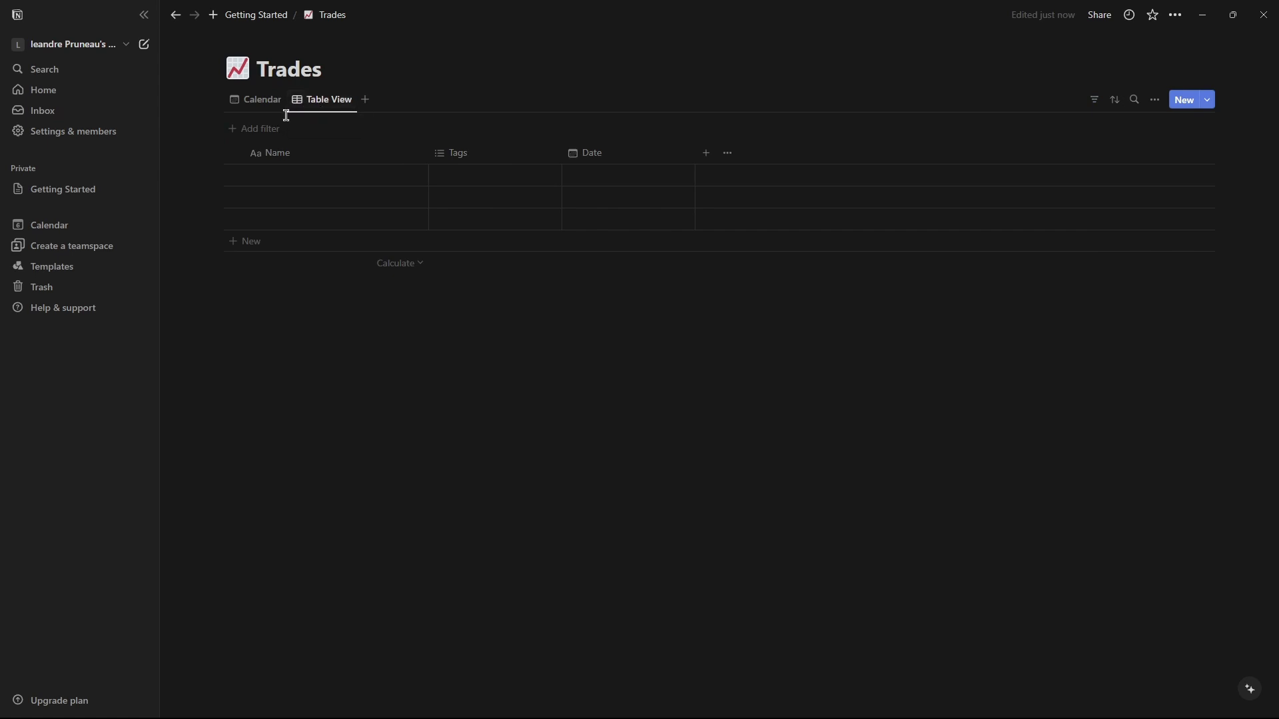
# Switch to the Calendar view and add a new Number property to Trades with US Dollar number format.
pyautogui.click(265, 100)
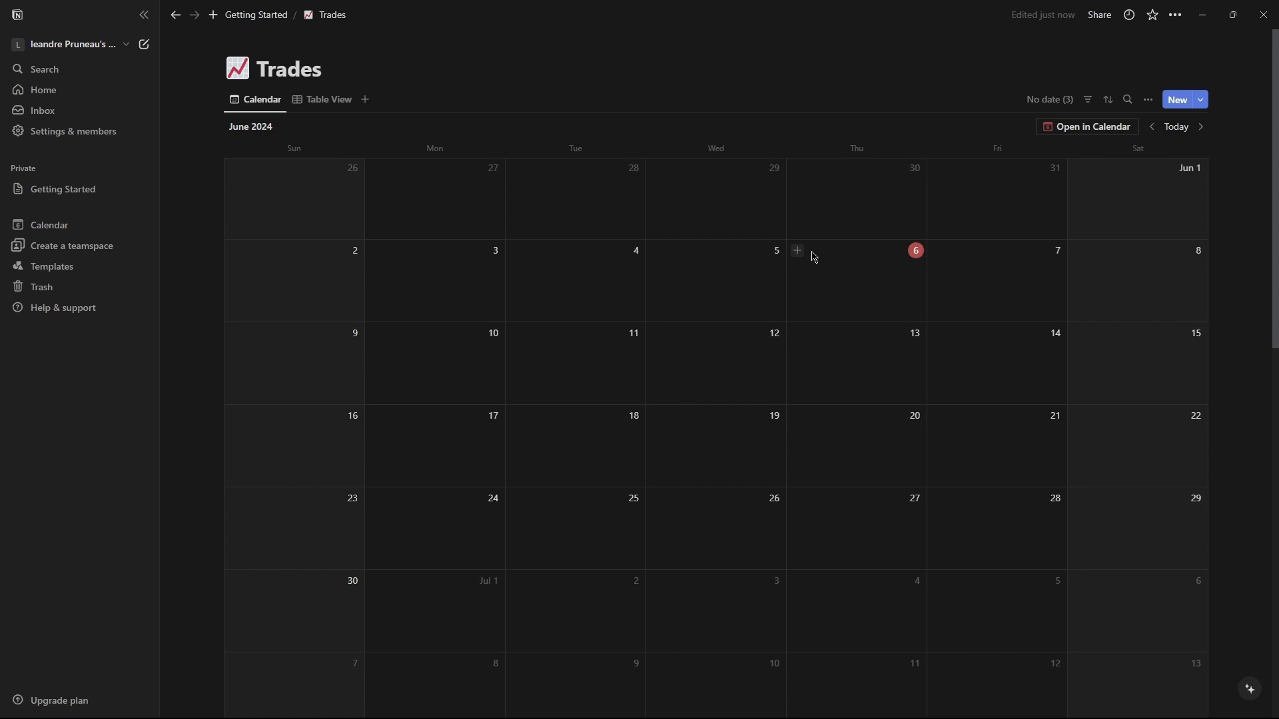
pyautogui.click(1148, 101)
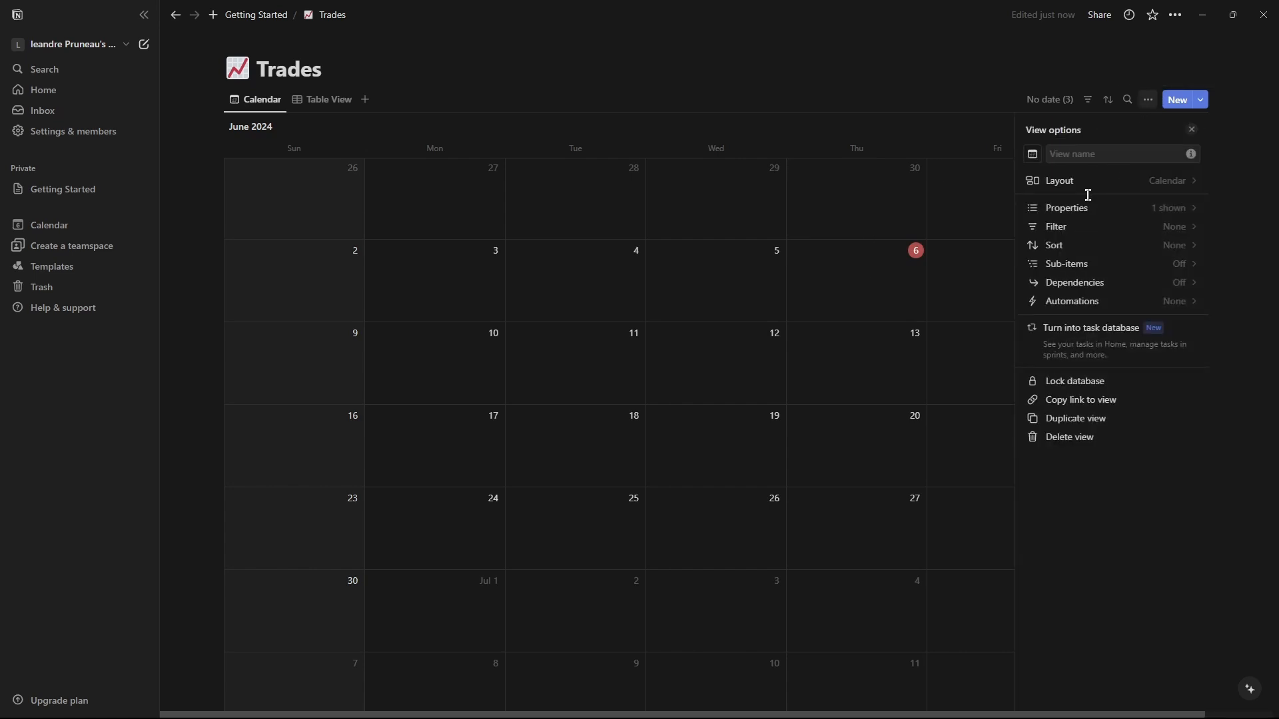
pyautogui.click(1080, 214)
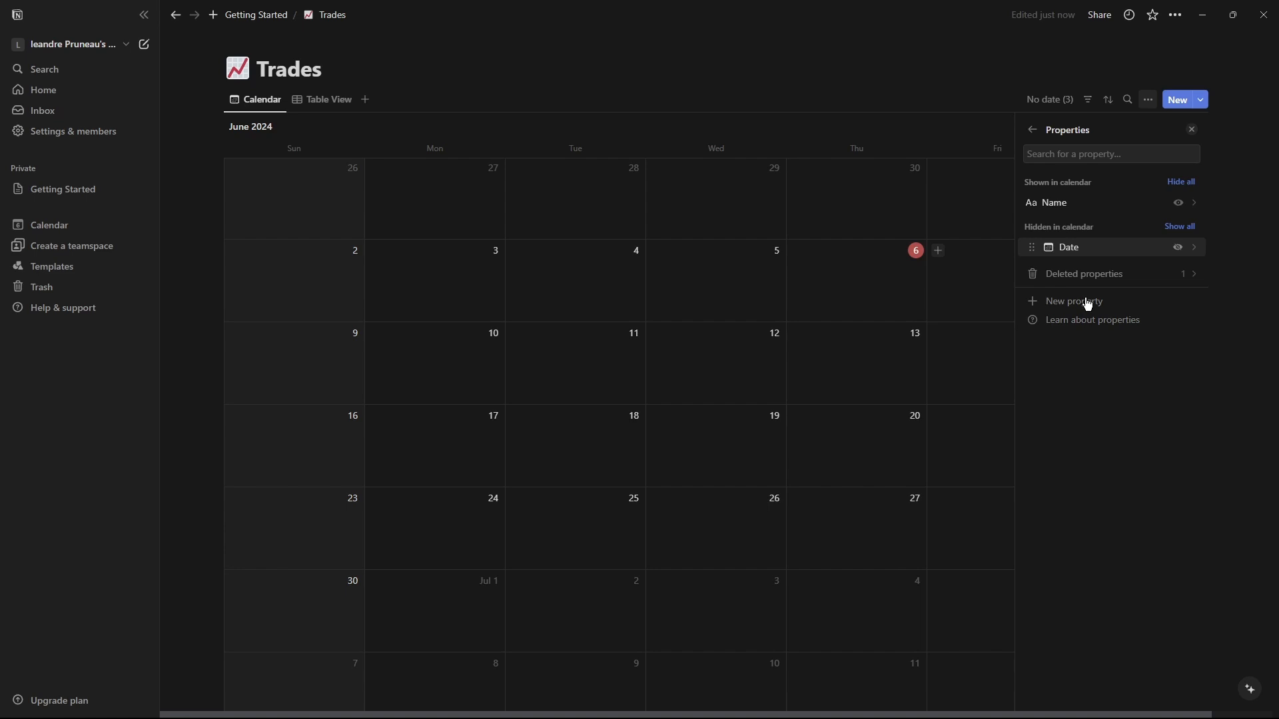
pyautogui.click(1088, 303)
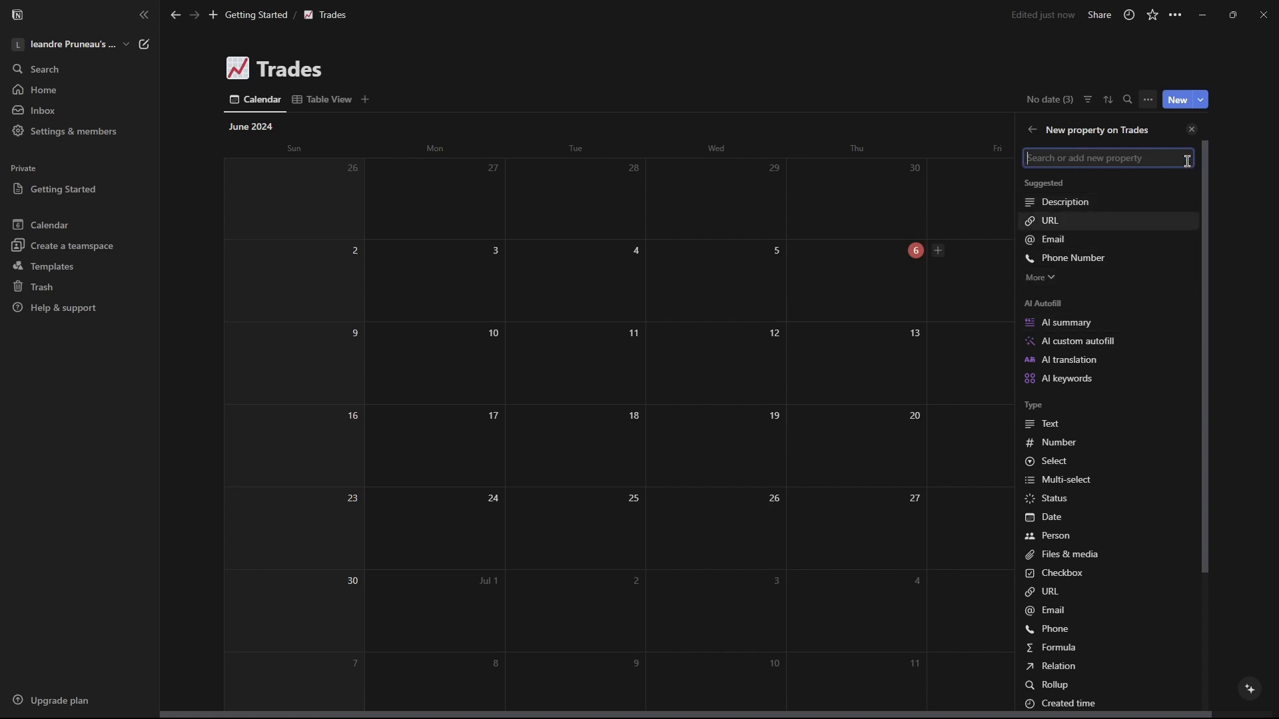
pyautogui.click(1057, 451)
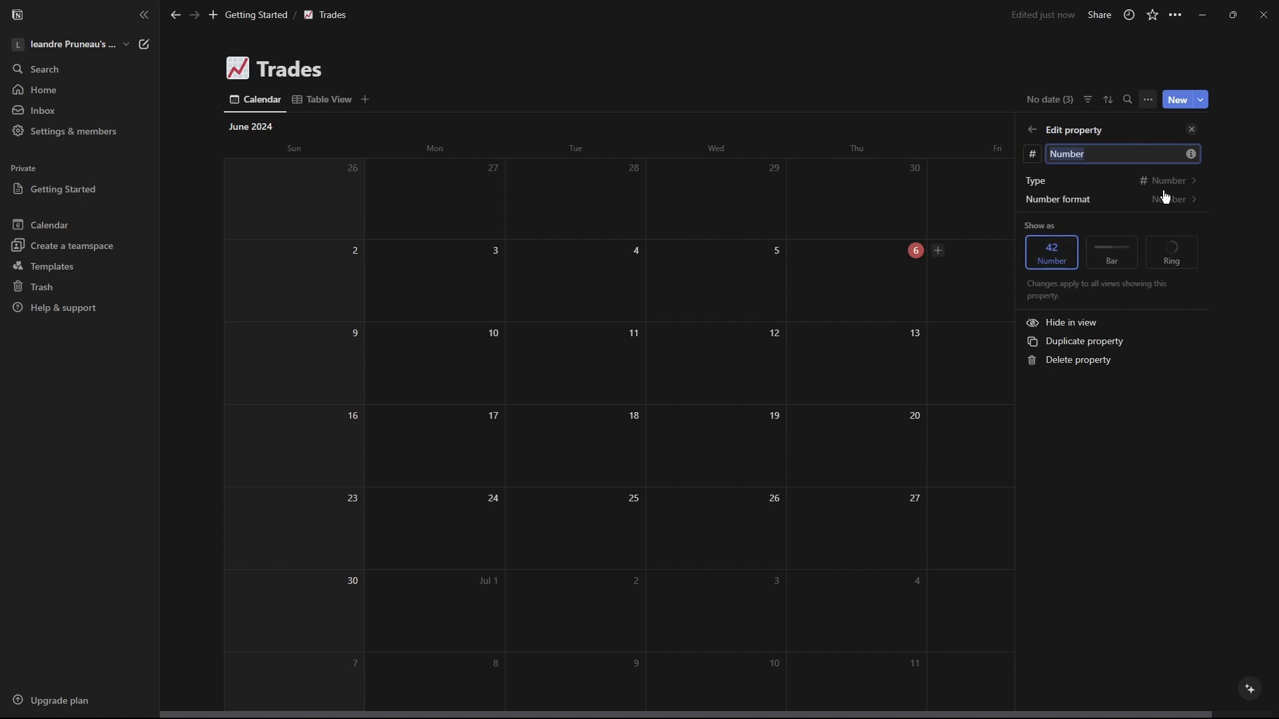
pyautogui.click(1183, 201)
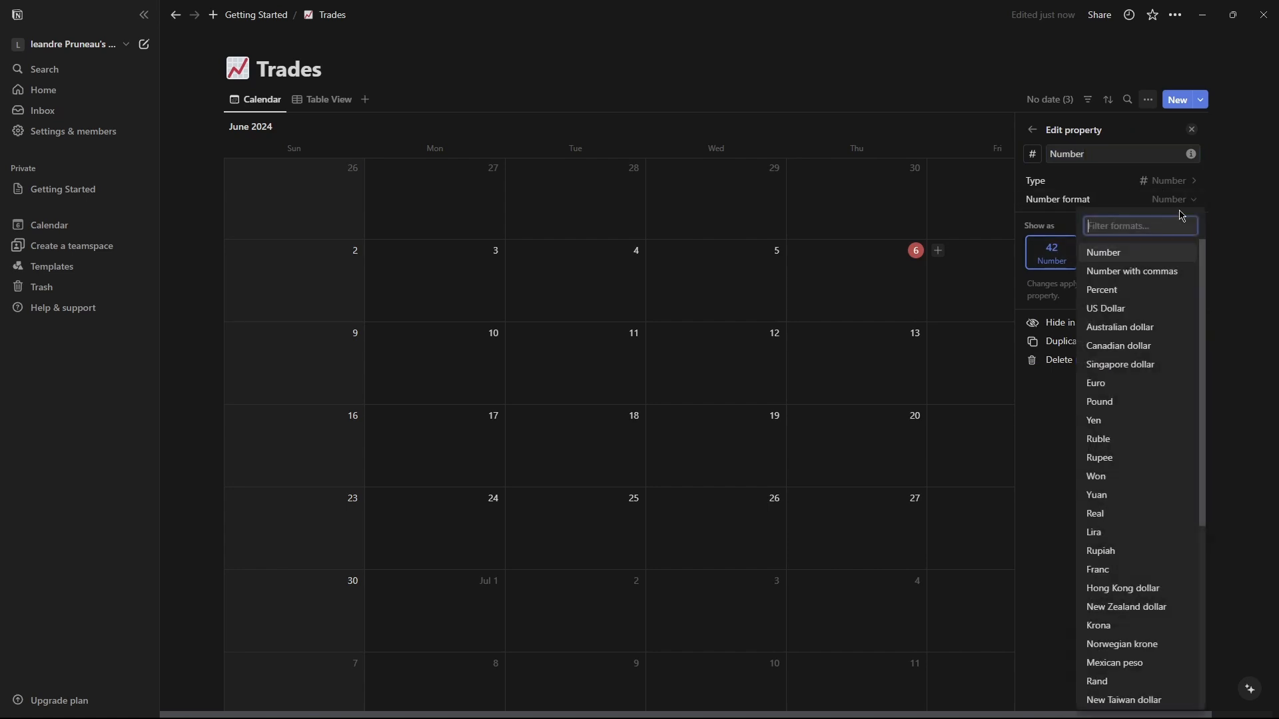
pyautogui.click(1125, 310)
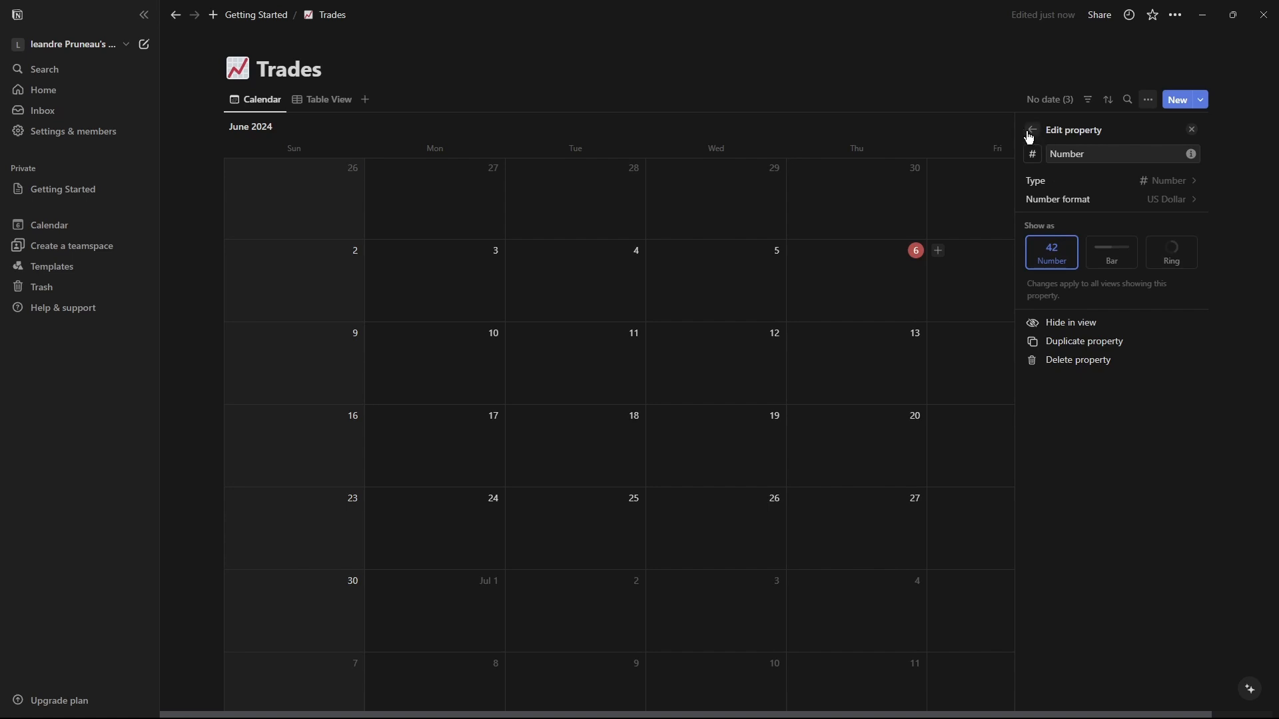
# Rename the new Number property to Commissions.
pyautogui.click(1033, 154)
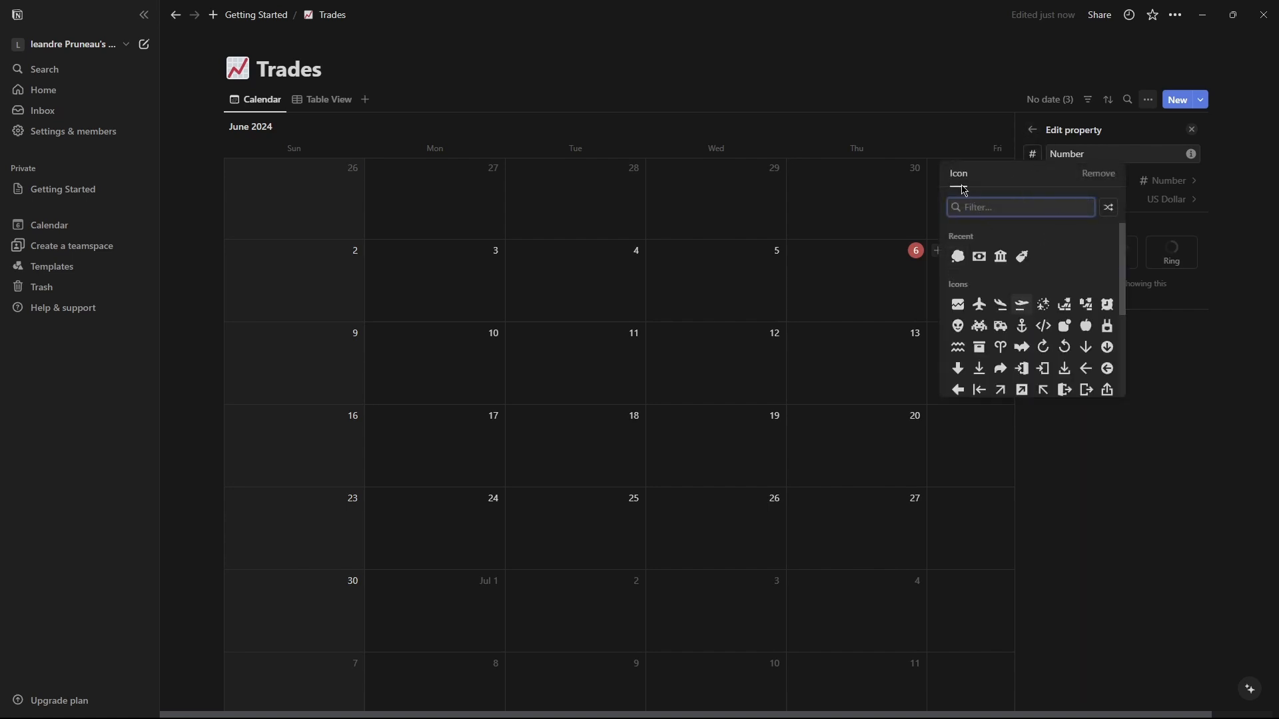
pyautogui.click(1150, 286)
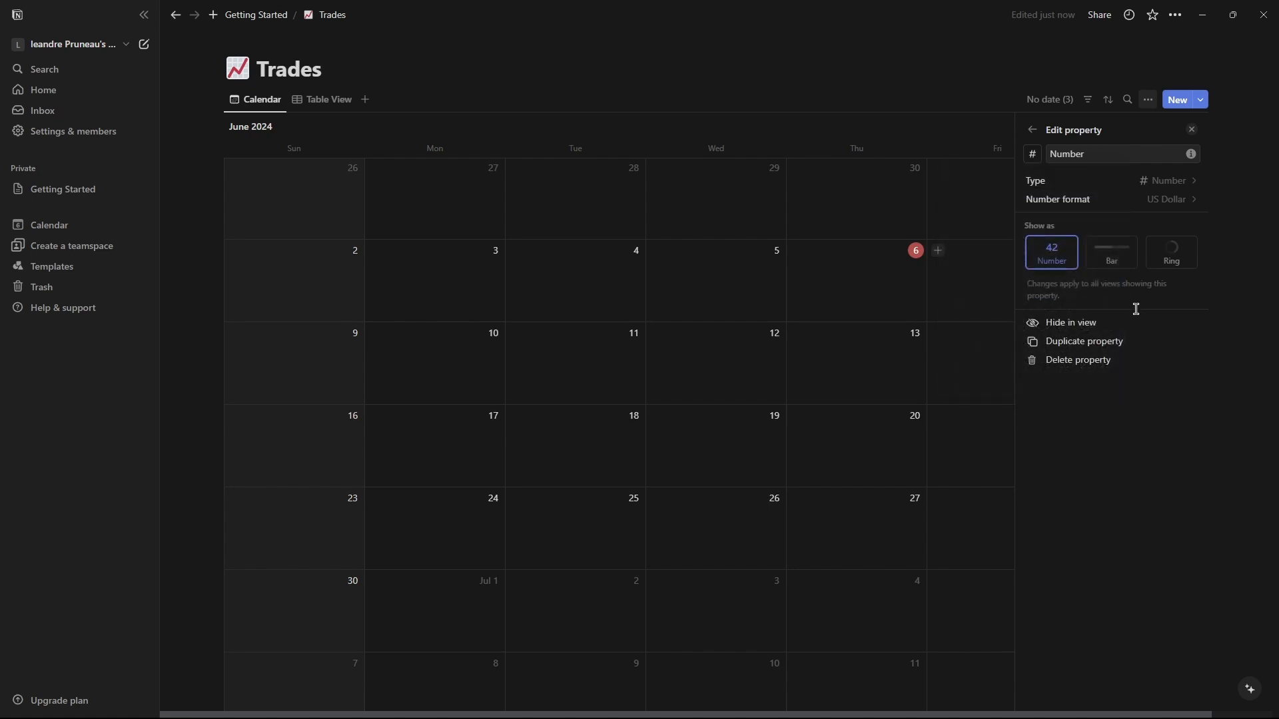
pyautogui.click(1033, 129)
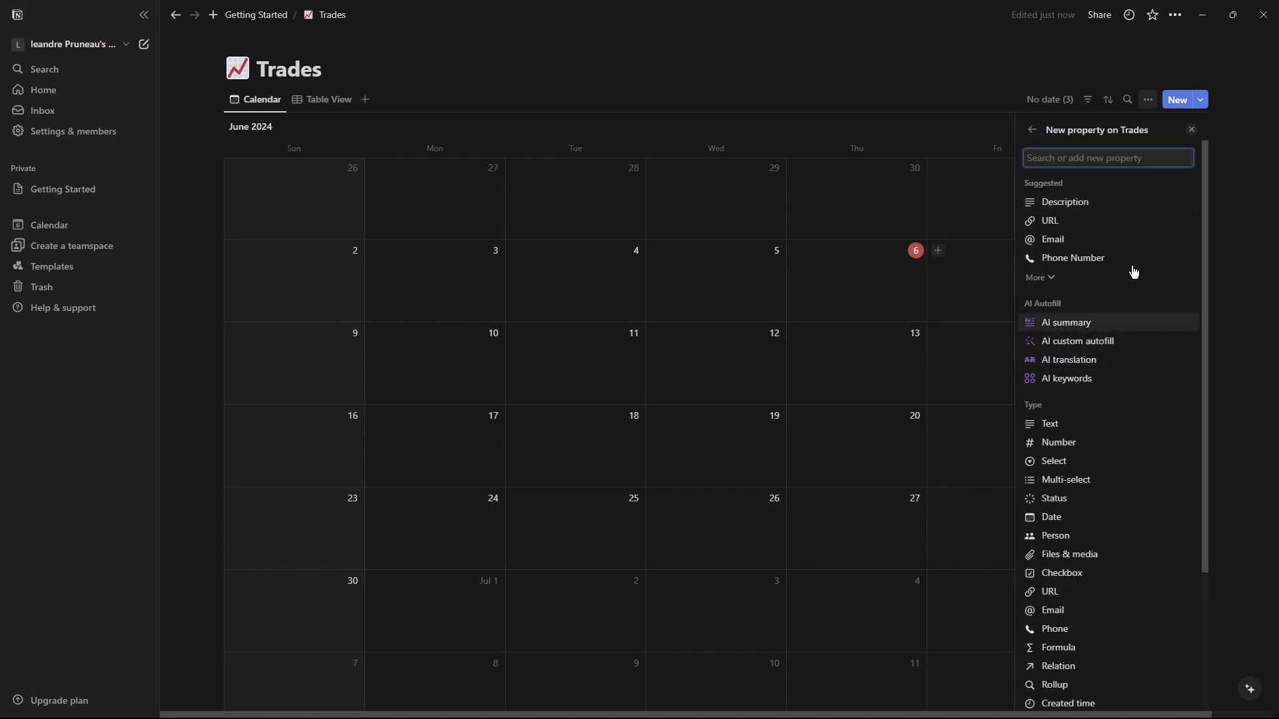
pyautogui.click(1031, 131)
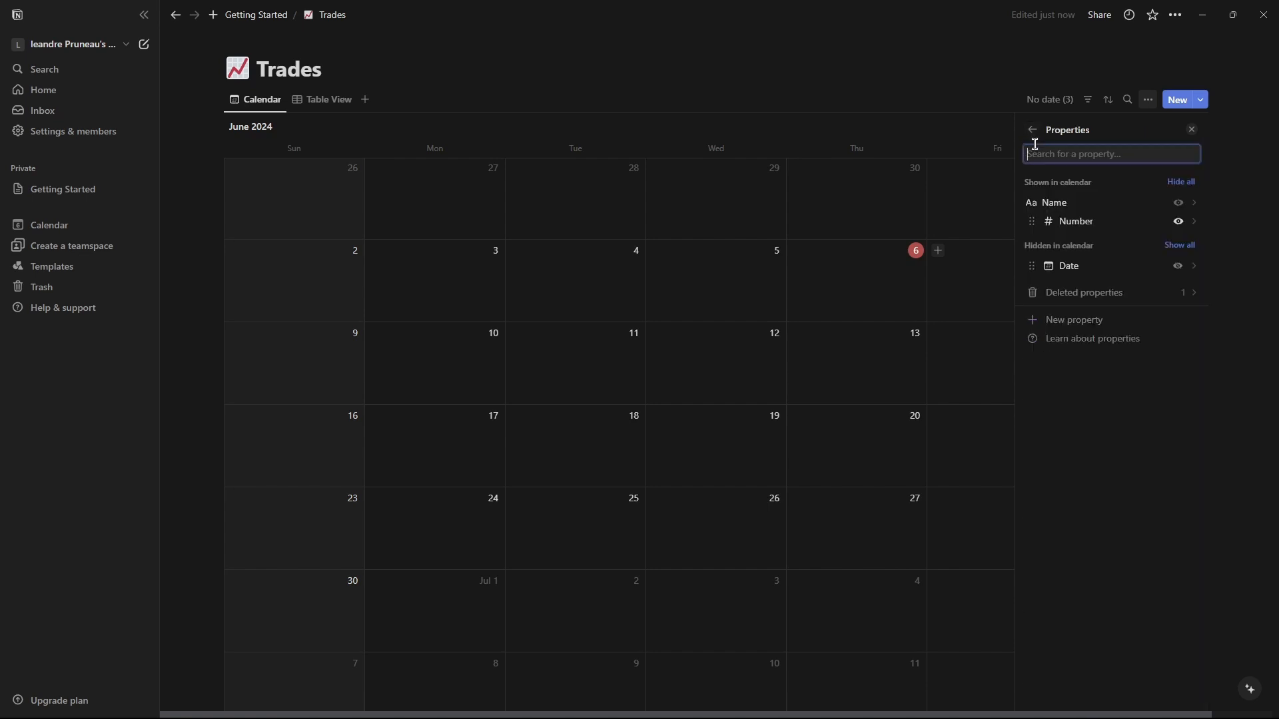
pyautogui.click(1078, 223)
pyautogui.write('Commissions')
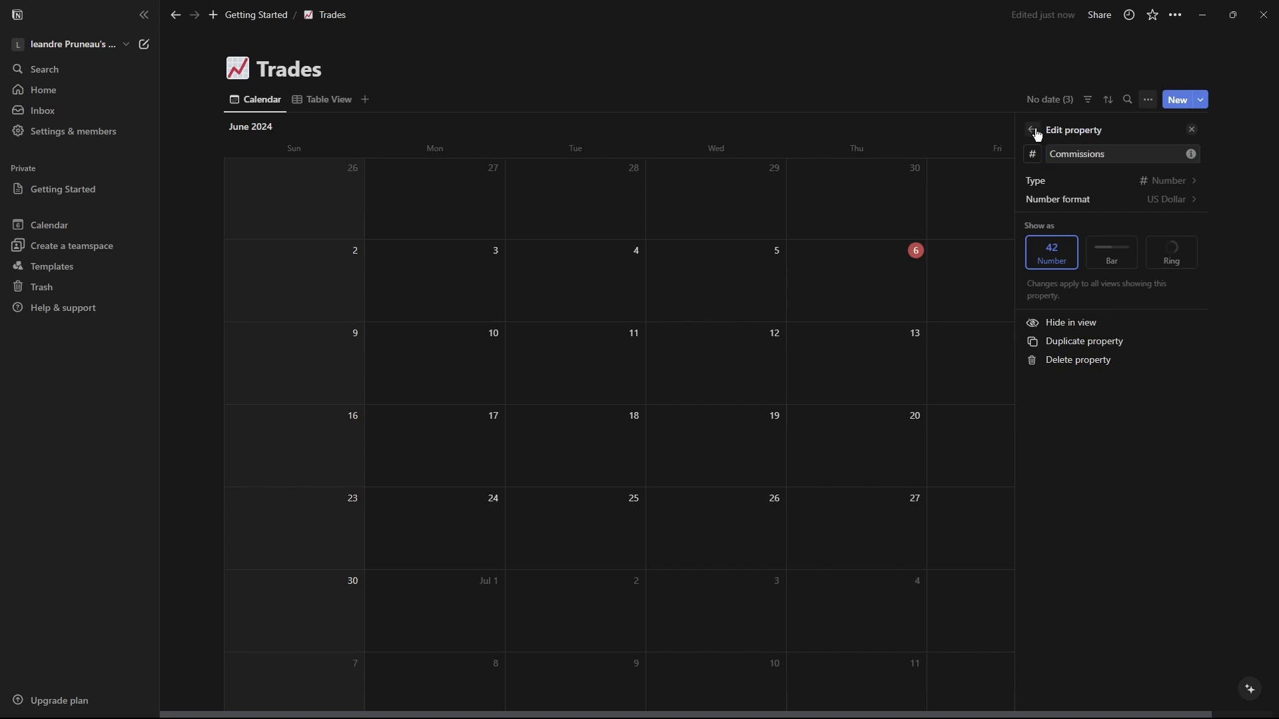
pyautogui.click(1031, 130)
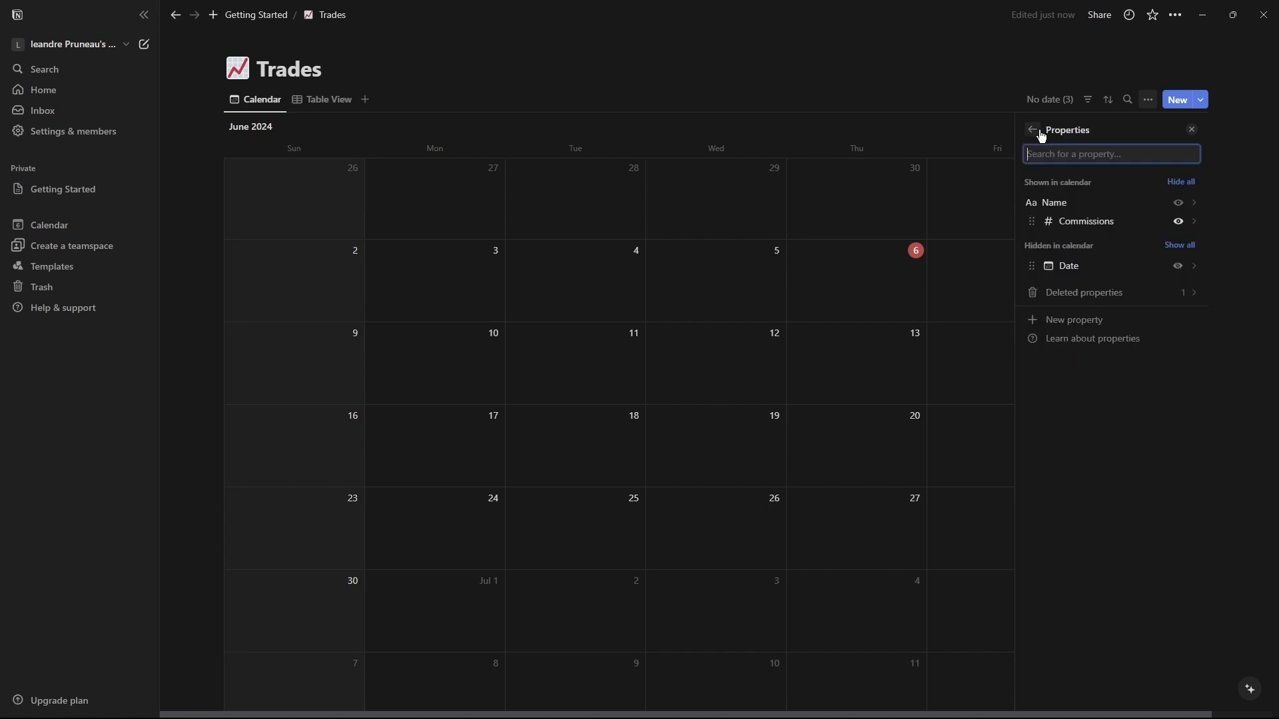
# Add a Gross PnL property to Trades as a Number with US Dollar format.
pyautogui.click(1065, 323)
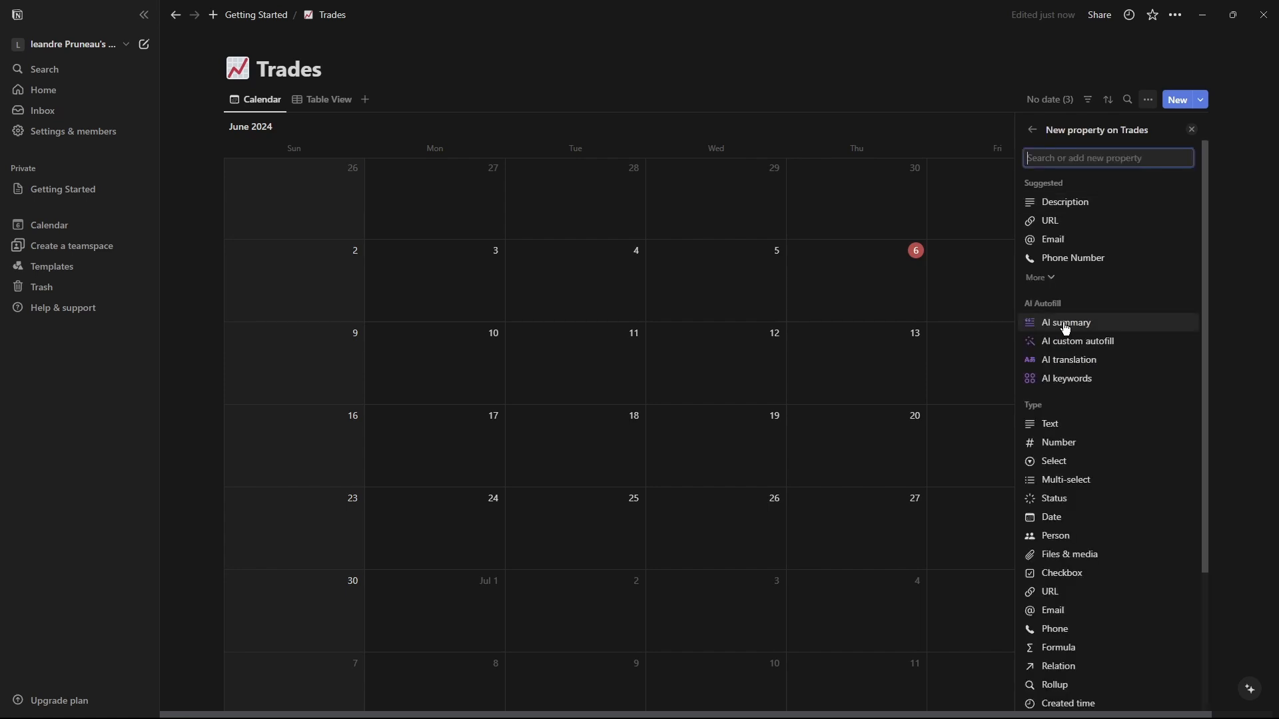
pyautogui.write('P')
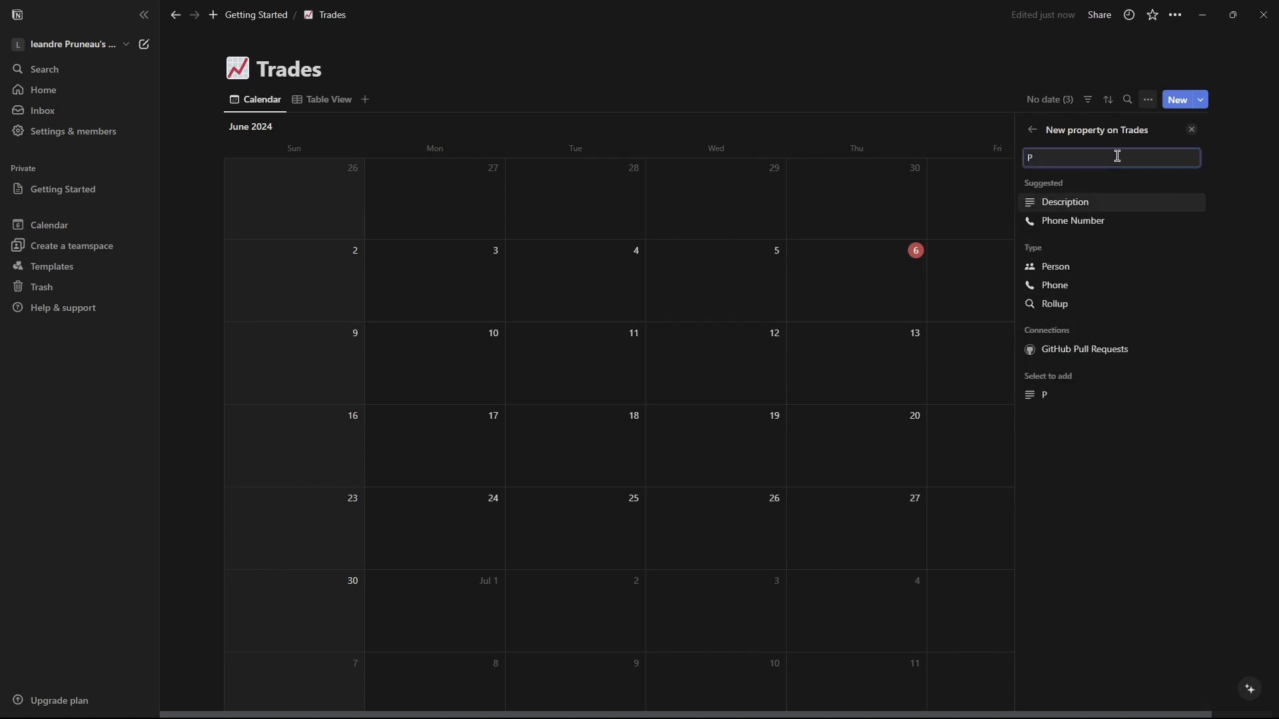
pyautogui.press('BackSpace')
pyautogui.write('Gross PnL')
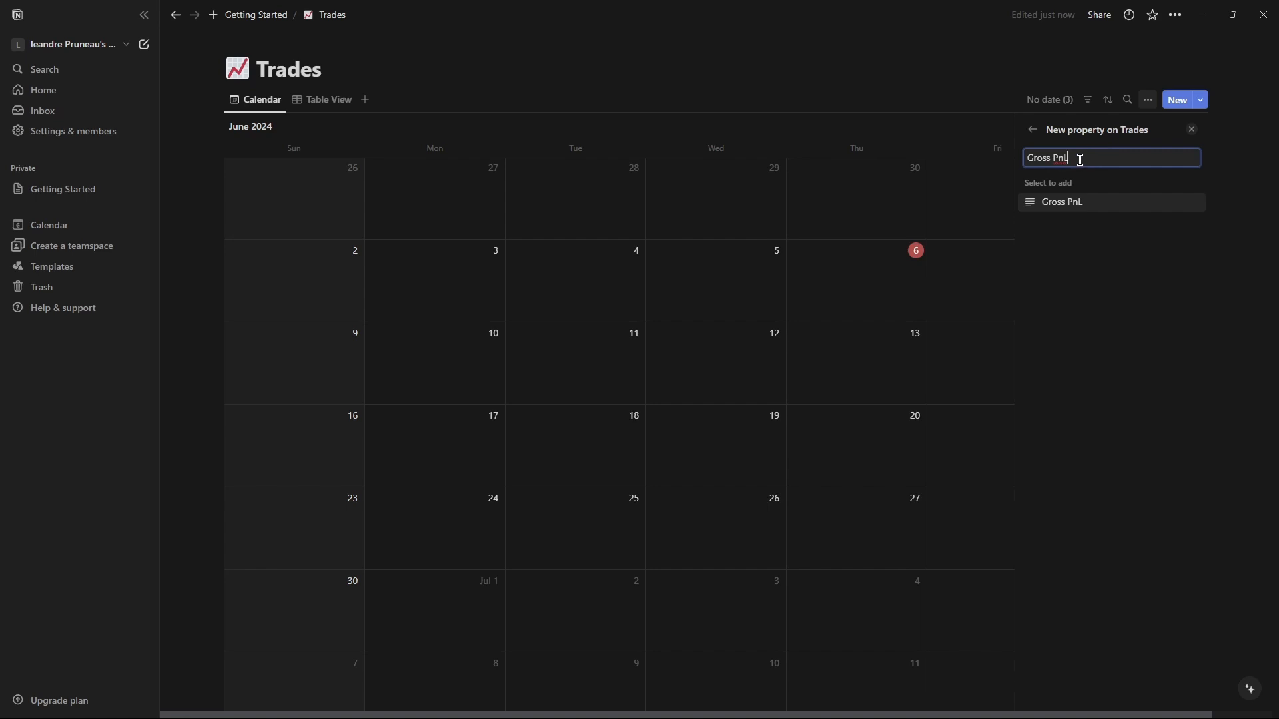
pyautogui.click(1032, 206)
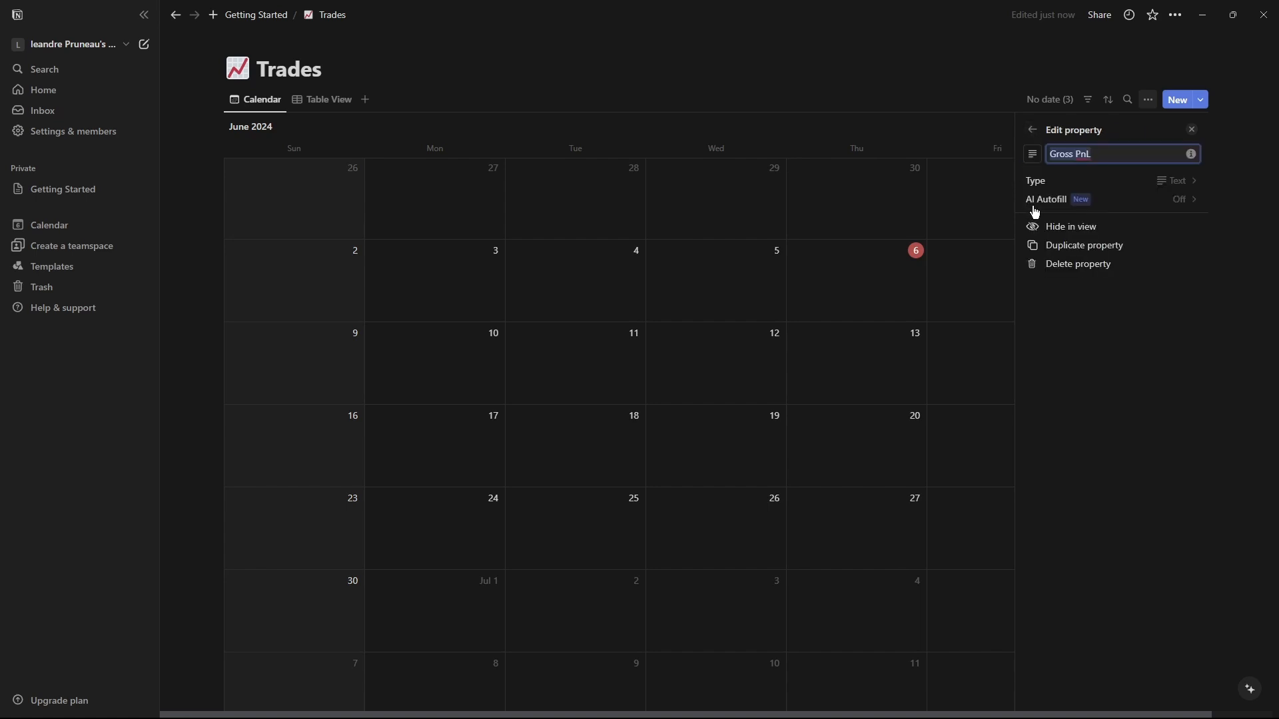
pyautogui.click(1177, 181)
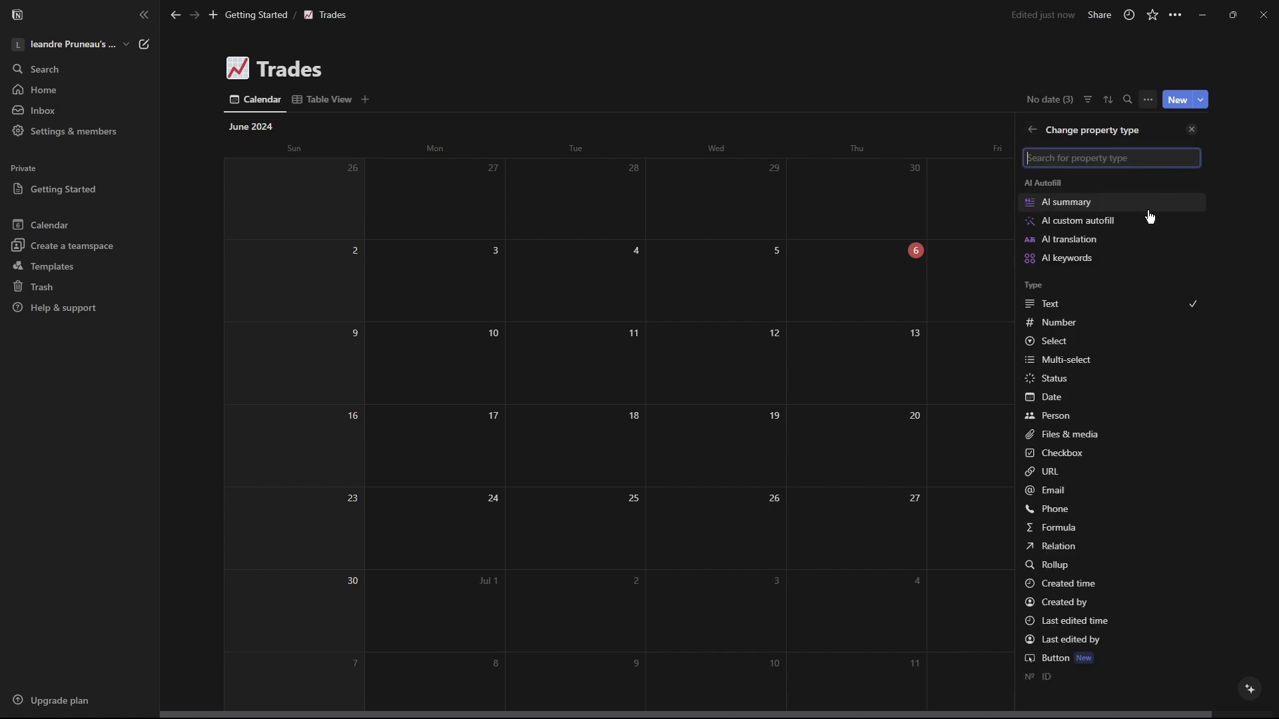
pyautogui.click(1056, 325)
pyautogui.click(1169, 199)
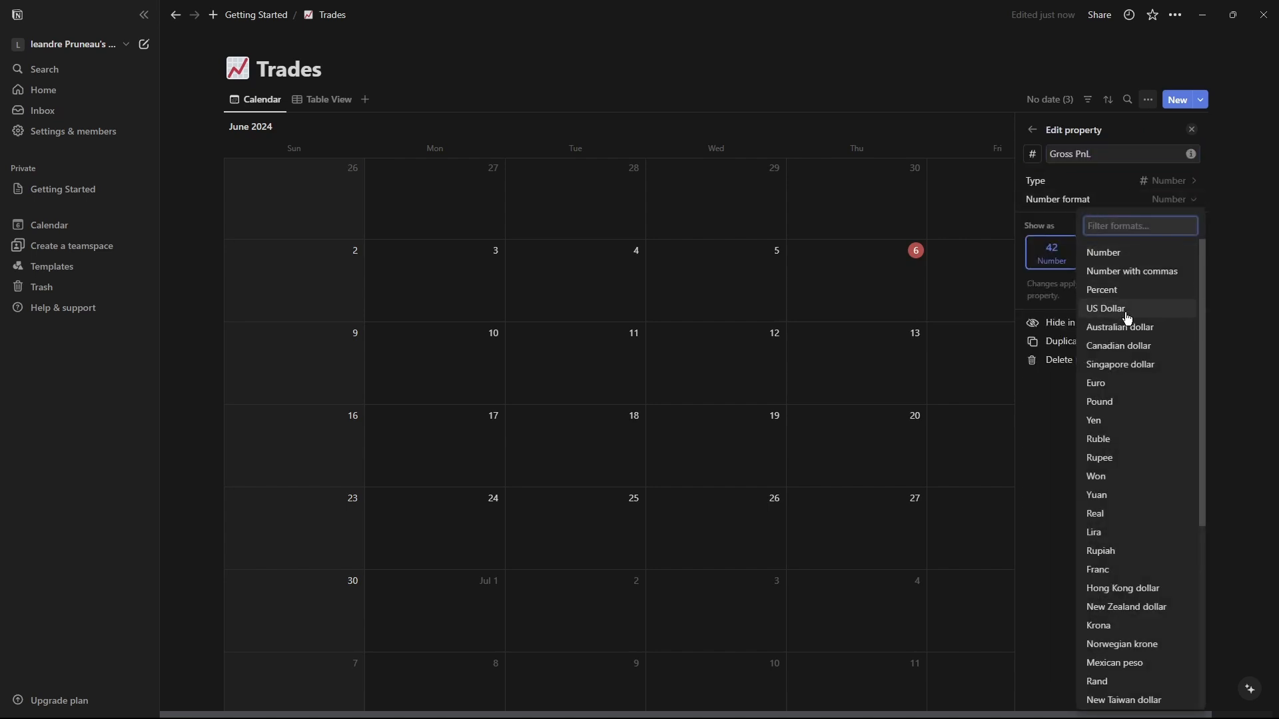
pyautogui.click(1125, 310)
# Give the Gross PnL property a money icon.
pyautogui.click(1033, 154)
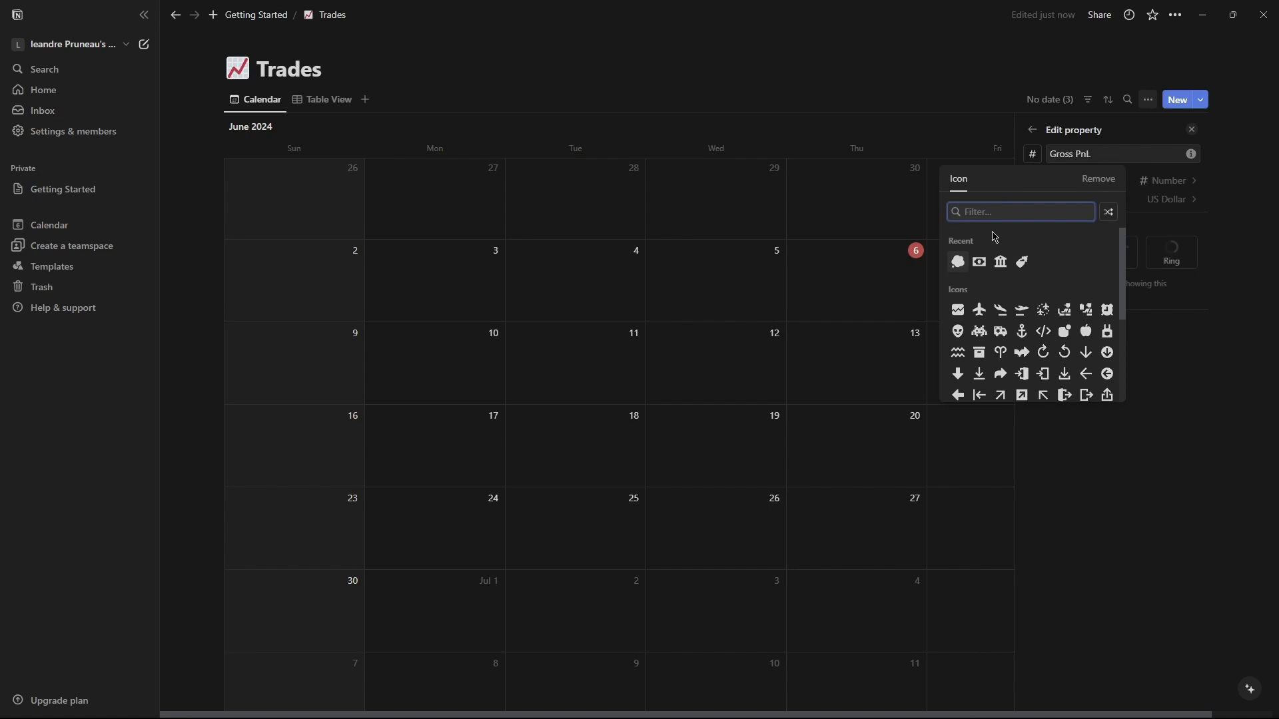
pyautogui.write('money')
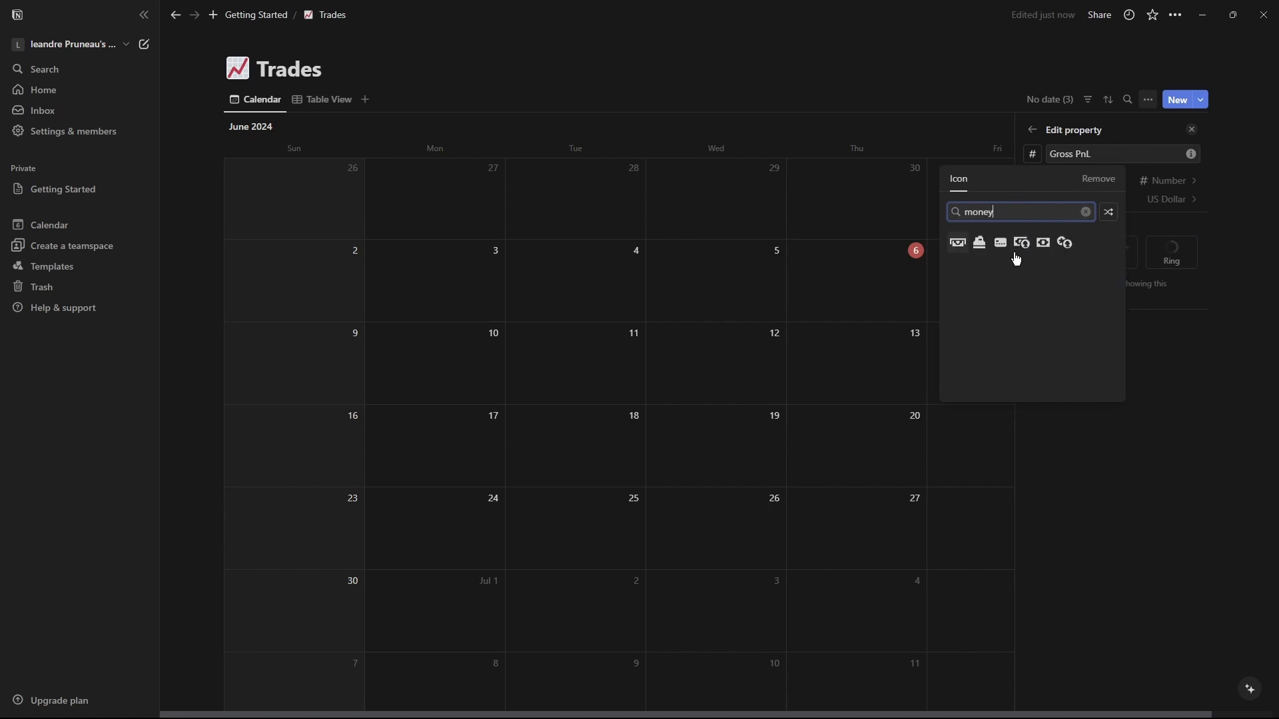
pyautogui.click(963, 250)
pyautogui.click(1034, 130)
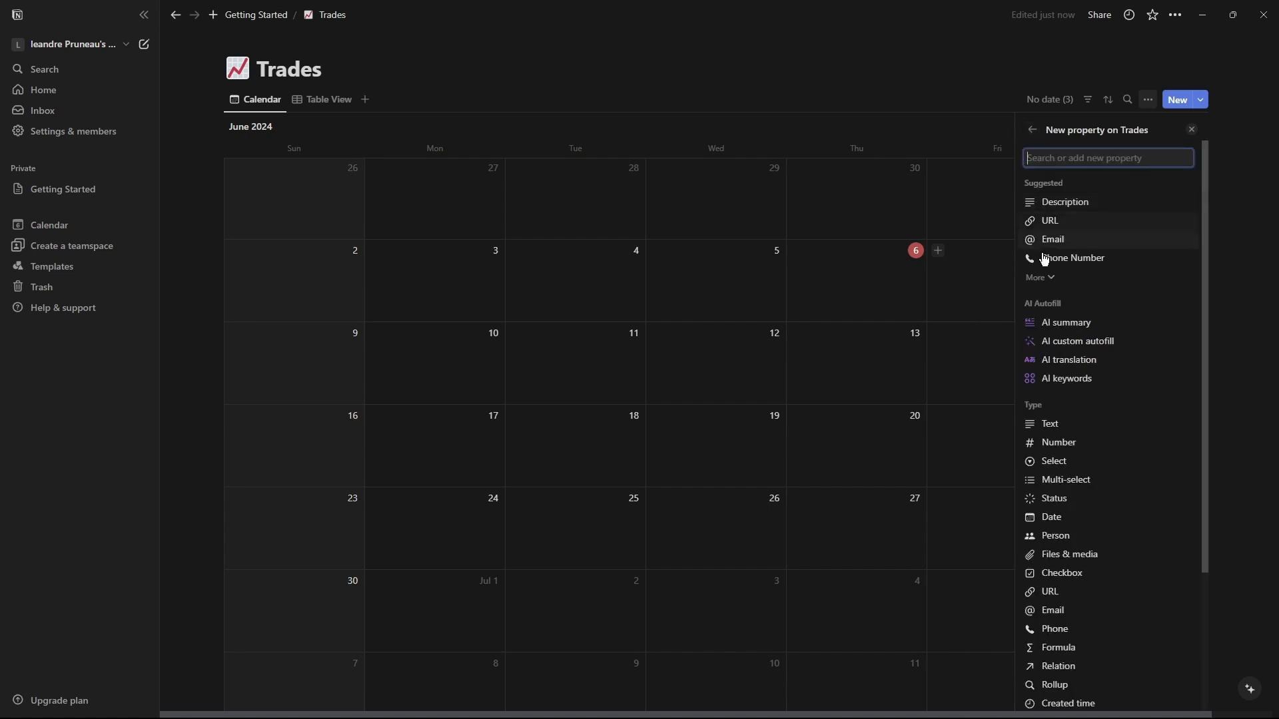
# Add a Net PnL formula property calculating Gross PnL minus Commissions.
pyautogui.click(1058, 442)
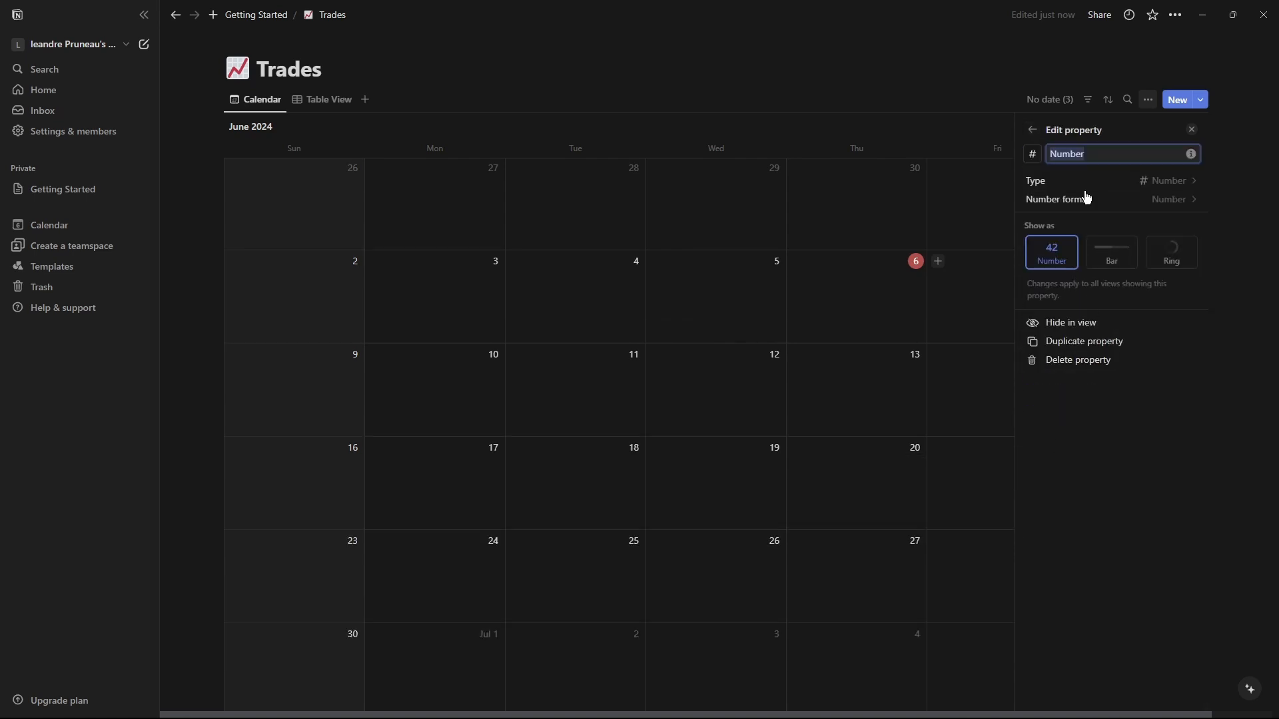
pyautogui.write('Net PnL')
pyautogui.click(1163, 192)
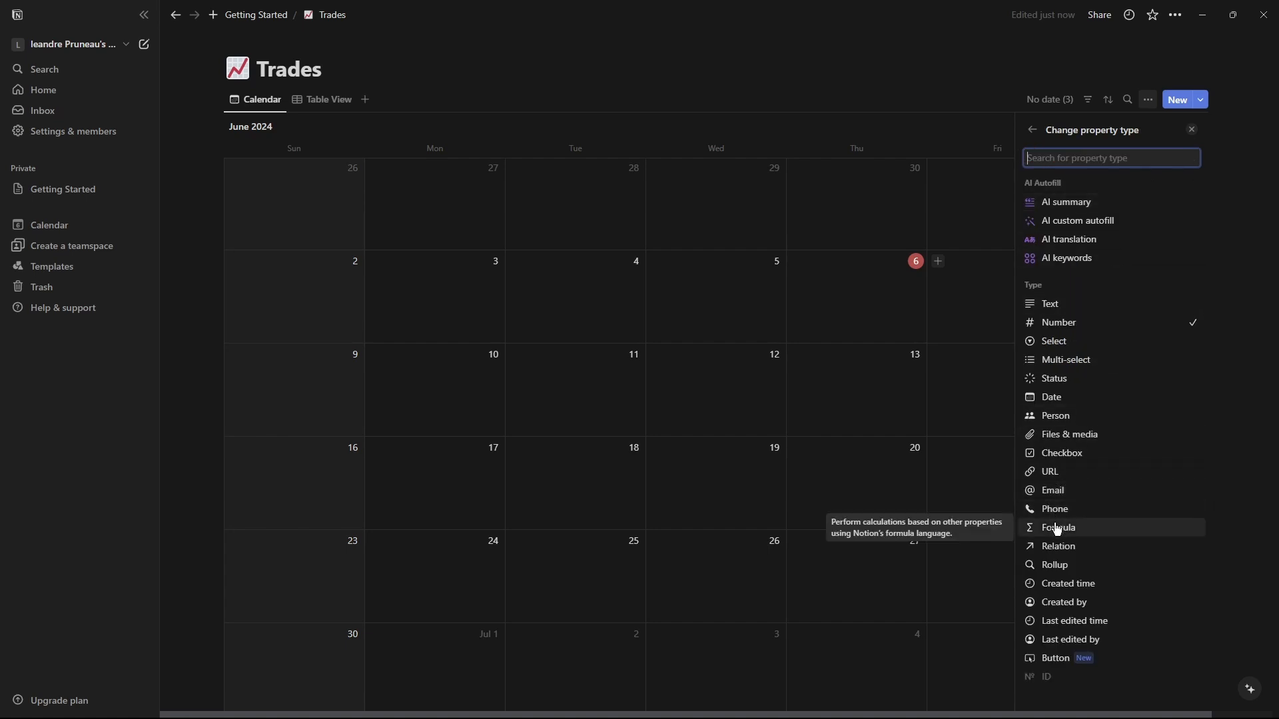
pyautogui.click(1059, 527)
pyautogui.click(1184, 200)
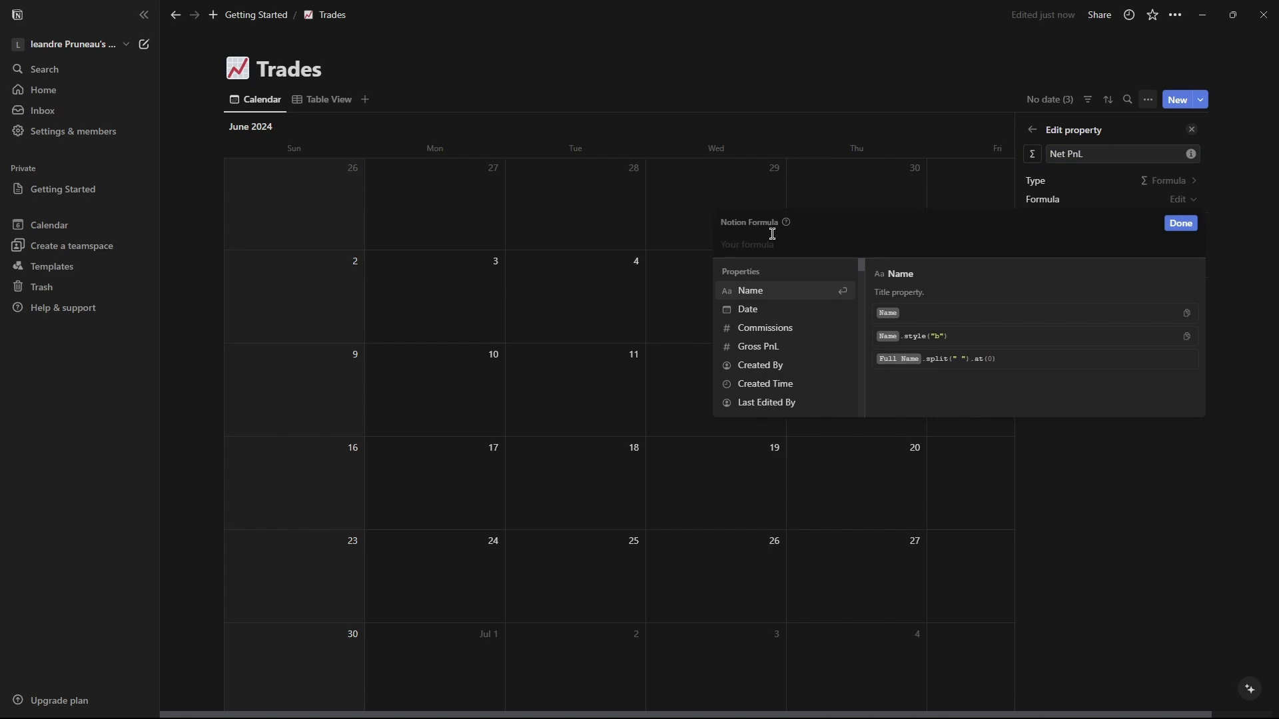
pyautogui.write('gross')
pyautogui.click(804, 294)
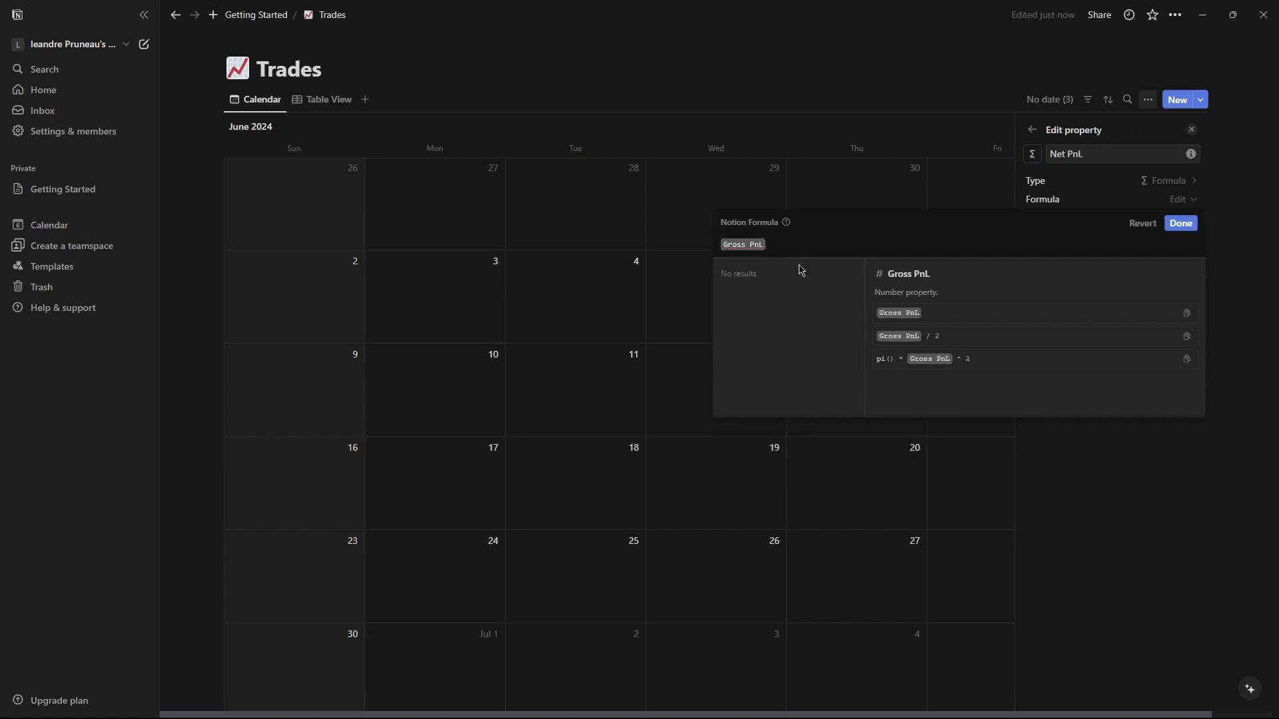
pyautogui.write('-')
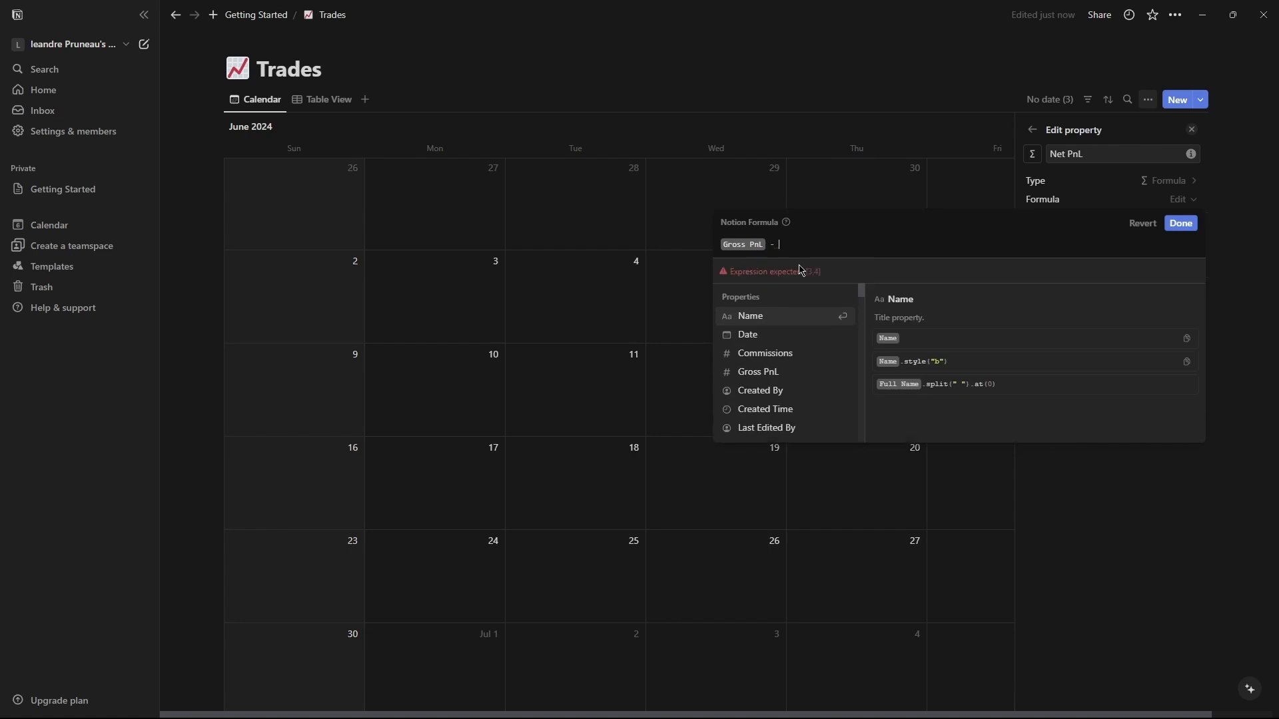
pyautogui.write(' comm')
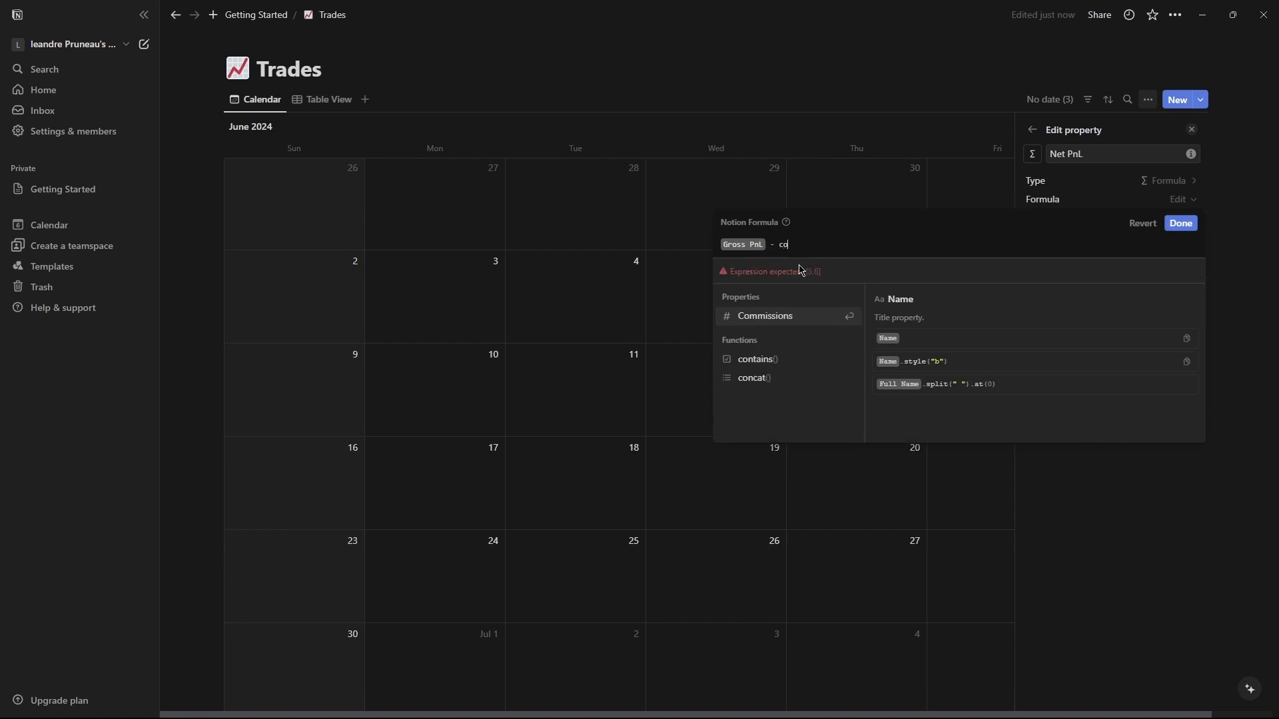
pyautogui.click(804, 320)
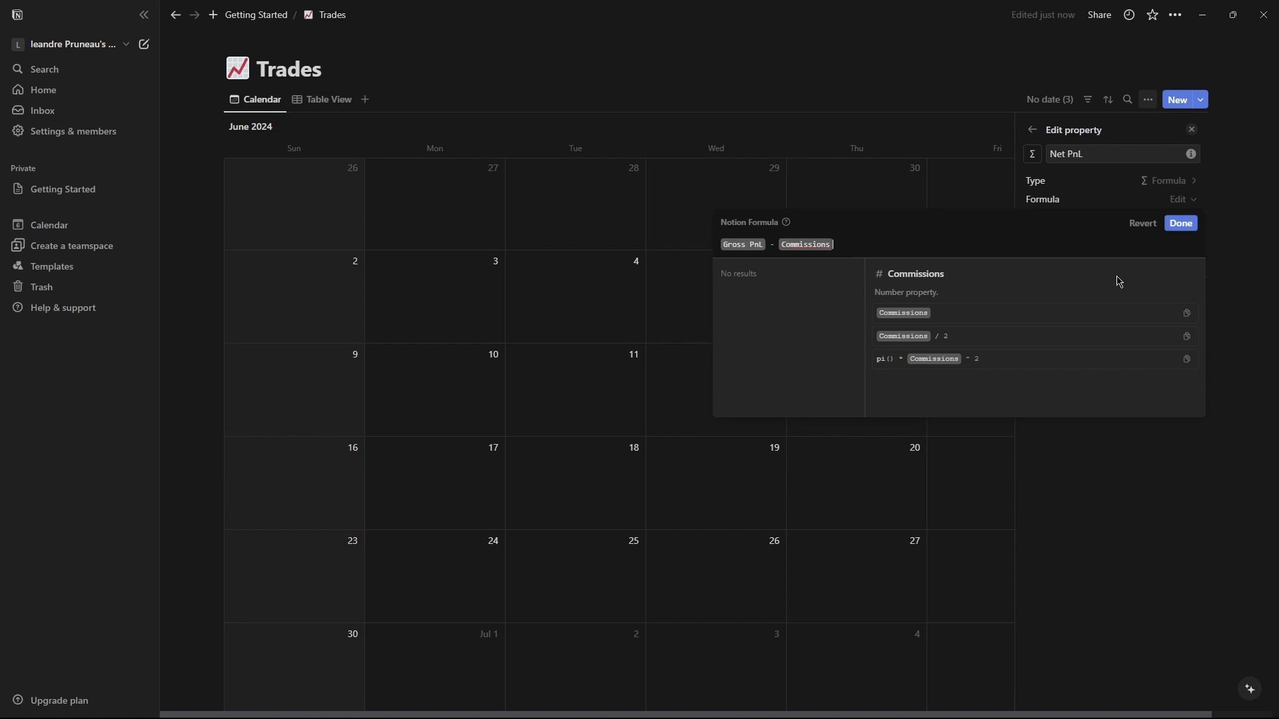
pyautogui.click(1180, 223)
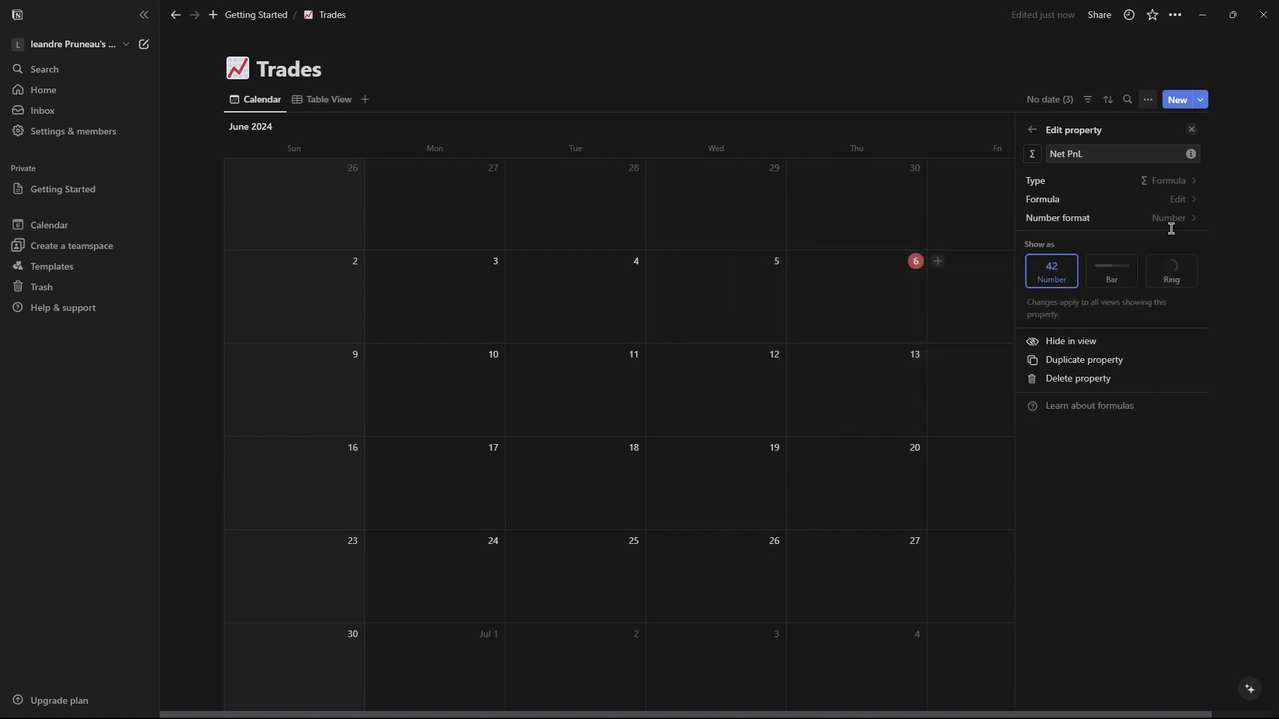
# Set the Net PnL number format to US Dollar.
pyautogui.click(1177, 224)
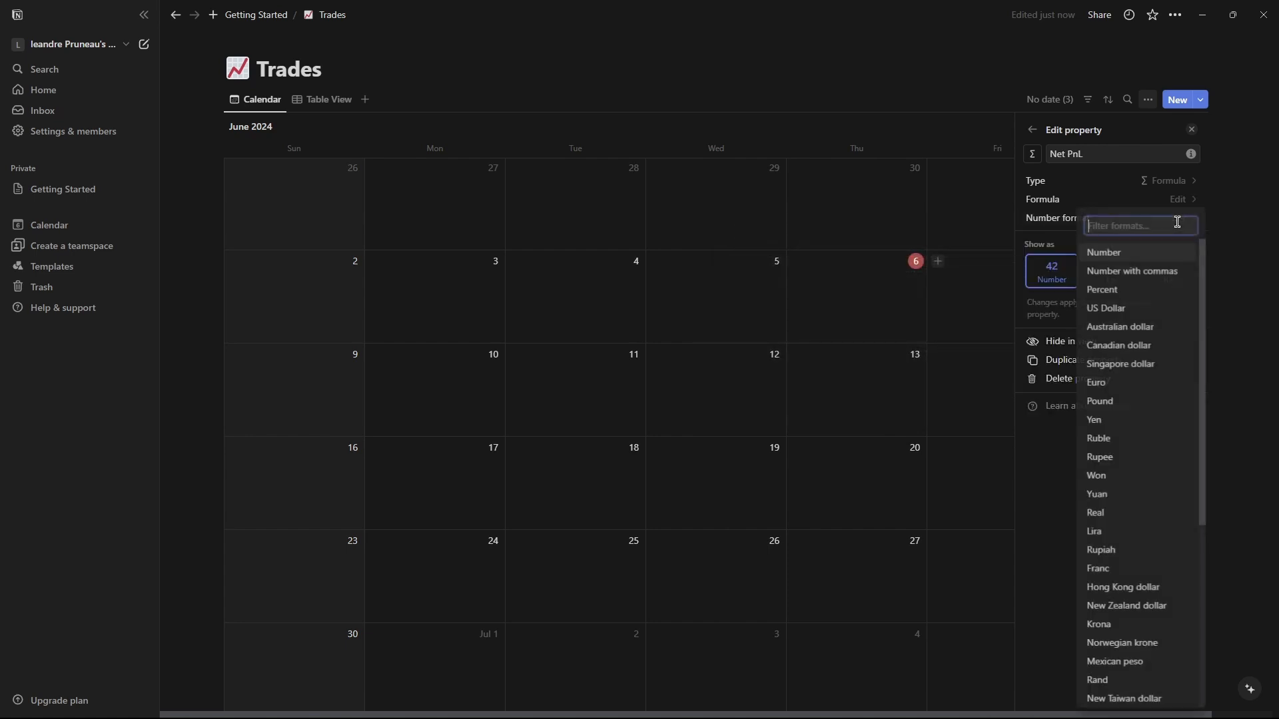
pyautogui.click(1130, 310)
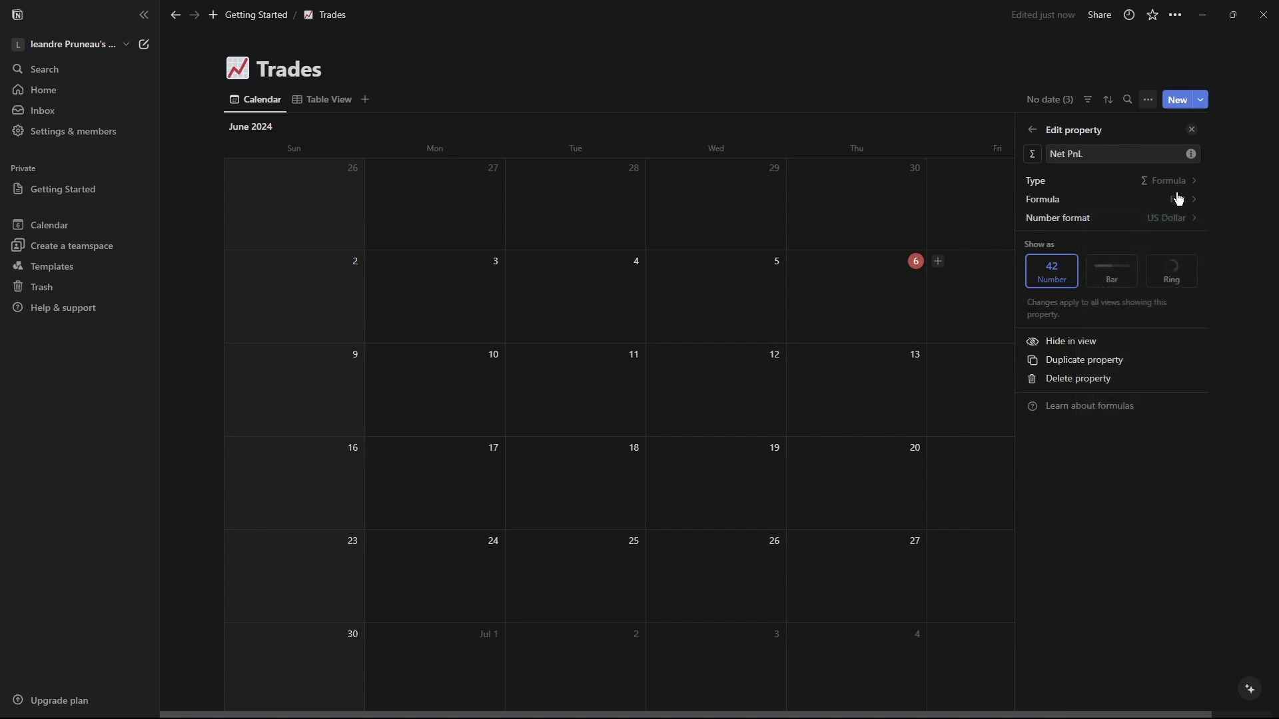
pyautogui.click(1030, 130)
pyautogui.click(1030, 130)
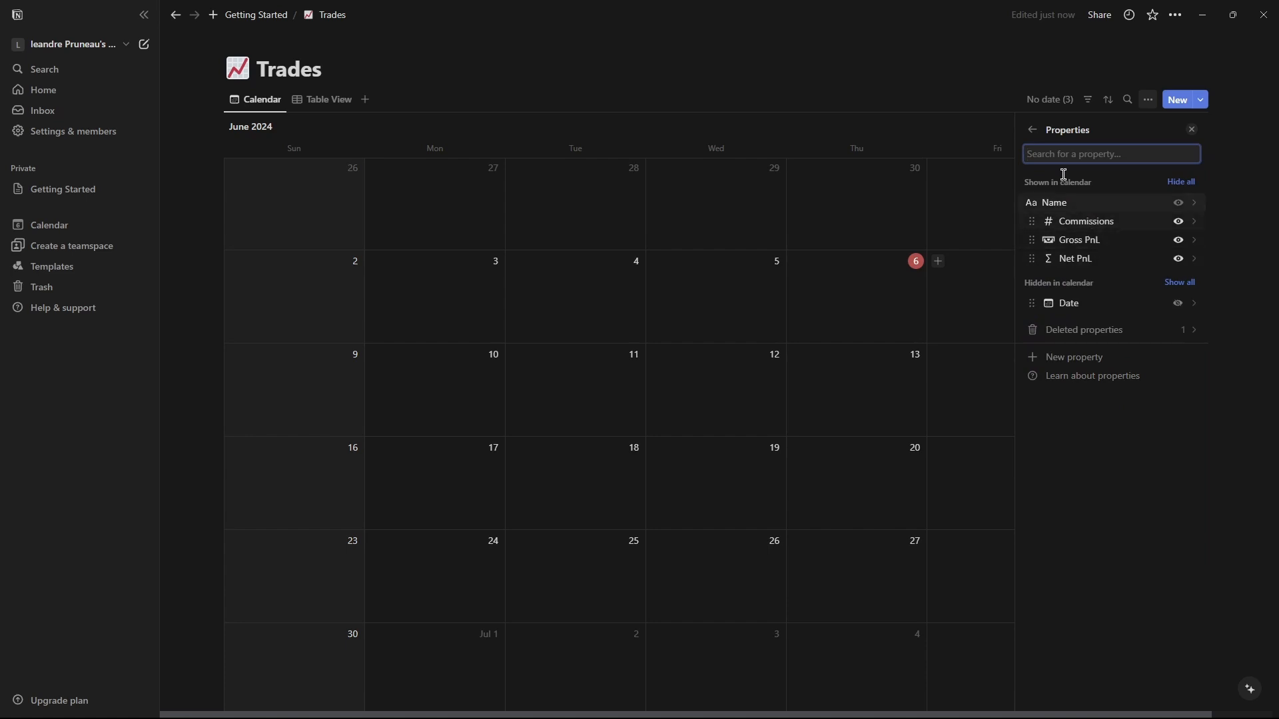
pyautogui.click(1032, 130)
# Create a new Trades template and reorder its properties to Date, Commissions, Gross PnL, Net PnL.
pyautogui.click(1201, 100)
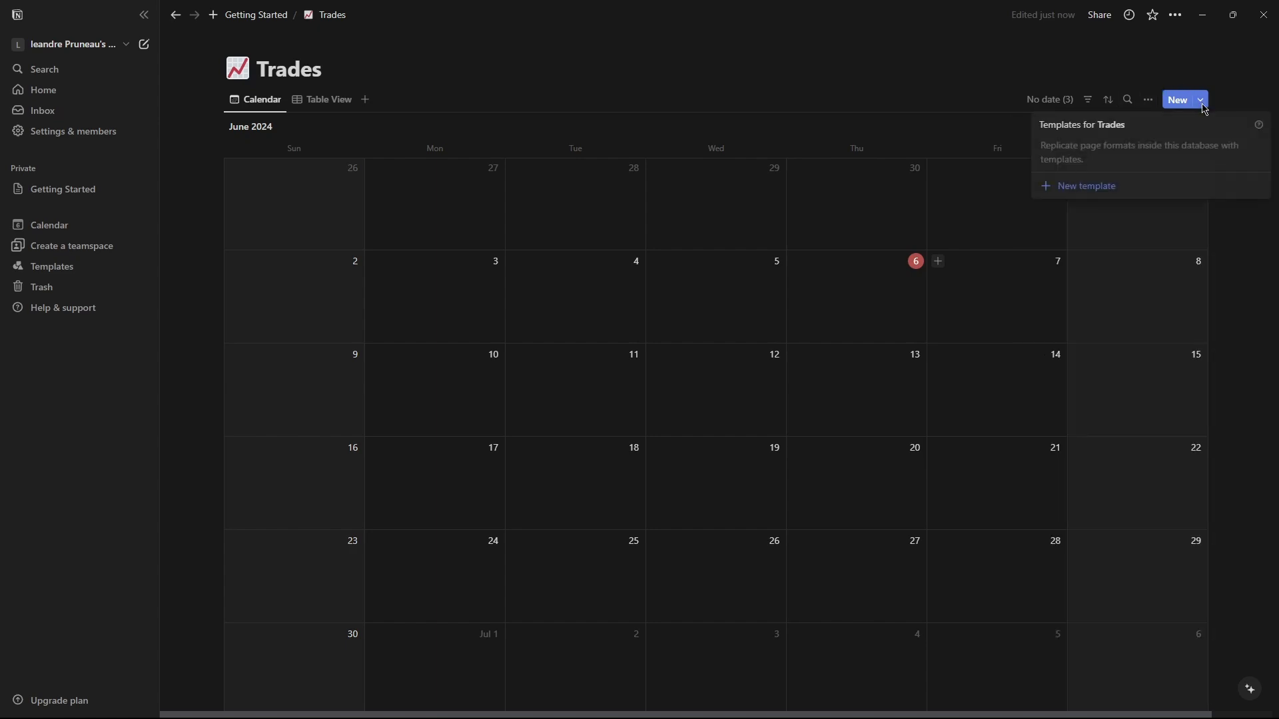
pyautogui.click(1099, 192)
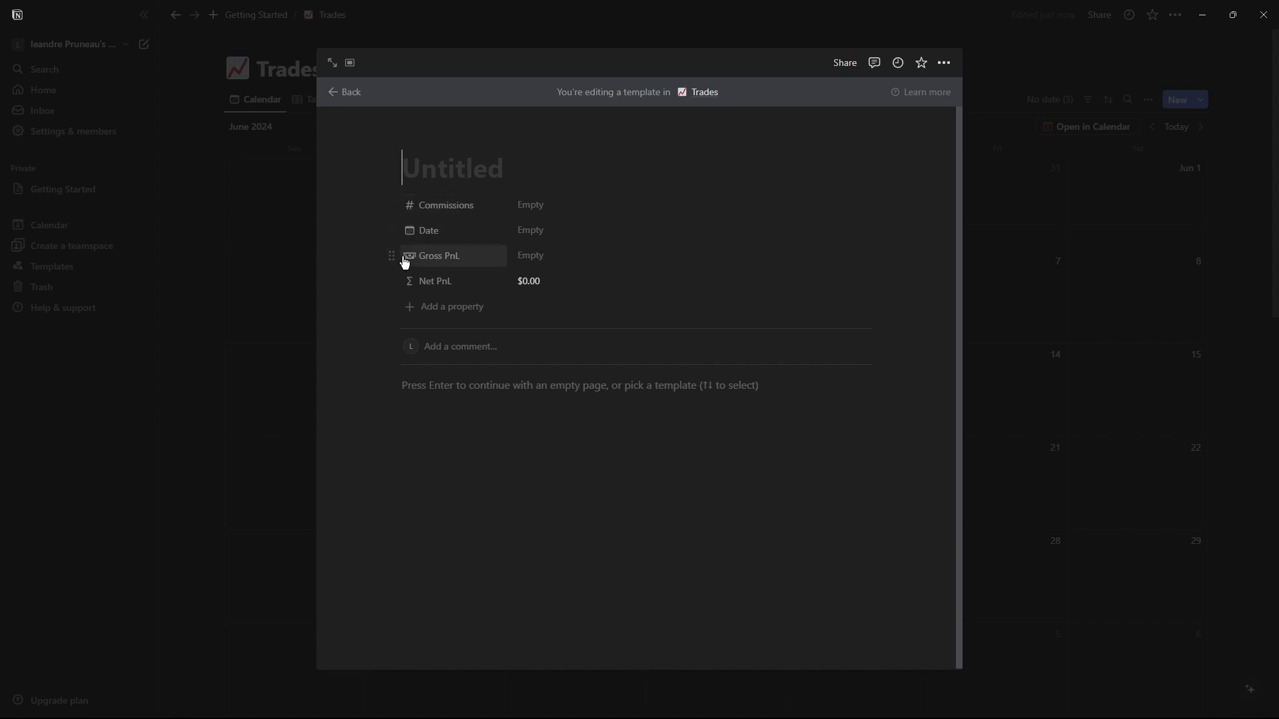
pyautogui.moveTo(393, 255)
pyautogui.mouseDown()
pyautogui.moveTo(423, 214)
pyautogui.moveTo(408, 237)
pyautogui.mouseUp()
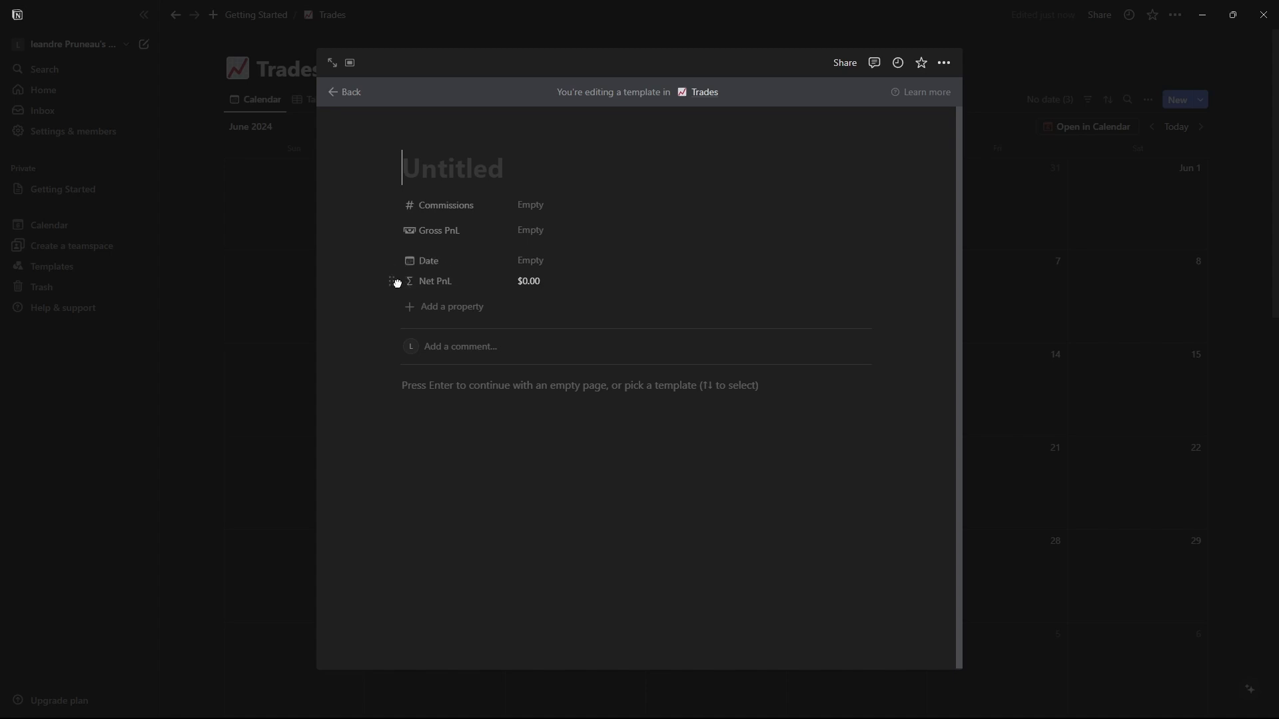
pyautogui.moveTo(397, 256); pyautogui.dragTo(413, 205)
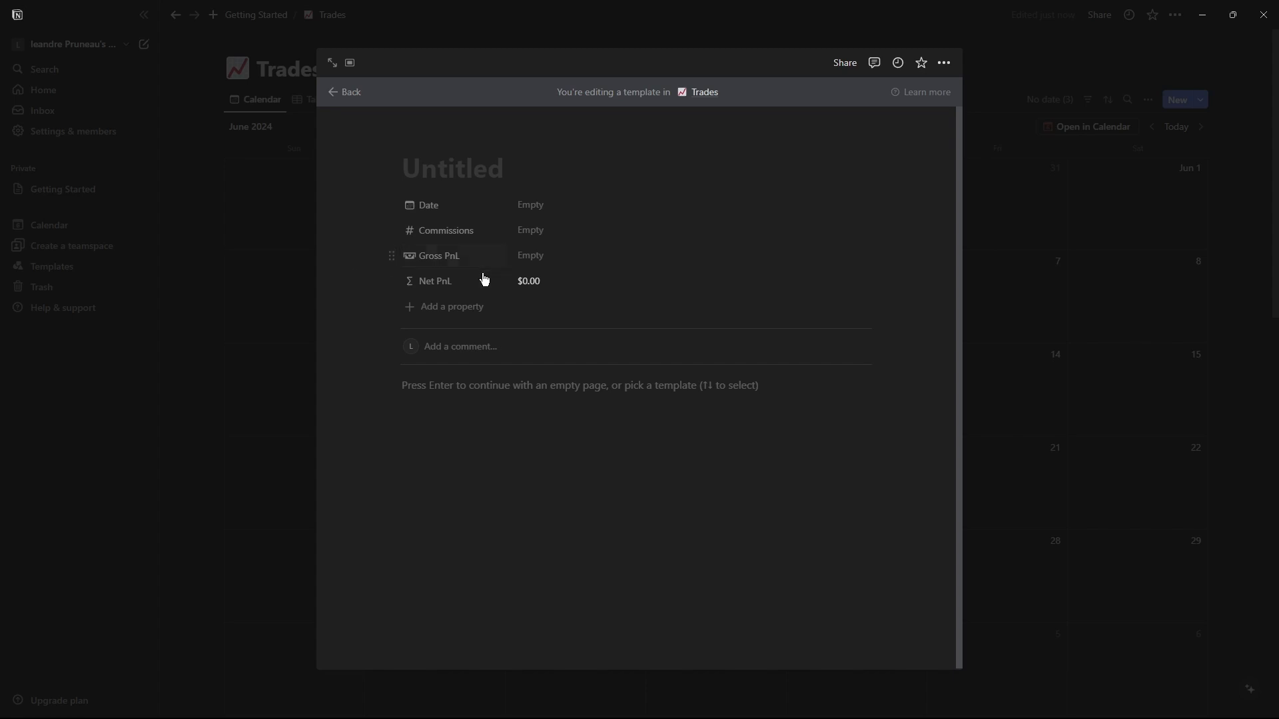
# Title the template New Trade.
pyautogui.click(452, 393)
pyautogui.click(437, 171)
pyautogui.write('New Trae')
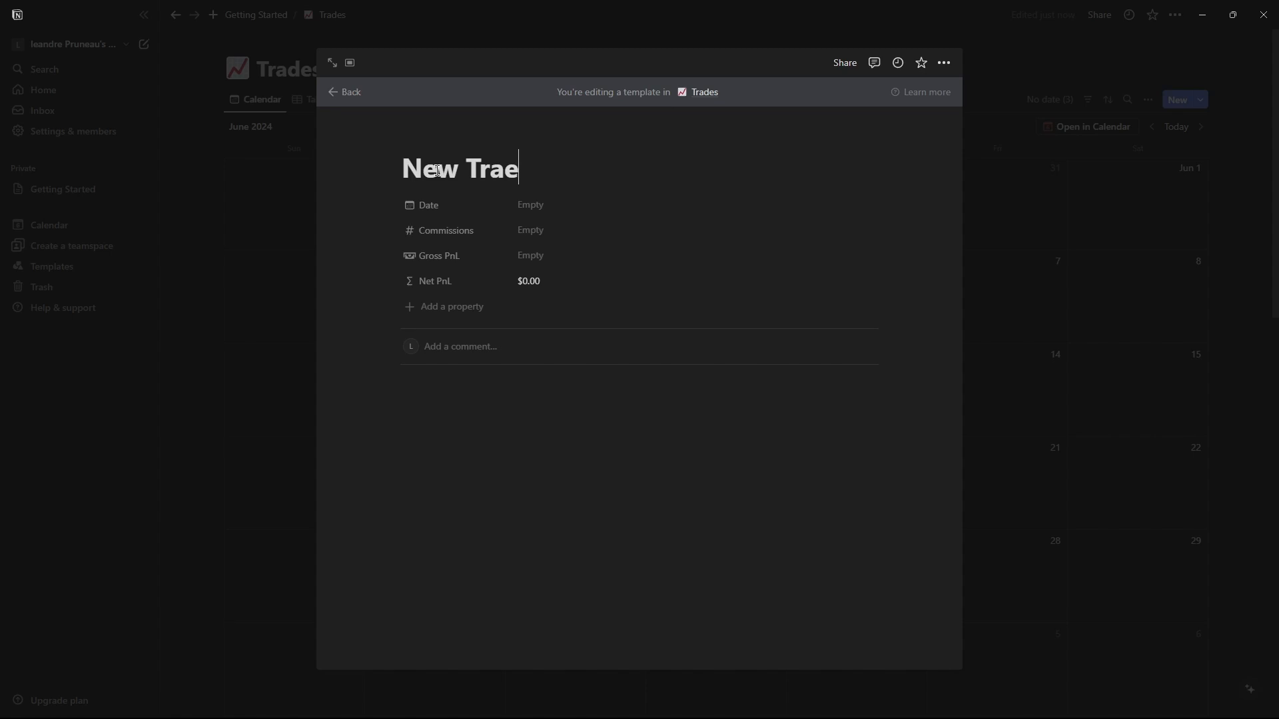
pyautogui.press('BackSpace')
pyautogui.write('de')
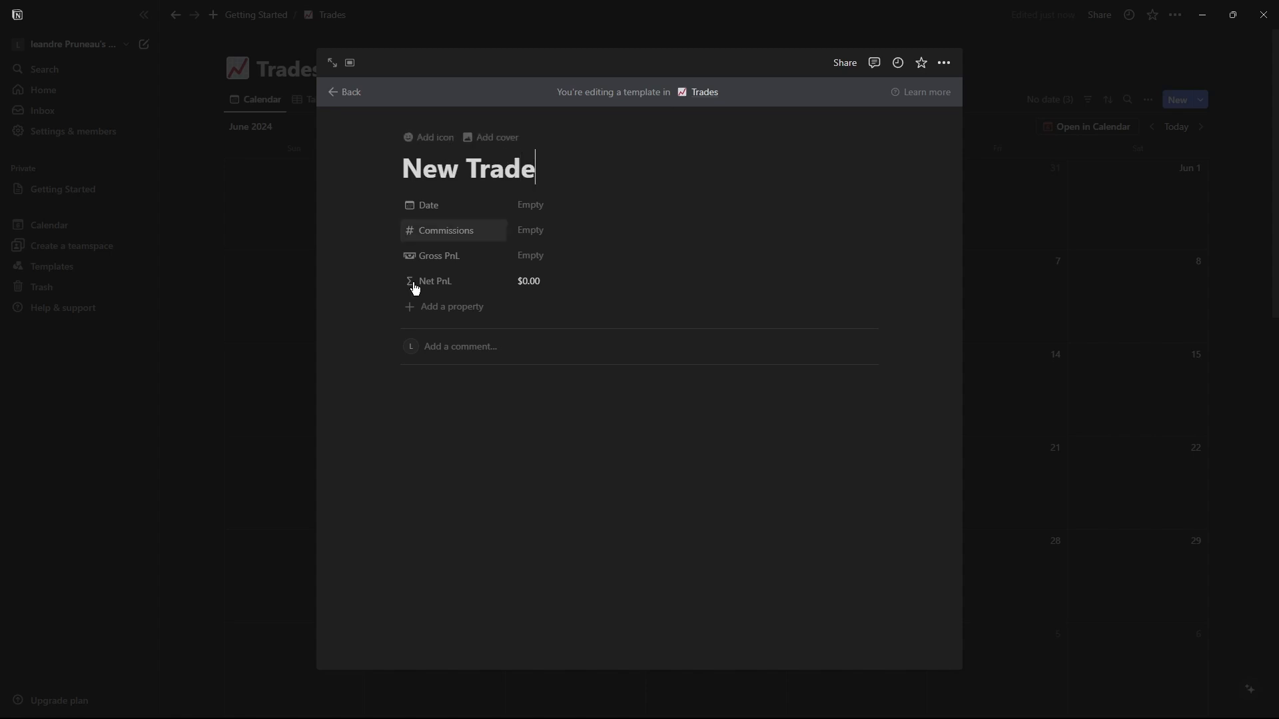
# Add a quote block reading Additional Comments: in the template body.
pyautogui.click(445, 386)
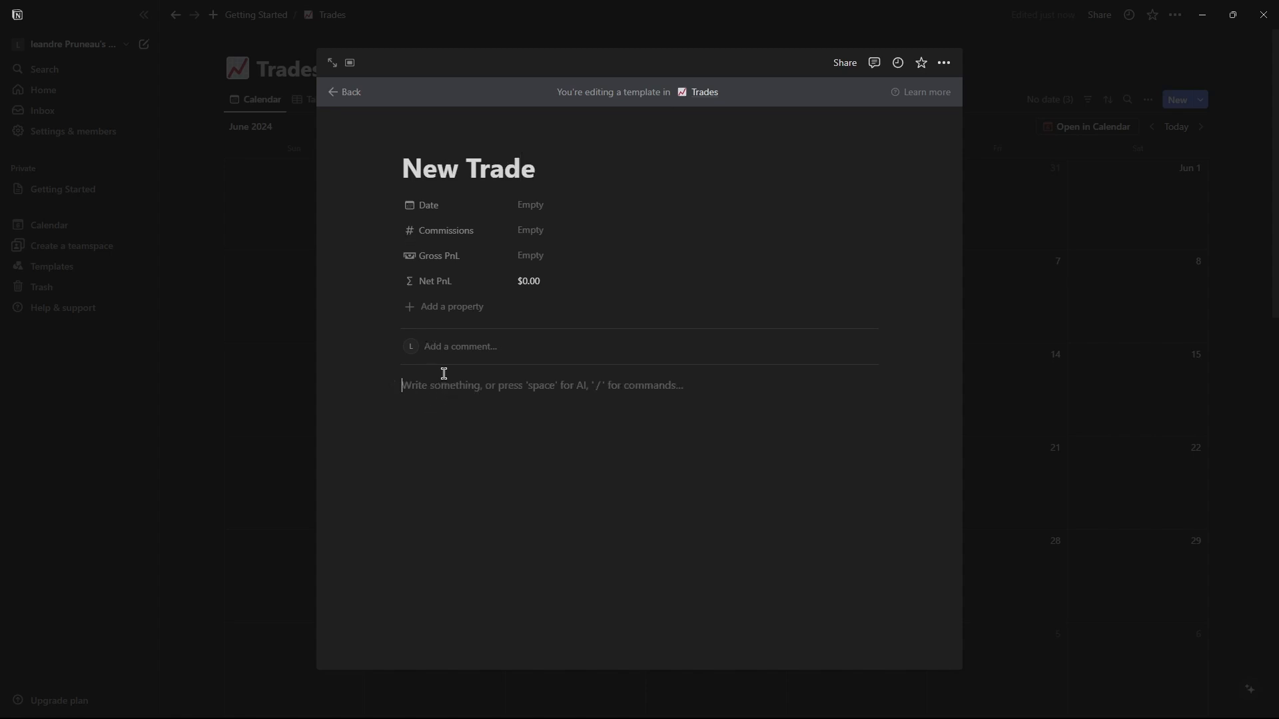
pyautogui.write('/')
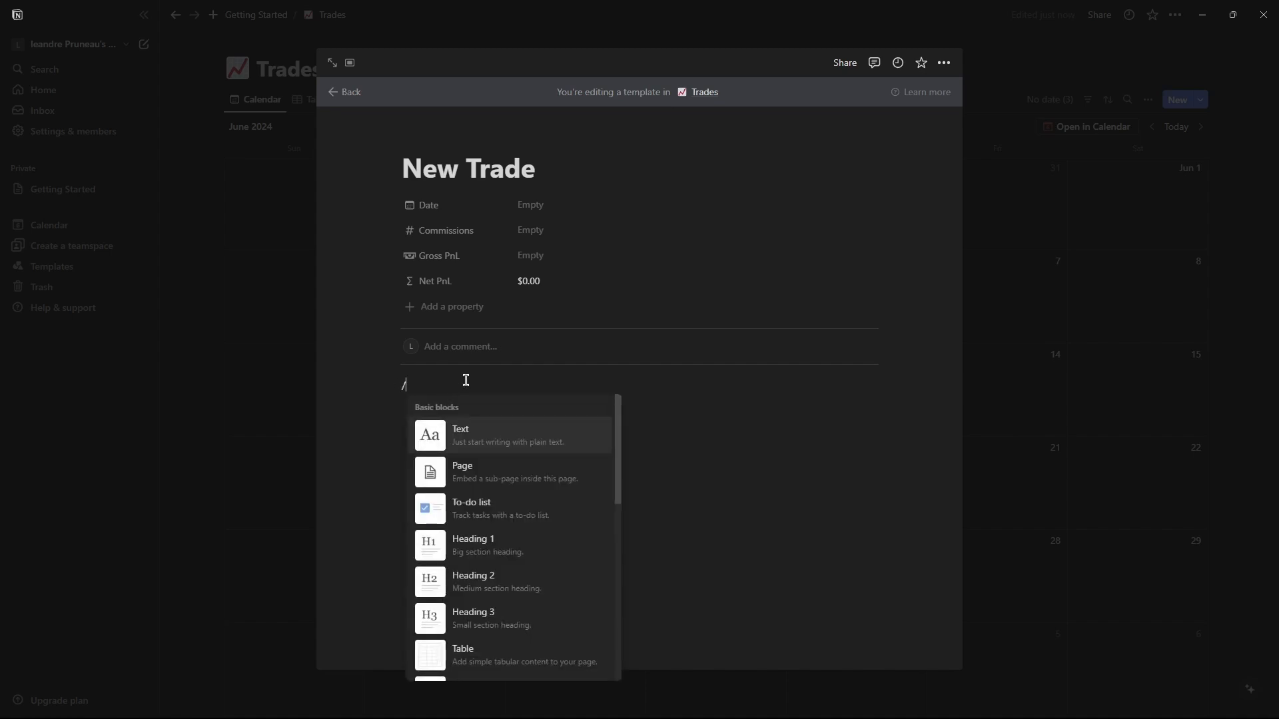
pyautogui.write('q')
pyautogui.click(483, 425)
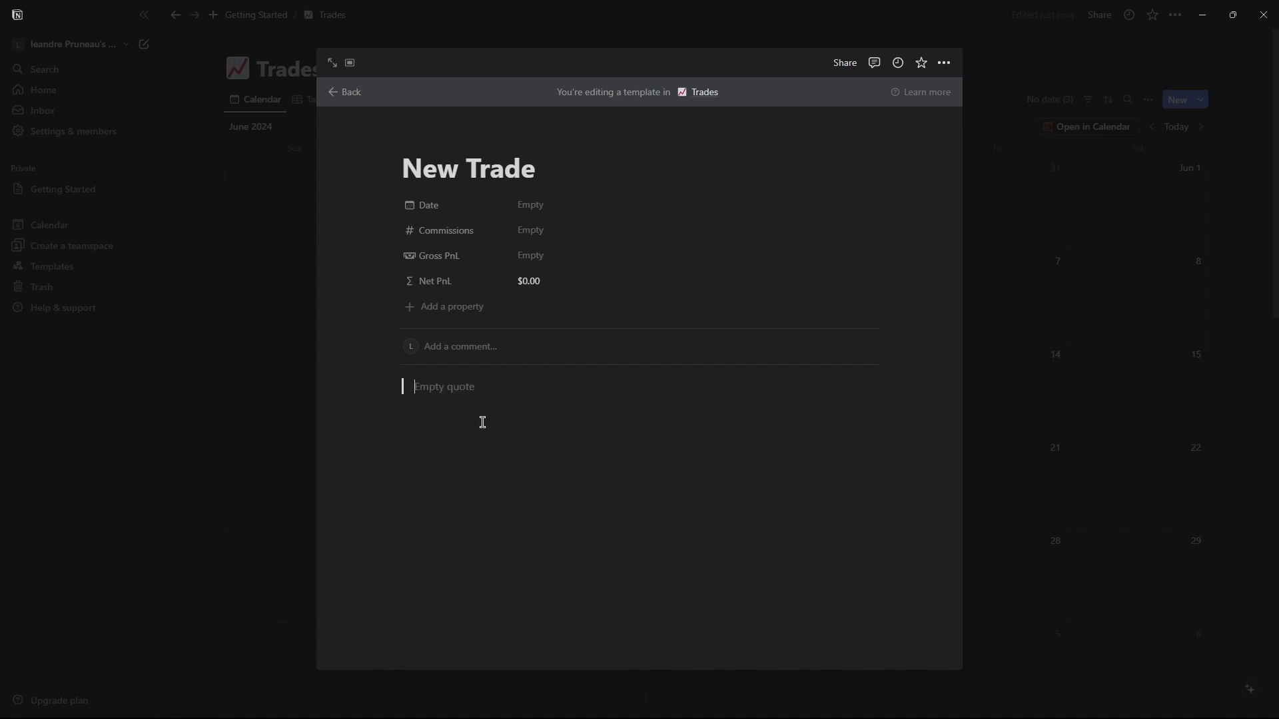
pyautogui.write('Ad')
pyautogui.write('ditional Comments:')
pyautogui.press('Return')
pyautogui.write('/bullet')
pyautogui.press('Return')
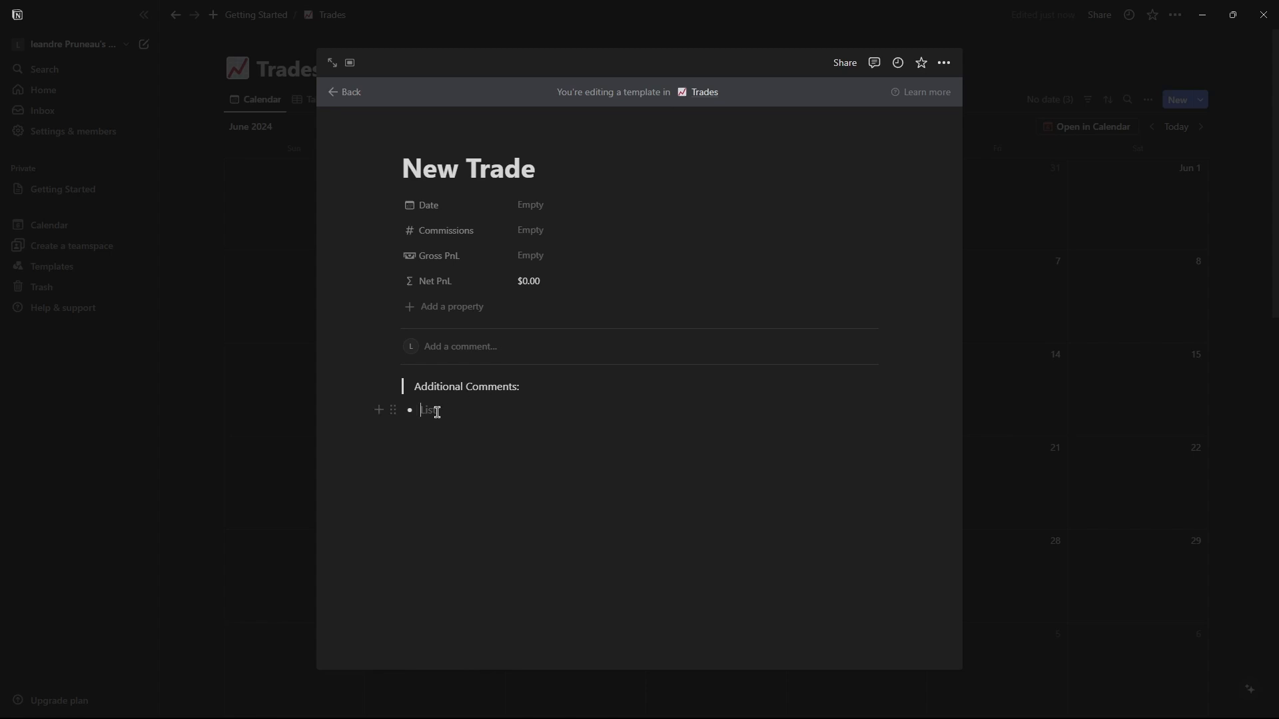
pyautogui.press('BackSpace')
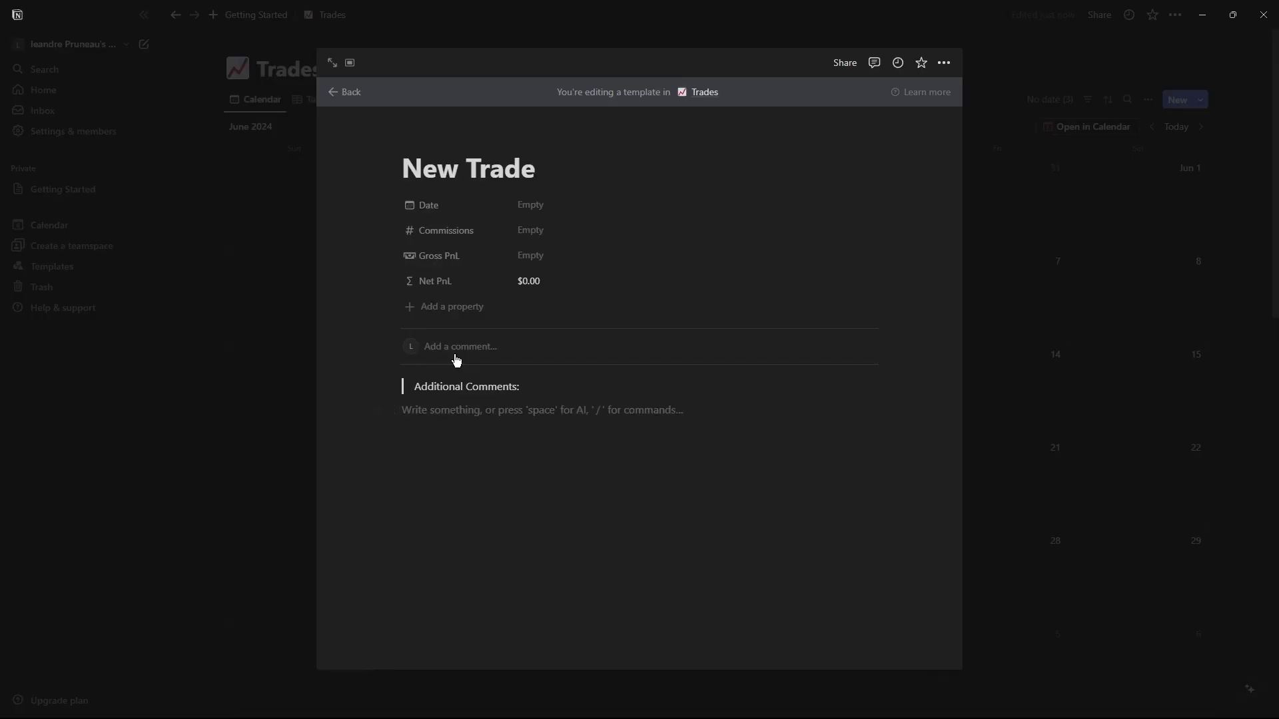
pyautogui.press('BackSpace')
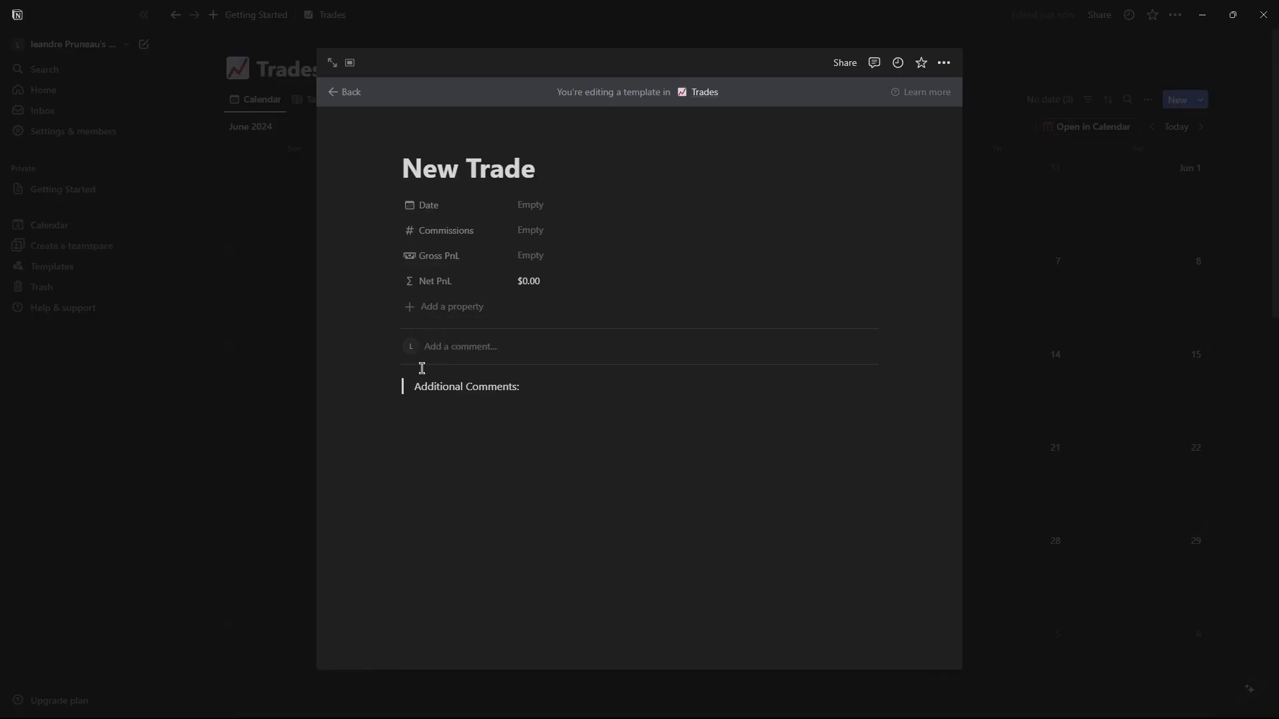
# Insert a divider below the Additional Comments quote.
pyautogui.click(387, 387)
pyautogui.moveTo(377, 390)
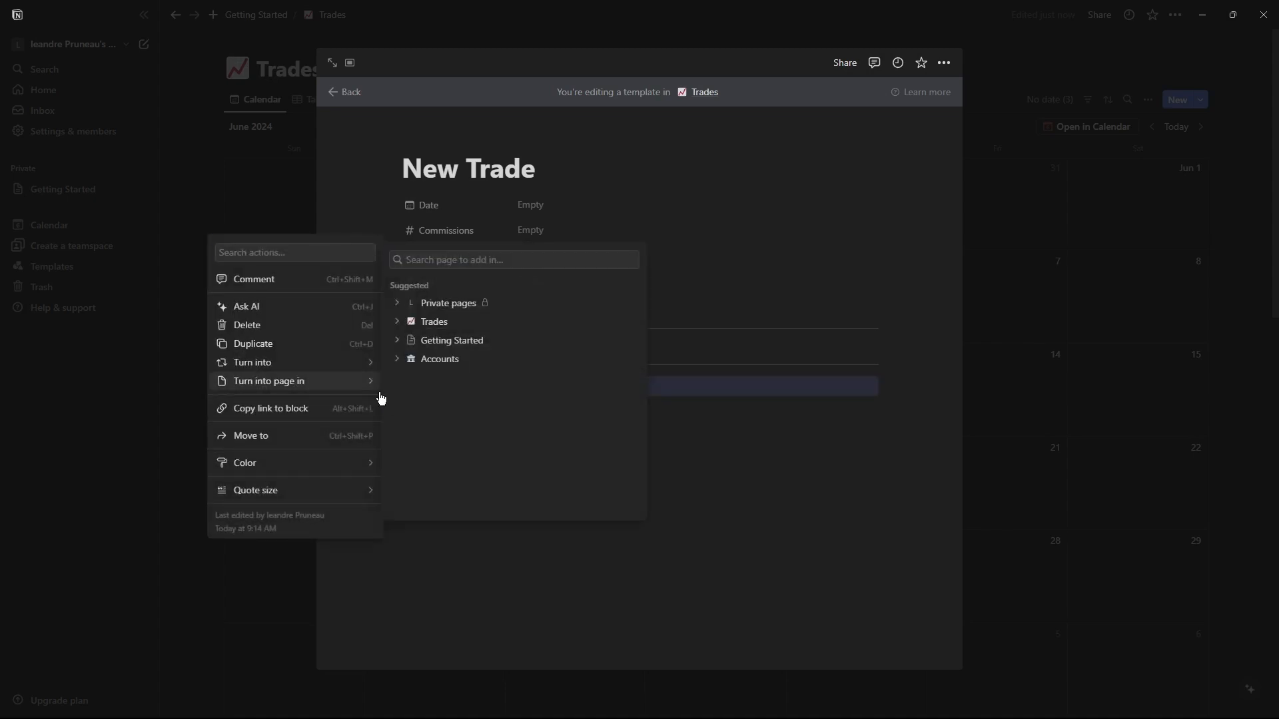
pyautogui.press('Escape')
pyautogui.click(375, 386)
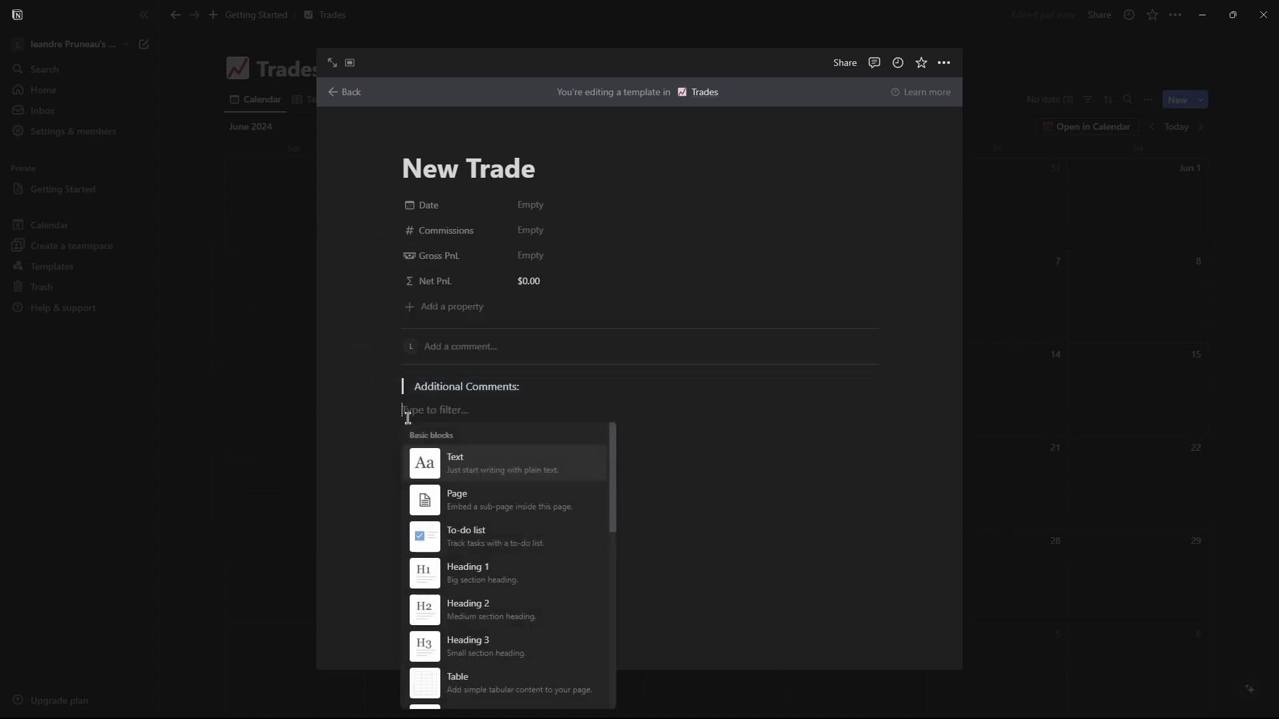
pyautogui.write('div')
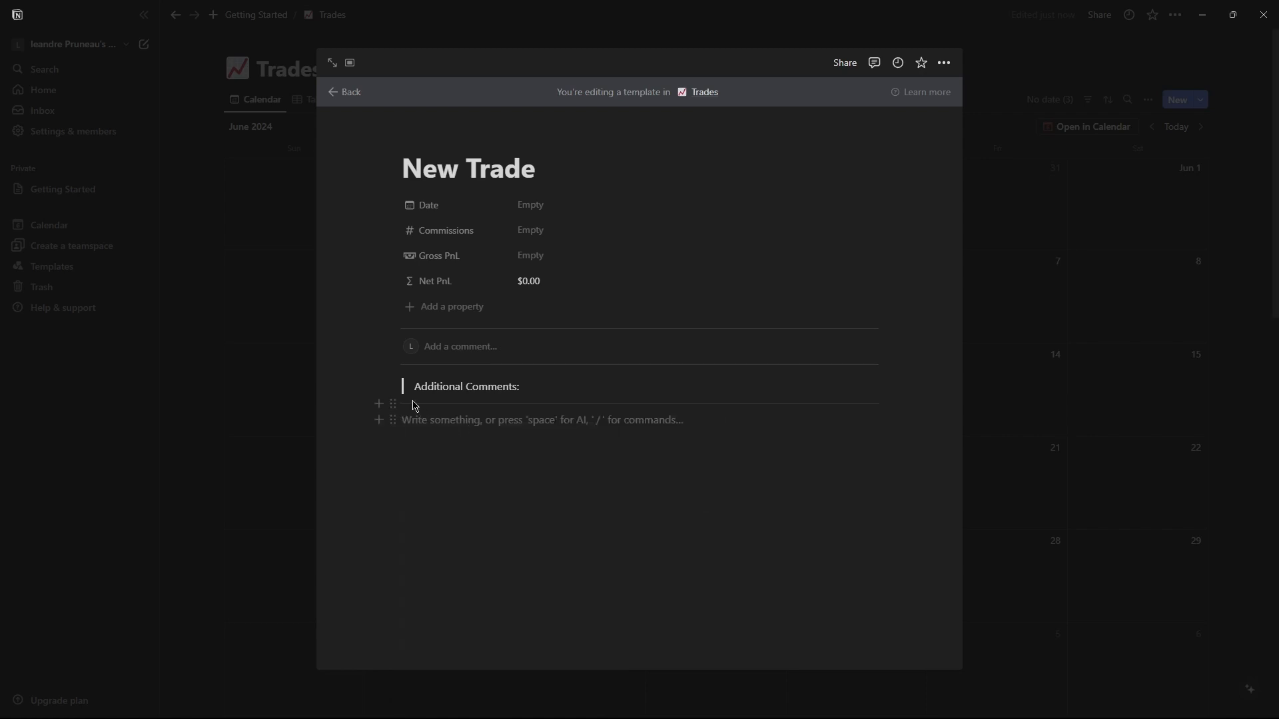
# Move the divider above the Additional Comments quote.
pyautogui.moveTo(393, 380)
pyautogui.mouseDown()
pyautogui.moveTo(399, 423)
pyautogui.moveTo(399, 402)
pyautogui.mouseUp()
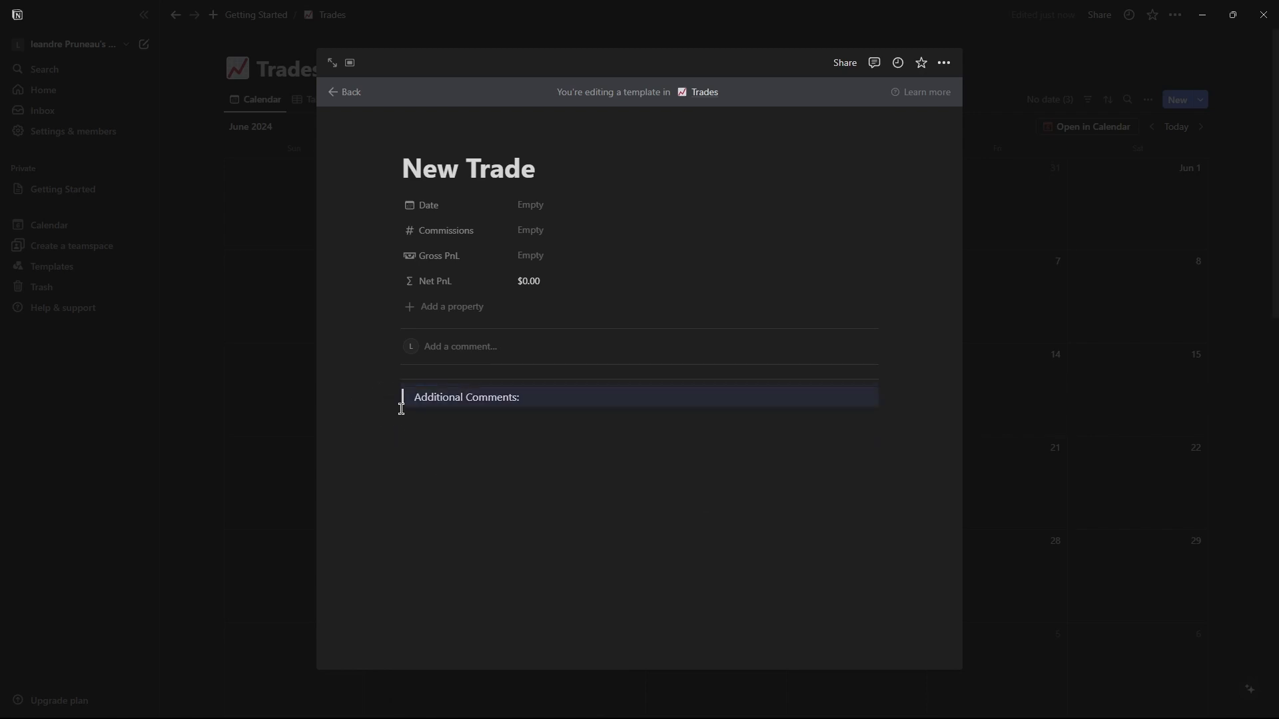
pyautogui.click(377, 373)
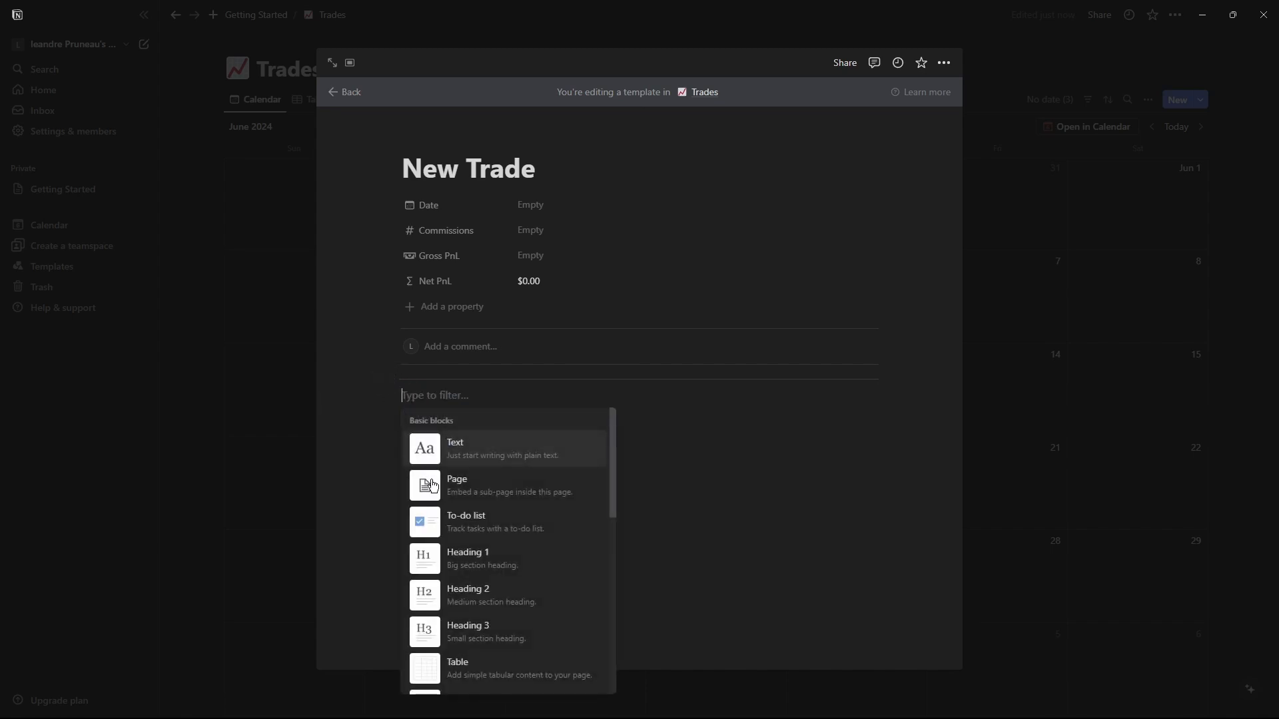
pyautogui.write('ima')
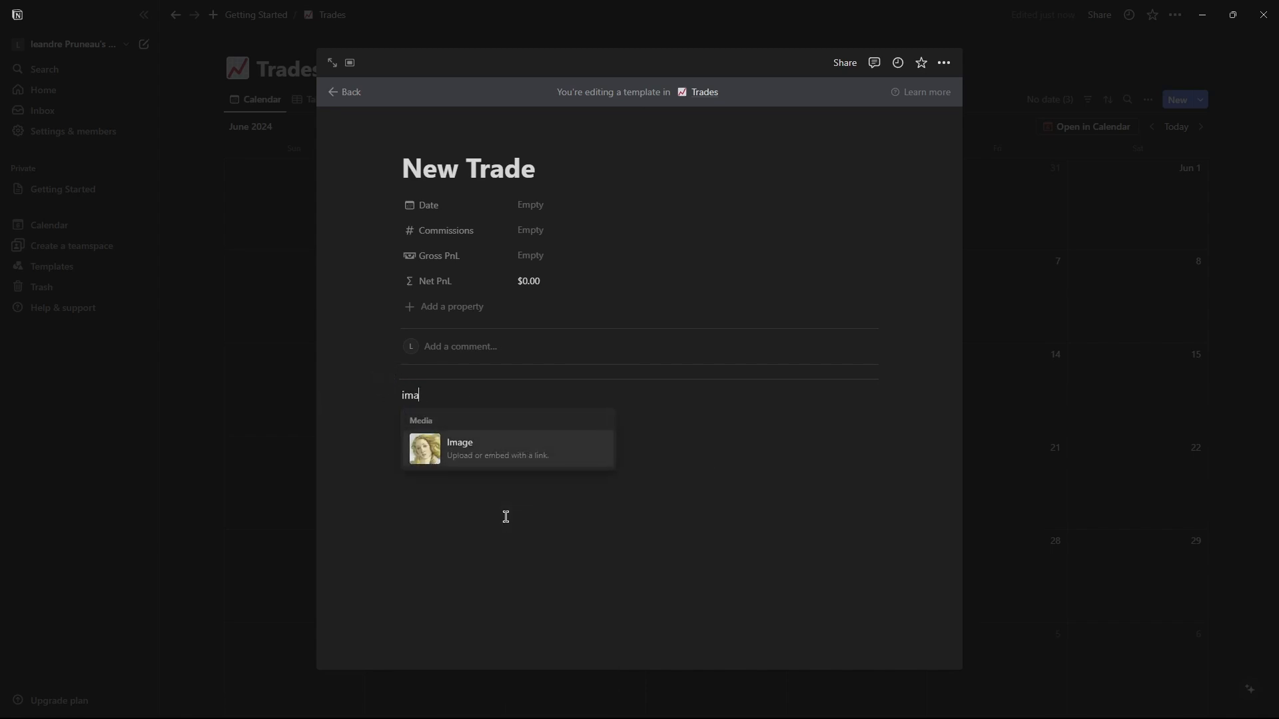
pyautogui.click(433, 445)
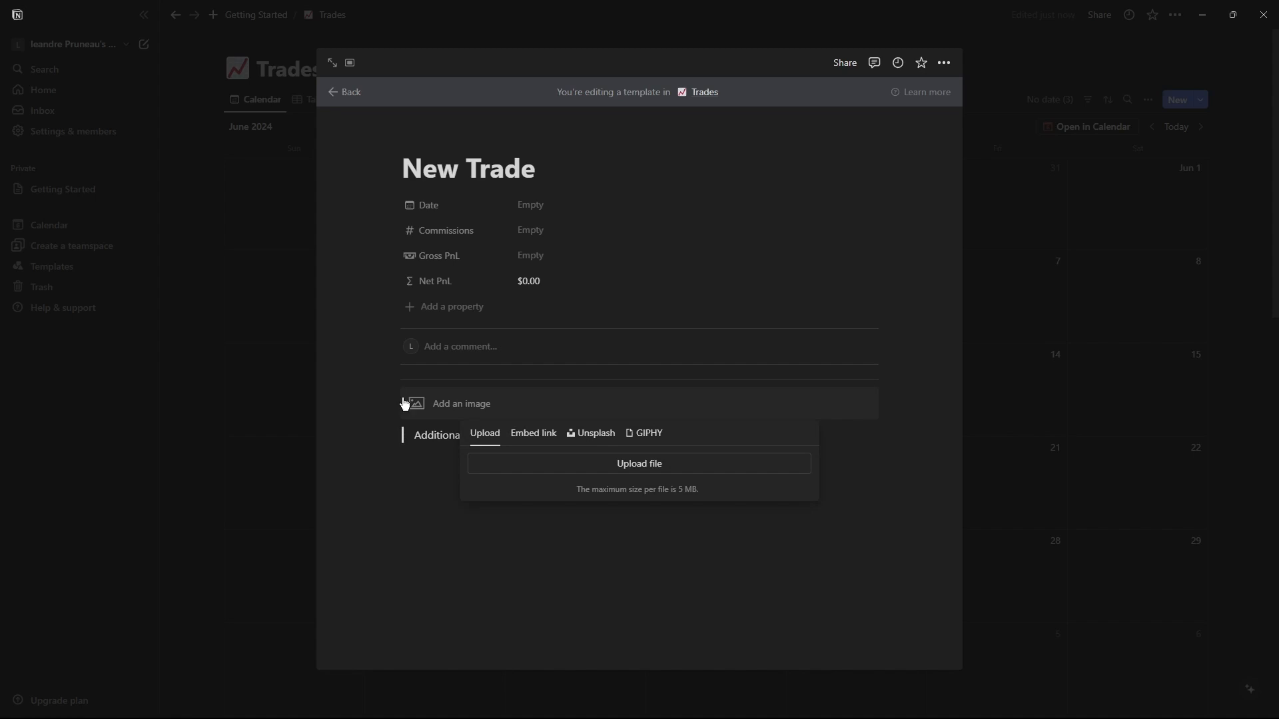
pyautogui.press('Escape')
pyautogui.moveTo(397, 393); pyautogui.dragTo(405, 370)
pyautogui.click(447, 521)
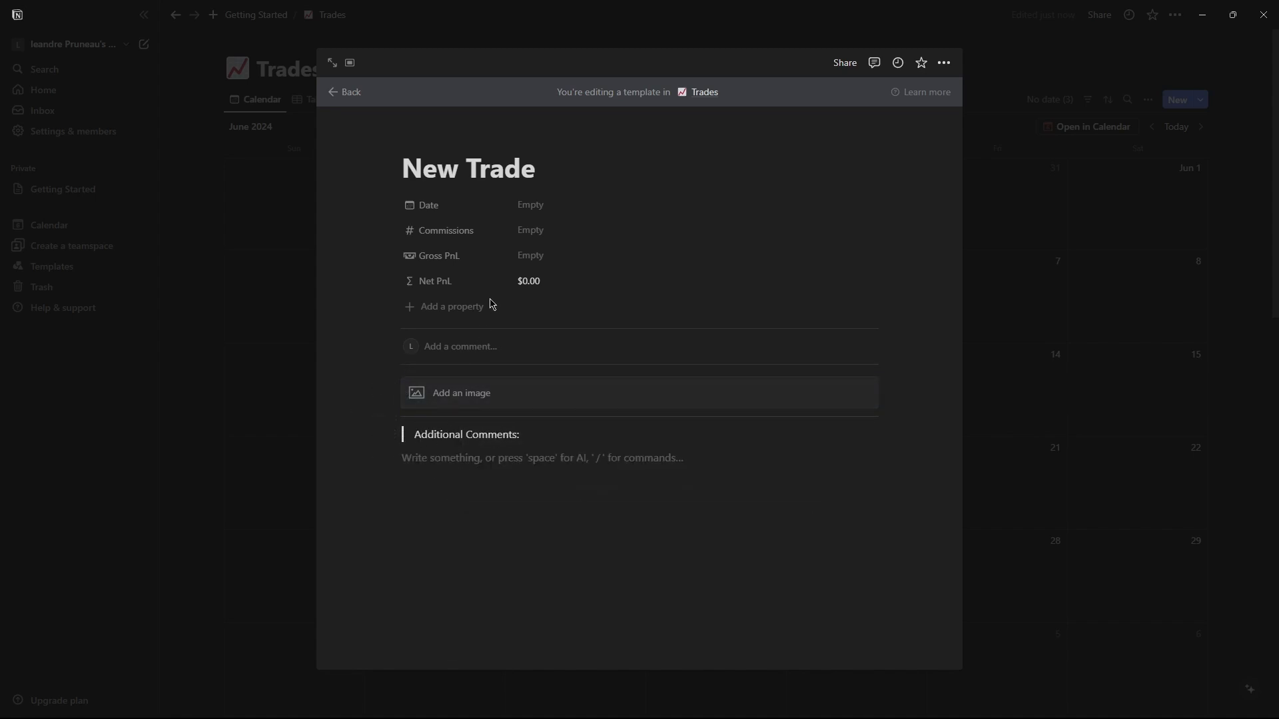
pyautogui.click(393, 385)
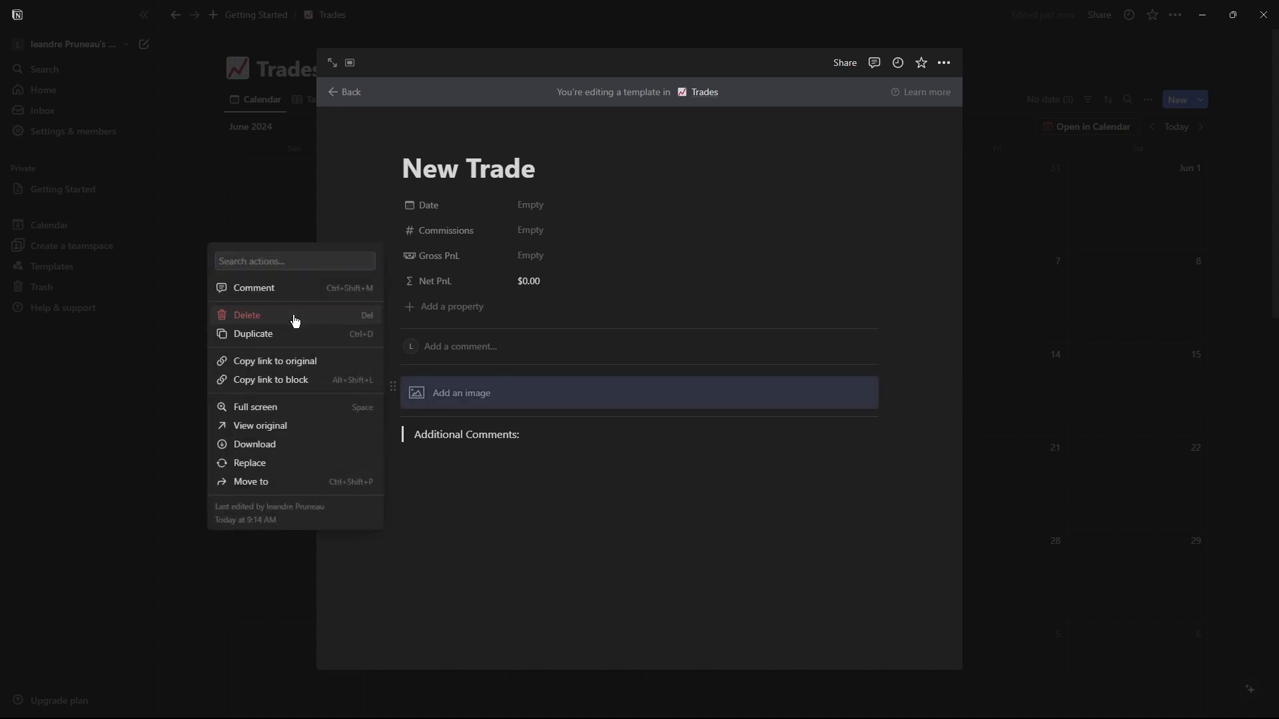
pyautogui.click(295, 320)
pyautogui.click(377, 374)
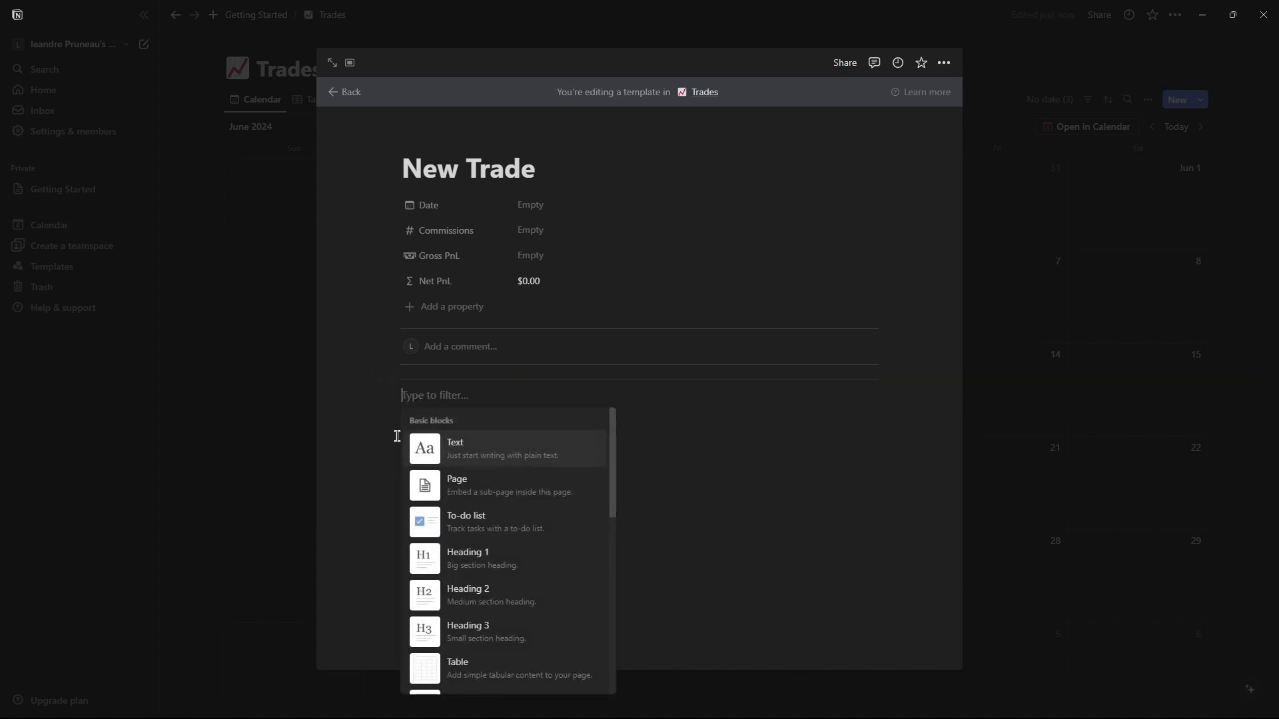
pyautogui.press('Escape')
pyautogui.moveTo(393, 396); pyautogui.dragTo(400, 378)
pyautogui.click(448, 383)
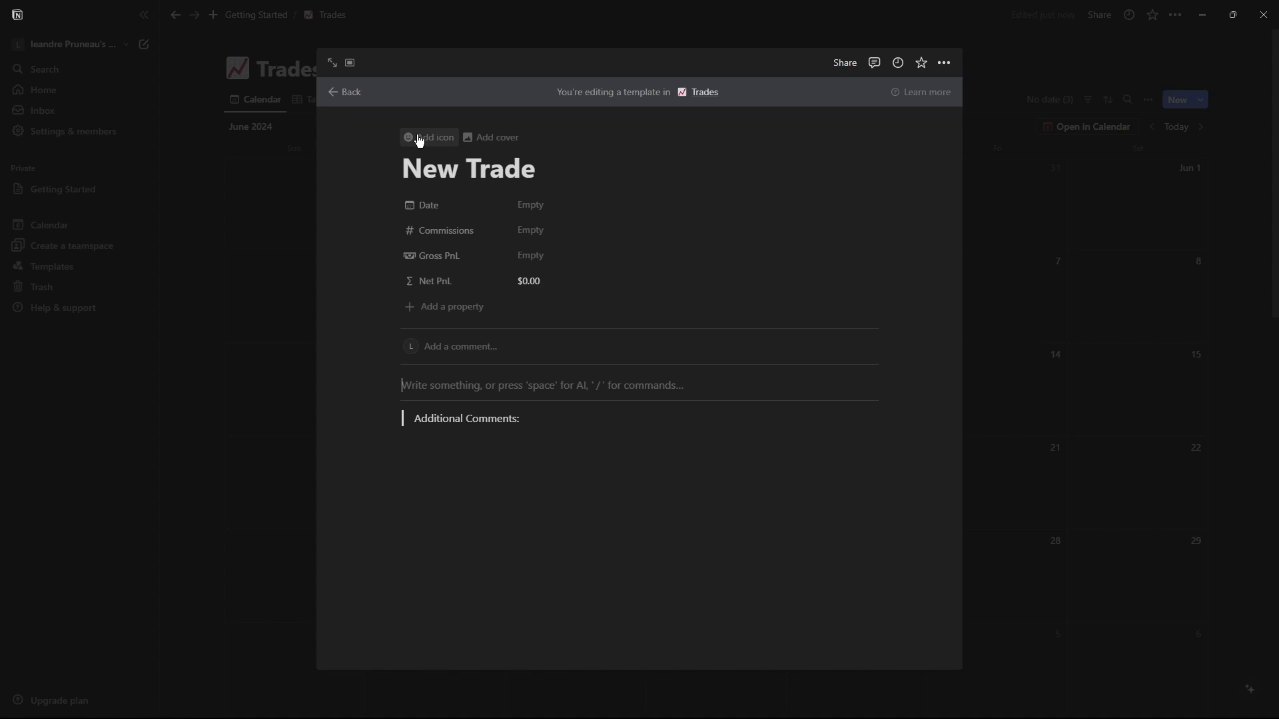
# Add a page icon to the New Trade template.
pyautogui.click(418, 137)
pyautogui.click(332, 321)
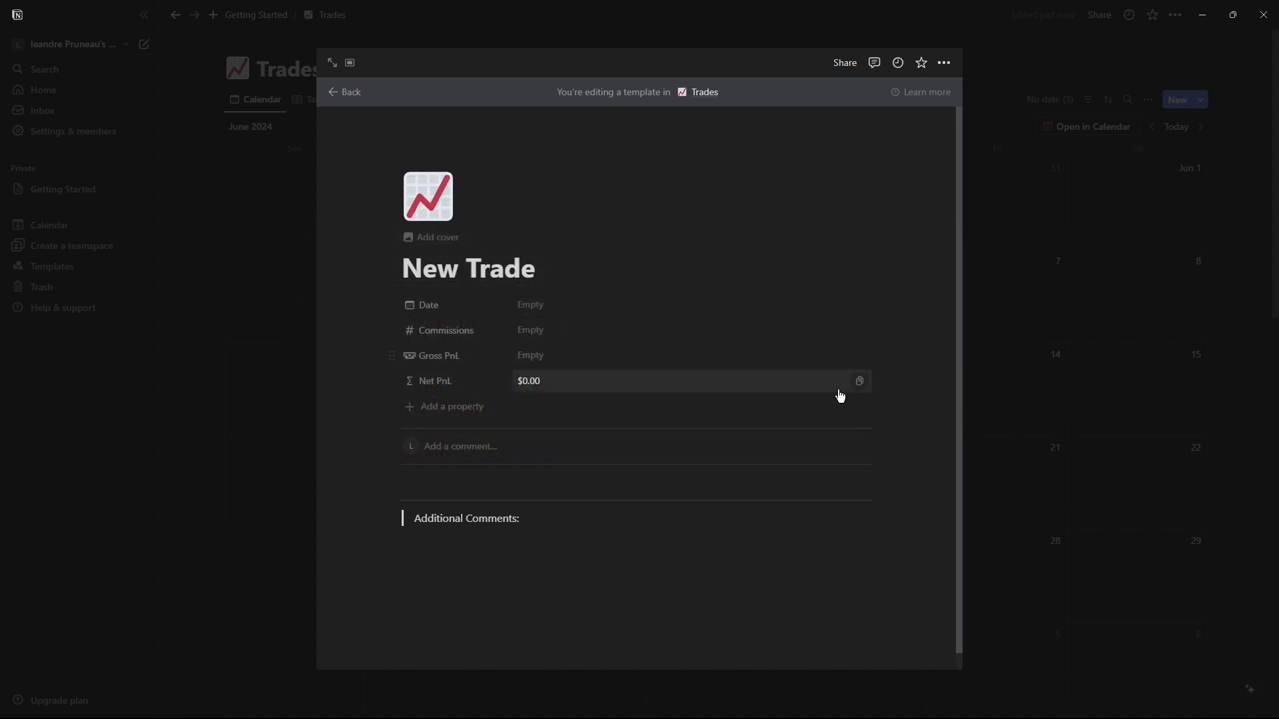
pyautogui.click(577, 617)
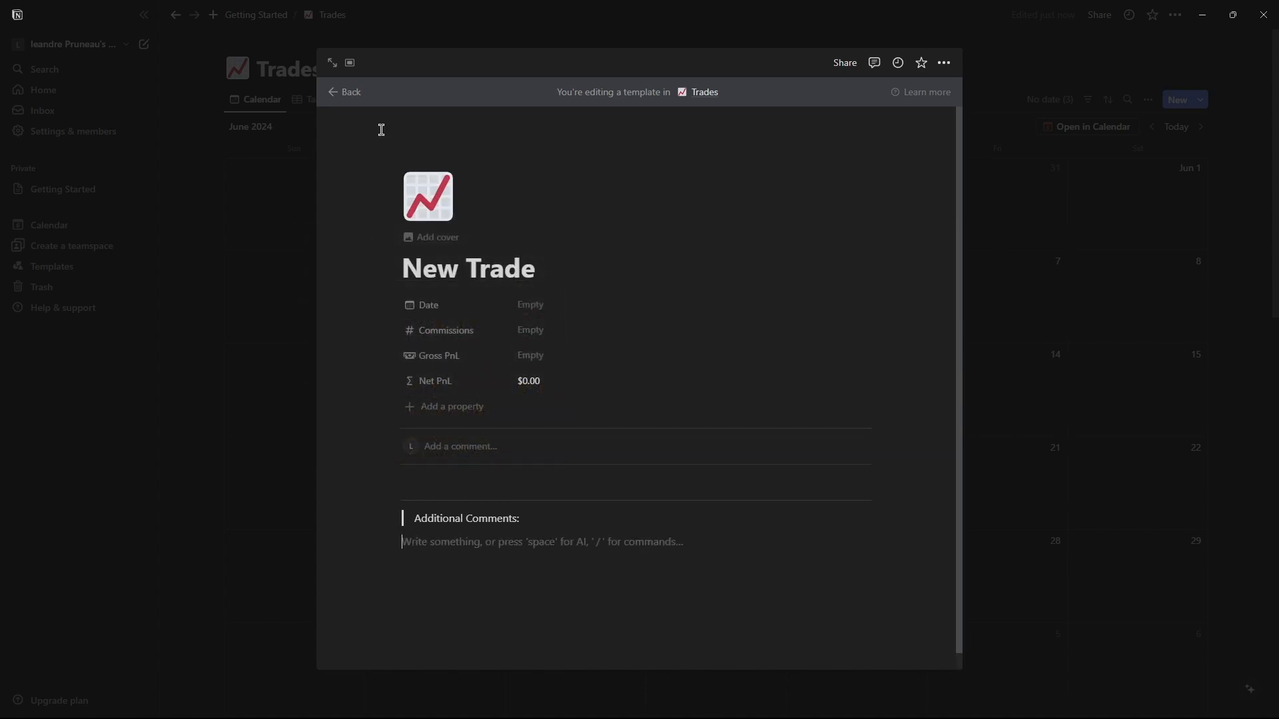
# Create a trade entry on June 6 in the calendar and check its date format options.
pyautogui.click(339, 98)
pyautogui.click(799, 261)
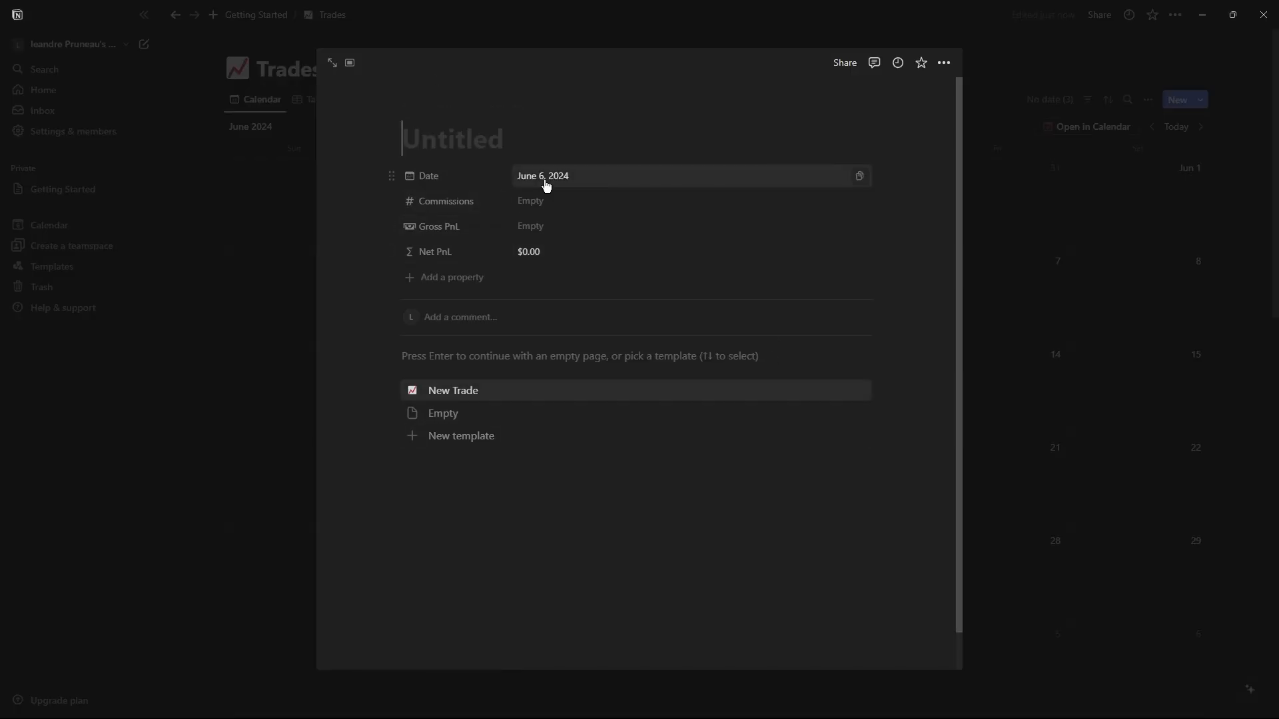
pyautogui.click(544, 176)
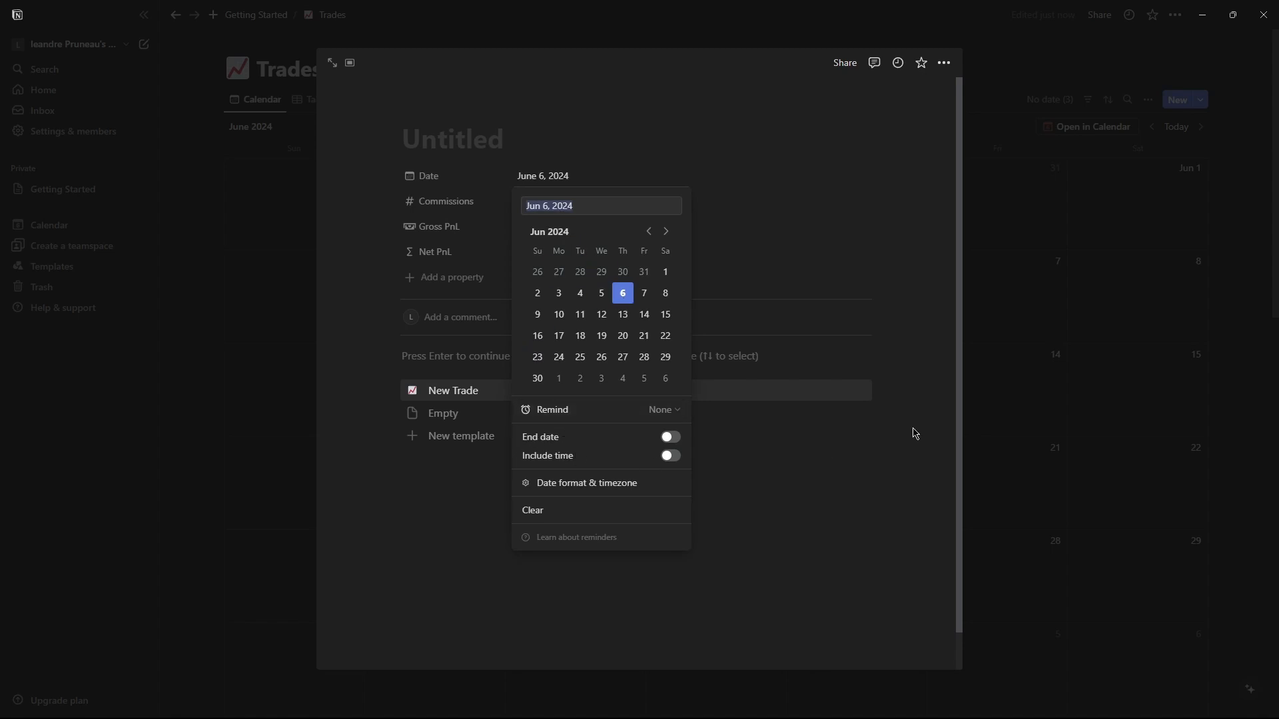
pyautogui.click(623, 483)
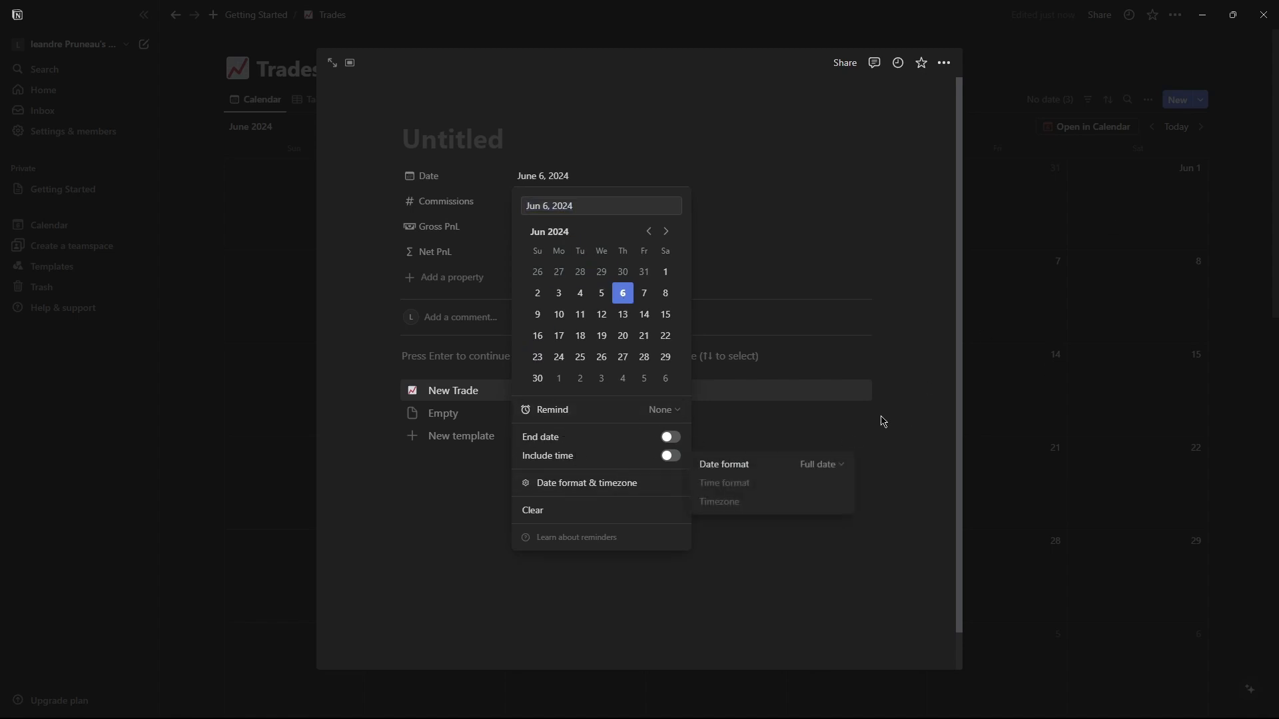
pyautogui.click(932, 399)
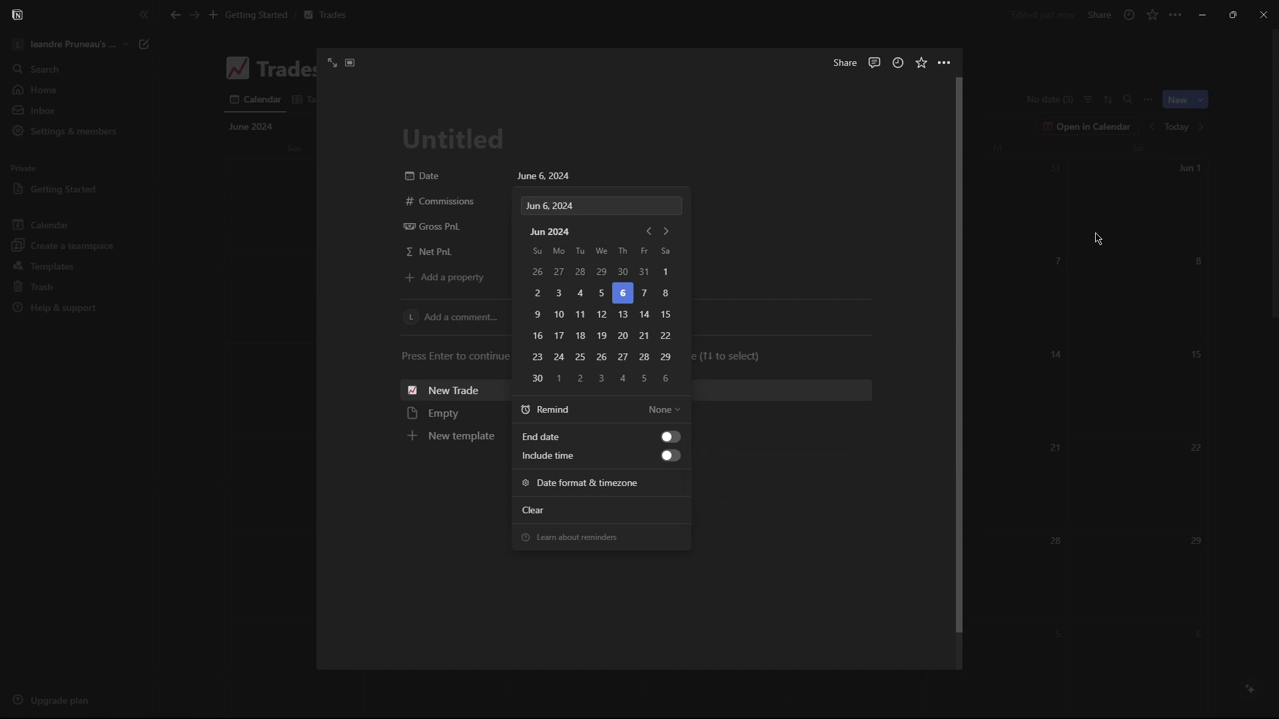
pyautogui.click(1102, 230)
# Edit the New Trade template so its Date defaults to Today.
pyautogui.click(1199, 98)
pyautogui.click(1200, 99)
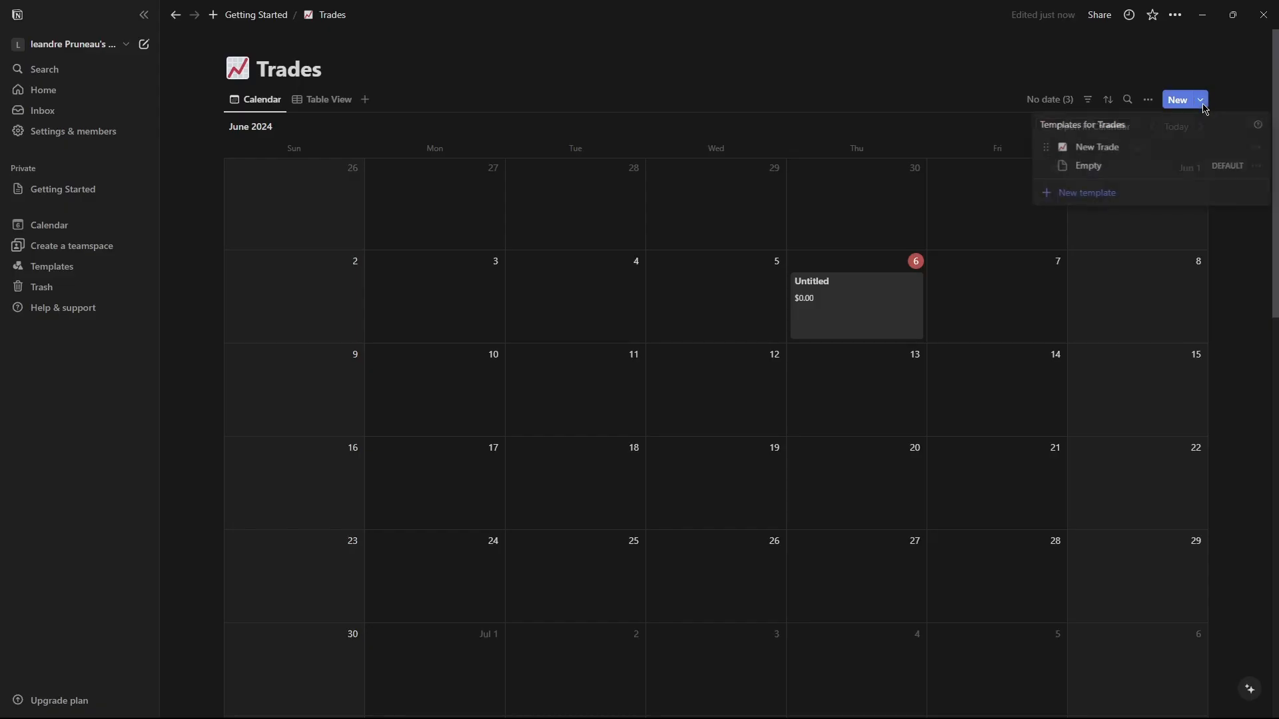
pyautogui.click(1256, 149)
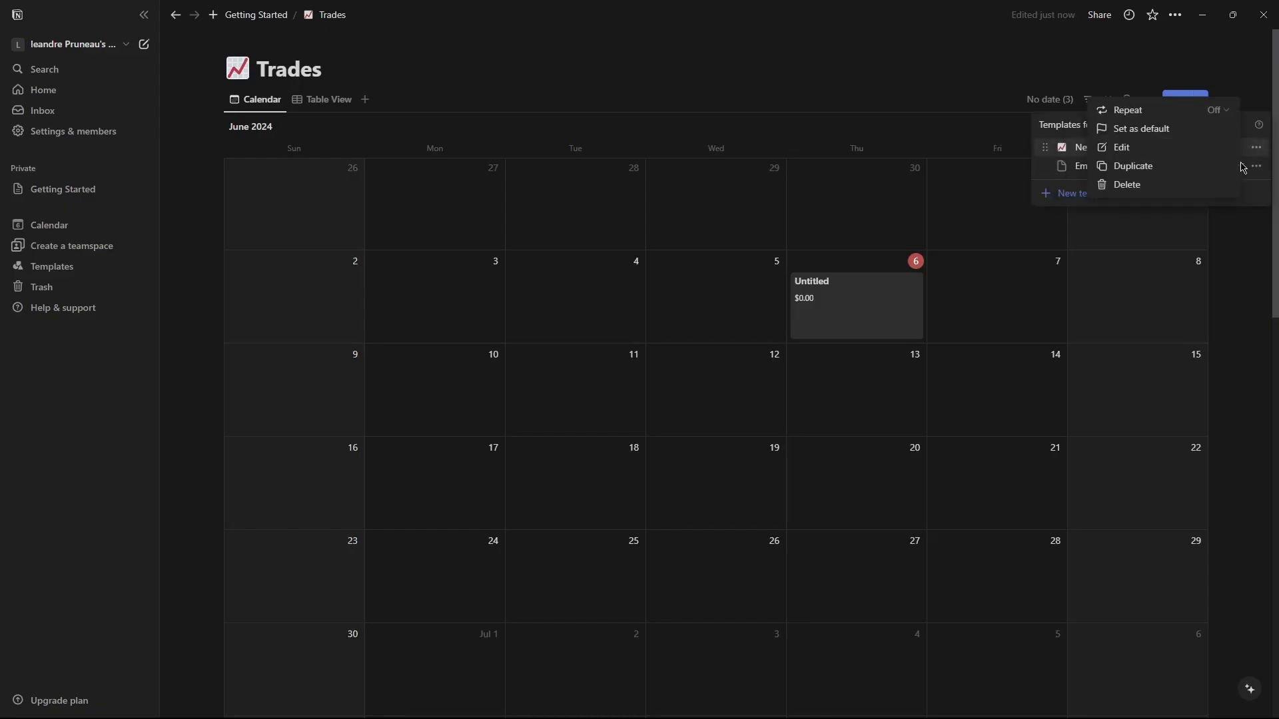
pyautogui.click(1155, 149)
pyautogui.click(530, 308)
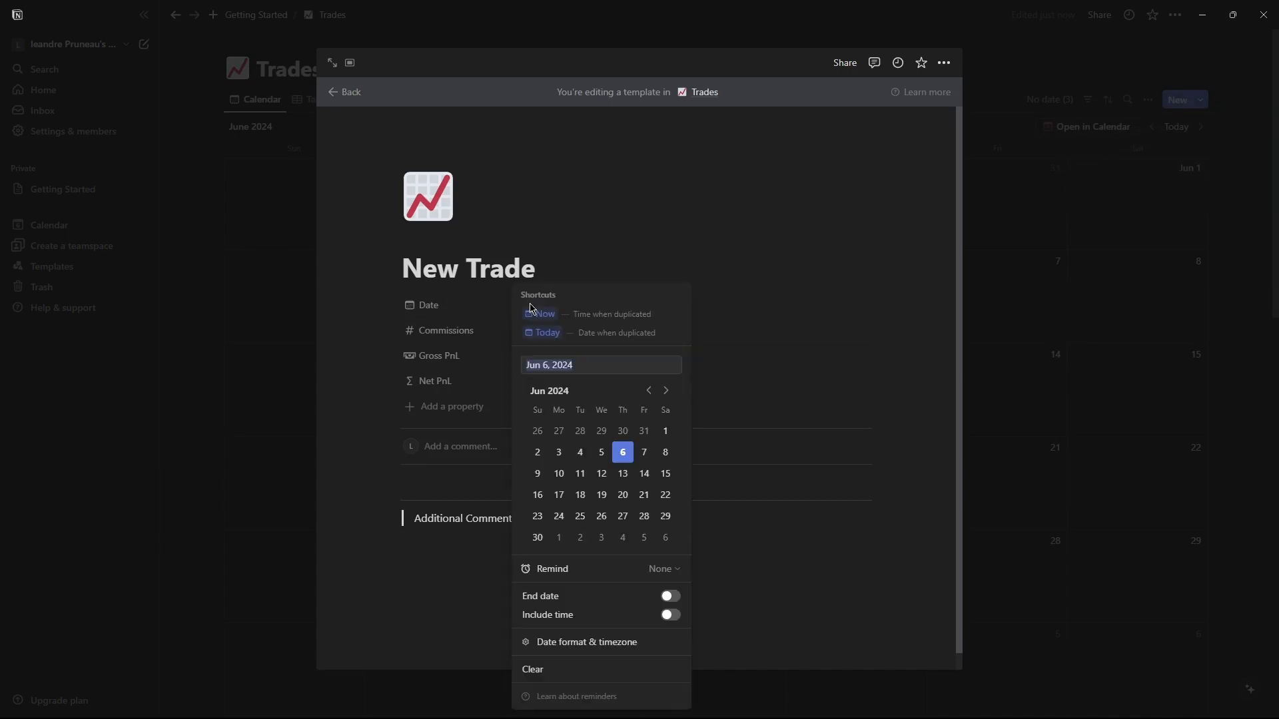
pyautogui.click(598, 321)
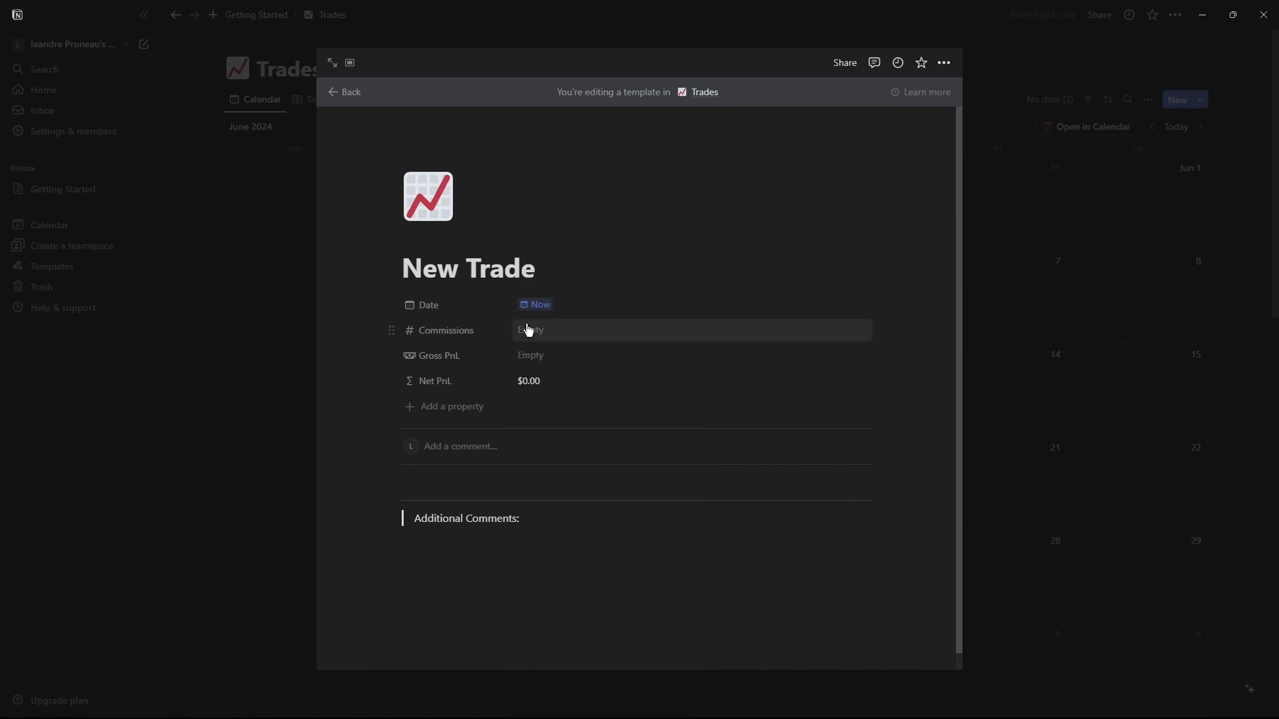
pyautogui.click(533, 310)
pyautogui.click(605, 335)
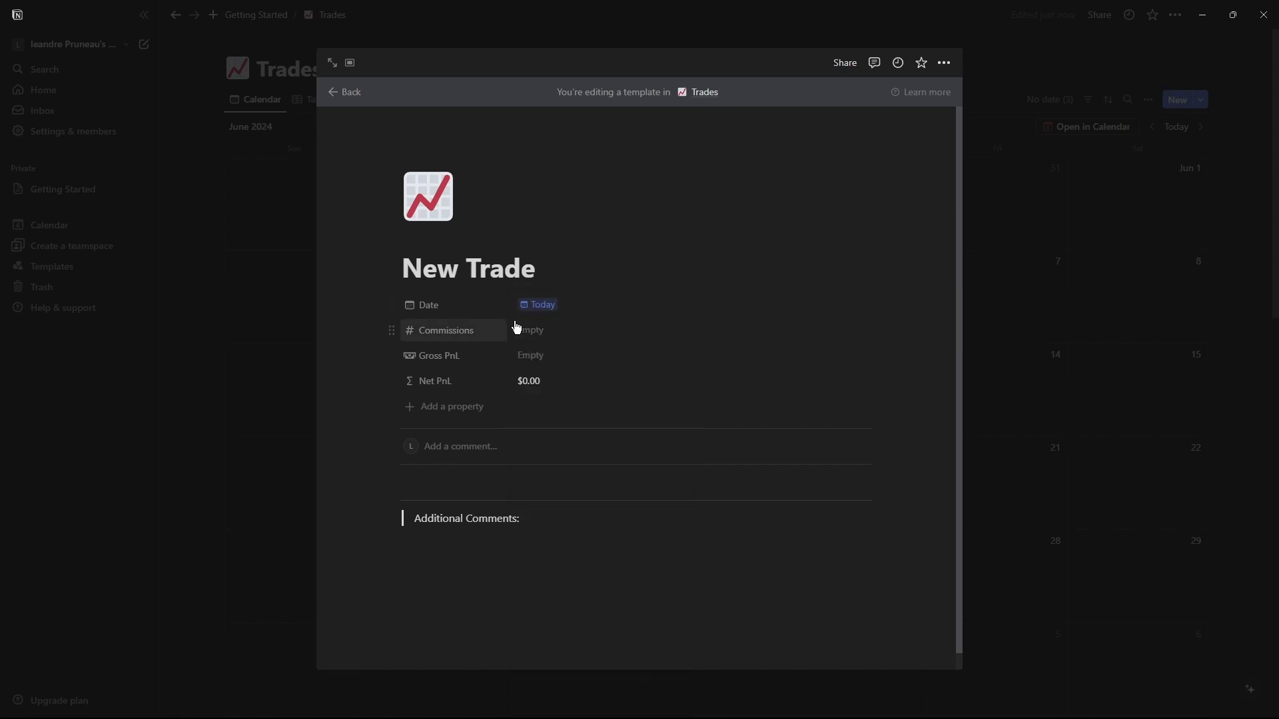
pyautogui.click(1065, 321)
pyautogui.click(937, 261)
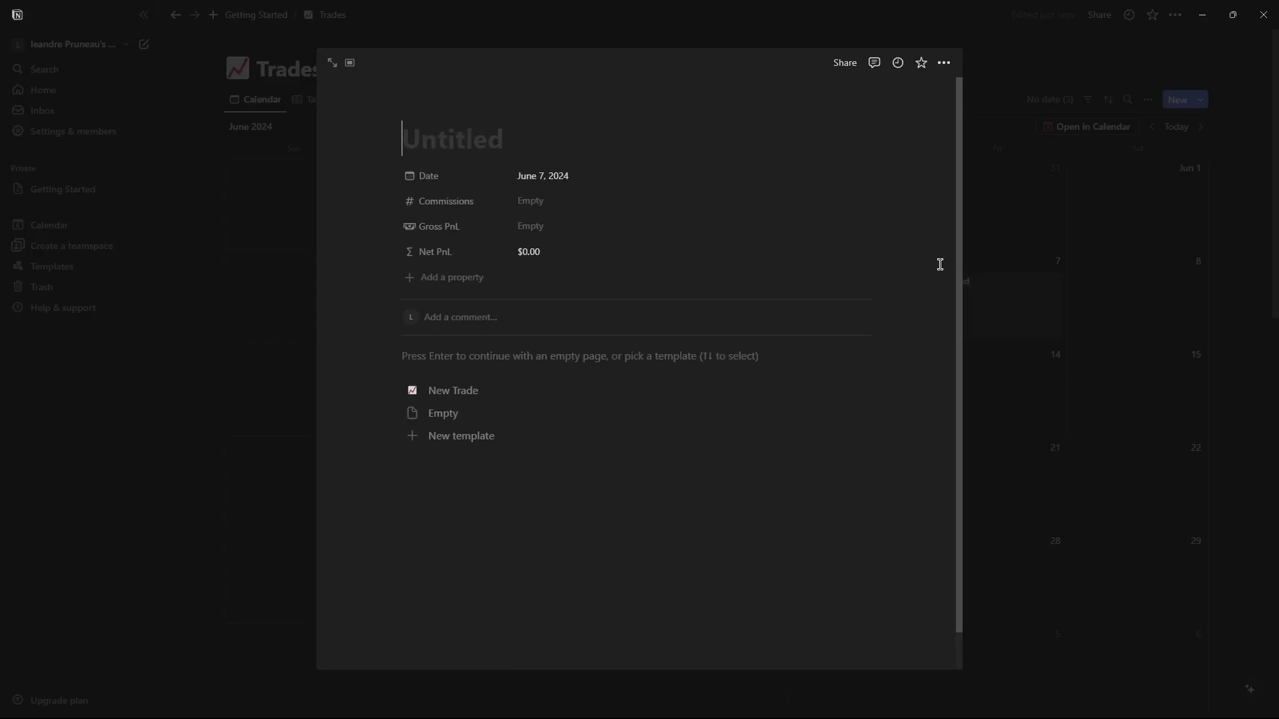
pyautogui.click(944, 64)
pyautogui.click(944, 64)
pyautogui.click(944, 64)
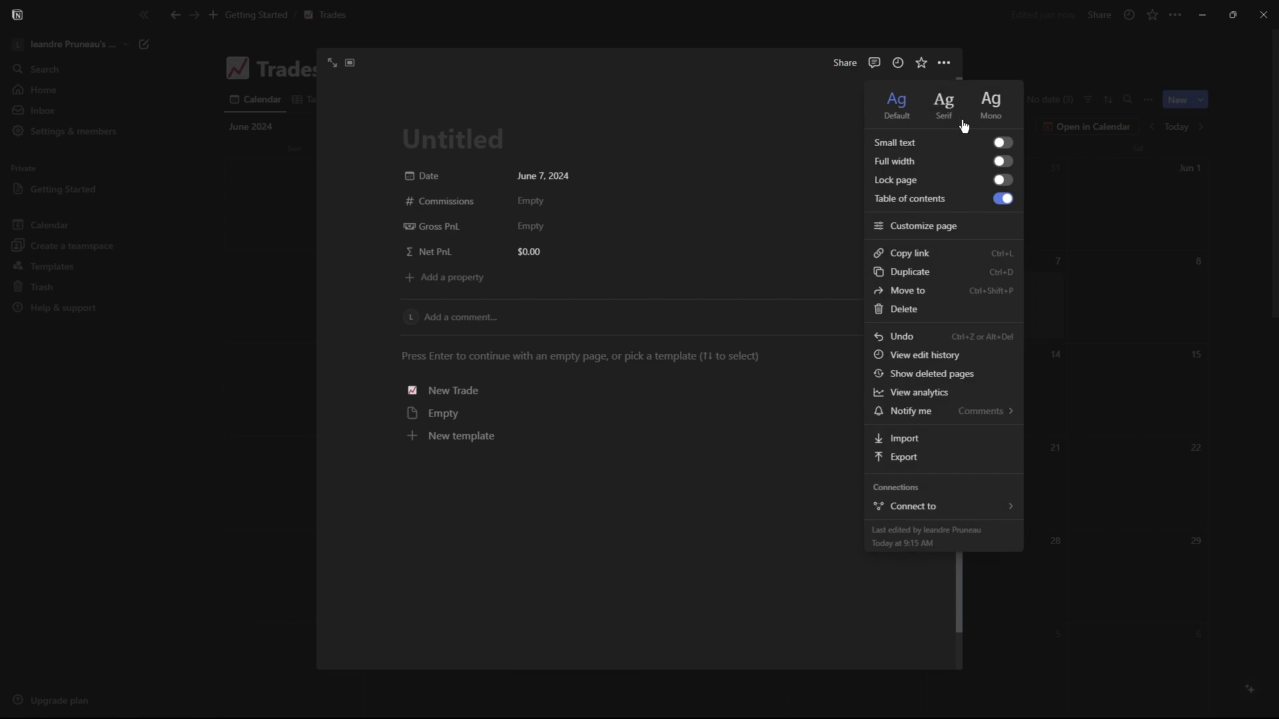
pyautogui.click(941, 324)
pyautogui.click(888, 323)
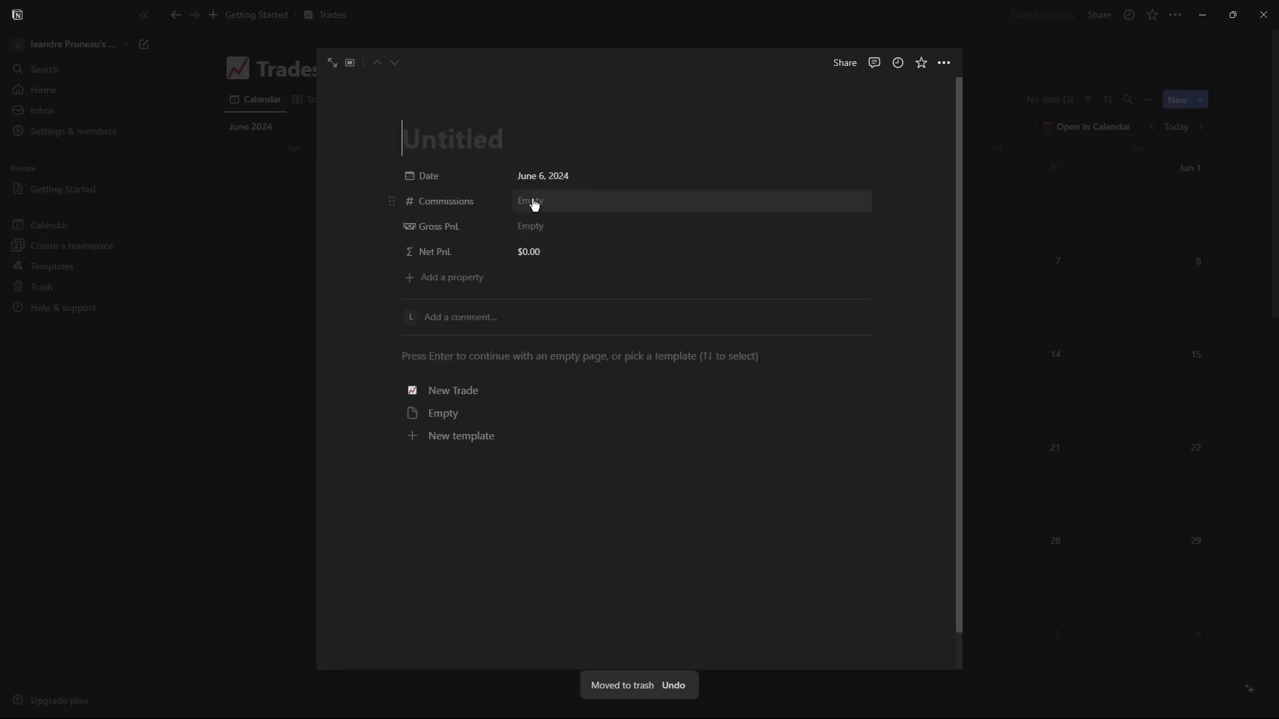
# Enter a Gross PnL of 400 and Commissions of 10 in the June 6 trade.
pyautogui.click(526, 227)
pyautogui.write('400')
pyautogui.click(562, 201)
pyautogui.click(560, 197)
pyautogui.press('Return')
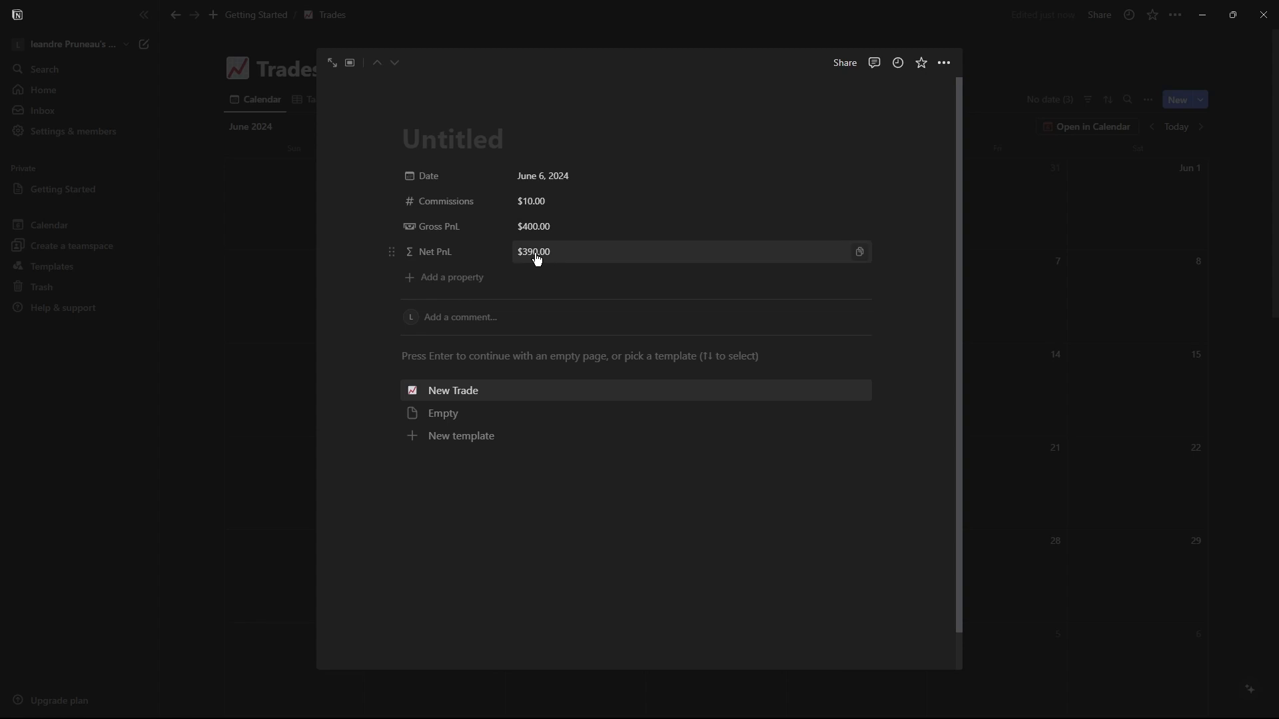
pyautogui.click(448, 278)
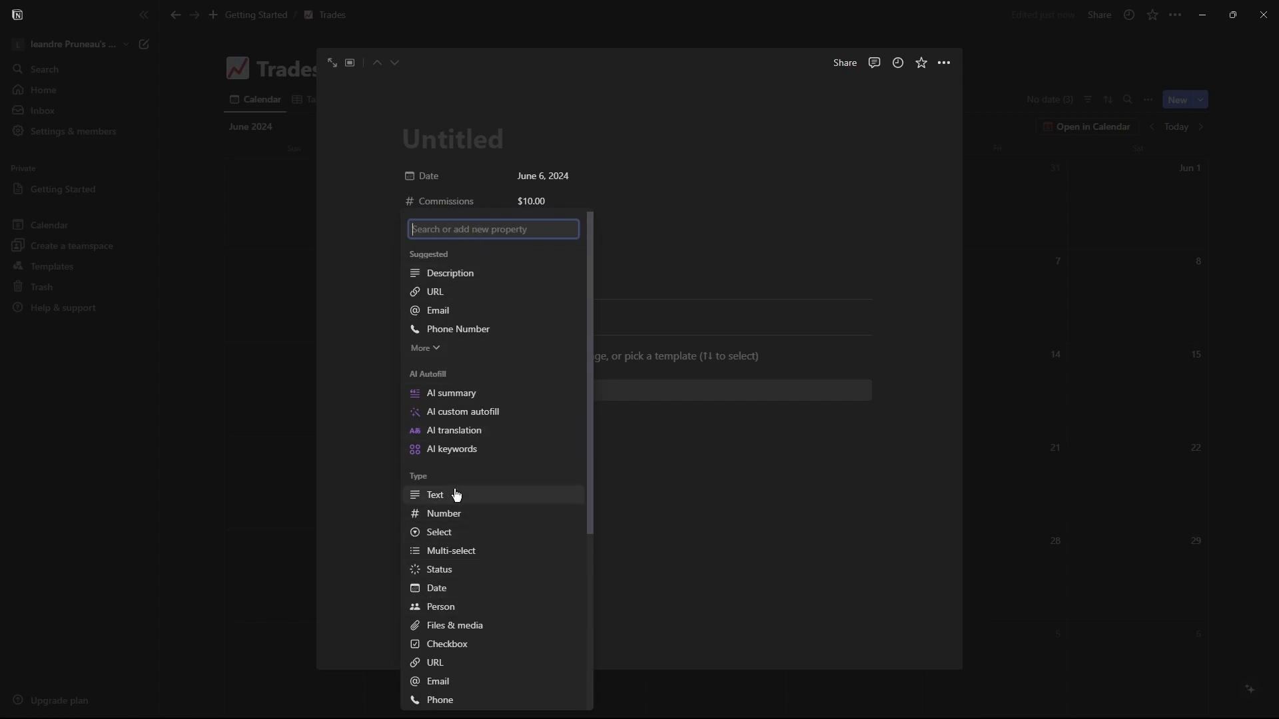
pyautogui.scroll(-2, 442, 606)
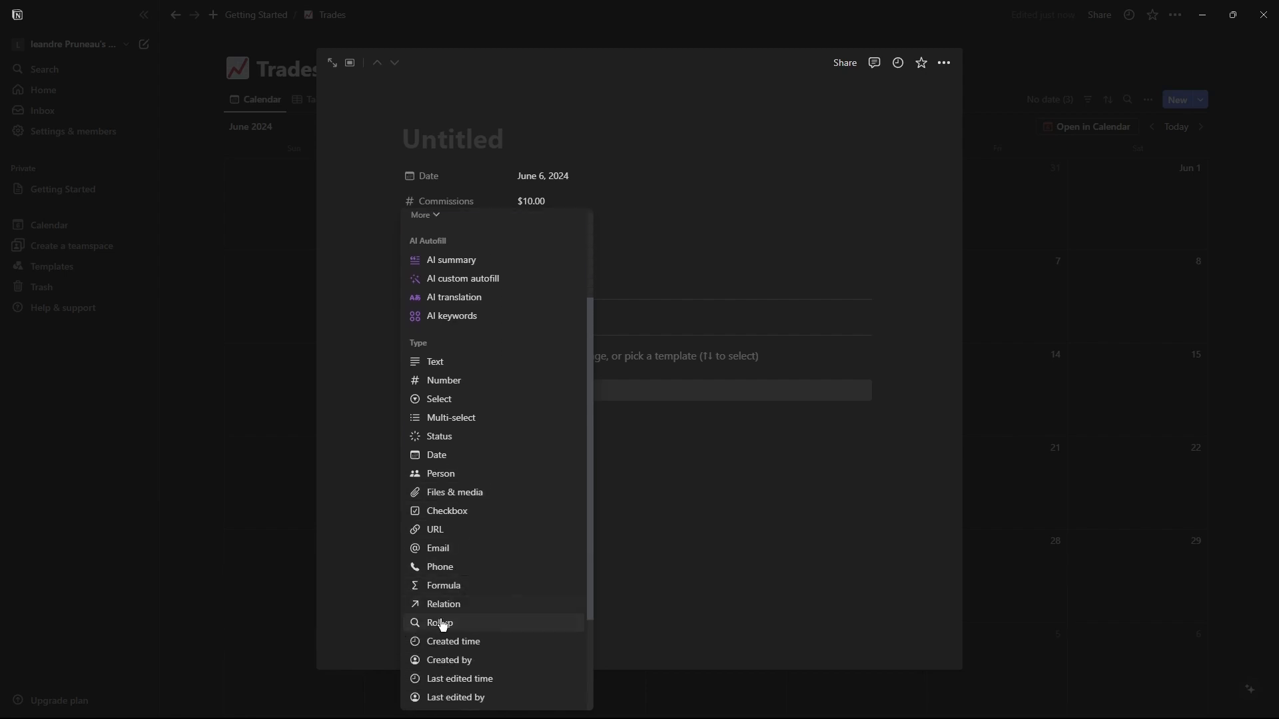
pyautogui.click(799, 505)
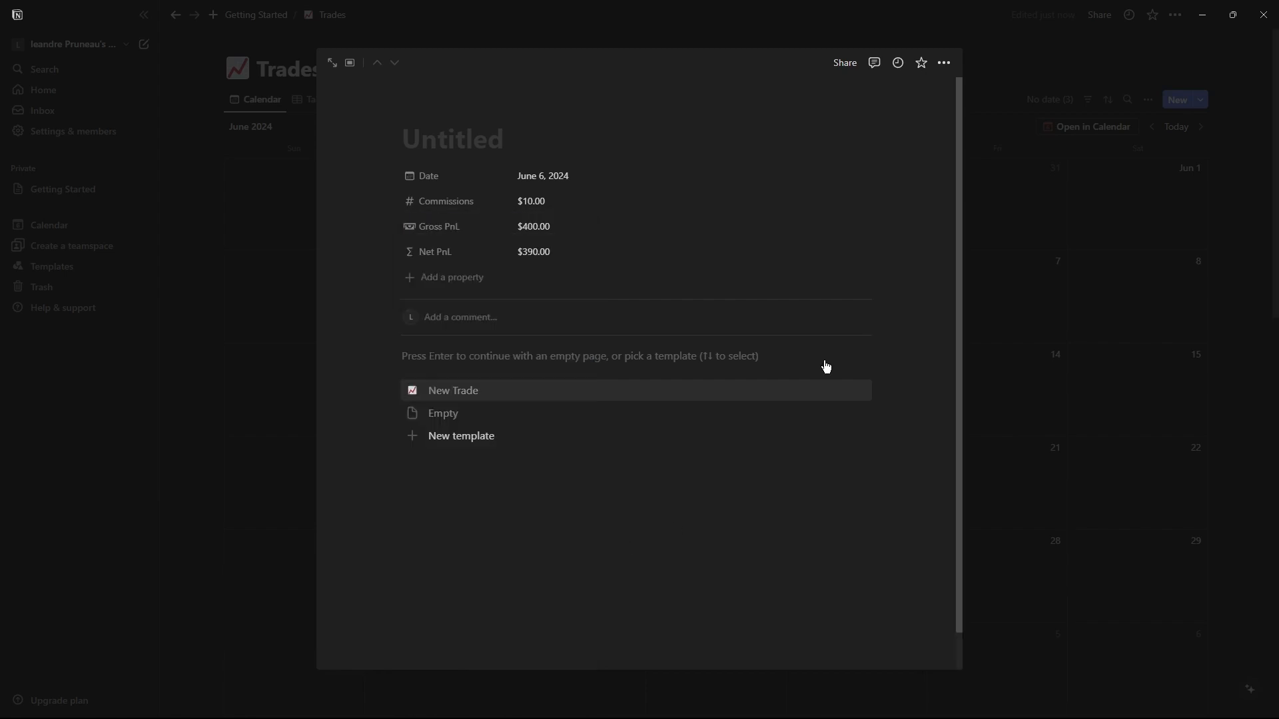
pyautogui.click(1124, 347)
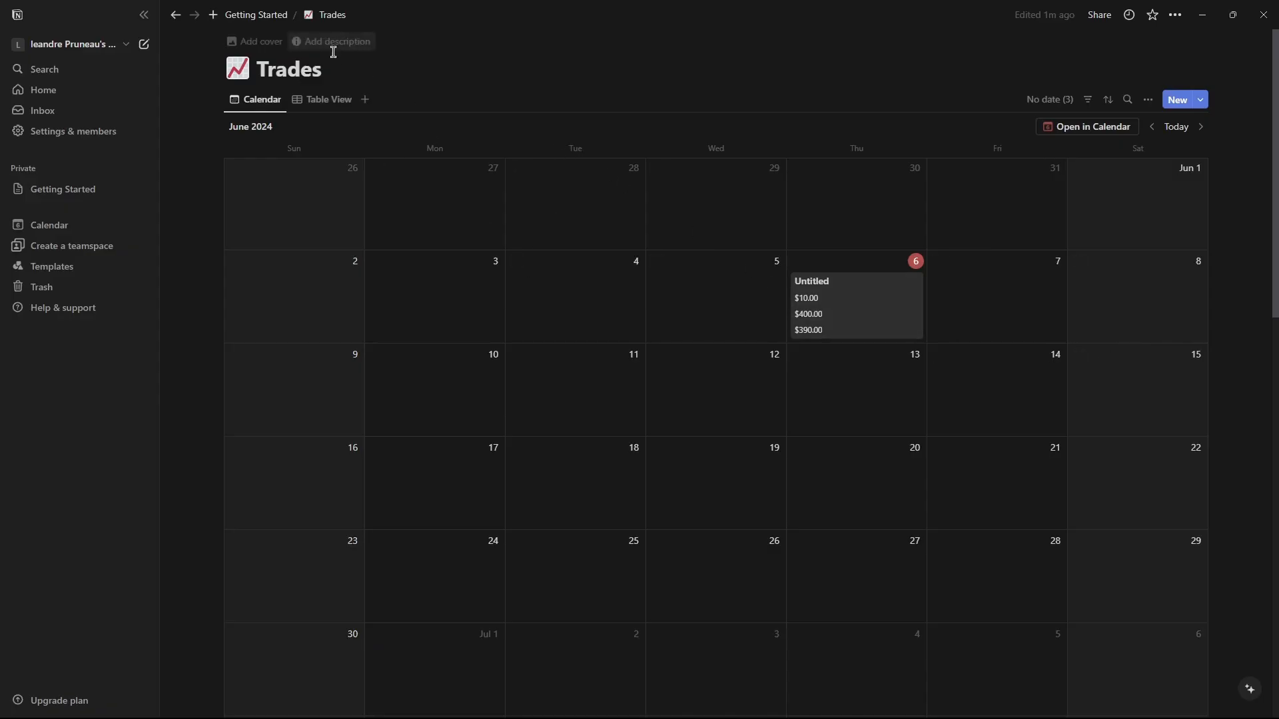
# Add a formula property named Win to the June 6 trade and open its formula editor.
pyautogui.click(851, 288)
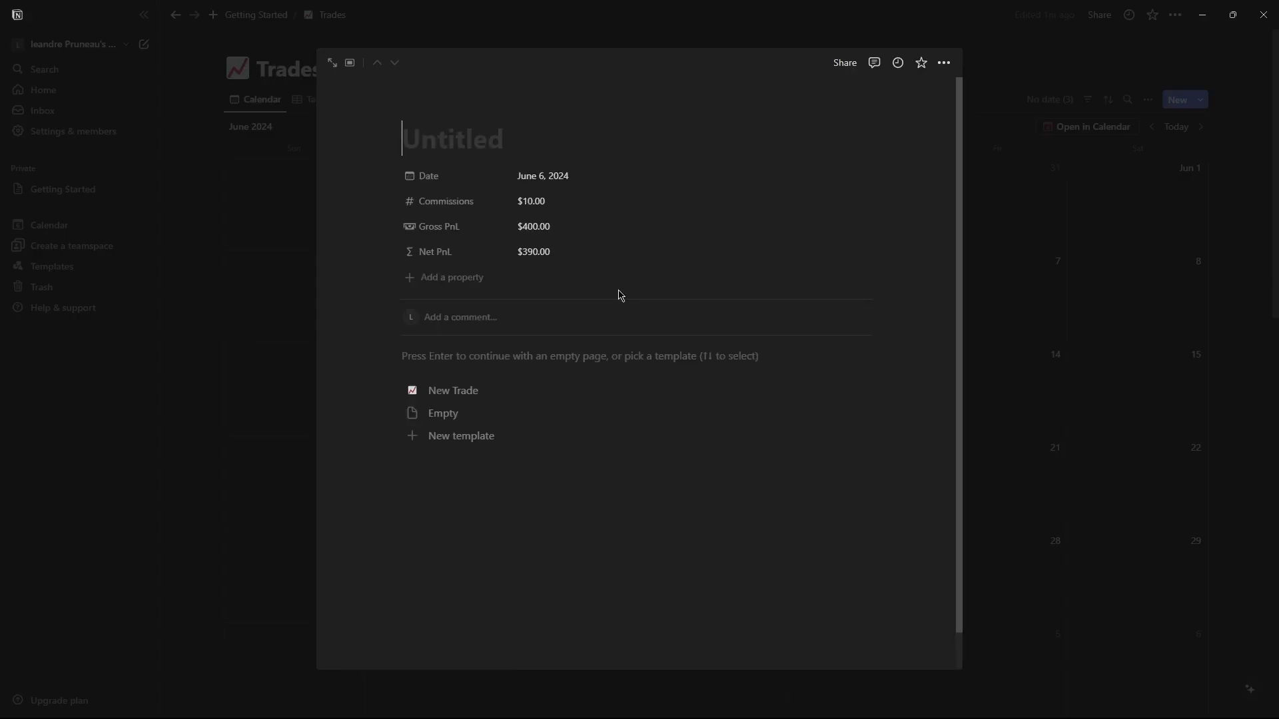
pyautogui.click(457, 277)
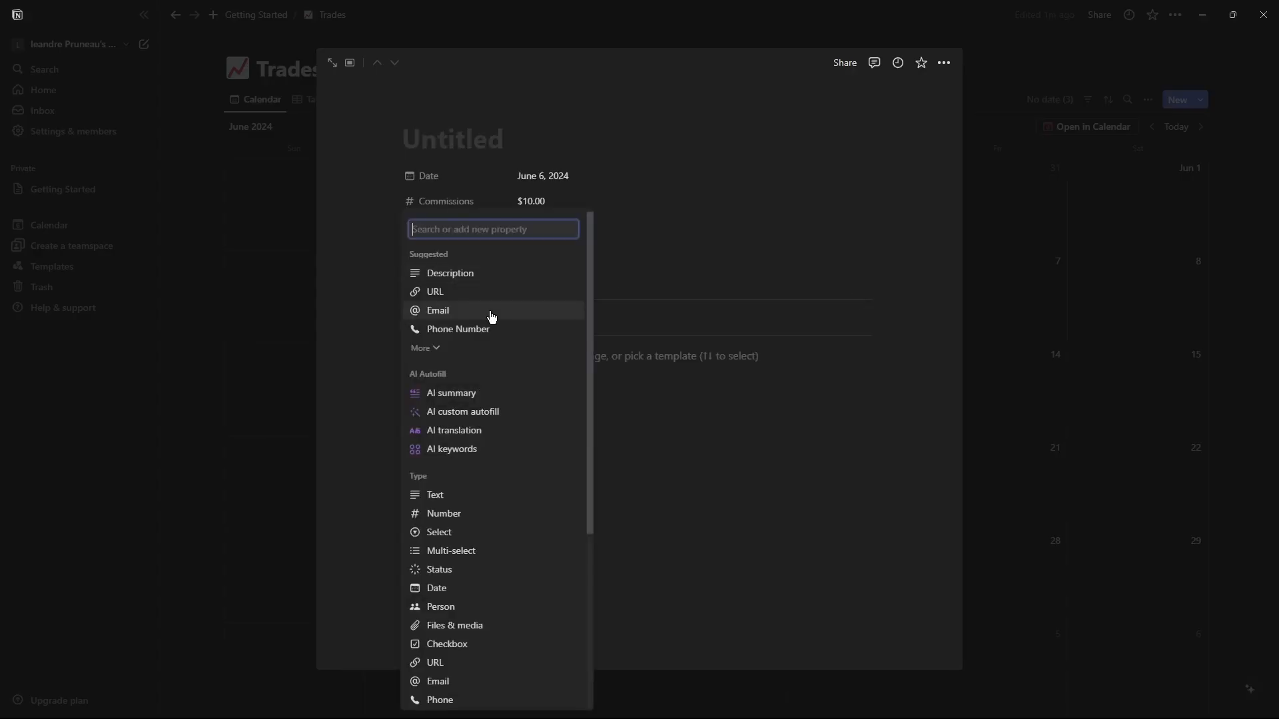
pyautogui.scroll(-2, 445, 602)
pyautogui.click(445, 586)
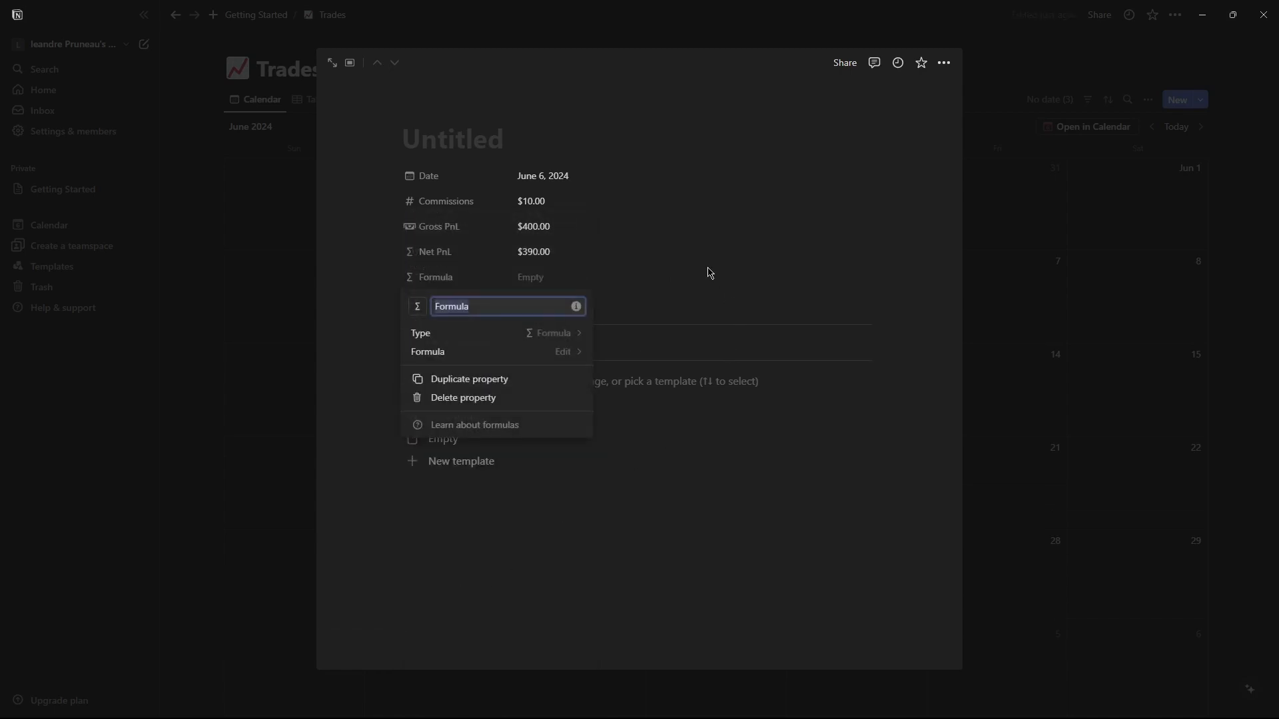
pyautogui.write('Win')
pyautogui.click(498, 355)
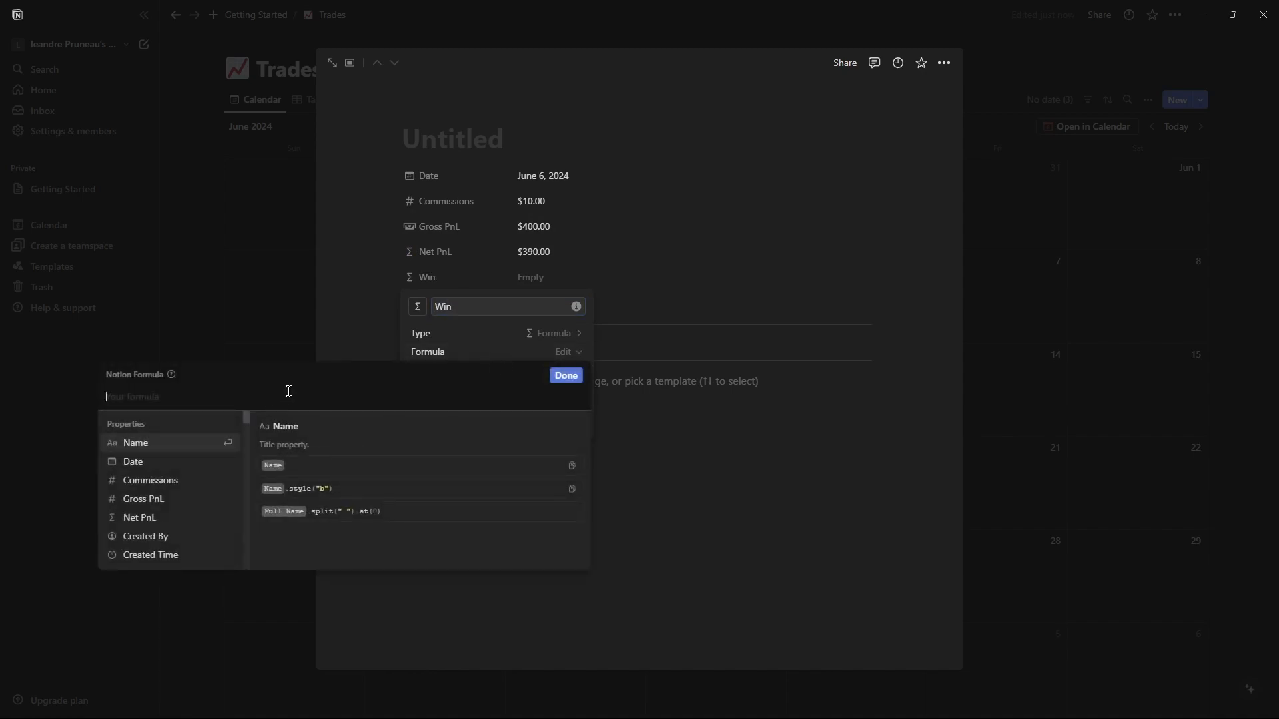
# Enter the Win formula if(Gross PnL>0,"1","") and close the property editor.
pyautogui.write('if(PnL>')
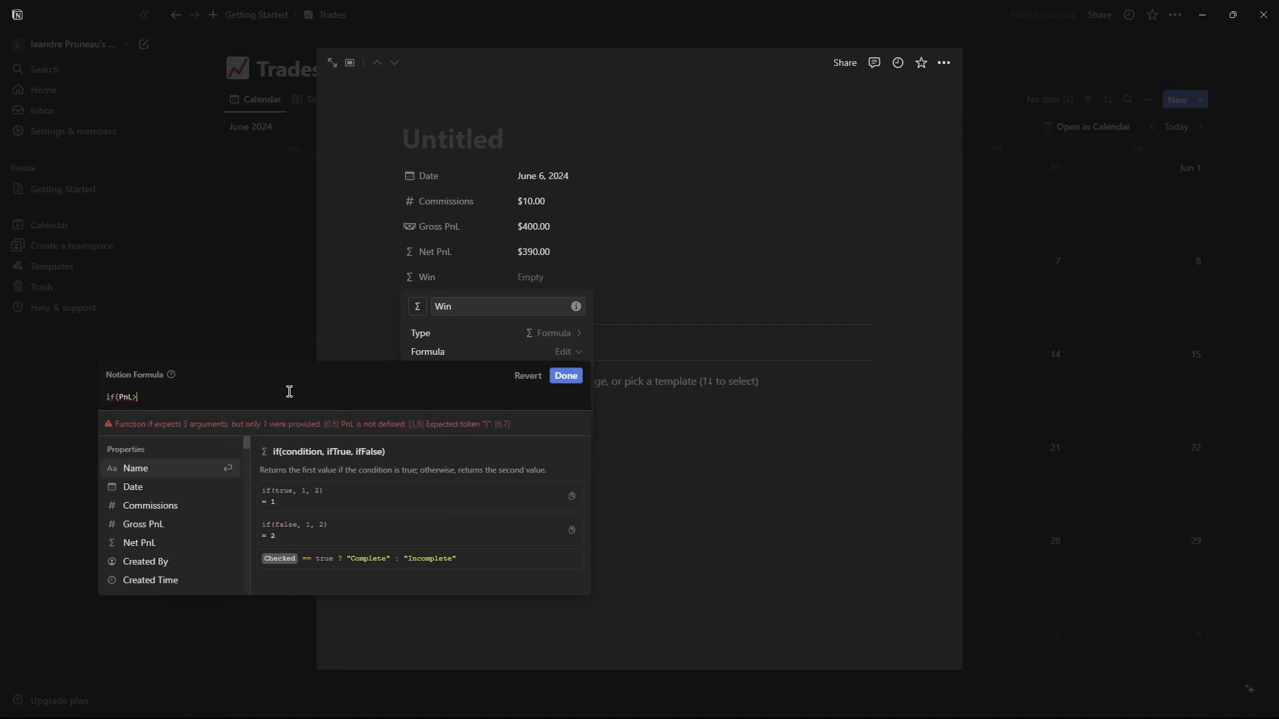
pyautogui.press('BackSpace')
pyautogui.press('BackSpace')
pyautogui.press('BackSpace')
pyautogui.press('BackSpace')
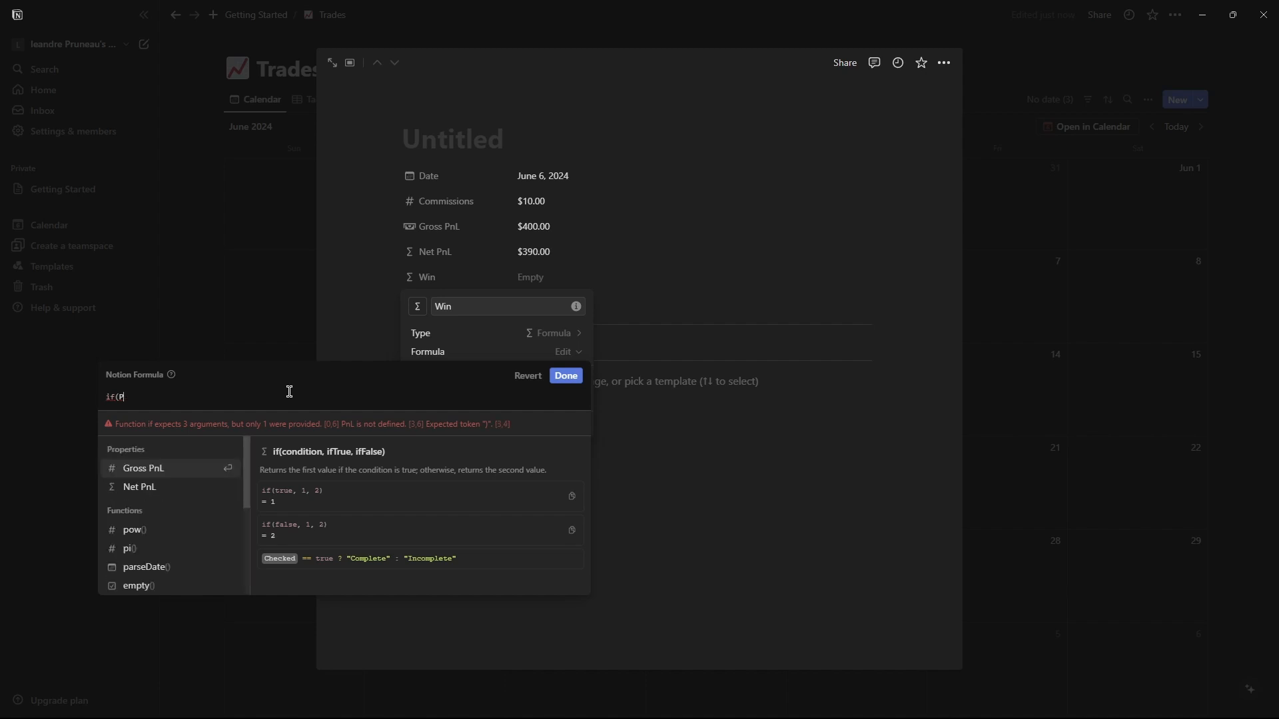
pyautogui.write('Gro')
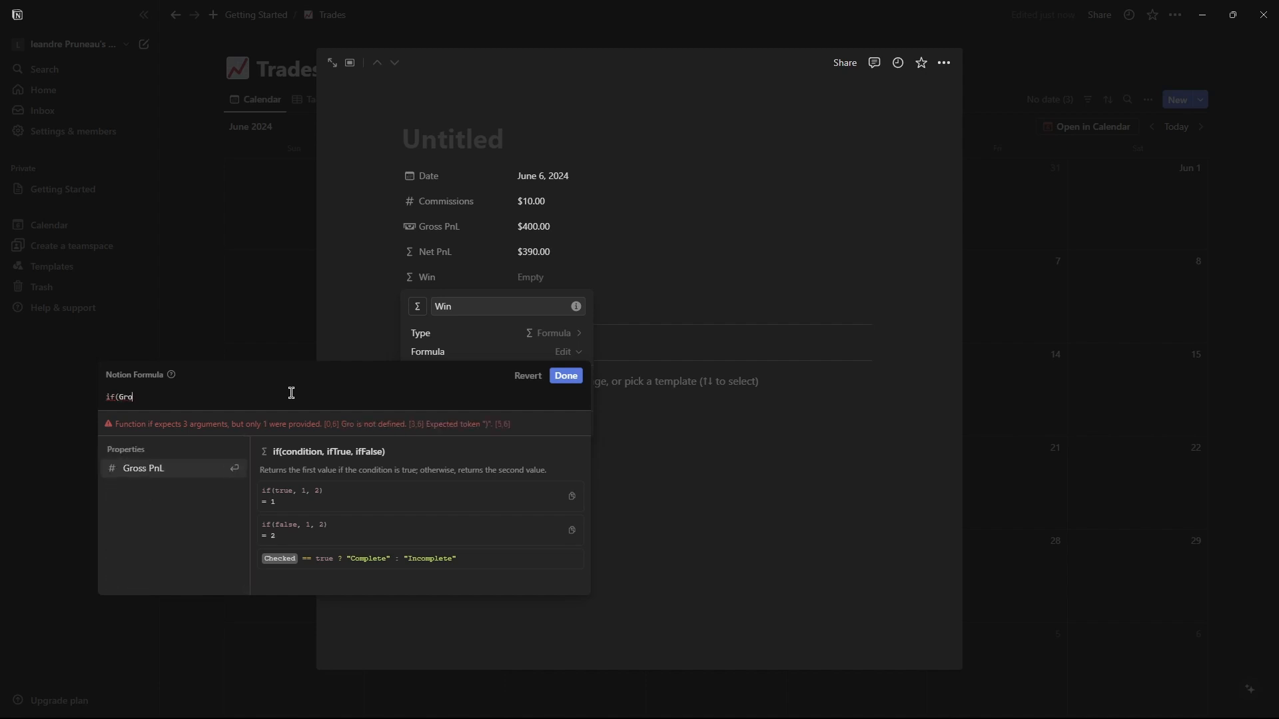
pyautogui.click(154, 464)
pyautogui.write('> ')
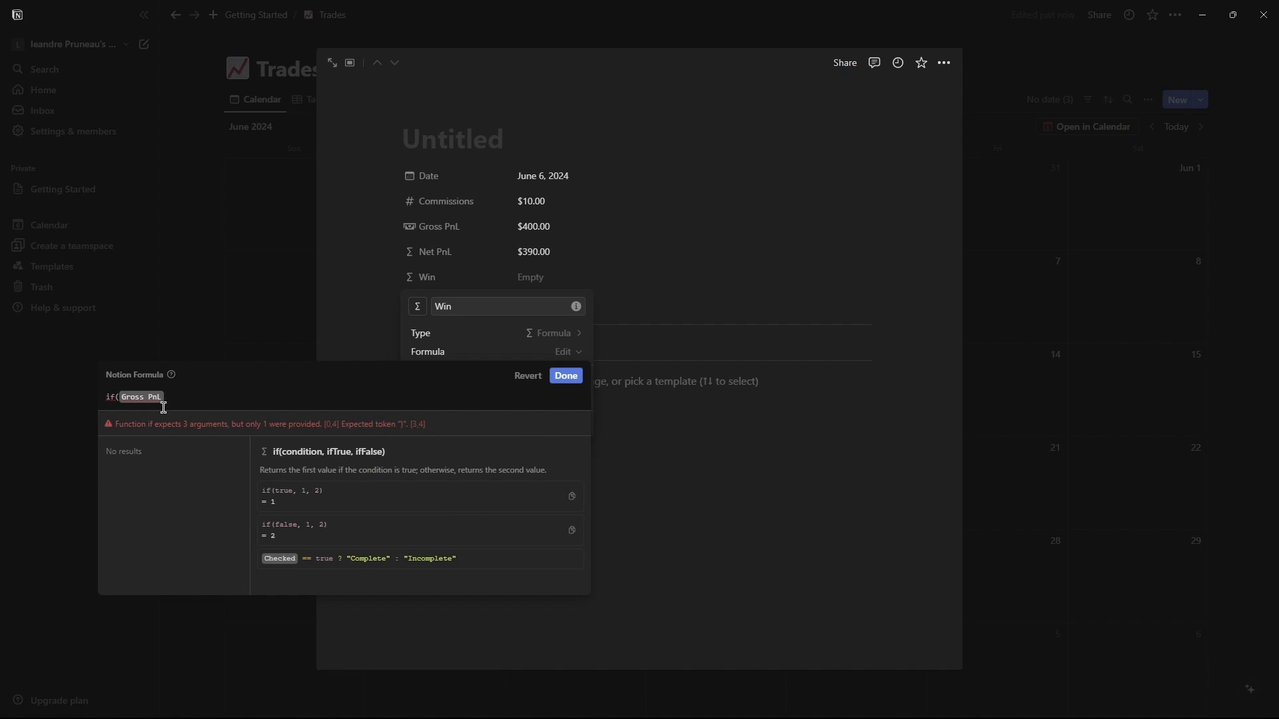
pyautogui.write('0,"1",+')
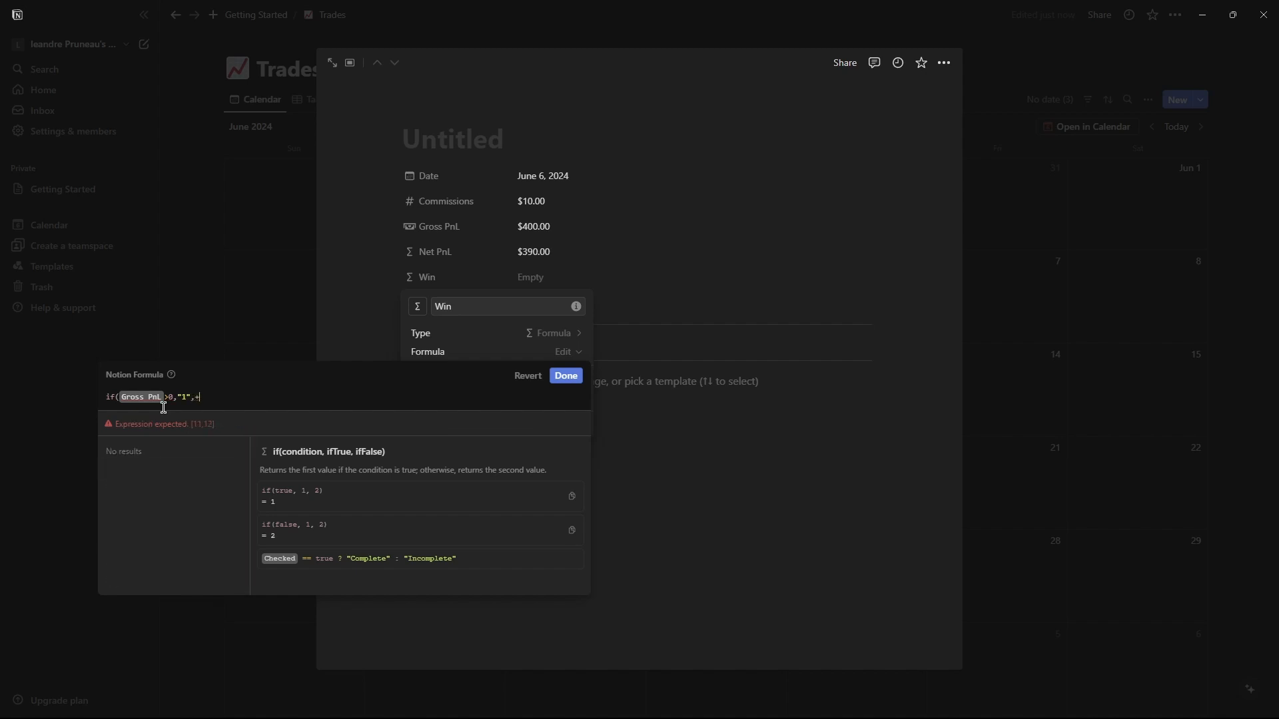
pyautogui.write('"")')
pyautogui.click(566, 376)
pyautogui.click(673, 300)
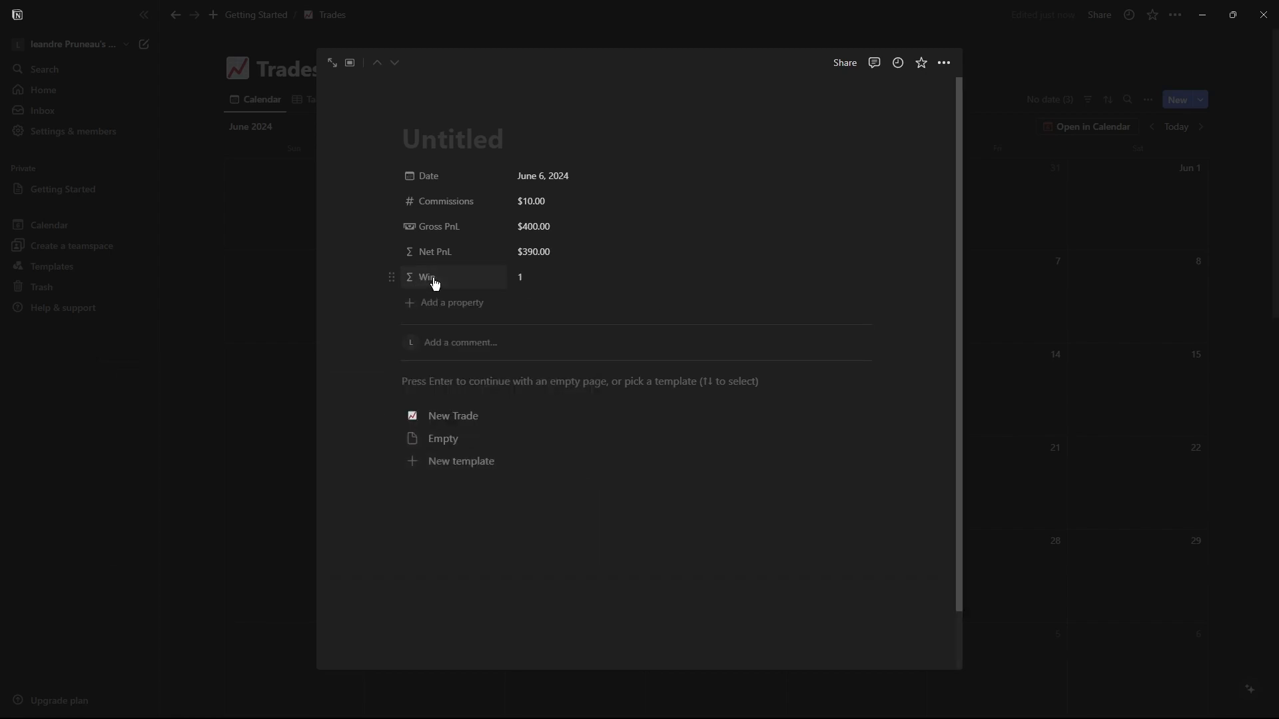
# Duplicate the Win property and rename the copy to Loss.
pyautogui.click(435, 280)
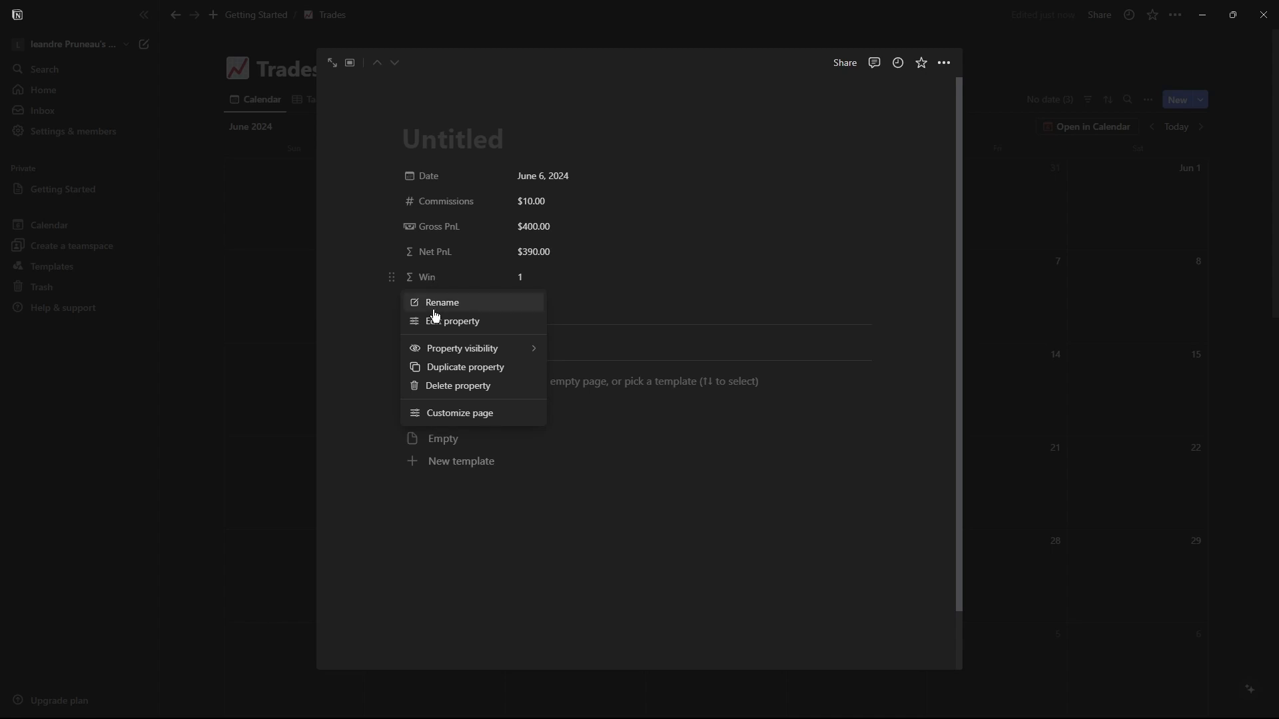
pyautogui.click(436, 367)
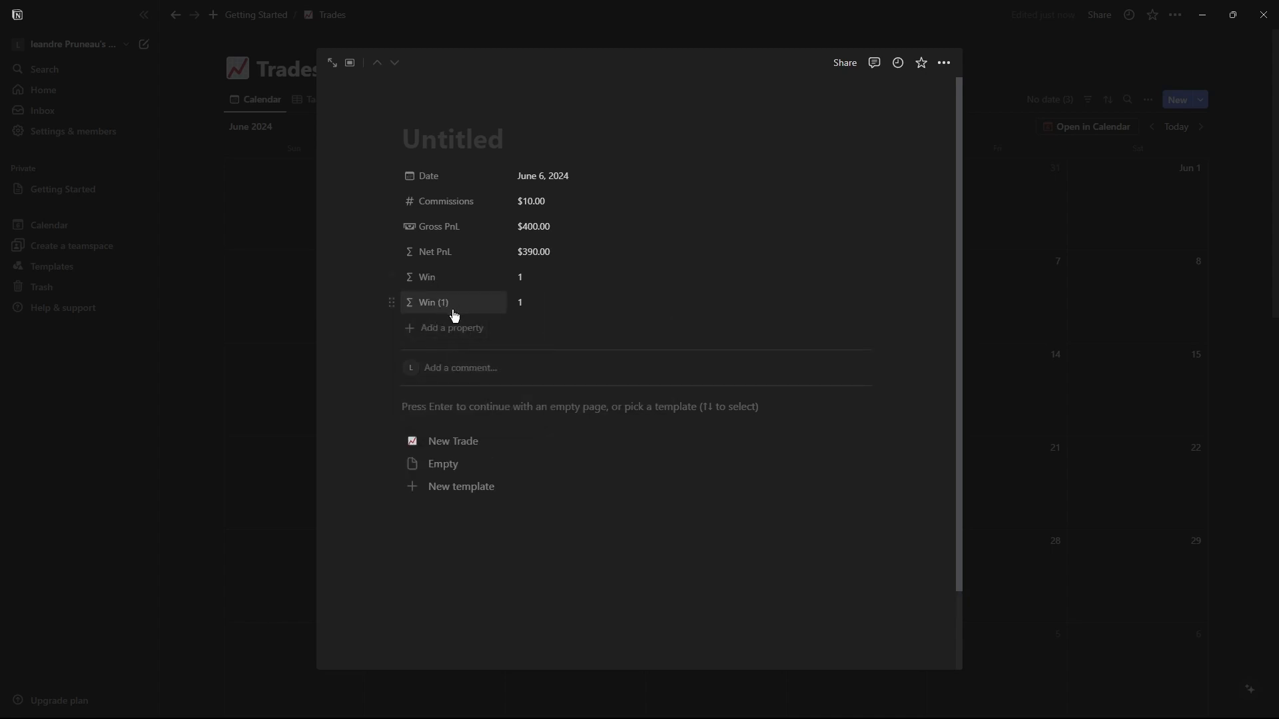
pyautogui.click(449, 305)
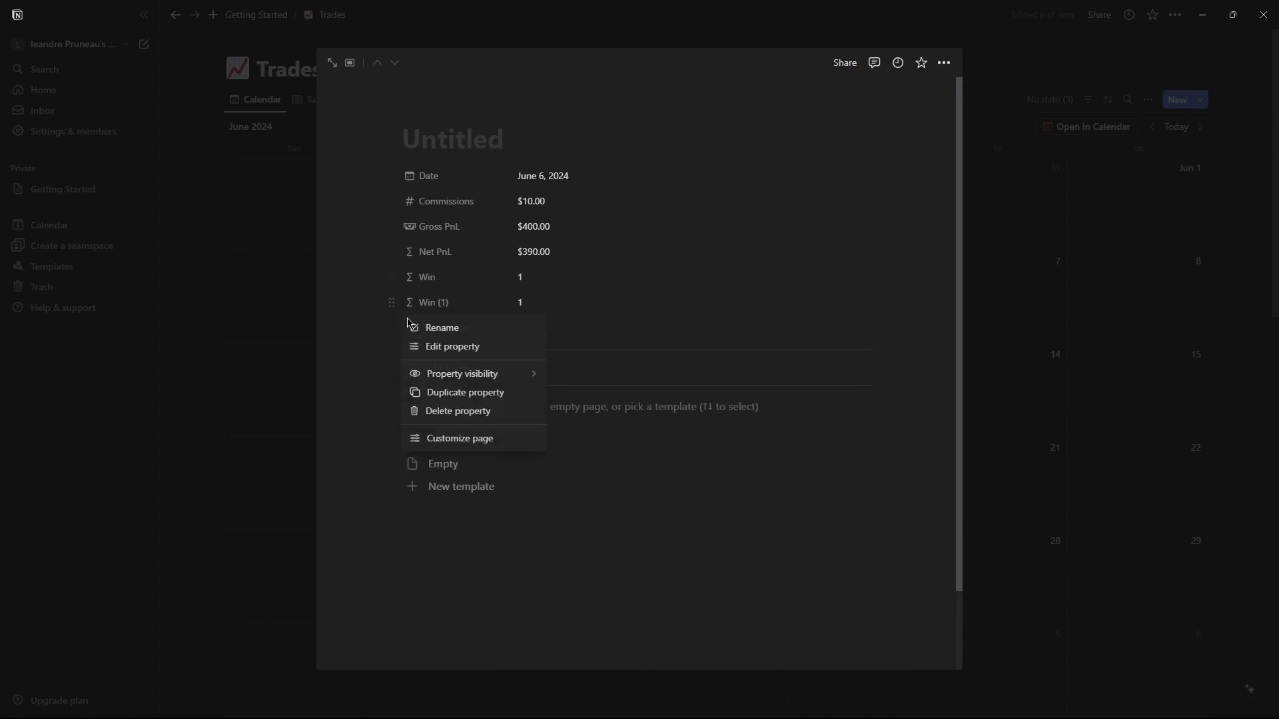
pyautogui.click(438, 347)
pyautogui.moveTo(485, 329); pyautogui.dragTo(432, 332)
pyautogui.write('Los')
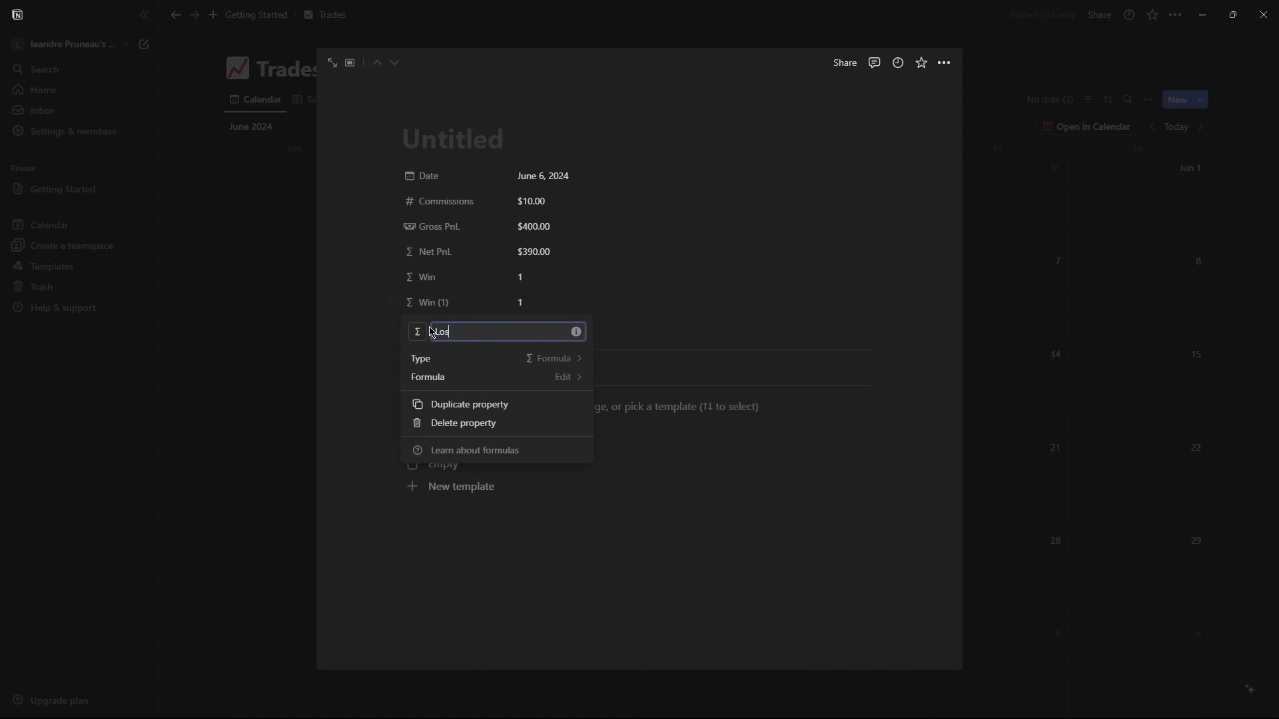
# Change the Loss formula's condition to Gross PnL<0 and save it.
pyautogui.click(469, 378)
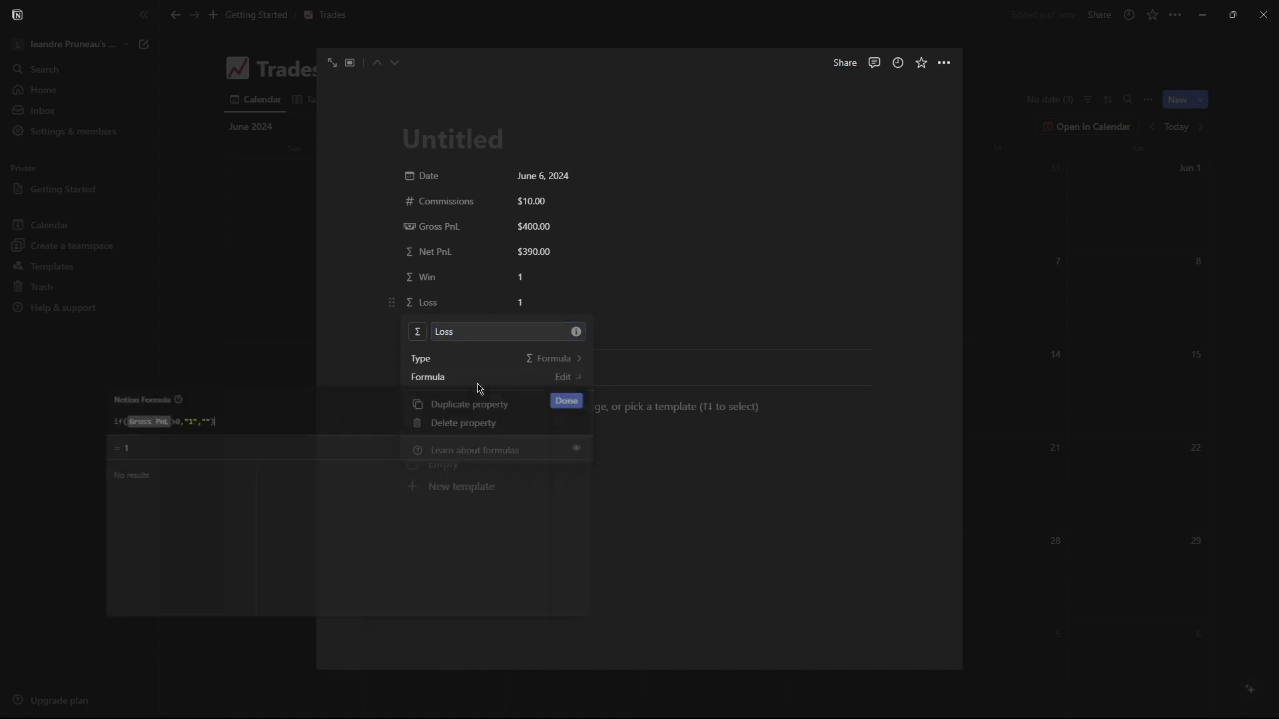
pyautogui.click(170, 422)
pyautogui.press('BackSpace')
pyautogui.write('<')
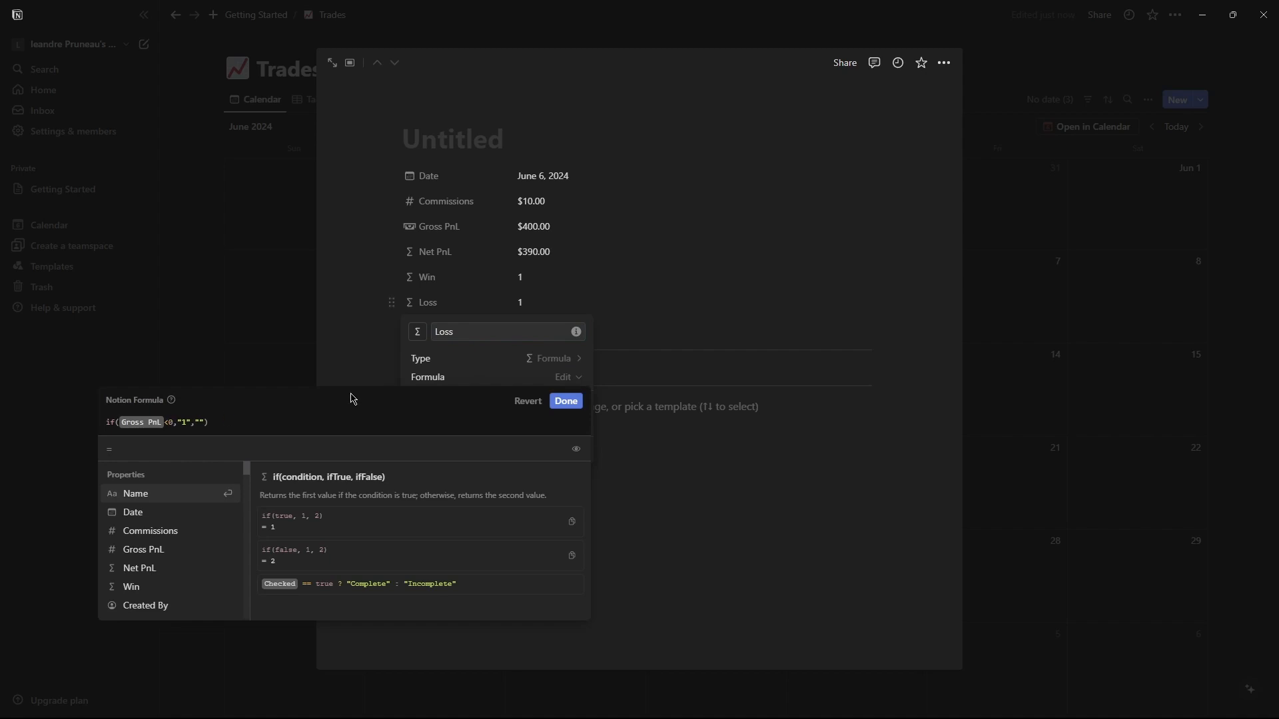
pyautogui.click(570, 411)
pyautogui.click(693, 503)
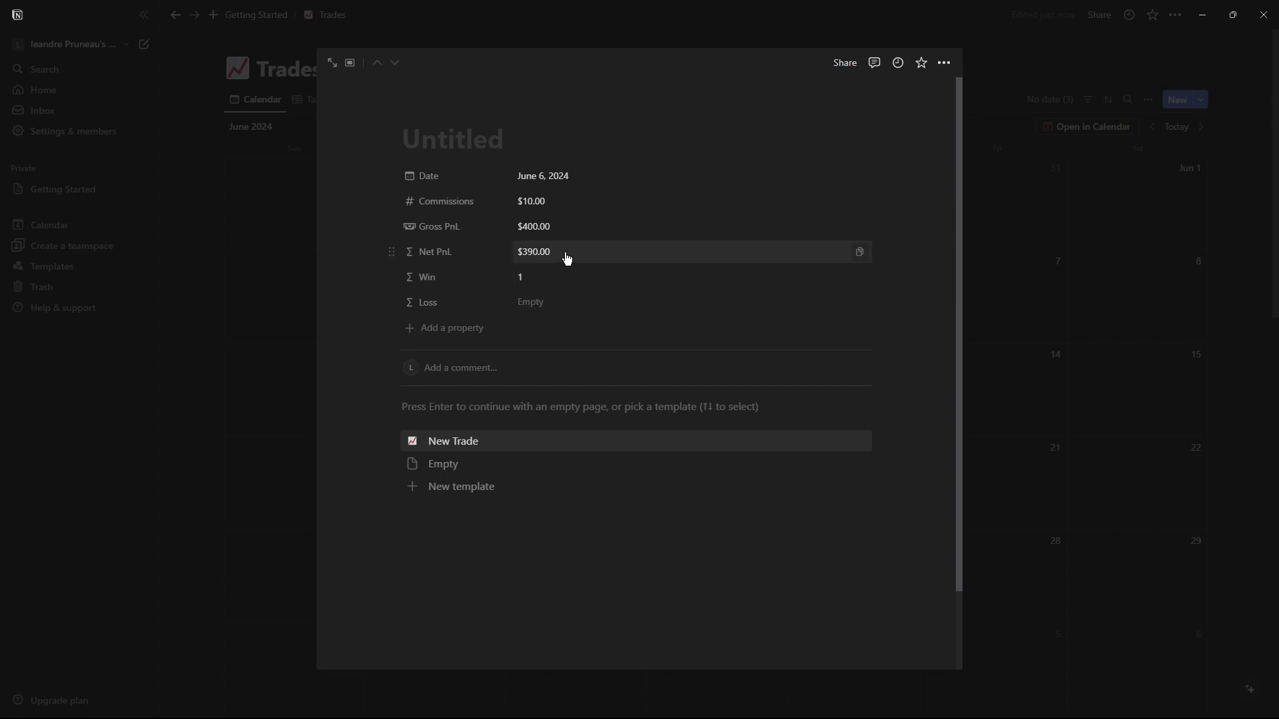
# Set the June 6 trade's Gross PnL to -100 and close the trade page.
pyautogui.click(541, 226)
pyautogui.moveTo(560, 226); pyautogui.dragTo(522, 226)
pyautogui.write('-100')
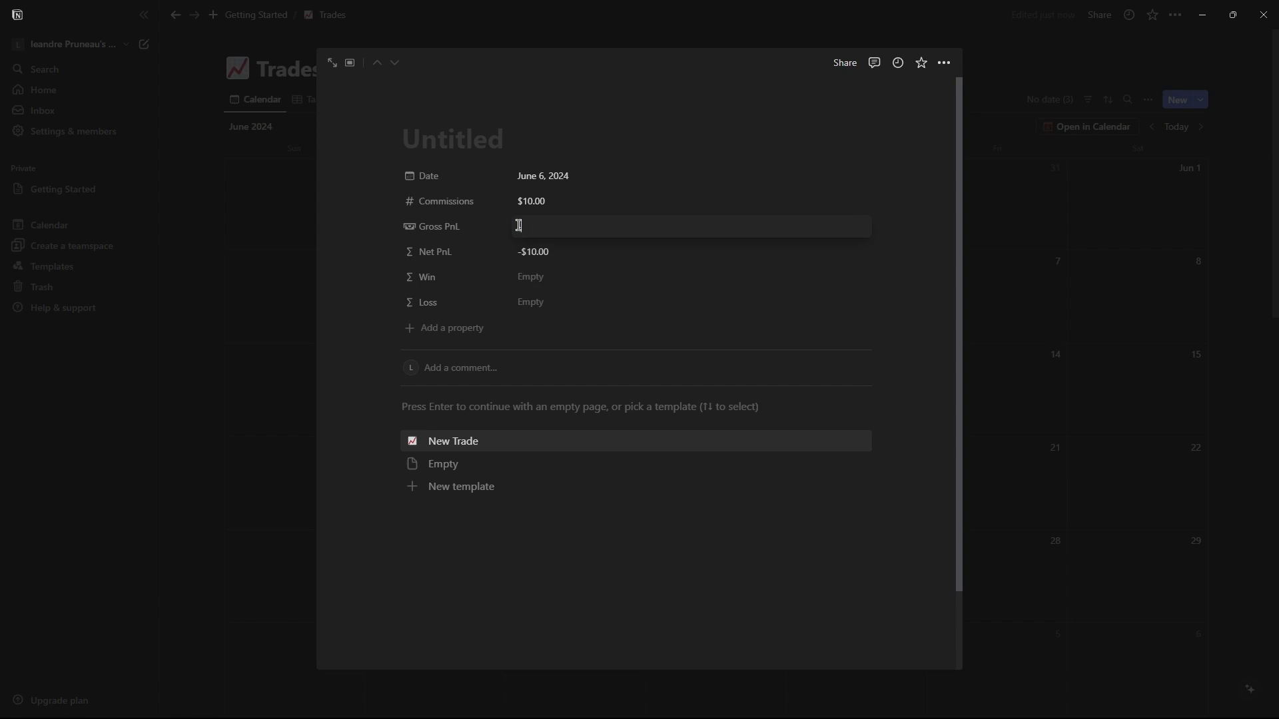
pyautogui.press('Return')
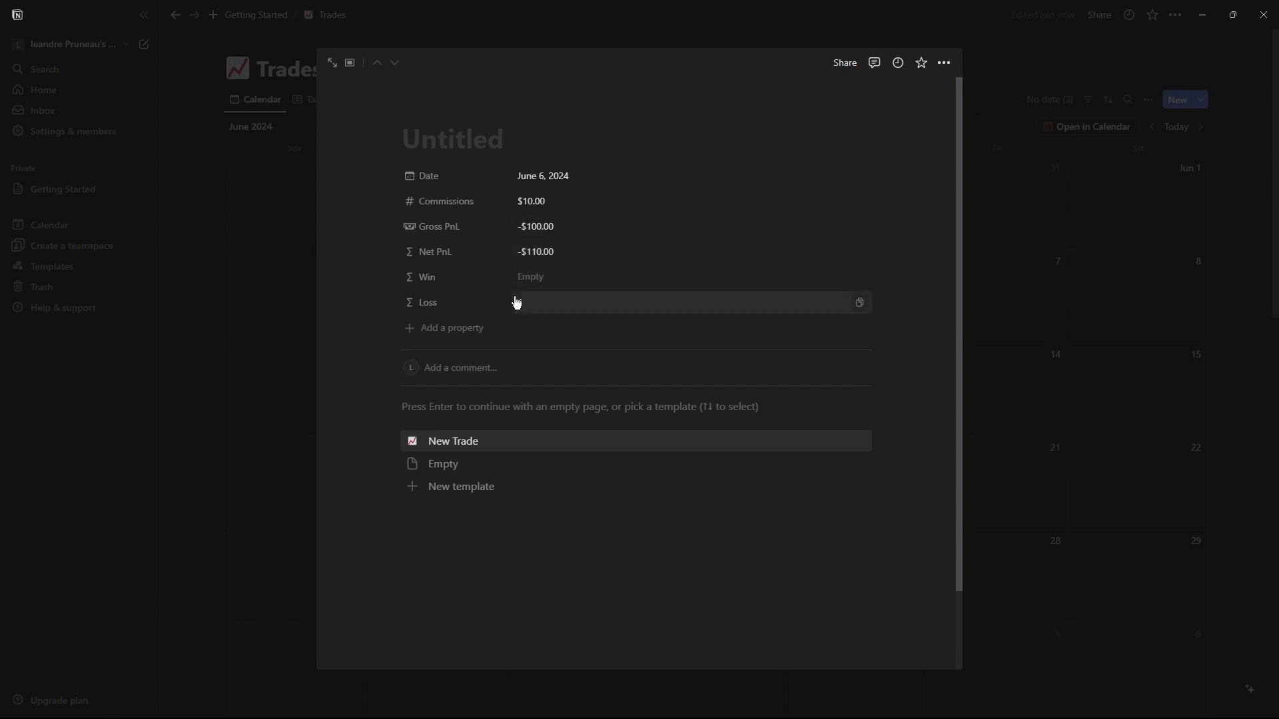
pyautogui.click(531, 252)
pyautogui.click(466, 263)
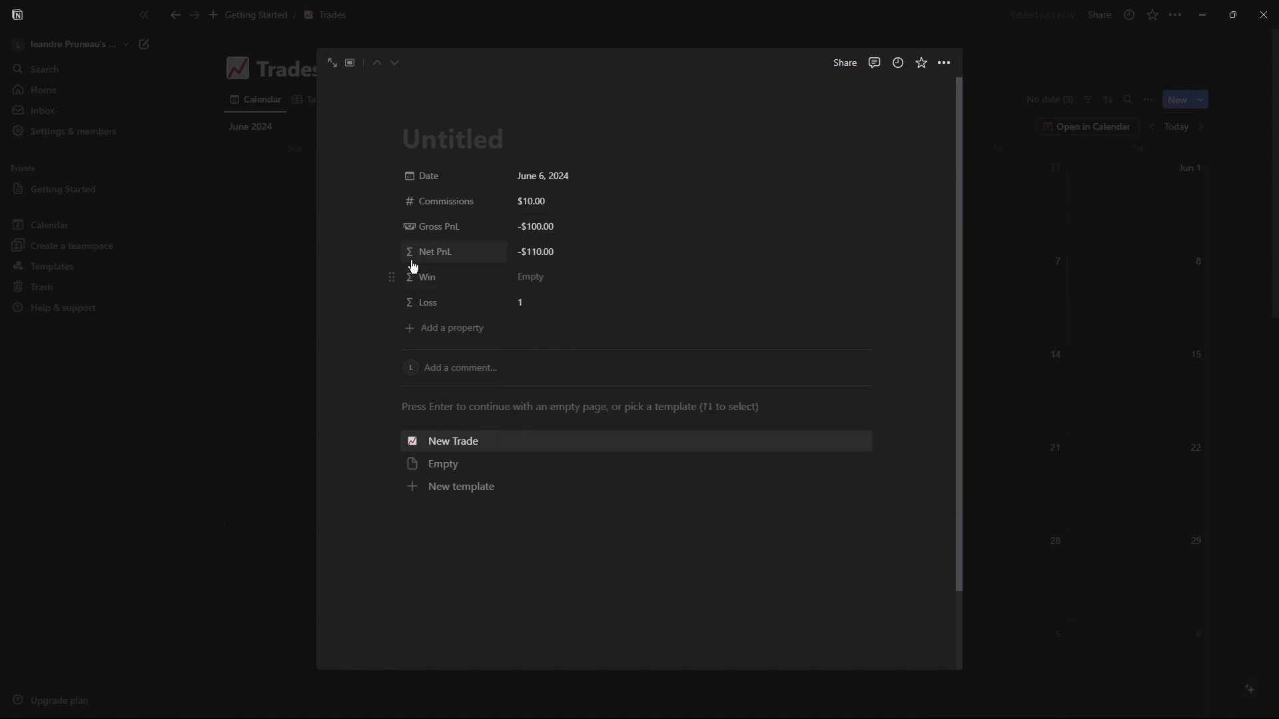
pyautogui.click(394, 276)
pyautogui.click(392, 286)
pyautogui.moveTo(391, 274); pyautogui.dragTo(427, 274)
pyautogui.moveTo(645, 331); pyautogui.dragTo(377, 269)
# Open the New Trade template to review its properties, then close it.
pyautogui.click(1105, 274)
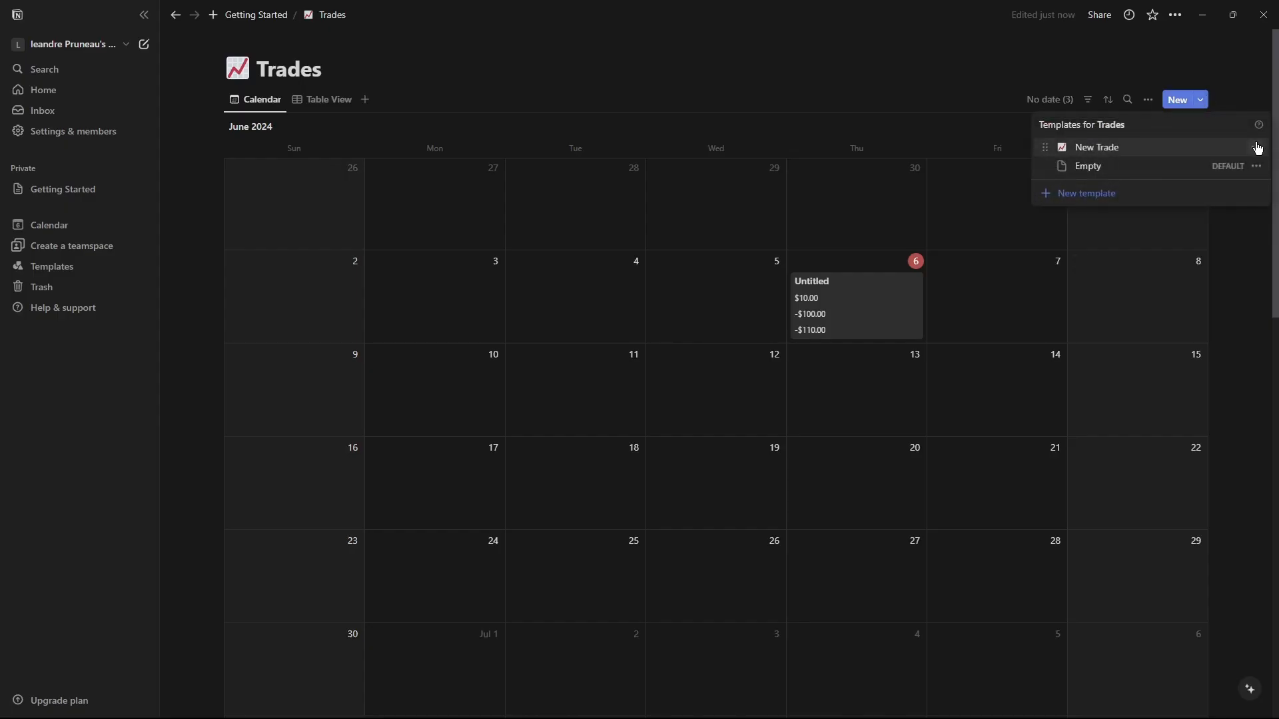
pyautogui.click(1257, 148)
pyautogui.click(1134, 148)
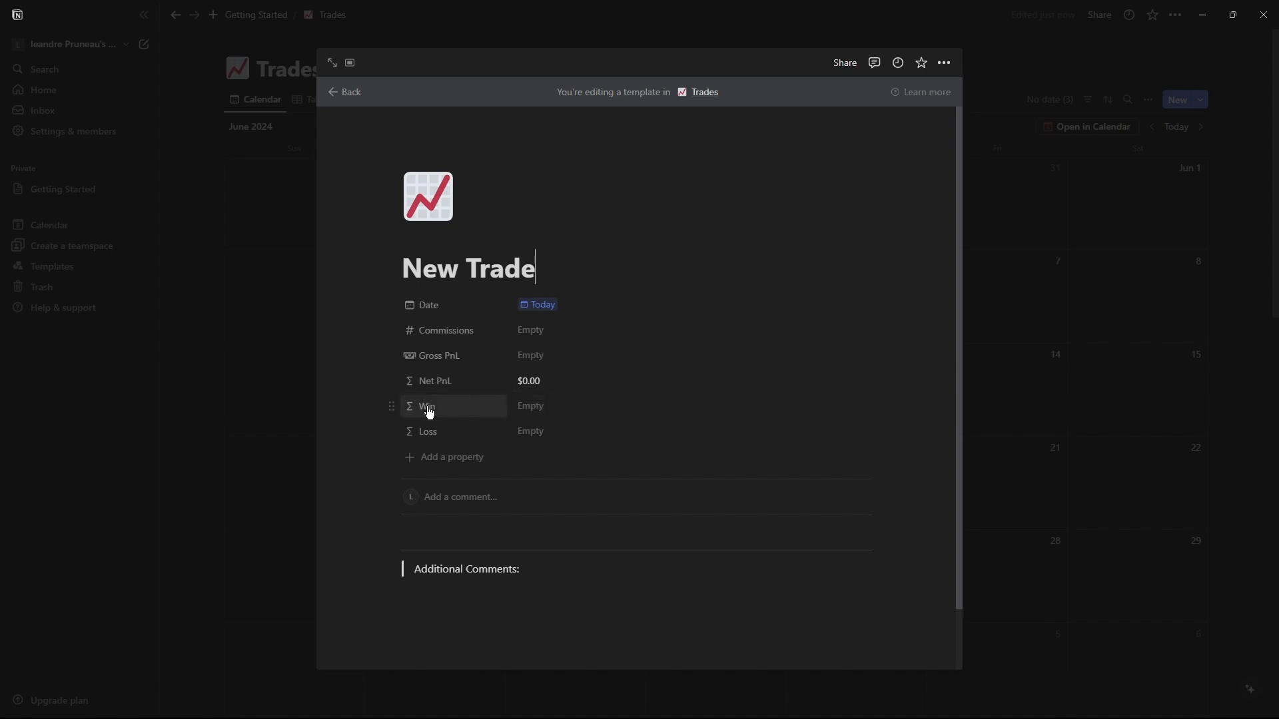
pyautogui.click(1057, 262)
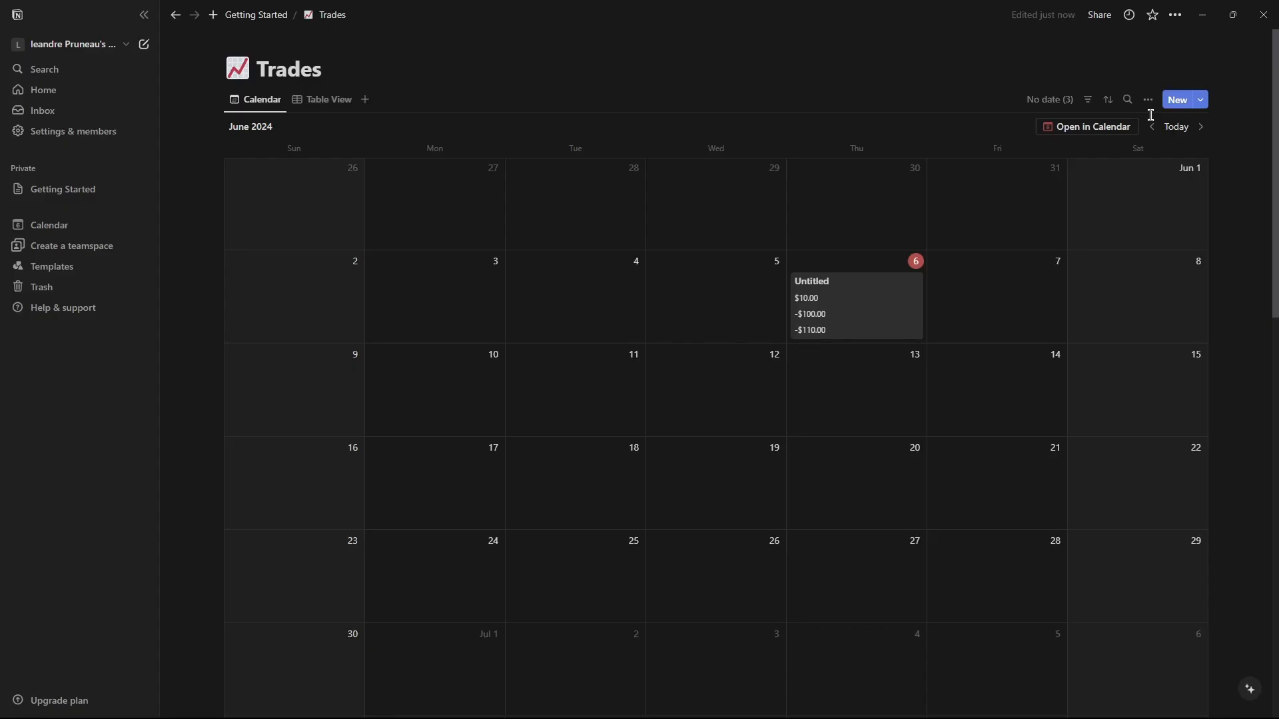
# Hide the Commissions and Gross PnL properties from the calendar view.
pyautogui.click(1148, 101)
pyautogui.click(1131, 207)
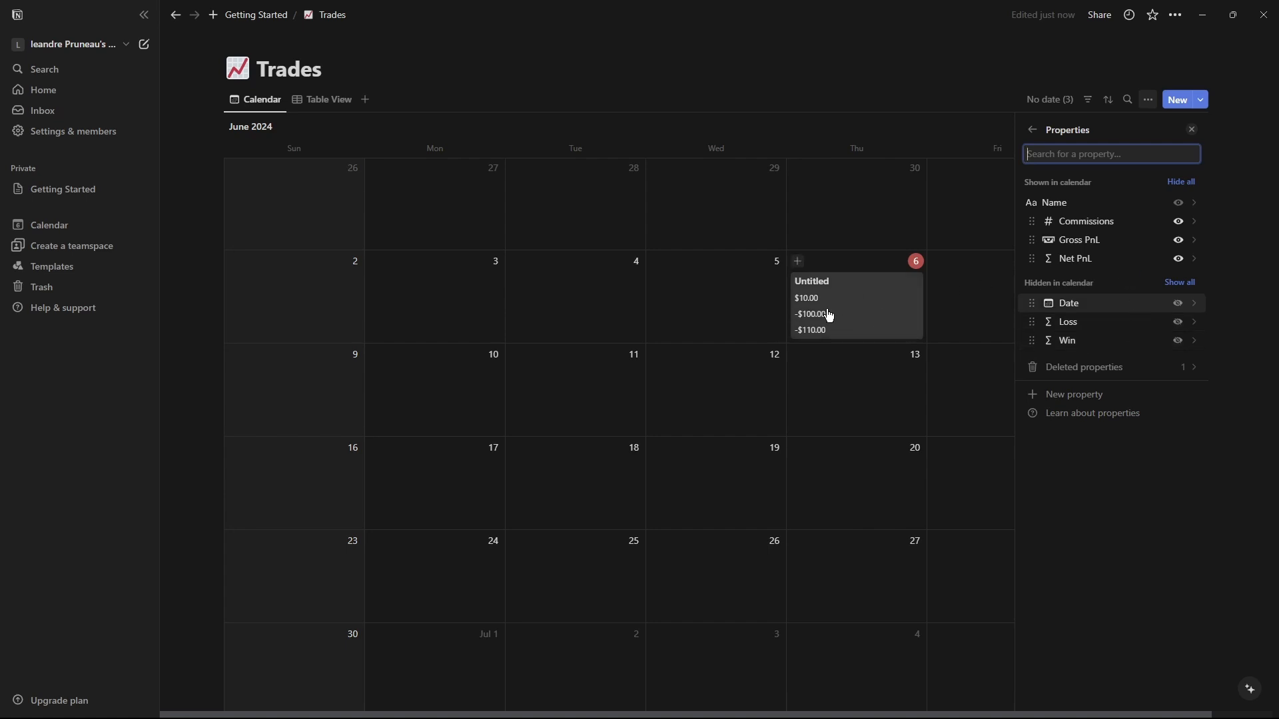
pyautogui.click(1178, 221)
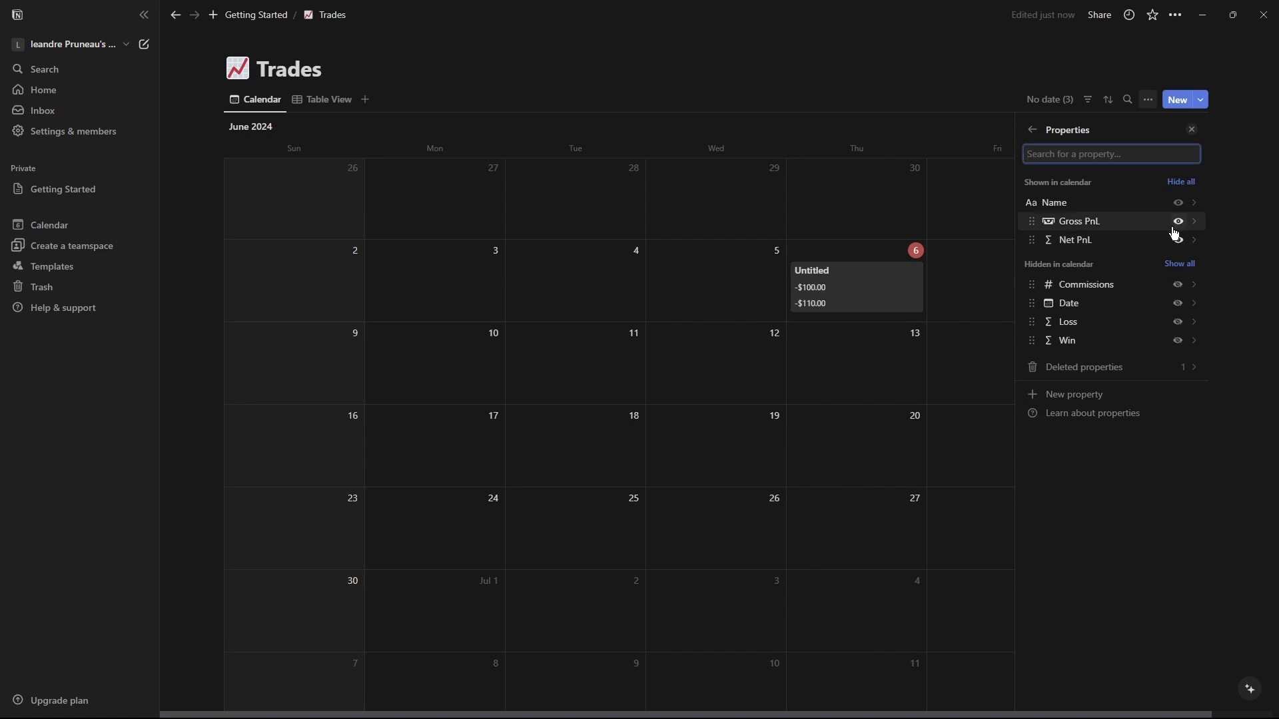
pyautogui.click(1177, 222)
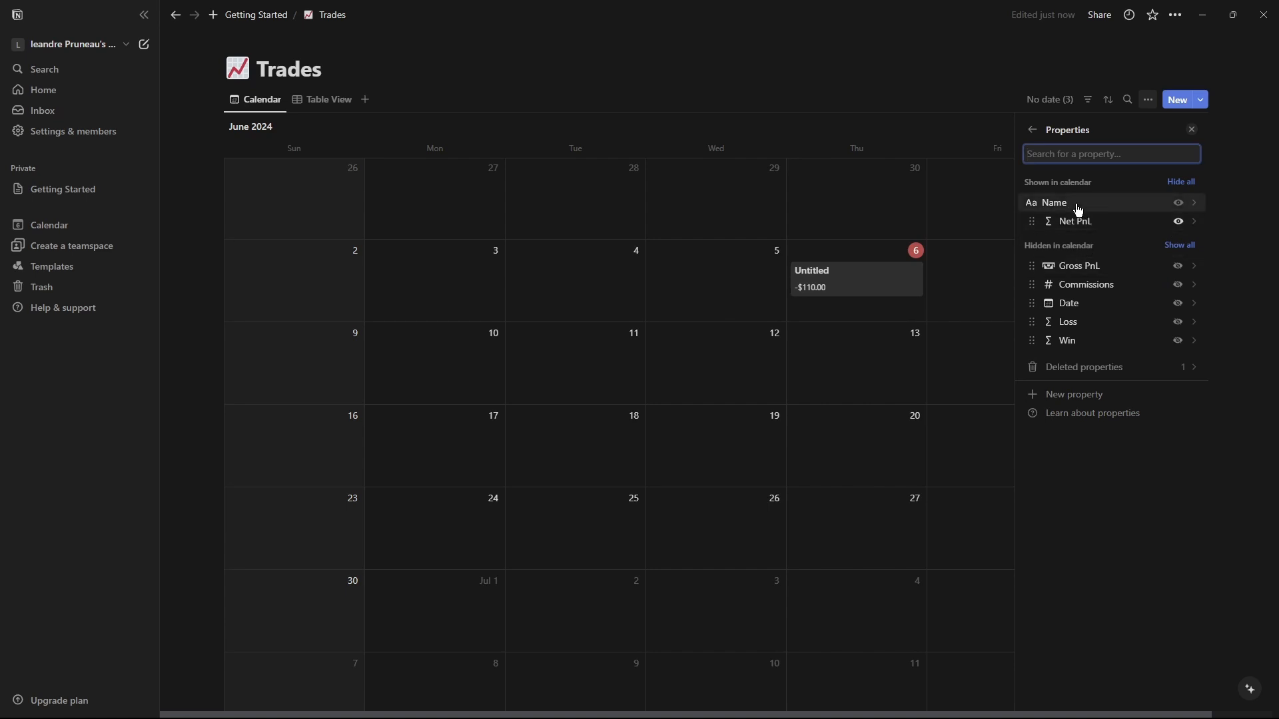
pyautogui.press('Escape')
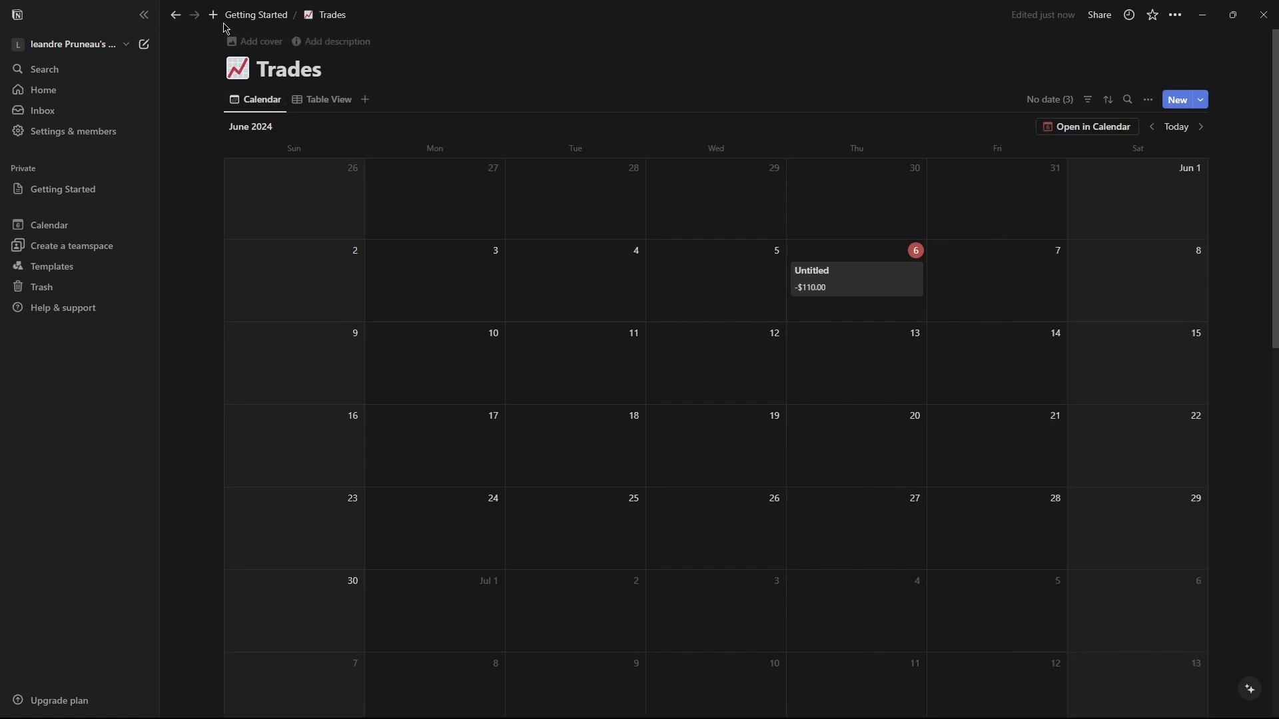
# Open the Accounts database and delete its Tags property.
pyautogui.click(250, 15)
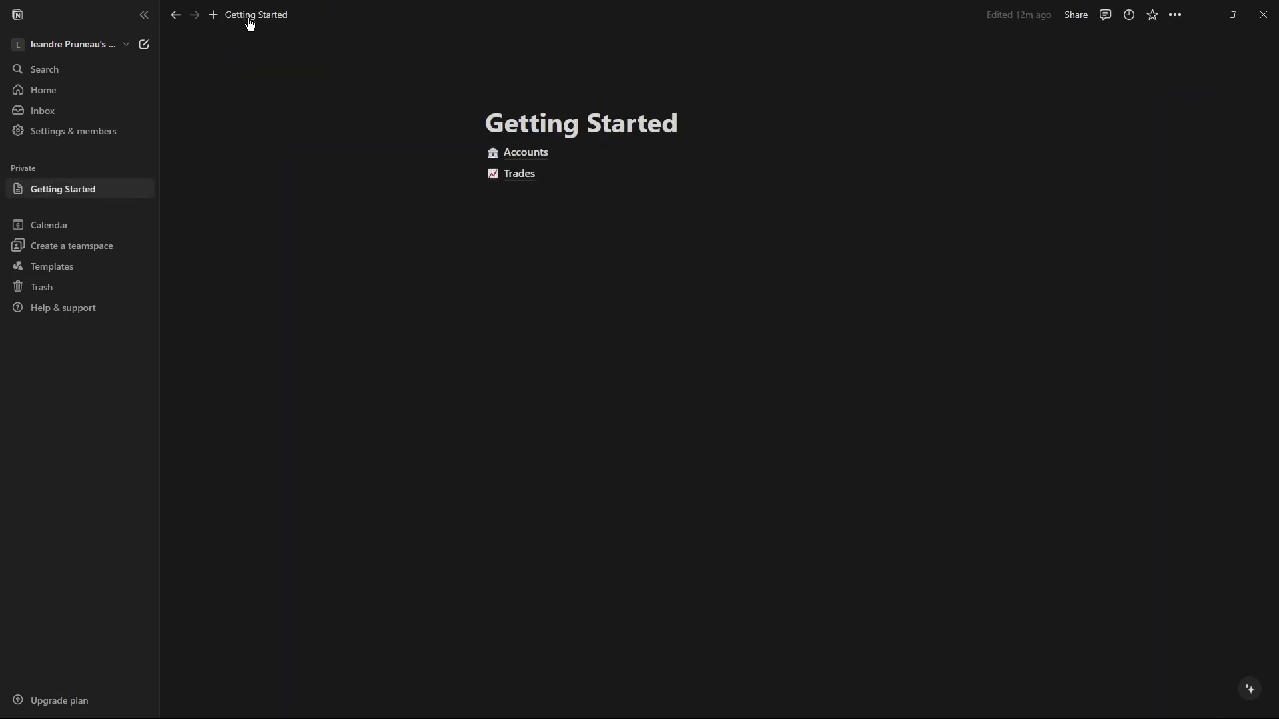
pyautogui.click(523, 154)
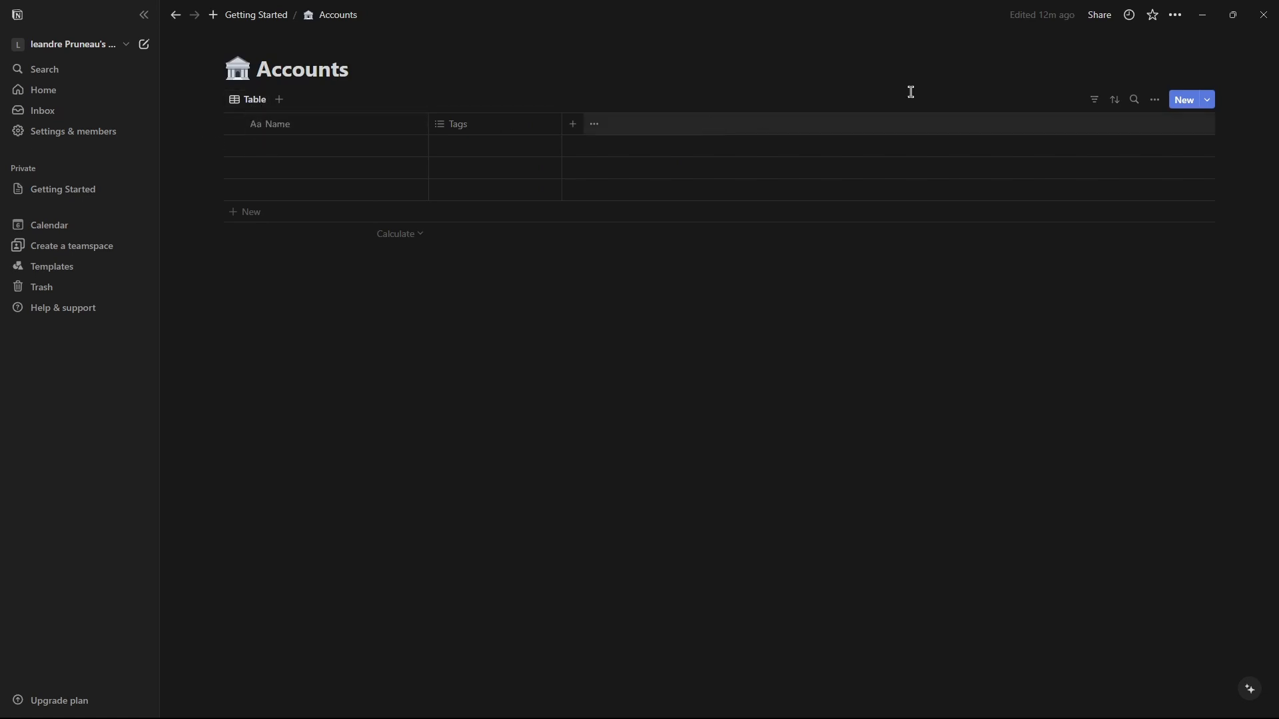
pyautogui.click(1155, 99)
pyautogui.click(1065, 207)
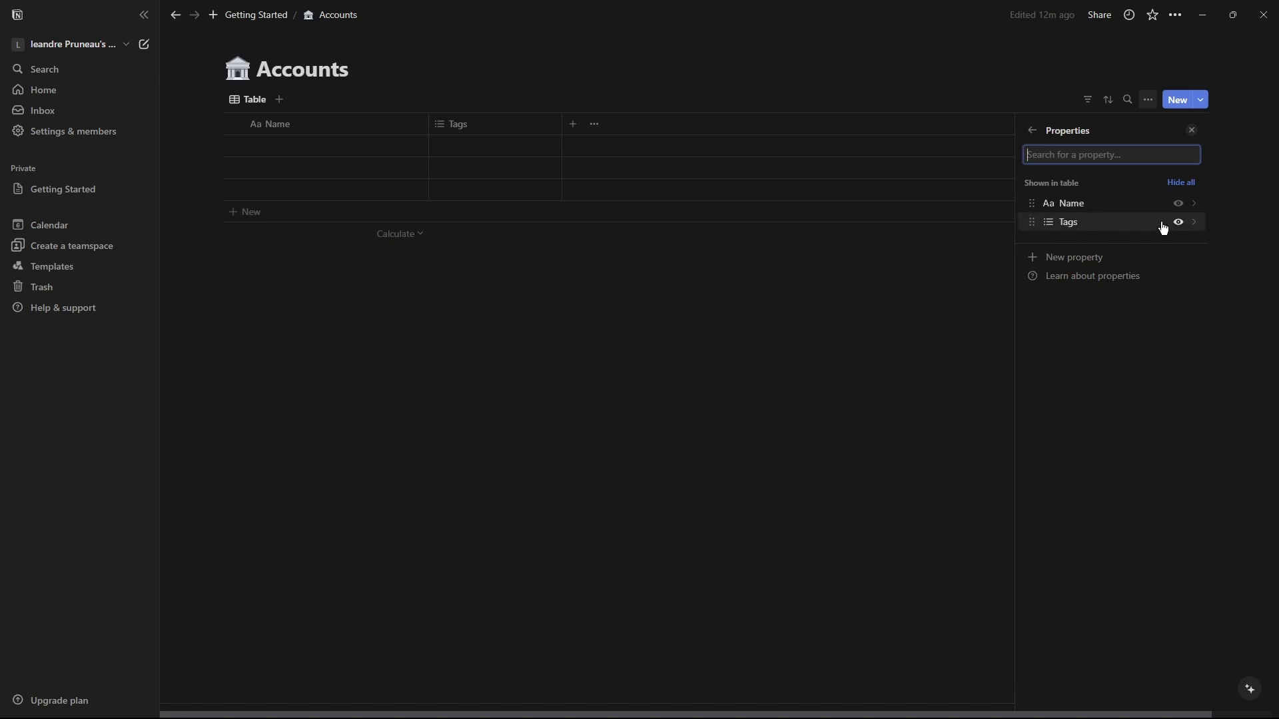
pyautogui.click(1072, 203)
pyautogui.click(1032, 130)
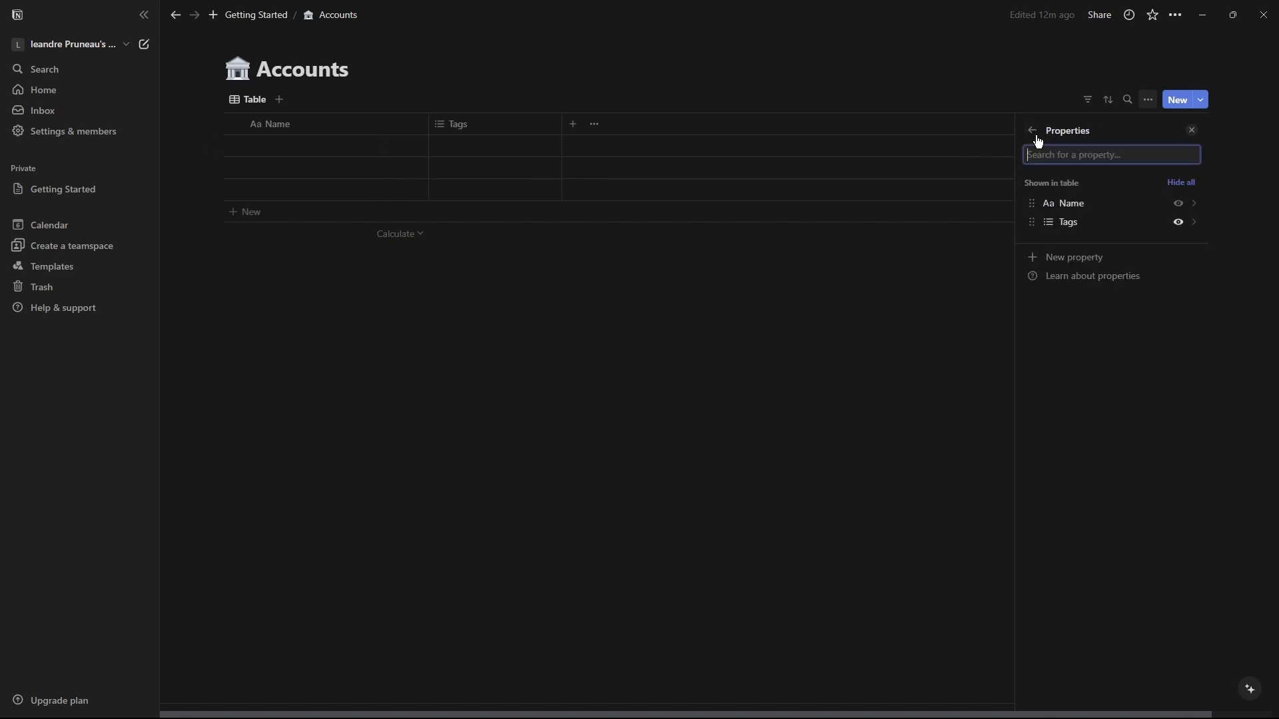
pyautogui.click(1065, 222)
pyautogui.click(1065, 369)
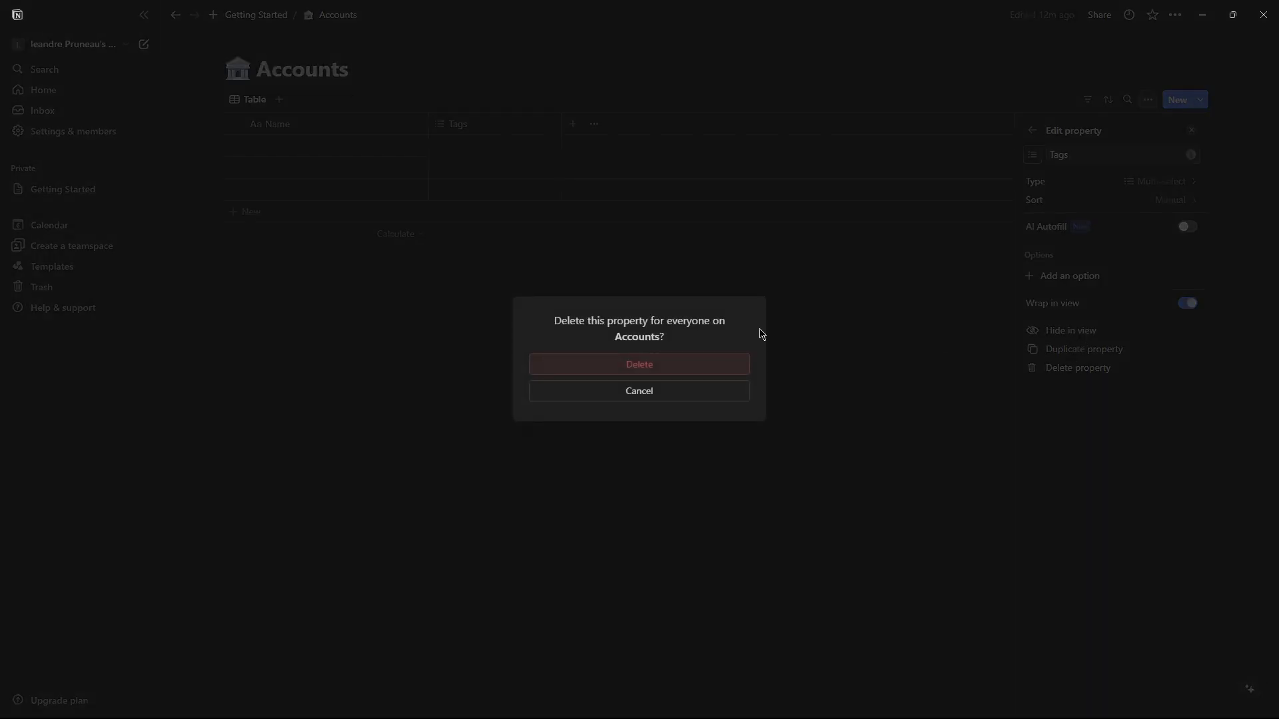
pyautogui.click(682, 361)
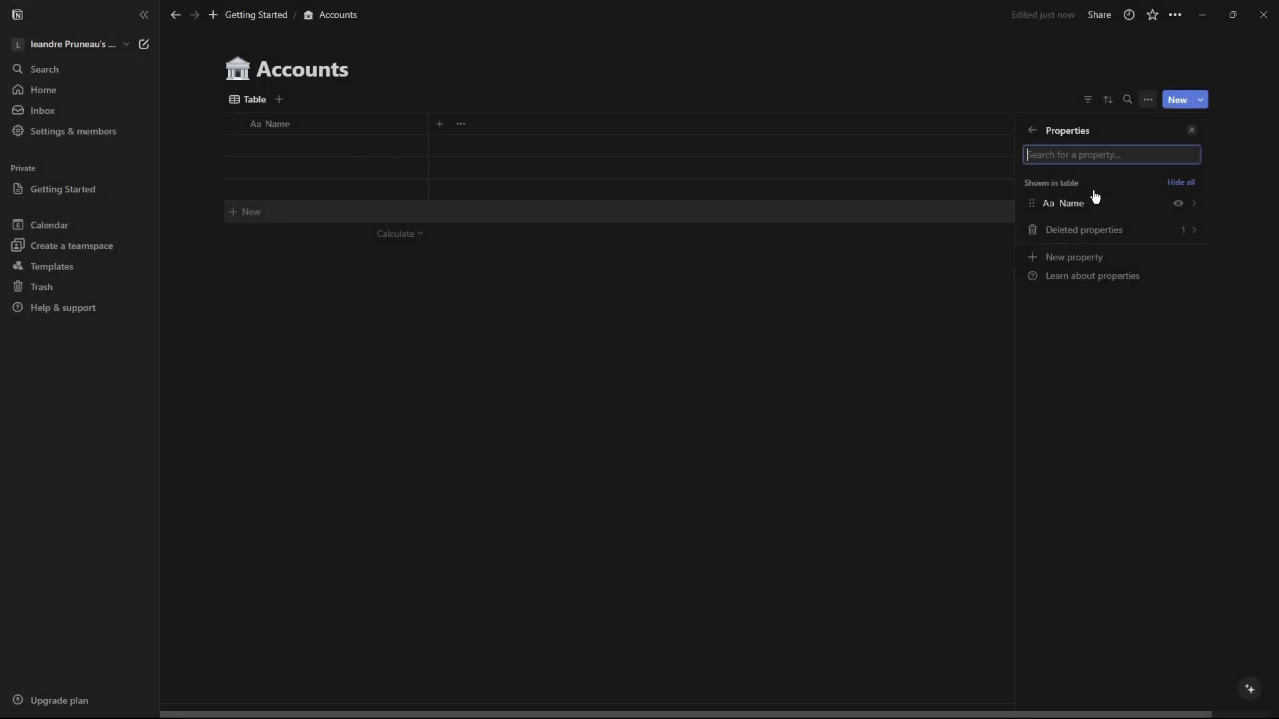
# Add a new property named Initial Deposit to the Accounts table.
pyautogui.click(1074, 259)
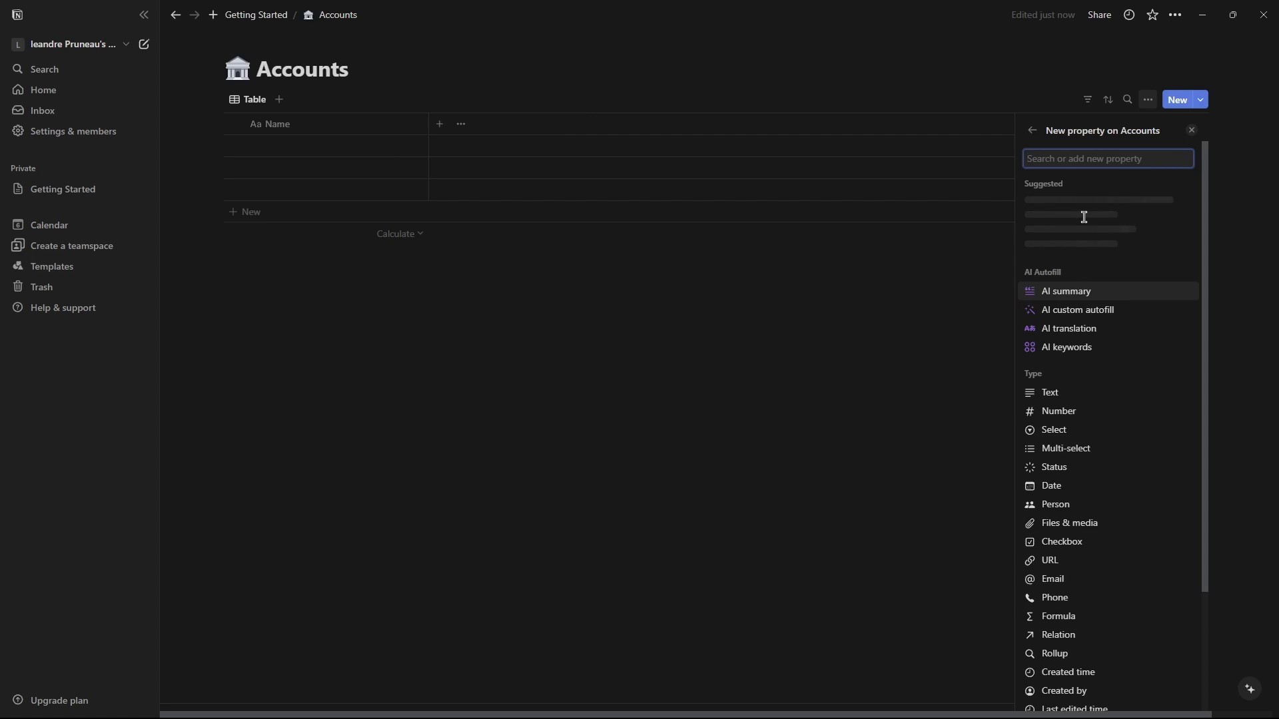
pyautogui.write('Inti')
pyautogui.press('BackSpace')
pyautogui.press('BackSpace')
pyautogui.write('itial Deposit')
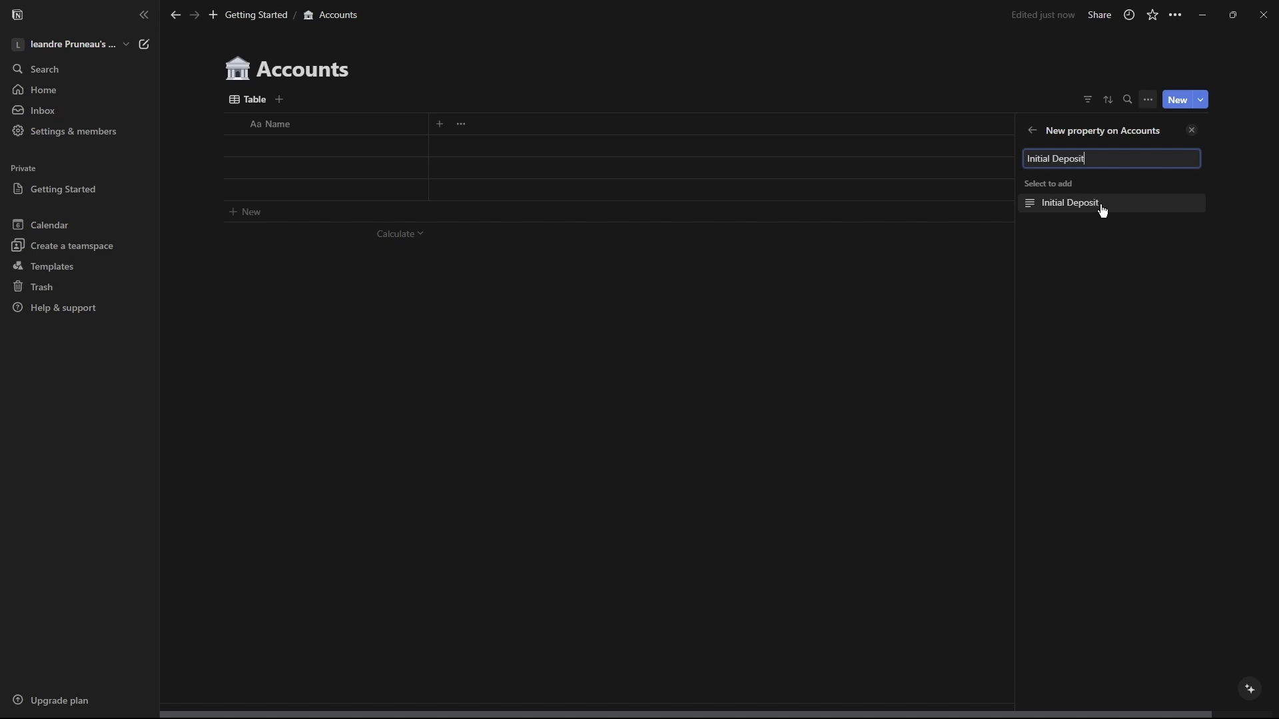
pyautogui.click(1102, 211)
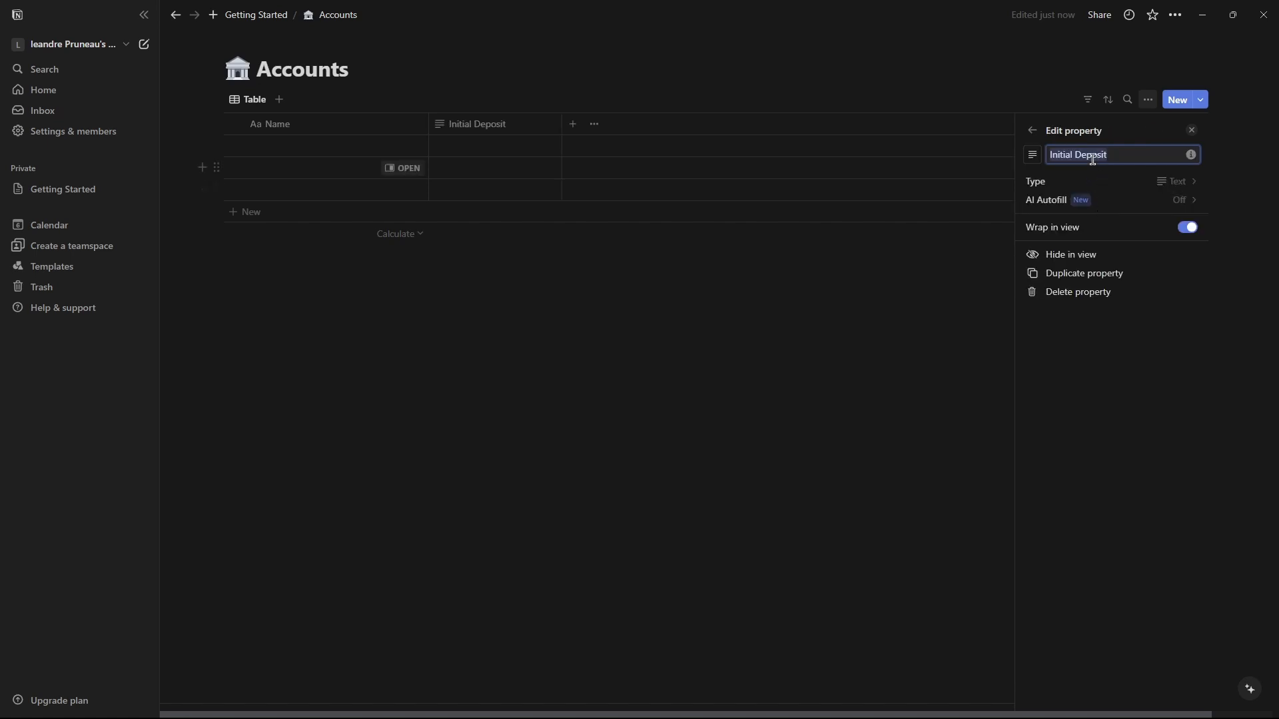
# Change the Initial Deposit property to a Number type formatted as US Dollar.
pyautogui.click(1129, 184)
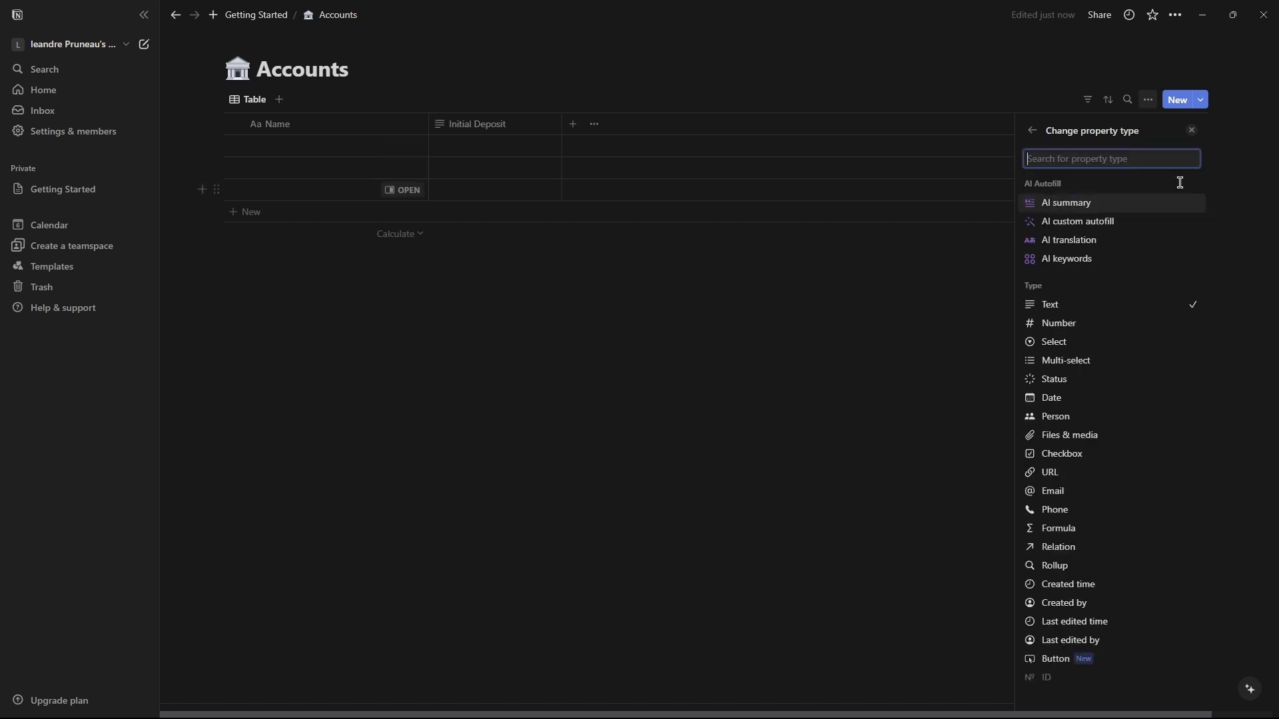
pyautogui.click(1031, 131)
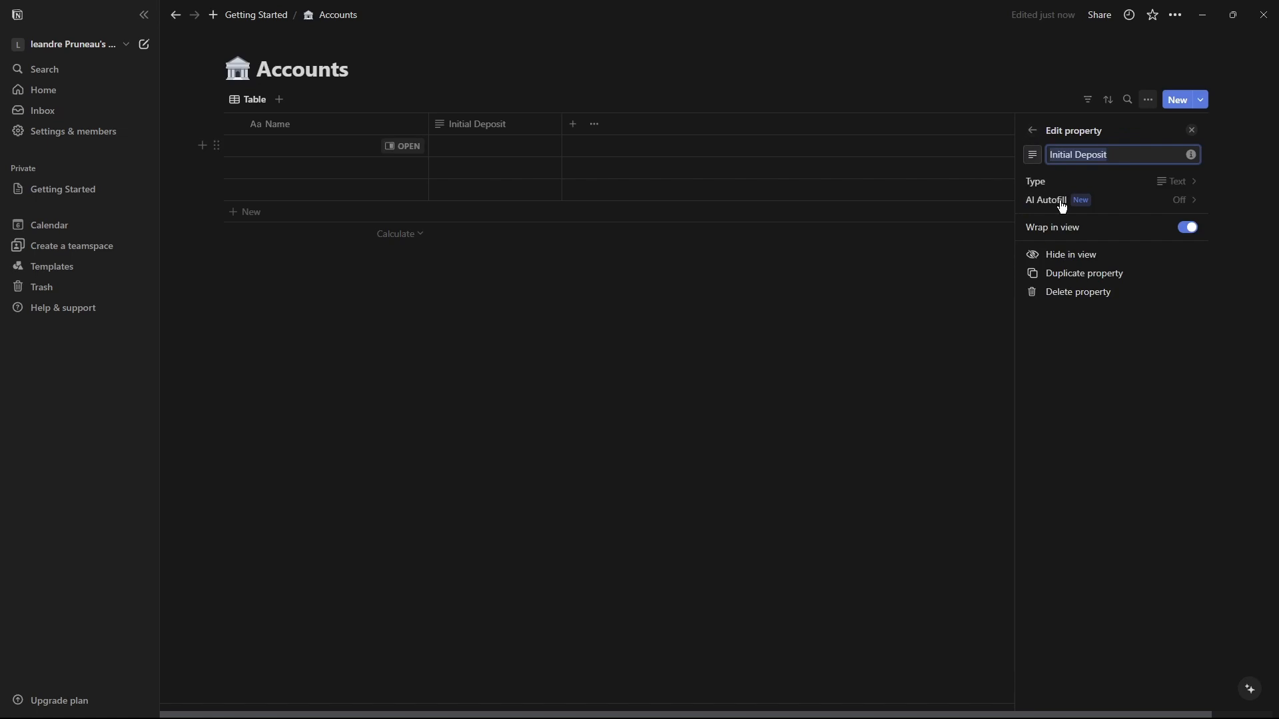
pyautogui.click(1189, 203)
pyautogui.click(1162, 181)
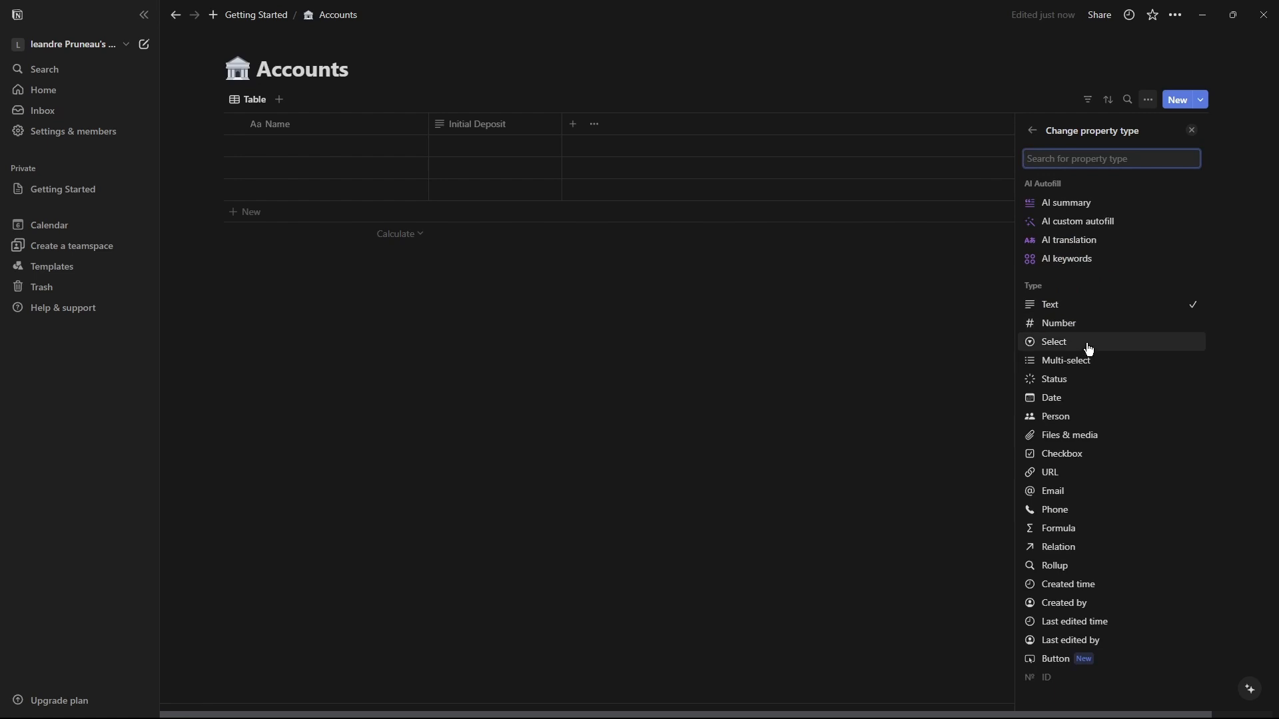
pyautogui.click(1090, 325)
pyautogui.click(1180, 200)
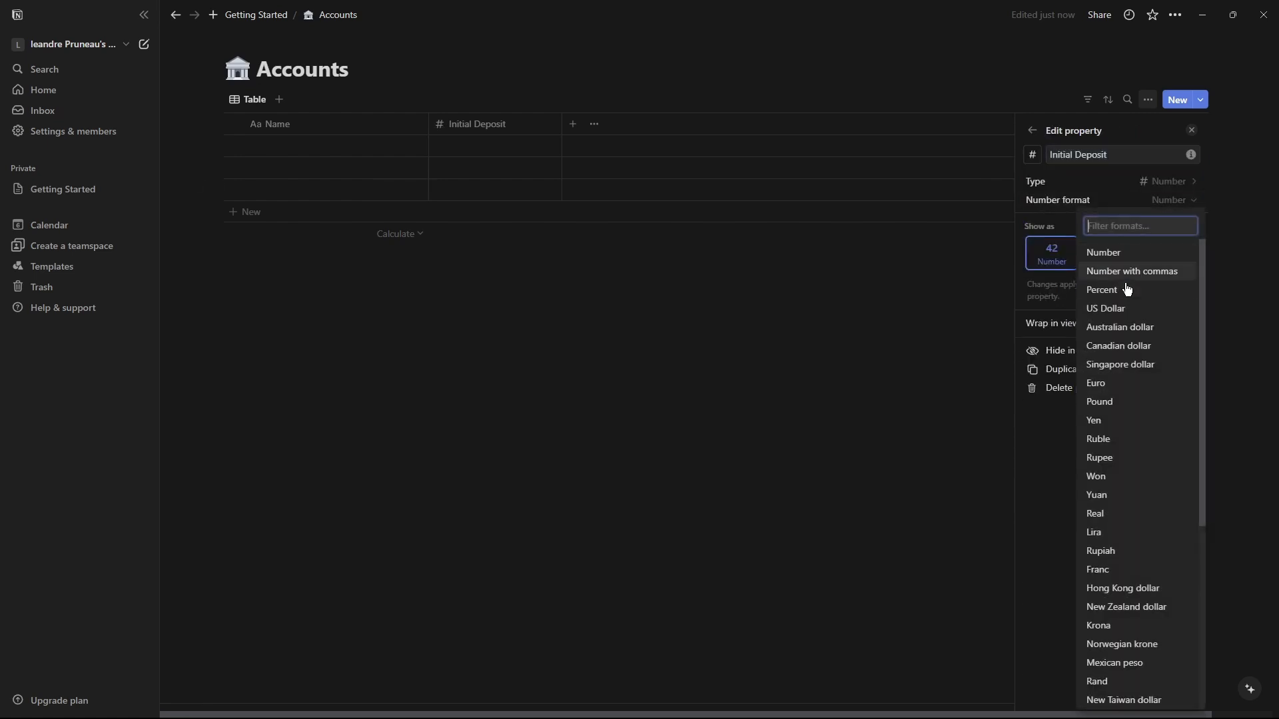
pyautogui.click(1111, 308)
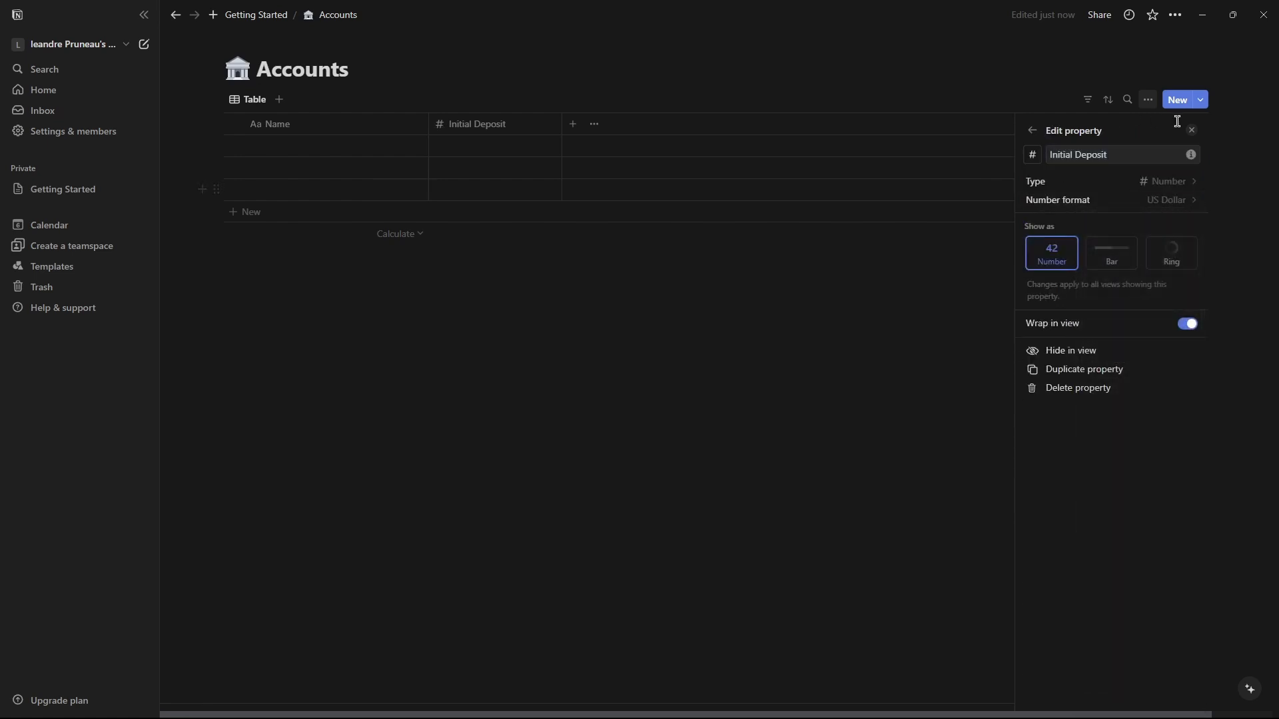
# Enter an initial deposit of 1,000 in the first account row.
pyautogui.click(1034, 132)
pyautogui.click(1034, 133)
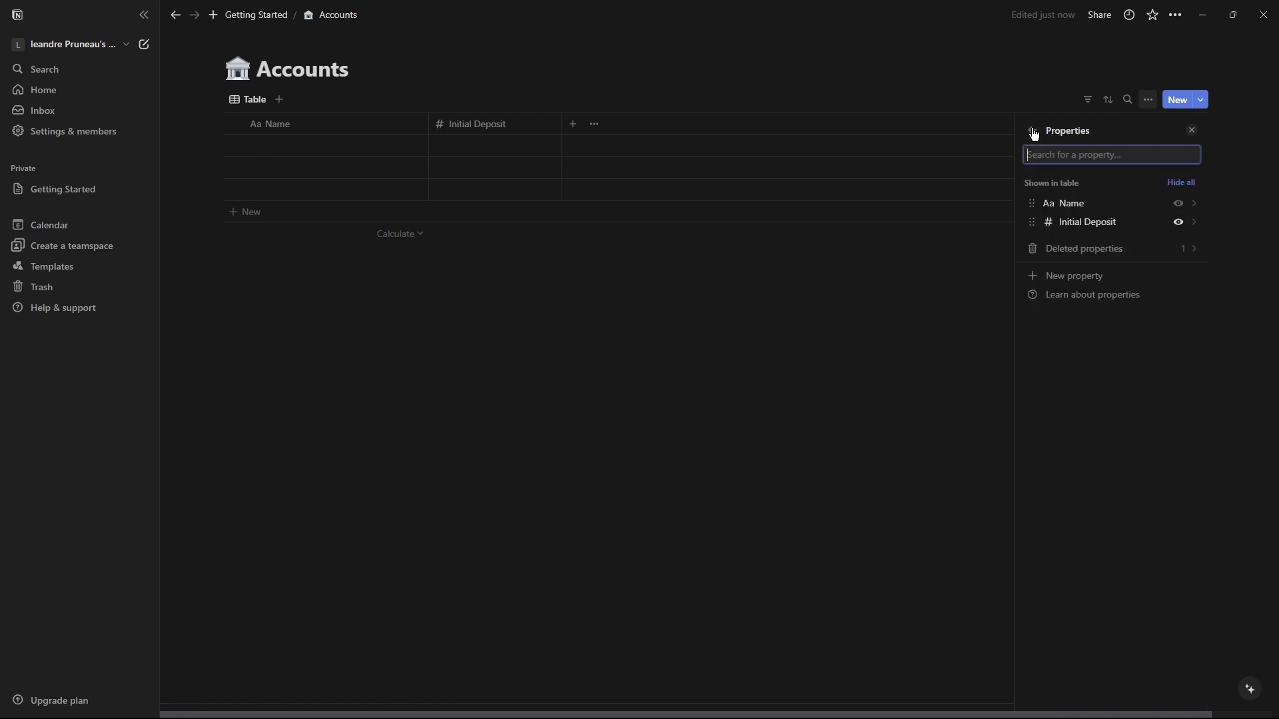
pyautogui.click(828, 288)
pyautogui.click(523, 149)
pyautogui.write('1,000')
pyautogui.press('Return')
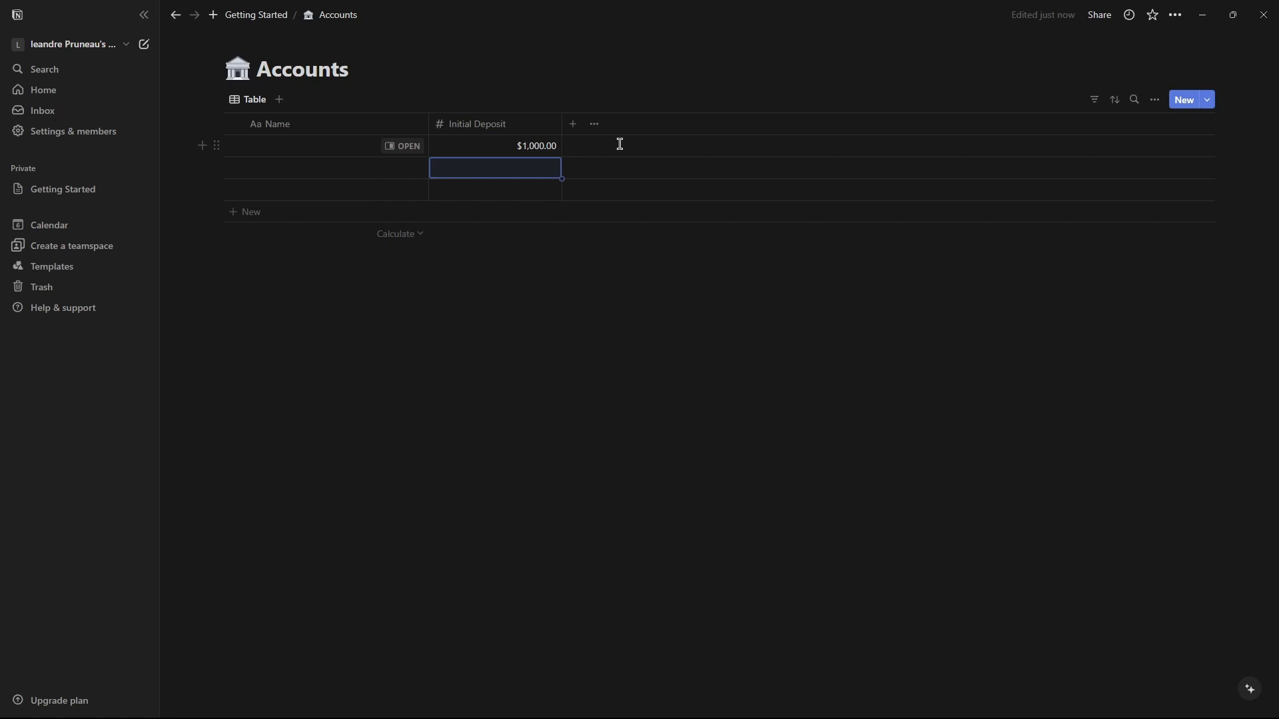
# Add a Balance formula property whose formula is the Initial Deposit property.
pyautogui.click(573, 125)
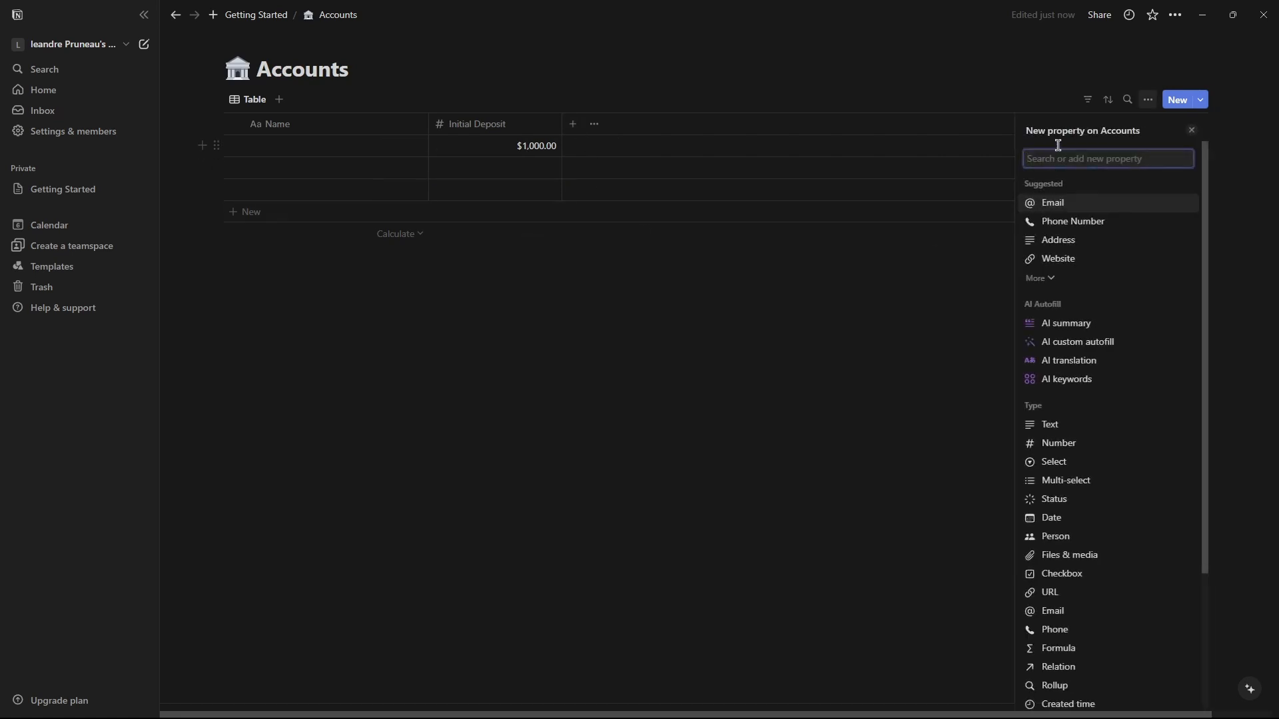
pyautogui.write('Balance')
pyautogui.click(1084, 205)
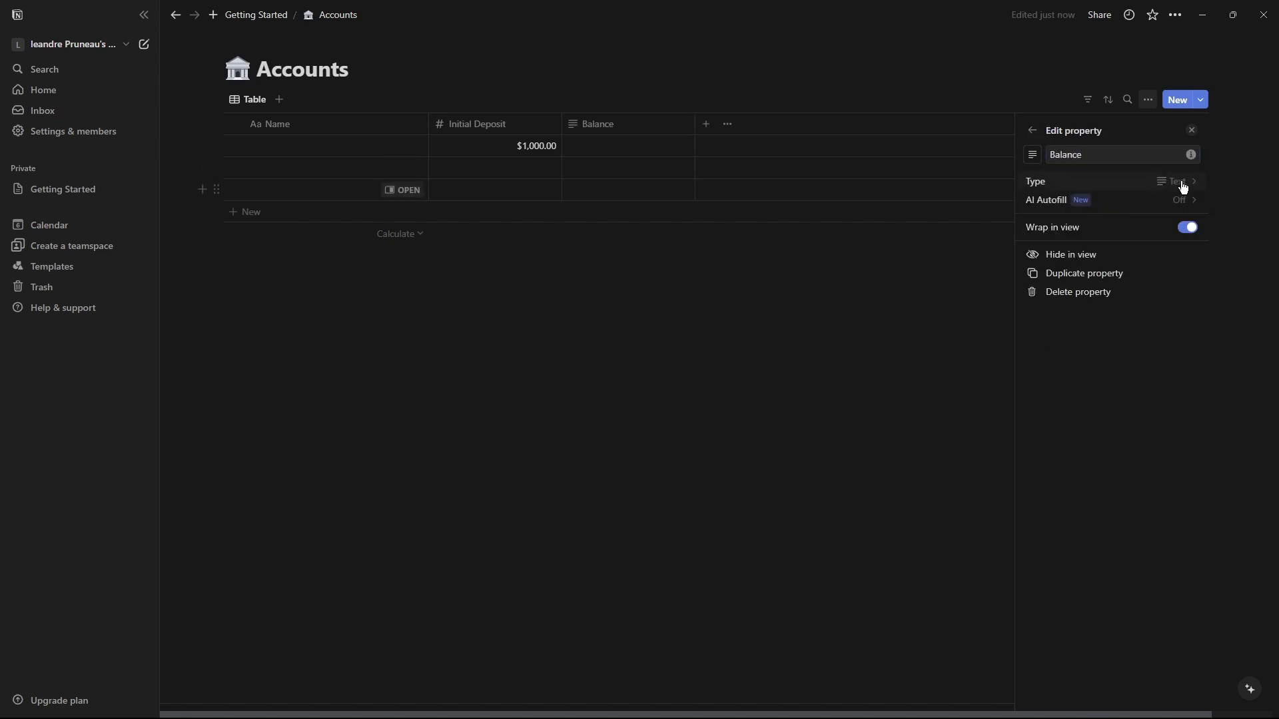
pyautogui.click(1182, 187)
pyautogui.click(1062, 530)
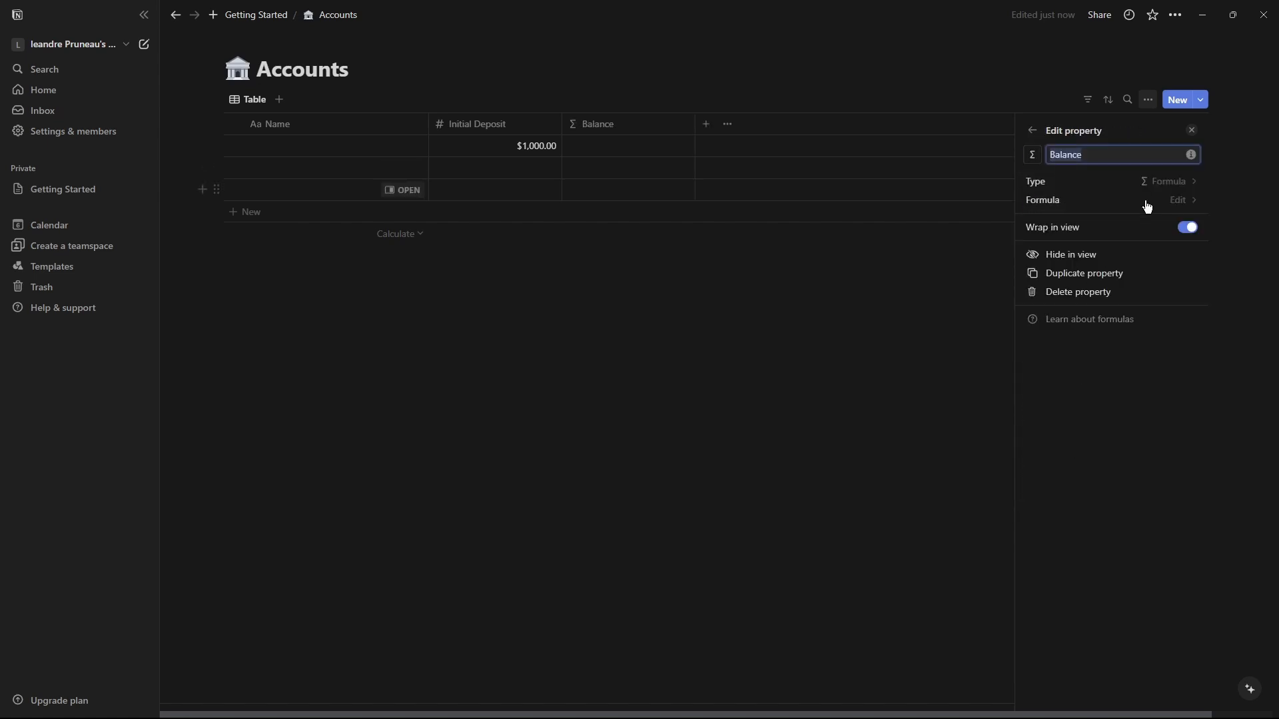
pyautogui.click(1184, 202)
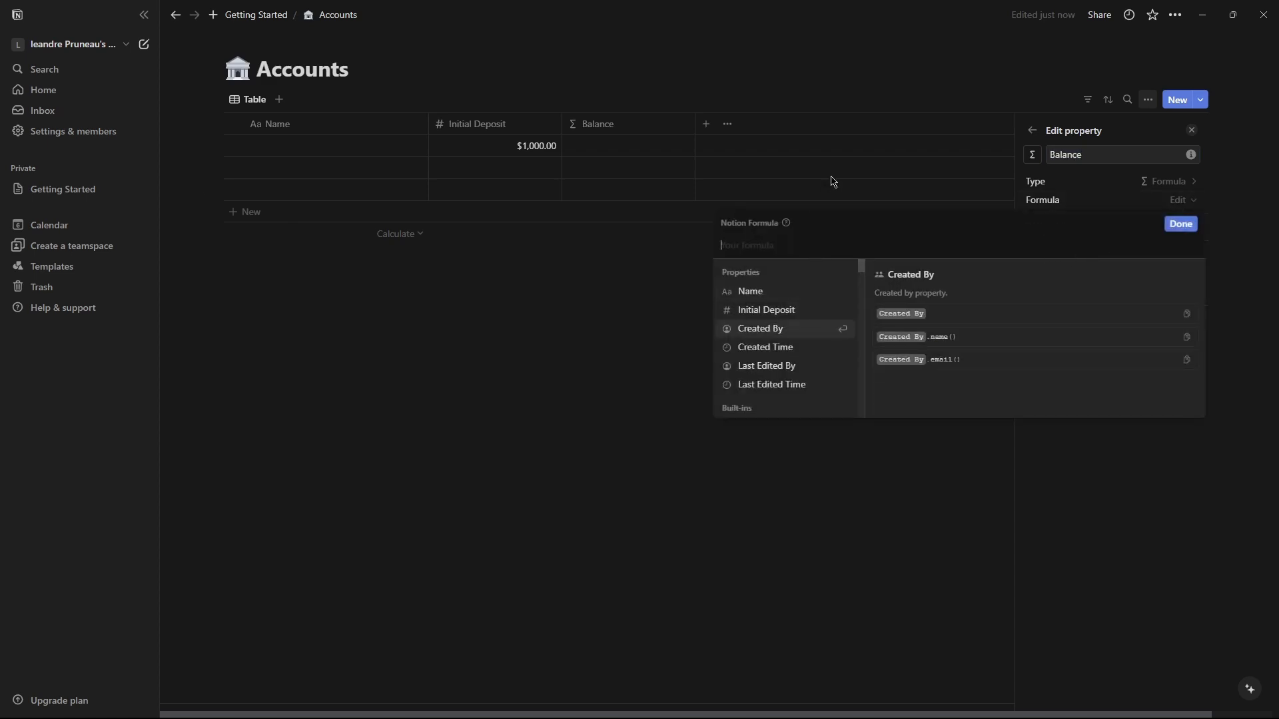
pyautogui.write('init')
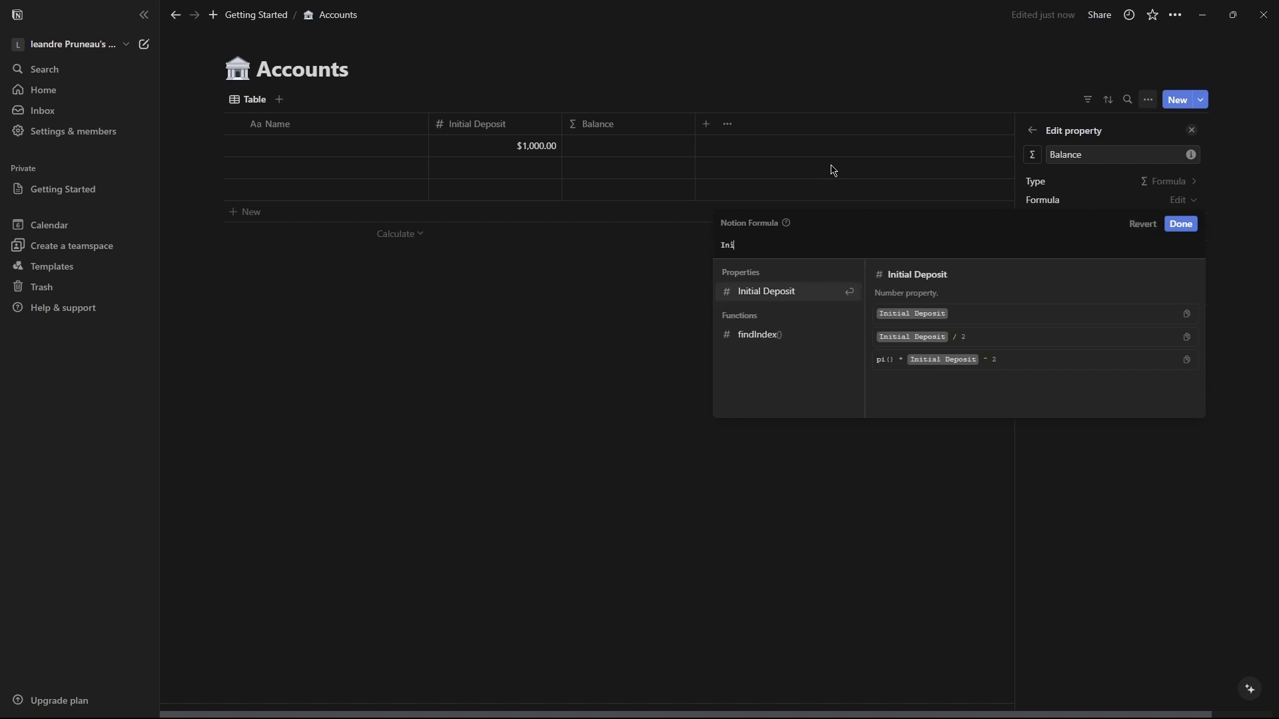
pyautogui.click(790, 322)
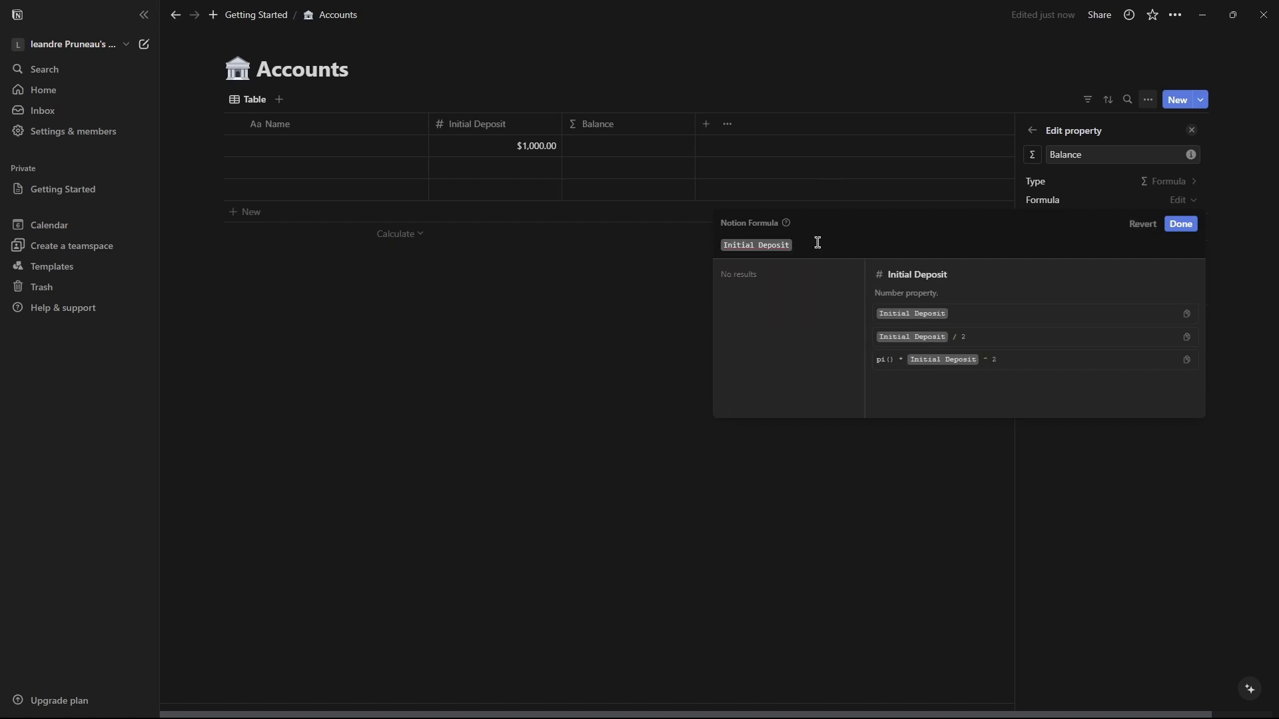
pyautogui.click(1182, 225)
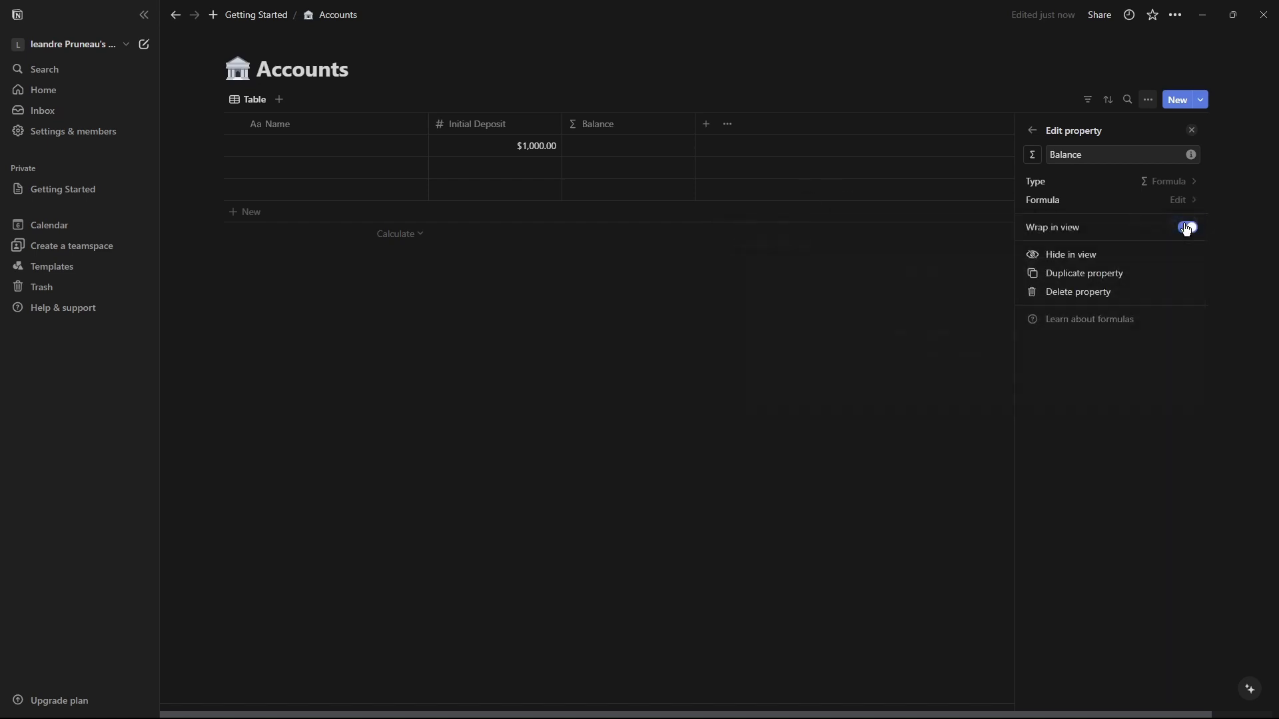
# Review the Balance formula and set the Balance property's number format to US Dollar.
pyautogui.click(742, 240)
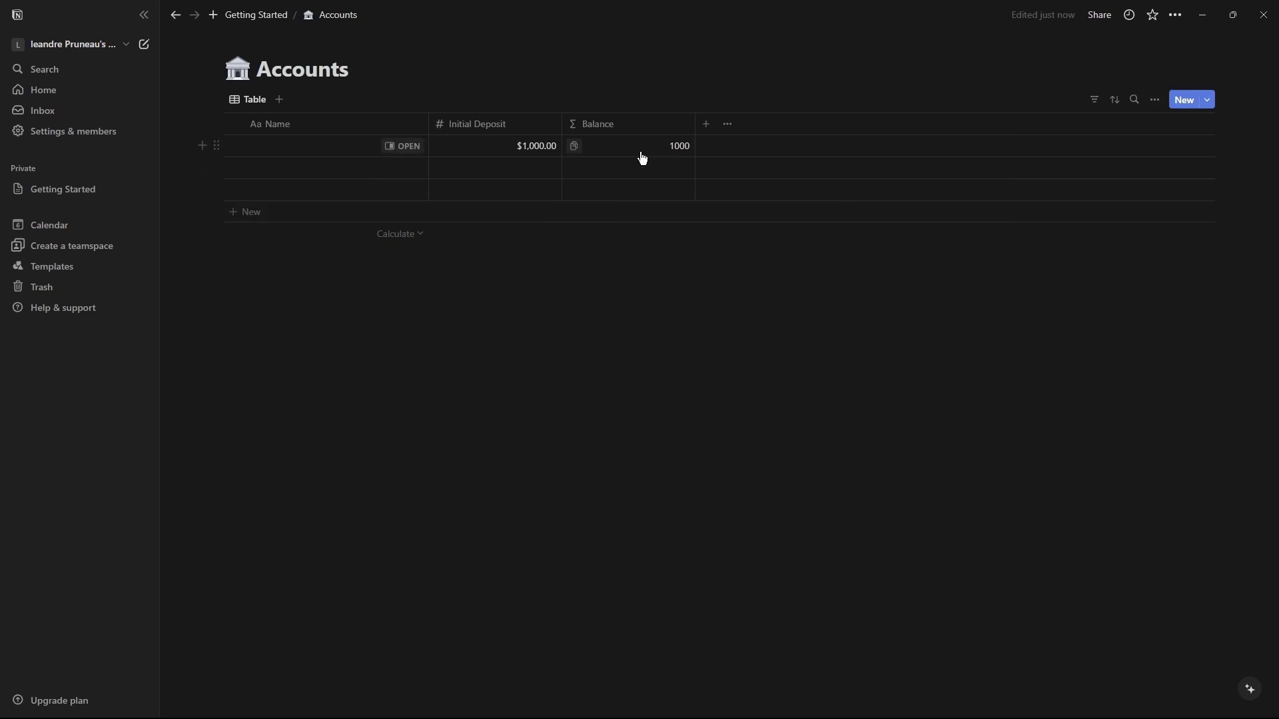
pyautogui.click(666, 130)
pyautogui.press('Escape')
pyautogui.click(657, 152)
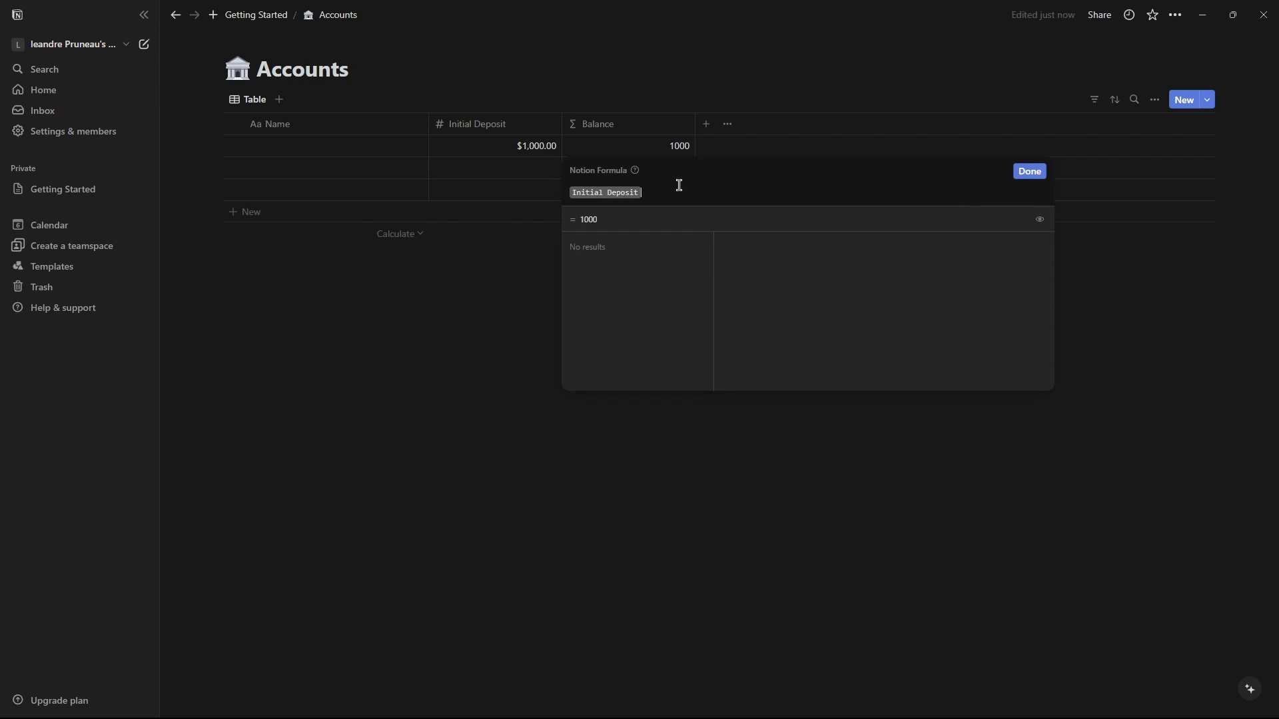
pyautogui.click(1029, 171)
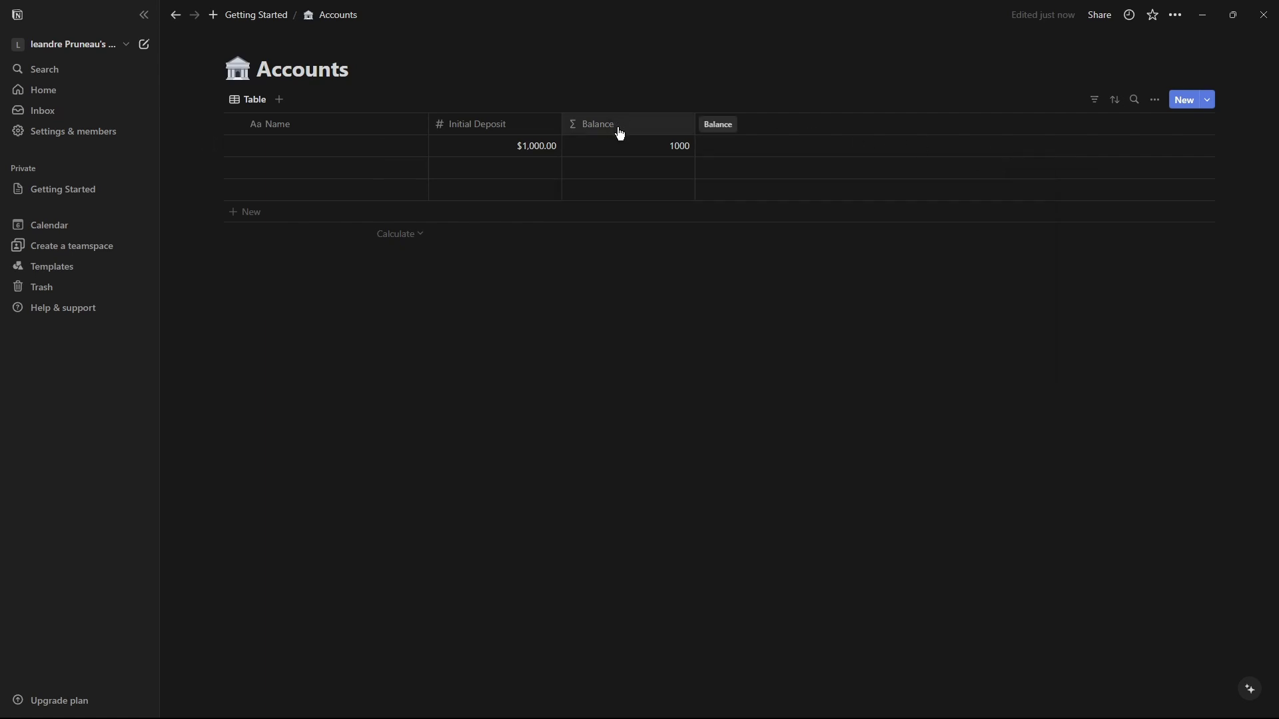
pyautogui.click(619, 124)
pyautogui.click(638, 177)
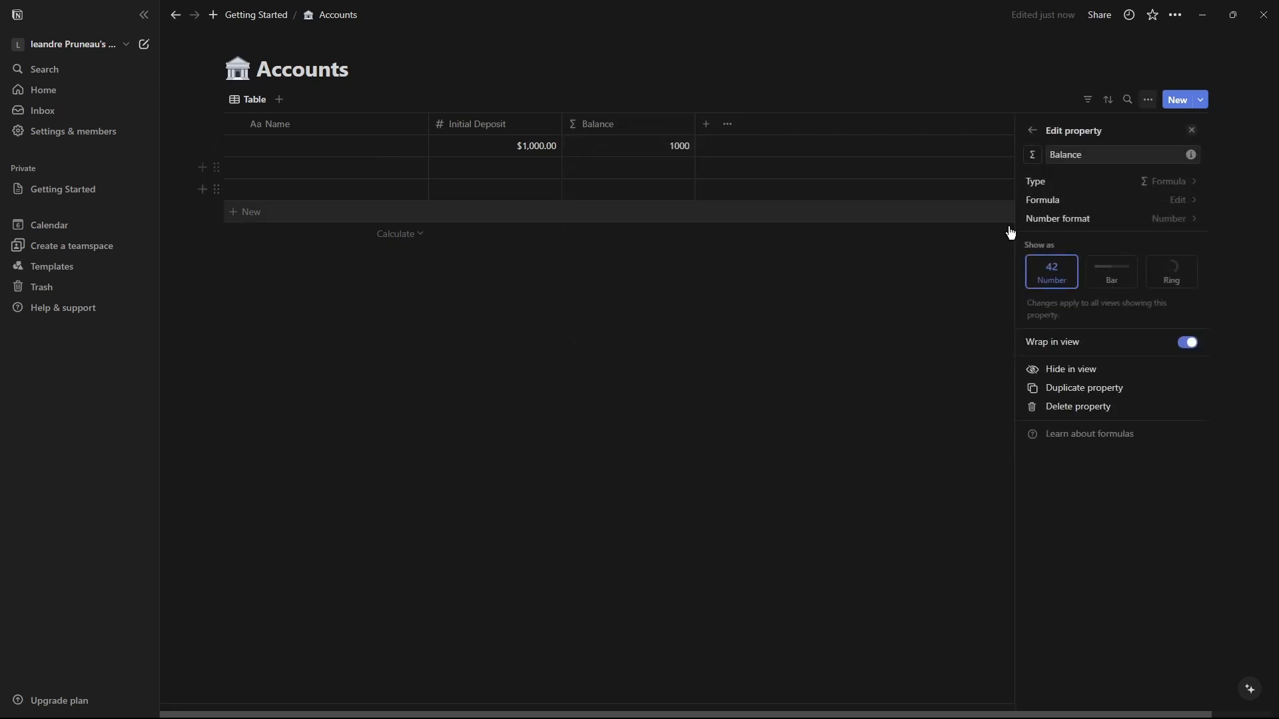
pyautogui.click(1174, 222)
pyautogui.click(1135, 308)
pyautogui.click(680, 277)
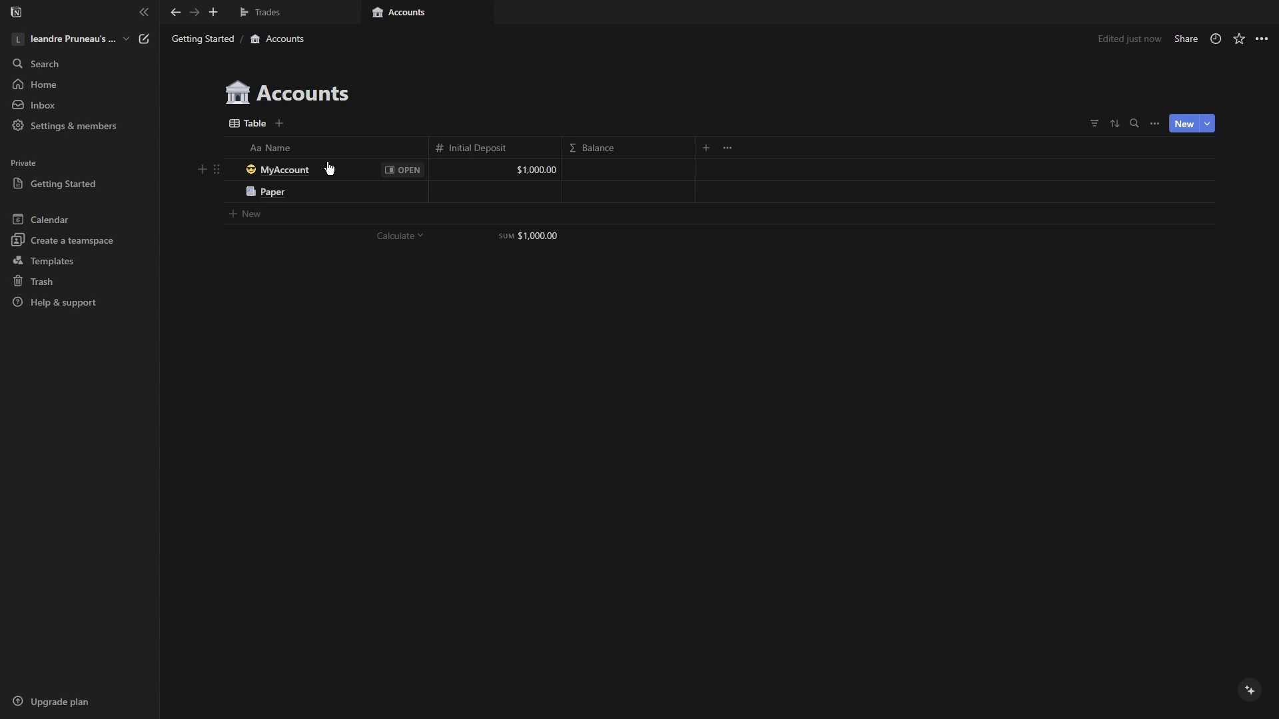
# Go back to Getting Started and open the Trade1 entry in the Trades calendar.
pyautogui.click(220, 40)
pyautogui.click(495, 198)
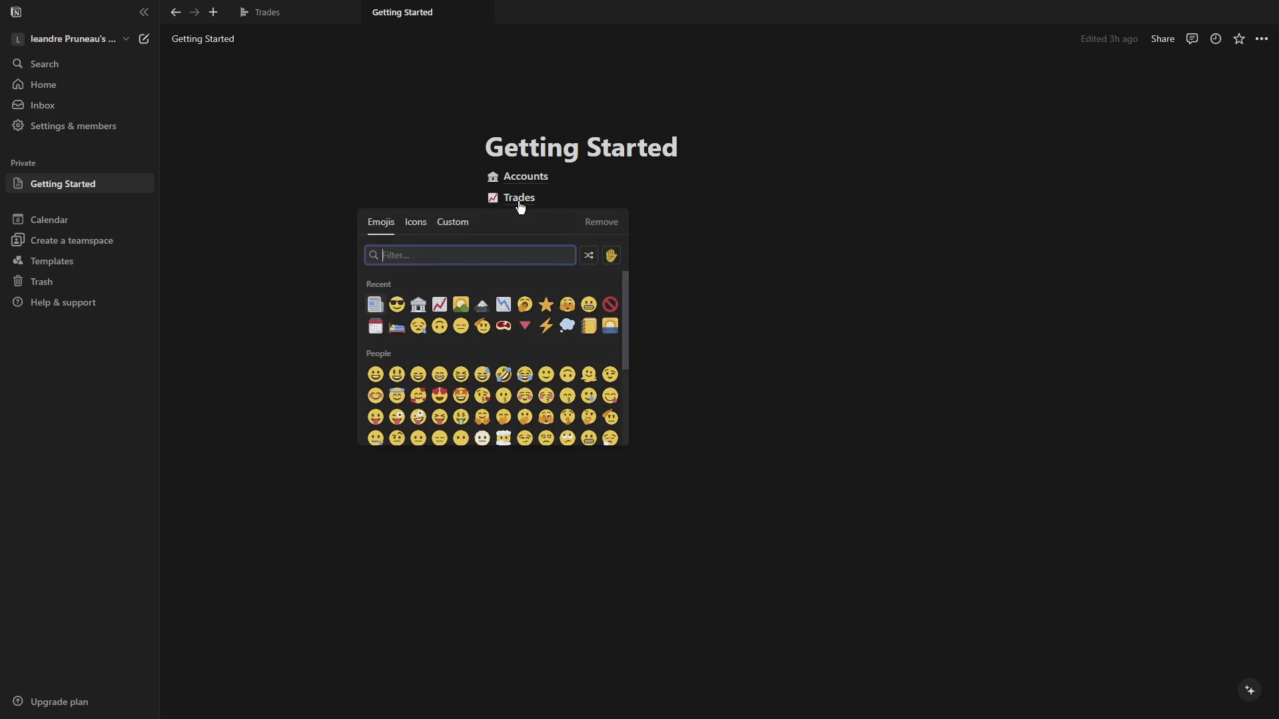
pyautogui.click(520, 200)
pyautogui.click(867, 316)
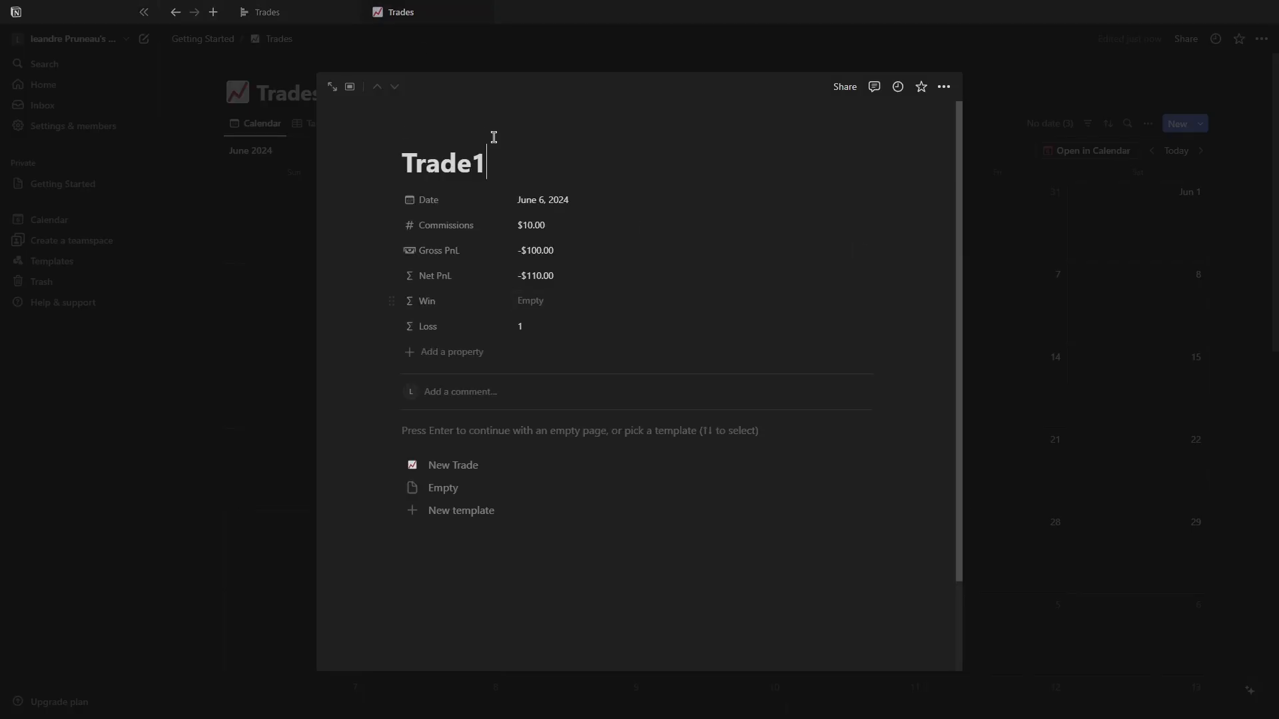
pyautogui.moveTo(510, 167); pyautogui.dragTo(335, 158)
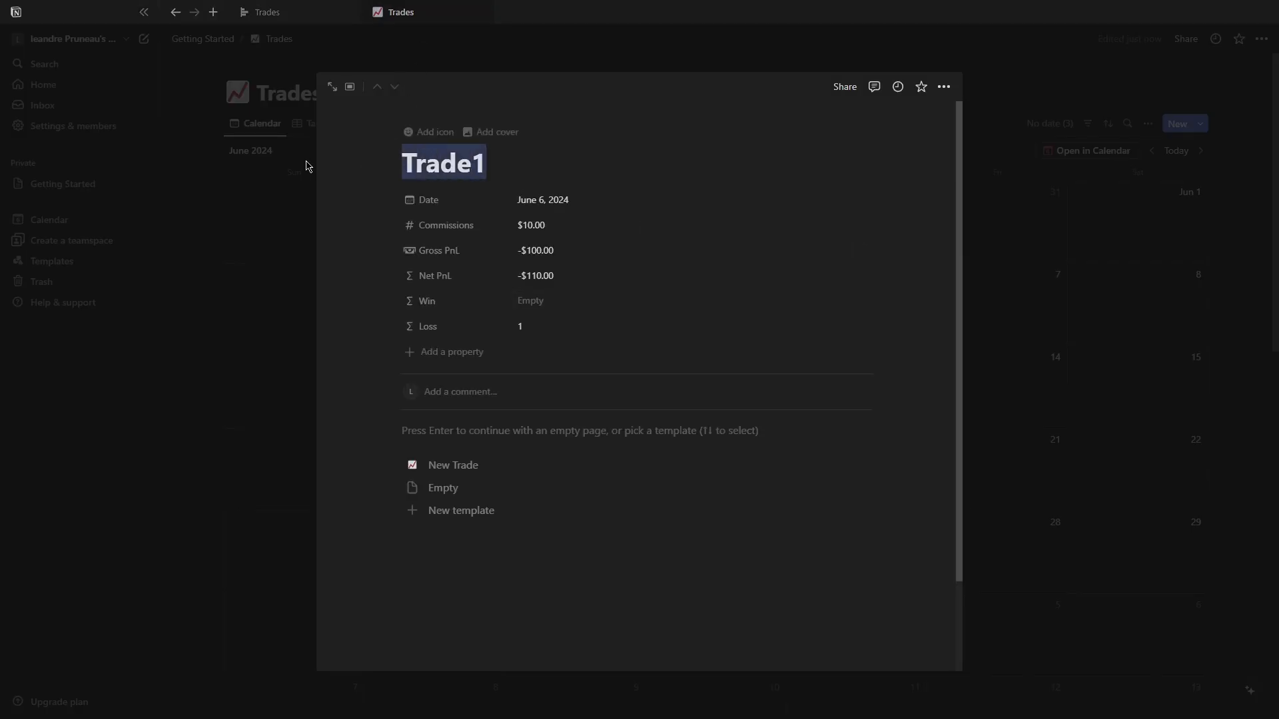
pyautogui.click(478, 163)
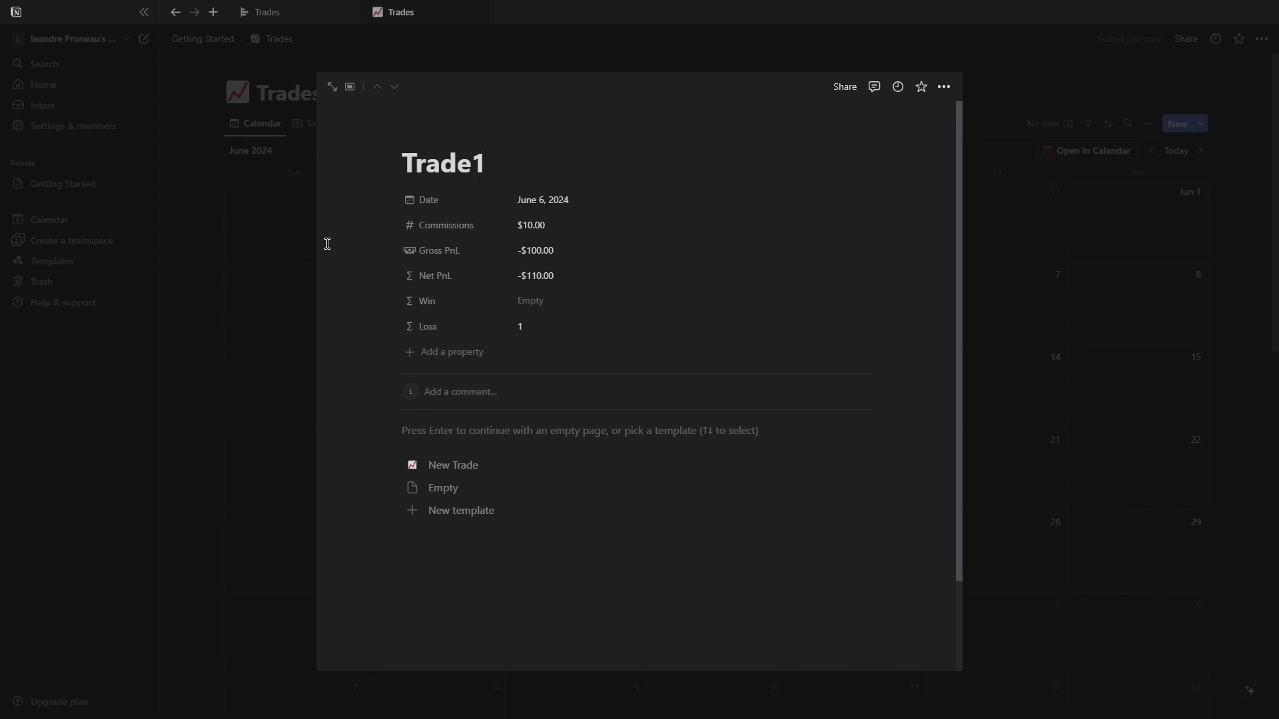
# Add a relation property to the Accounts database, shown on Accounts as "All the trades".
pyautogui.click(467, 353)
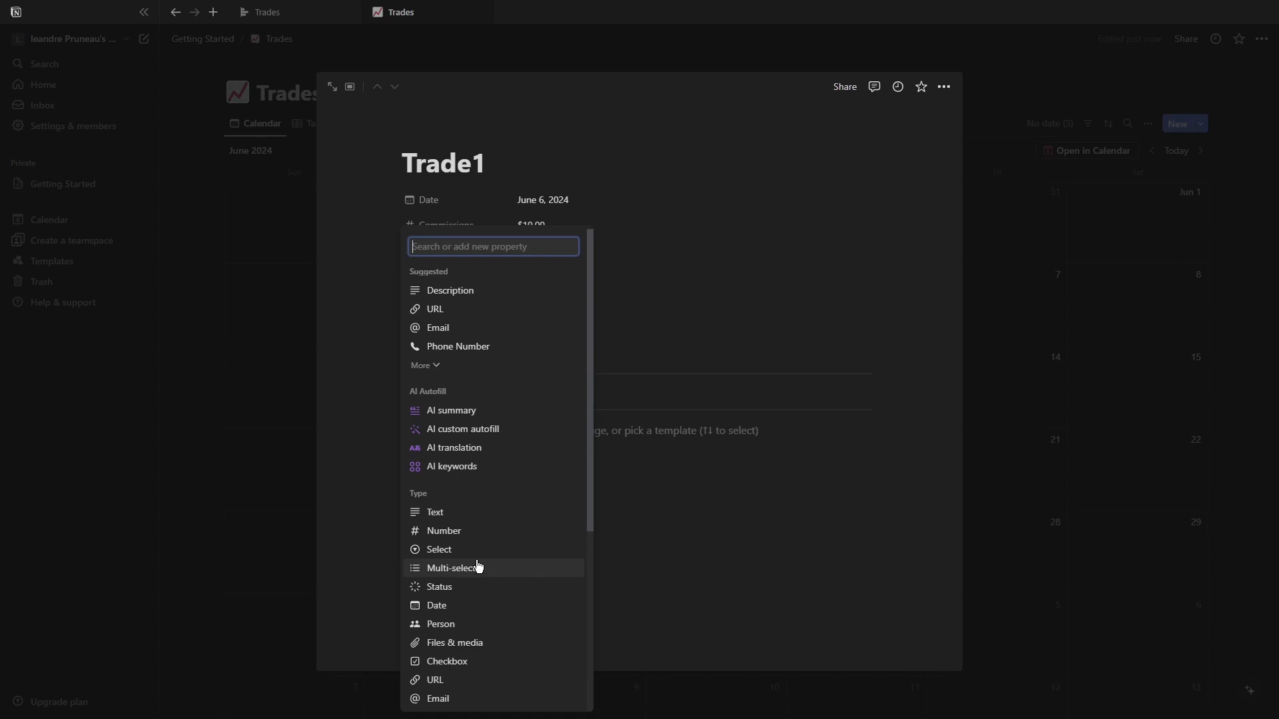
pyautogui.scroll(-1, 449, 642)
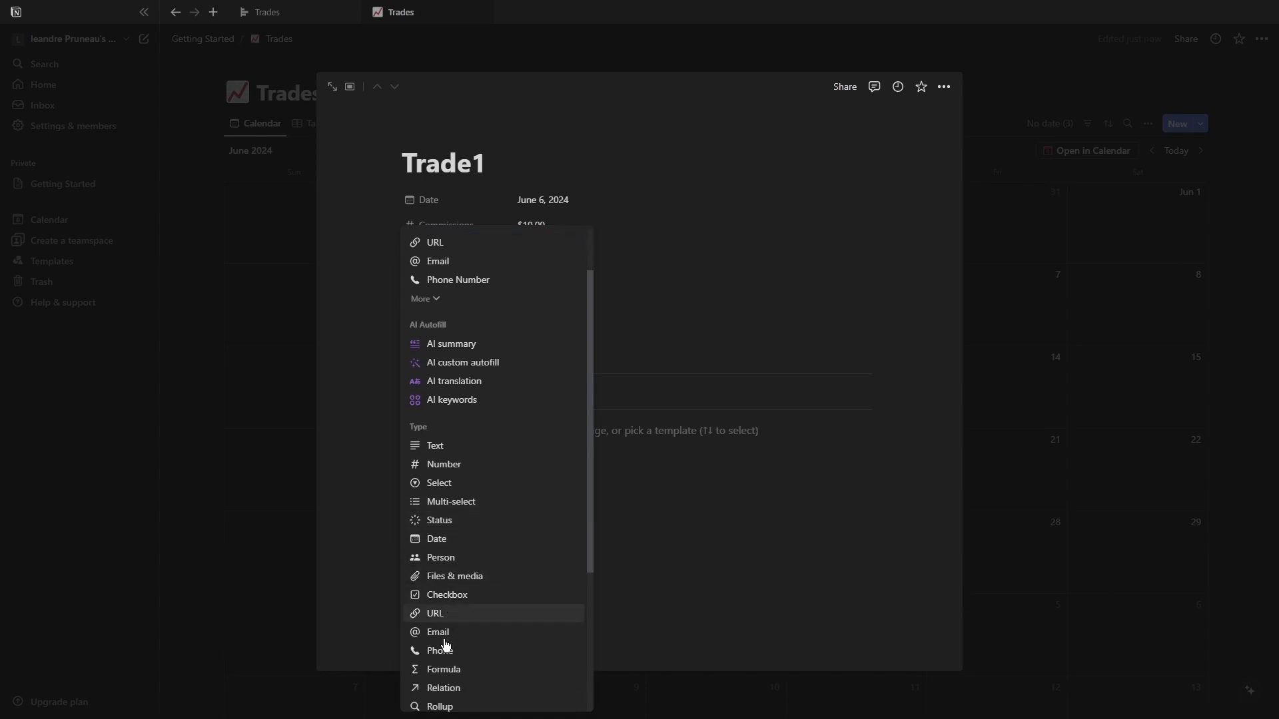
pyautogui.click(449, 695)
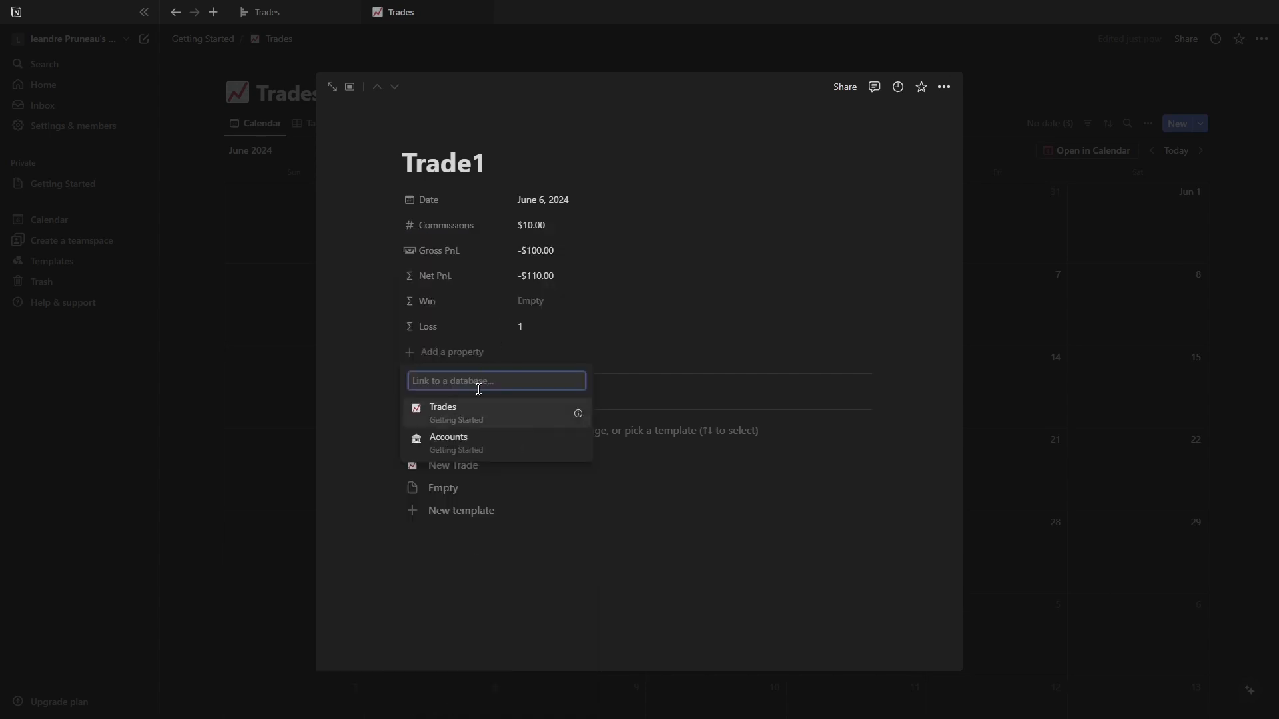
pyautogui.click(459, 443)
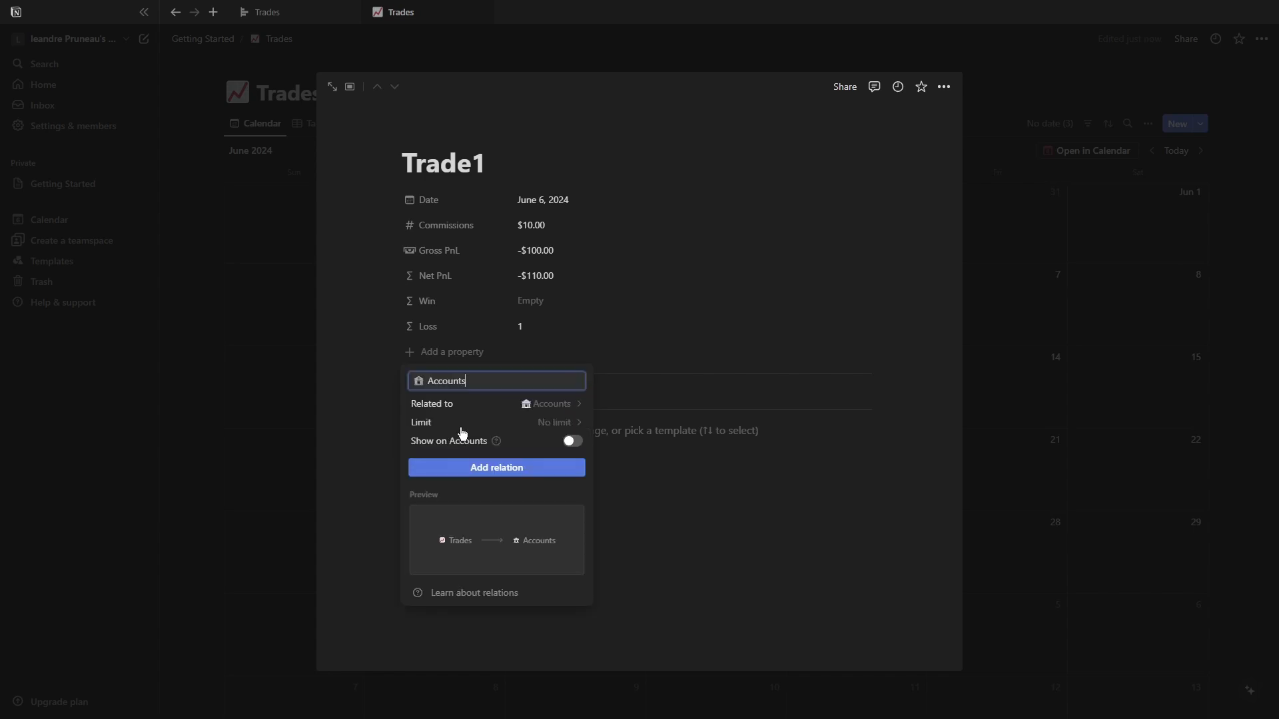
pyautogui.click(577, 442)
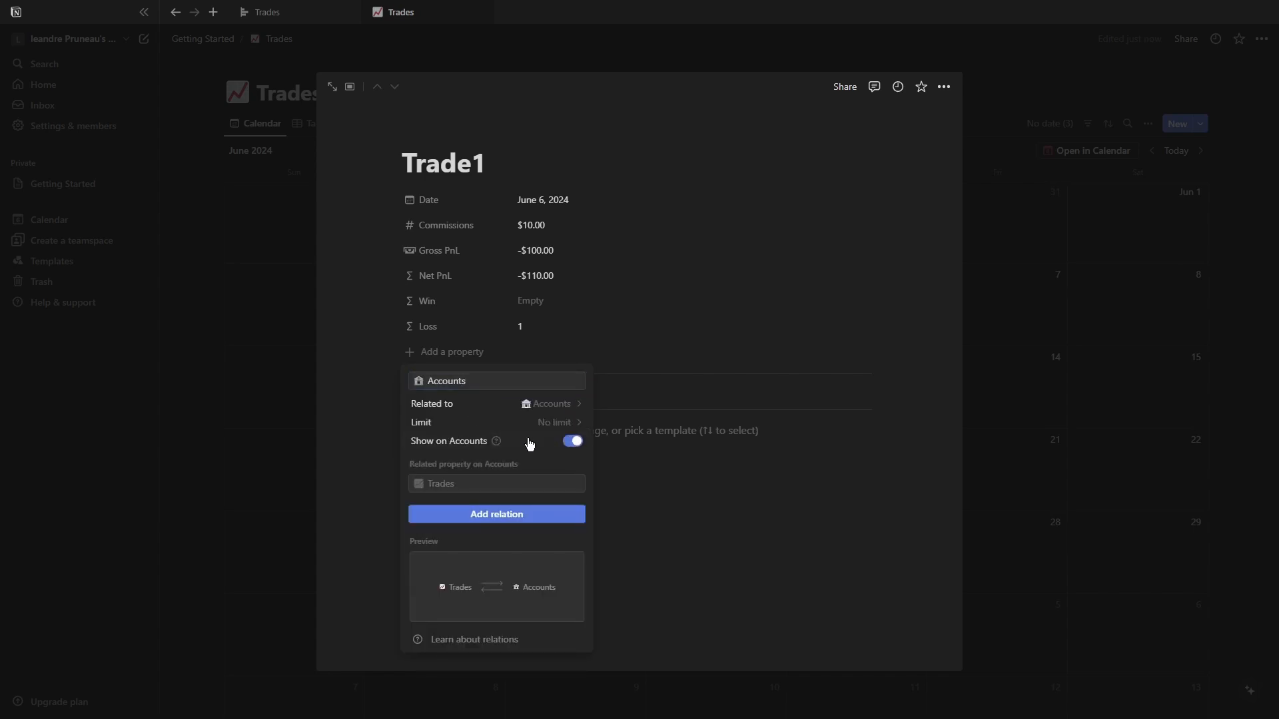
pyautogui.click(452, 483)
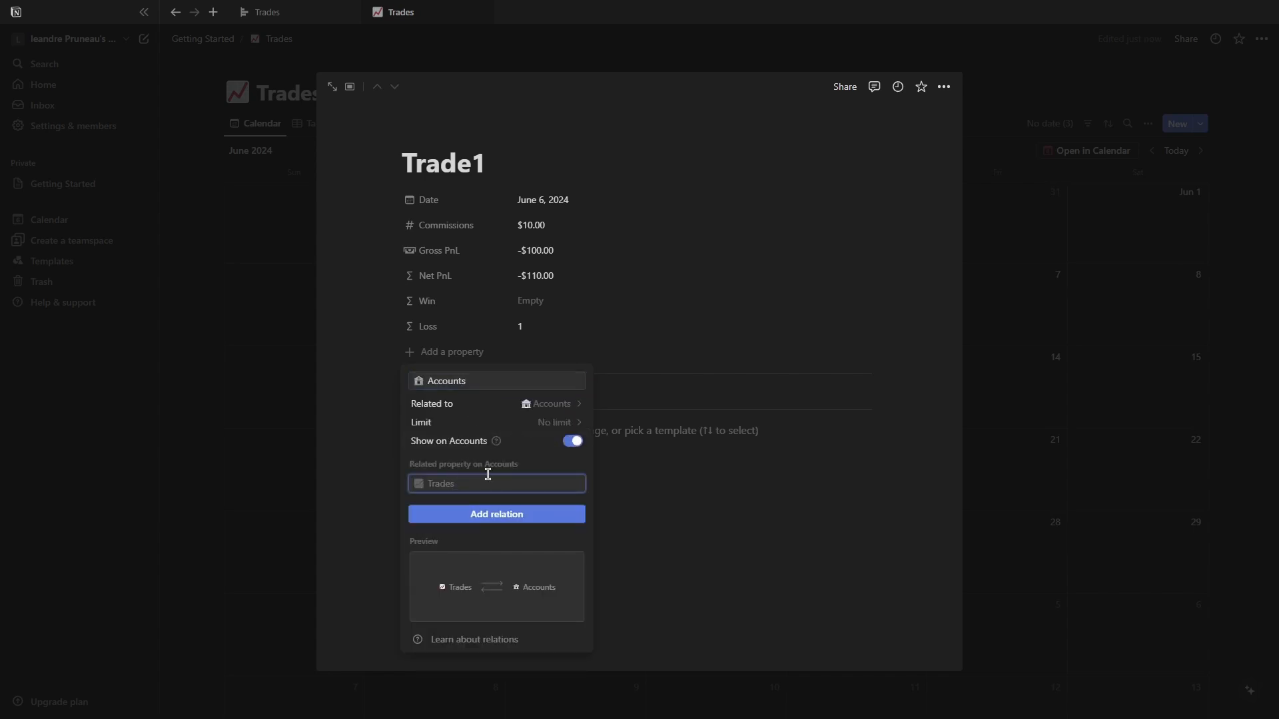
pyautogui.write('A')
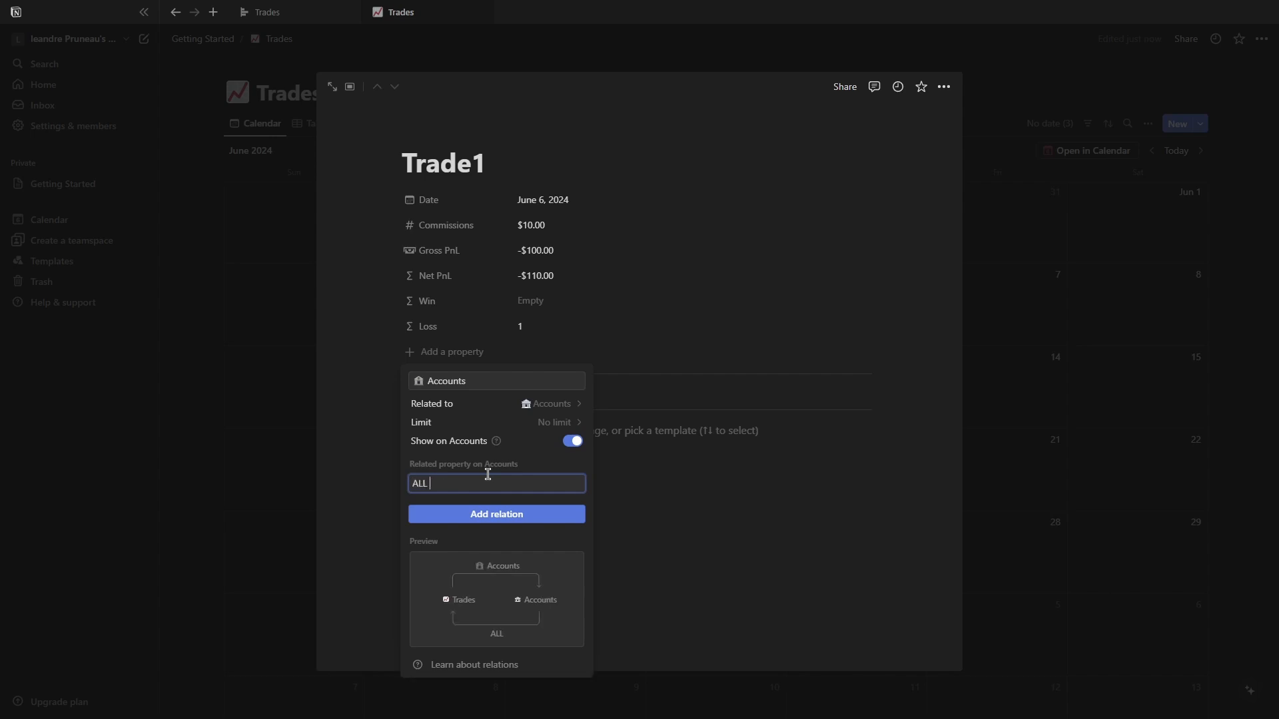
pyautogui.write('ll the trades')
pyautogui.click(505, 525)
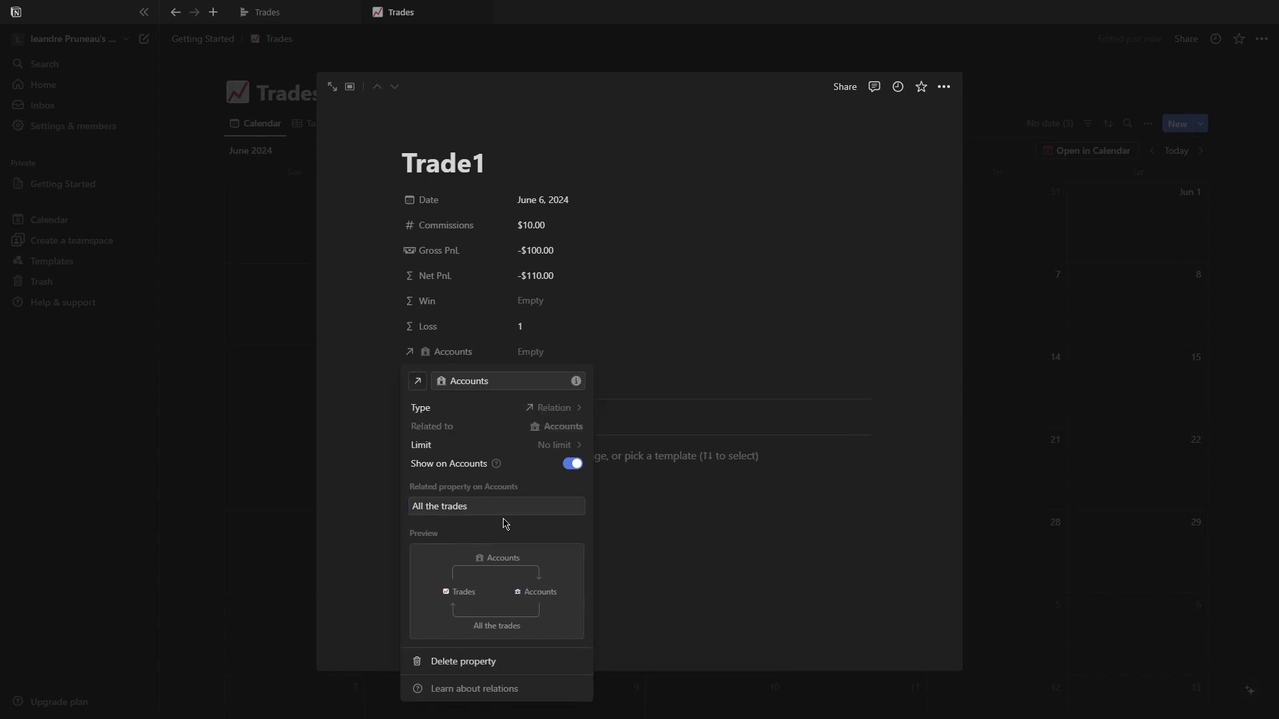
pyautogui.click(671, 596)
# Move the Accounts relation to the top of Trade1's properties and give it the bank icon.
pyautogui.moveTo(391, 352); pyautogui.dragTo(414, 198)
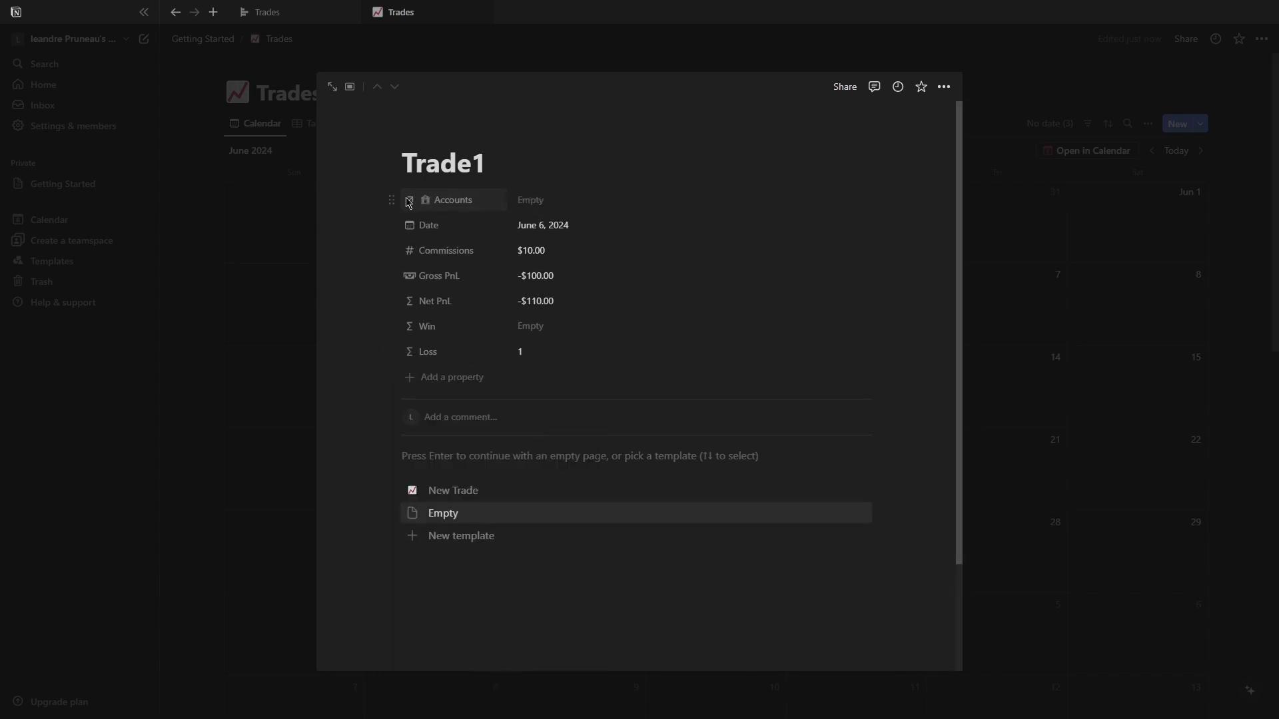
pyautogui.click(411, 200)
pyautogui.click(436, 273)
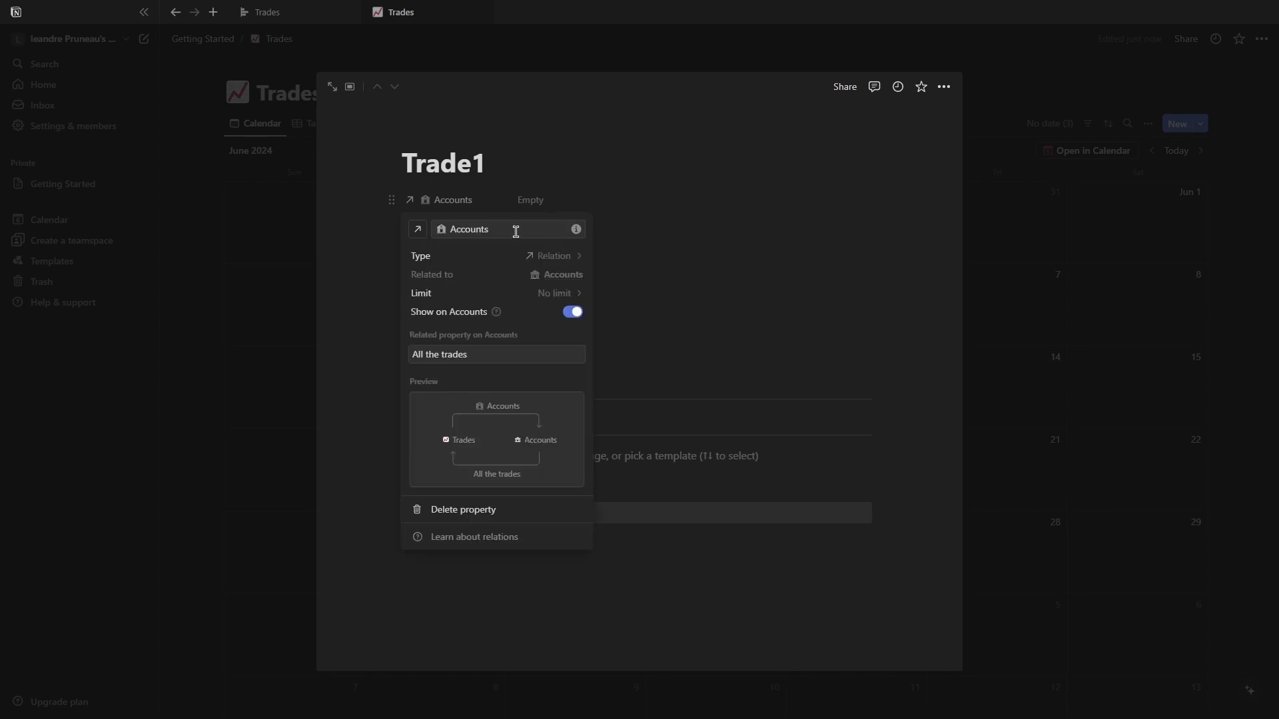
pyautogui.click(418, 231)
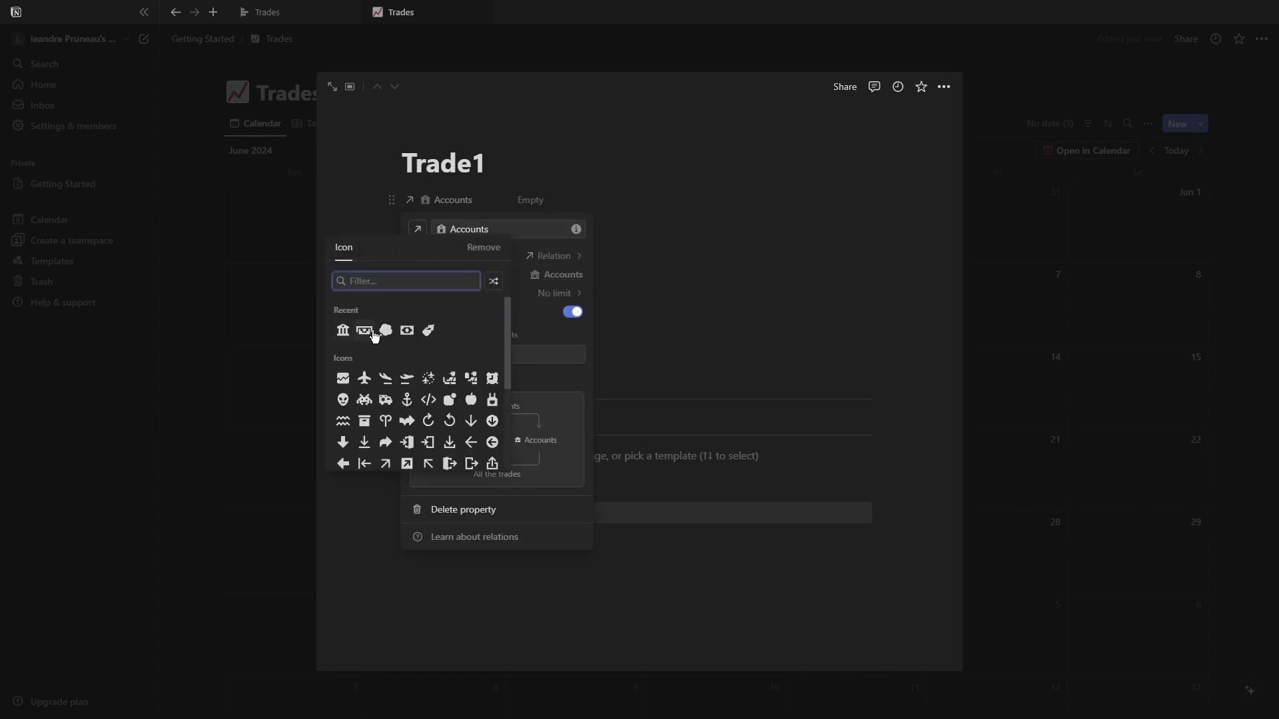
pyautogui.click(343, 329)
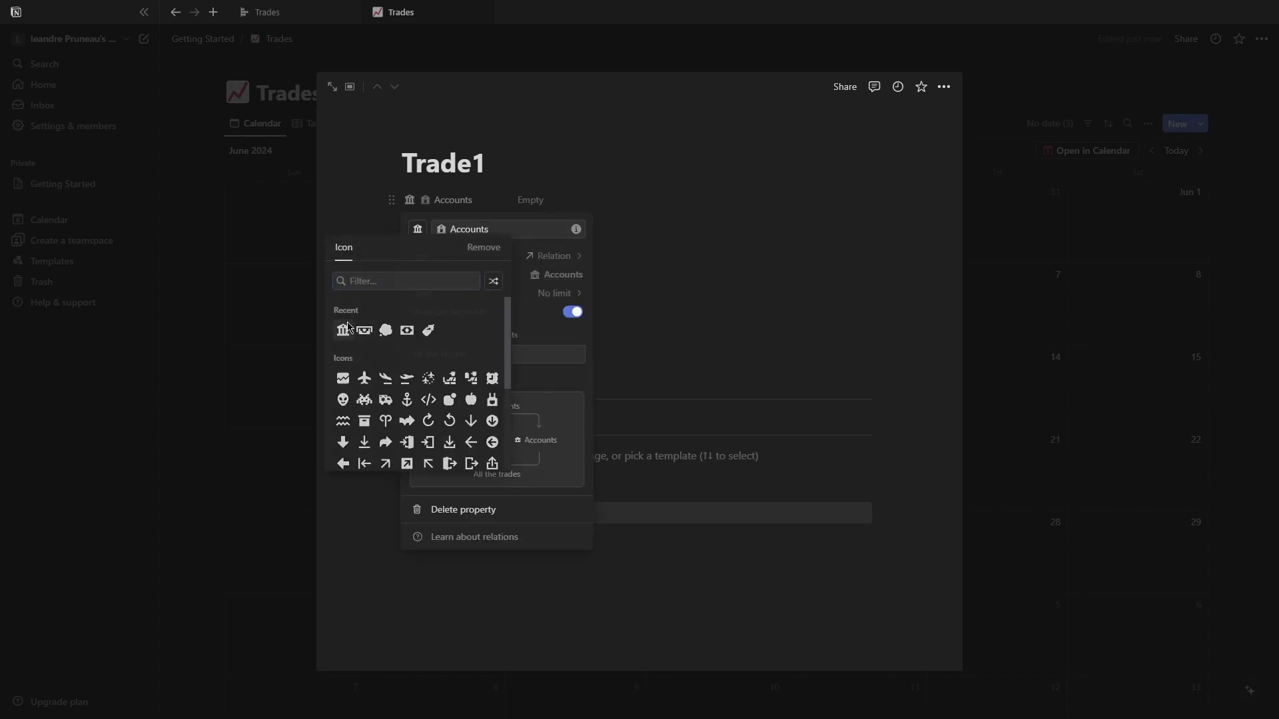
# Rename the relation property to Account.
pyautogui.click(487, 229)
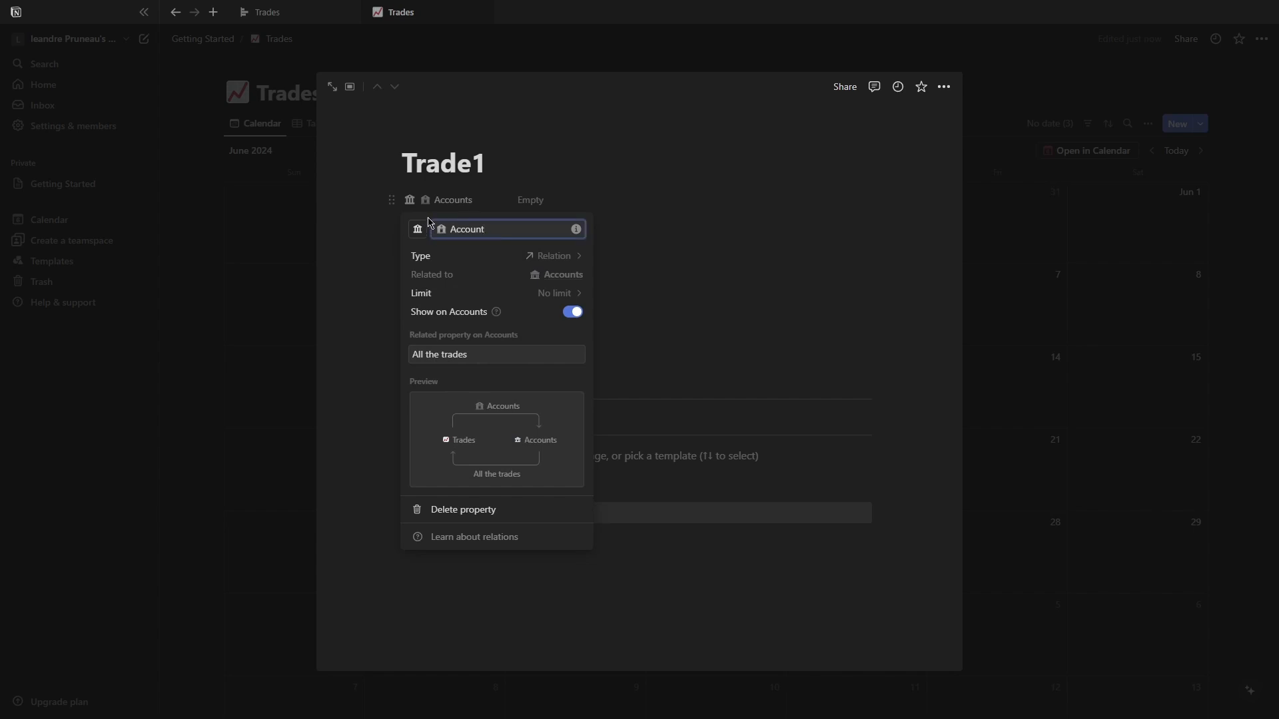
pyautogui.click(451, 228)
pyautogui.press('BackSpace')
pyautogui.press('Escape')
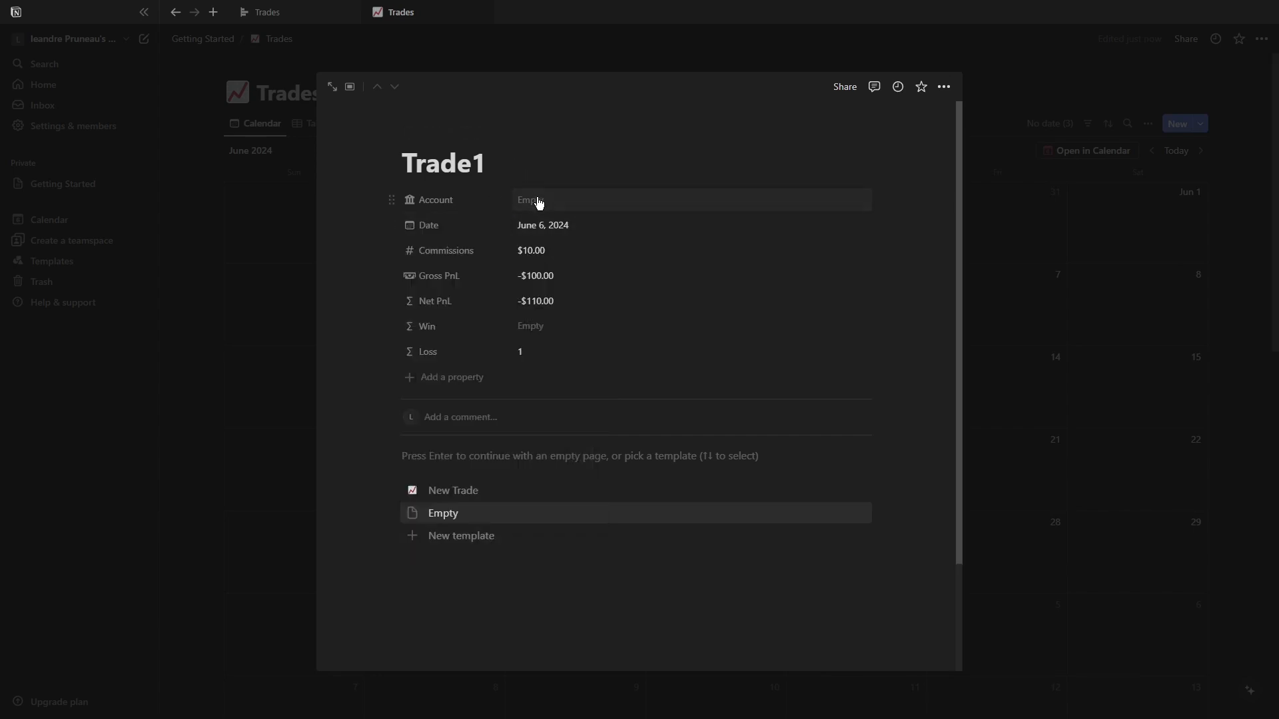
# Link Trade1 to the MyAccount account.
pyautogui.click(537, 200)
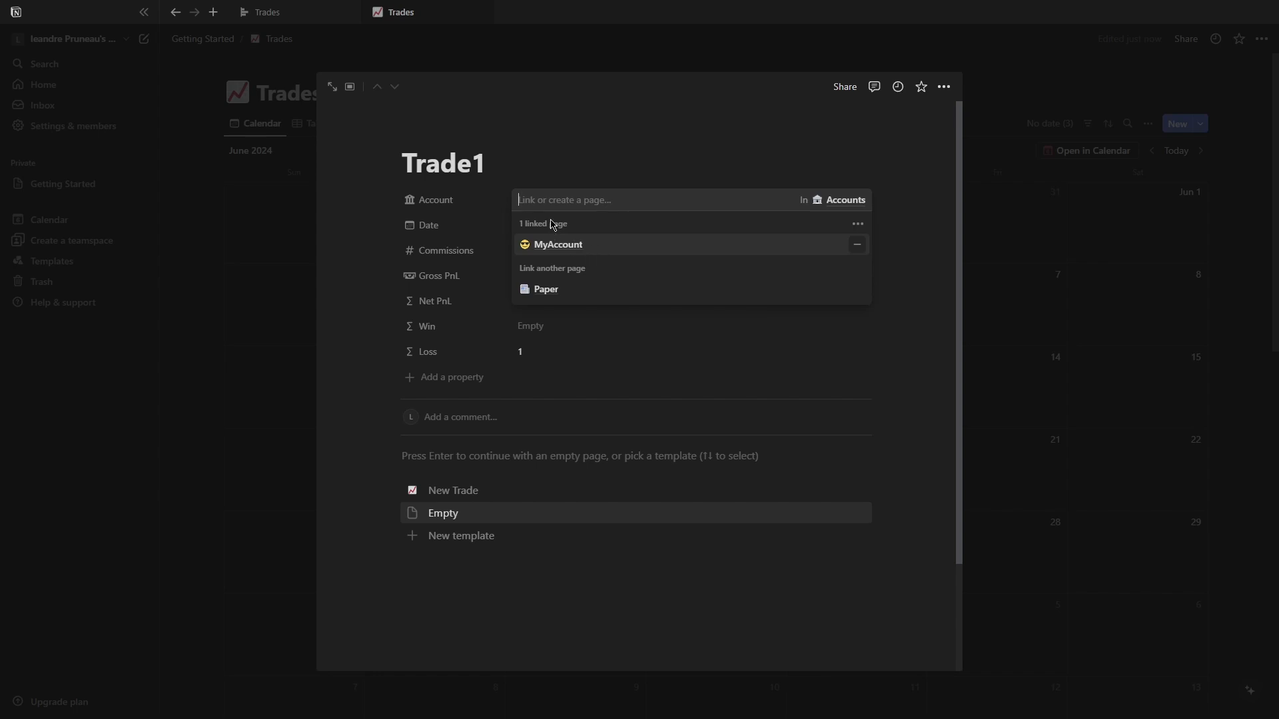
pyautogui.click(557, 238)
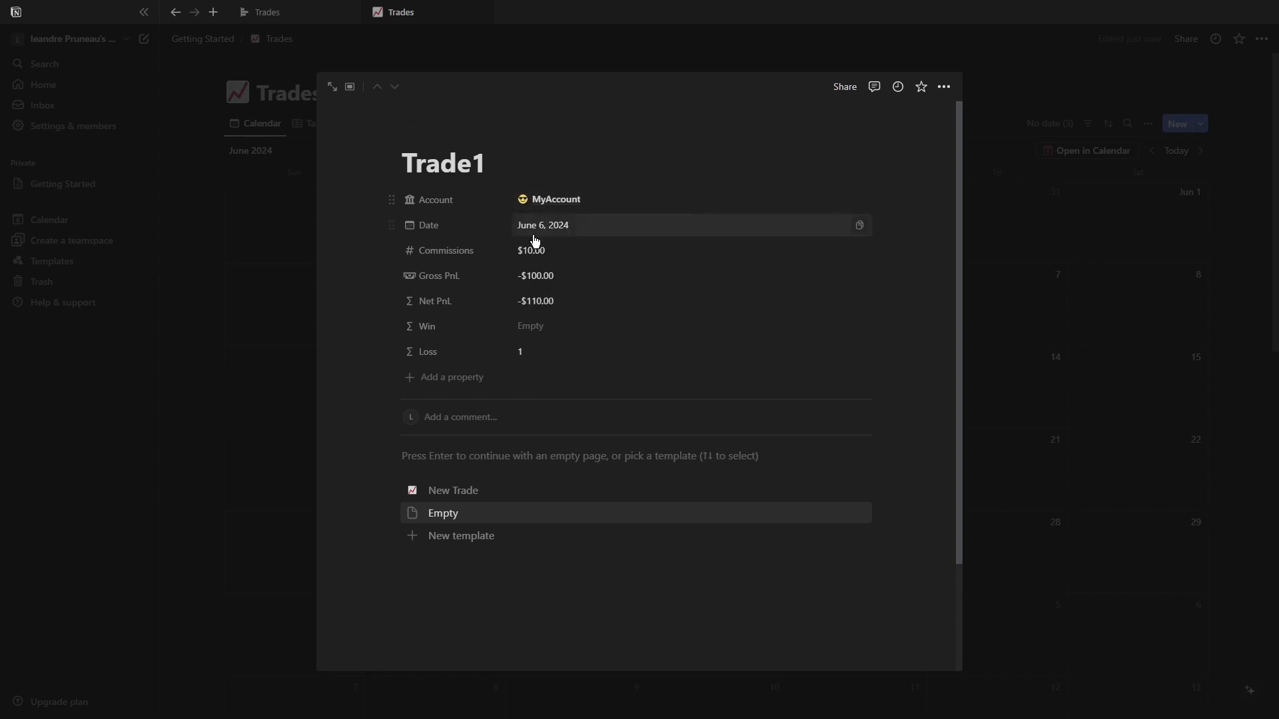
pyautogui.click(443, 302)
pyautogui.click(443, 302)
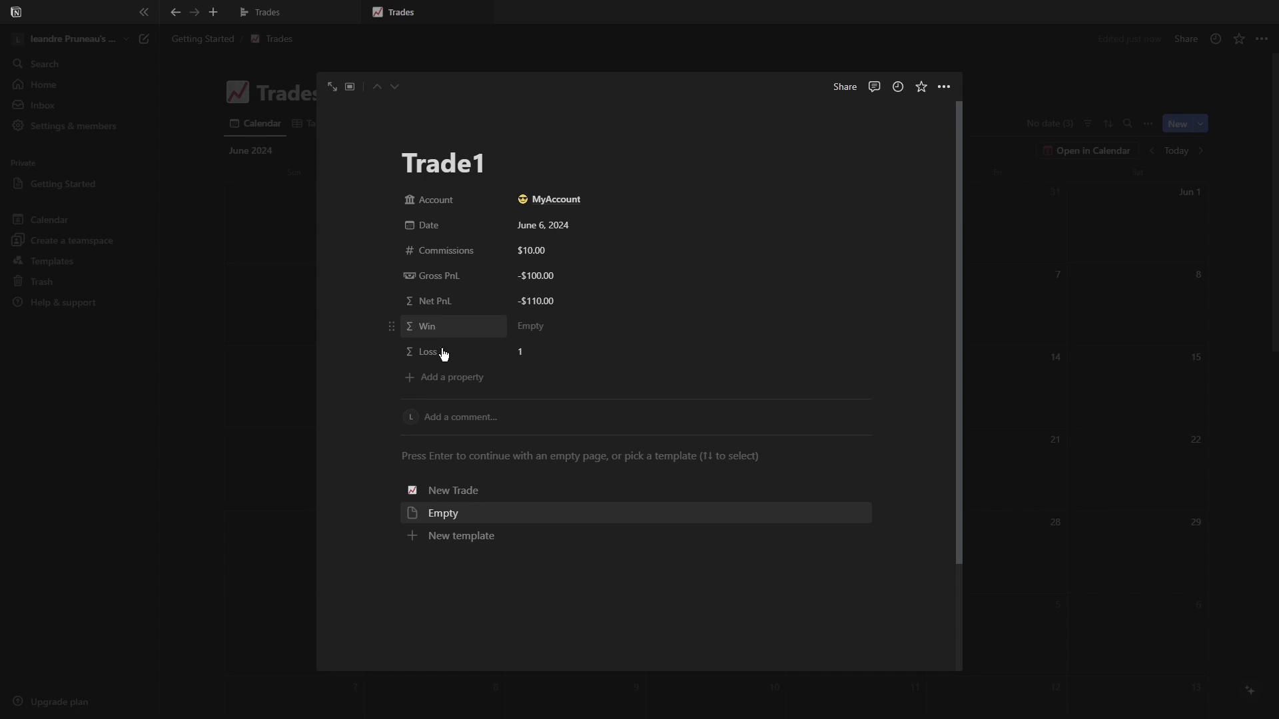
# Go back to Getting Started and open the Accounts database.
pyautogui.click(267, 163)
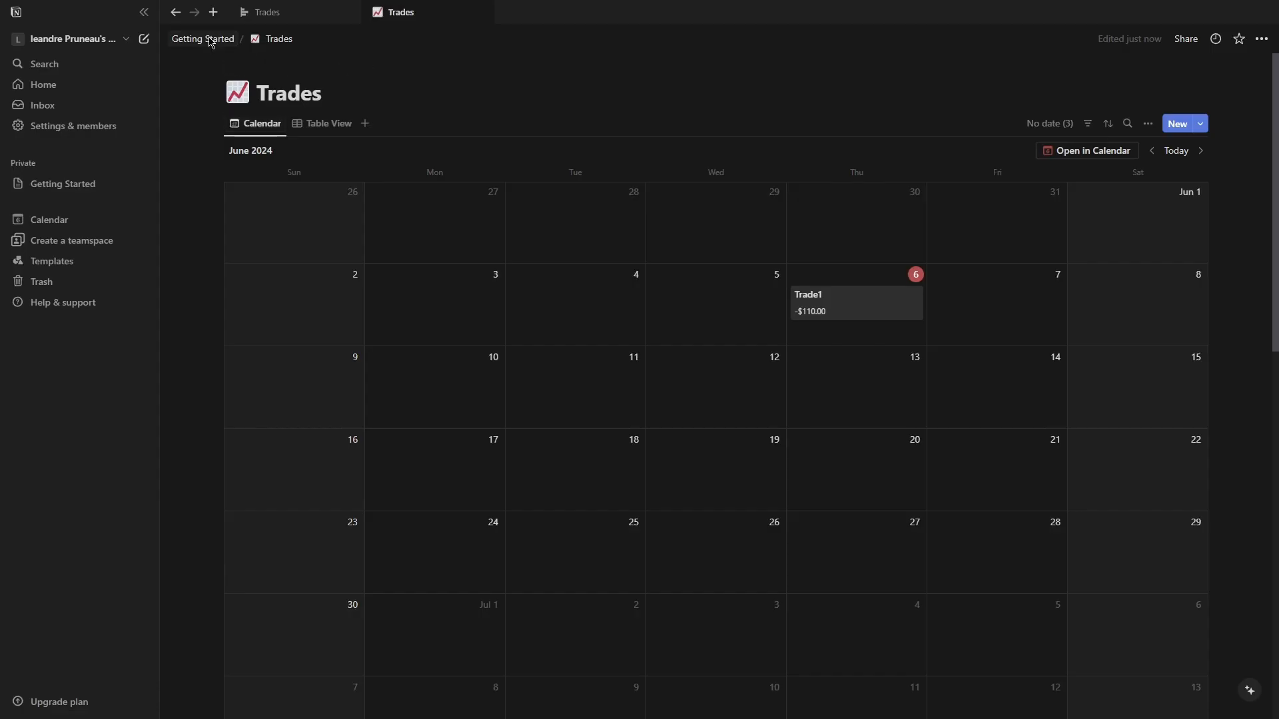
pyautogui.click(211, 39)
pyautogui.click(525, 185)
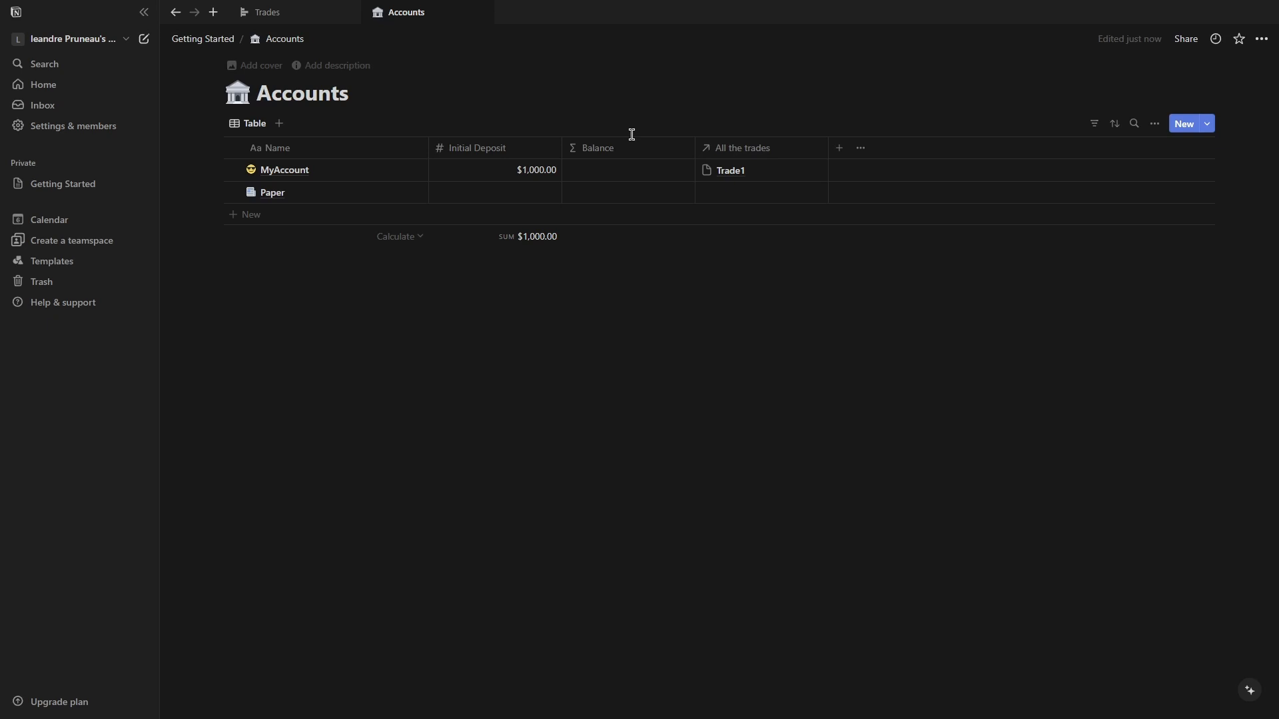
# Hide the All the trades property in the Accounts table view.
pyautogui.click(1154, 124)
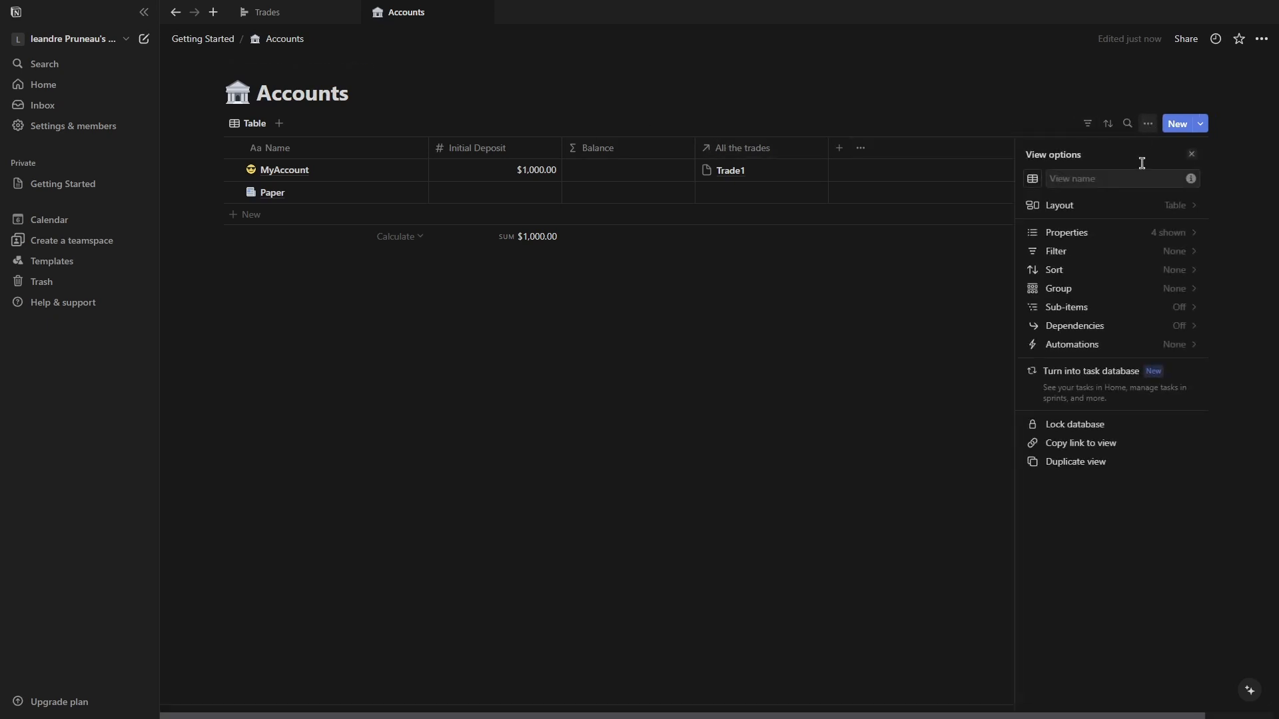
pyautogui.click(1107, 238)
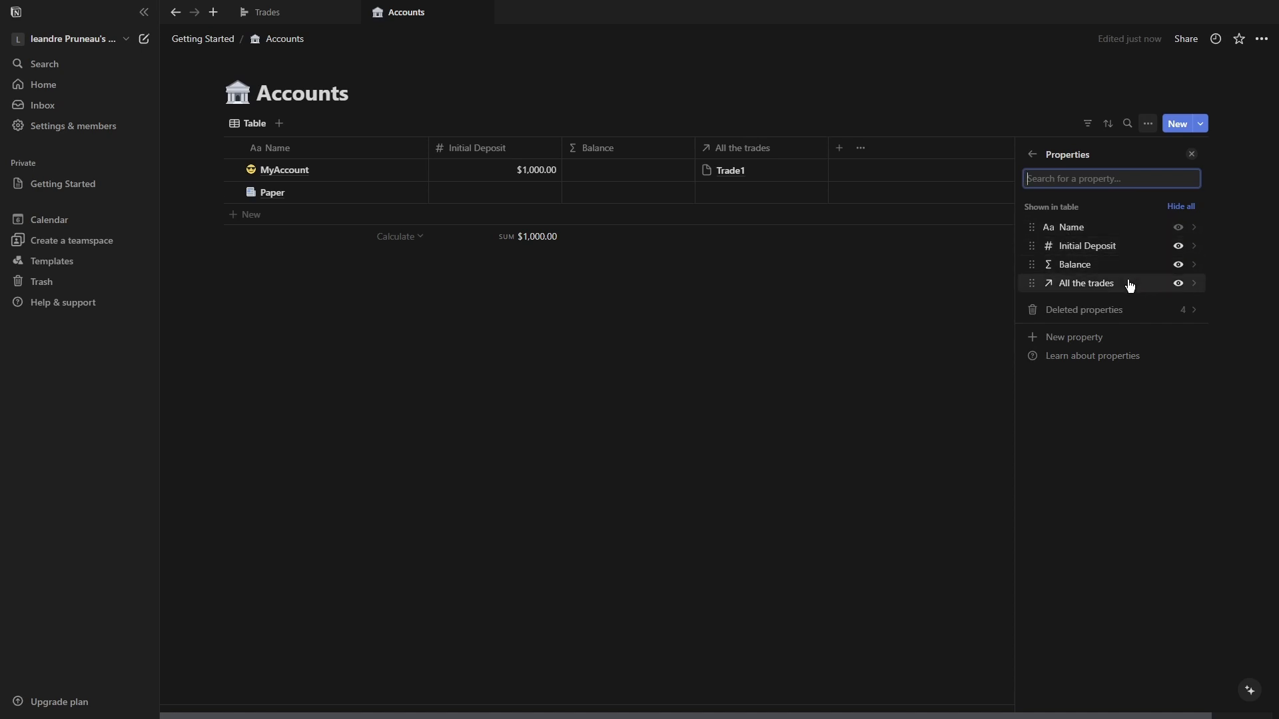
pyautogui.click(1178, 284)
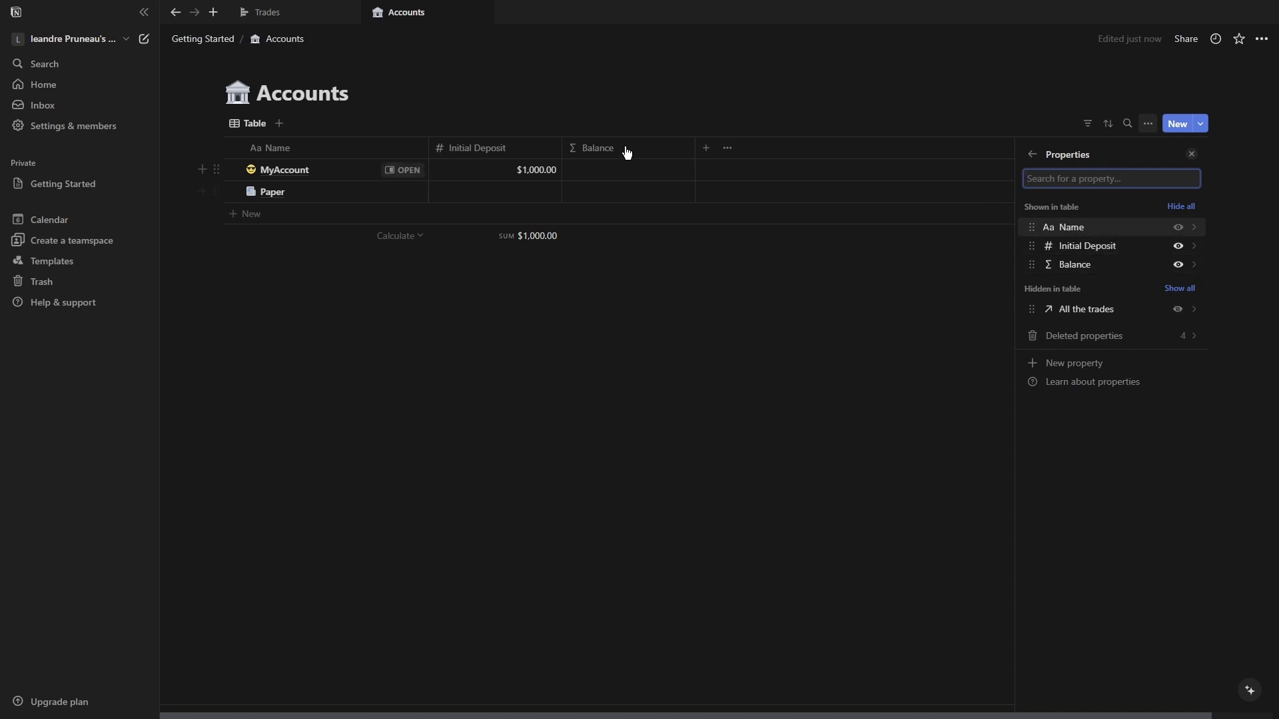
# Remove the Net PnL reference from the Balance formula and save it.
pyautogui.click(656, 150)
pyautogui.click(626, 202)
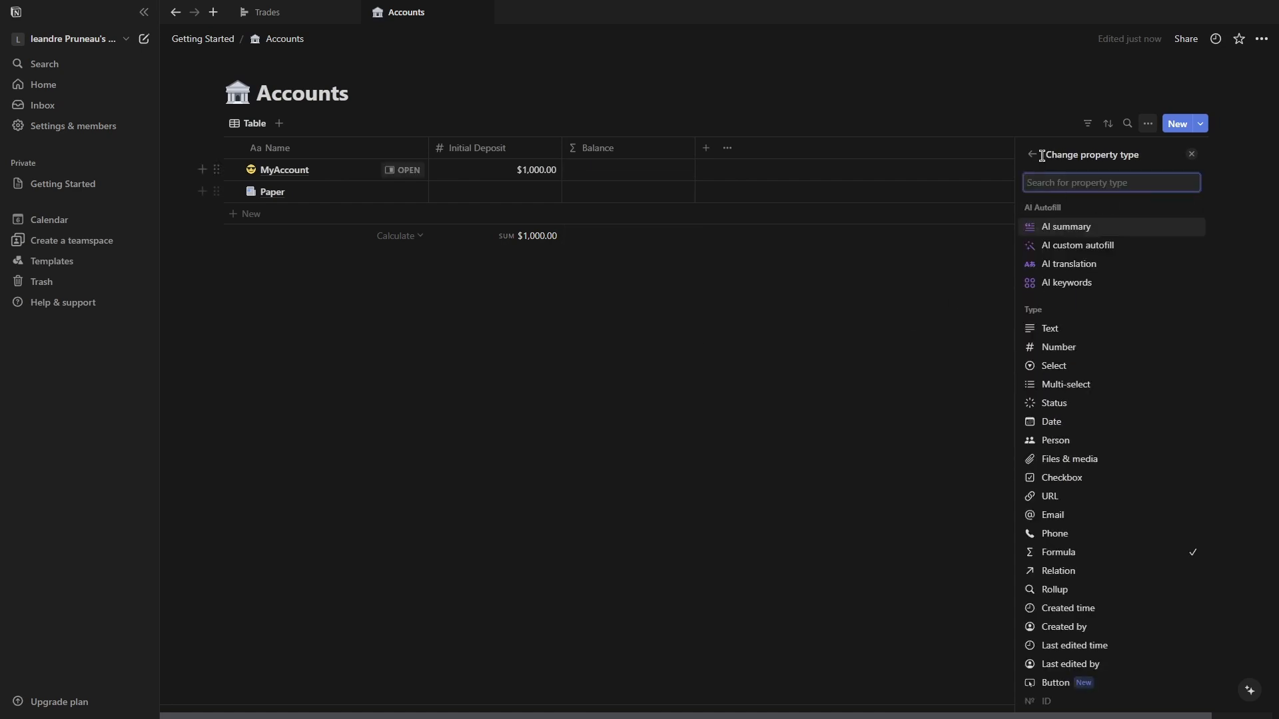
pyautogui.press('Escape')
pyautogui.click(1152, 226)
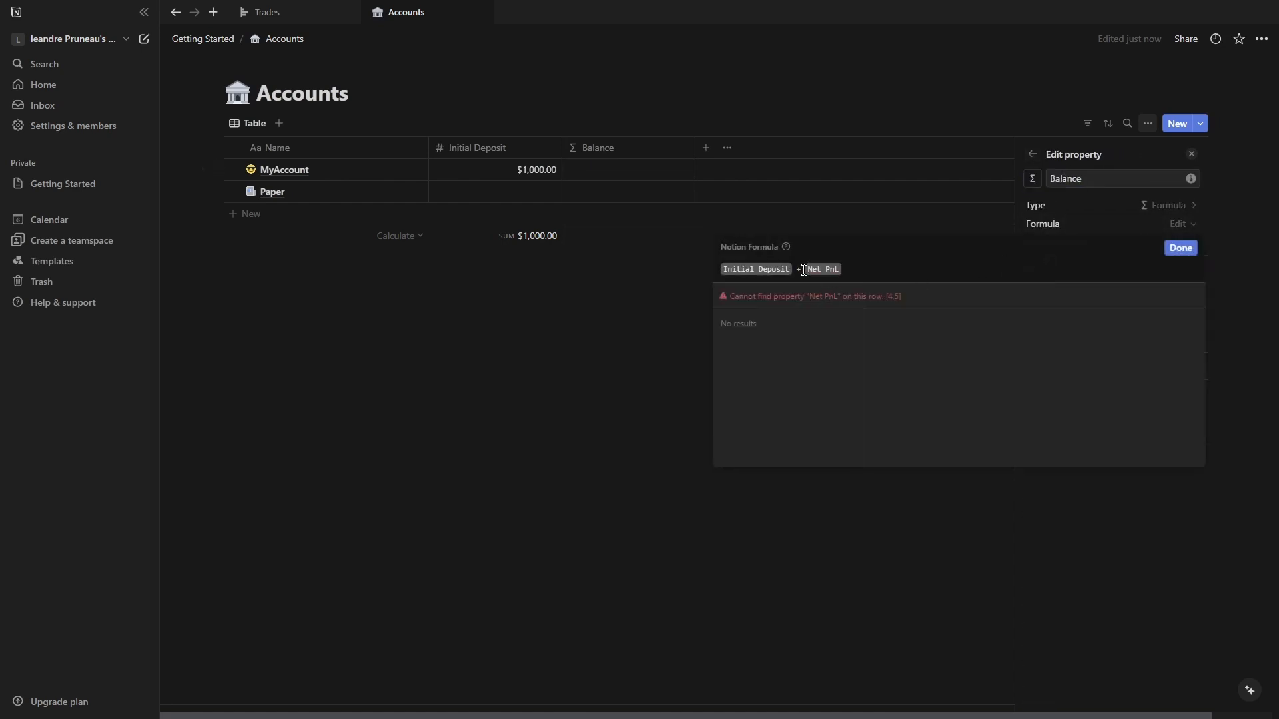
pyautogui.press('BackSpace')
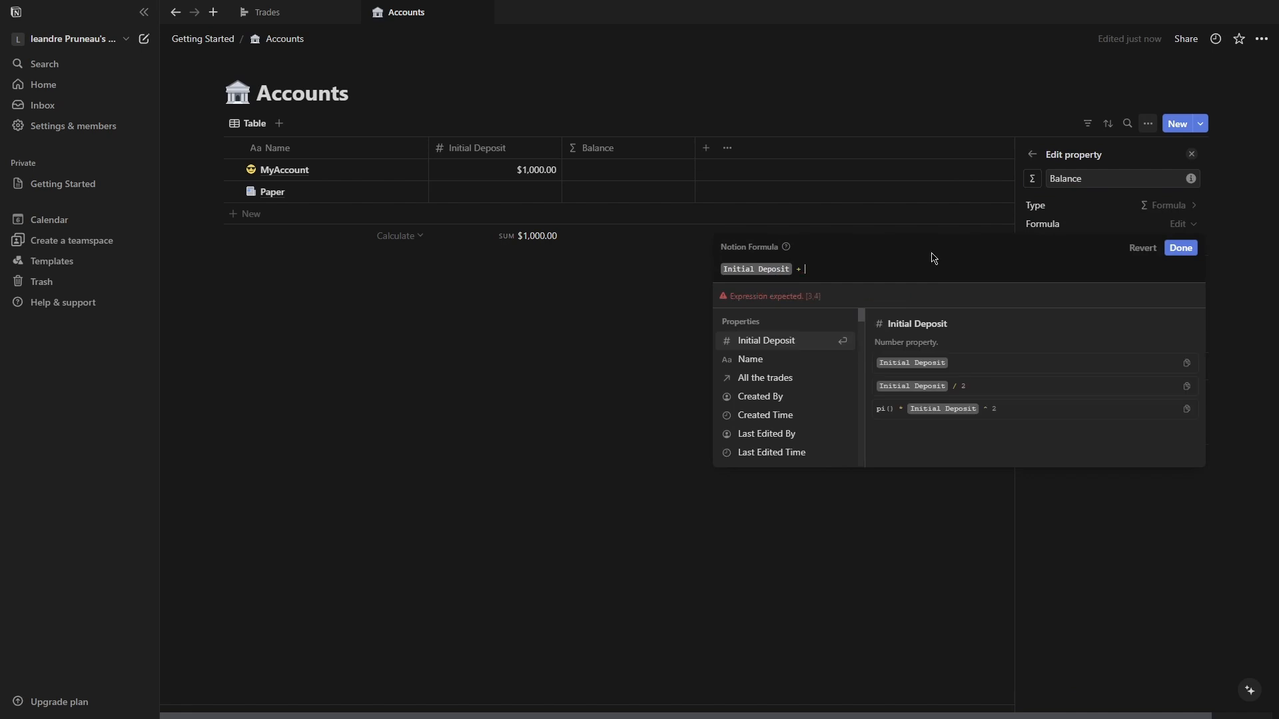
pyautogui.click(1181, 248)
pyautogui.click(724, 172)
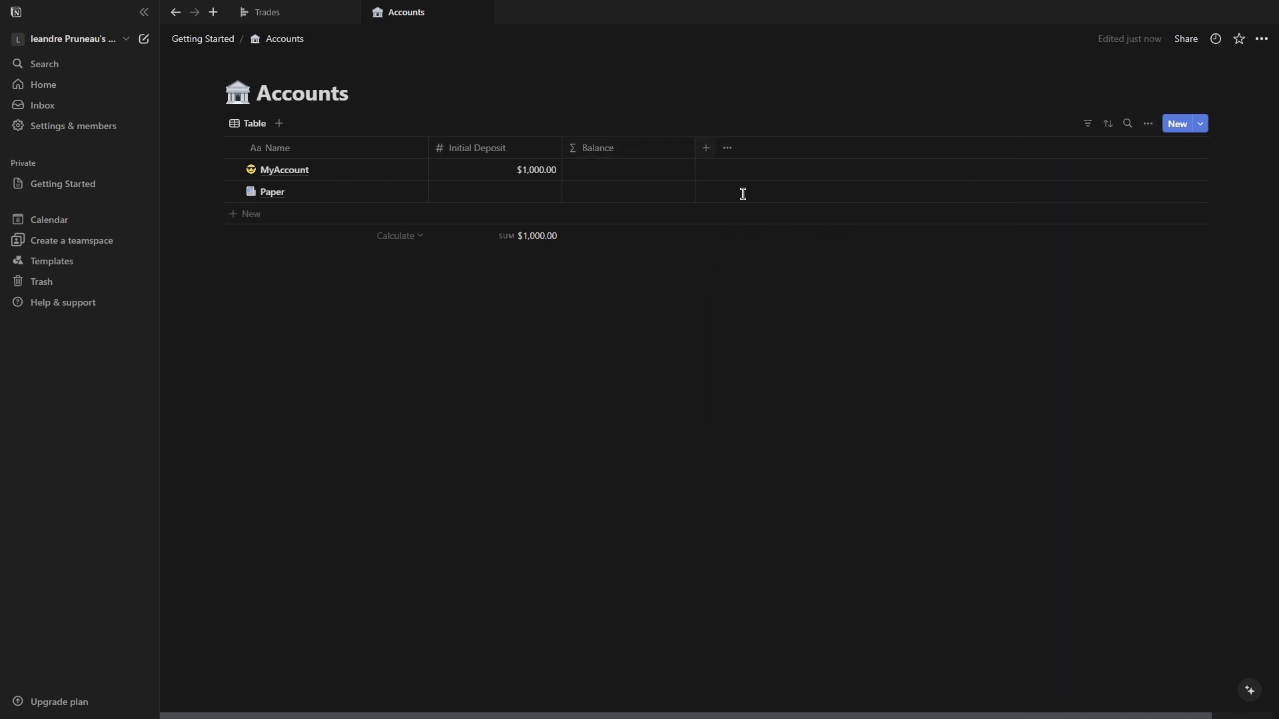
# Add a Number property named Net PnL to Accounts with the banknote icon.
pyautogui.click(708, 149)
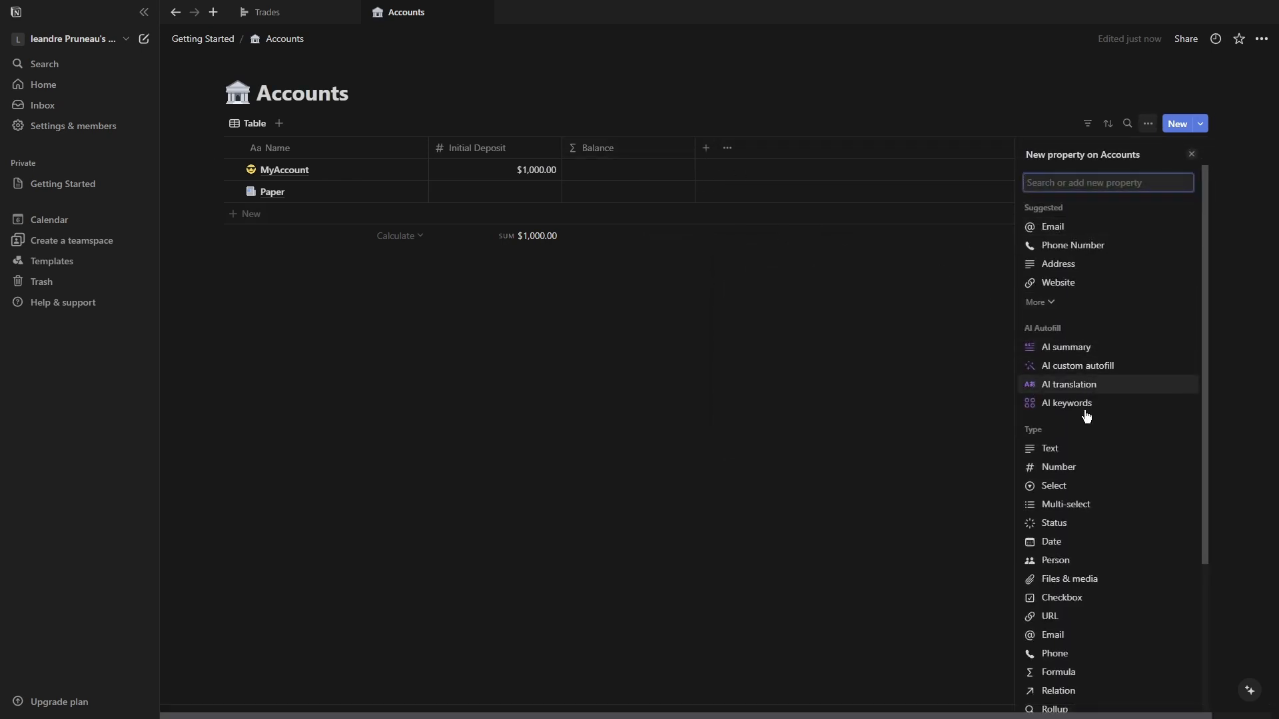
pyautogui.click(1064, 466)
pyautogui.write('Net Pn')
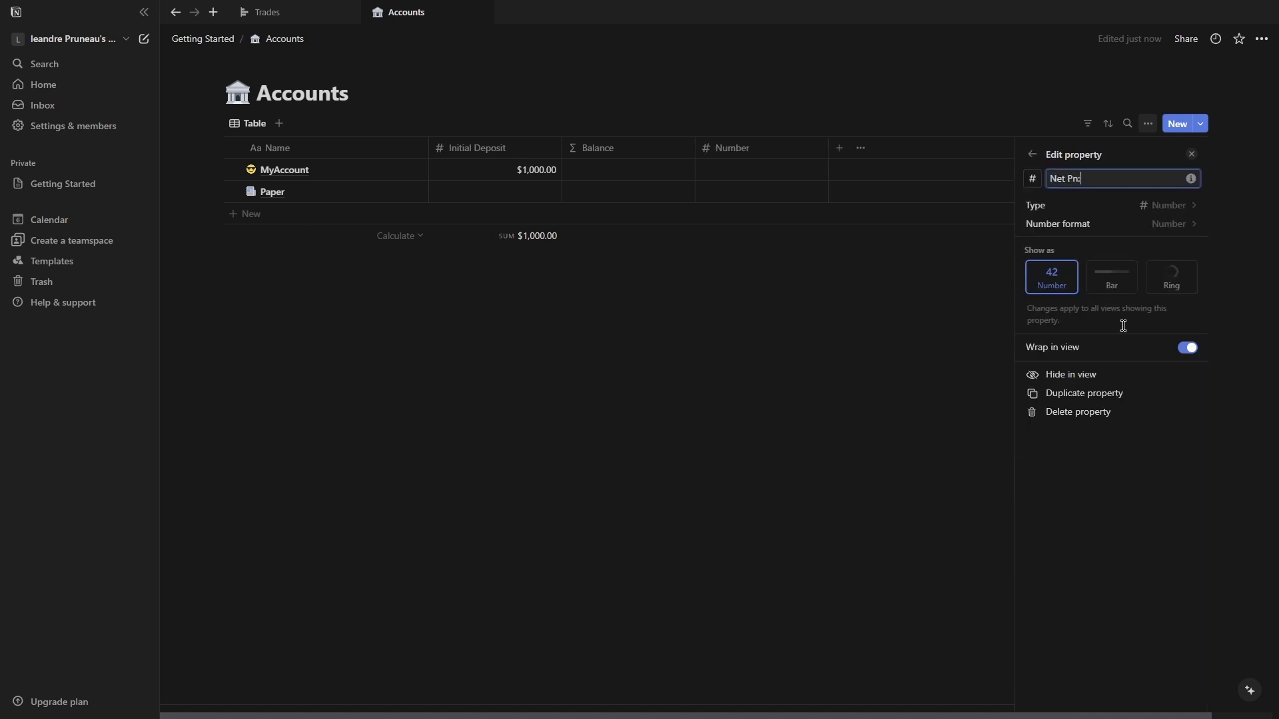
pyautogui.write('L')
pyautogui.click(1031, 179)
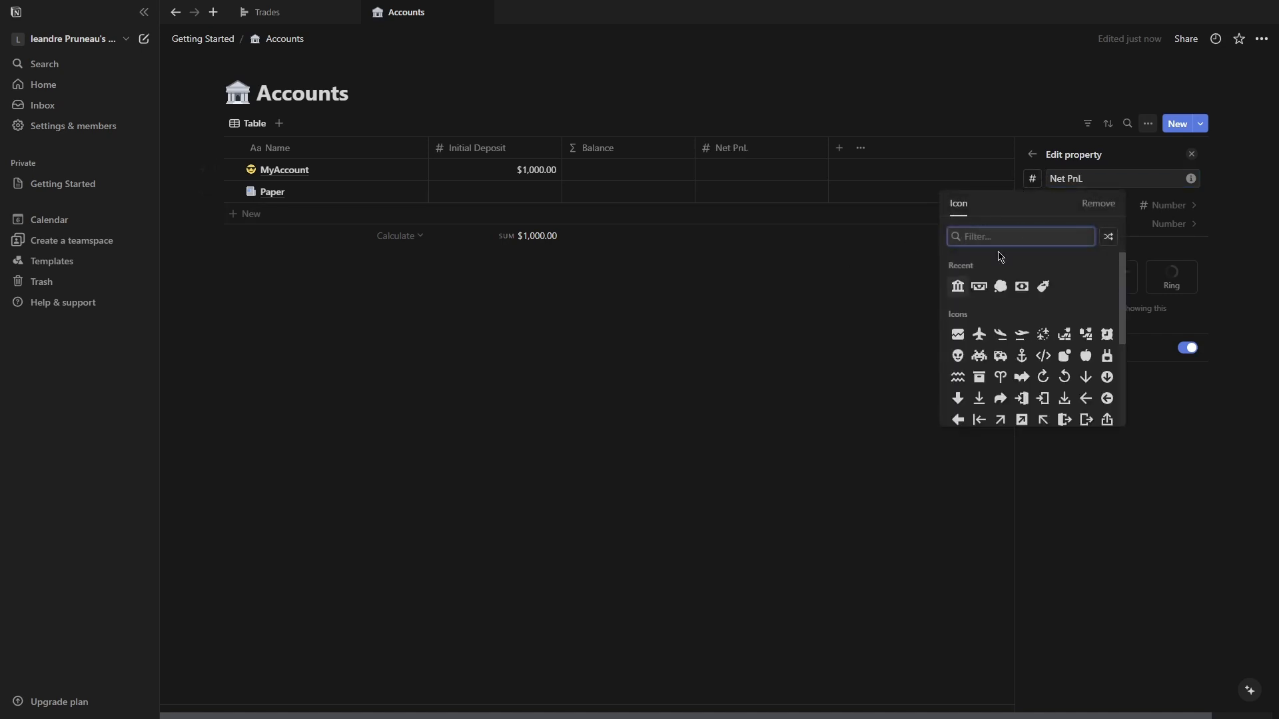
pyautogui.click(978, 287)
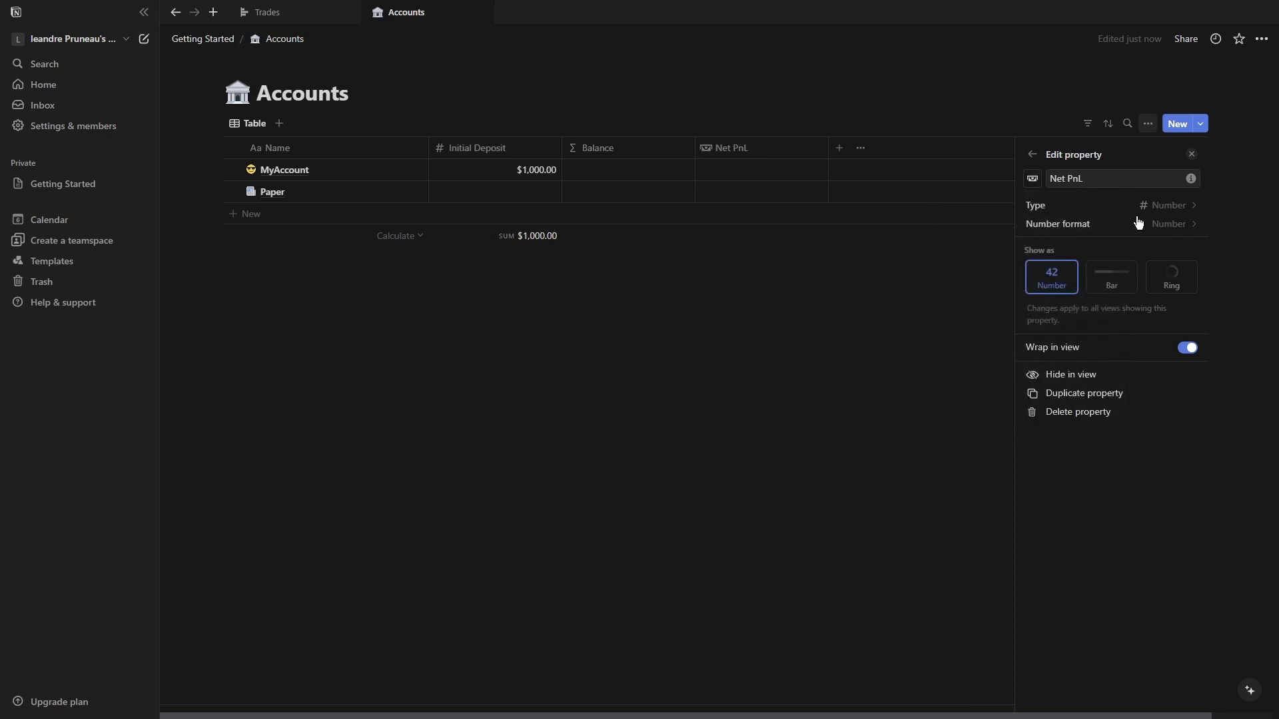
# Change Net PnL into a Rollup of the trades' Net PnL property through the All the trades relation.
pyautogui.click(1159, 226)
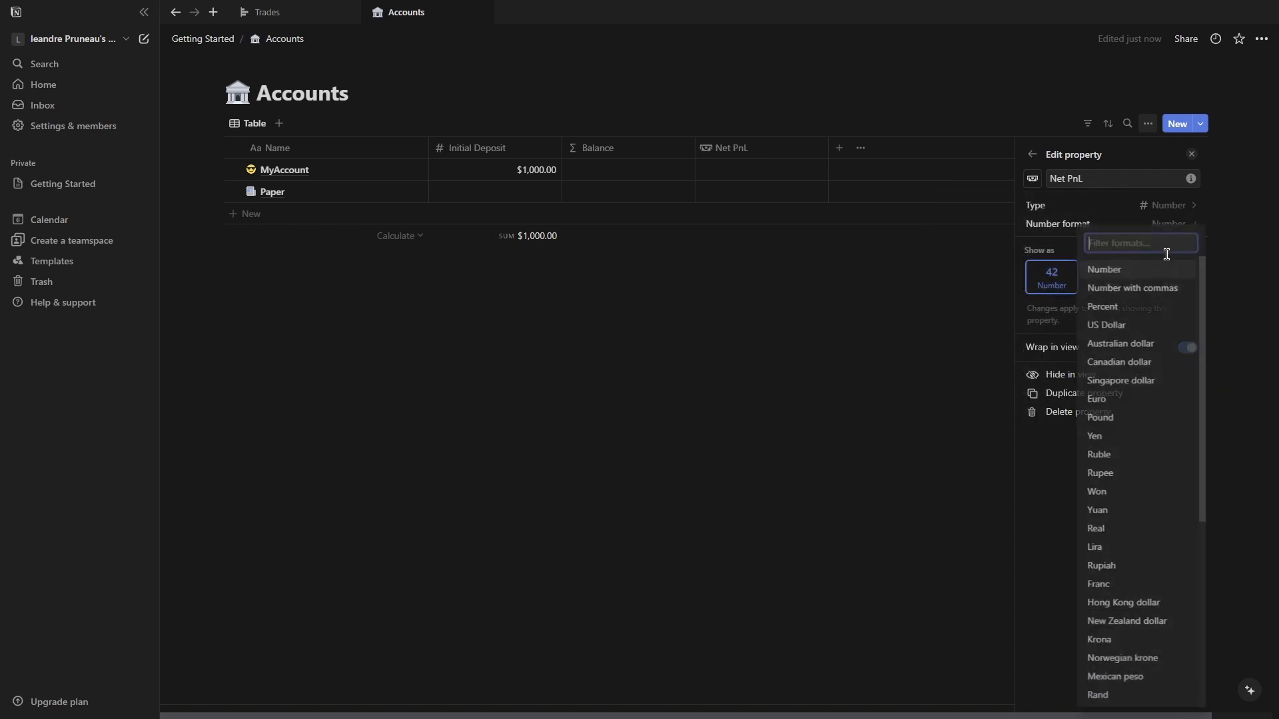
pyautogui.click(1161, 203)
pyautogui.click(1165, 205)
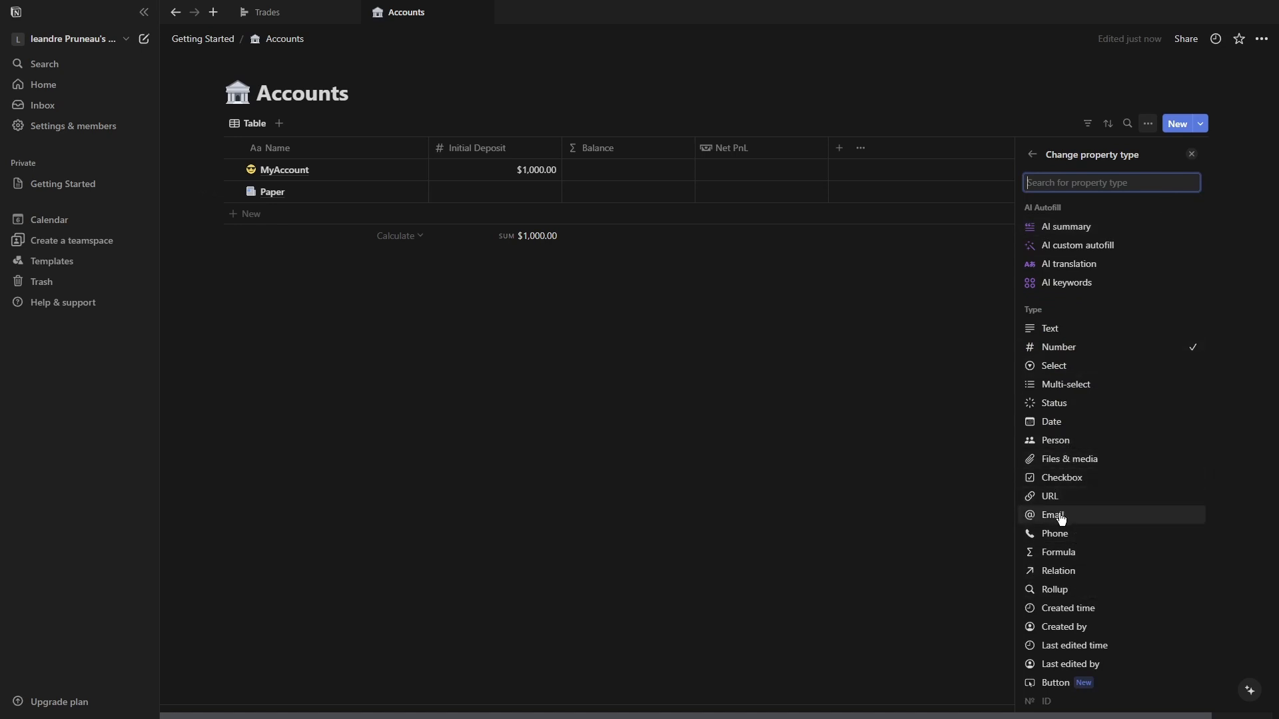
pyautogui.click(1061, 590)
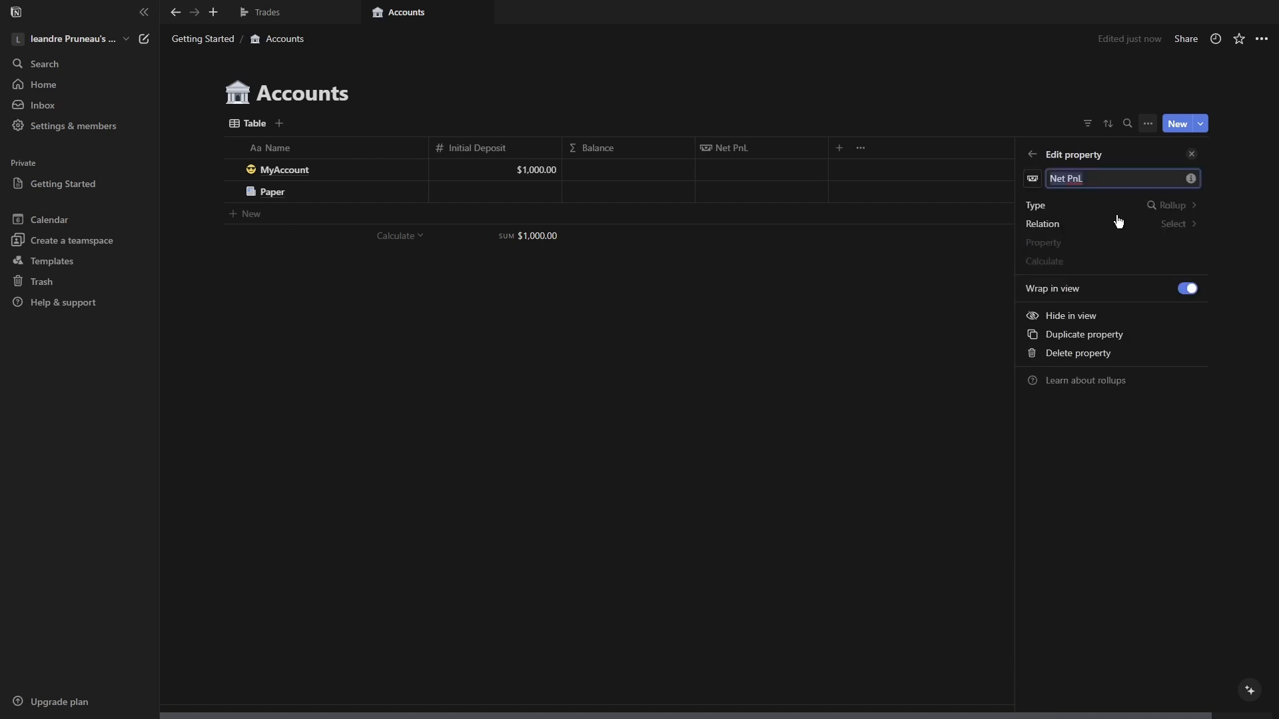
pyautogui.click(1172, 225)
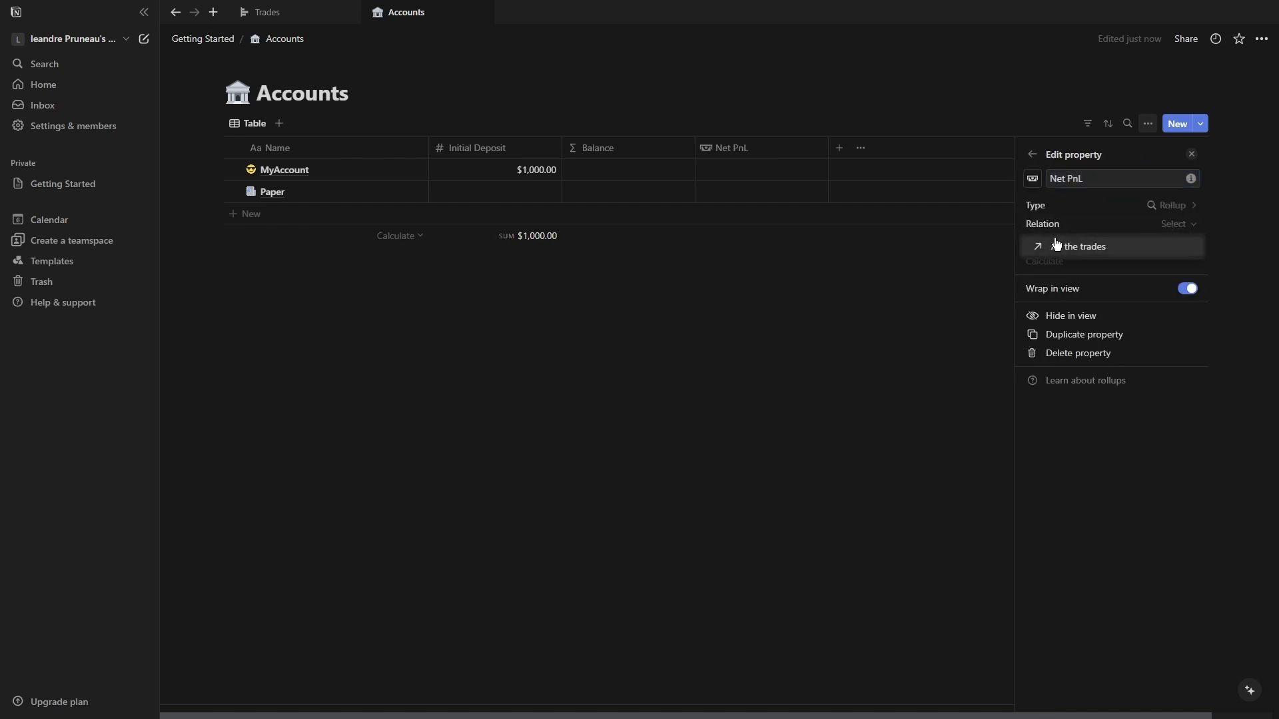
pyautogui.click(1081, 248)
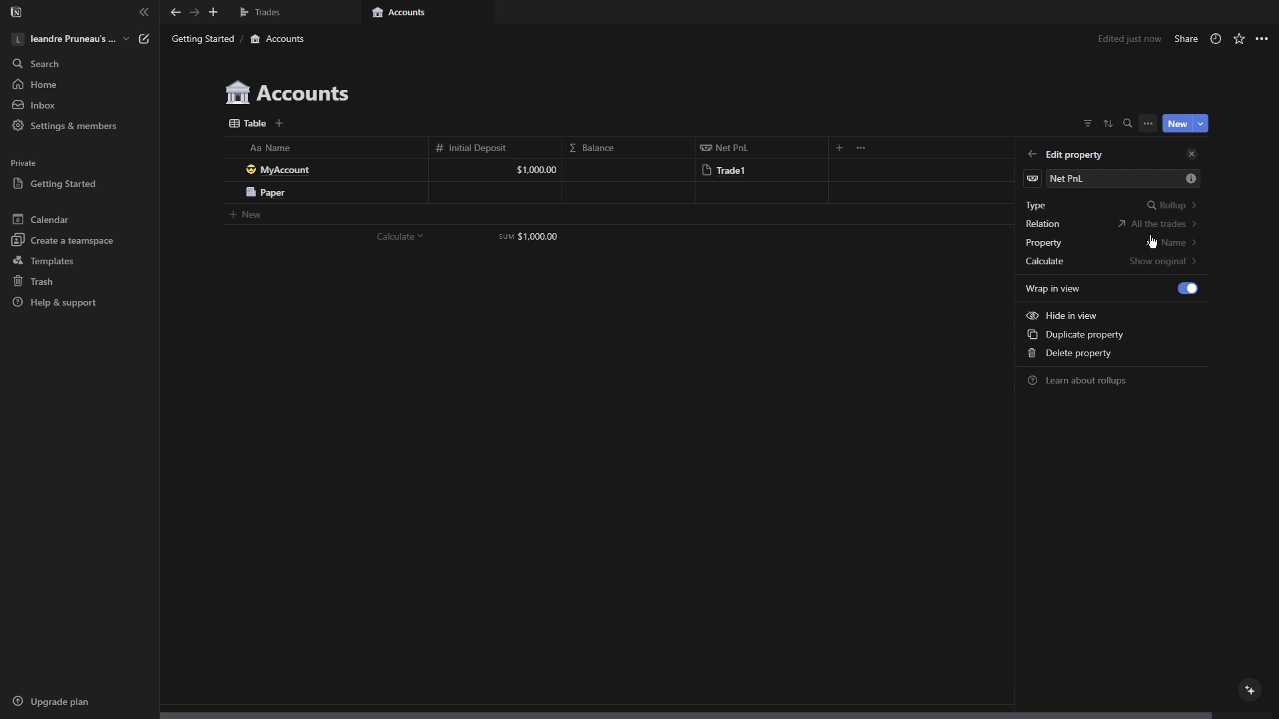
pyautogui.click(1184, 244)
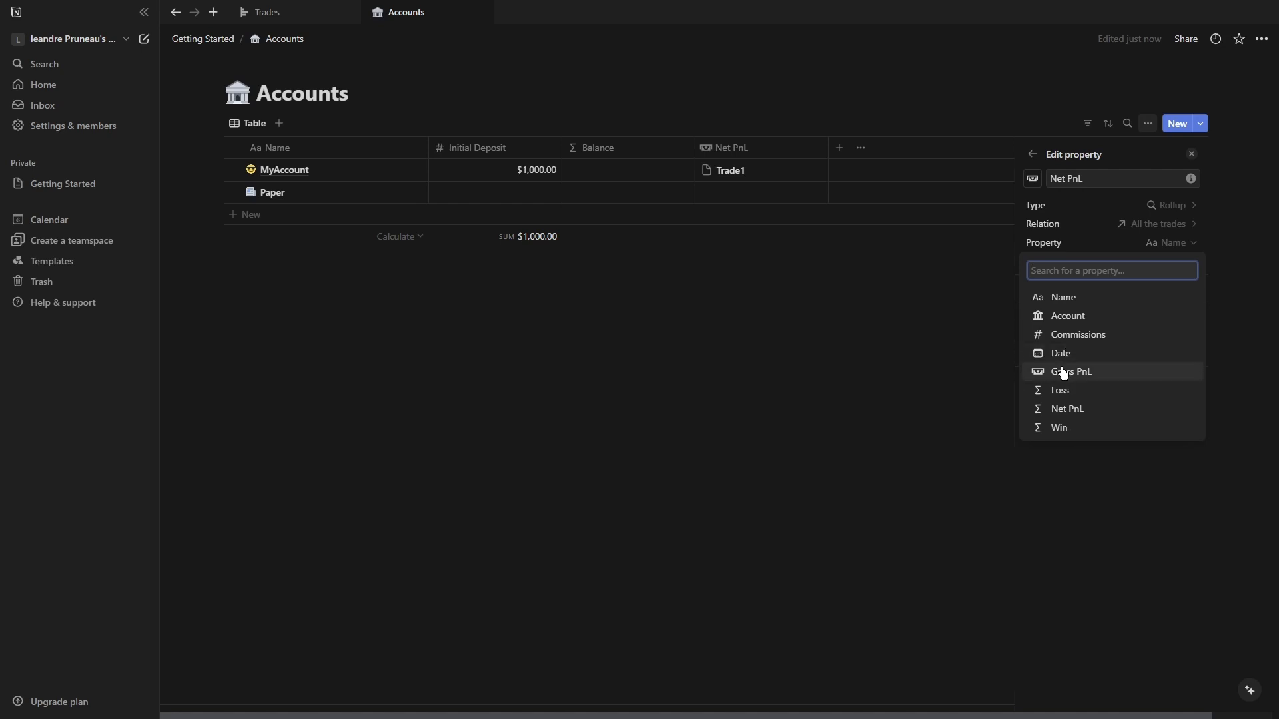
pyautogui.click(1066, 409)
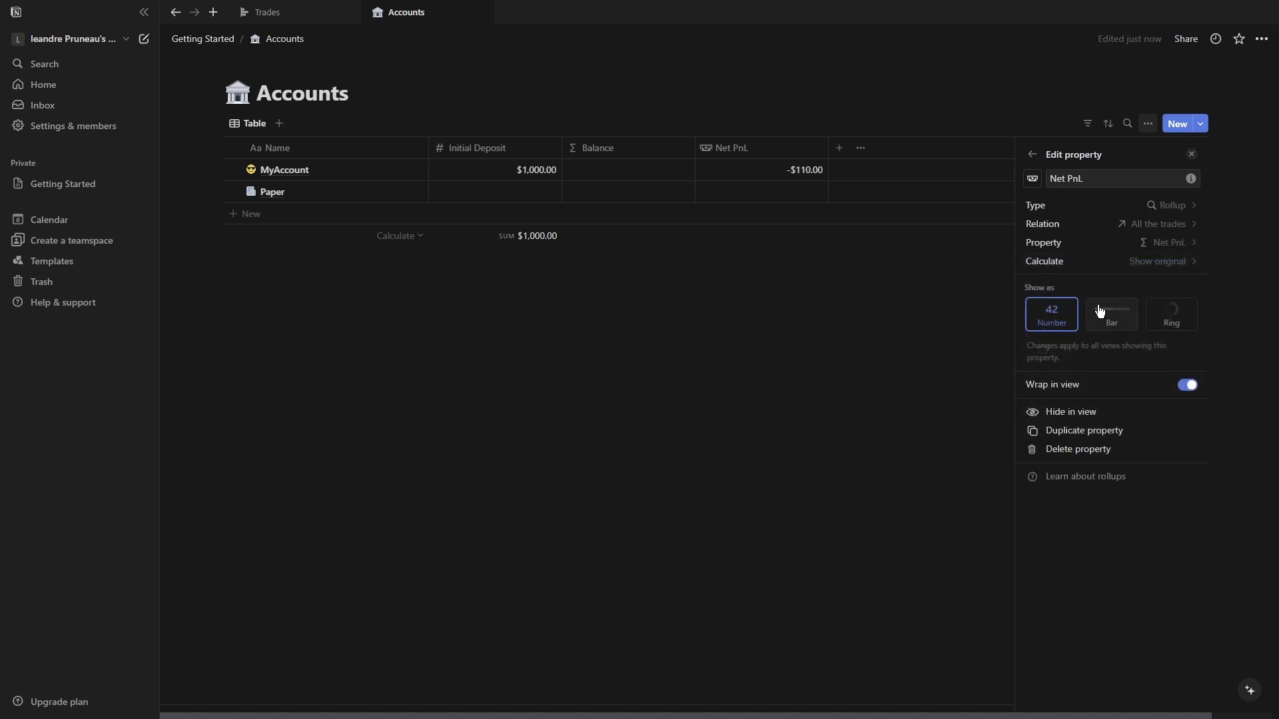
# Set the Net PnL rollup's calculation to Sum.
pyautogui.click(1166, 265)
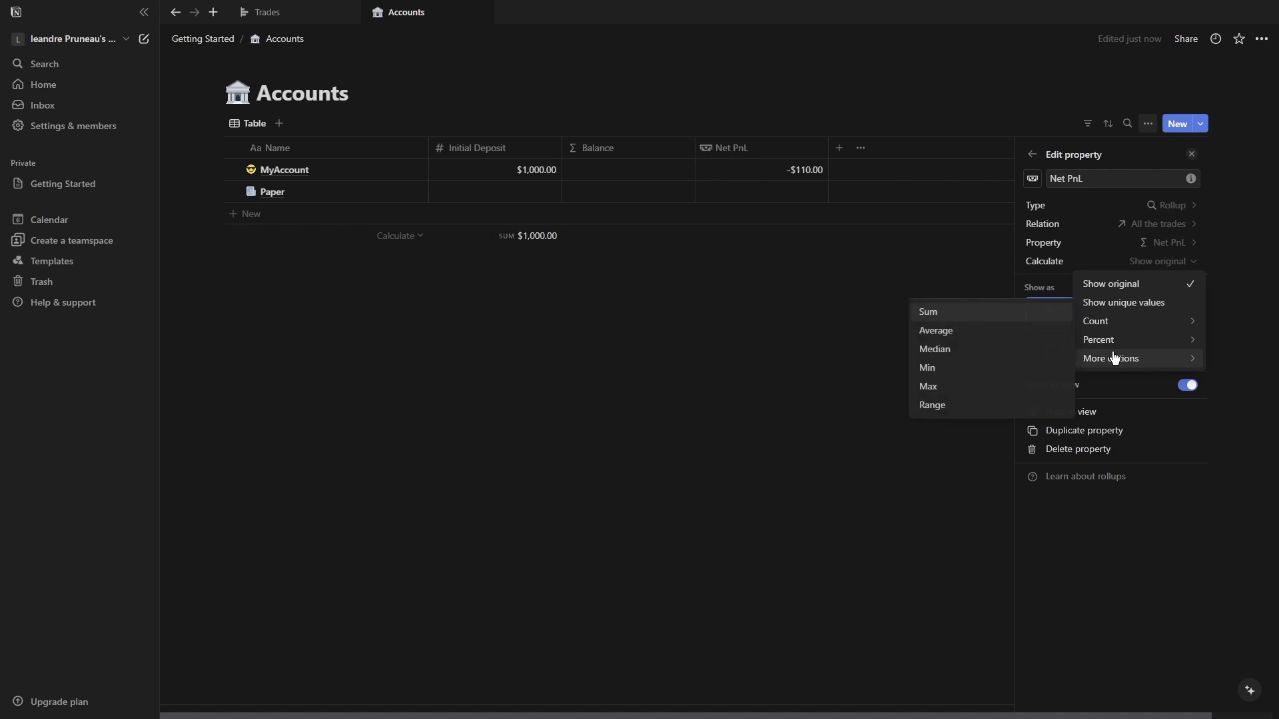
pyautogui.moveTo(1111, 360)
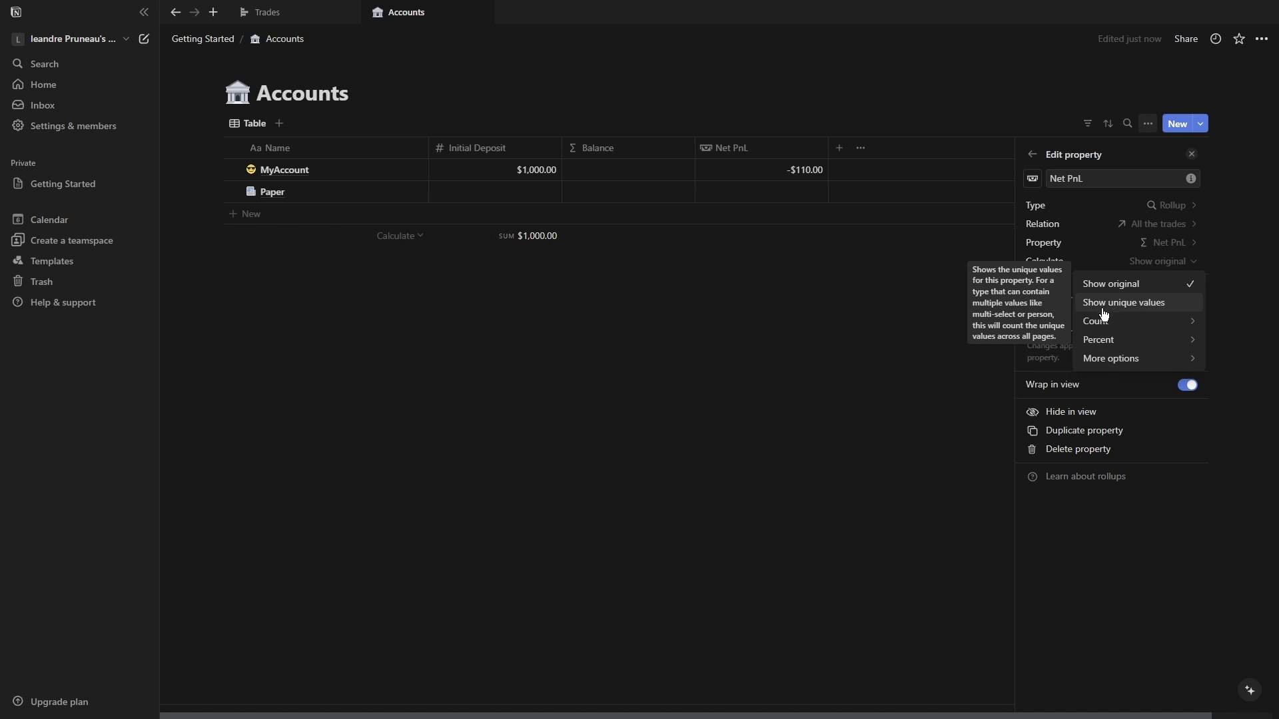
pyautogui.moveTo(1093, 322)
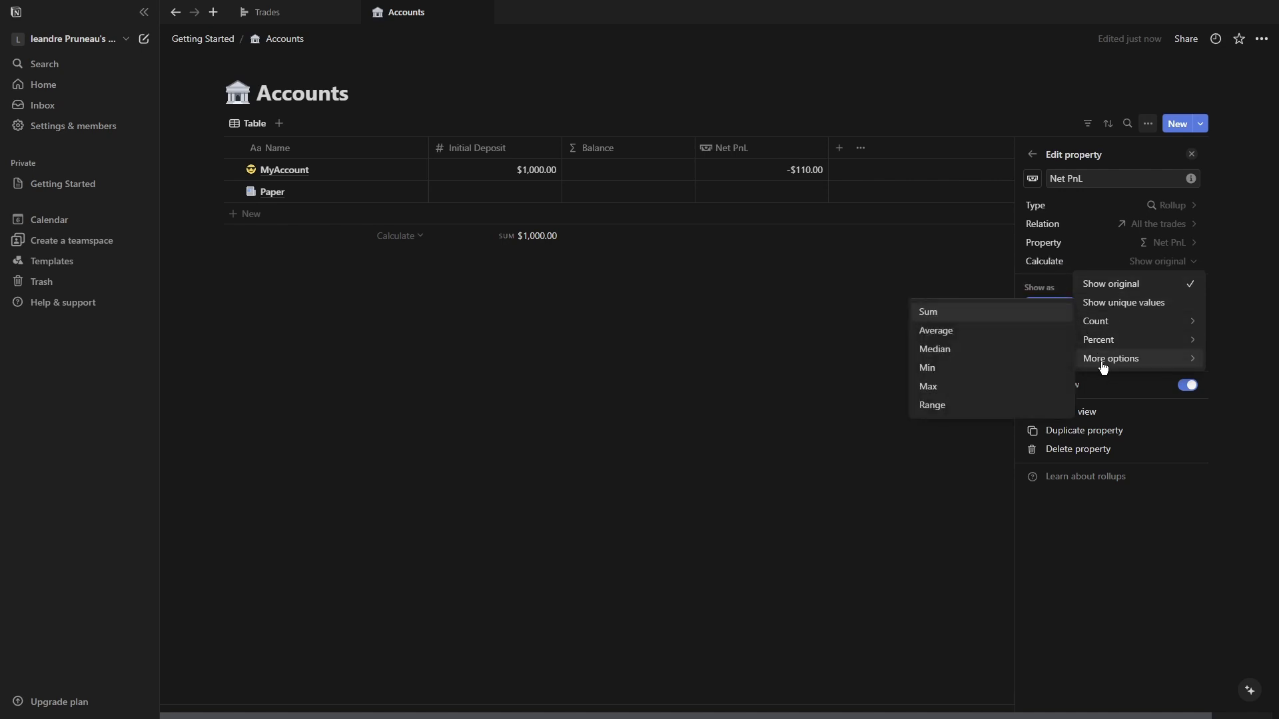
pyautogui.click(925, 313)
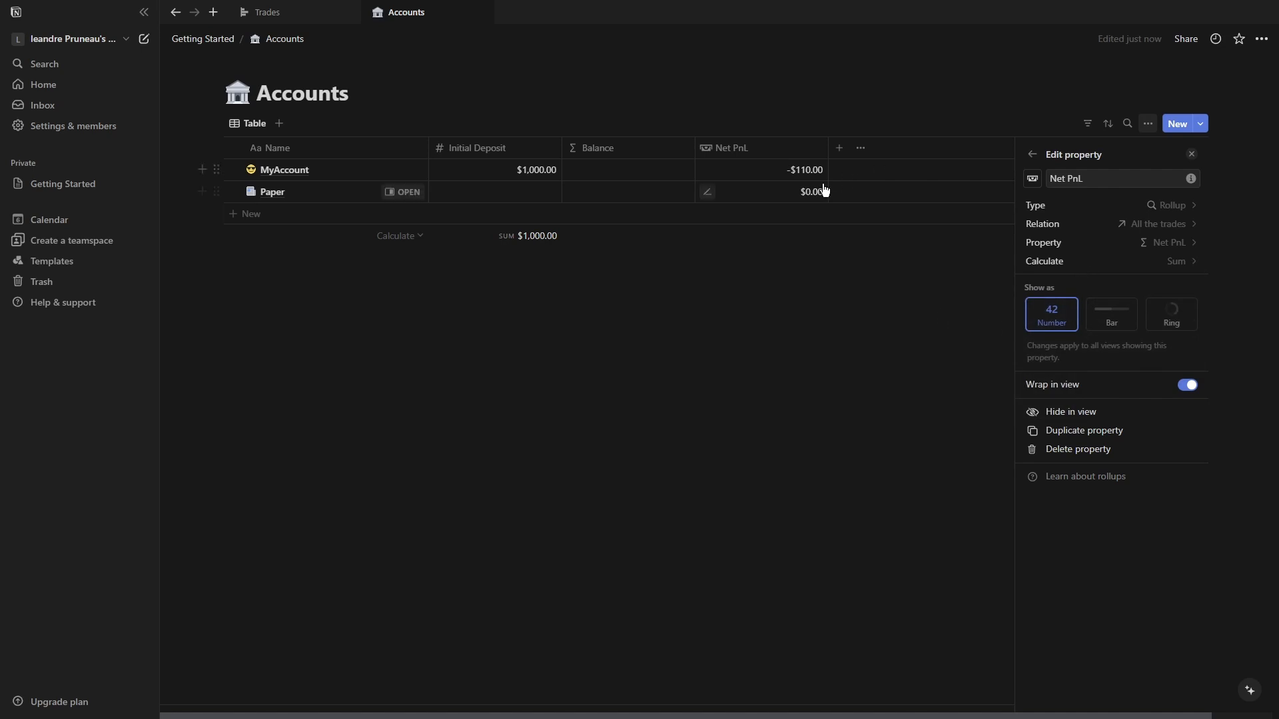
pyautogui.click(807, 173)
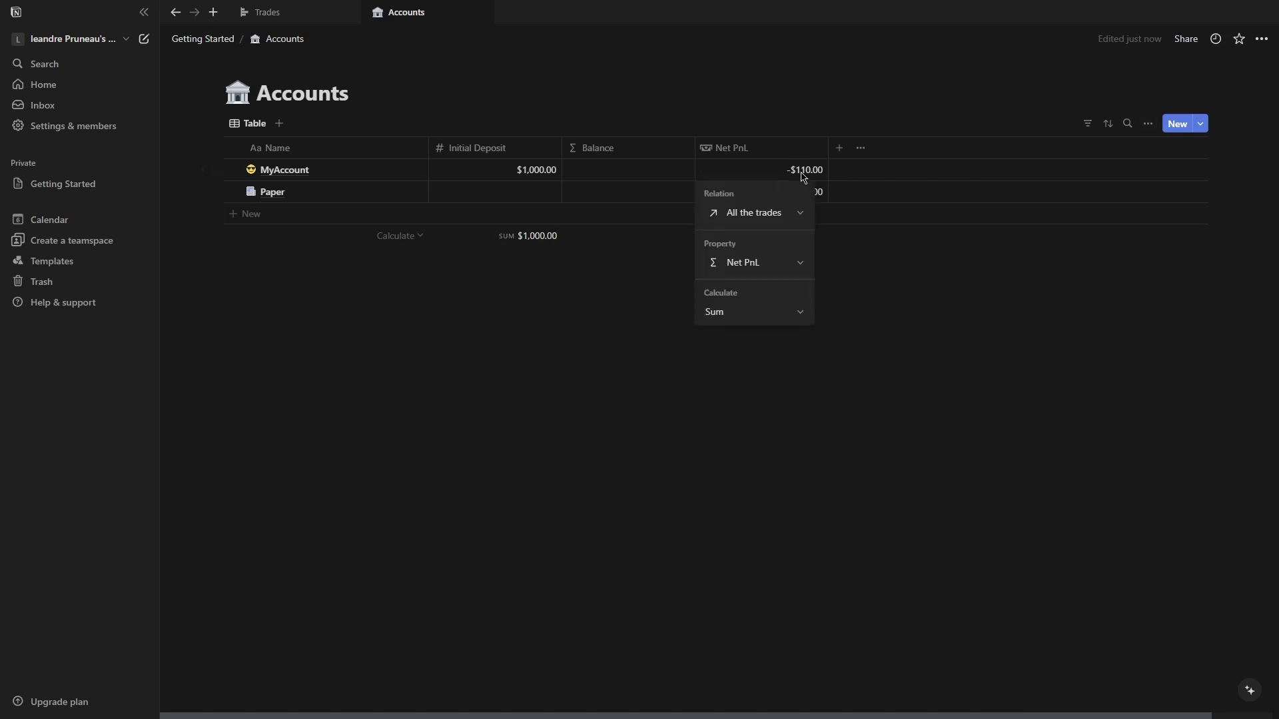
pyautogui.press('Escape')
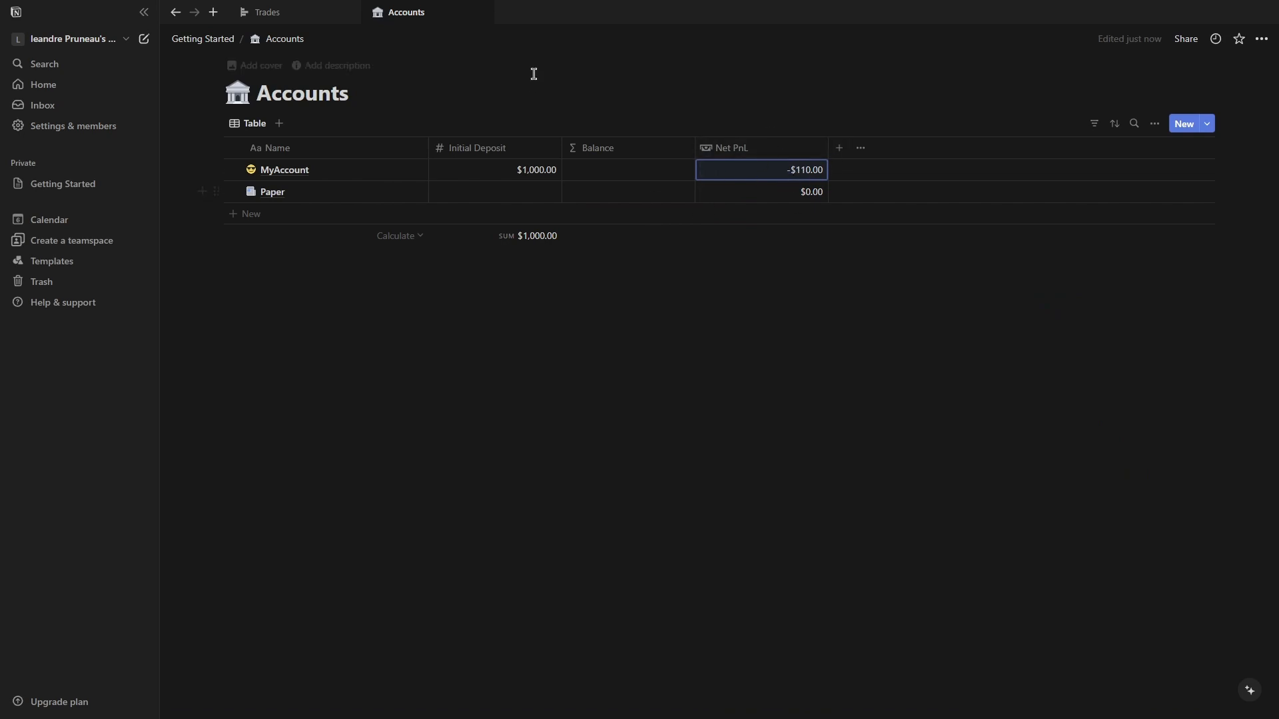
# Create a new trade from the Trades calendar and link it to the MyAccount account.
pyautogui.click(223, 40)
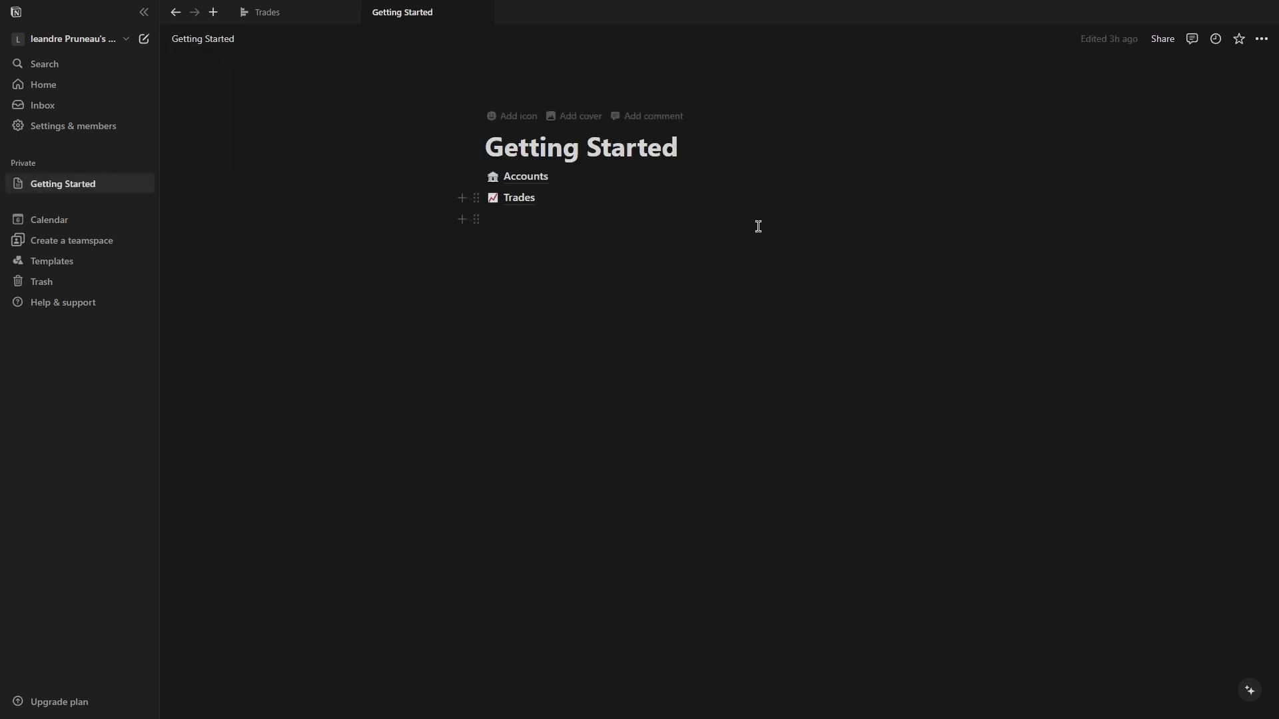
pyautogui.click(517, 199)
pyautogui.click(797, 277)
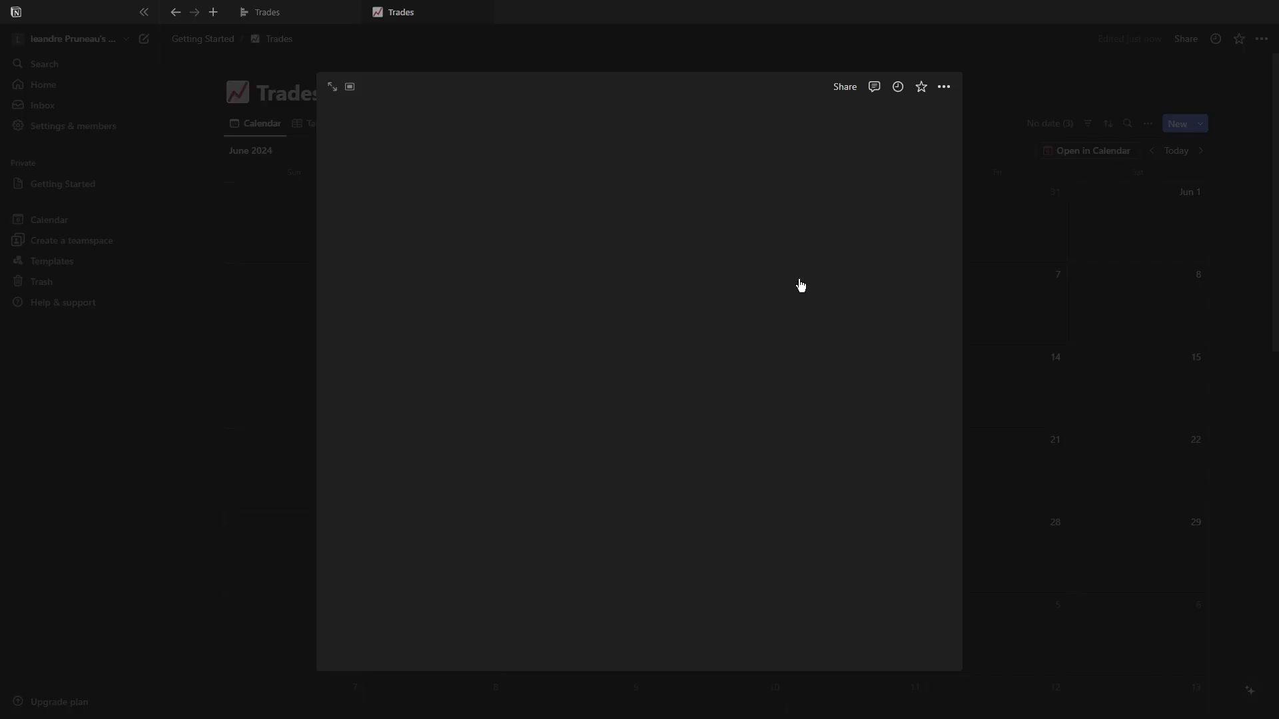
pyautogui.click(521, 200)
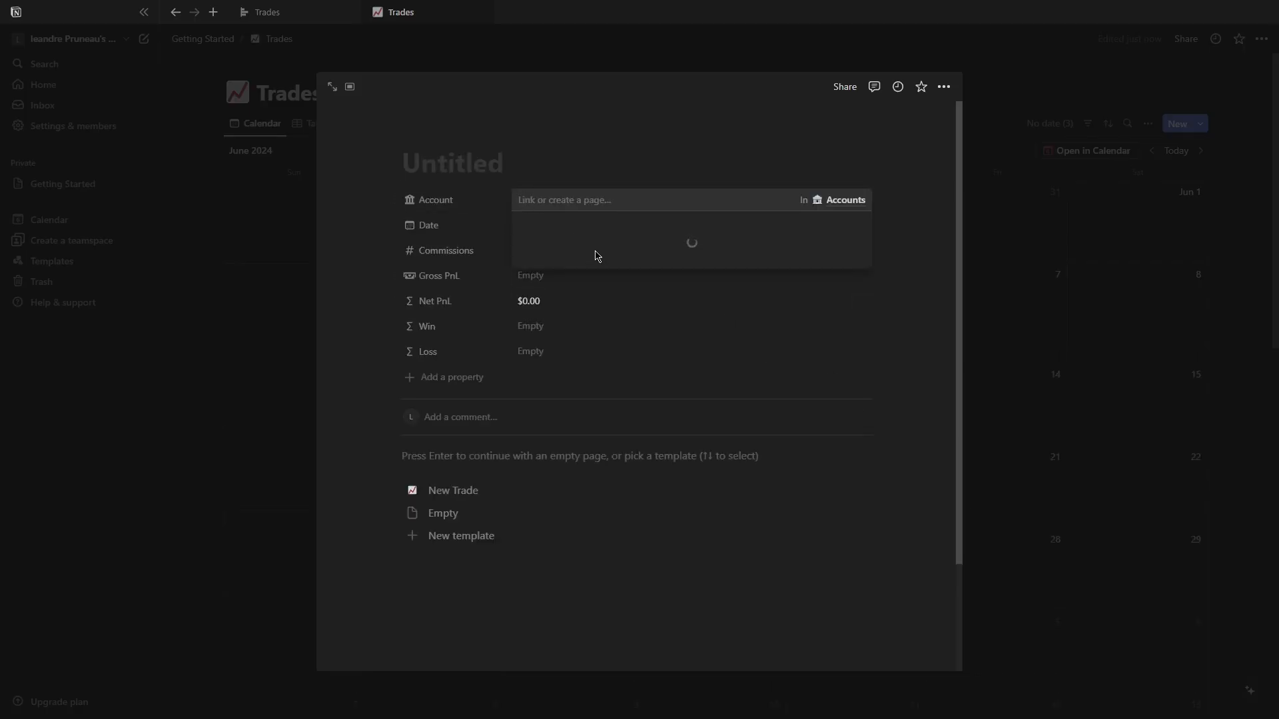
pyautogui.click(516, 277)
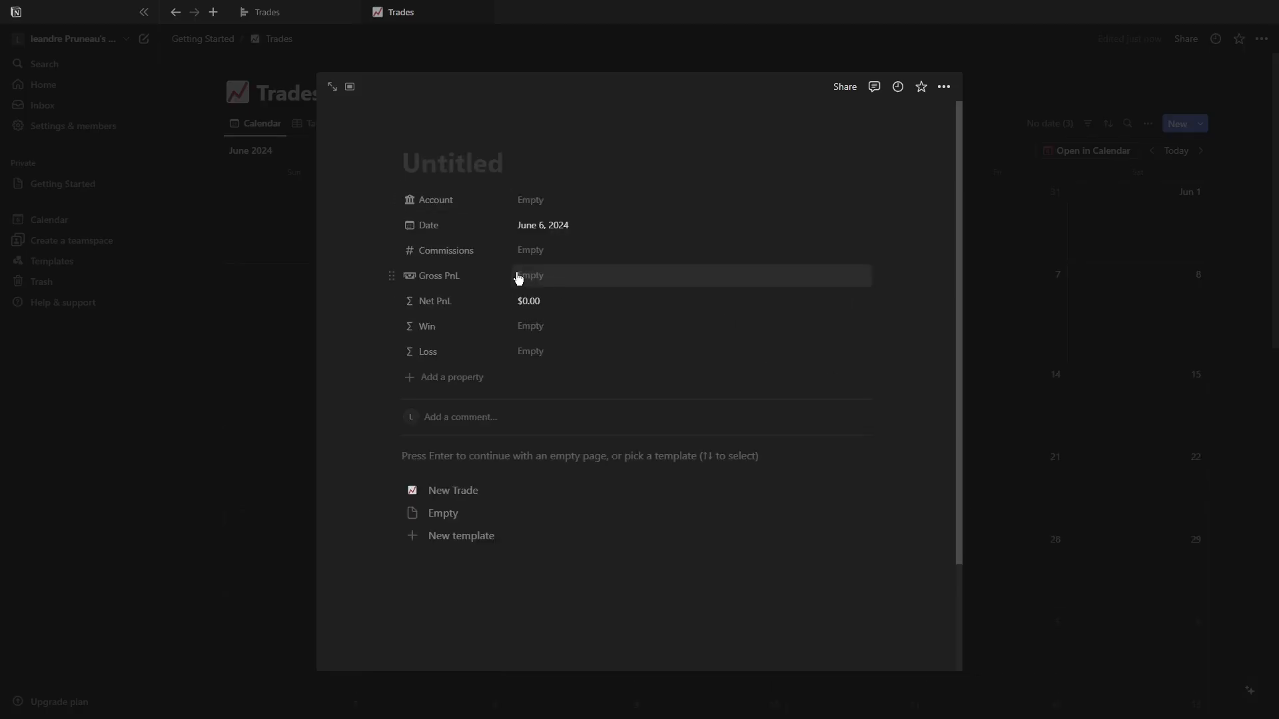
pyautogui.click(534, 199)
pyautogui.click(577, 248)
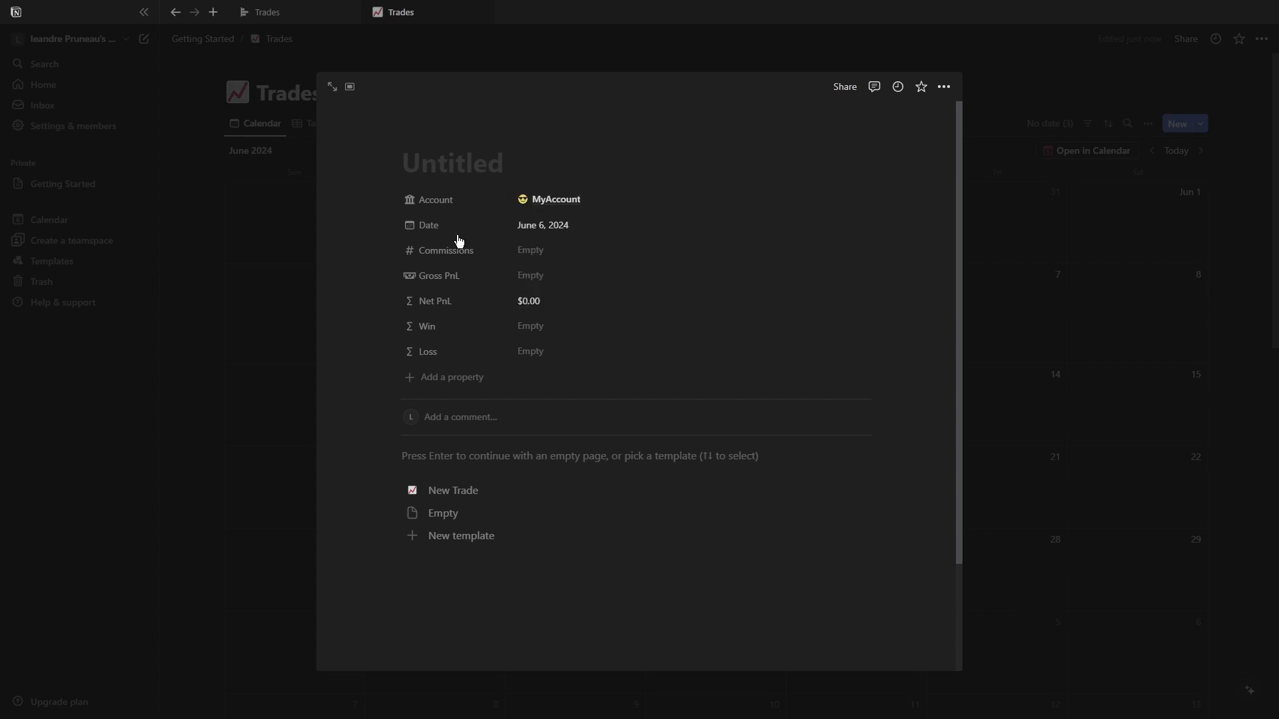
# Set the trade's Commissions to $10 and Gross PnL to $500.
pyautogui.click(548, 253)
pyautogui.click(614, 286)
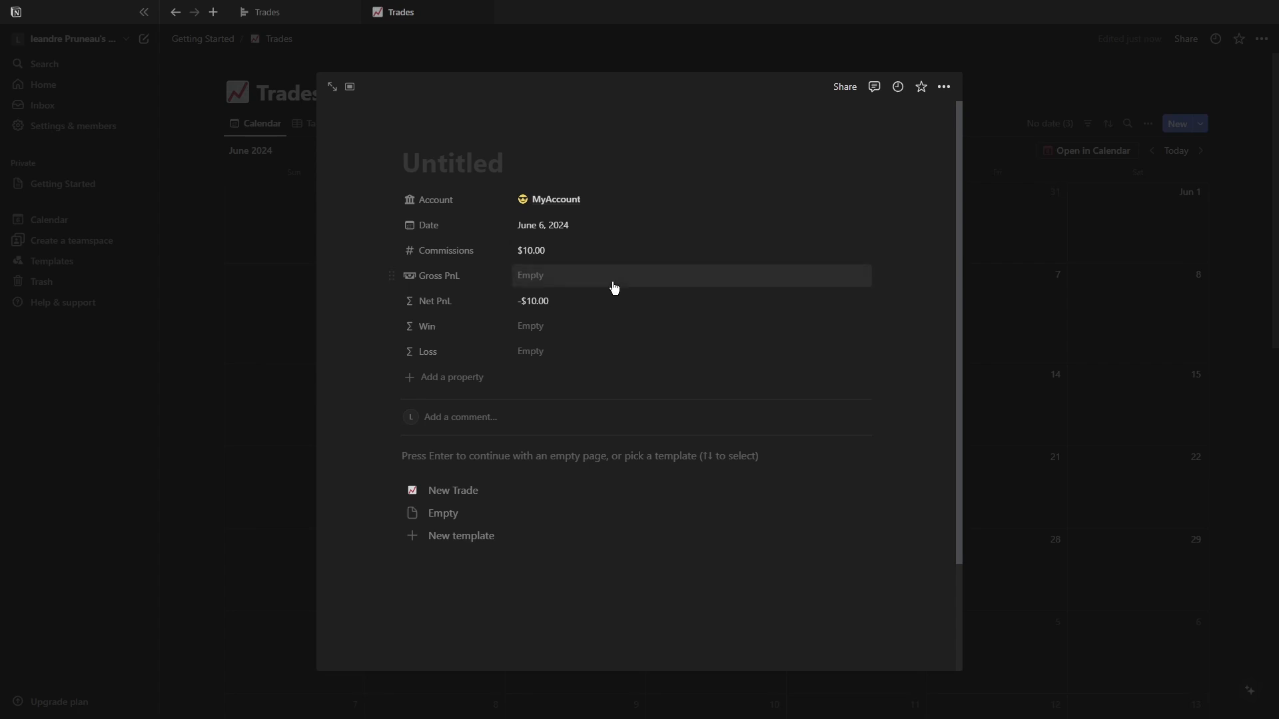
pyautogui.write('500.00')
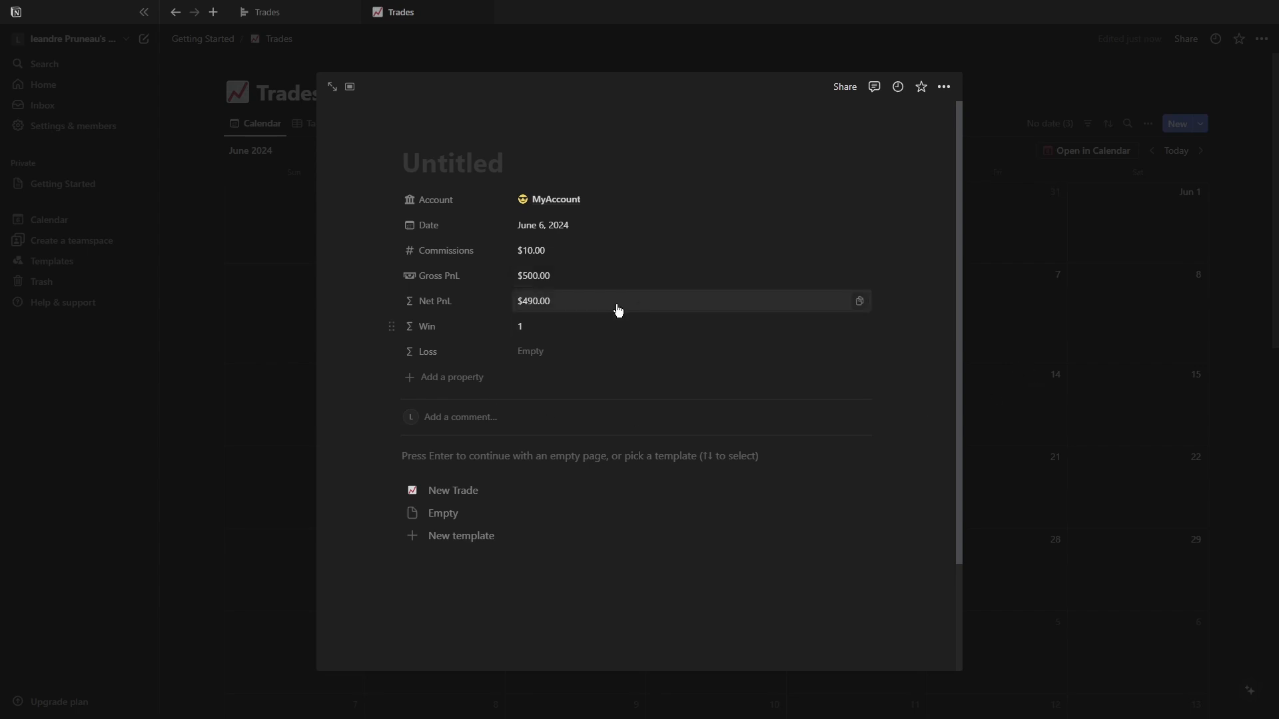
# Open the linked MyAccount page to inspect its Balance and Net PnL values.
pyautogui.click(551, 200)
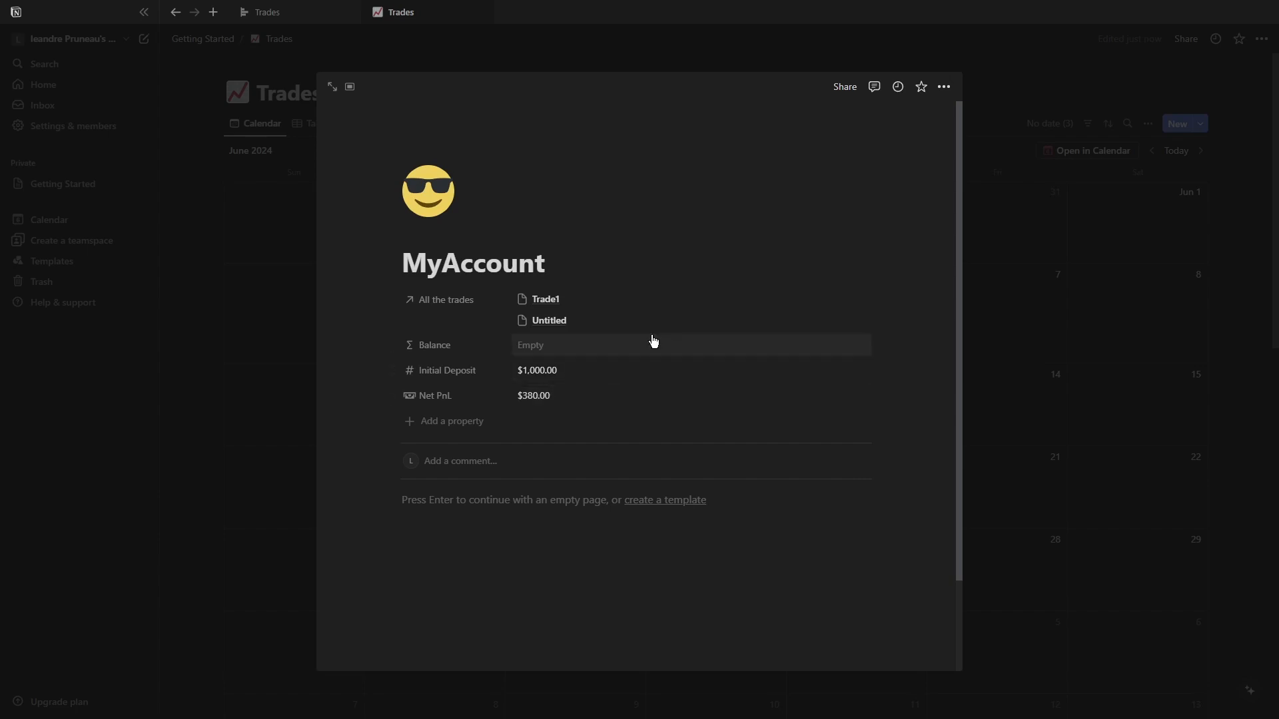
pyautogui.click(536, 345)
pyautogui.click(999, 258)
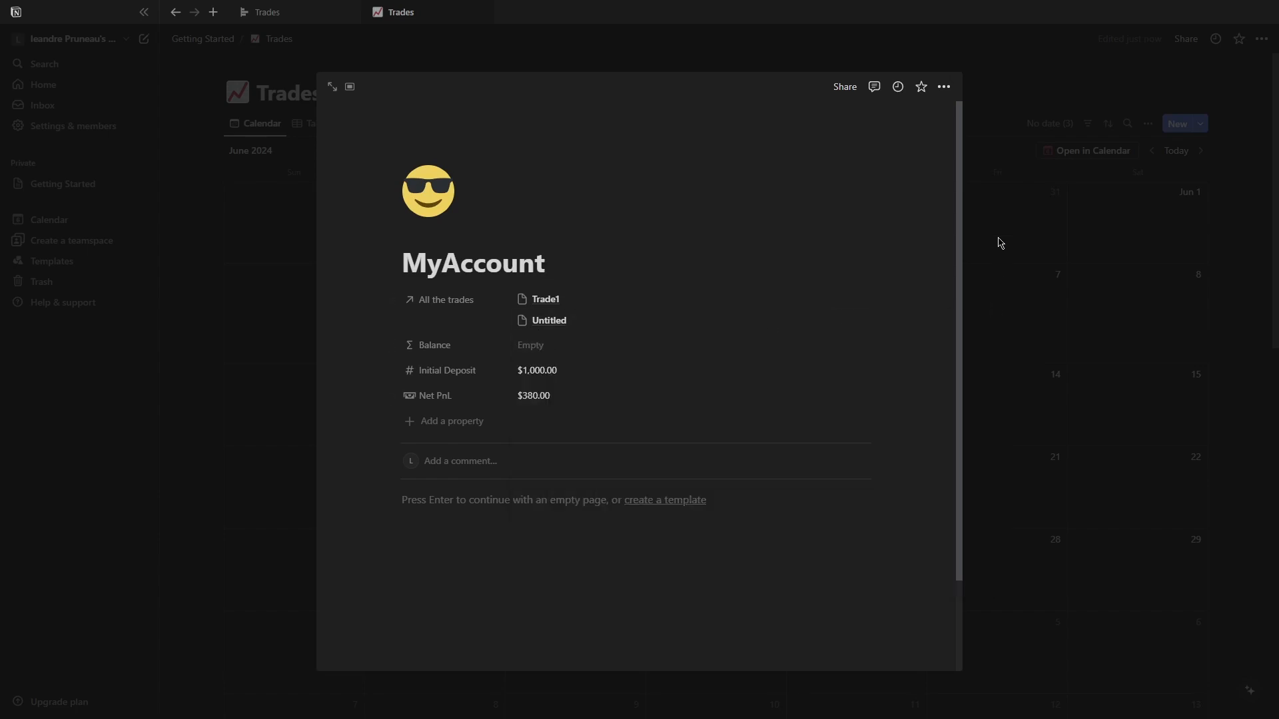
pyautogui.click(1111, 206)
# In the Accounts database, edit the Balance formula to Initial Deposit + Net PnL.
pyautogui.click(230, 39)
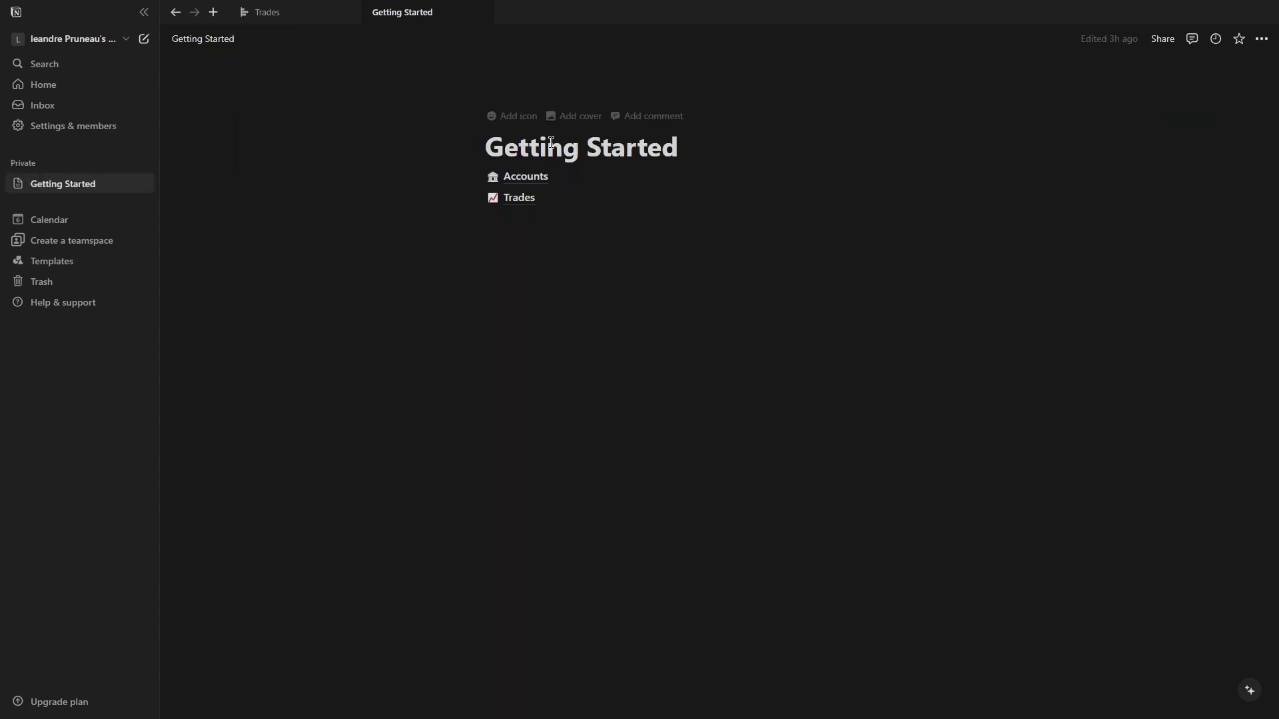
pyautogui.click(526, 177)
pyautogui.click(1147, 124)
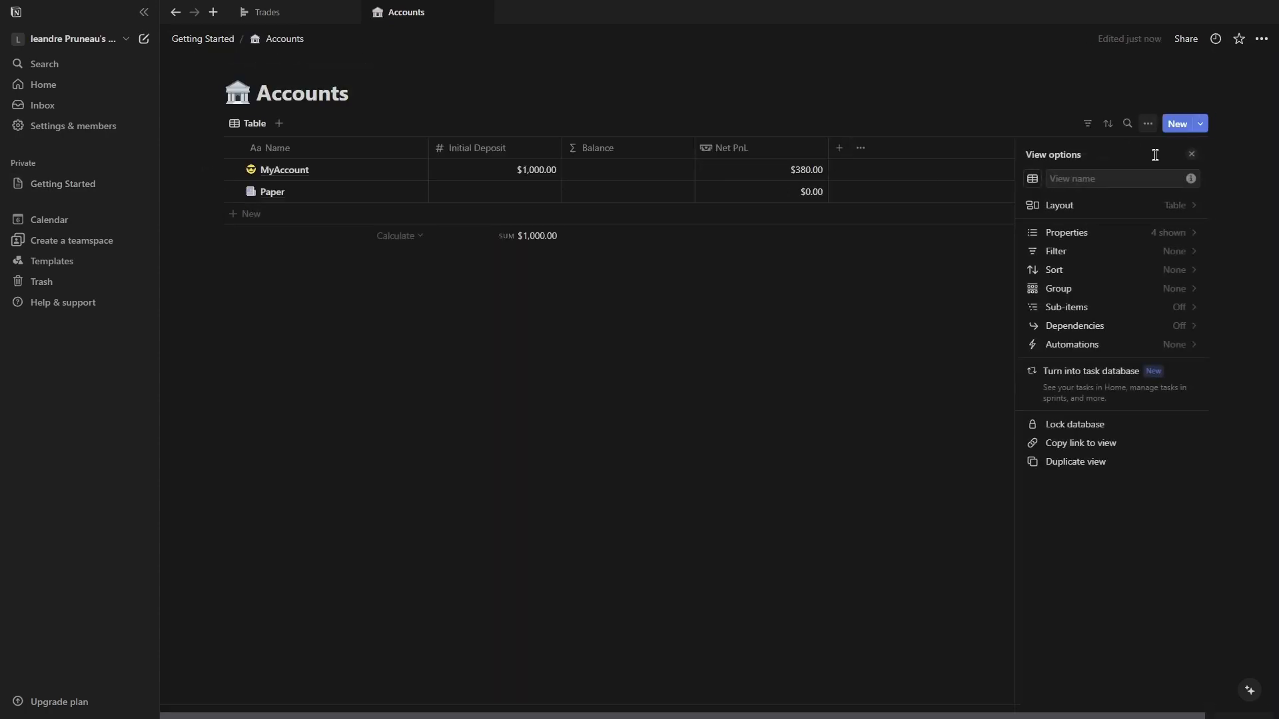
pyautogui.click(1108, 230)
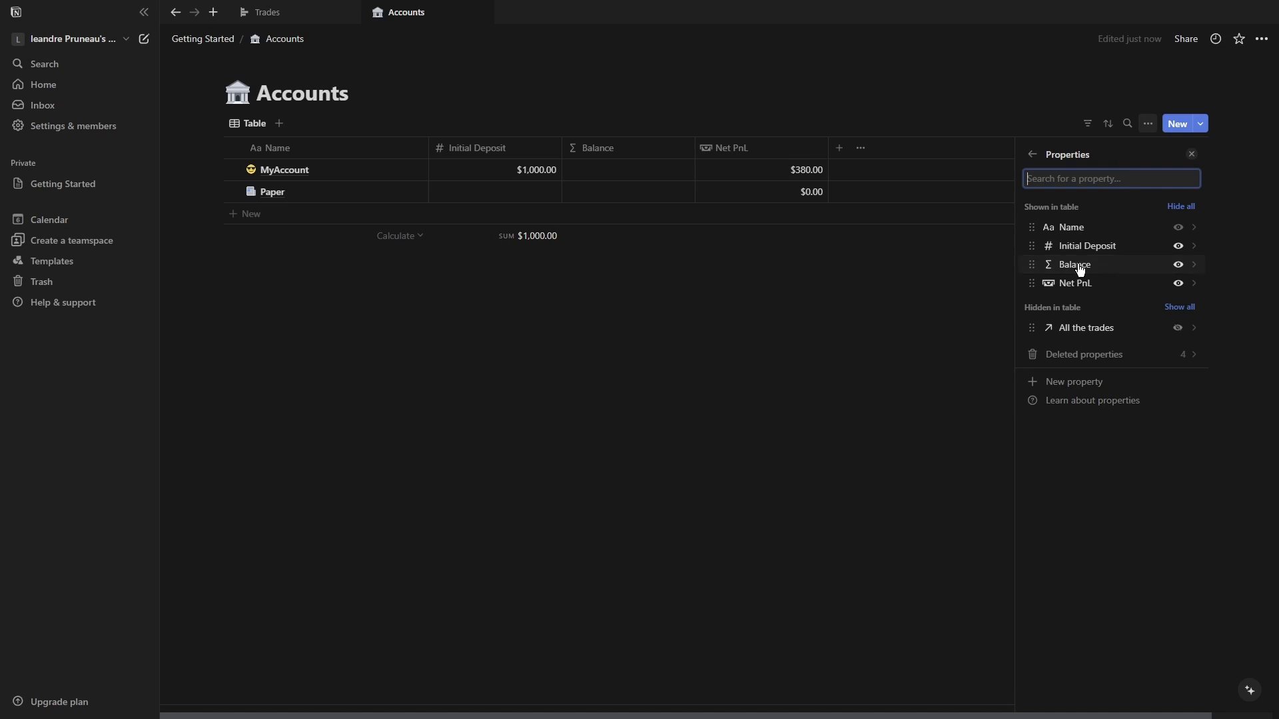
pyautogui.click(1080, 266)
pyautogui.click(1180, 225)
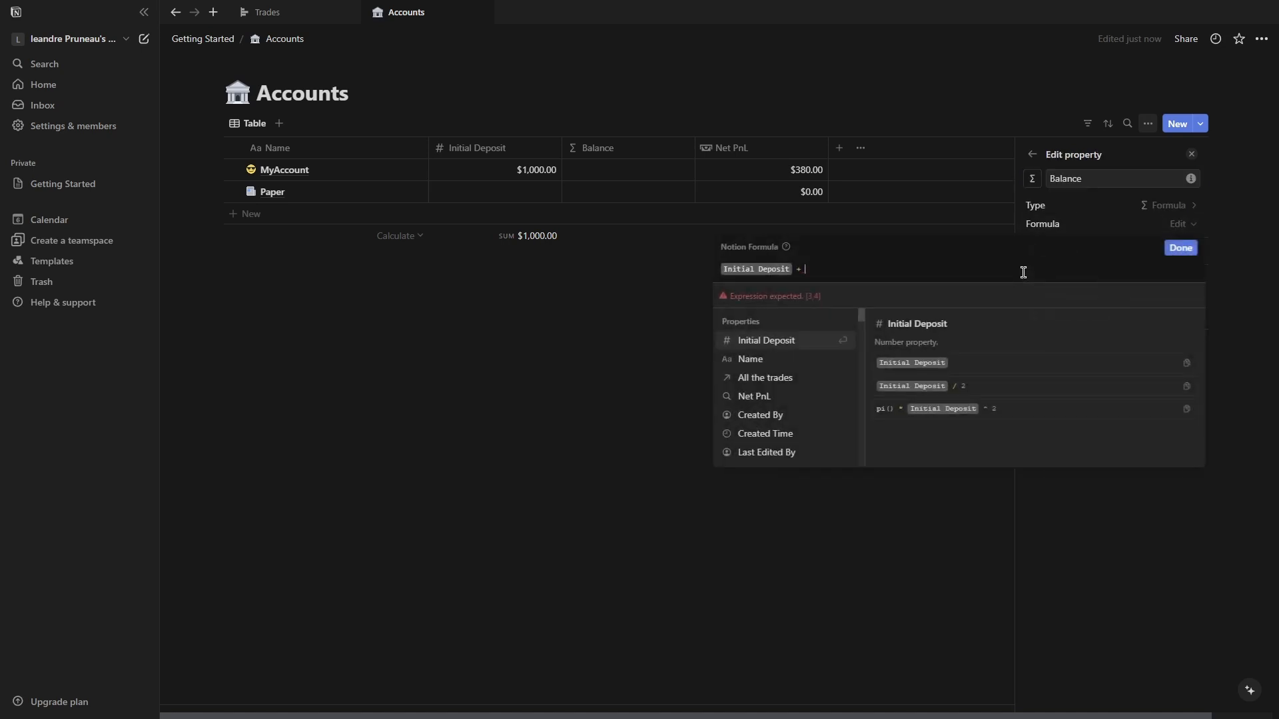
pyautogui.write('net')
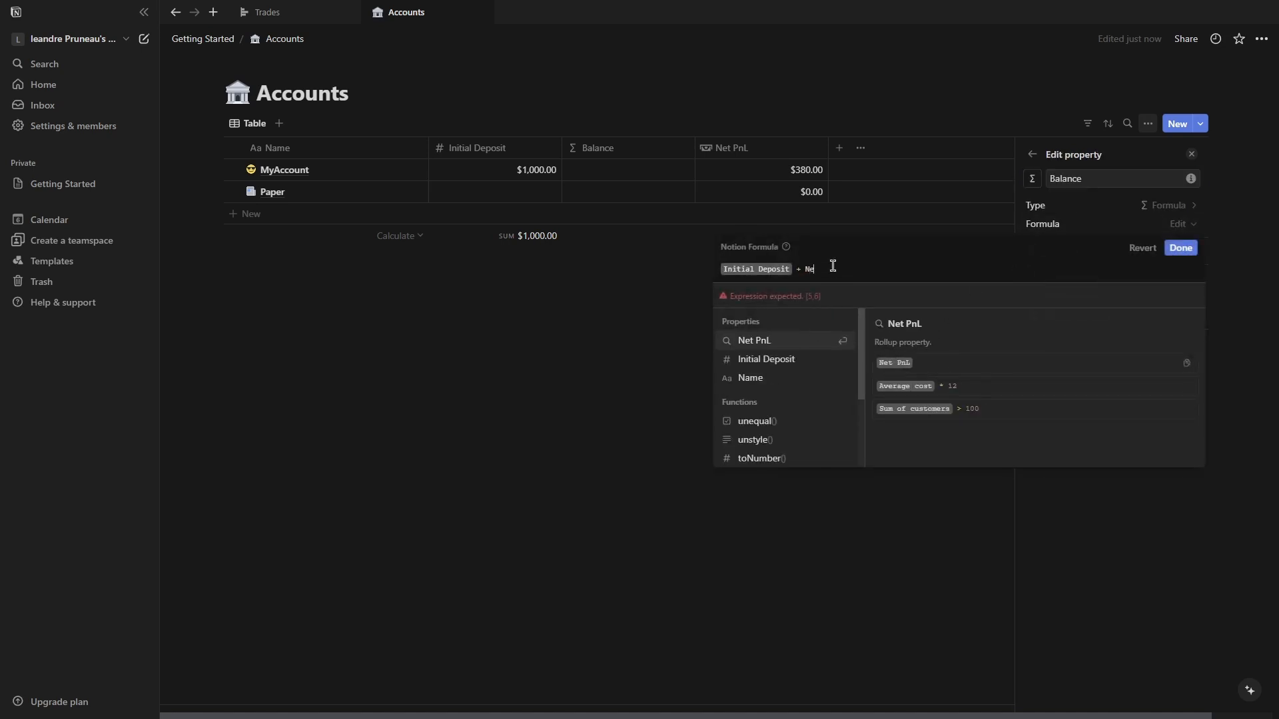
pyautogui.click(803, 341)
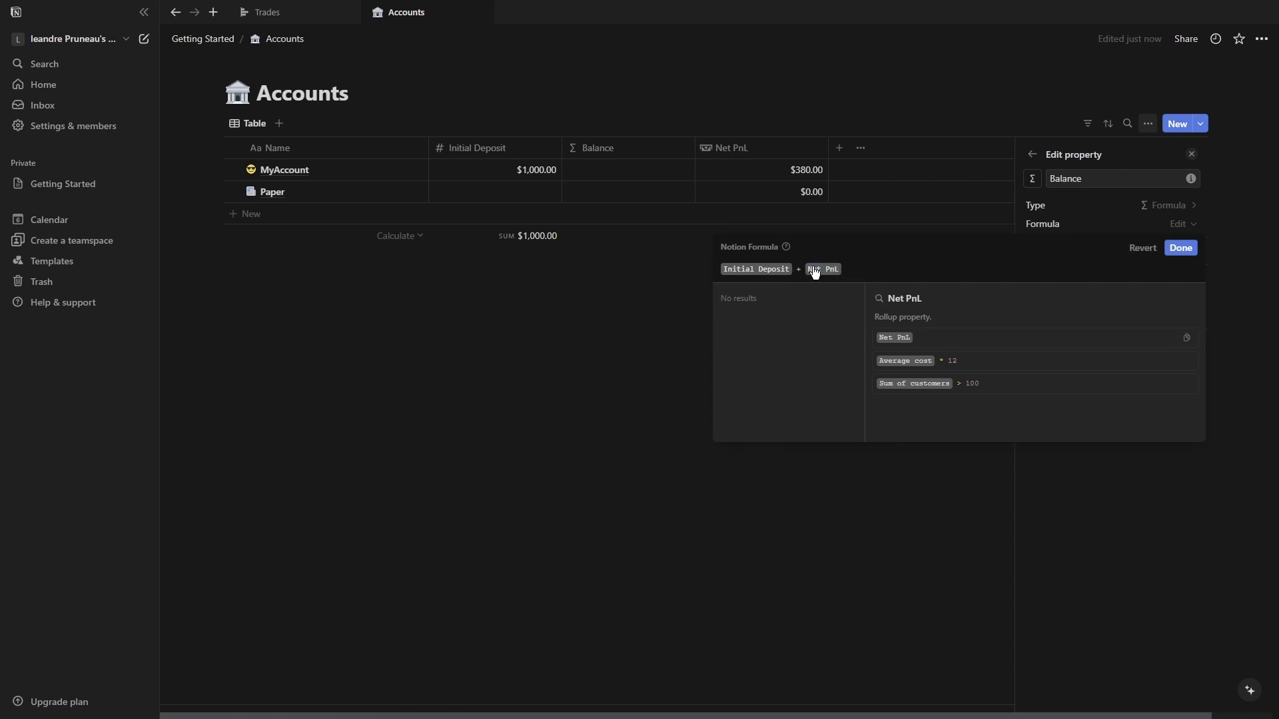
pyautogui.click(809, 269)
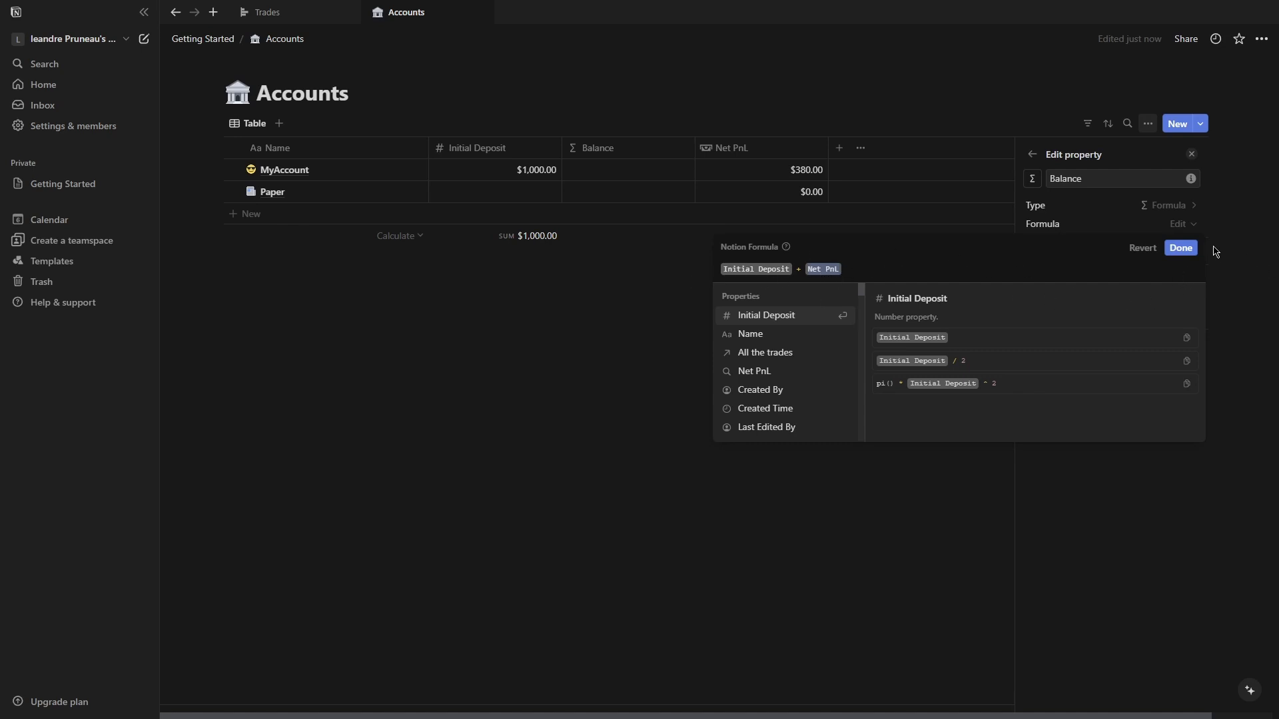
# Save the Balance formula and return to the Trades database.
pyautogui.click(1189, 248)
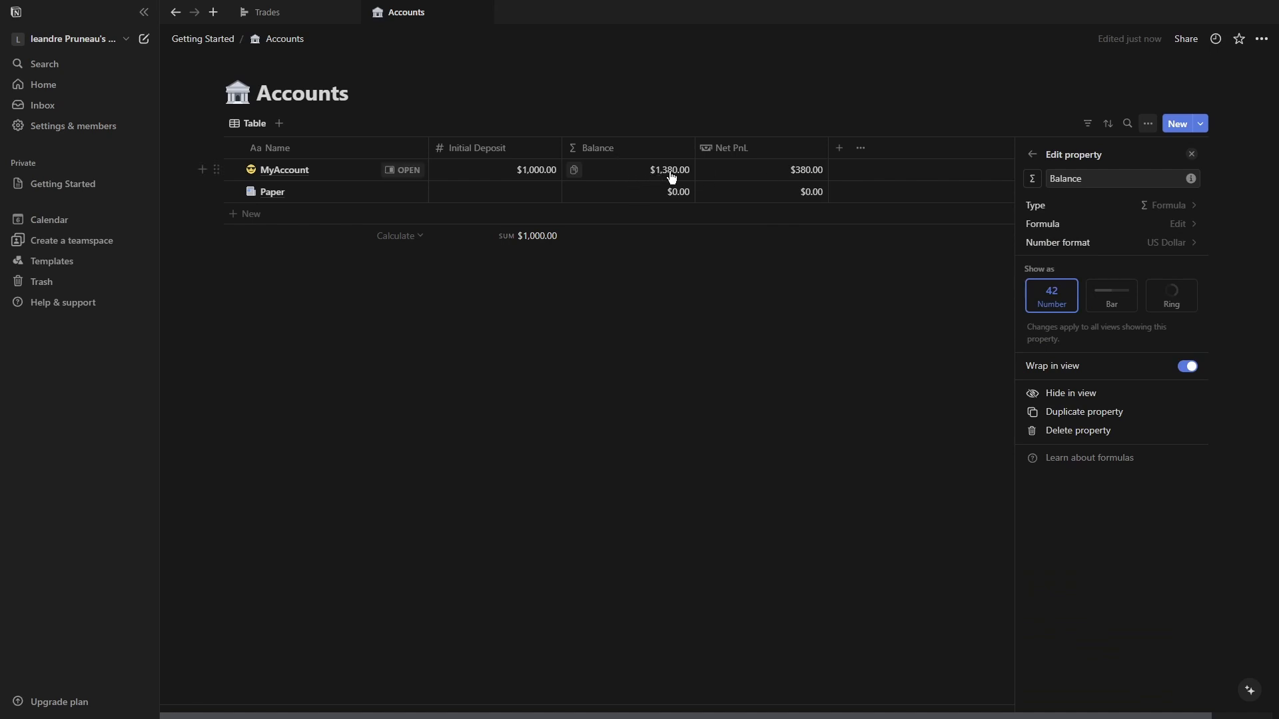
pyautogui.click(885, 308)
pyautogui.click(216, 40)
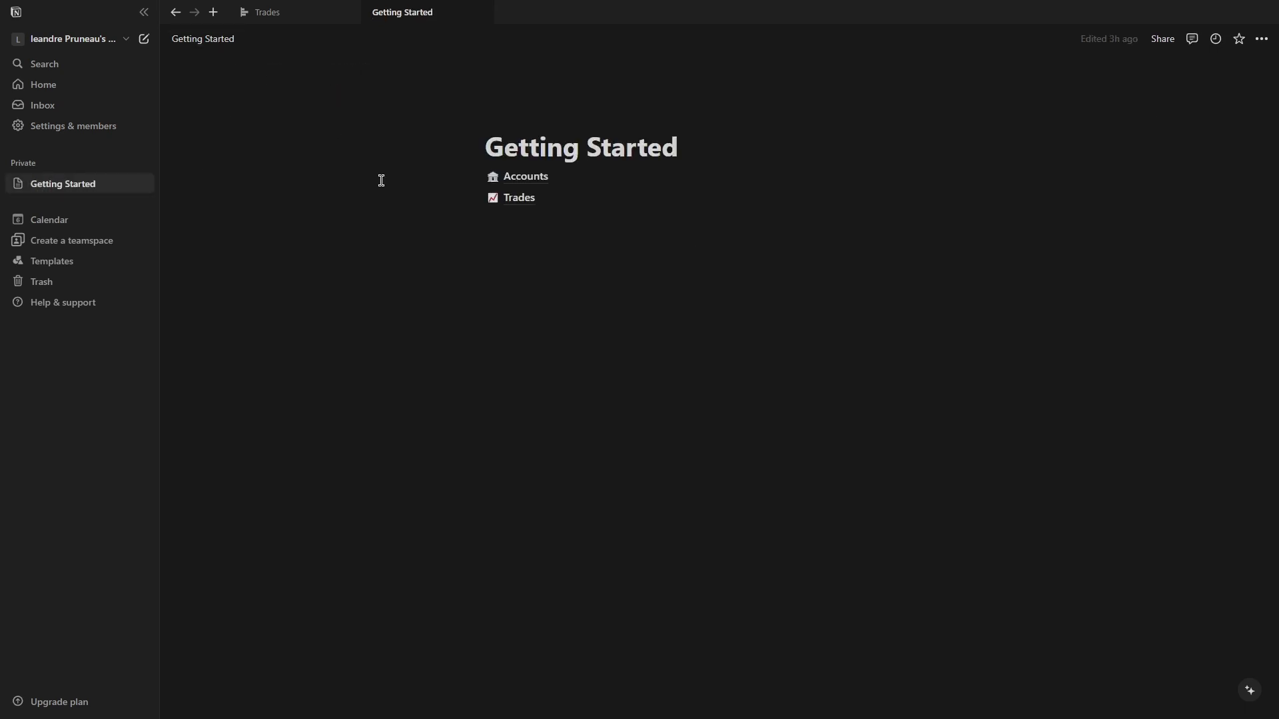
pyautogui.click(523, 199)
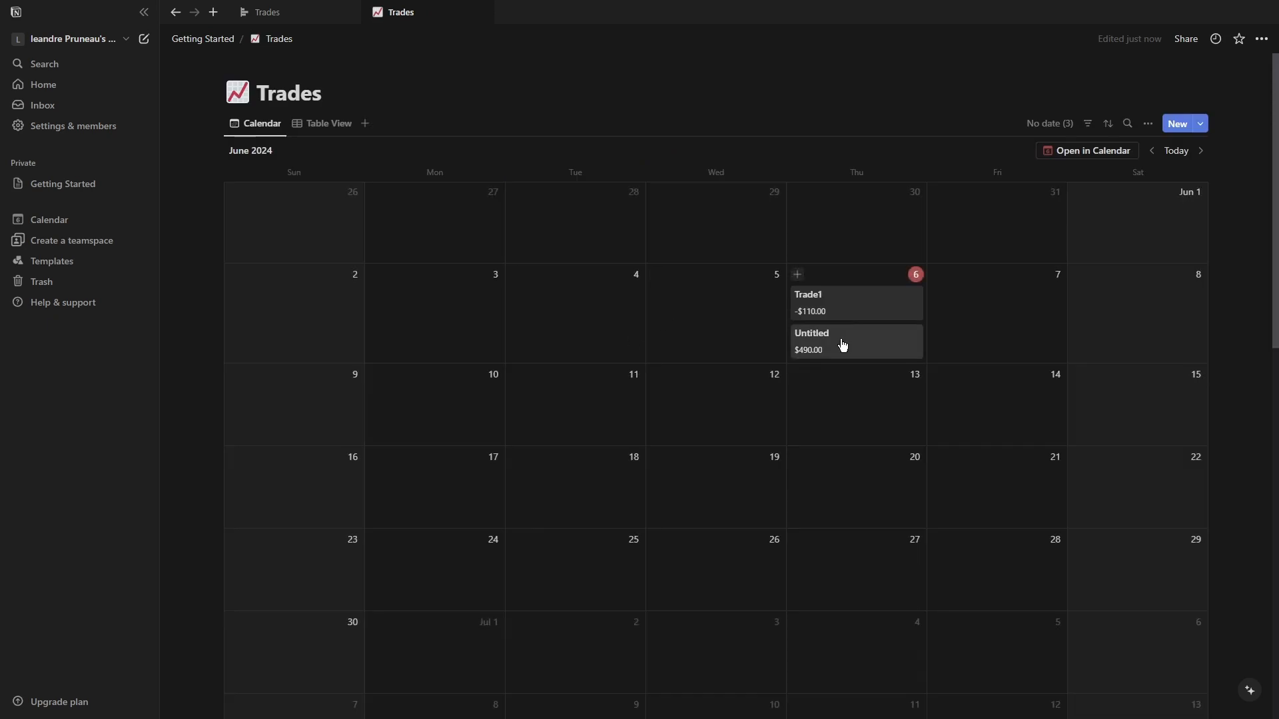
# Add a new Rollup property to the Trades database from the calendar view options.
pyautogui.click(1147, 124)
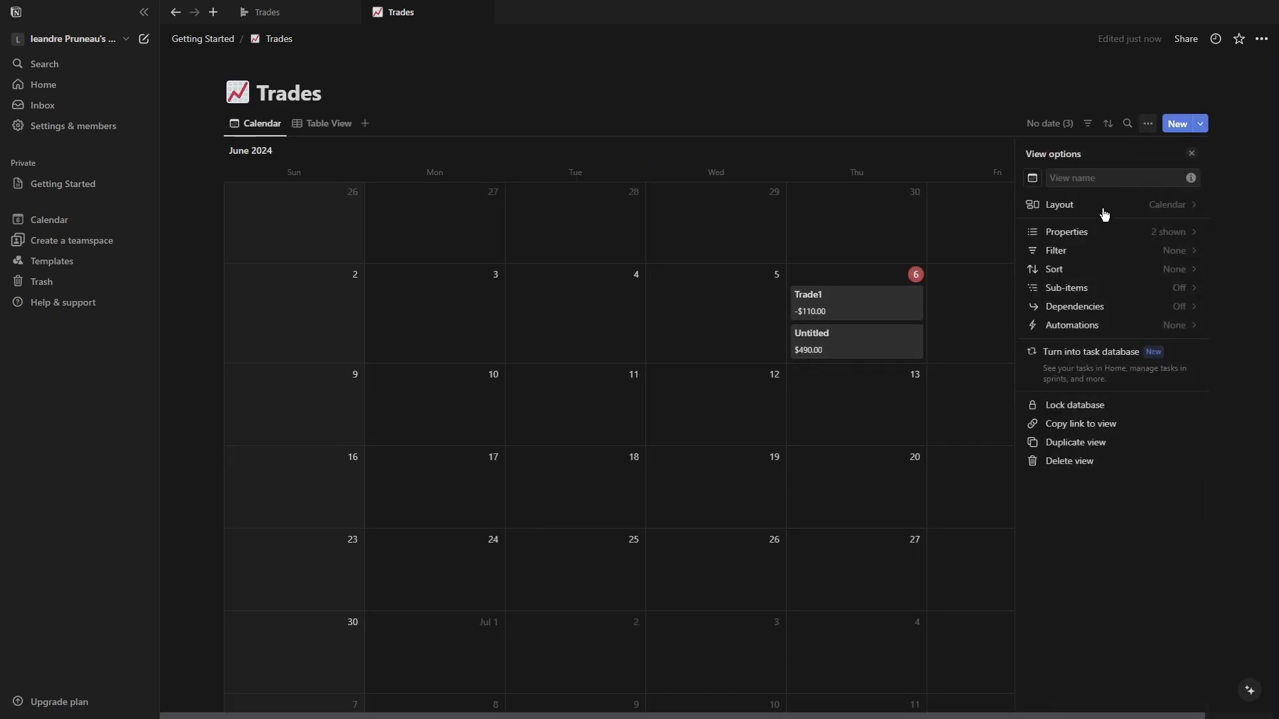
pyautogui.click(1089, 206)
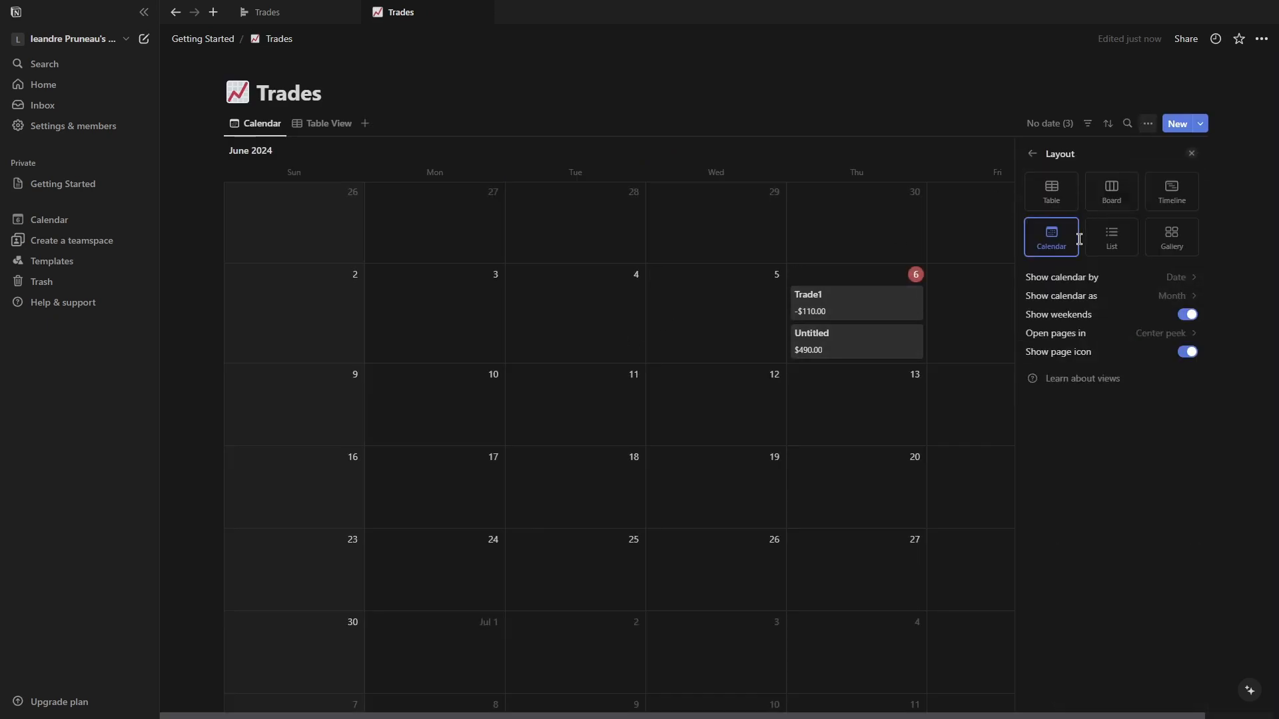
pyautogui.click(1145, 126)
pyautogui.click(1100, 234)
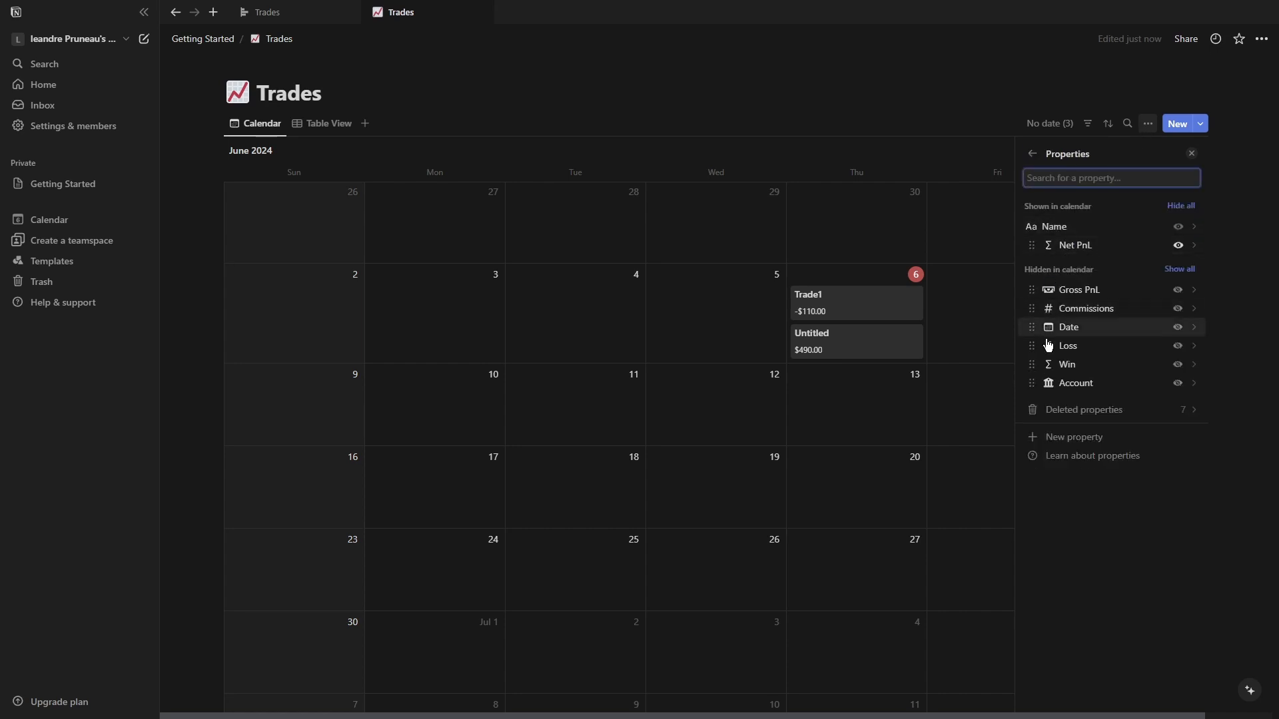
pyautogui.click(1069, 445)
pyautogui.scroll(-1, 1051, 571)
pyautogui.click(1056, 651)
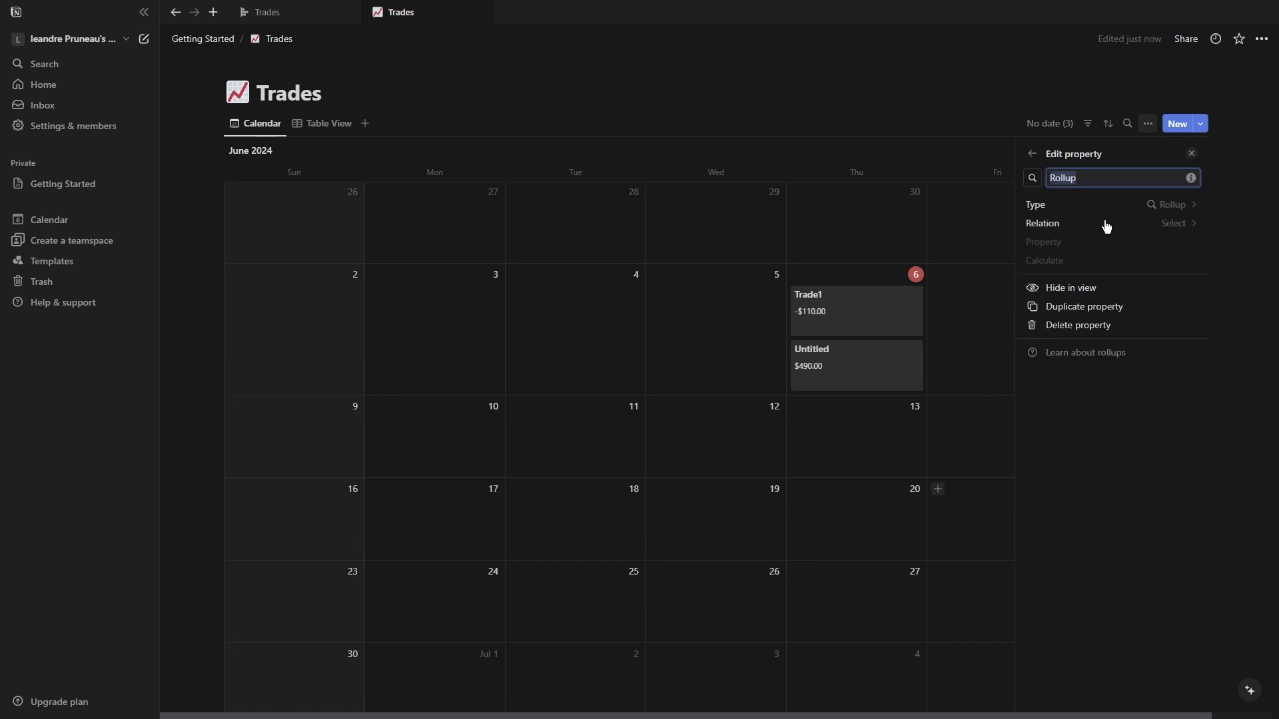
pyautogui.click(1200, 206)
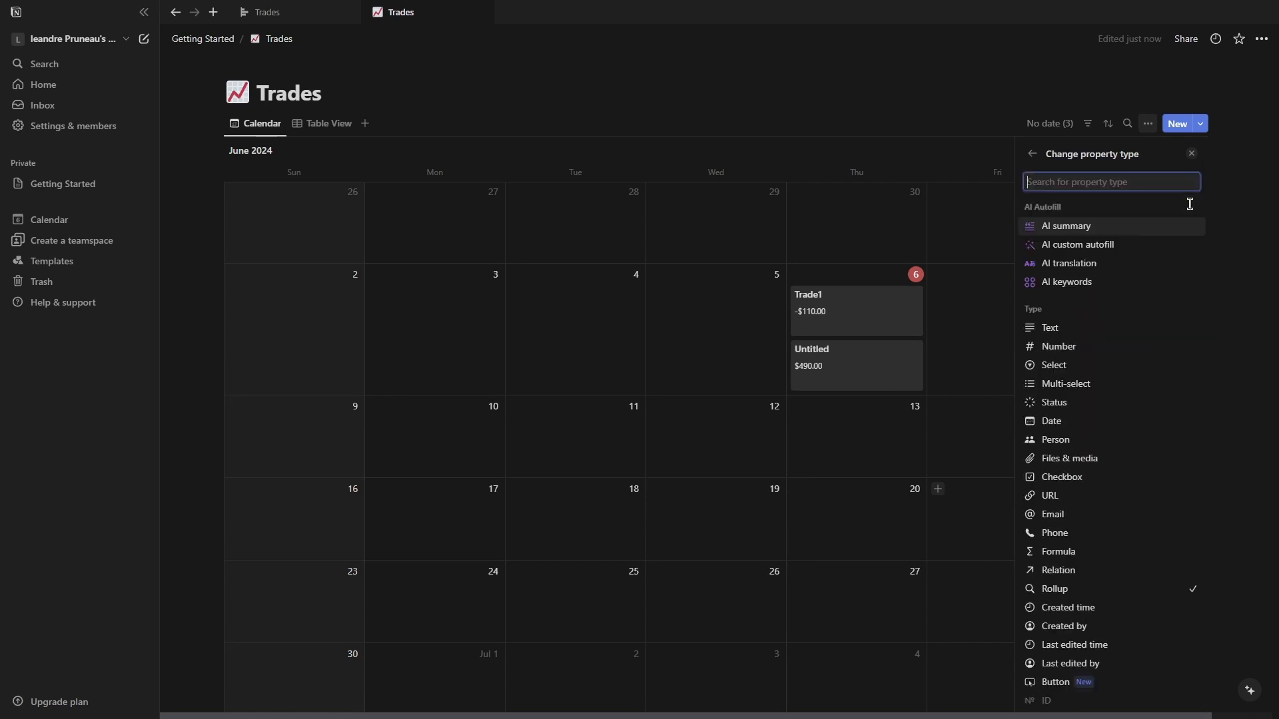
pyautogui.click(1032, 154)
# Configure the rollup to use the Account relation, the Balance property, and calculate Sum.
pyautogui.click(1178, 225)
pyautogui.click(1078, 252)
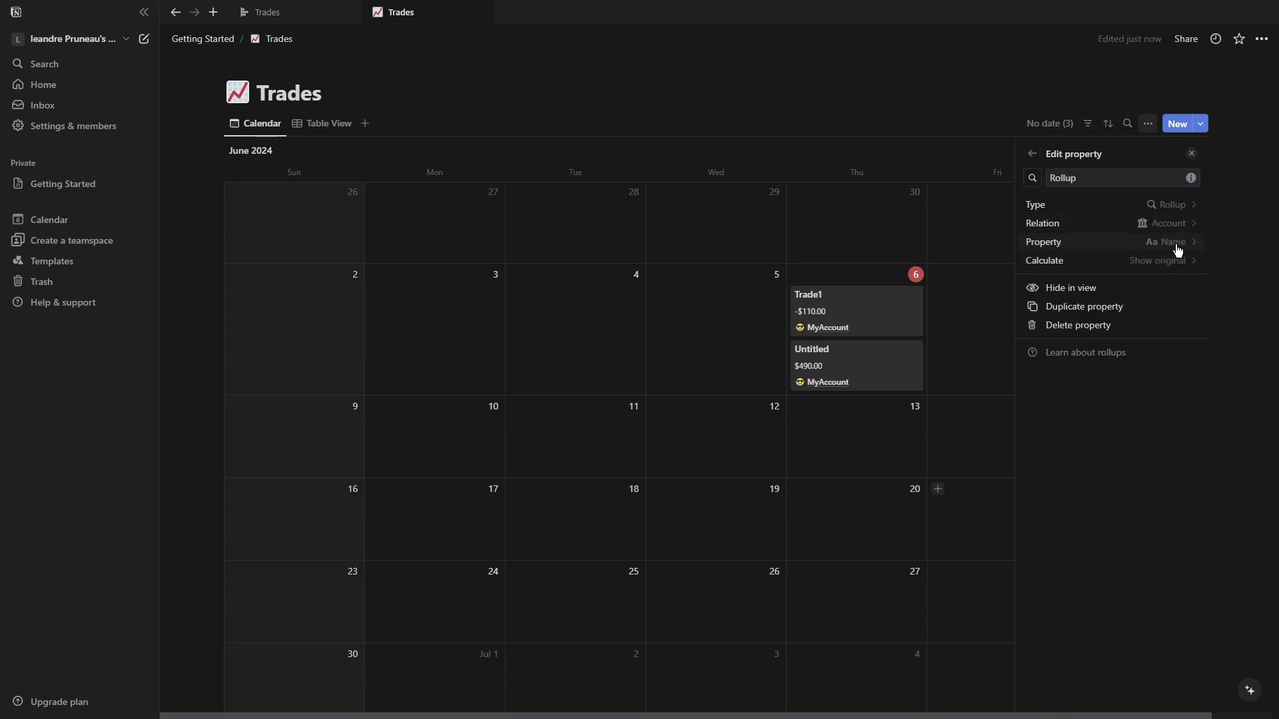
pyautogui.click(1175, 243)
pyautogui.click(1083, 305)
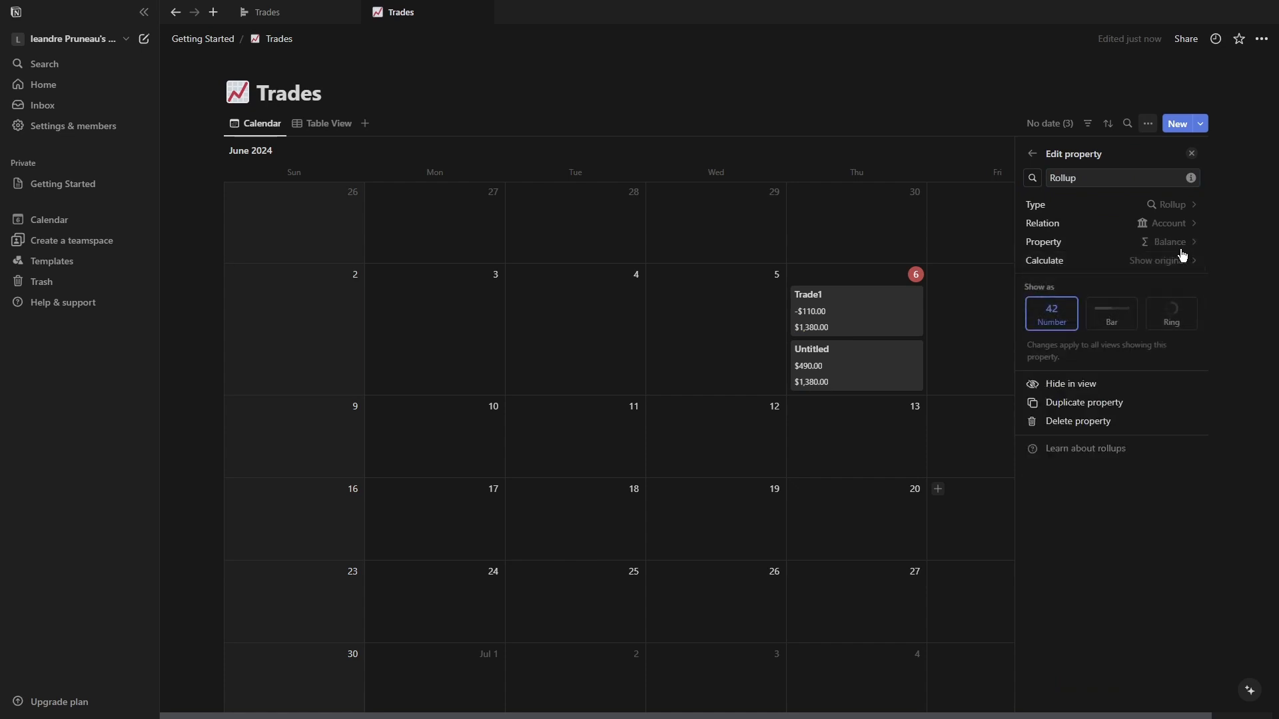
pyautogui.click(1178, 261)
pyautogui.moveTo(1109, 343)
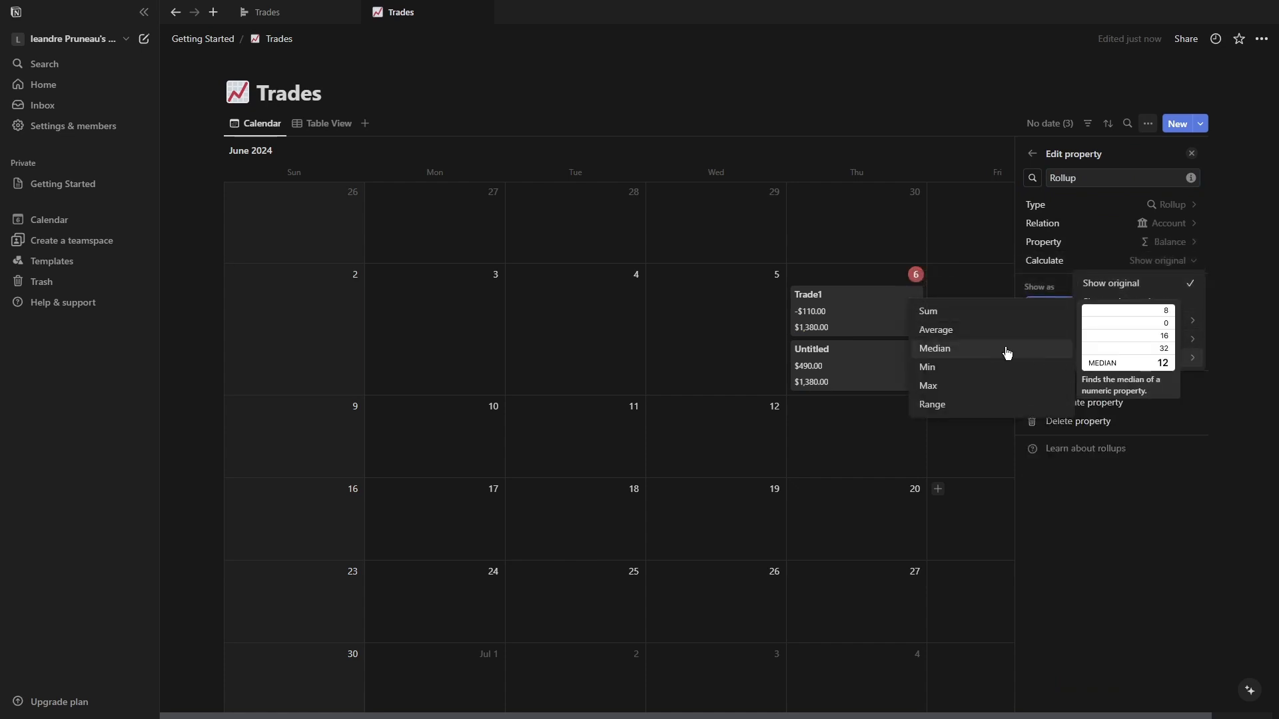
pyautogui.click(960, 311)
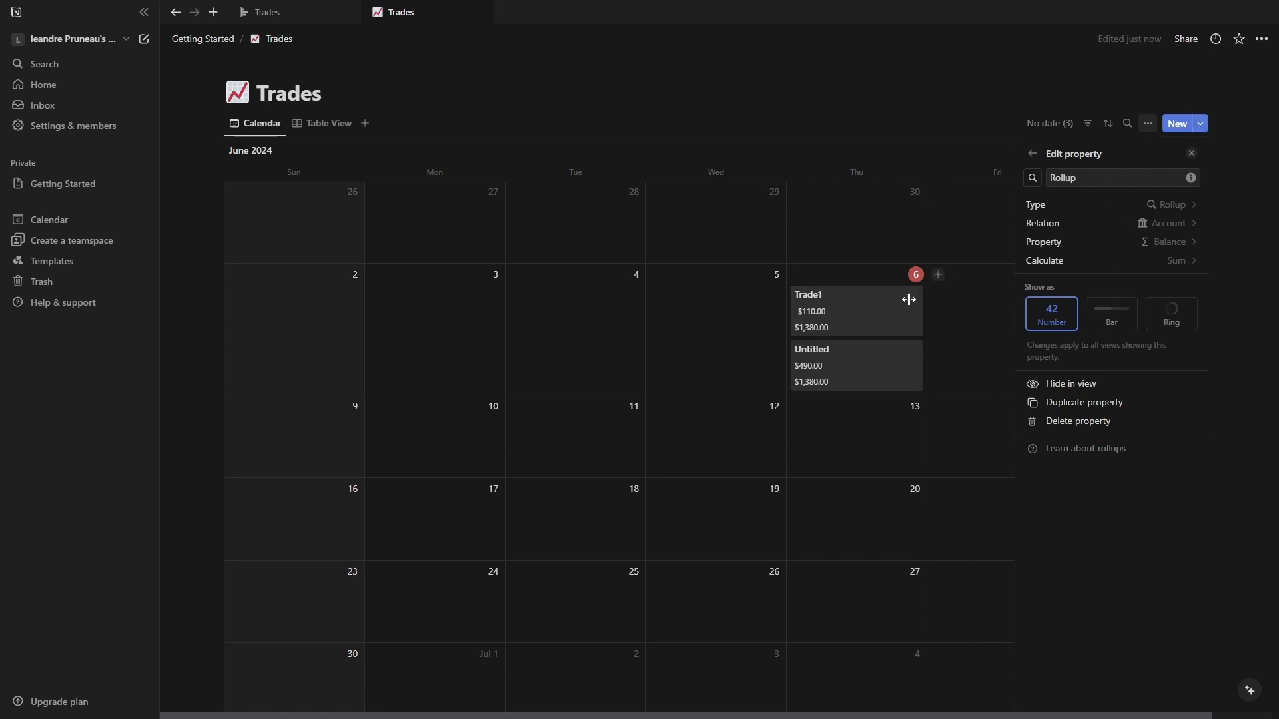
# Hide the Rollup property from the calendar view.
pyautogui.click(812, 327)
pyautogui.click(1066, 288)
pyautogui.click(888, 328)
pyautogui.click(1139, 131)
pyautogui.click(1147, 124)
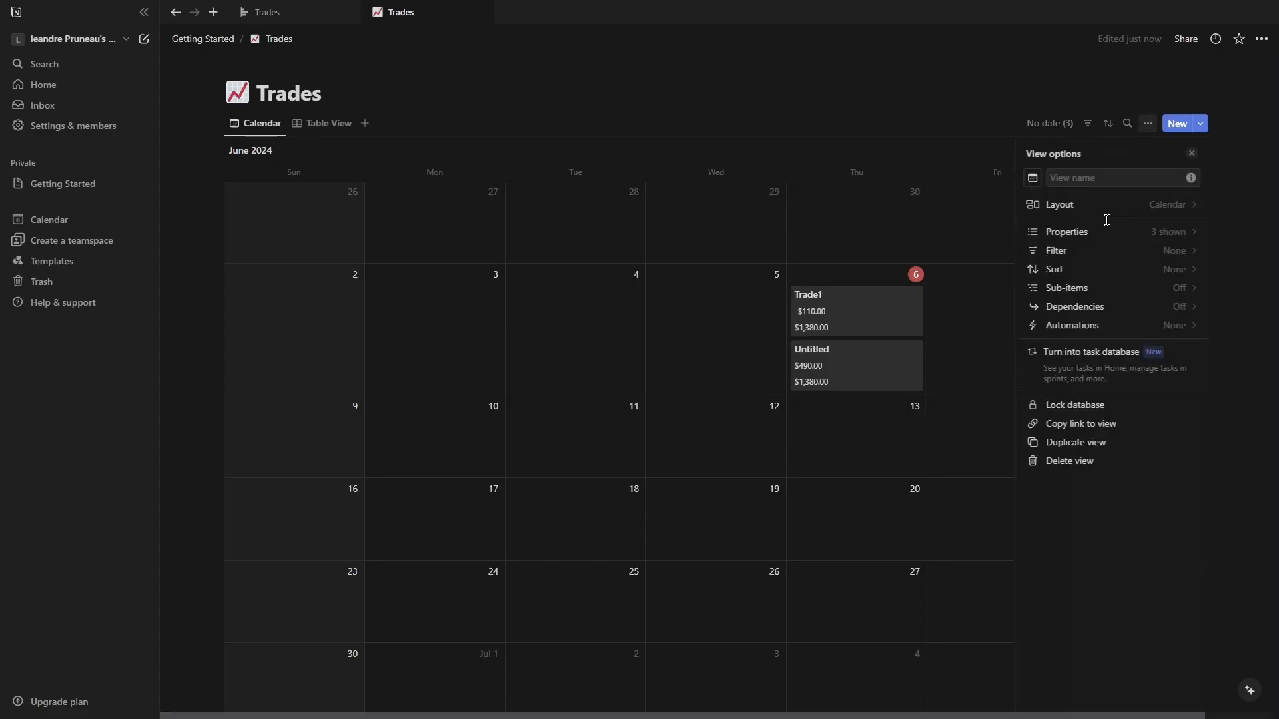
pyautogui.click(1074, 233)
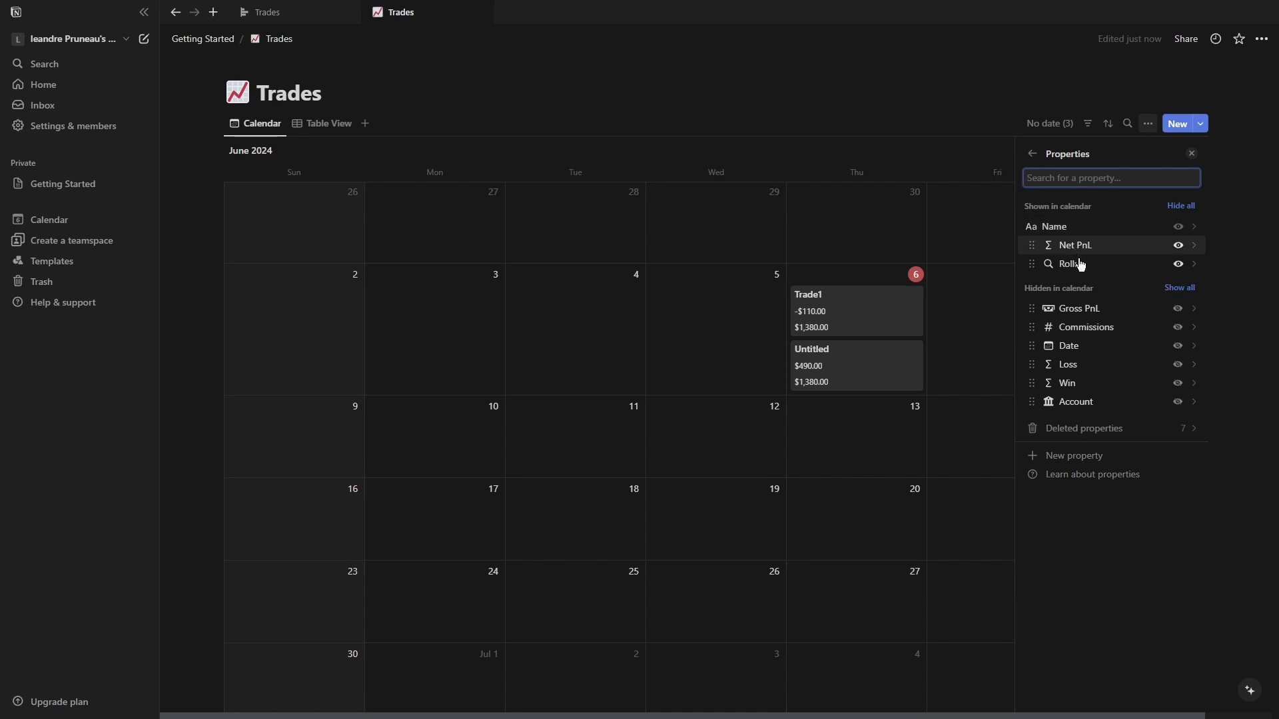
pyautogui.click(1178, 265)
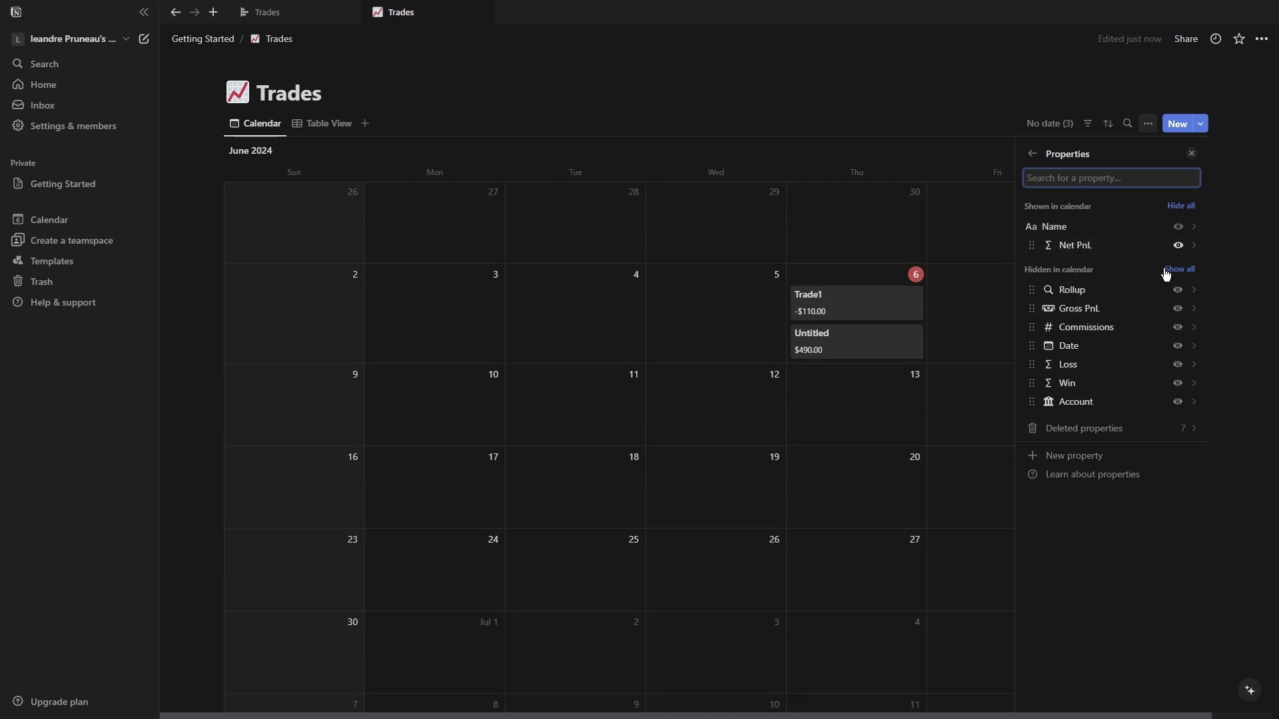
pyautogui.click(898, 177)
# In the Untitled trade, rename the rollup property to Balance and move it just below Account.
pyautogui.click(861, 353)
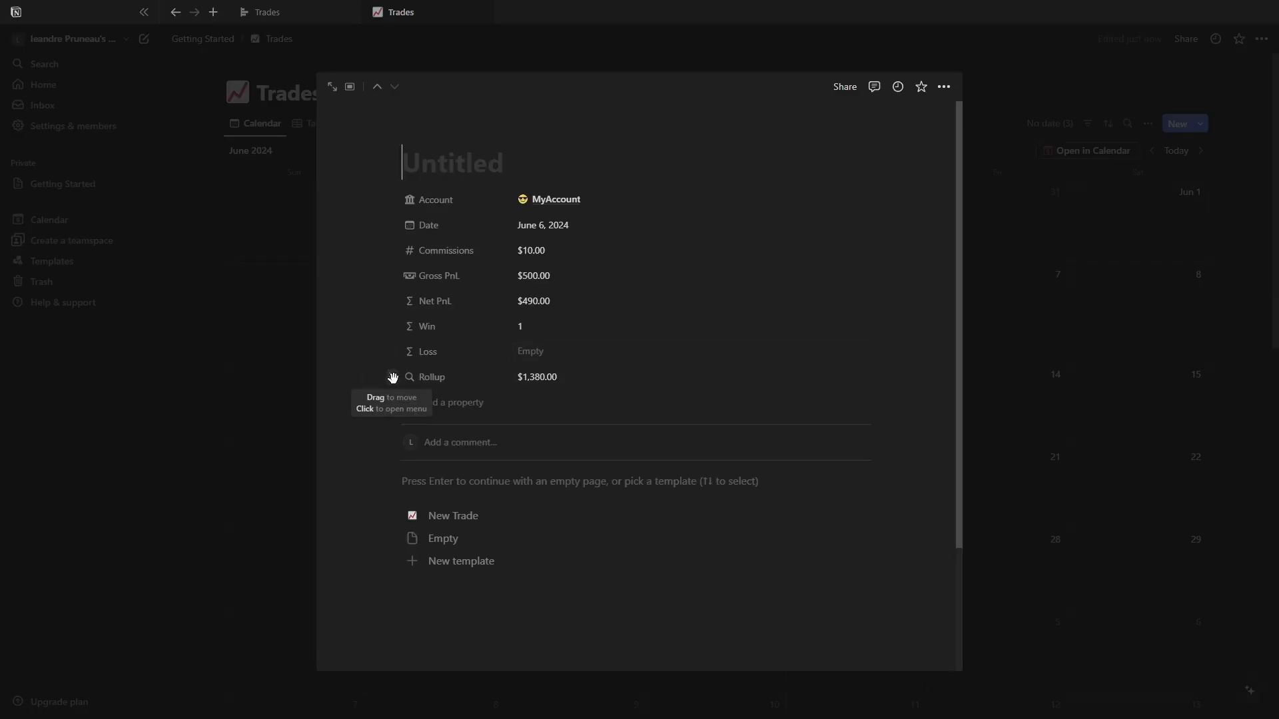
pyautogui.click(448, 384)
pyautogui.click(466, 420)
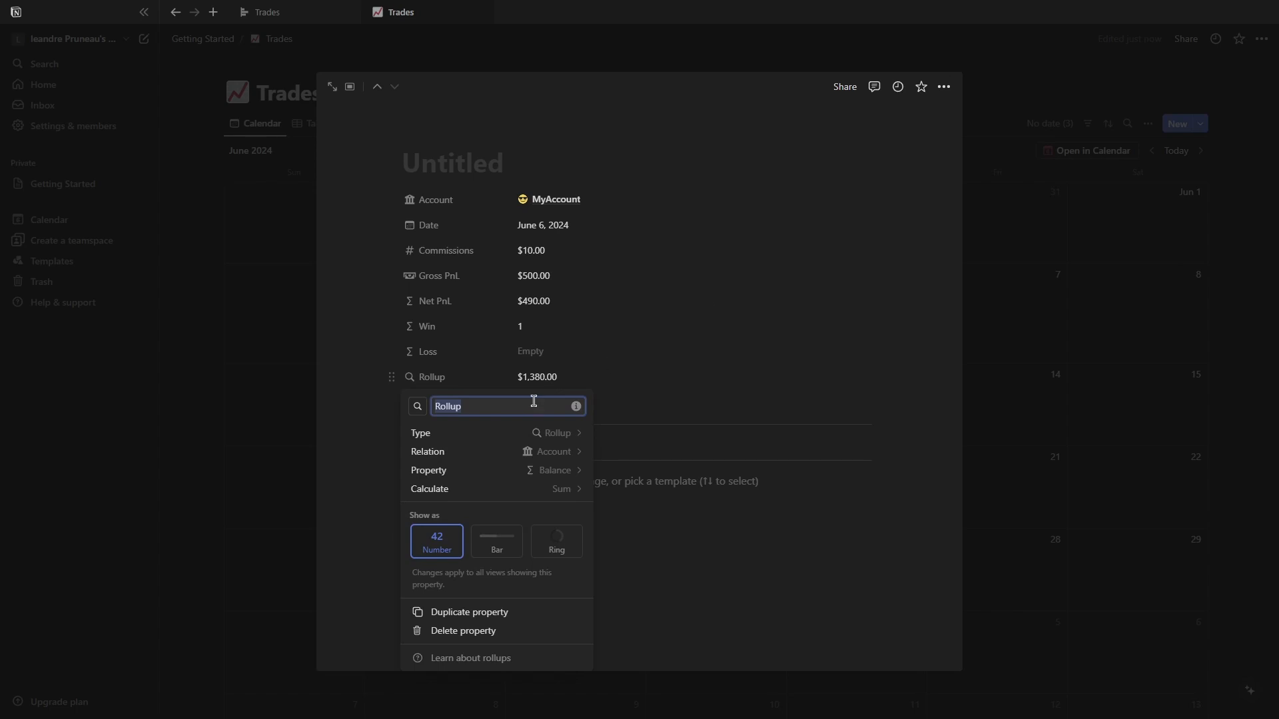
pyautogui.write('Balance')
pyautogui.click(631, 365)
pyautogui.moveTo(393, 377); pyautogui.dragTo(442, 205)
# Name the trade Trade2.
pyautogui.click(460, 165)
pyautogui.write('Trade3')
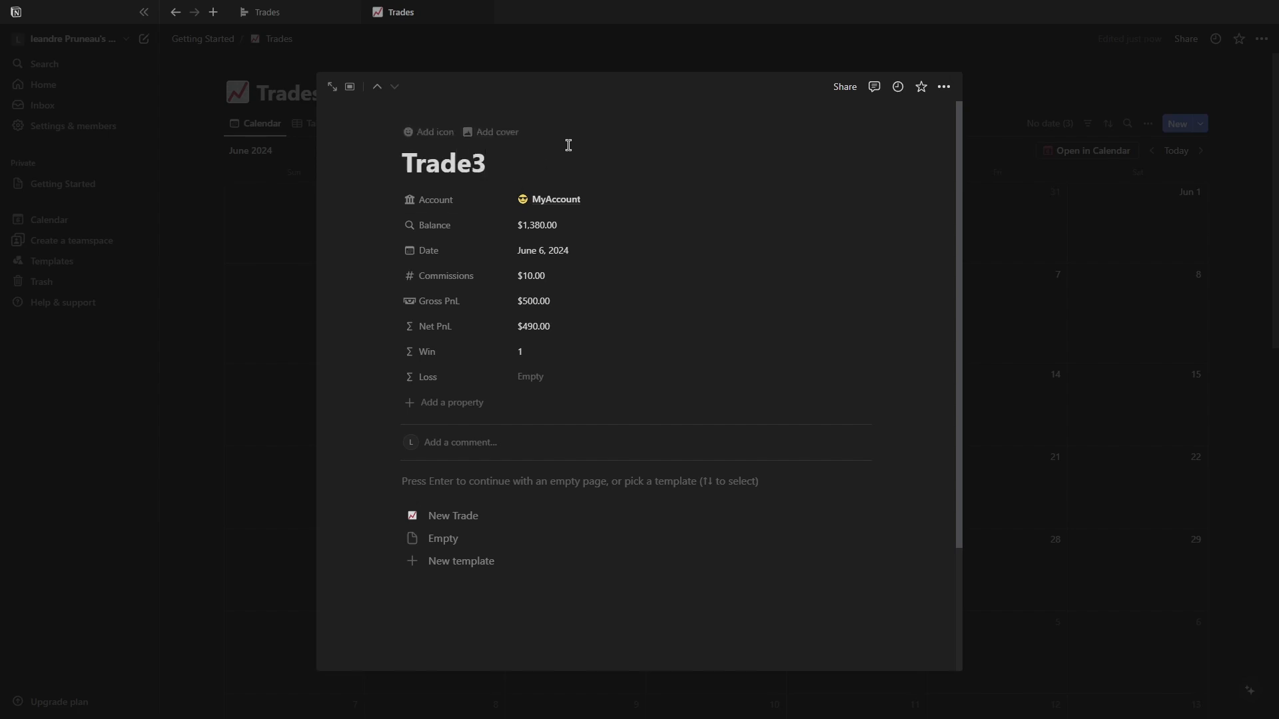
pyautogui.press('BackSpace')
pyautogui.write('2')
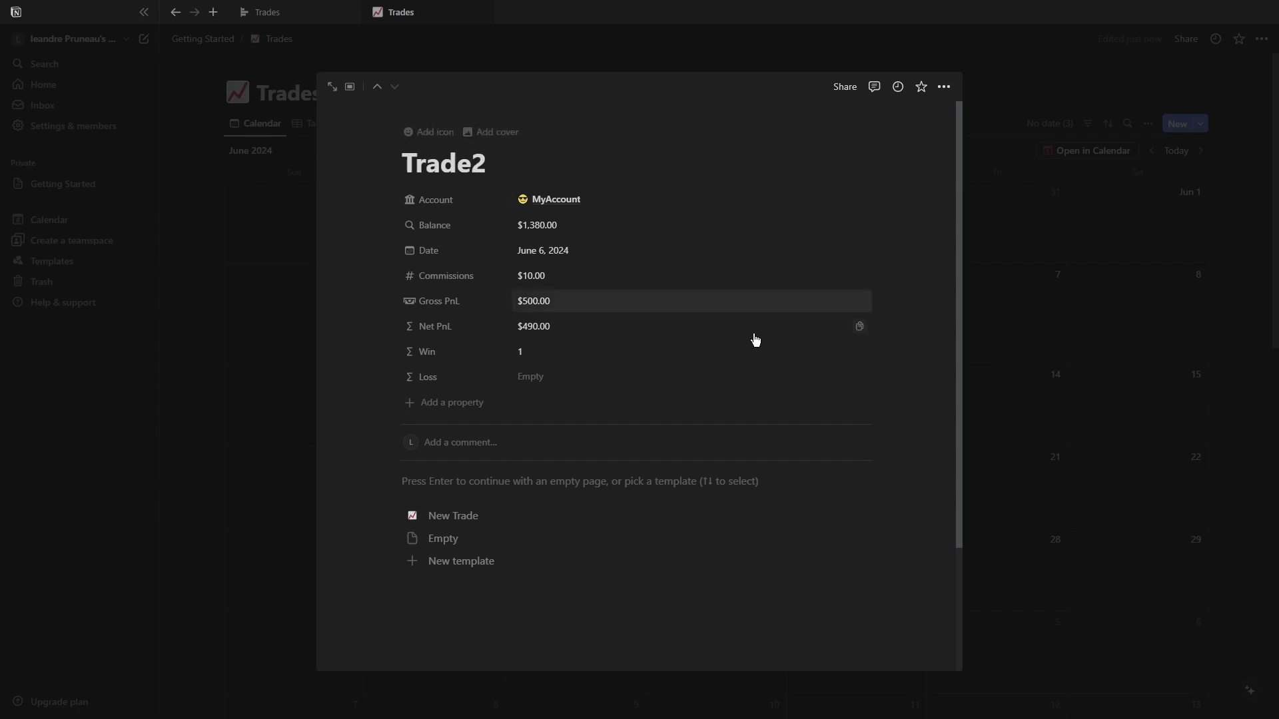
# Set the New Trade template as default for all views in Trades.
pyautogui.click(1177, 305)
pyautogui.click(1200, 124)
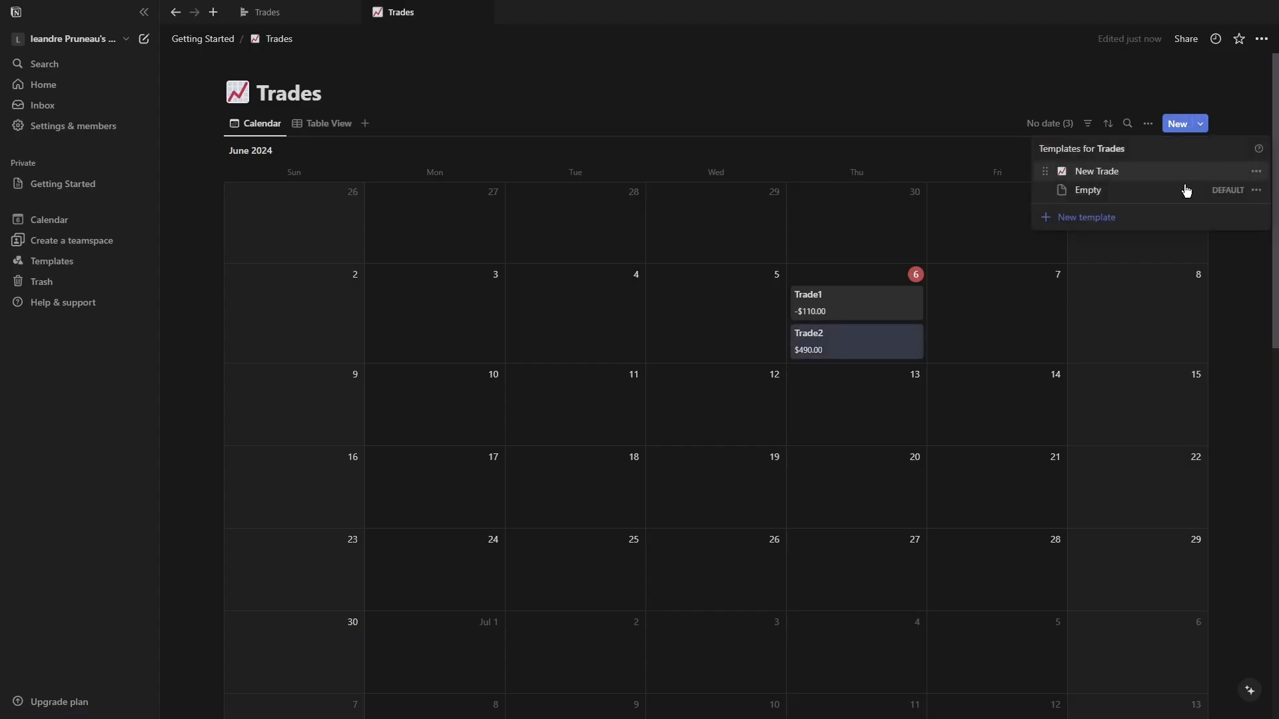
pyautogui.click(1256, 171)
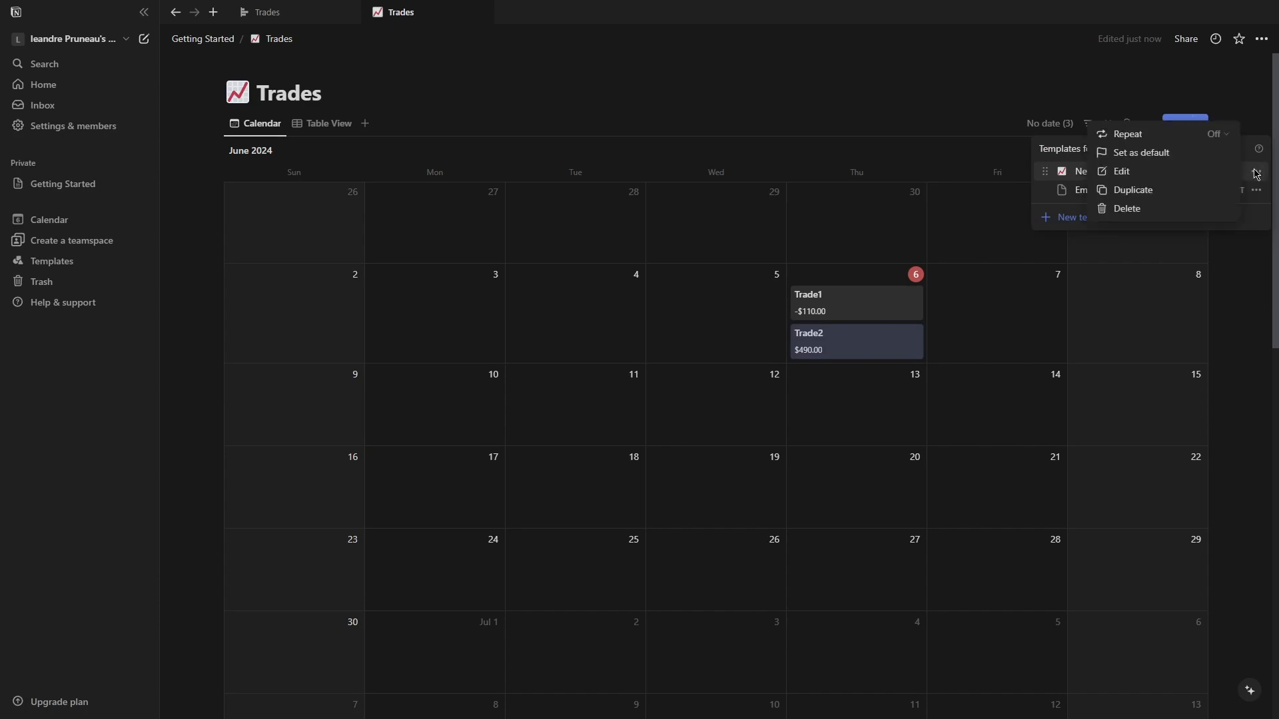
pyautogui.click(1141, 152)
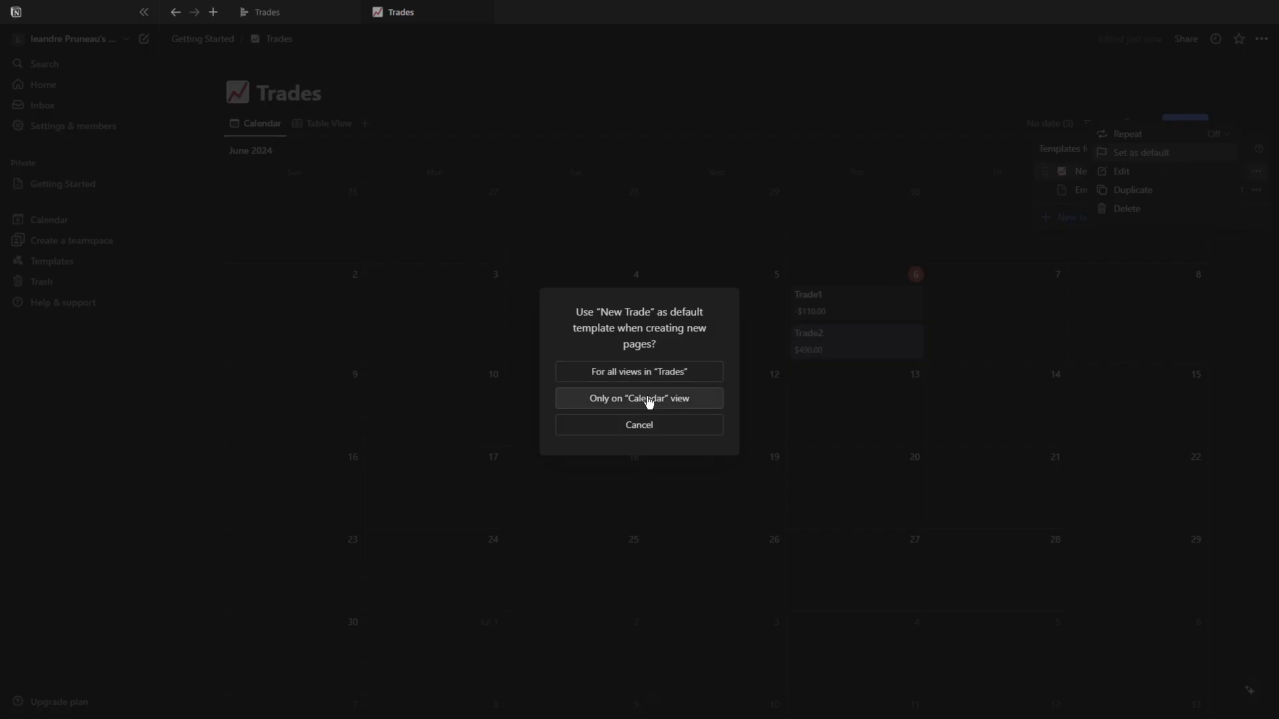
pyautogui.click(662, 377)
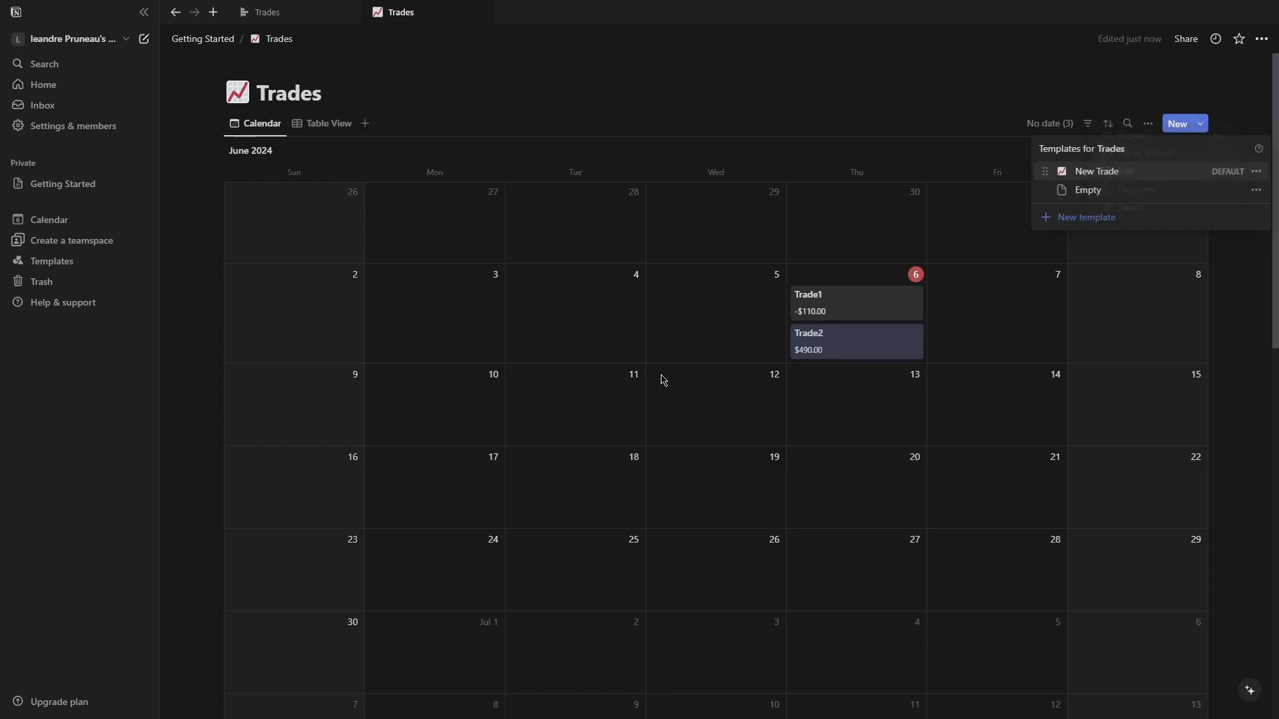
# Apply the New Trade template to Trade2.
pyautogui.click(951, 298)
pyautogui.click(808, 347)
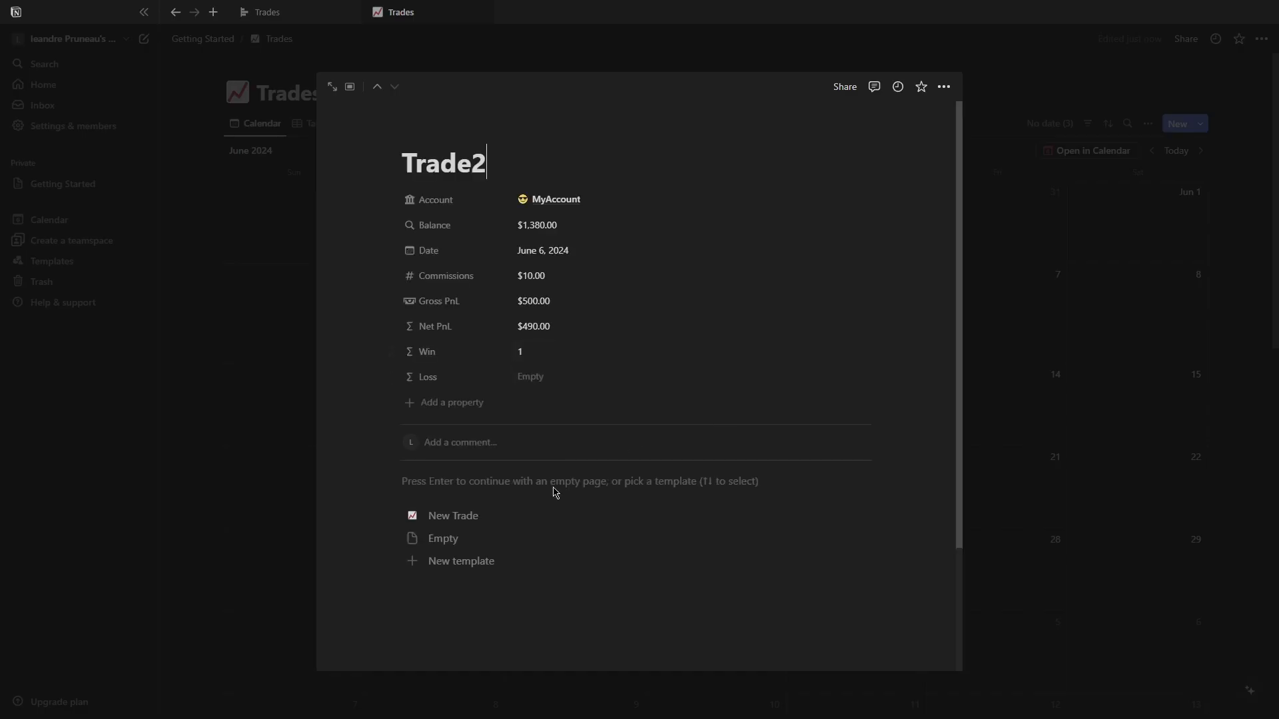
pyautogui.click(454, 516)
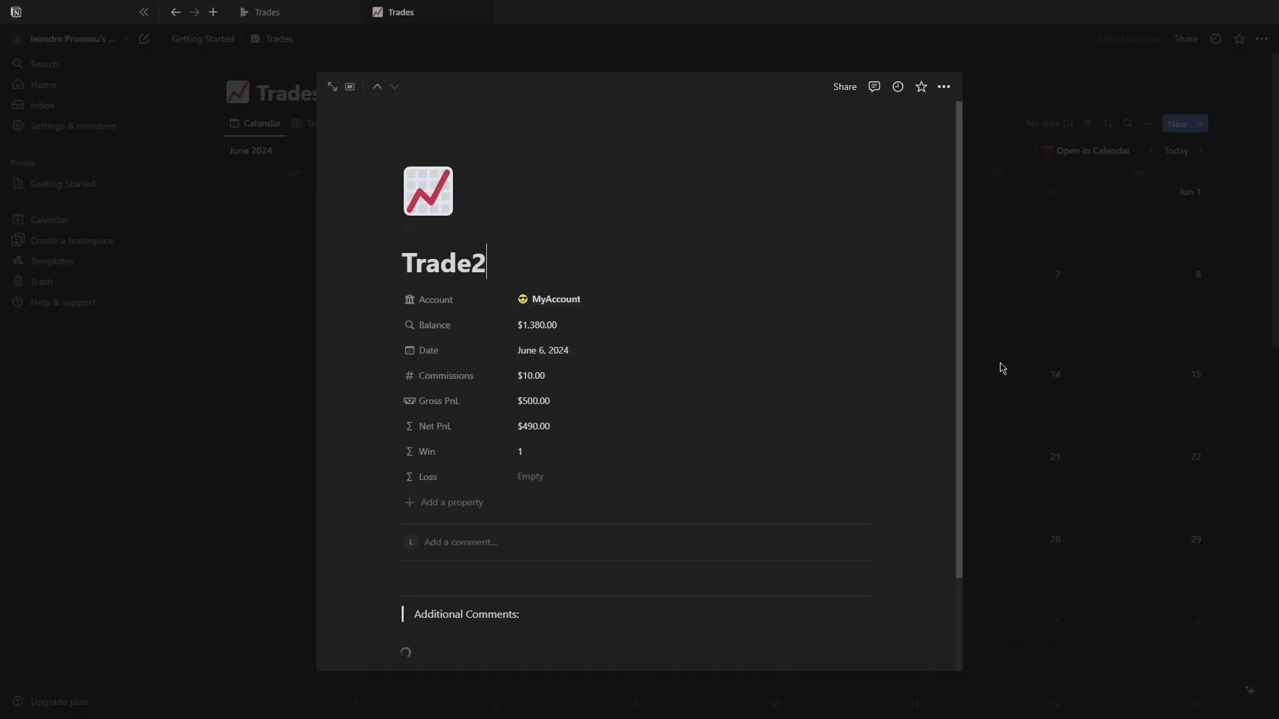
pyautogui.scroll(-2, 505, 477)
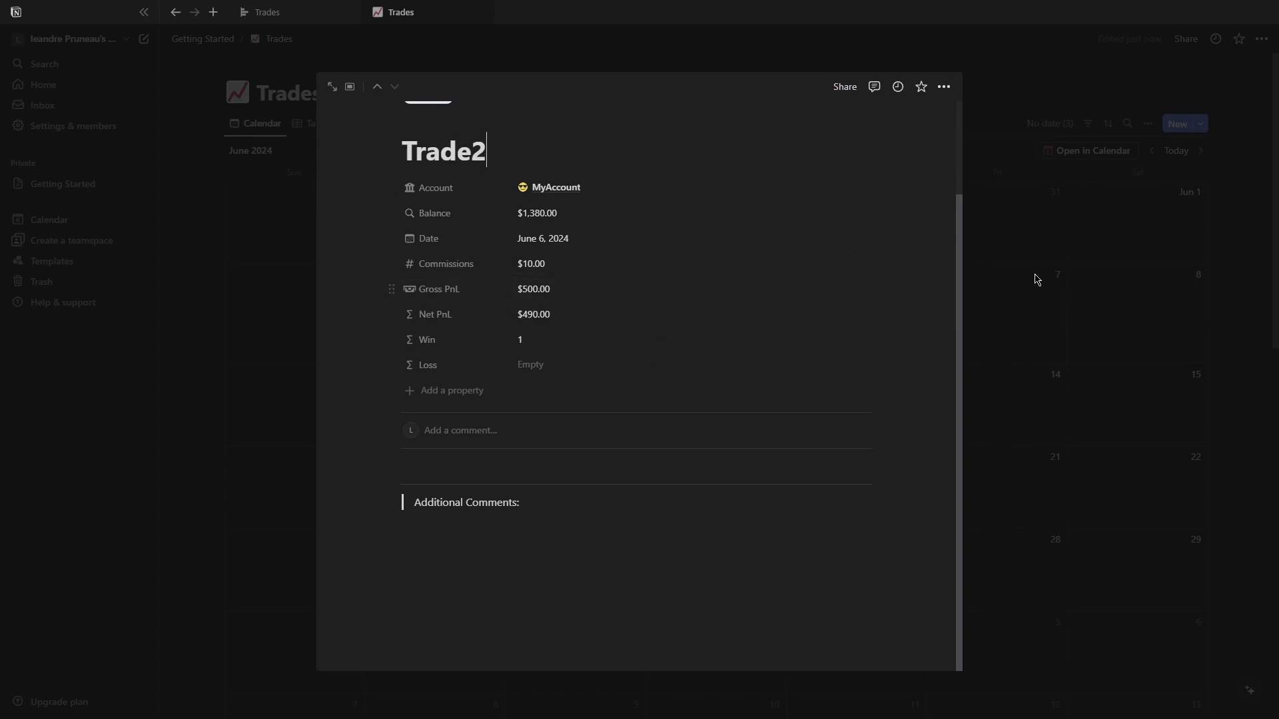
pyautogui.click(990, 279)
# Apply the New Trade template to Trade1.
pyautogui.click(853, 307)
pyautogui.scroll(-2, 486, 473)
pyautogui.click(459, 393)
pyautogui.click(1161, 329)
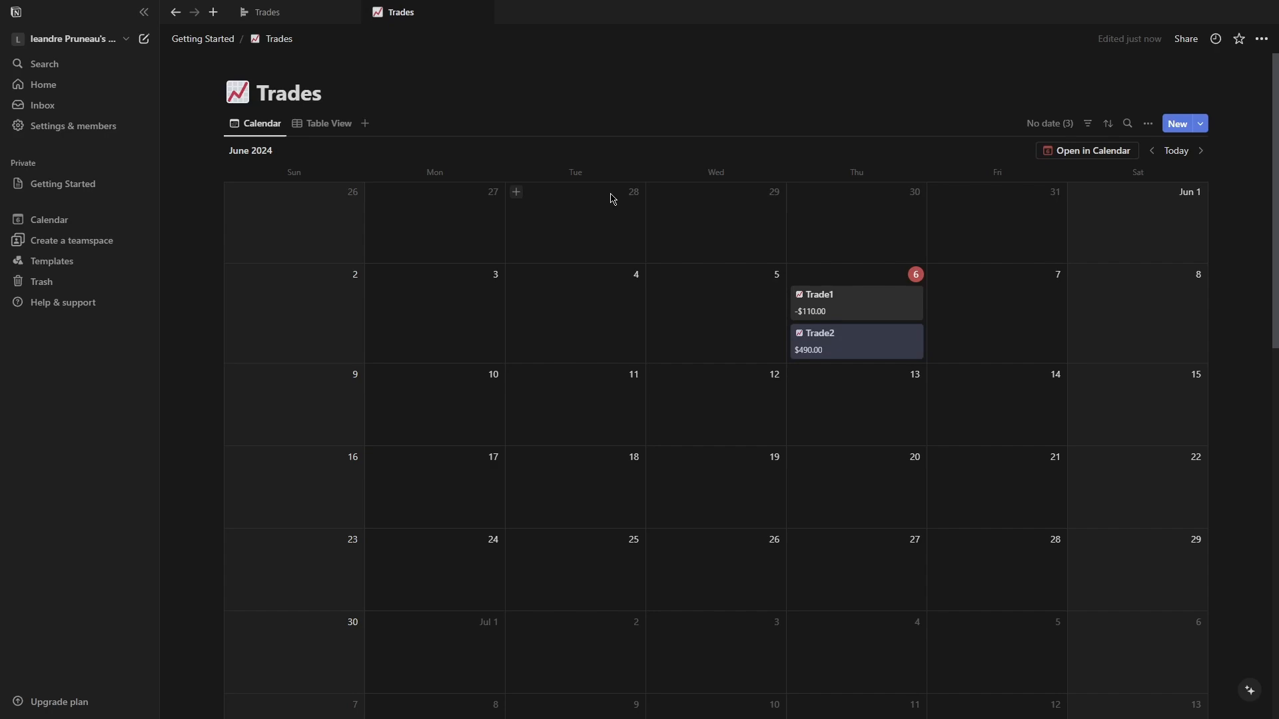
# Open Trade2 and review its properties and page layout.
pyautogui.click(853, 337)
pyautogui.scroll(-1, 457, 513)
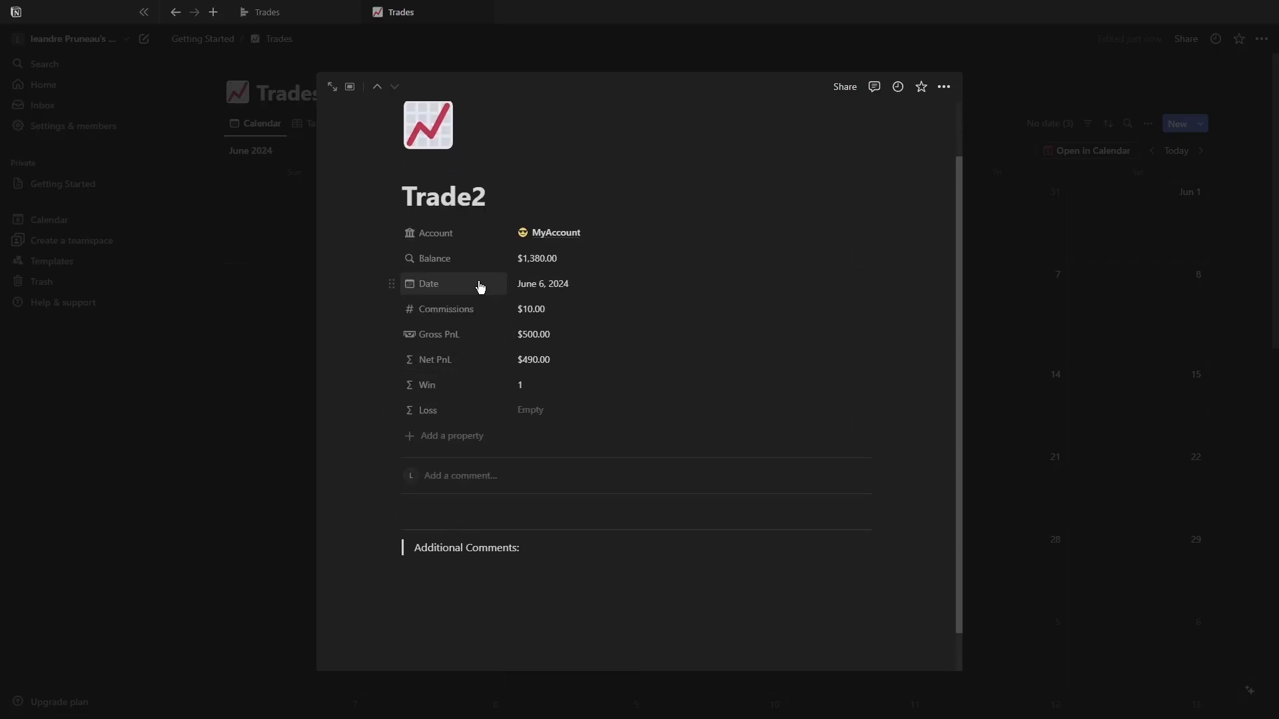
pyautogui.scroll(-1, 433, 407)
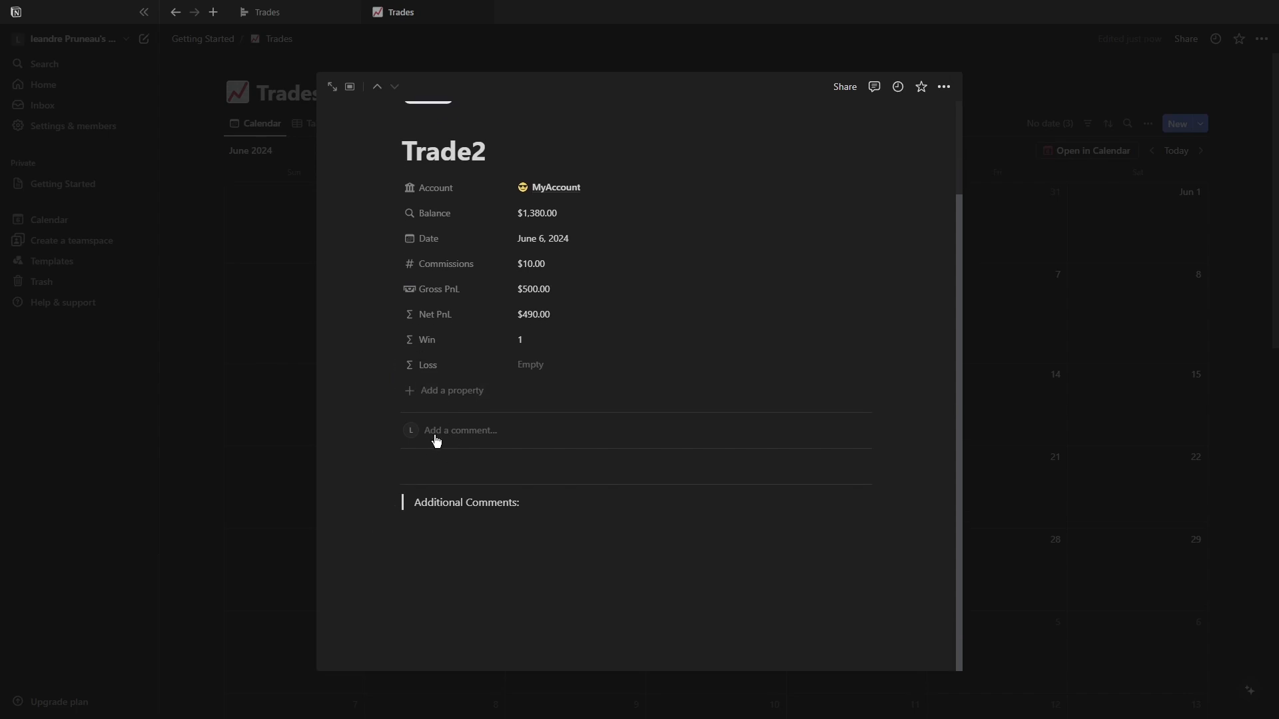
pyautogui.scroll(1, 446, 430)
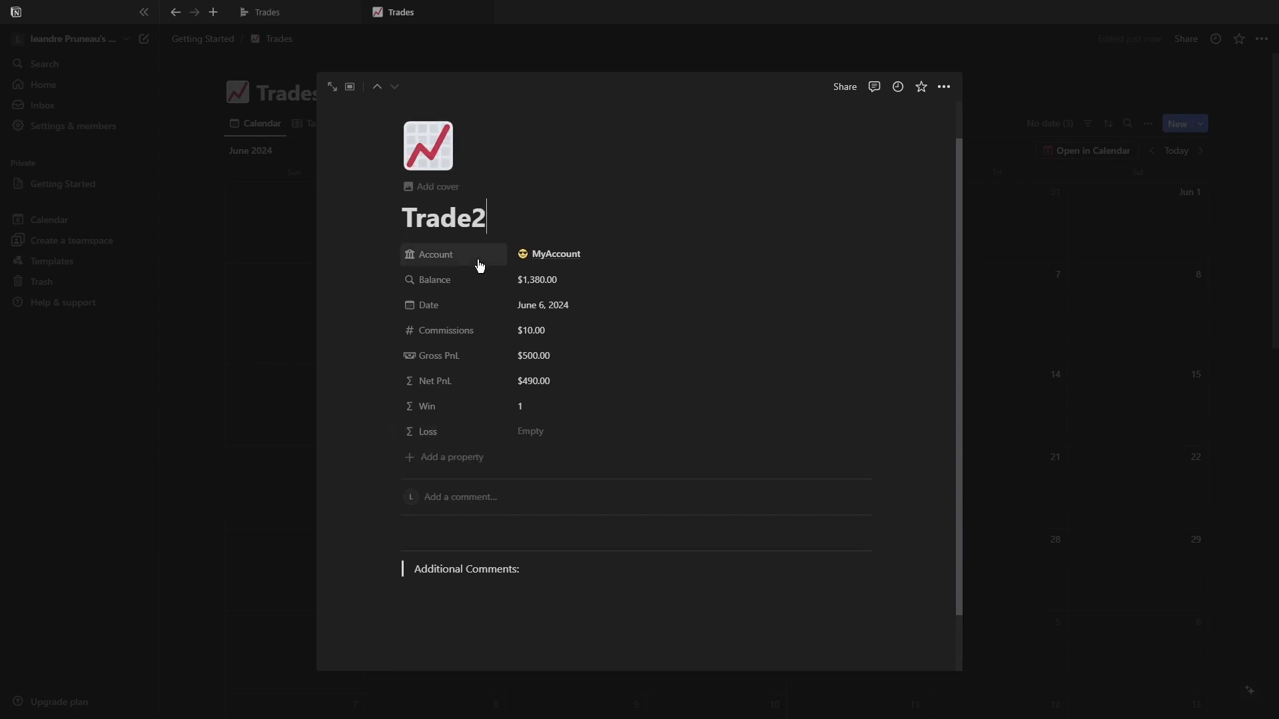
pyautogui.scroll(-1, 528, 470)
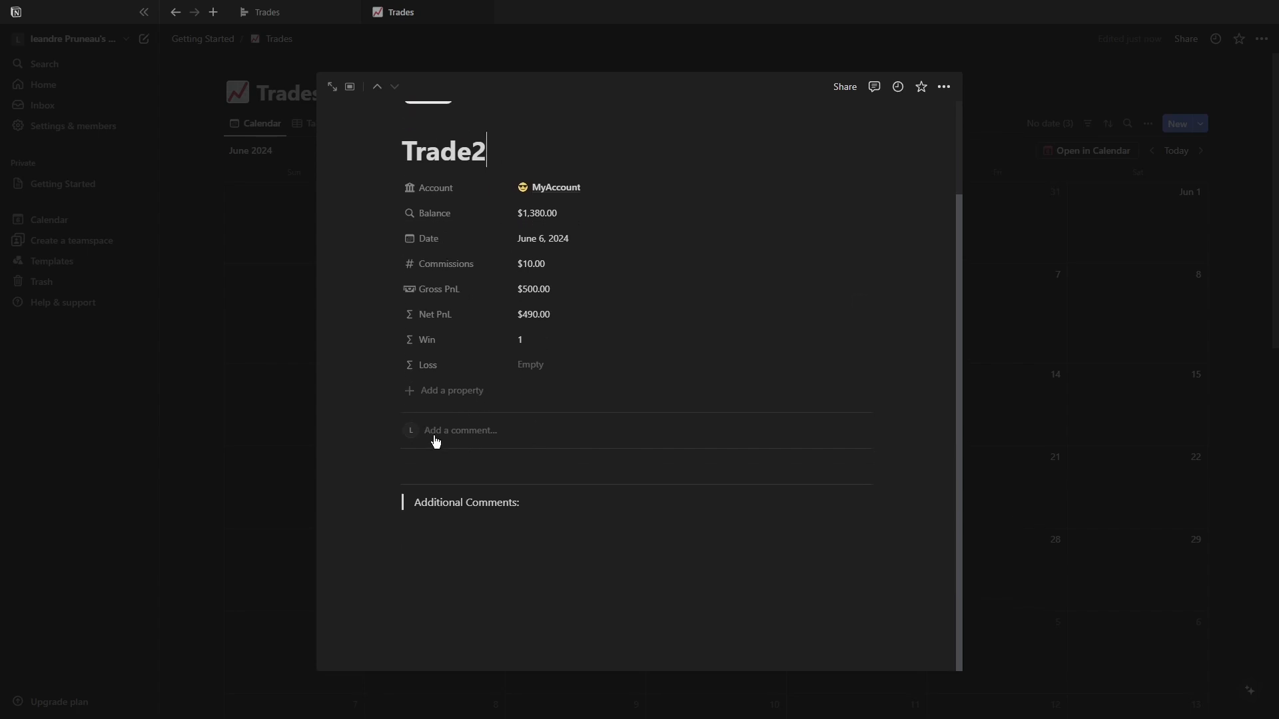
pyautogui.click(437, 471)
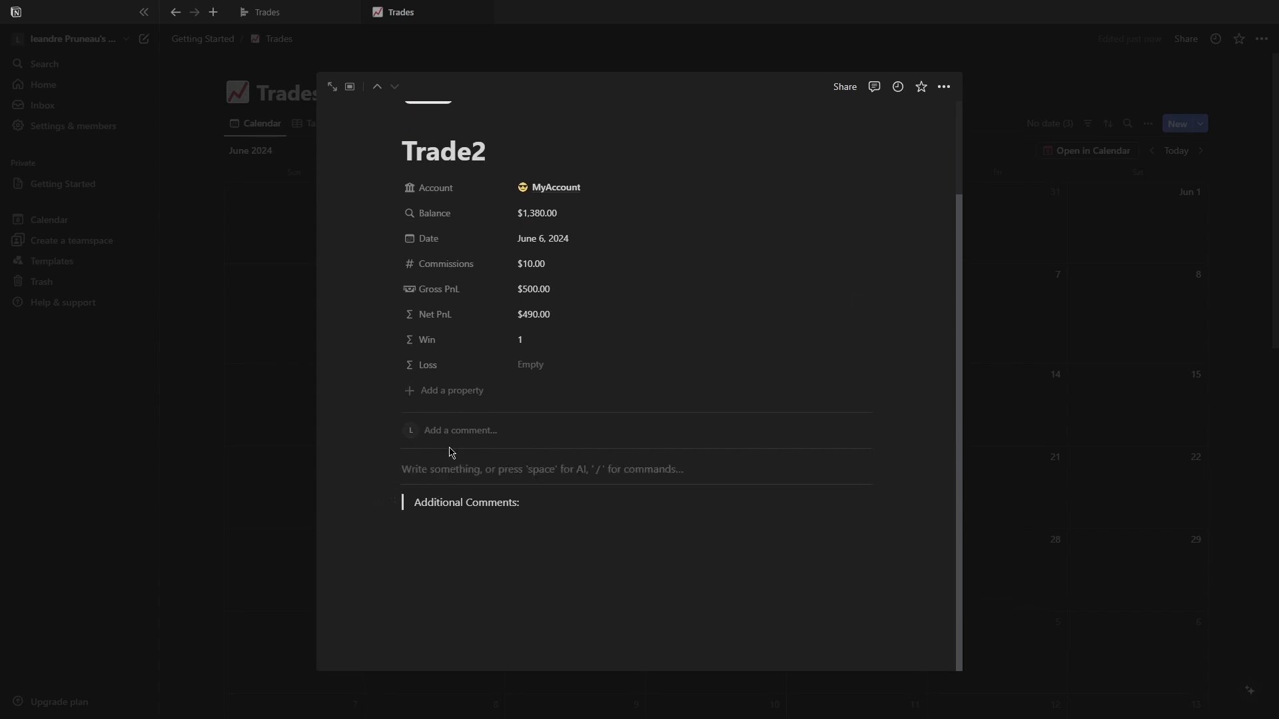
pyautogui.press('BackSpace')
pyautogui.hotkey('ctrl', 'z')
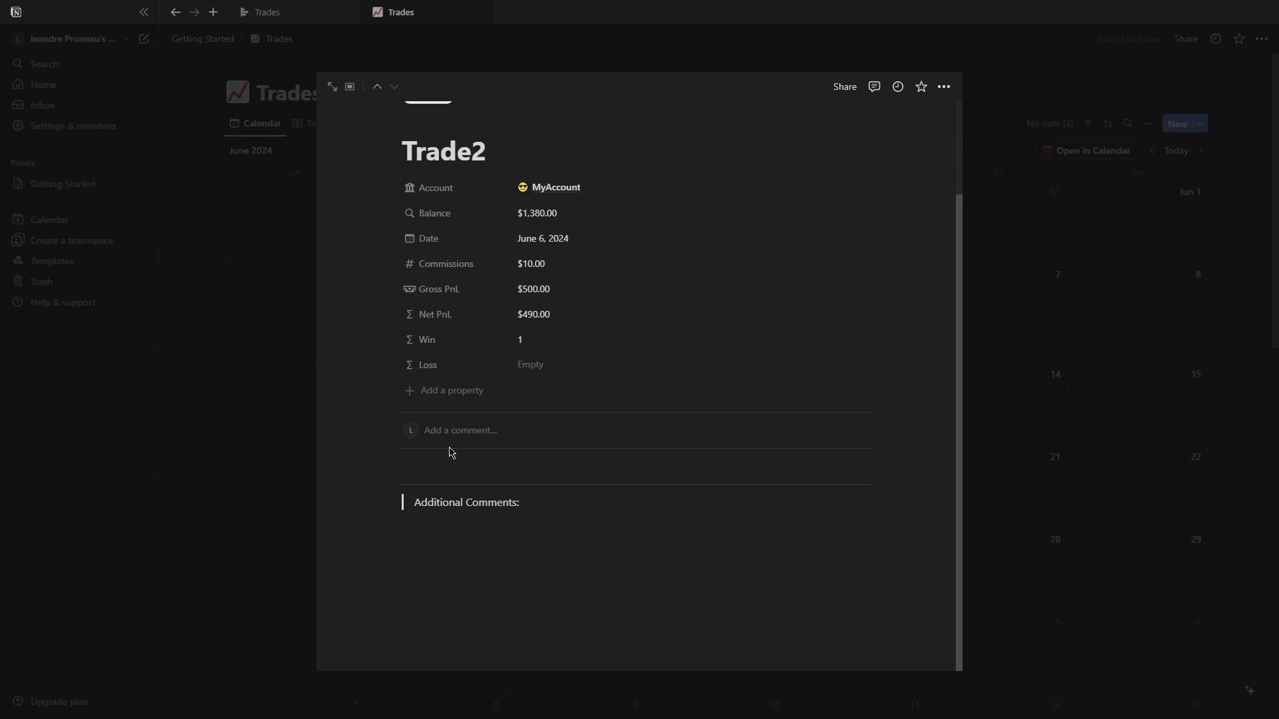
pyautogui.click(1031, 378)
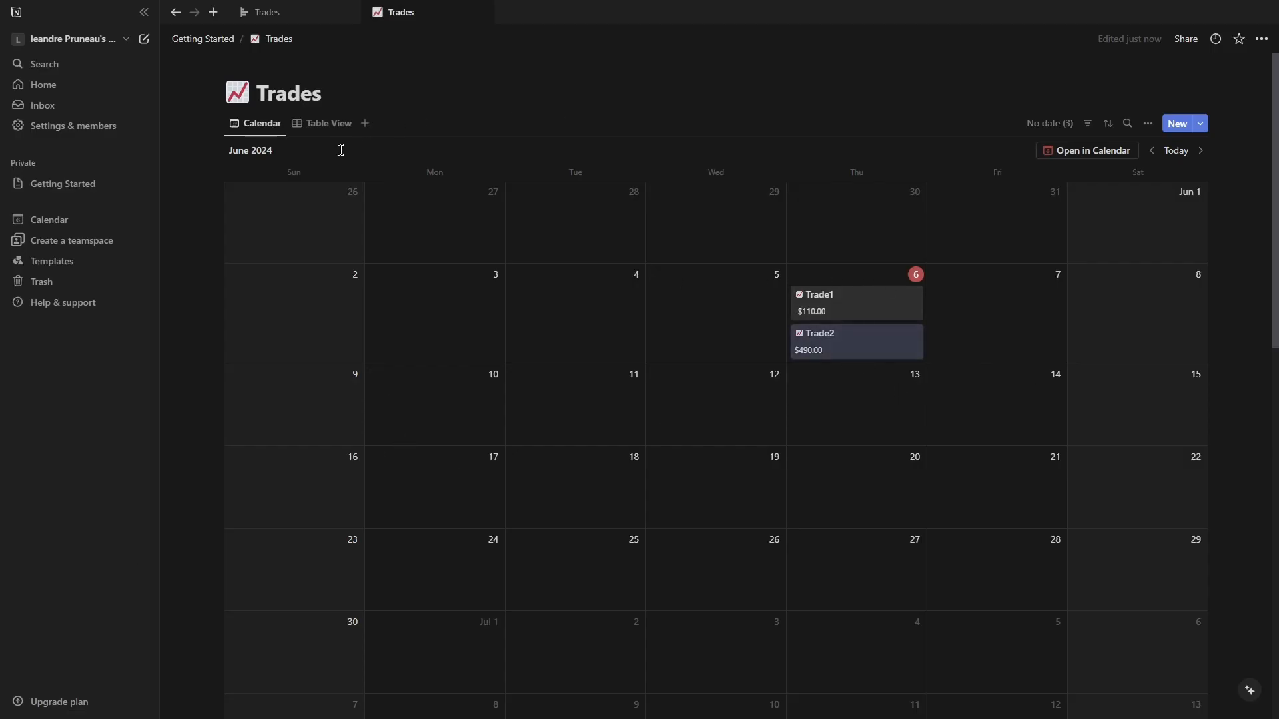
pyautogui.click(211, 40)
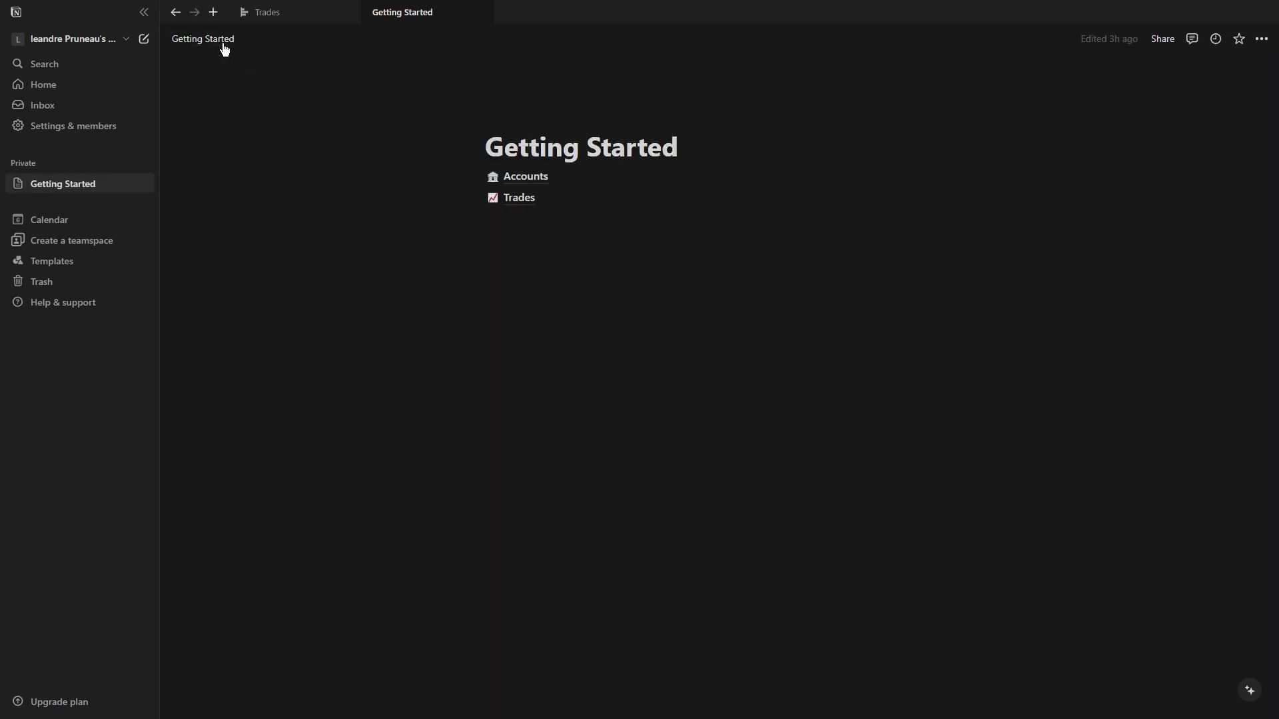
# Open the Accounts database and add a Rollup property named Win.
pyautogui.click(537, 177)
pyautogui.click(841, 148)
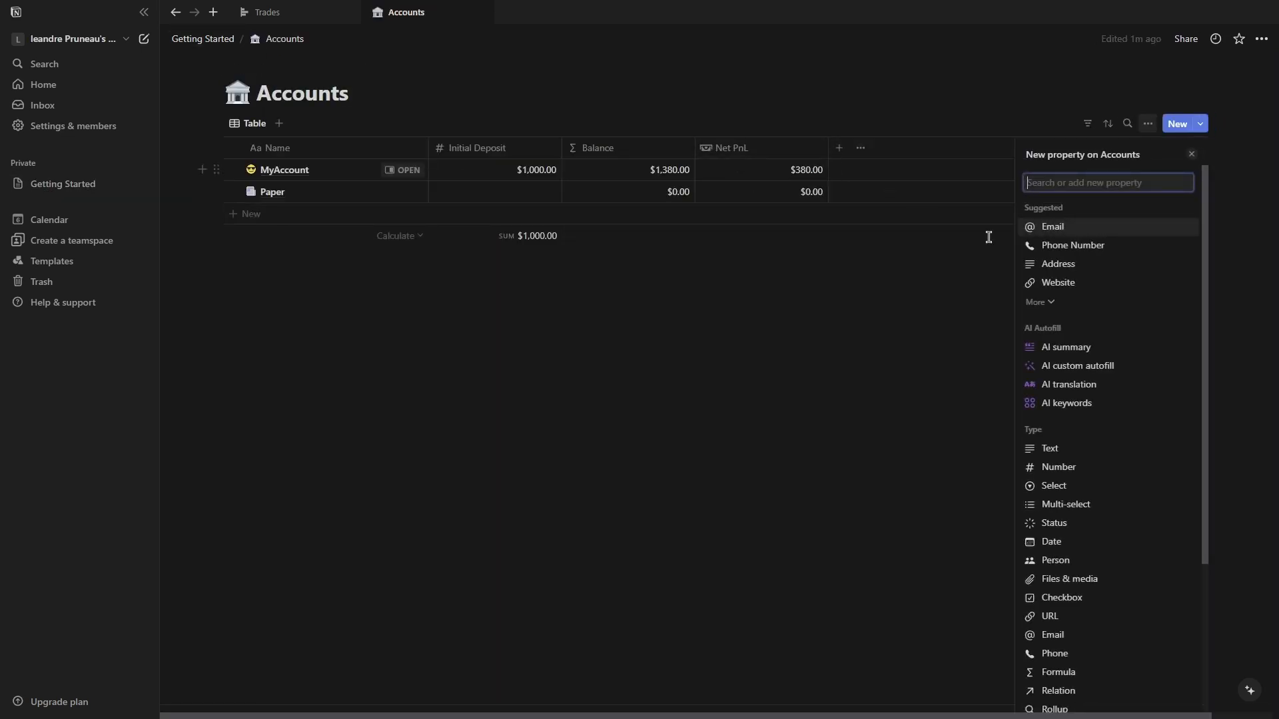
pyautogui.scroll(-2, 1082, 616)
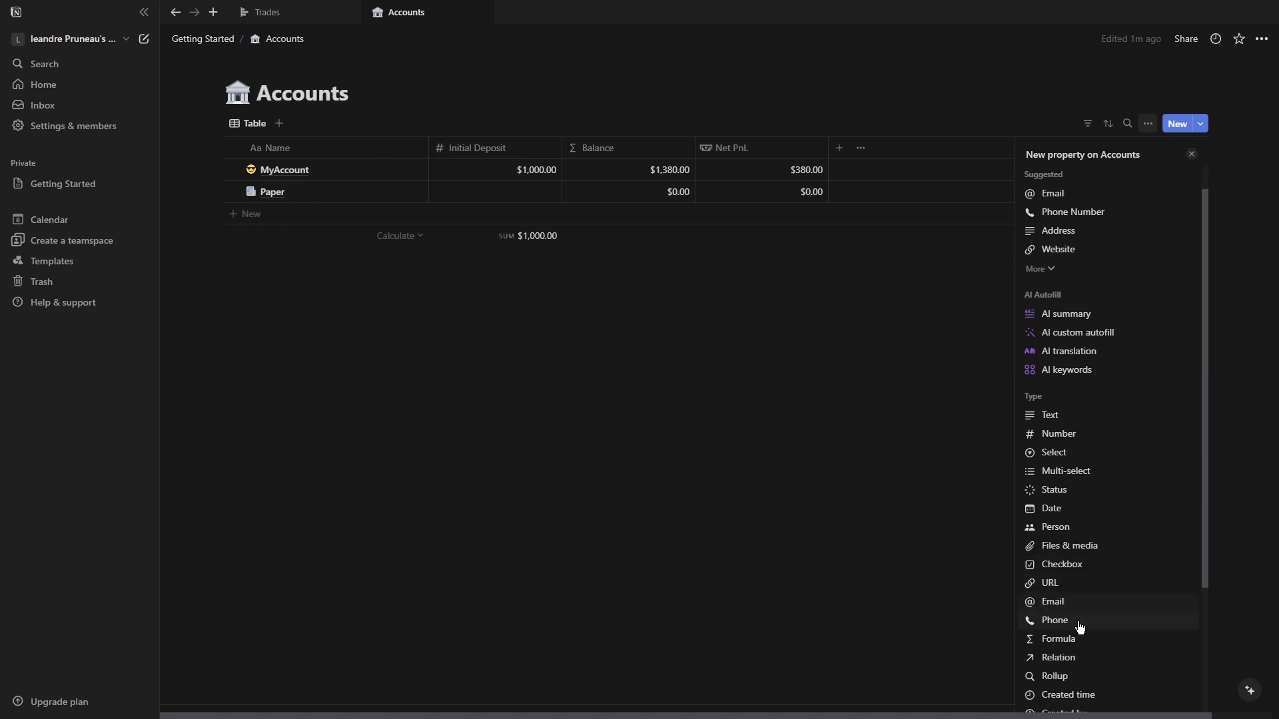
pyautogui.click(1074, 638)
pyautogui.write('W')
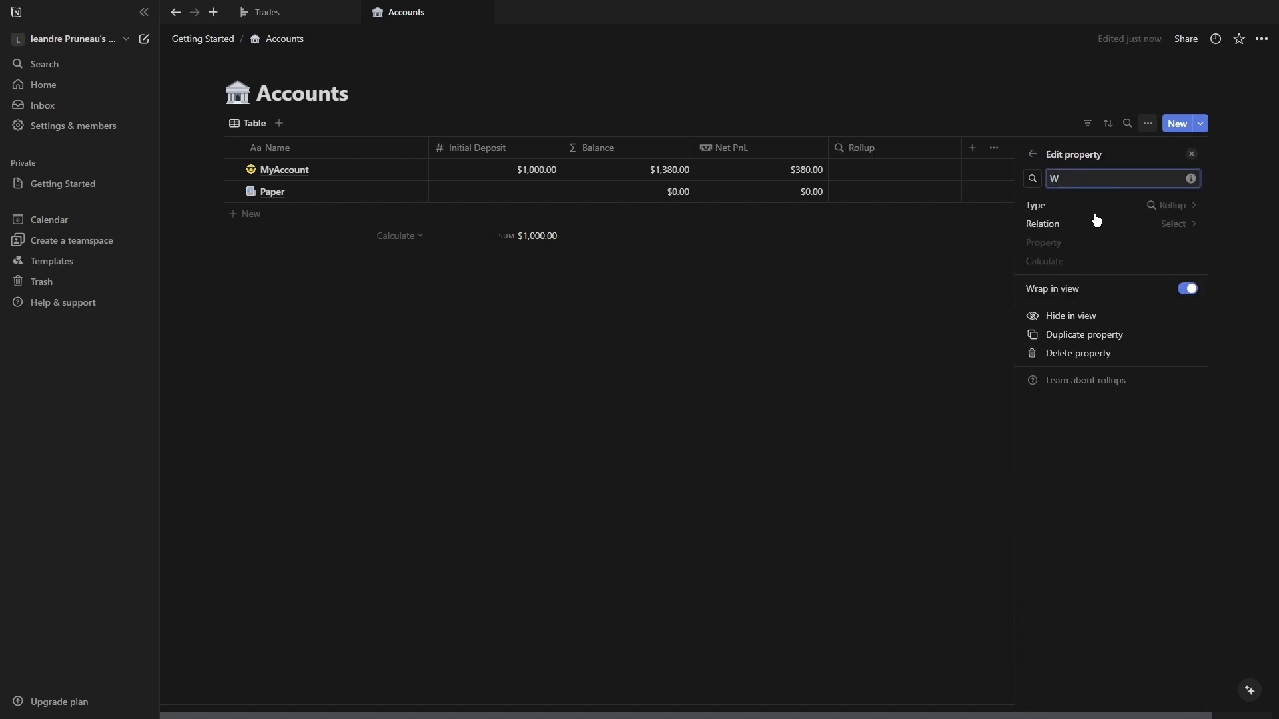
pyautogui.write('in')
# Configure the Win rollup to count values of the trades' Win property through the All the trades relation.
pyautogui.click(1158, 225)
pyautogui.click(1147, 246)
pyautogui.click(1177, 243)
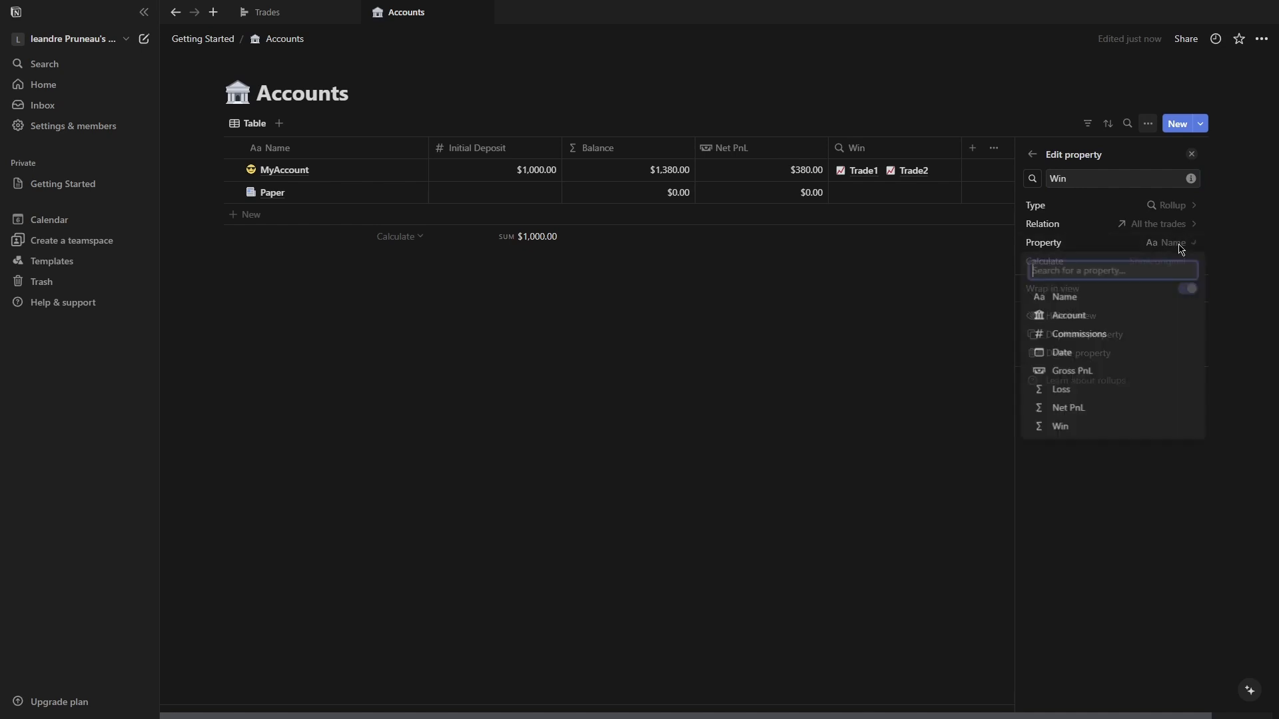
pyautogui.click(1074, 428)
pyautogui.click(1174, 263)
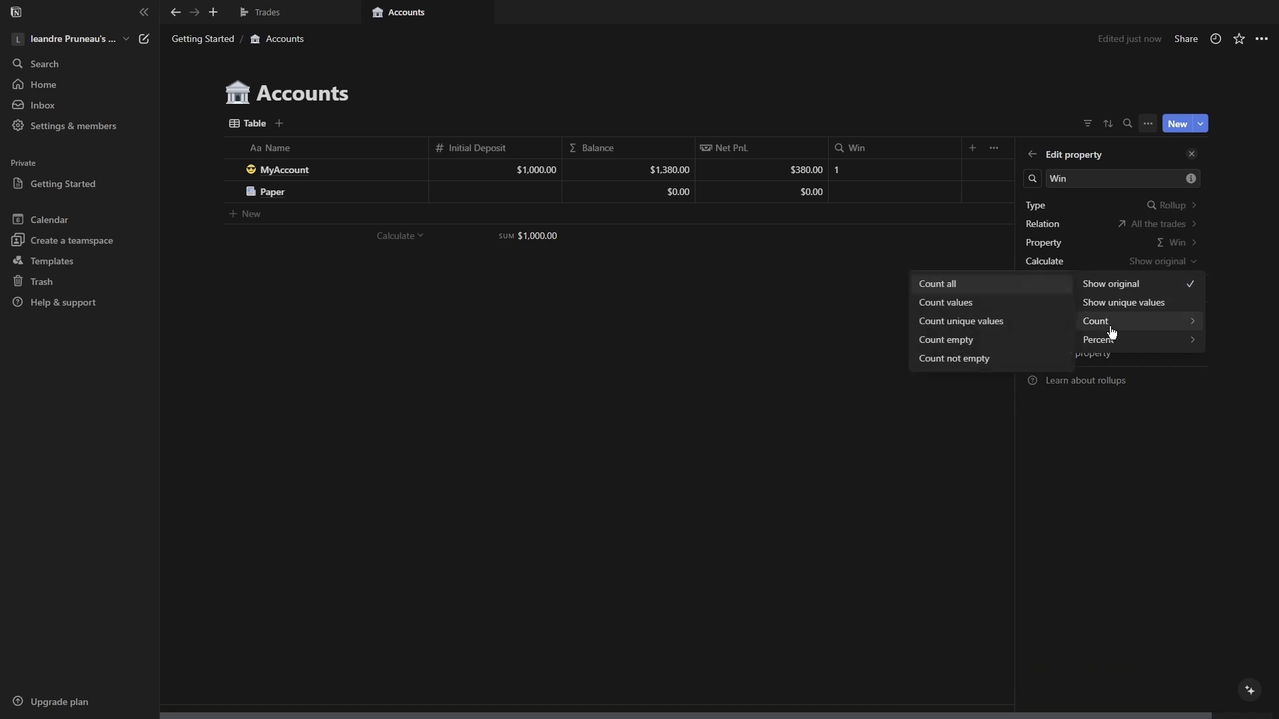
pyautogui.moveTo(1116, 325)
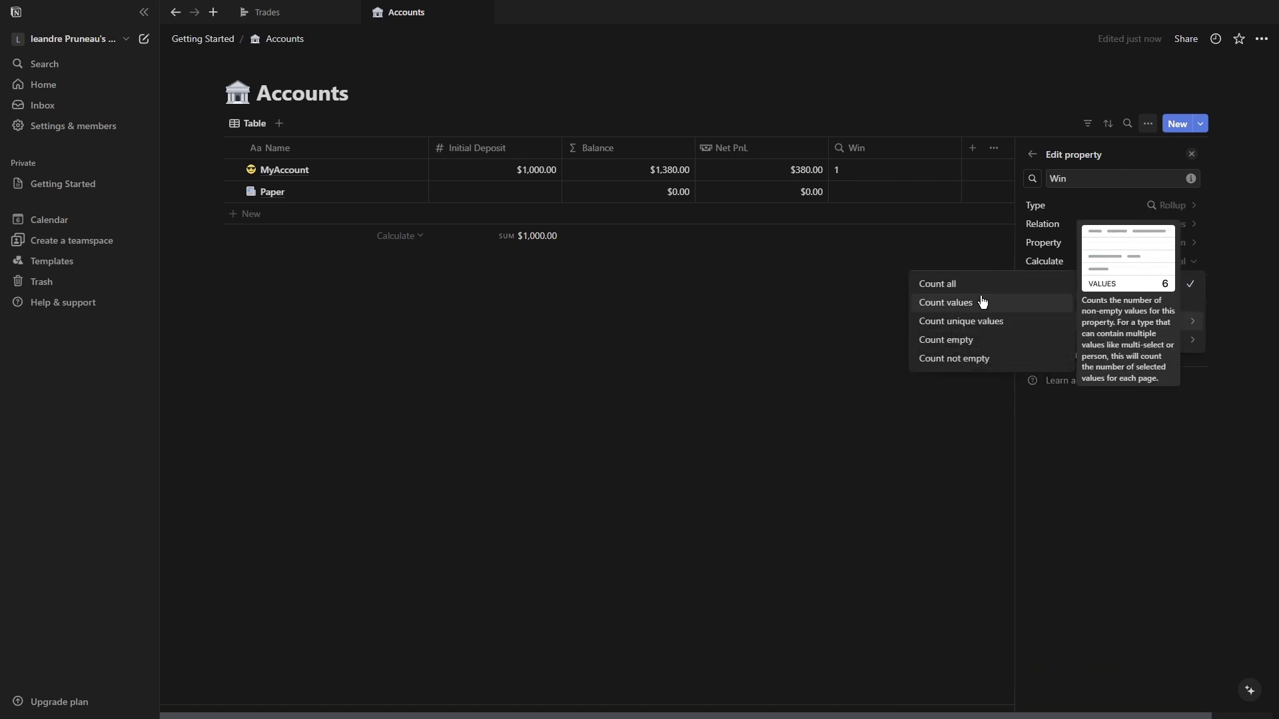
pyautogui.click(982, 303)
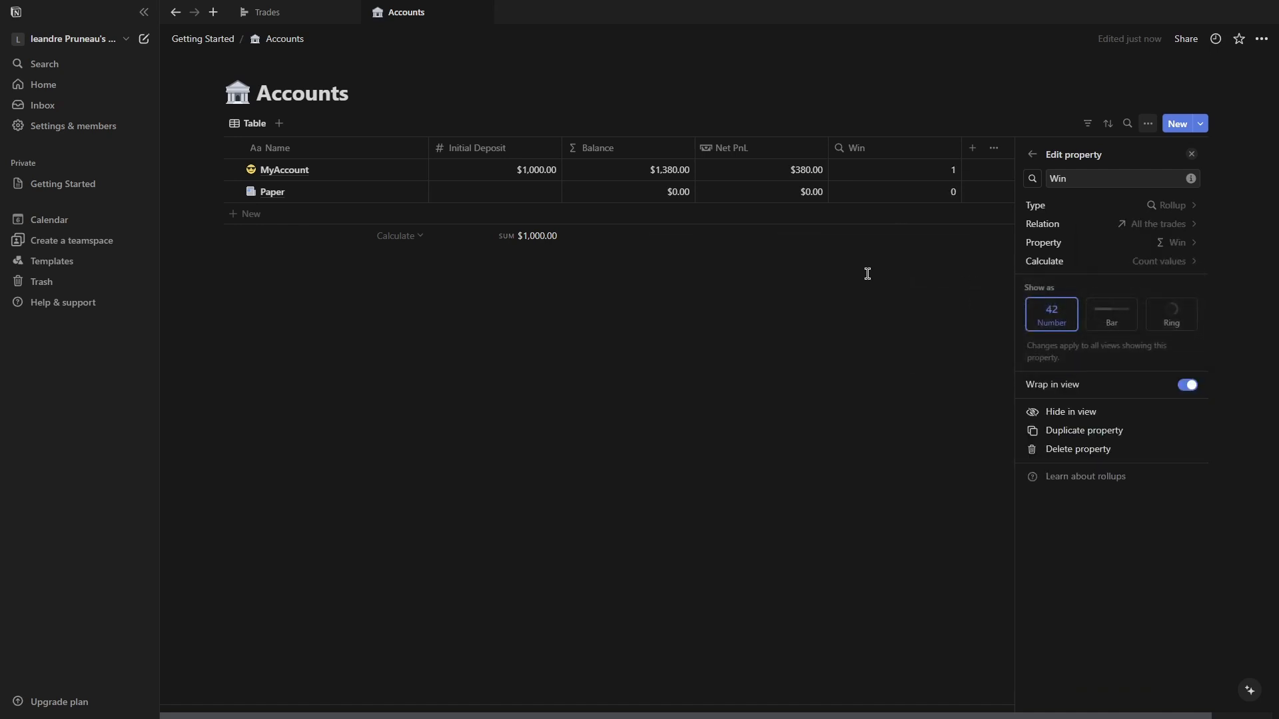
pyautogui.click(838, 279)
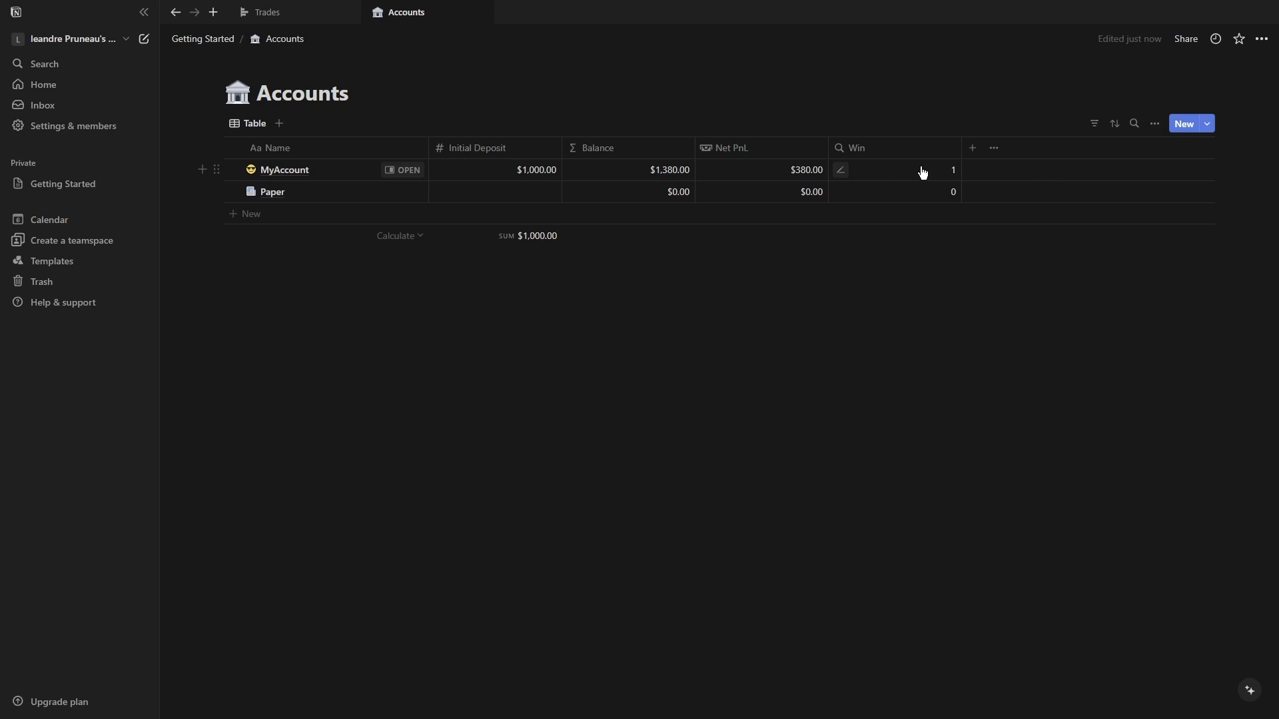
pyautogui.click(921, 172)
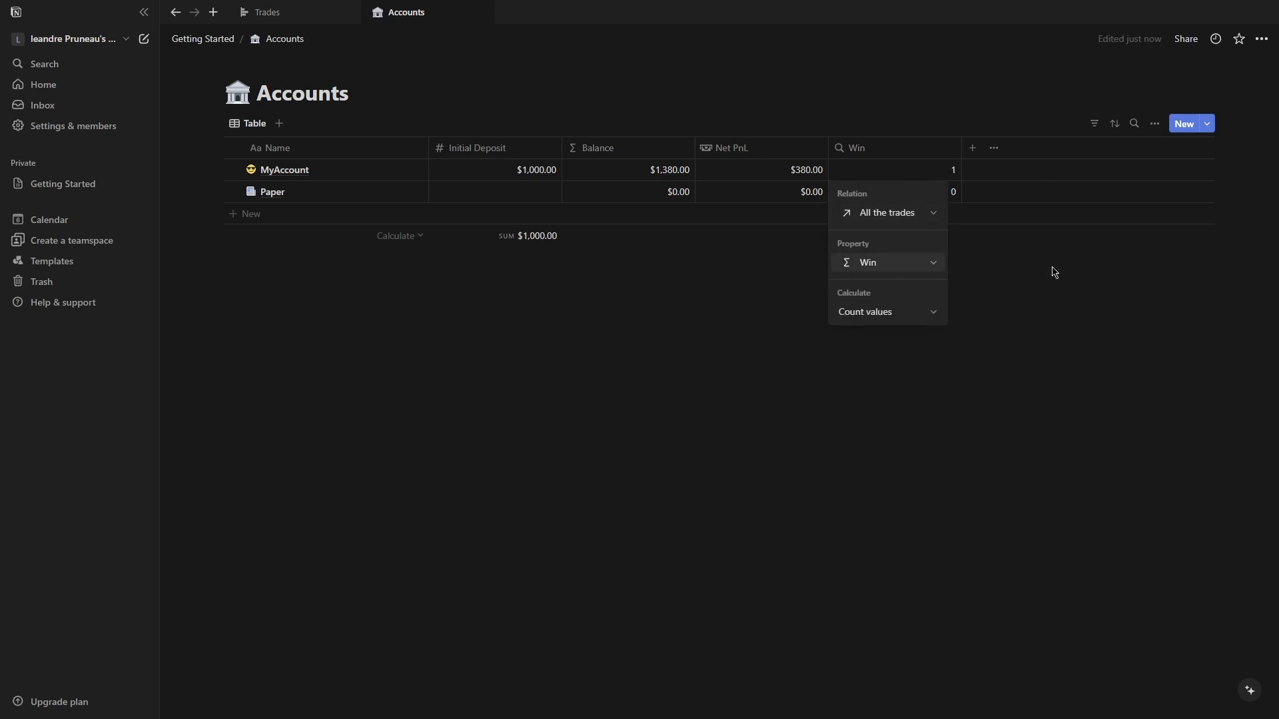
pyautogui.press('Escape')
pyautogui.click(975, 148)
pyautogui.write('lo')
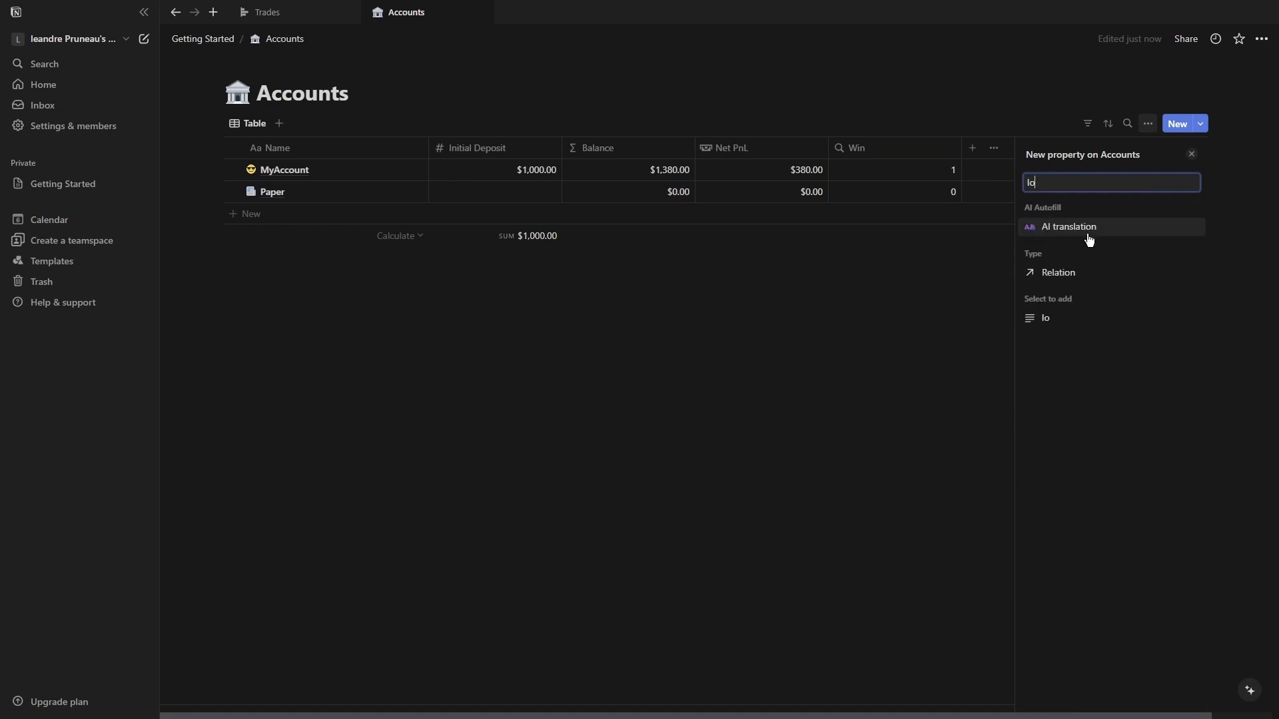
pyautogui.press('BackSpace')
pyautogui.press('BackSpace')
pyautogui.write('rol')
pyautogui.click(1126, 275)
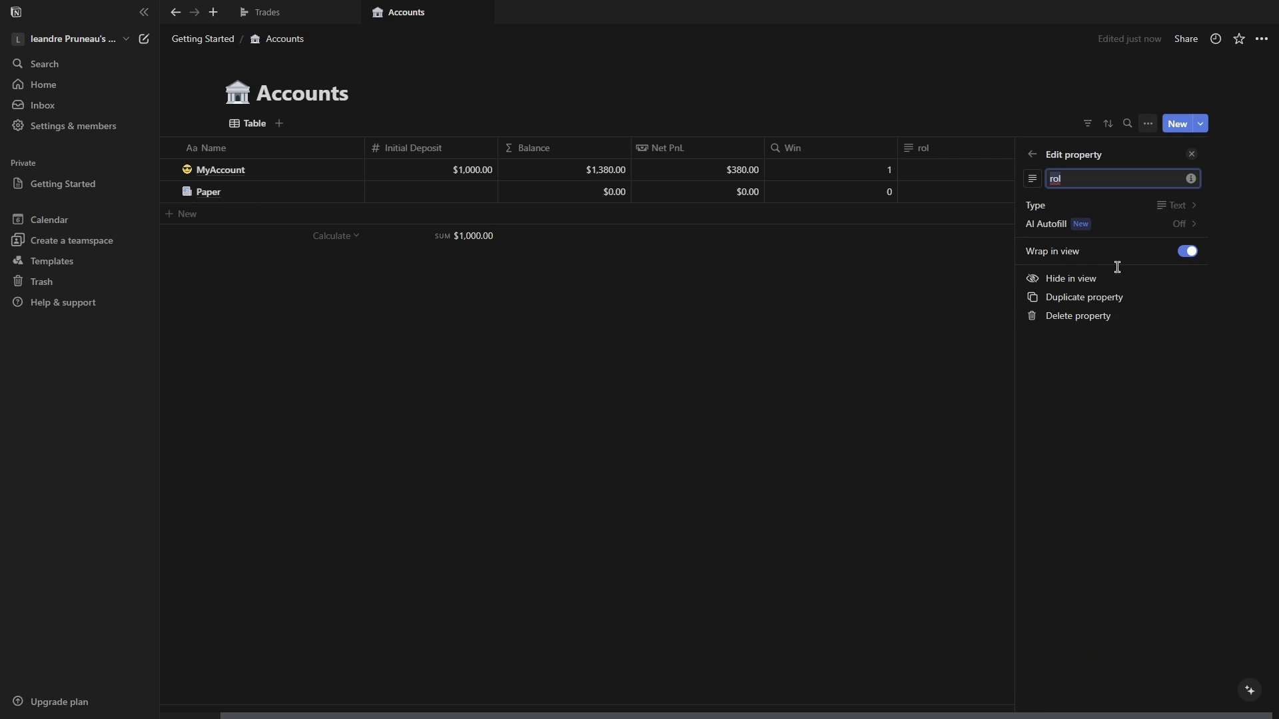
# Add a Rollup property that counts values of the trades' Loss property through the All the trades relation.
pyautogui.click(1031, 154)
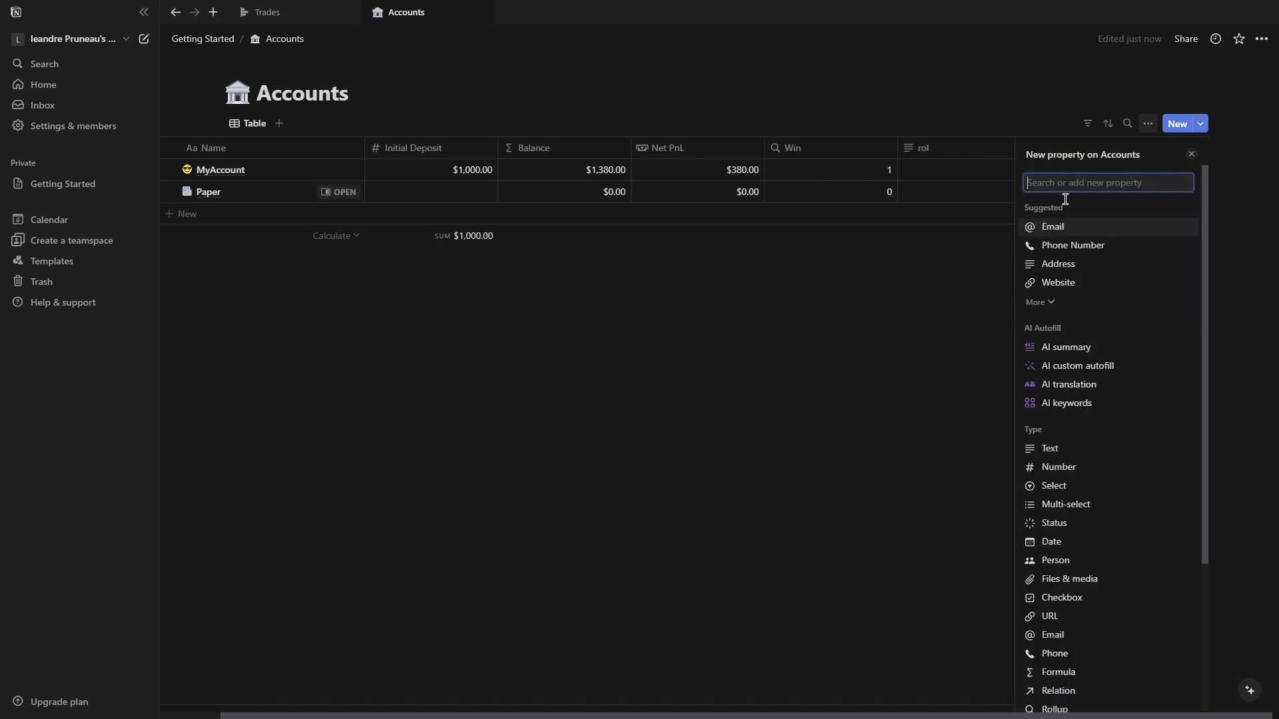
pyautogui.click(1061, 709)
pyautogui.click(1171, 205)
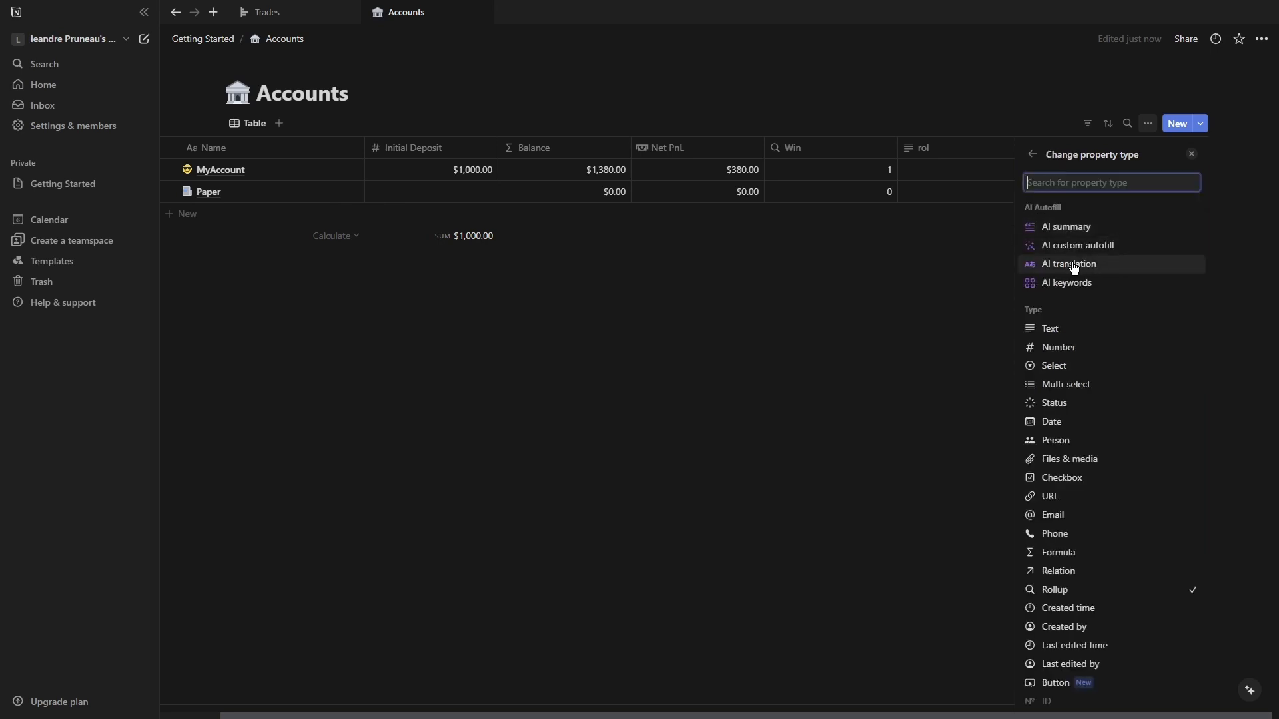
pyautogui.click(1032, 154)
pyautogui.click(1182, 225)
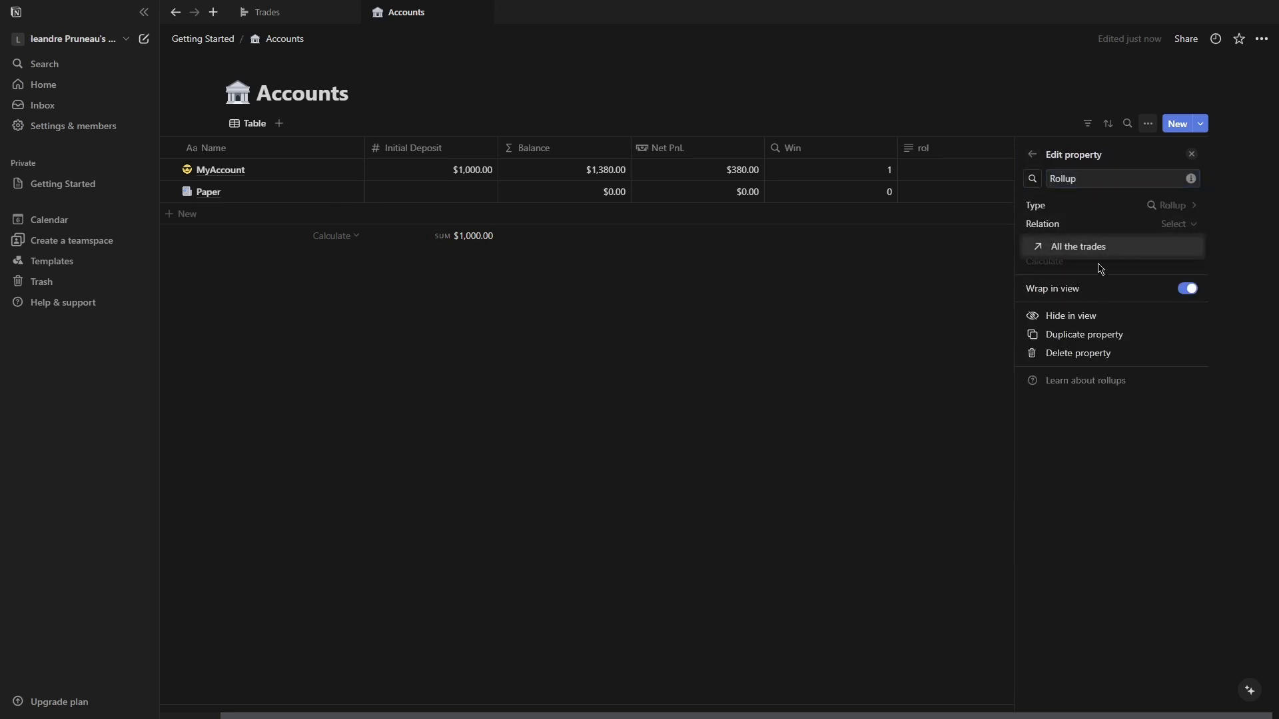
pyautogui.click(1173, 246)
pyautogui.click(1186, 244)
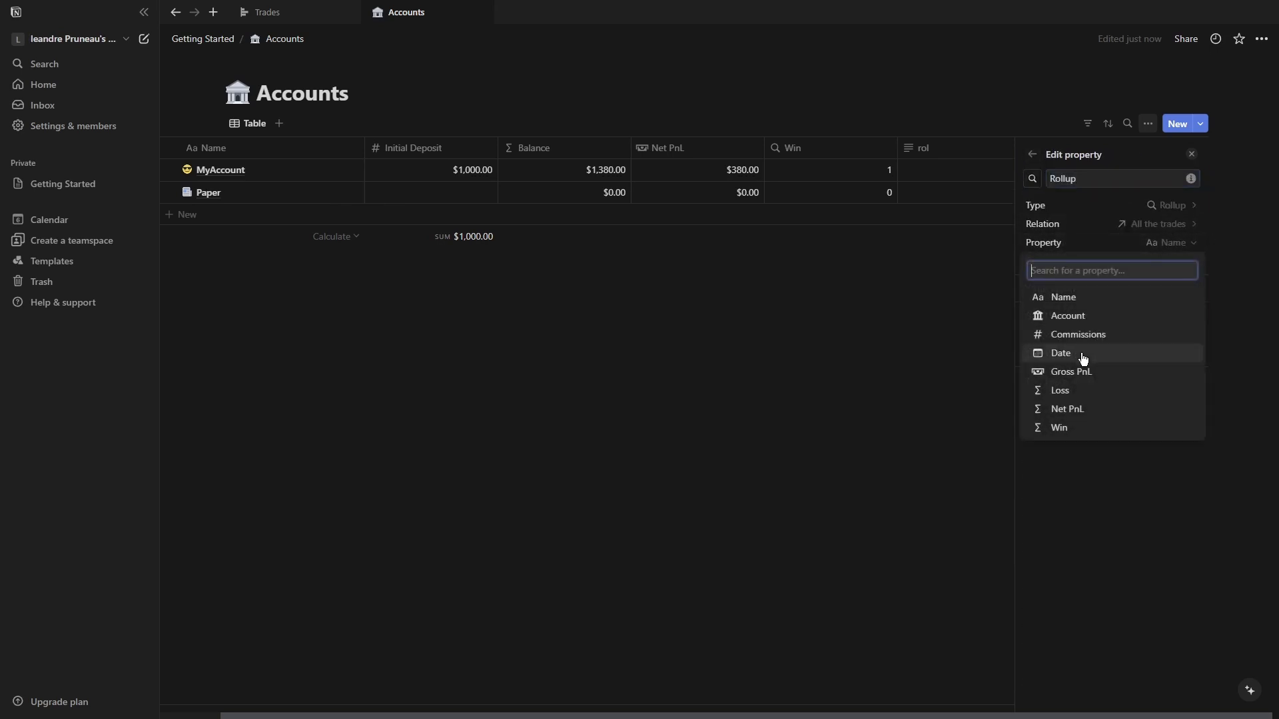
pyautogui.click(1075, 389)
pyautogui.click(1160, 261)
pyautogui.moveTo(1125, 322)
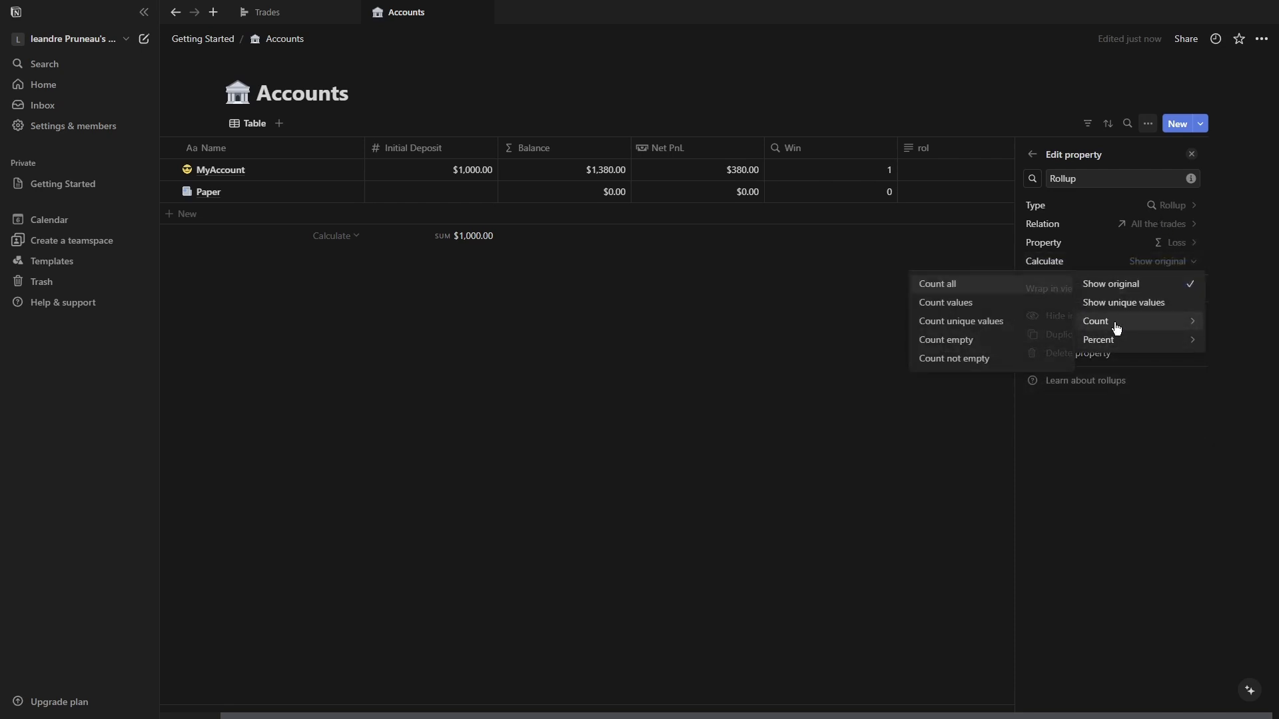
pyautogui.click(981, 303)
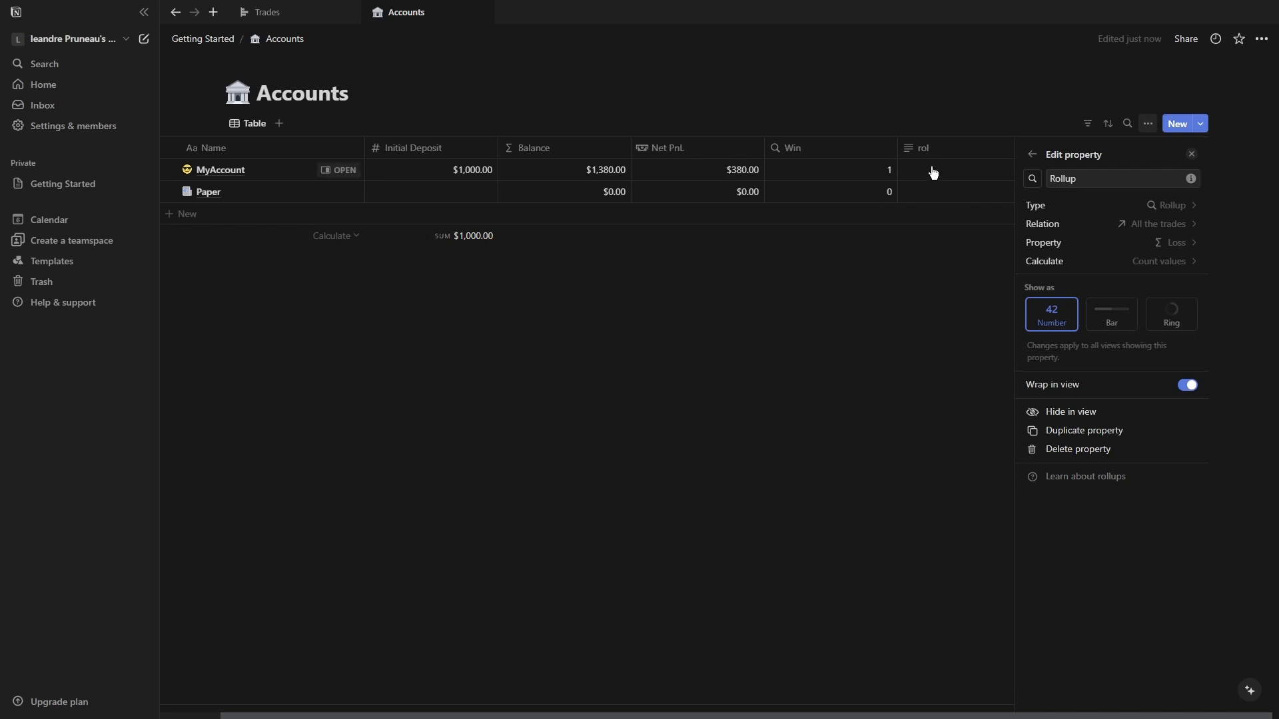
# Rename the rol text property to Loss.
pyautogui.click(989, 153)
pyautogui.press('BackSpace')
pyautogui.press('BackSpace')
pyautogui.press('BackSpace')
pyautogui.write('Loss')
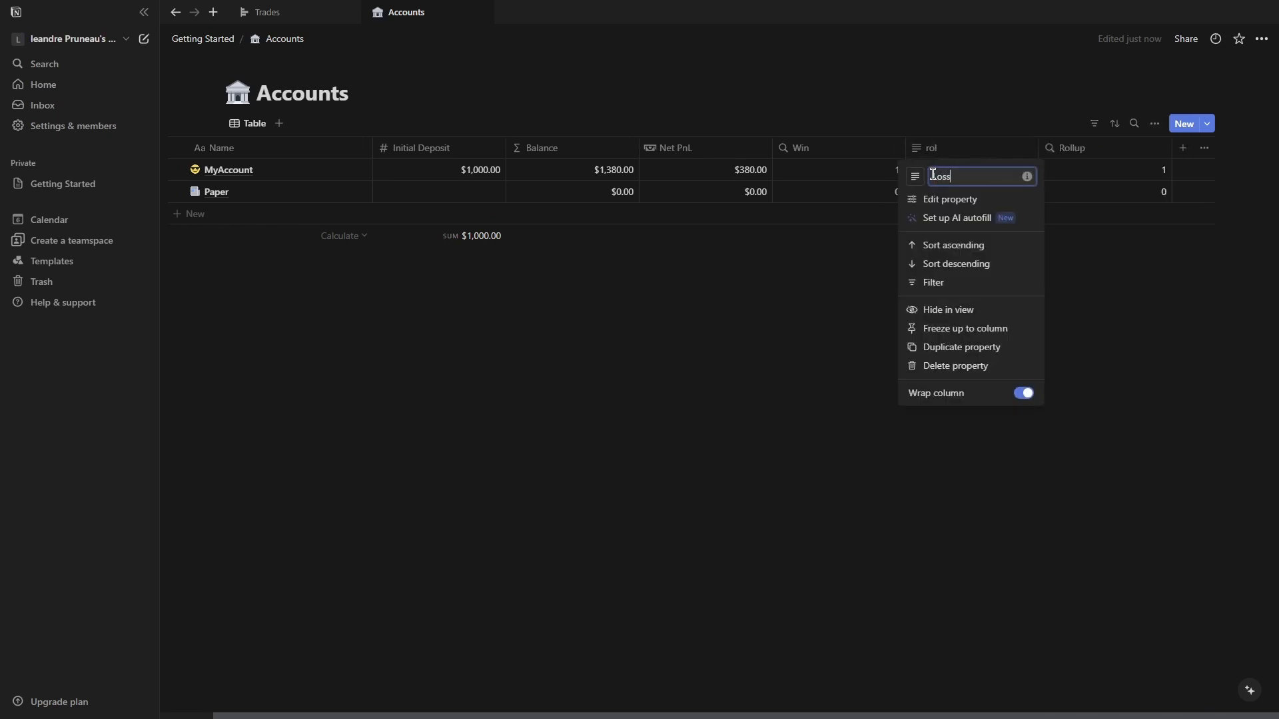
pyautogui.click(1110, 340)
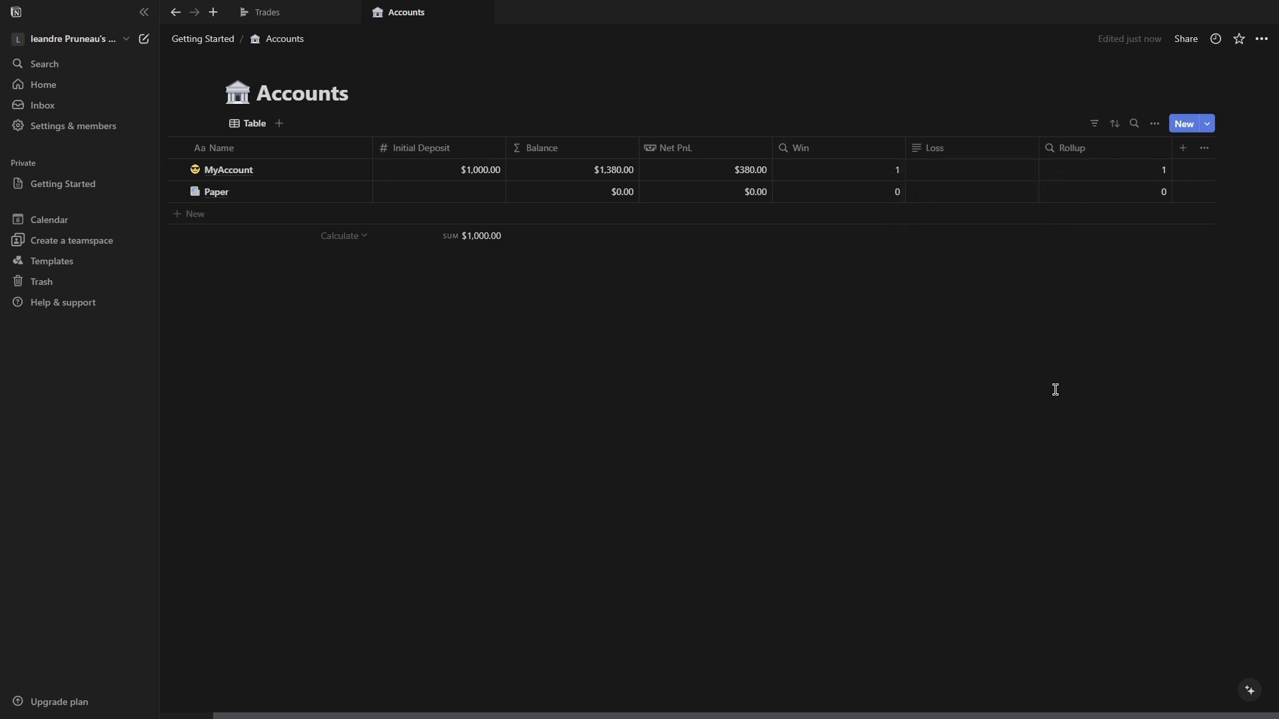
# Try to rename the Rollup property to Loss.
pyautogui.click(1086, 147)
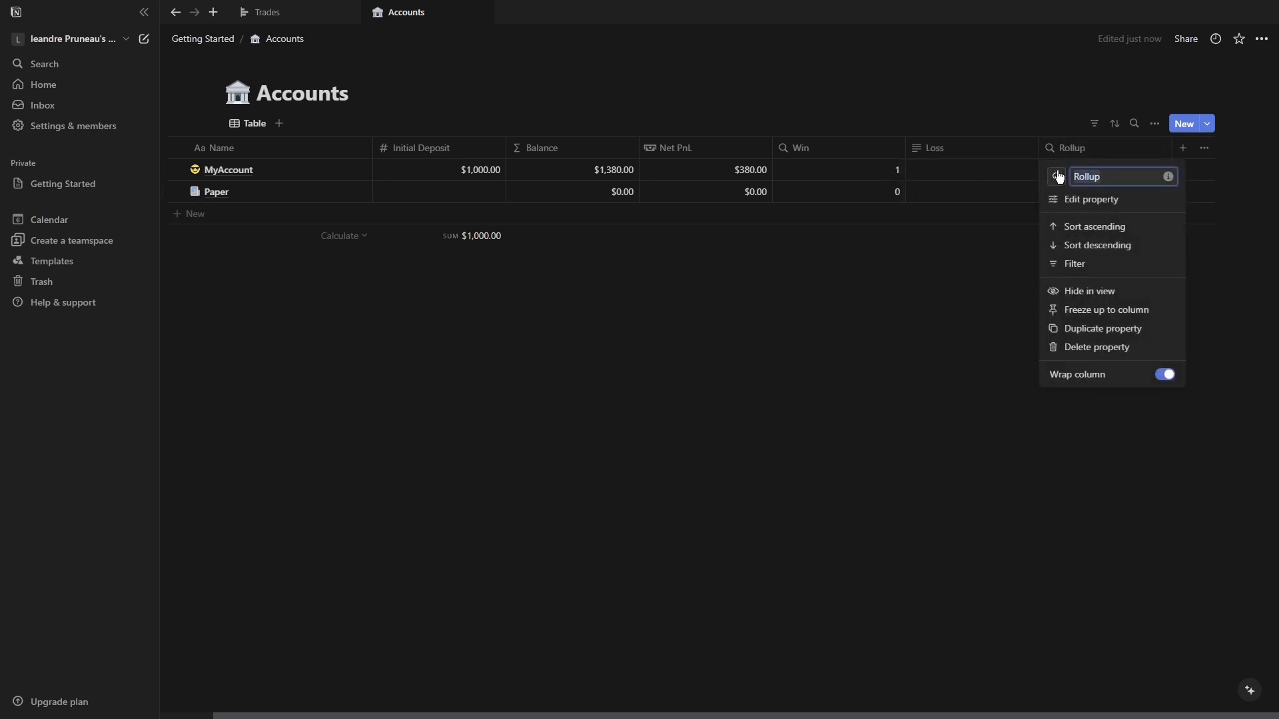
pyautogui.write('Loss')
pyautogui.click(993, 294)
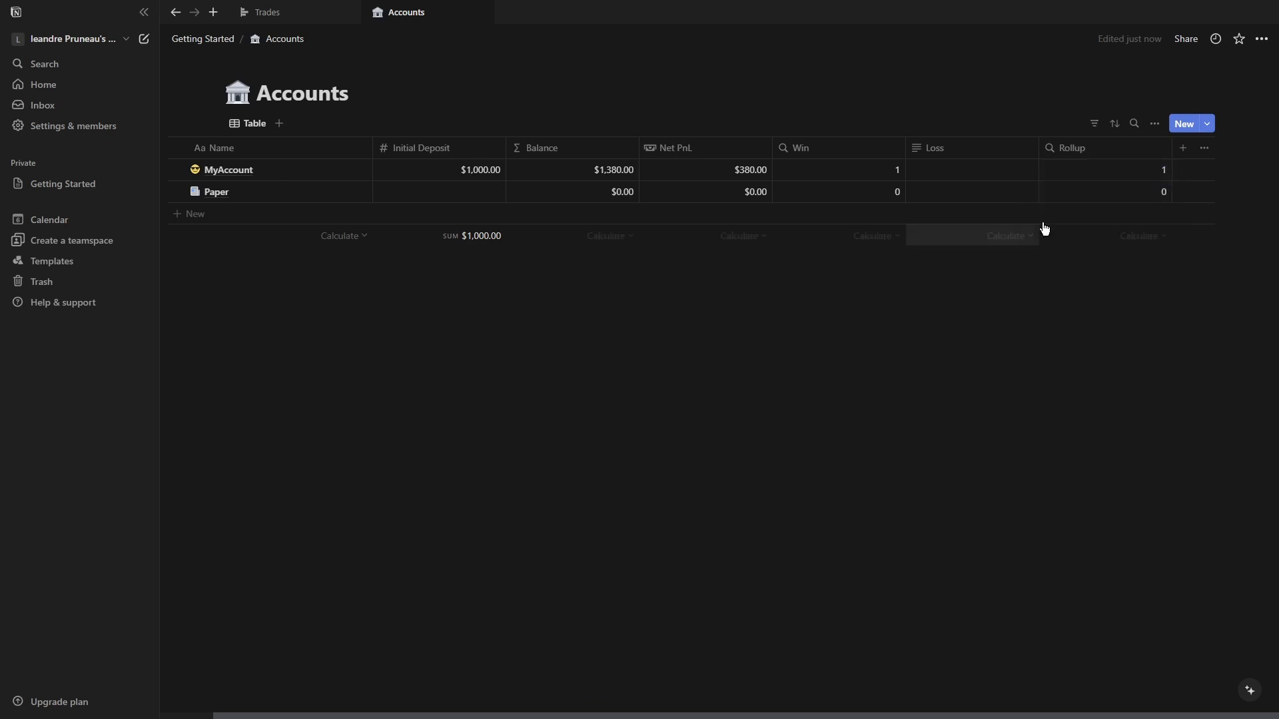
# Delete the Loss text property from the Accounts table.
pyautogui.click(975, 147)
pyautogui.click(974, 150)
pyautogui.click(968, 158)
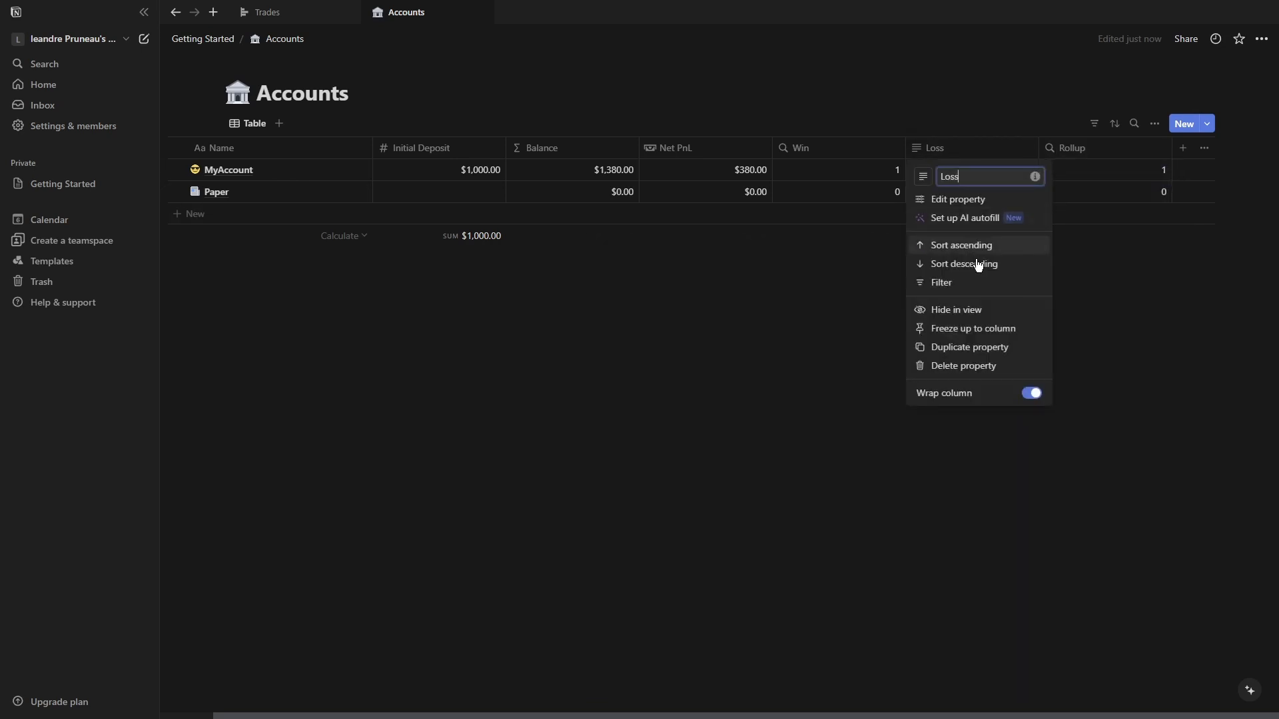
pyautogui.click(953, 369)
pyautogui.click(673, 377)
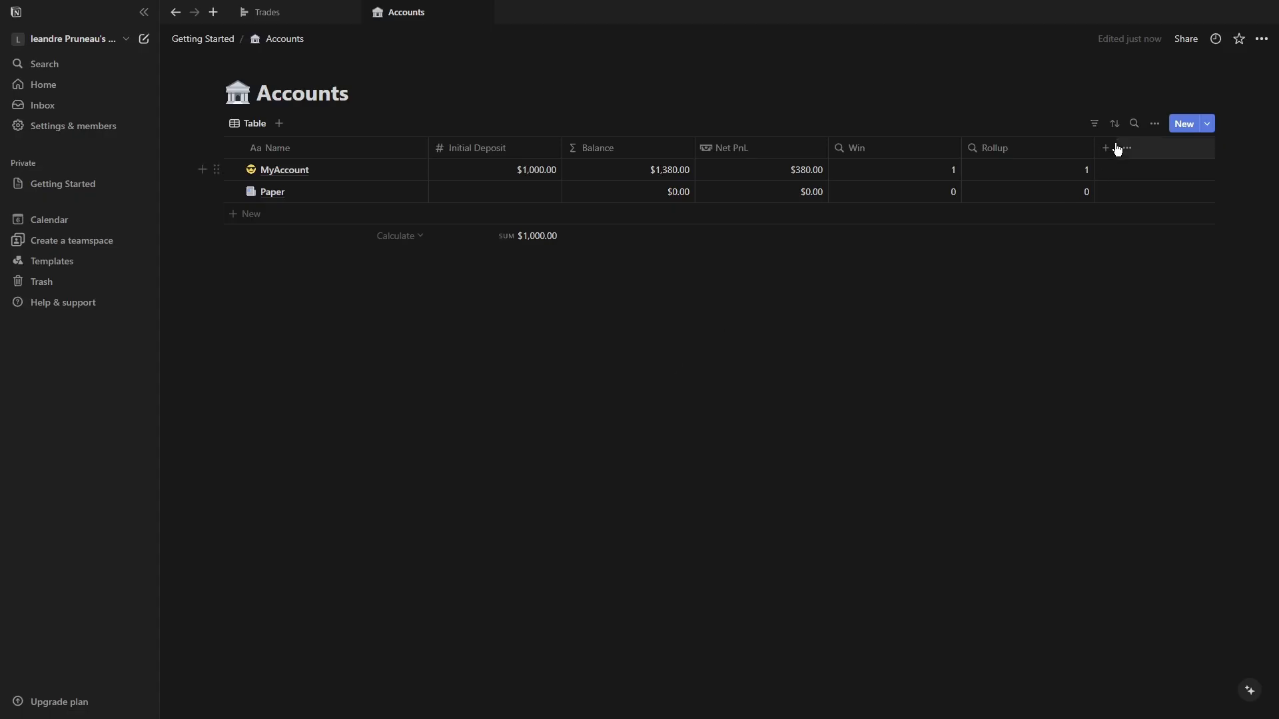
# Rename the Rollup property to Loss.
pyautogui.click(1001, 152)
pyautogui.write('Loss')
pyautogui.click(1166, 240)
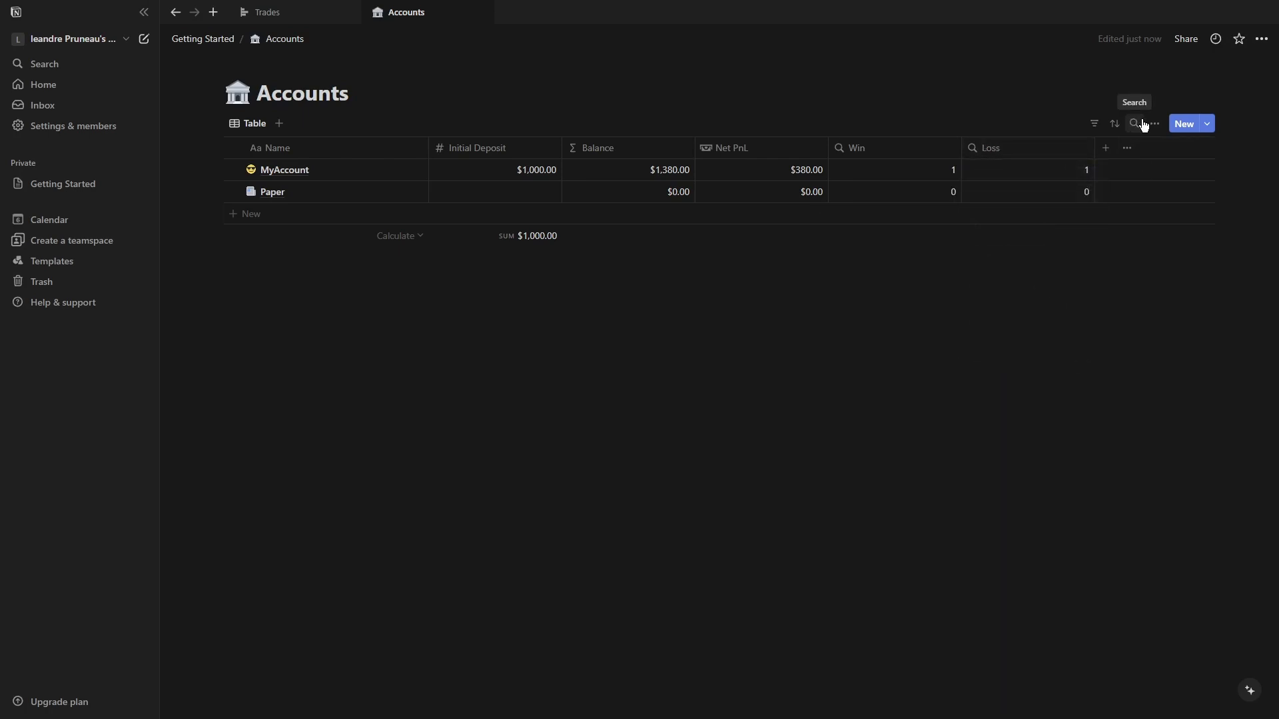
# Hide the Win and Loss properties from the Accounts table view.
pyautogui.click(1155, 124)
pyautogui.click(1084, 231)
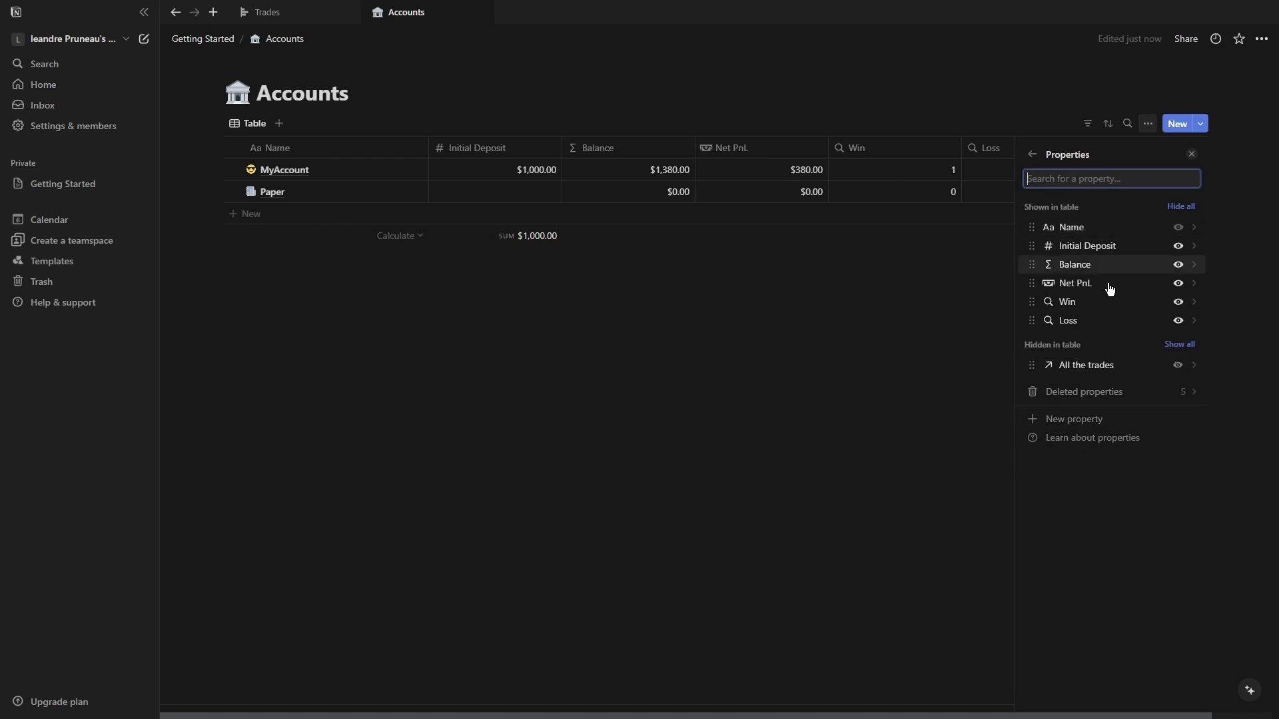
pyautogui.click(1176, 303)
pyautogui.click(1176, 303)
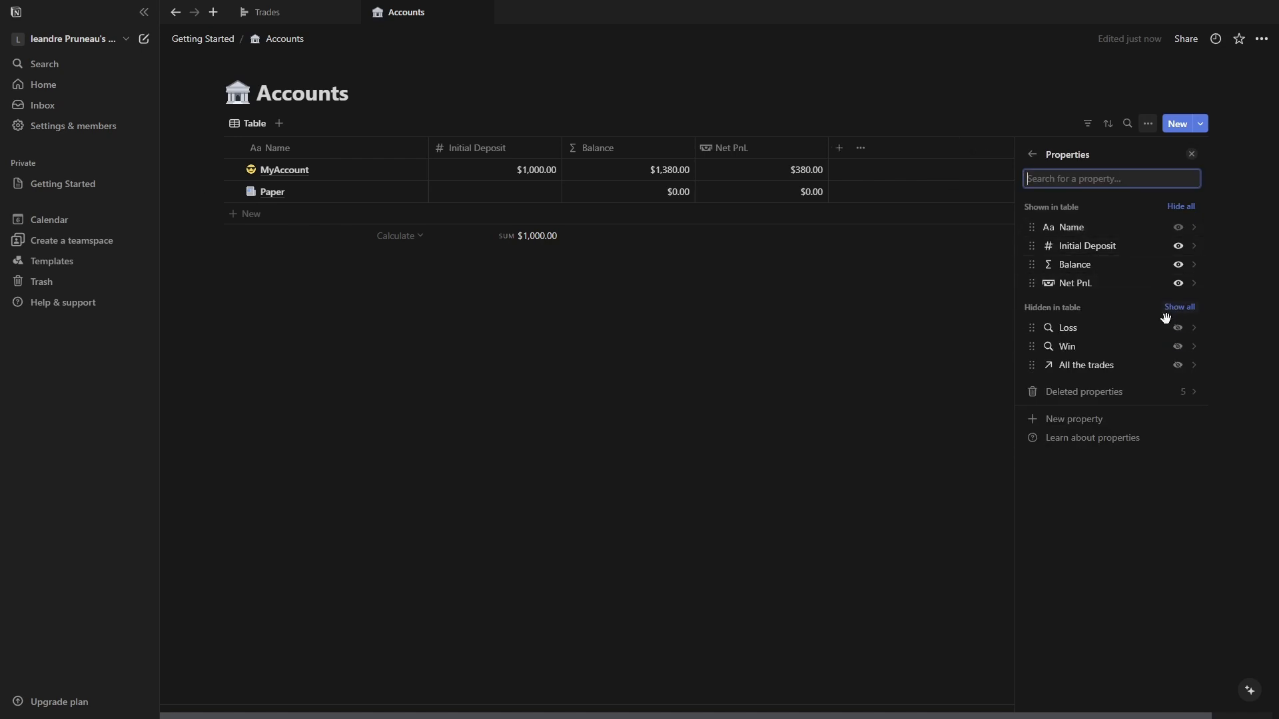
# Add a new Formula property to the Accounts database.
pyautogui.click(1081, 418)
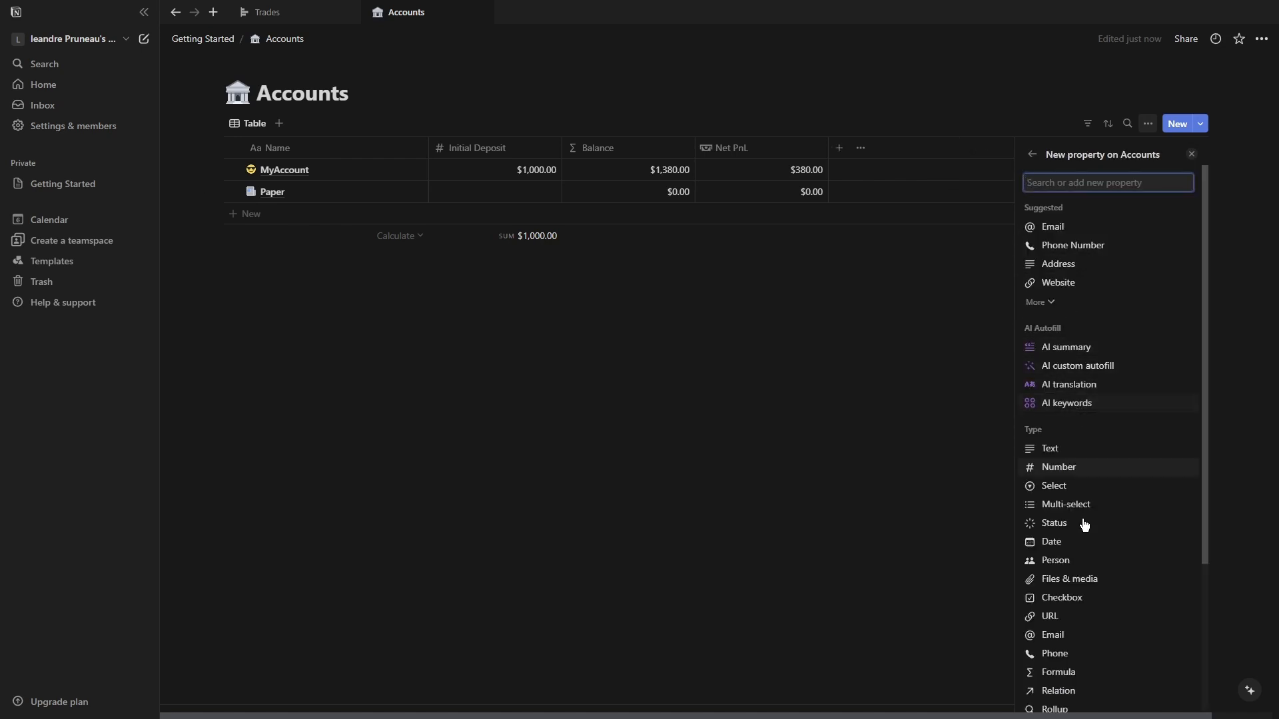
pyautogui.scroll(-2, 1085, 609)
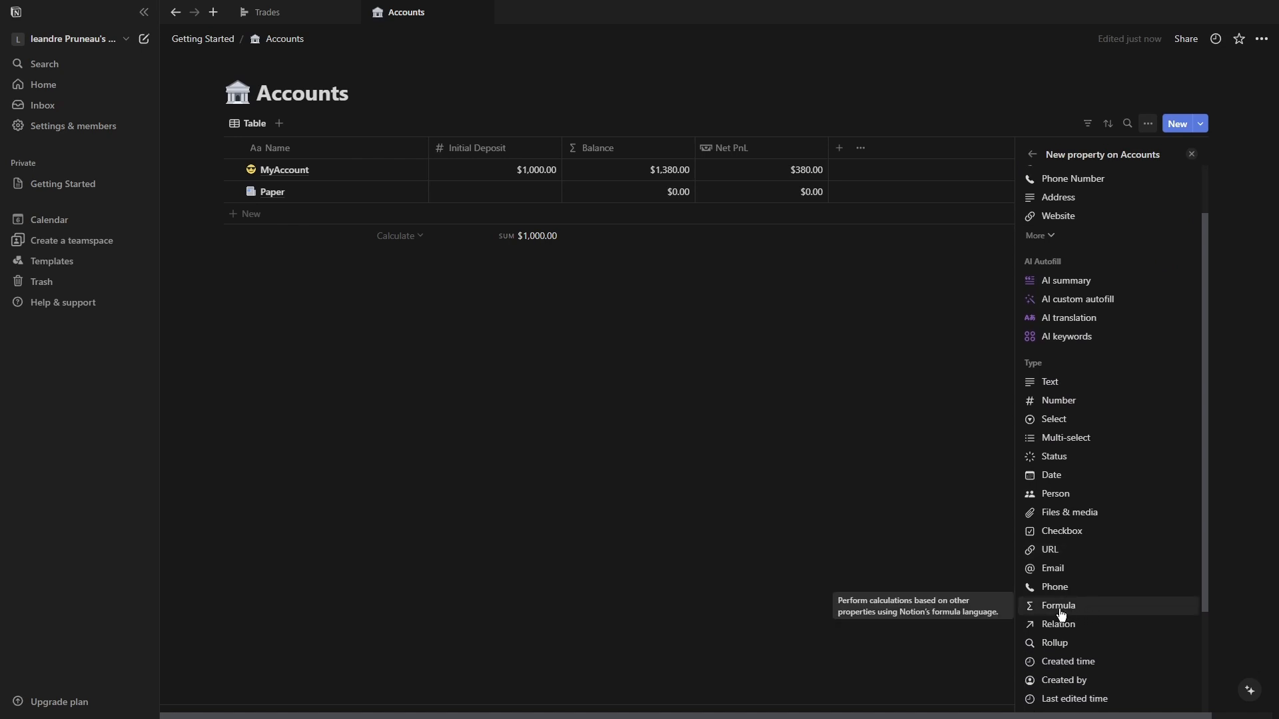
pyautogui.click(1061, 608)
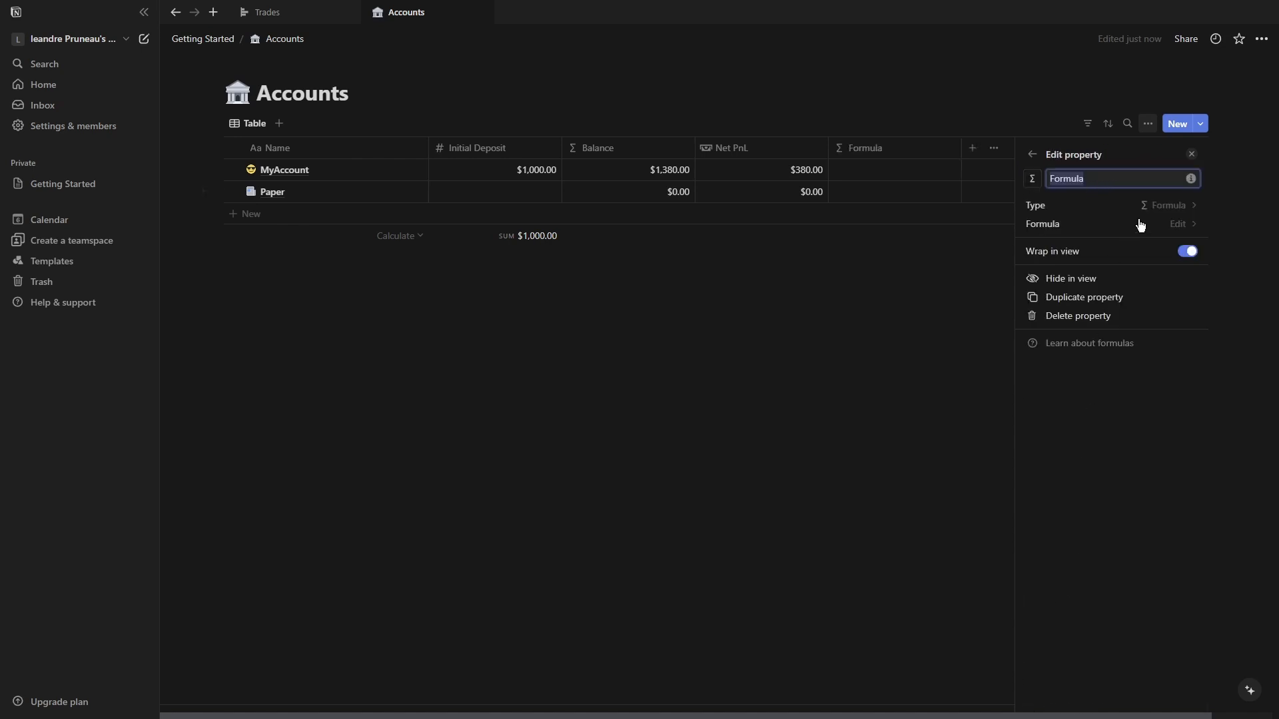
# Enter the formula Win + ":" + Loss in the new formula property and save it.
pyautogui.click(1066, 231)
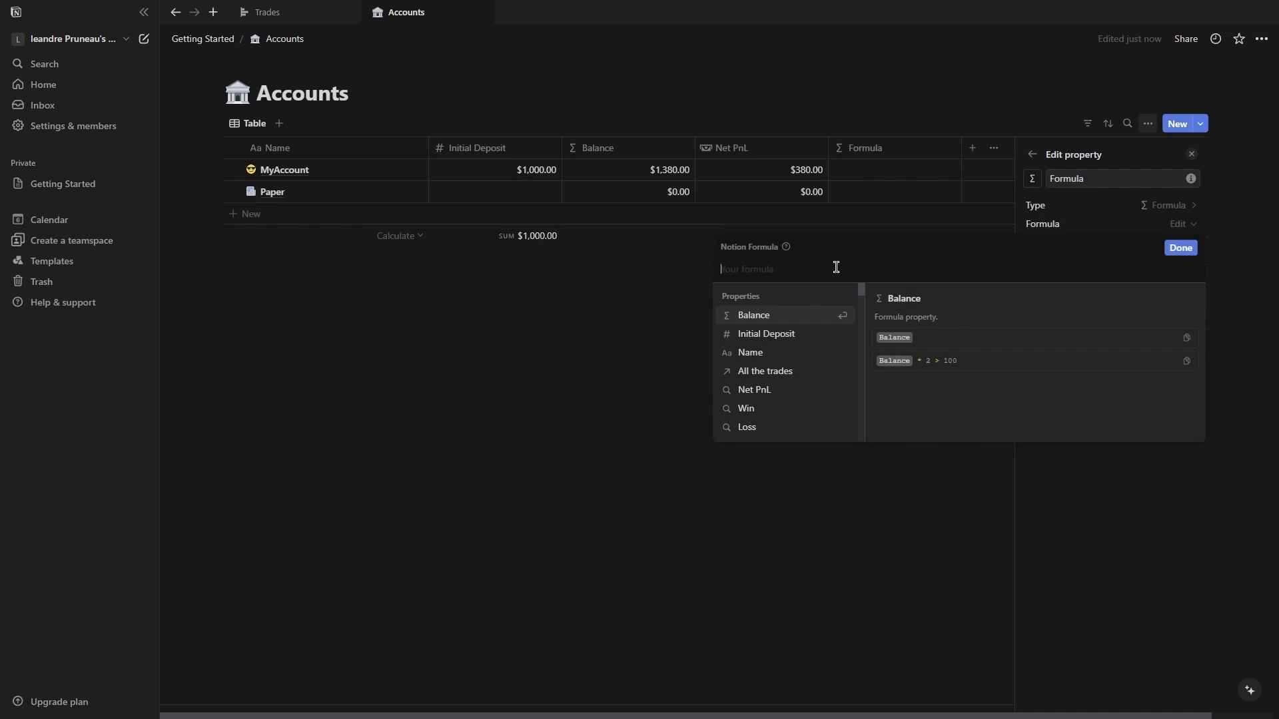
pyautogui.write('(')
pyautogui.press('BackSpace')
pyautogui.write('Win')
pyautogui.click(788, 341)
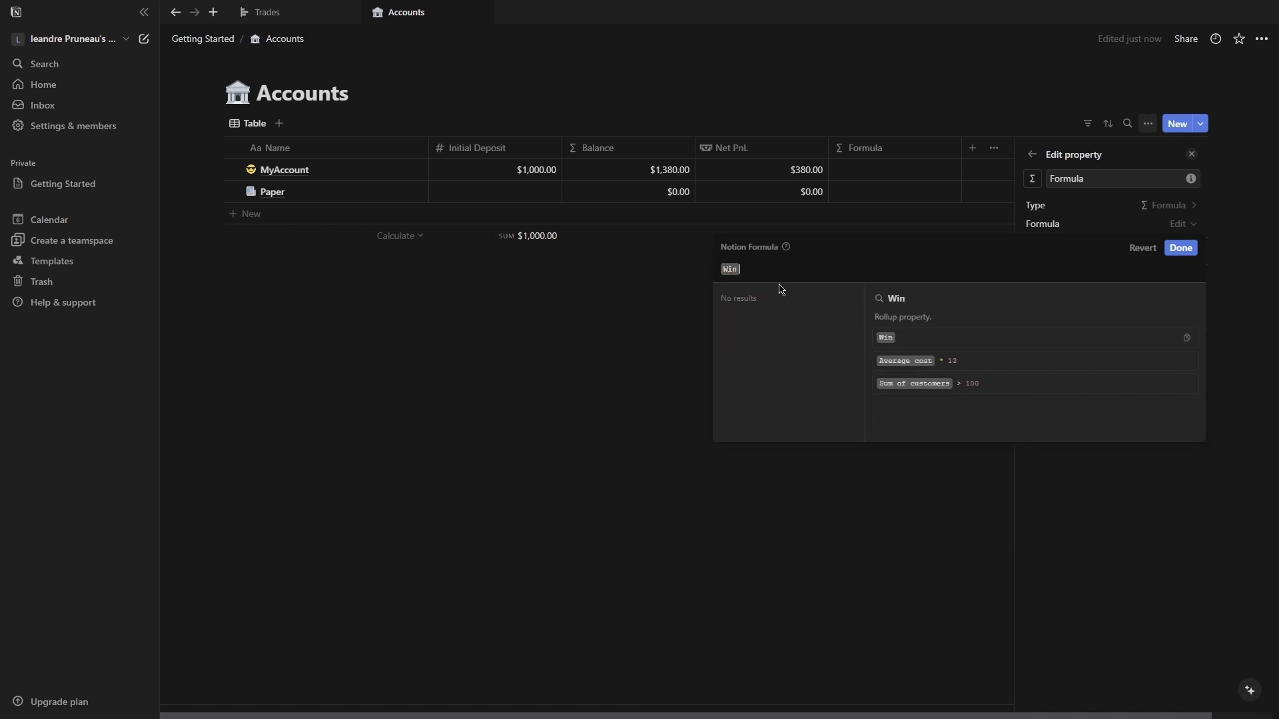
pyautogui.write('+":')
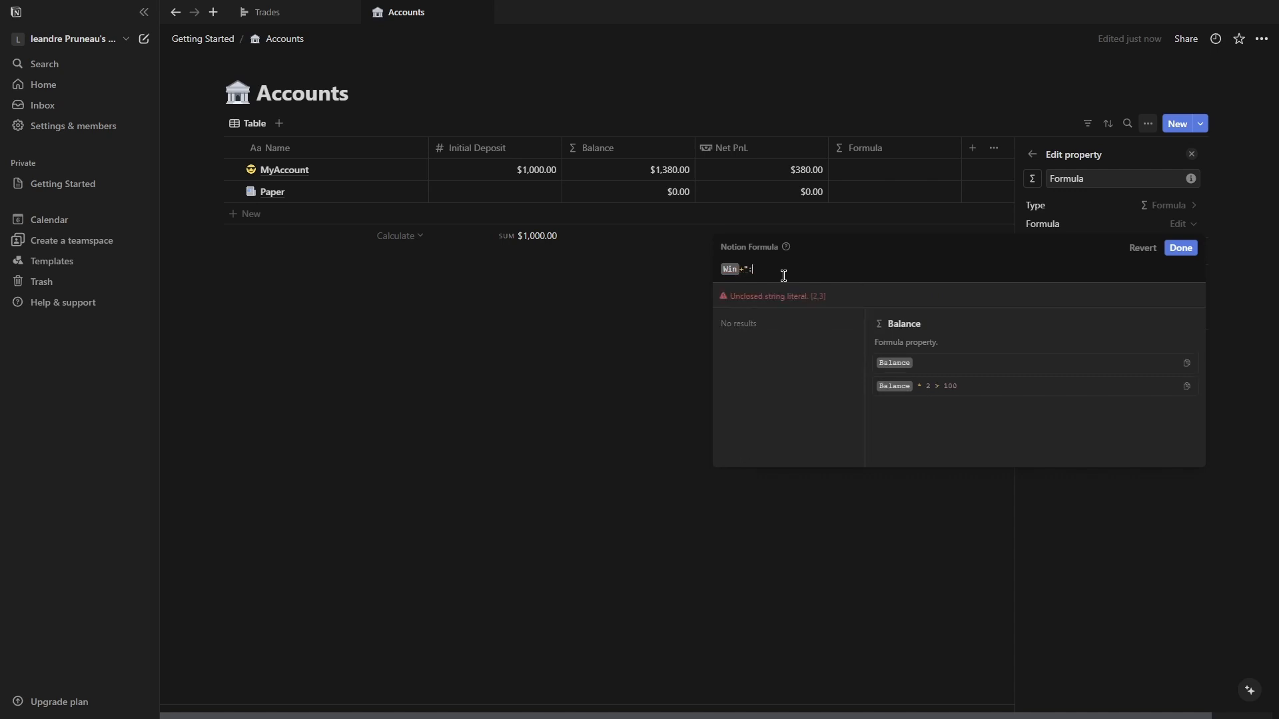
pyautogui.write('"+loss')
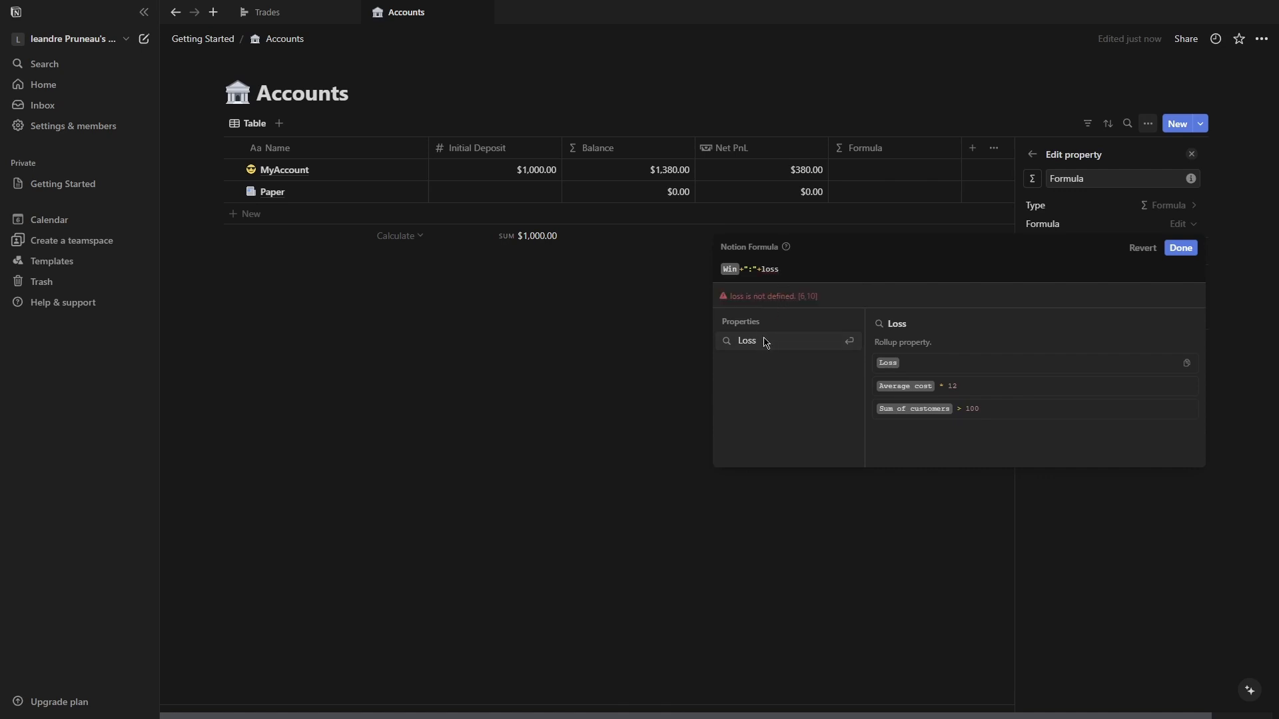
pyautogui.click(765, 343)
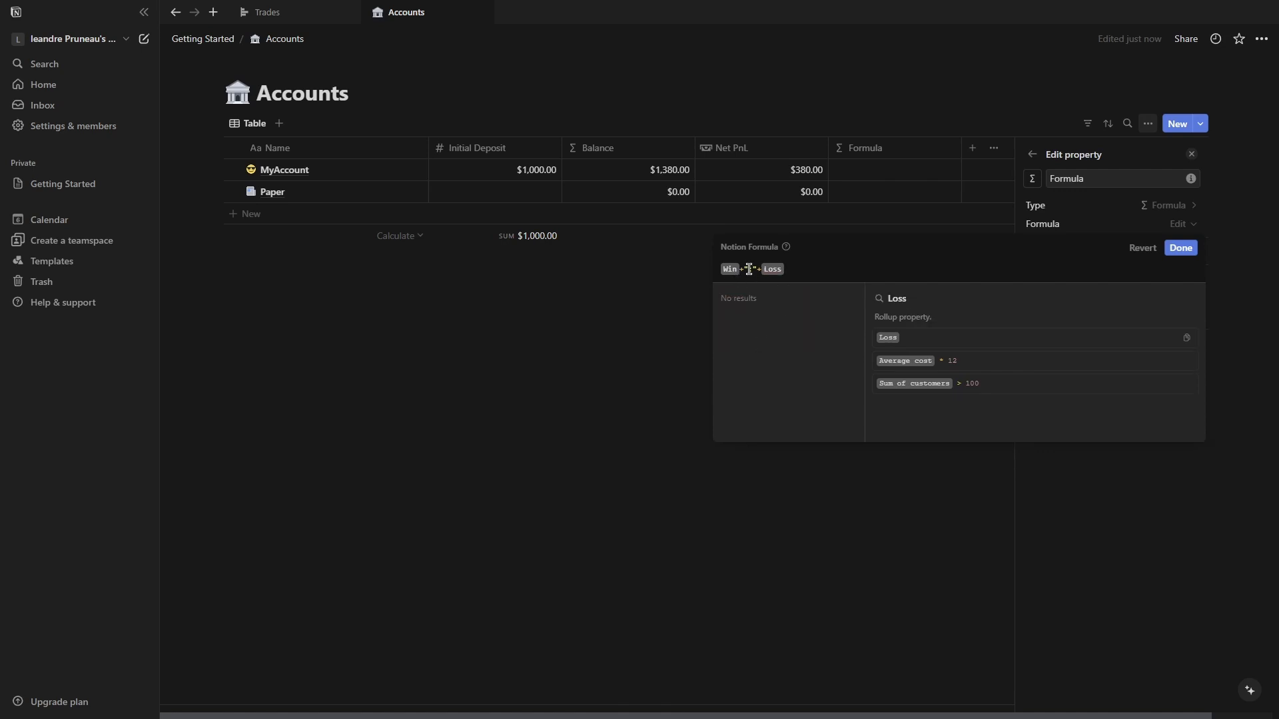
pyautogui.click(752, 269)
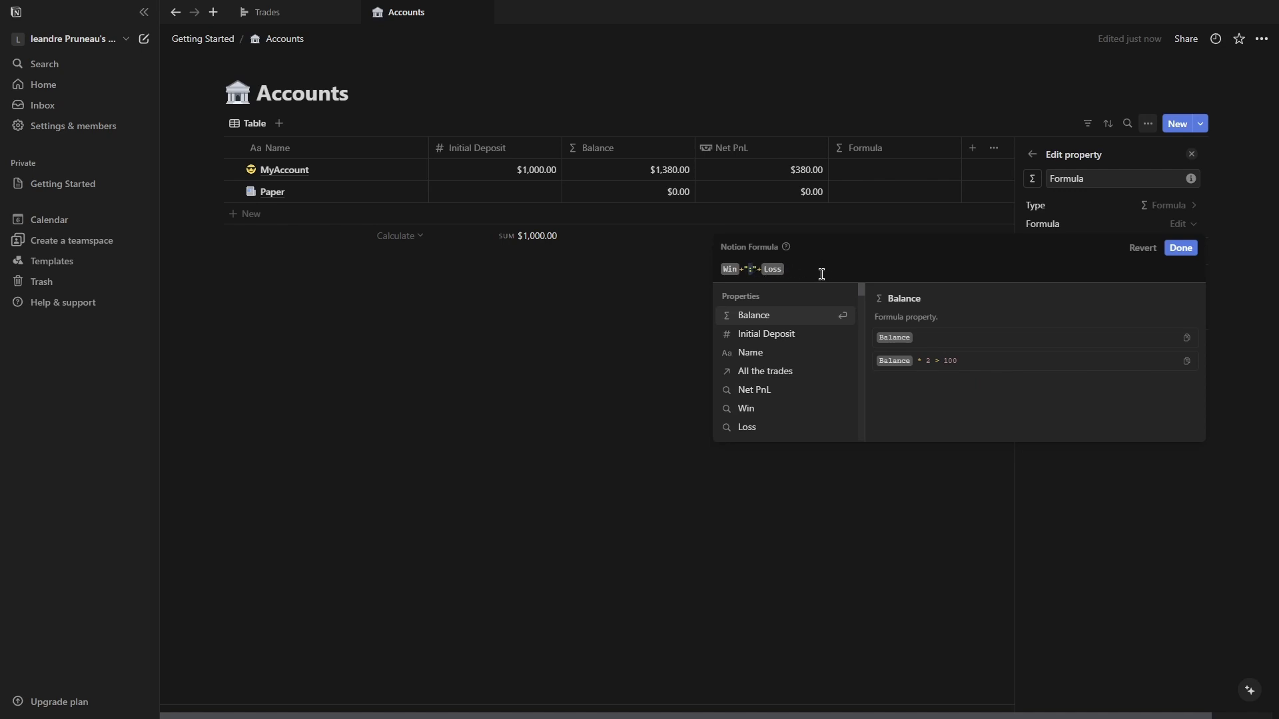
pyautogui.click(782, 269)
pyautogui.click(1182, 250)
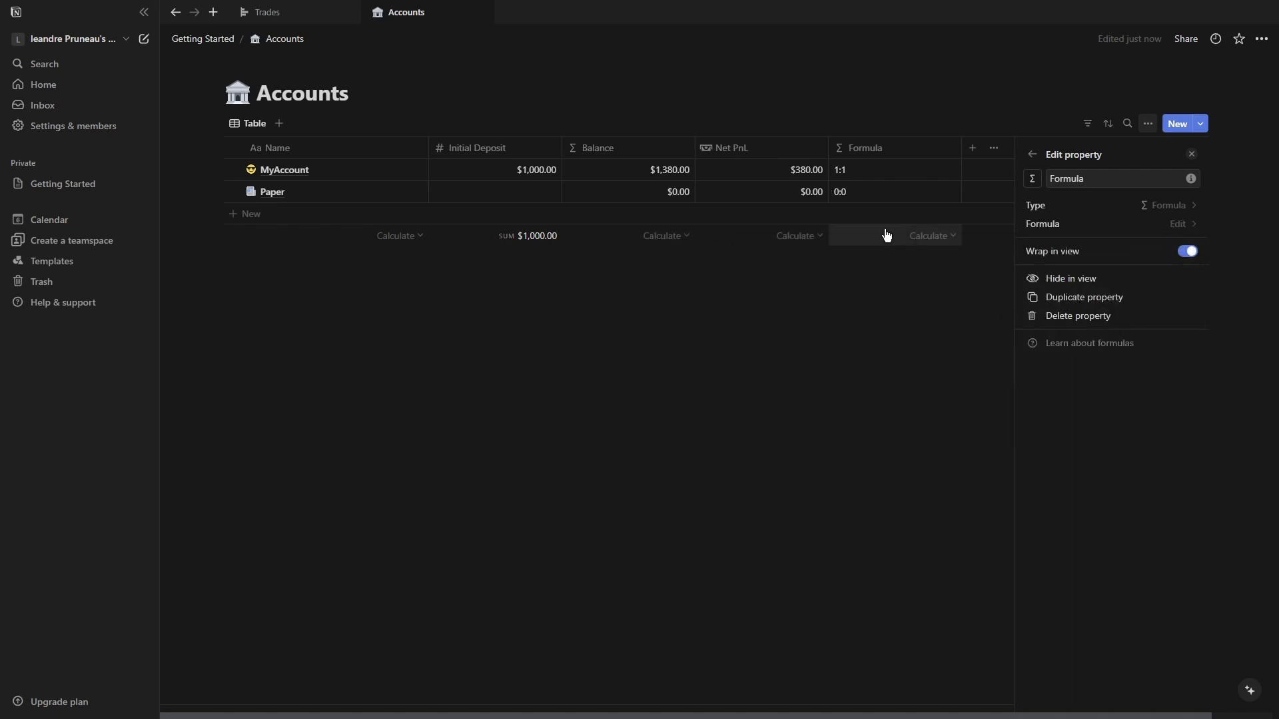
# Rename the formula property to W/L Ratio.
pyautogui.click(1037, 156)
pyautogui.click(873, 149)
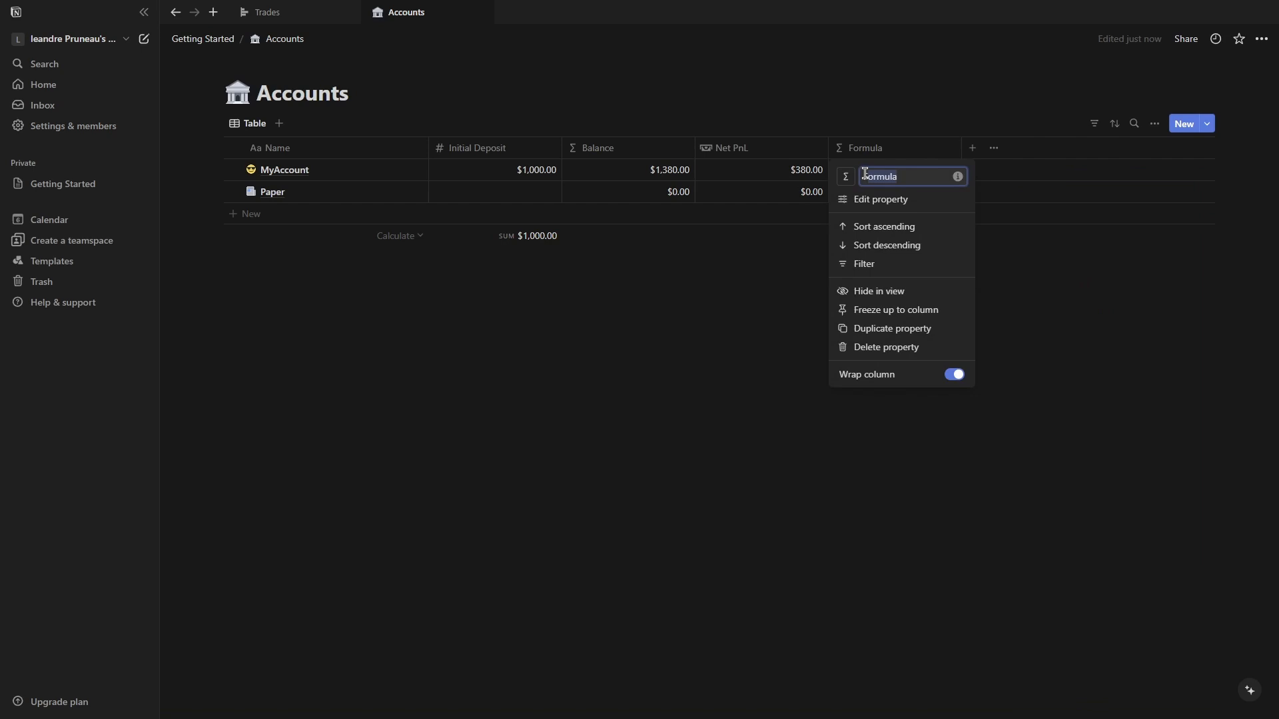
pyautogui.write('W/L Ratio')
pyautogui.press('Return')
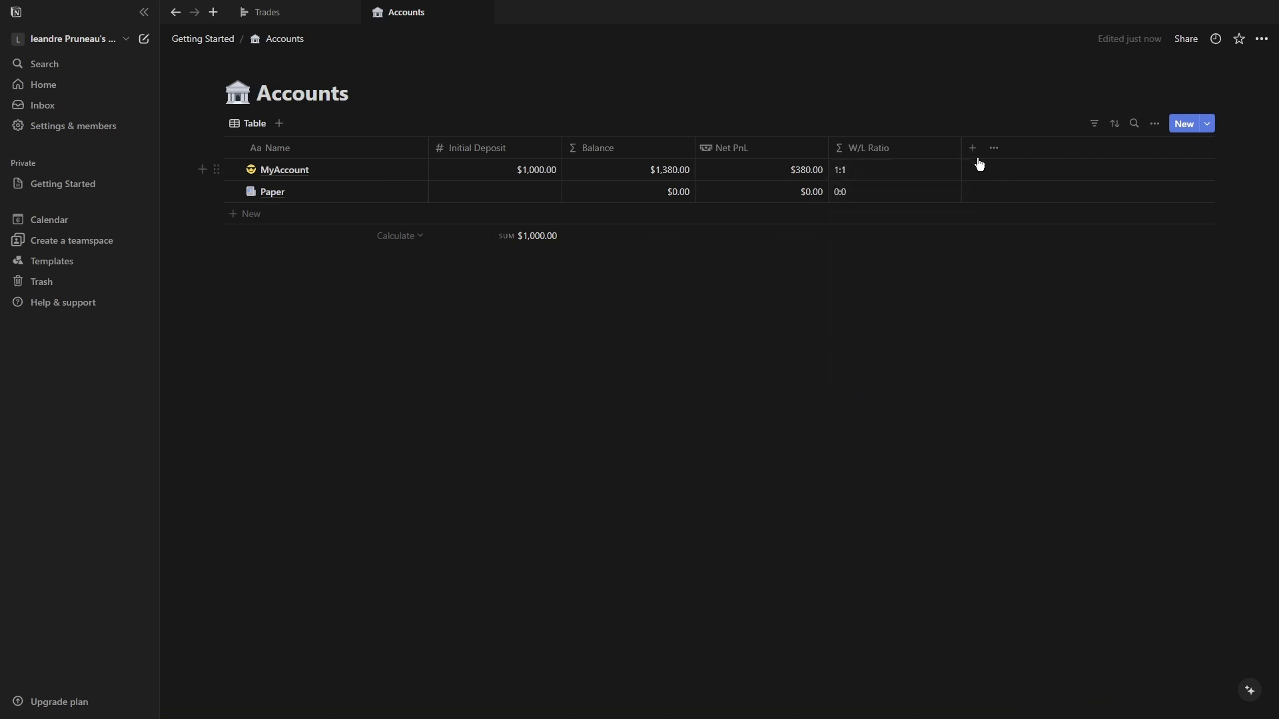
# Add another Formula property to the Accounts table with the formula Win / (Win + Loss).
pyautogui.click(972, 148)
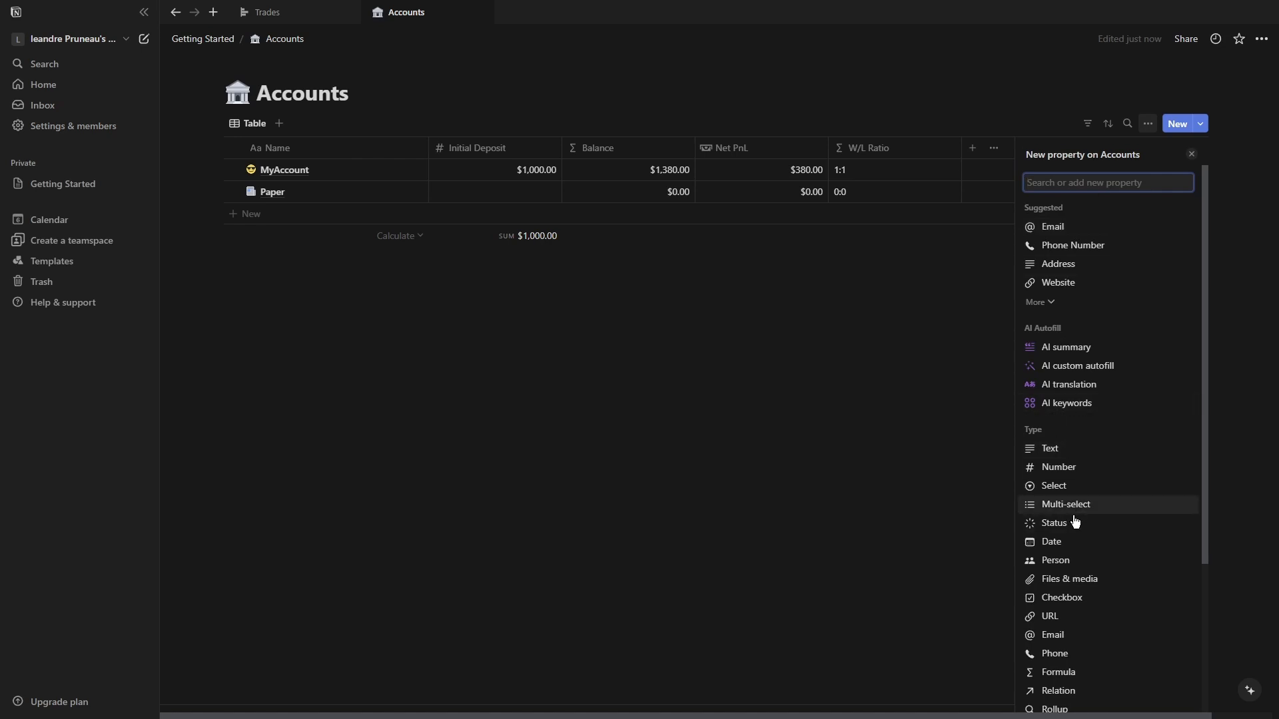
pyautogui.click(1060, 674)
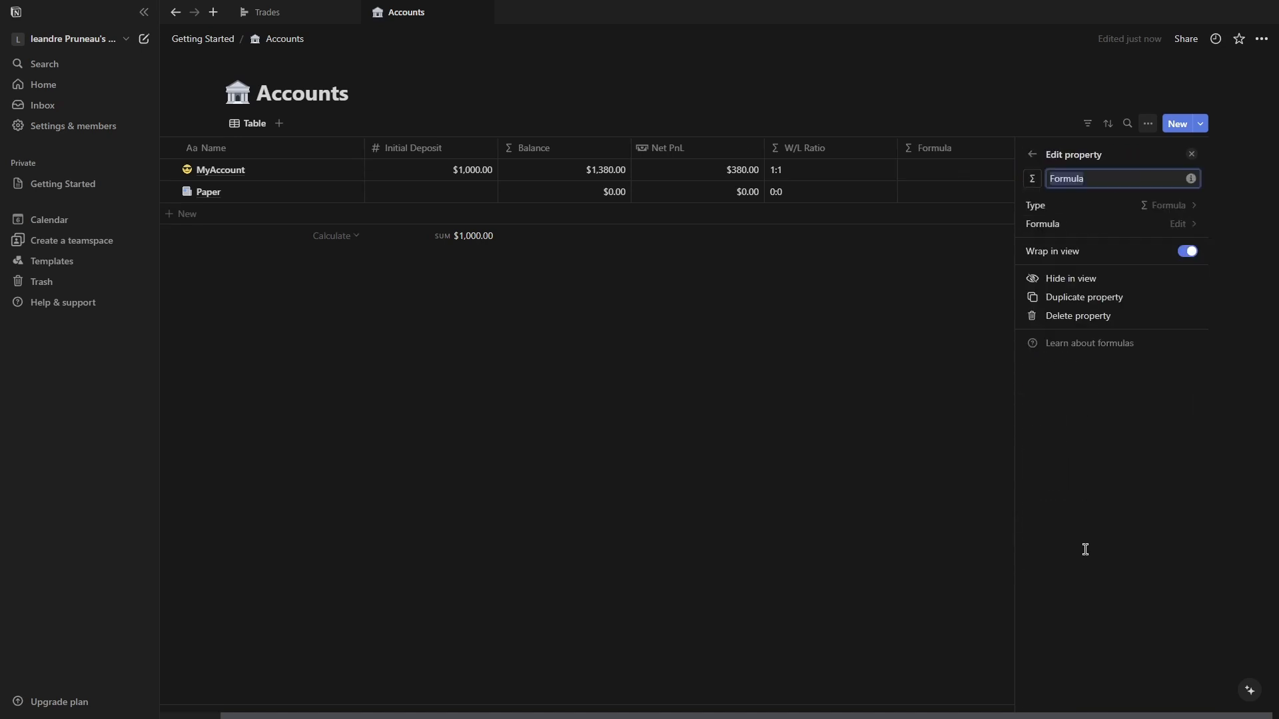
pyautogui.click(1174, 223)
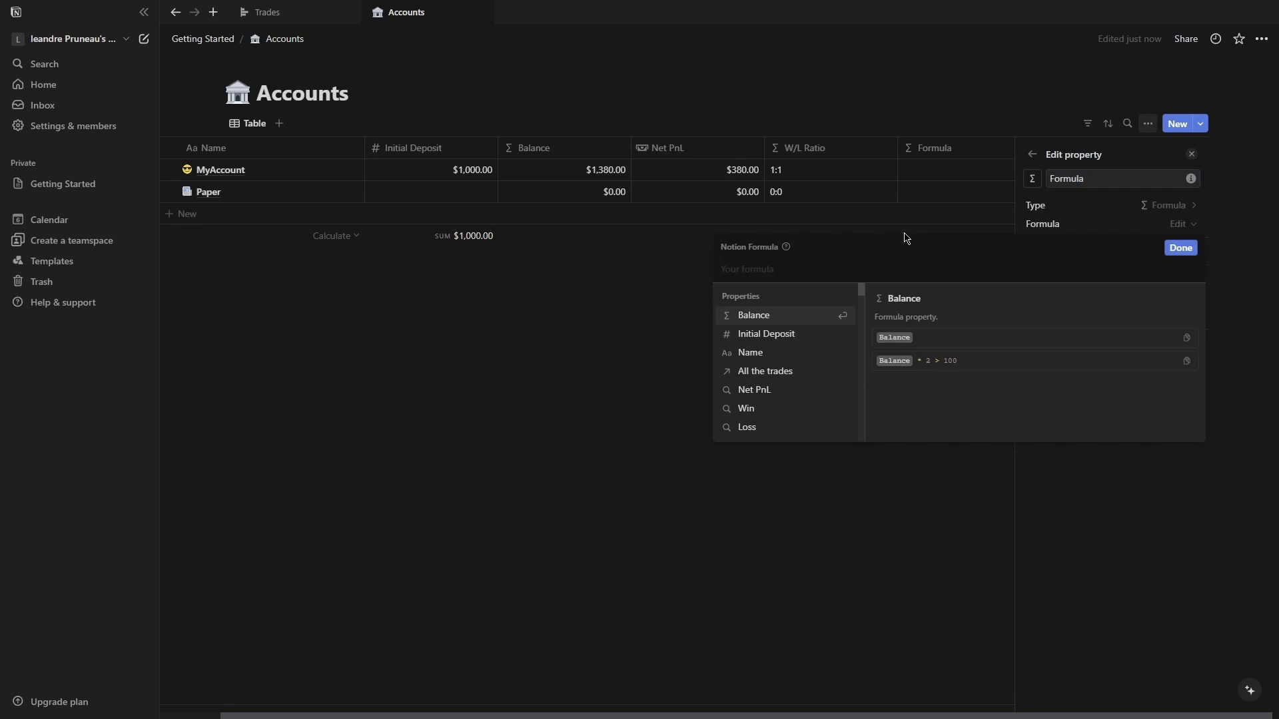
pyautogui.write('Win')
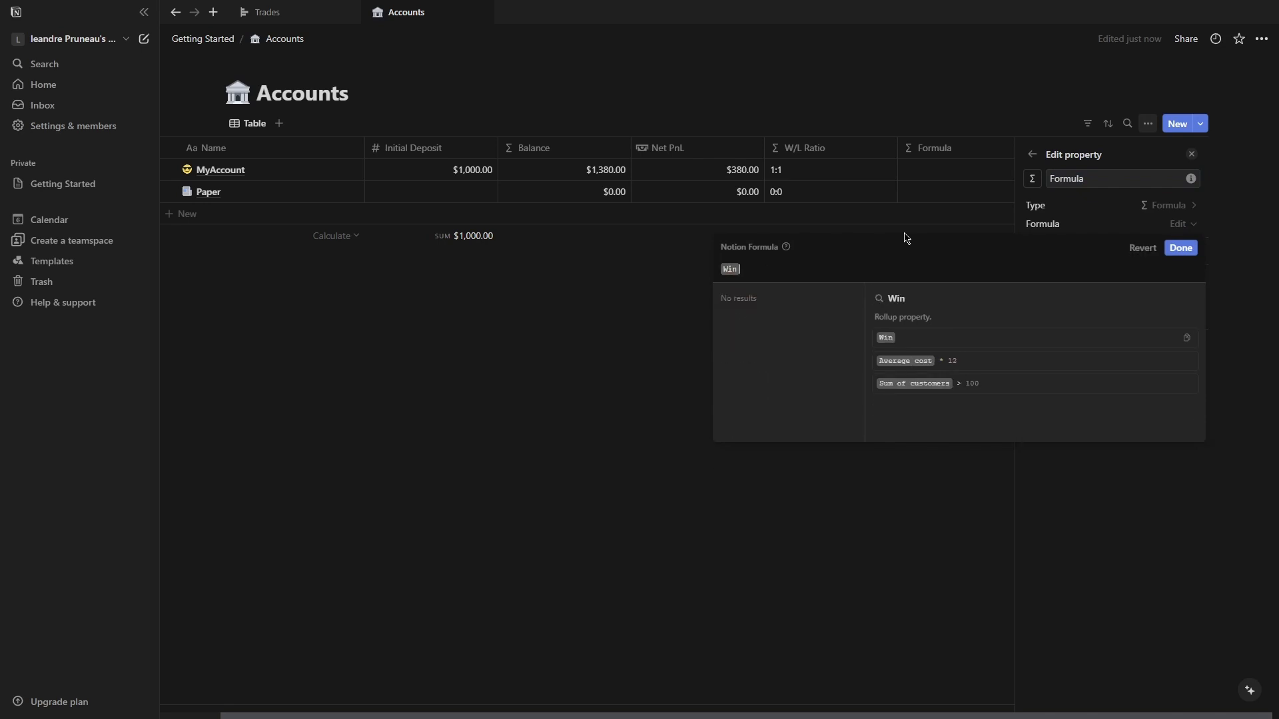
pyautogui.write('+')
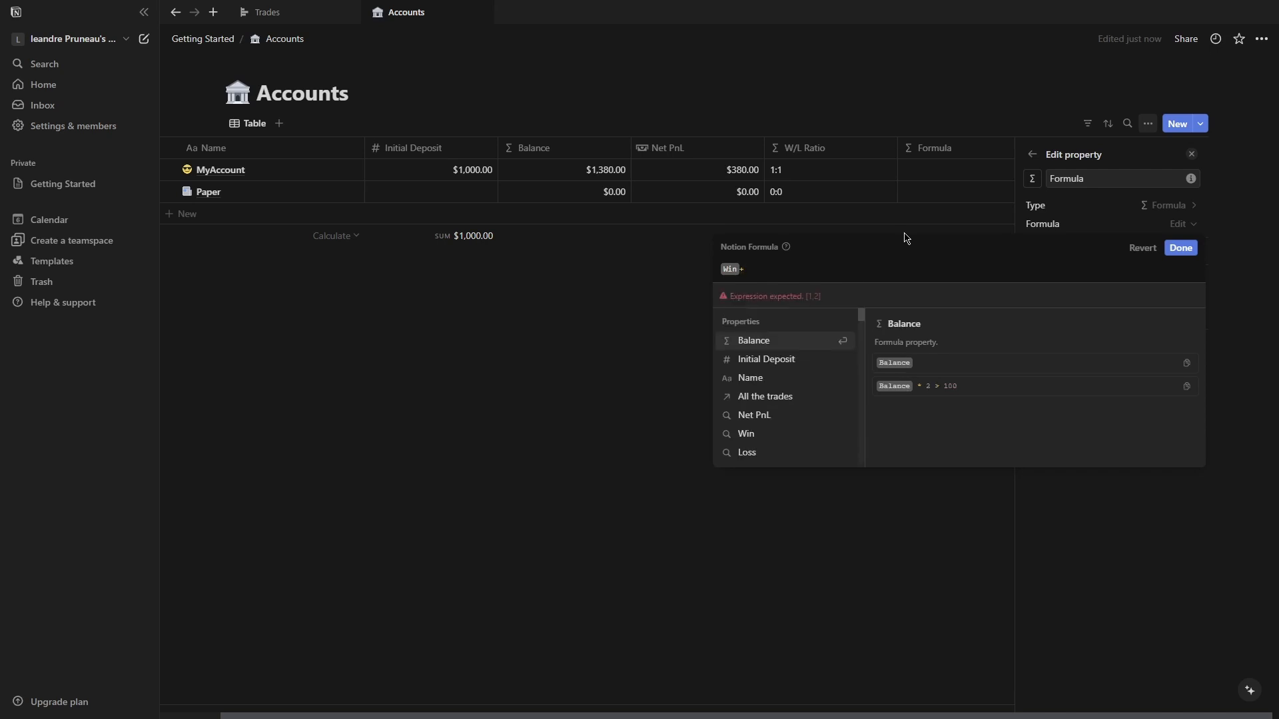
pyautogui.write('win')
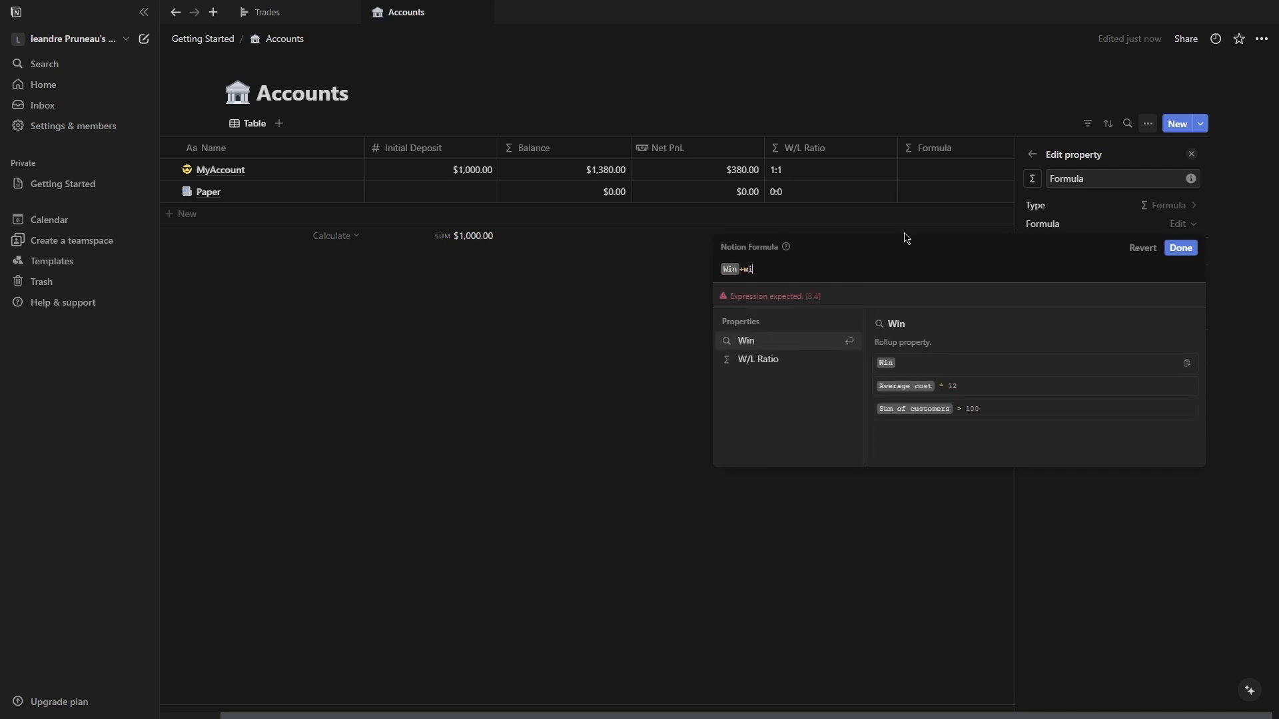
pyautogui.press('BackSpace')
pyautogui.press('BackSpace')
pyautogui.press('BackSpace')
pyautogui.press('BackSpace')
pyautogui.press('BackSpace')
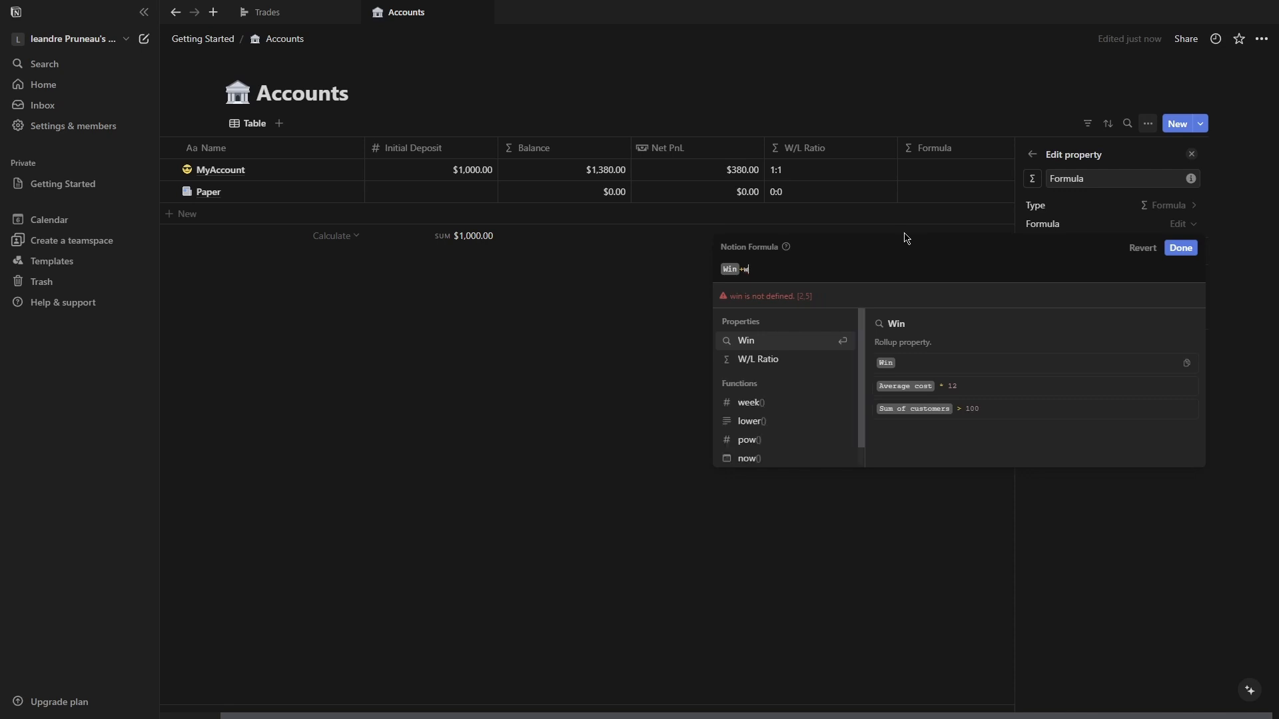
pyautogui.write('win')
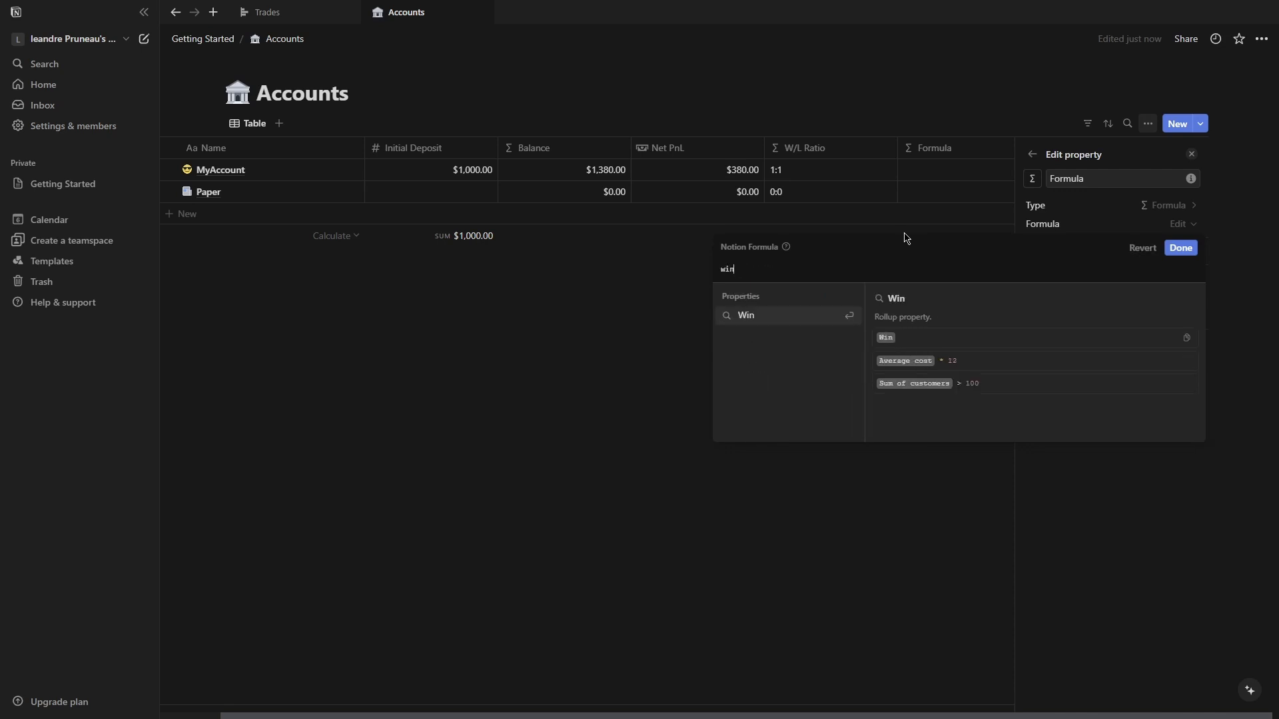
pyautogui.press('Return')
pyautogui.write('/')
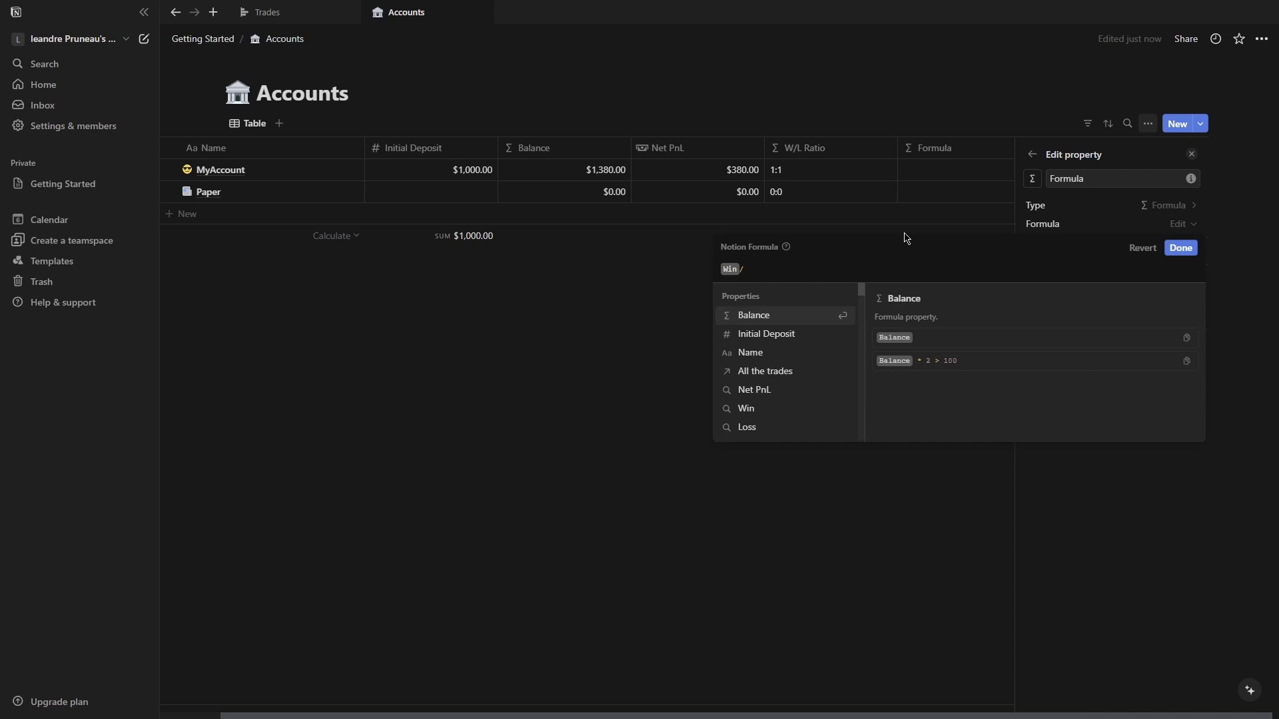
pyautogui.write('(win')
pyautogui.press('Return')
pyautogui.write('+loss')
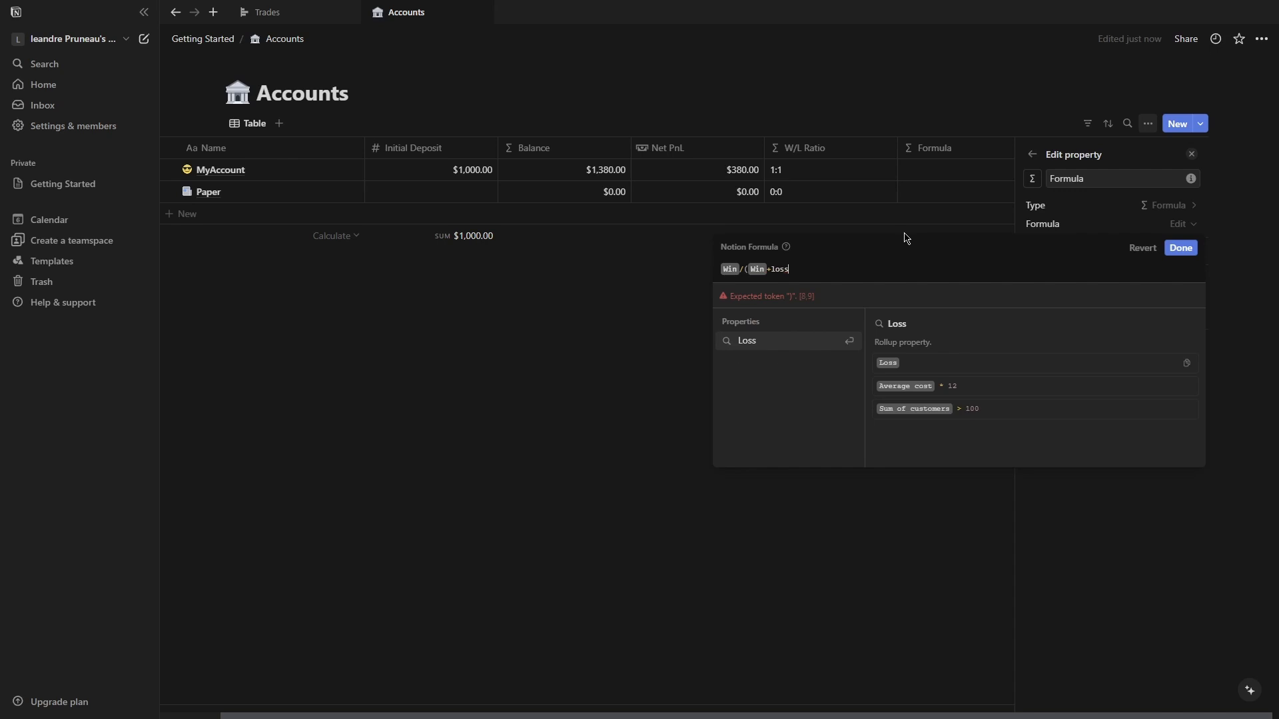
pyautogui.press('Return')
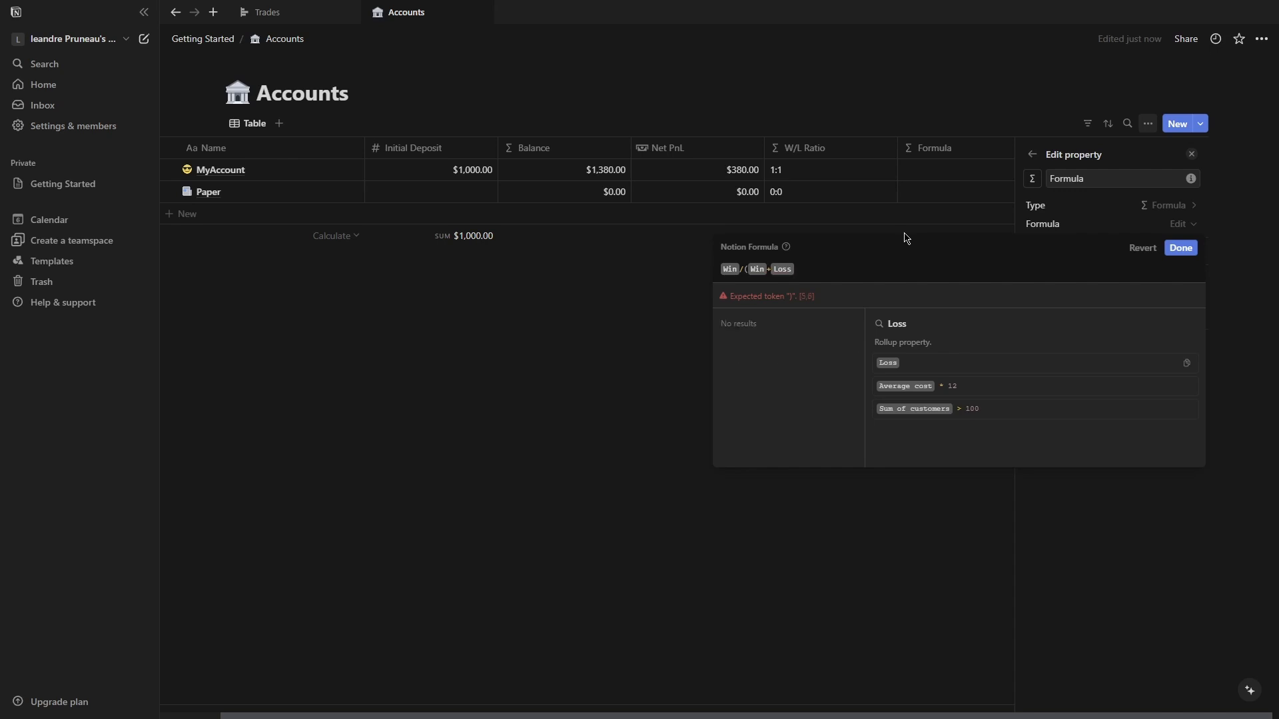
pyautogui.write(')')
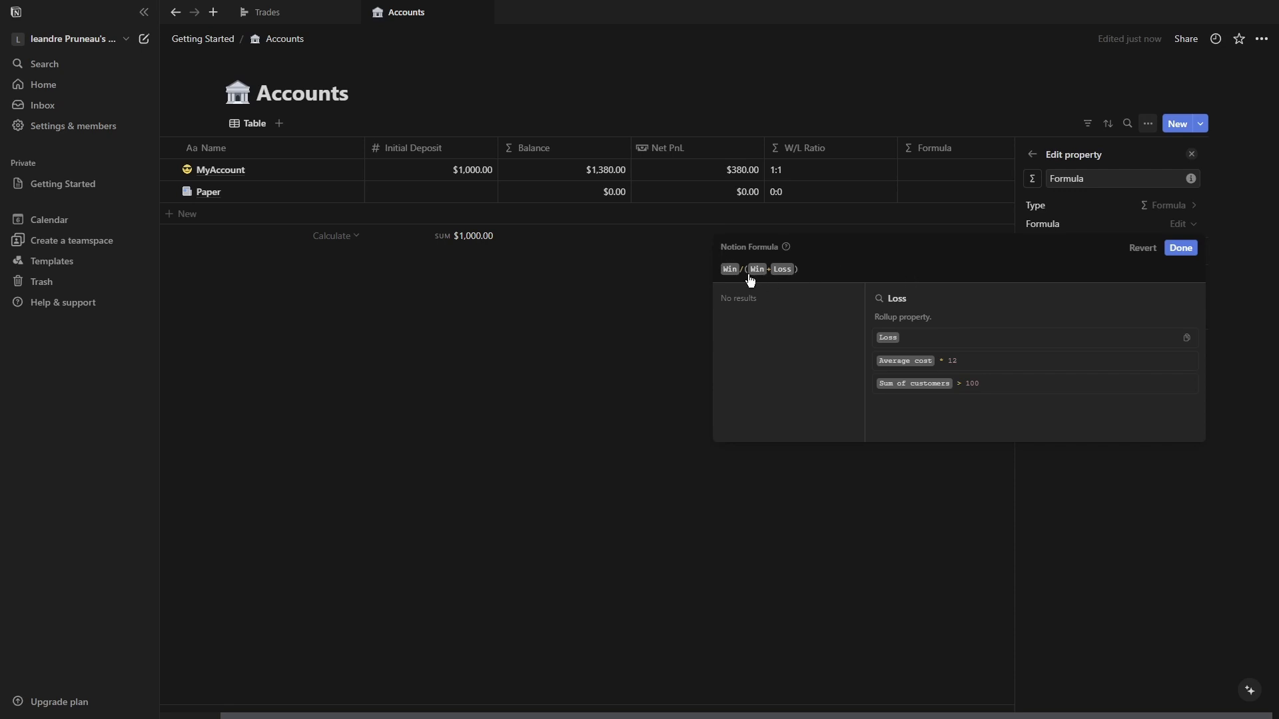
pyautogui.click(1183, 249)
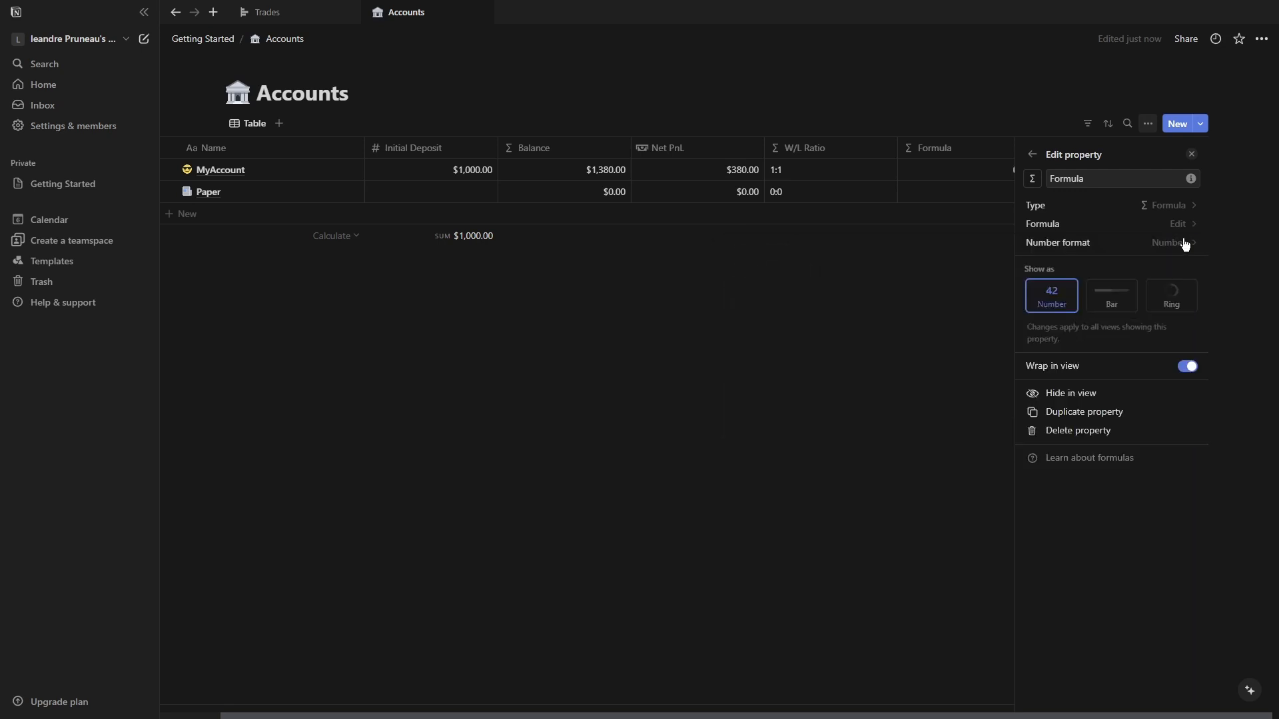
# Set the new formula's number format to Percent.
pyautogui.click(1173, 243)
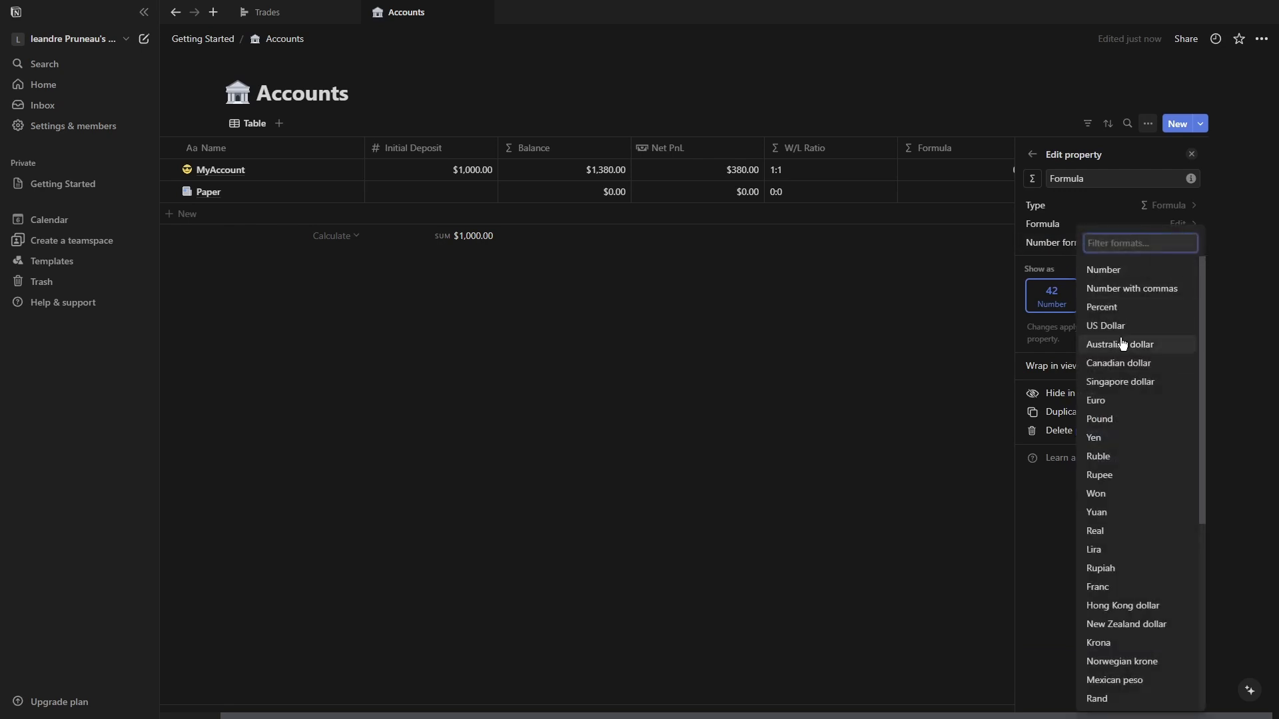
pyautogui.click(1102, 307)
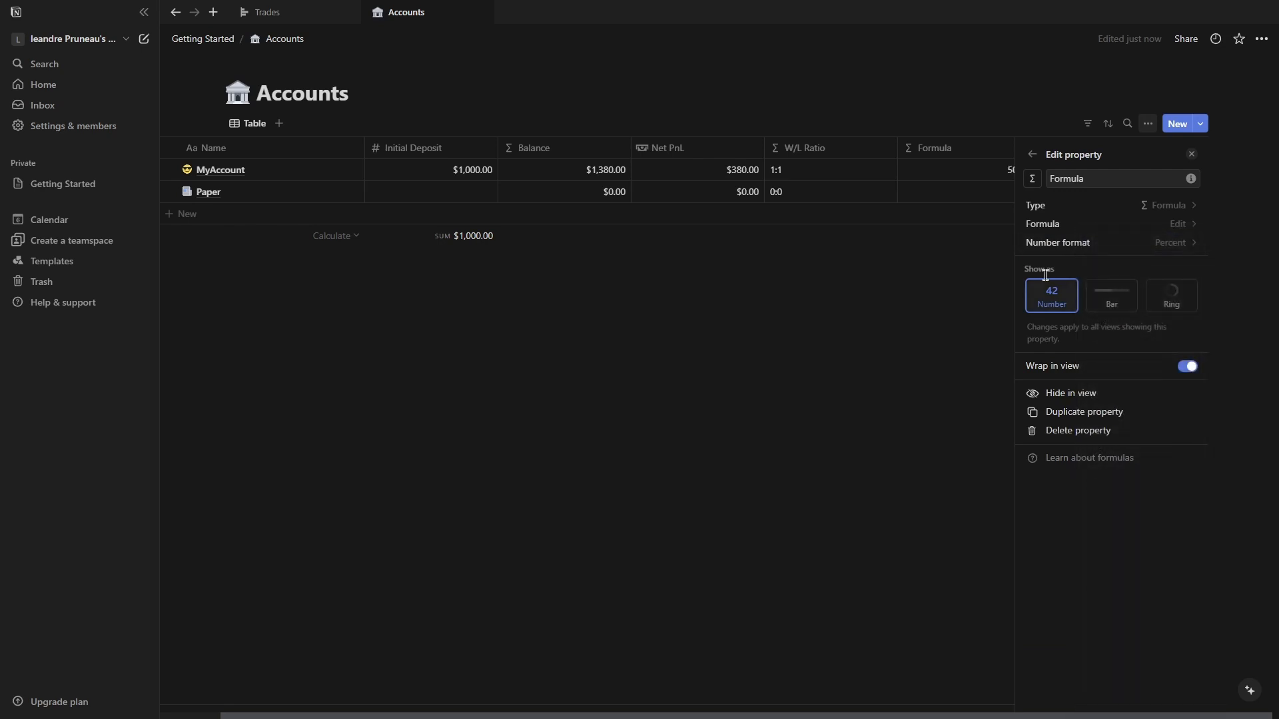
pyautogui.click(962, 284)
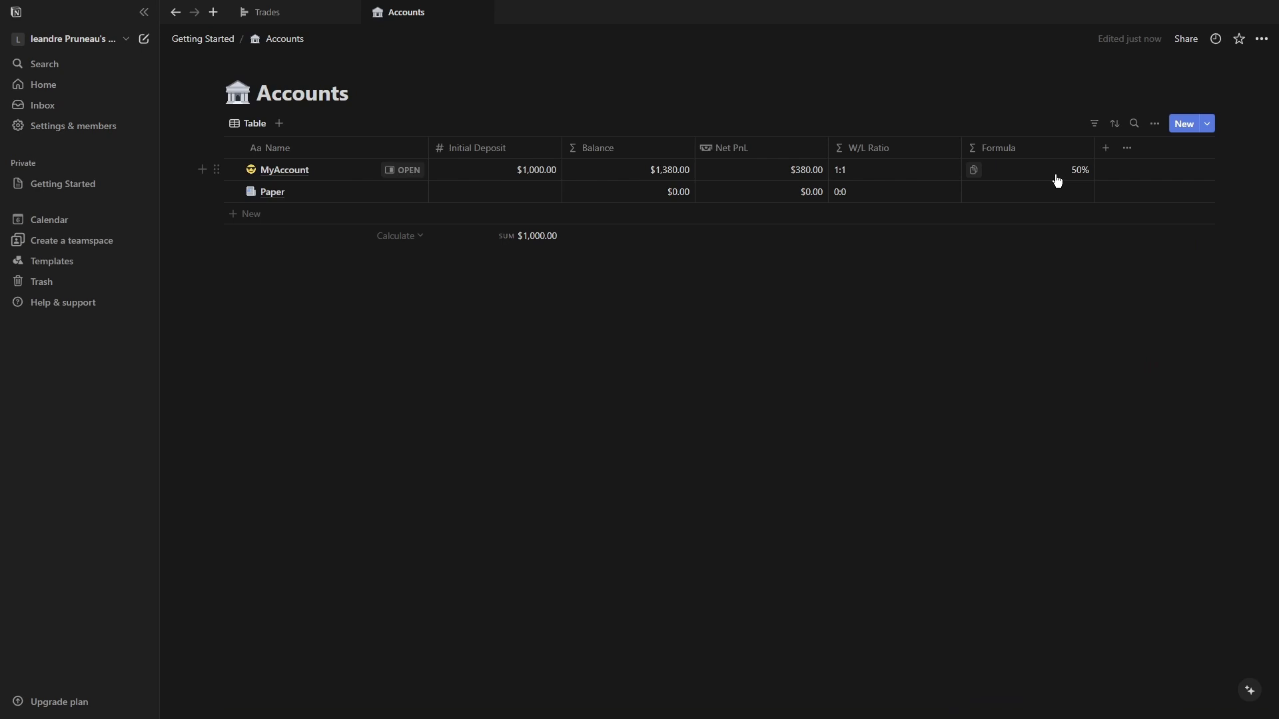
# Rename the new formula property to Win Rate.
pyautogui.click(1026, 148)
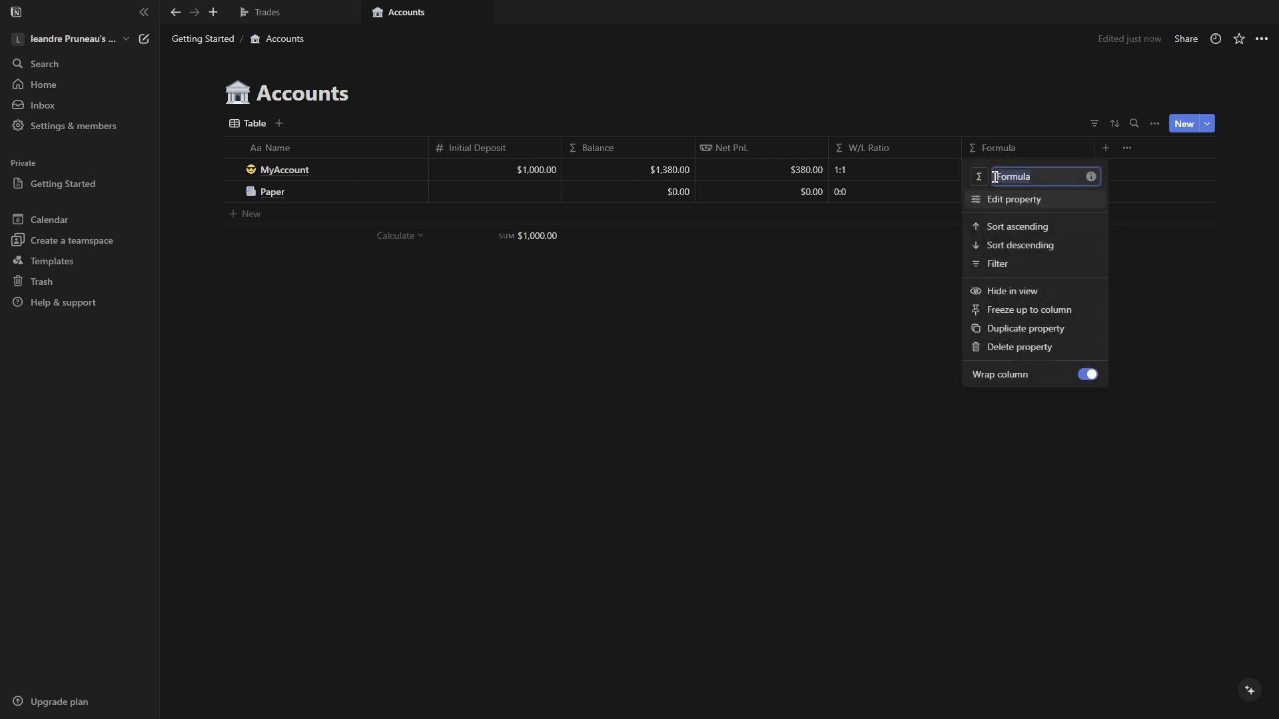
pyautogui.write('Win Rate')
pyautogui.click(947, 289)
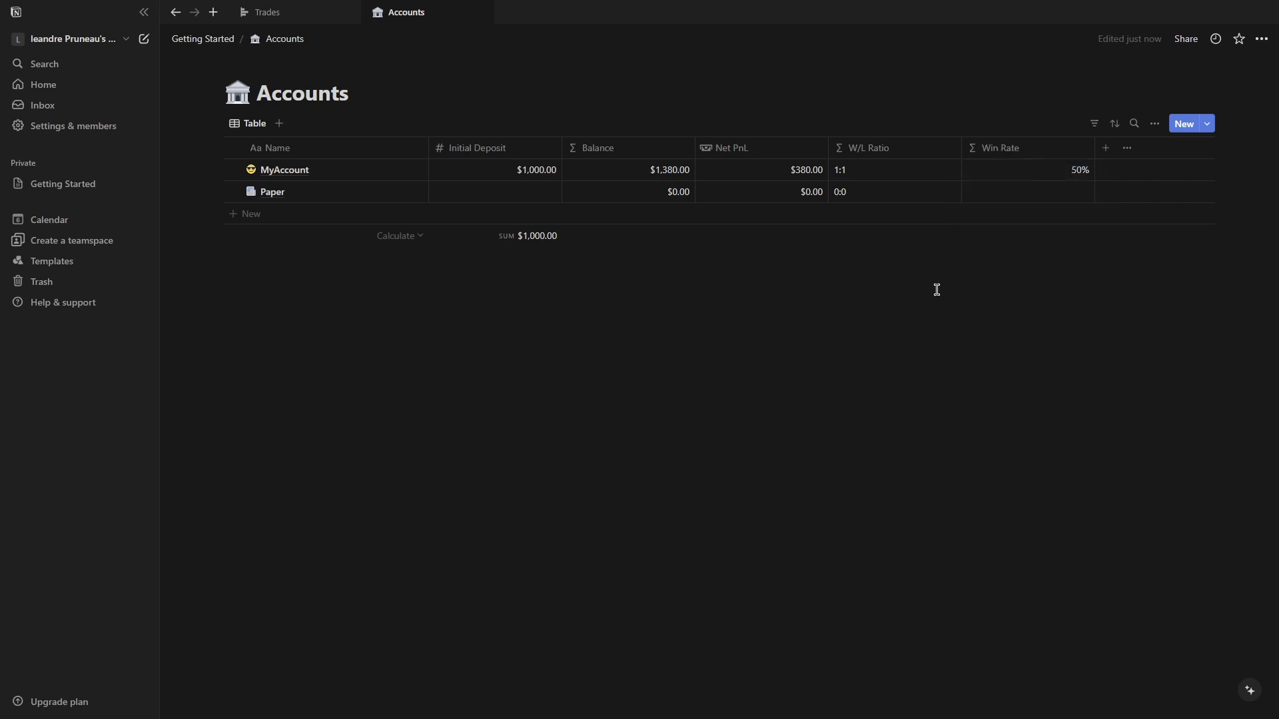
# Give the Win Rate property a random icon after trying icon searches.
pyautogui.click(978, 150)
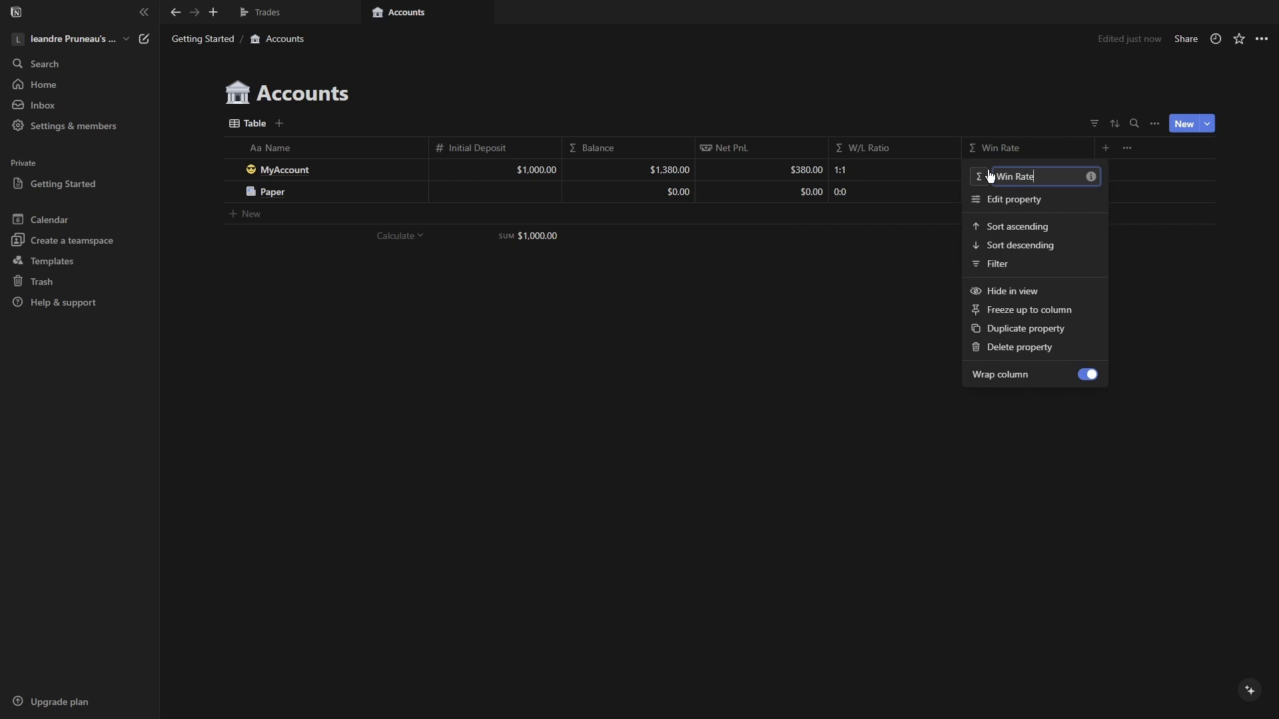
pyautogui.click(988, 176)
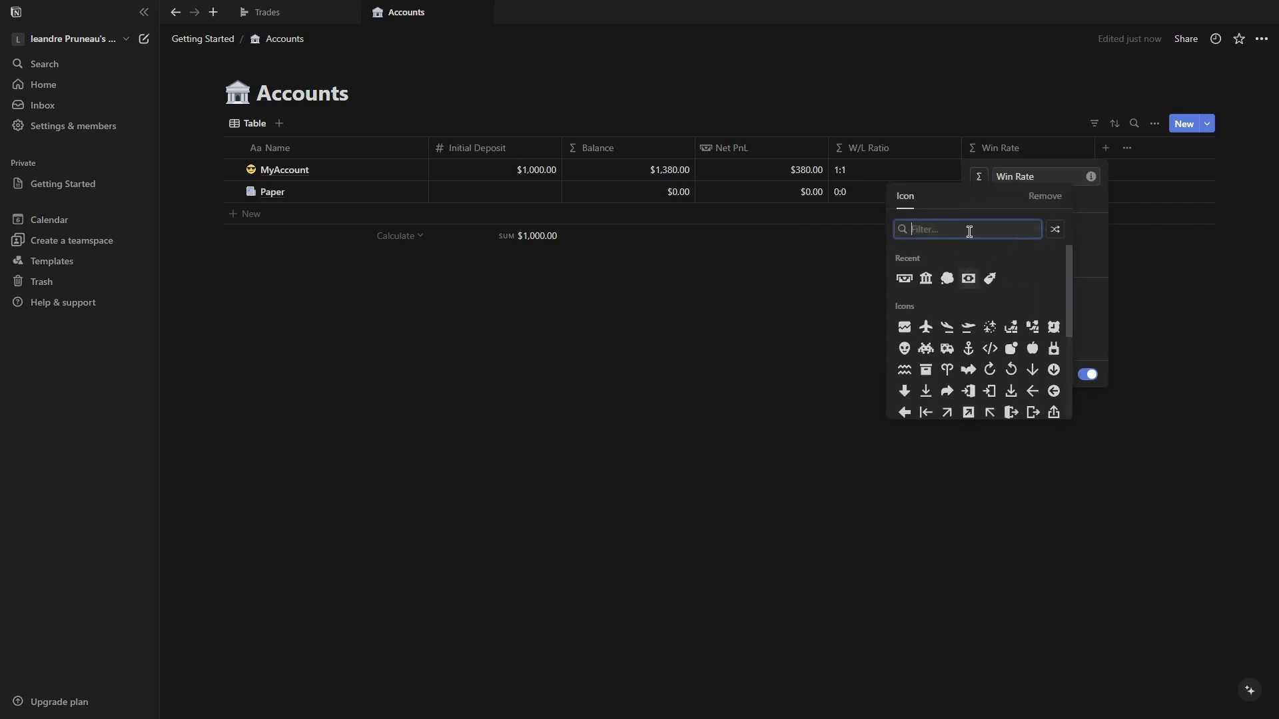
pyautogui.write('perce')
pyautogui.press('BackSpace')
pyautogui.press('BackSpace')
pyautogui.press('BackSpace')
pyautogui.press('BackSpace')
pyautogui.press('BackSpace')
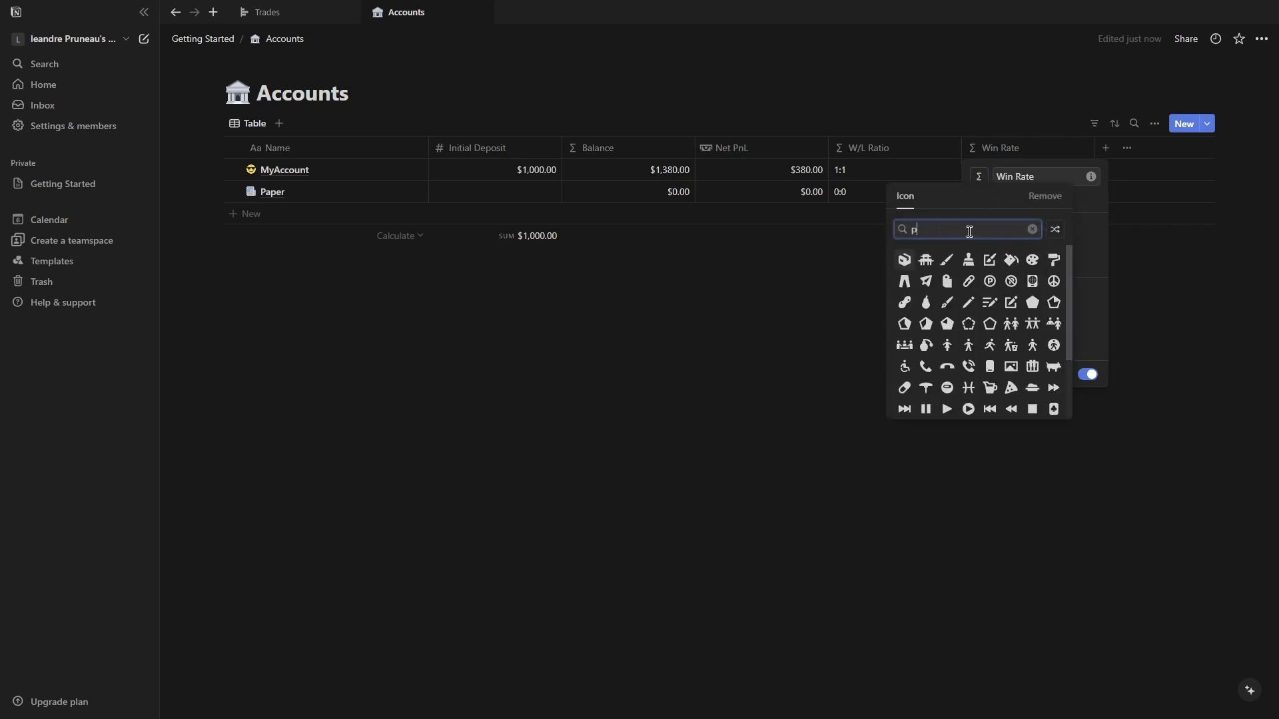
pyautogui.write('win')
pyautogui.press('BackSpace')
pyautogui.press('BackSpace')
pyautogui.press('BackSpace')
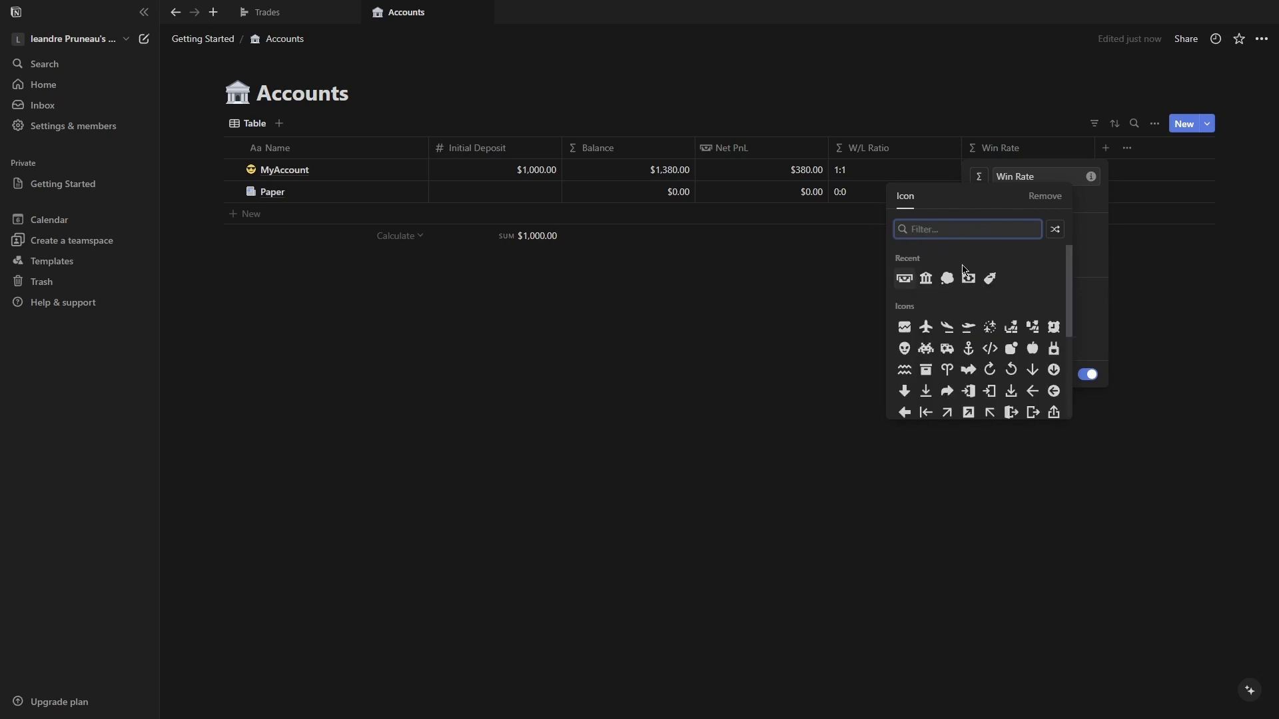
pyautogui.click(1055, 231)
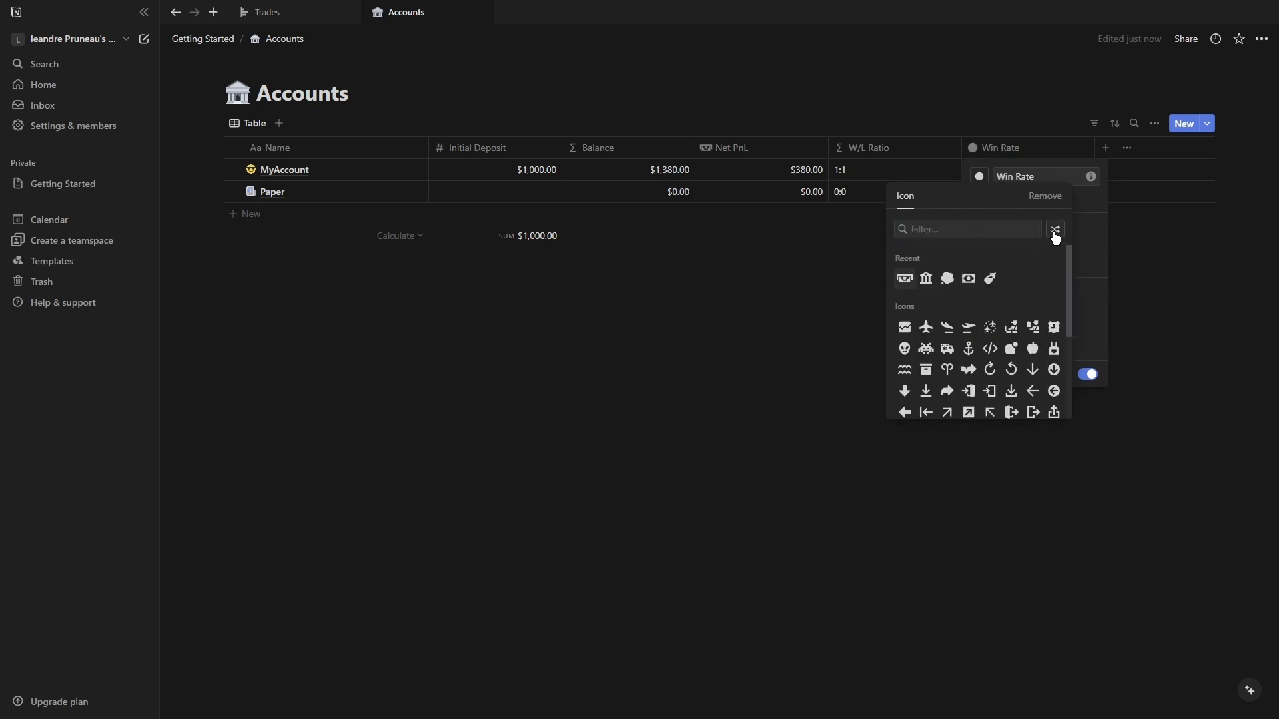
pyautogui.press('Escape')
# Give the W/L Ratio property a random icon.
pyautogui.click(865, 148)
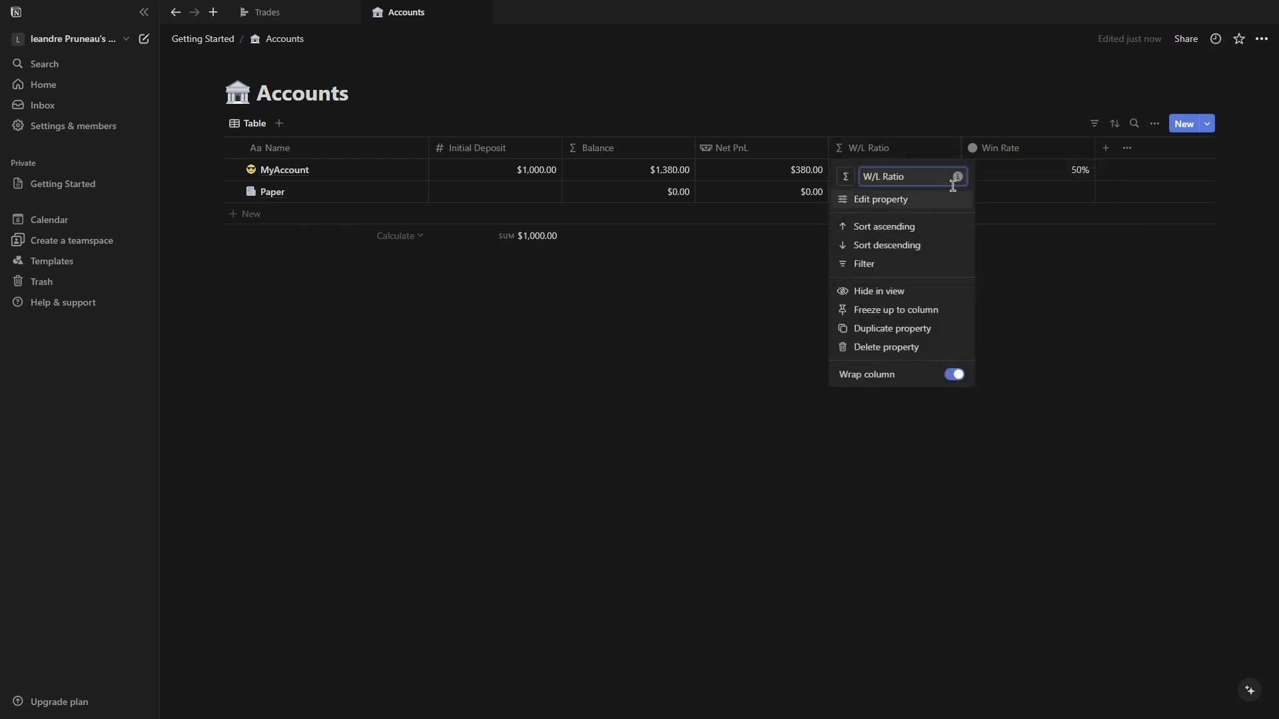
pyautogui.click(846, 176)
pyautogui.click(922, 231)
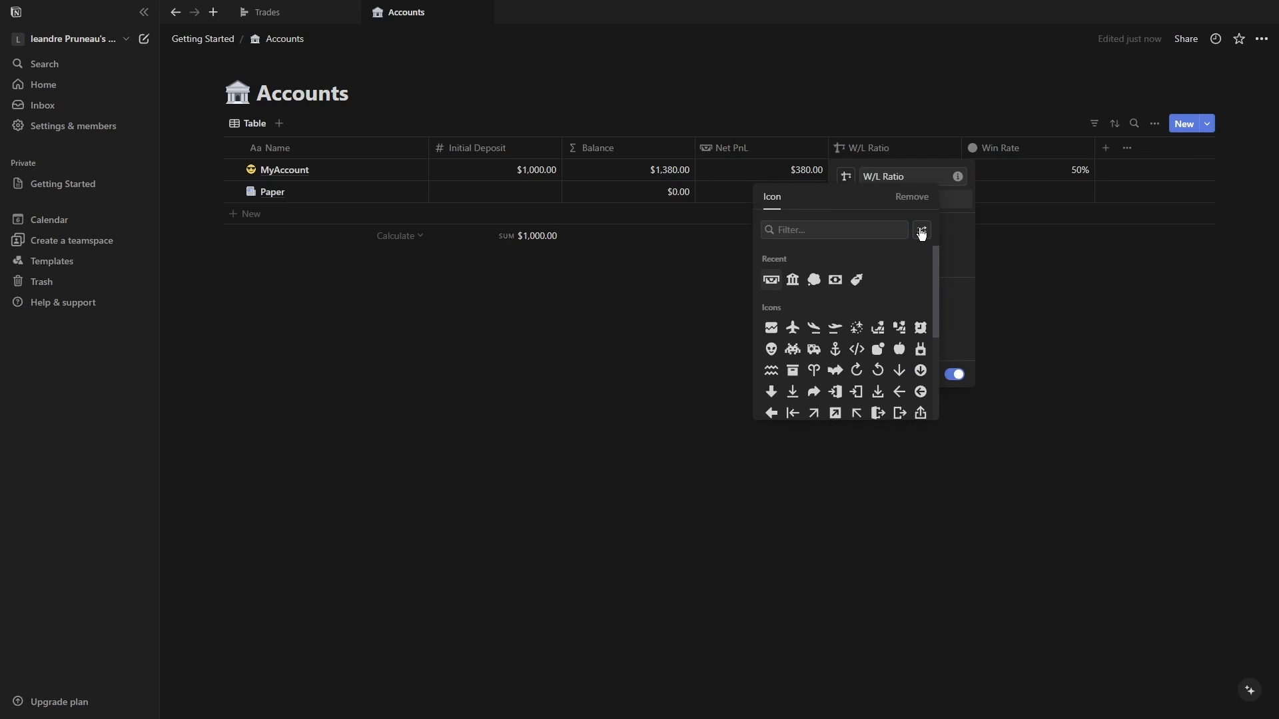
pyautogui.click(923, 109)
pyautogui.click(919, 99)
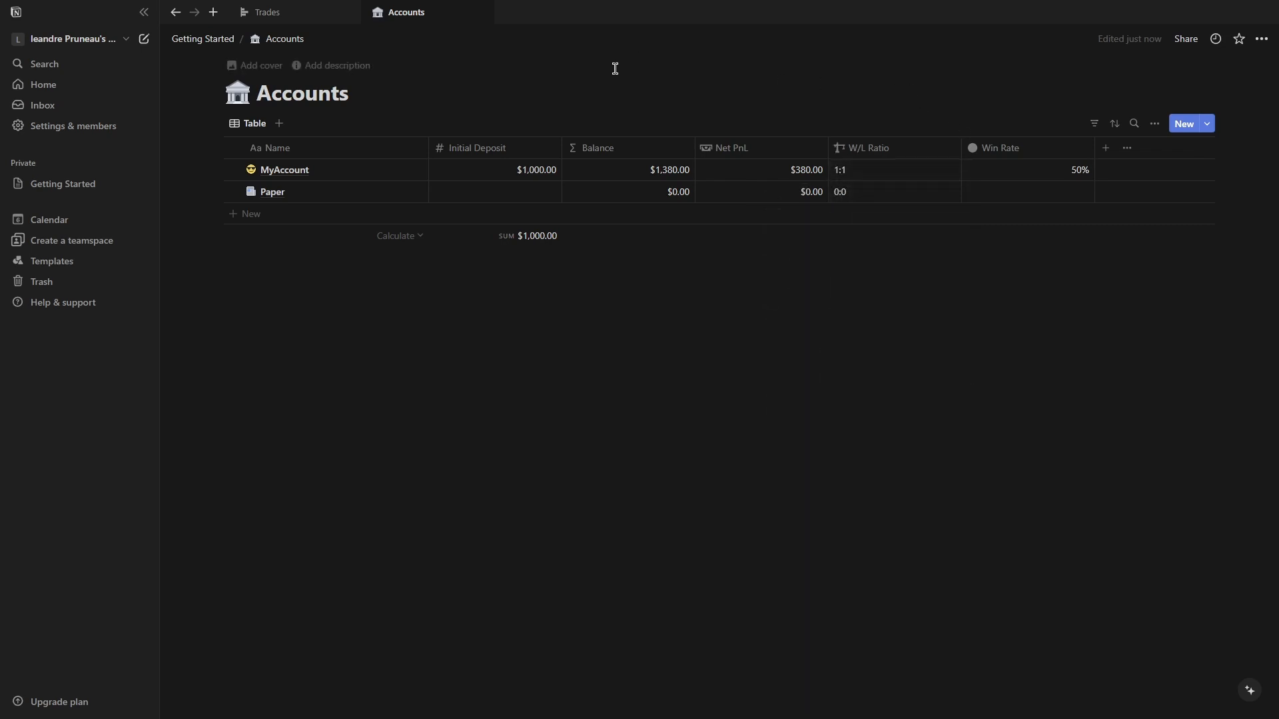
# Give the Balance property the classical building icon.
pyautogui.click(594, 150)
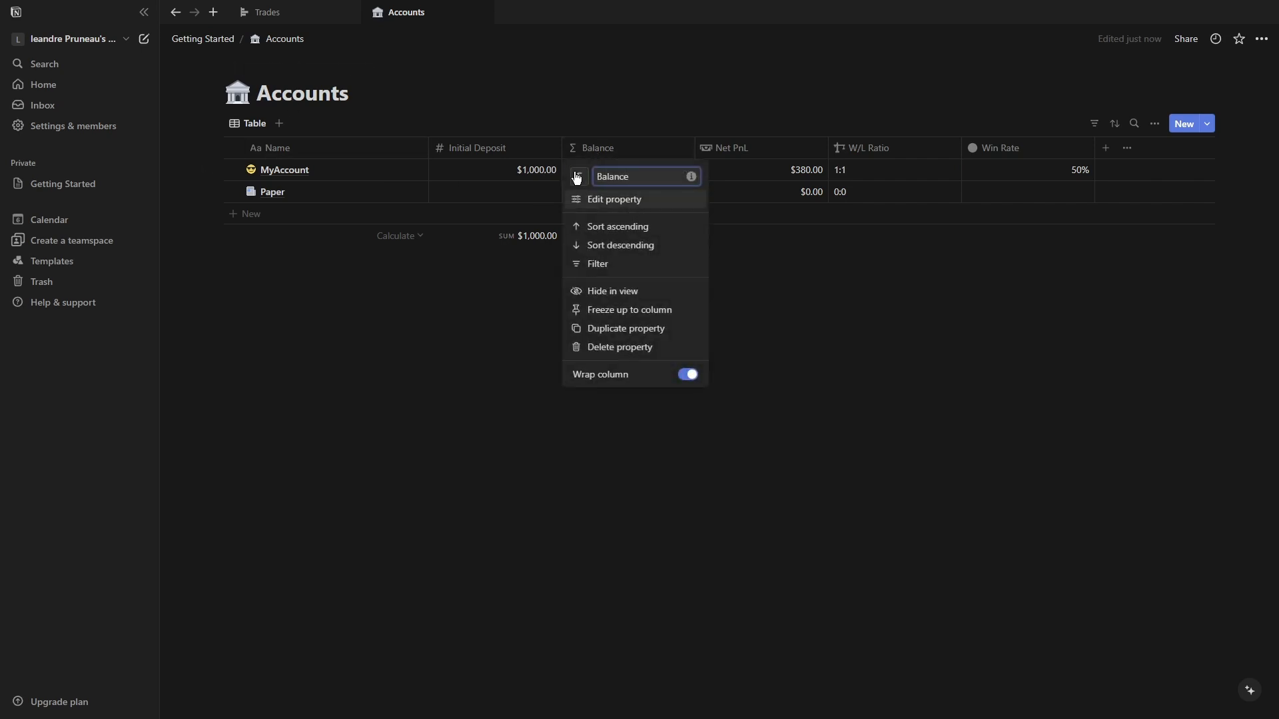
pyautogui.click(579, 177)
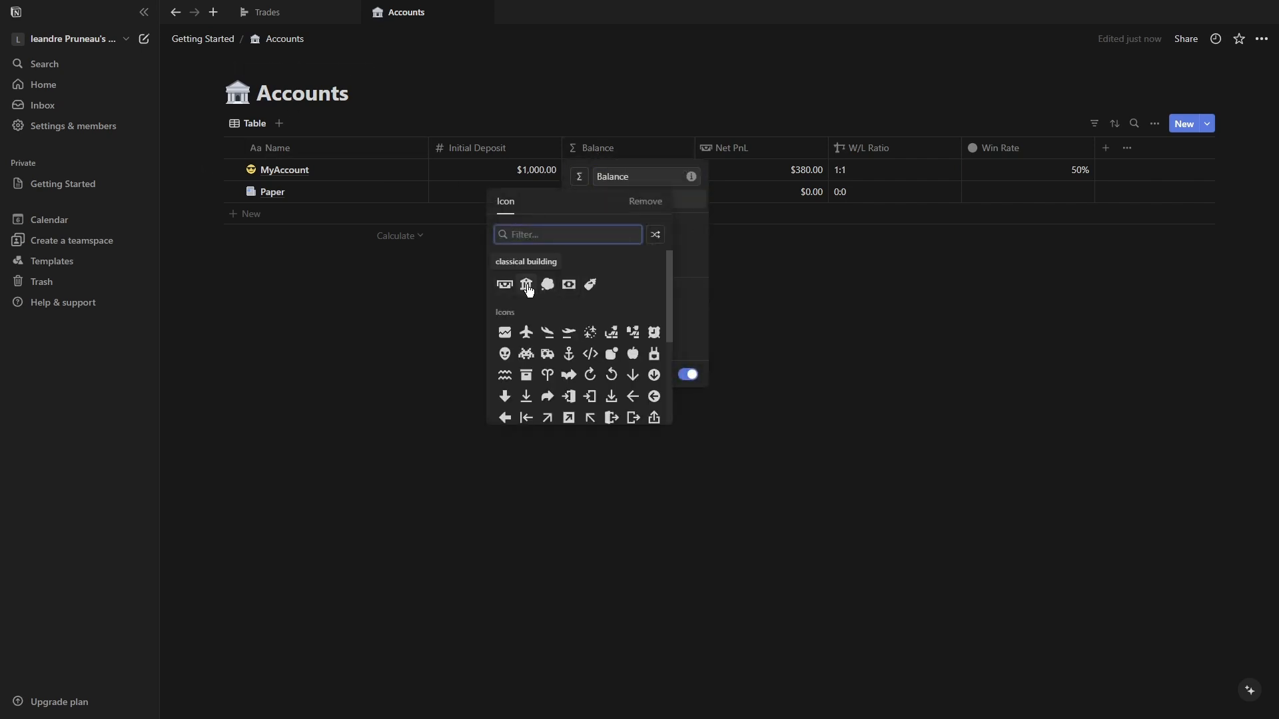
pyautogui.click(526, 285)
pyautogui.click(582, 120)
# Give the Name property a new icon from the icon picker.
pyautogui.click(253, 162)
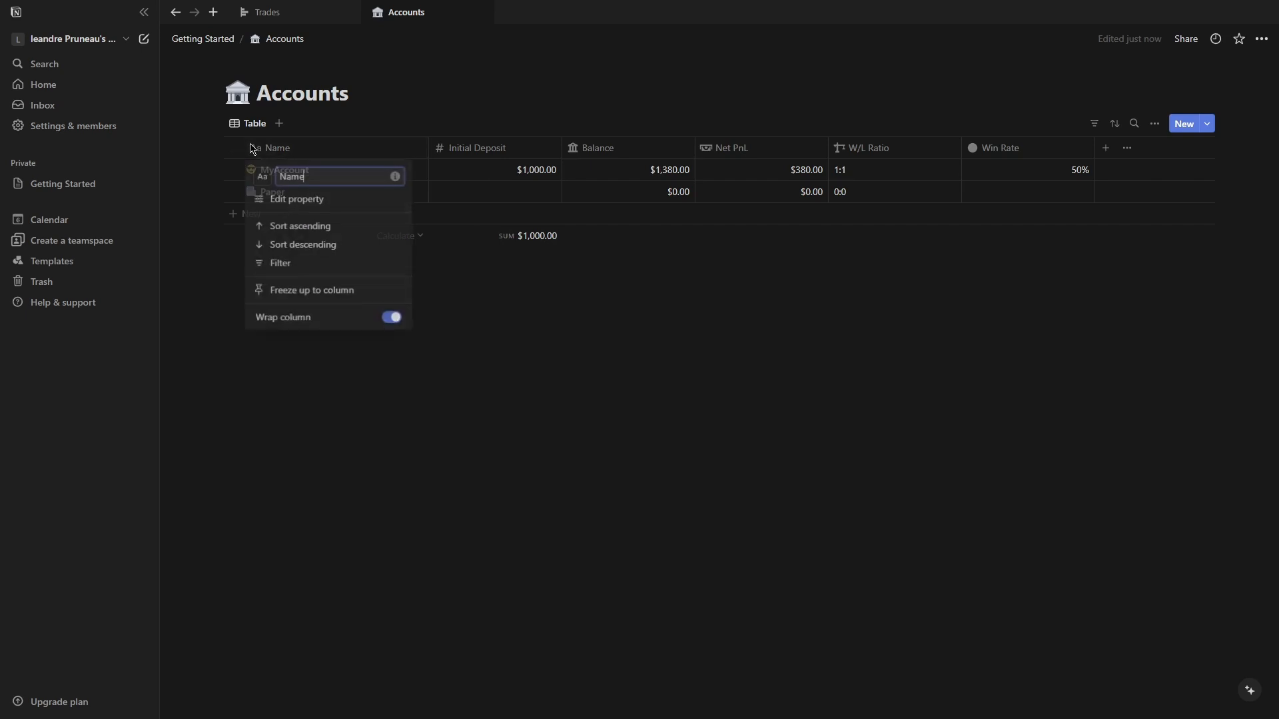
pyautogui.click(262, 177)
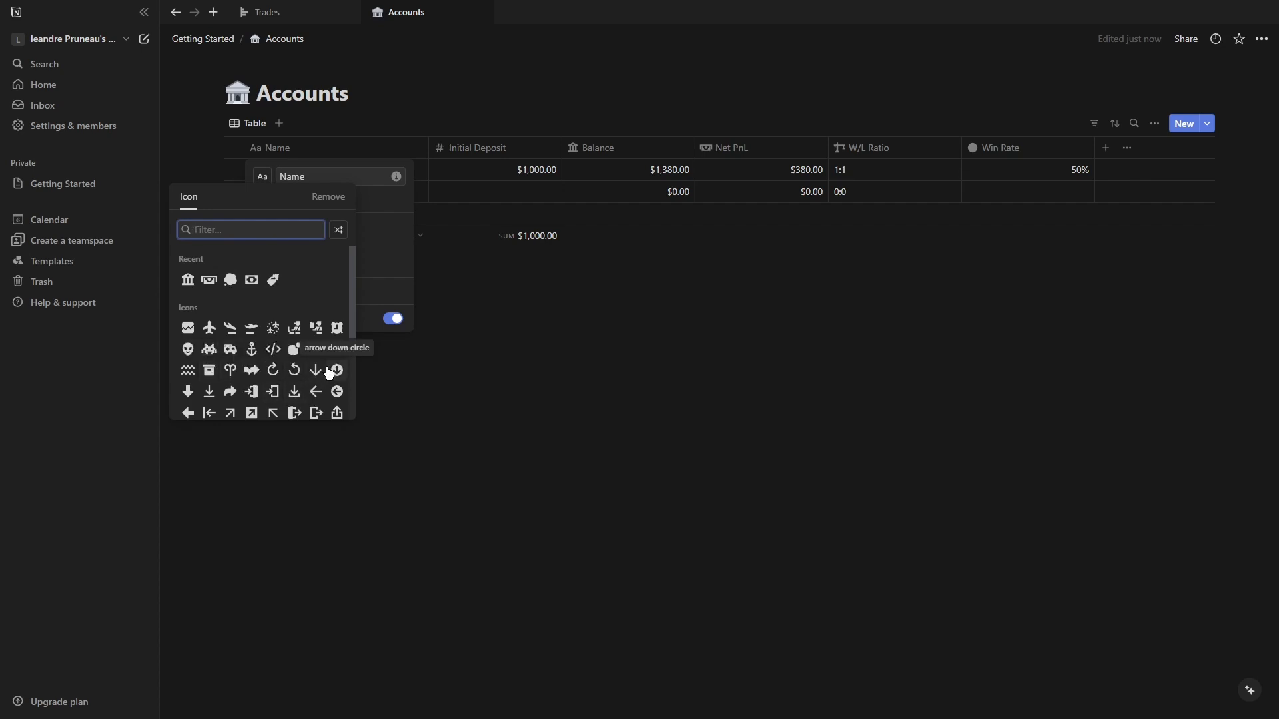
pyautogui.scroll(-2, 333, 327)
pyautogui.click(273, 343)
pyautogui.click(442, 401)
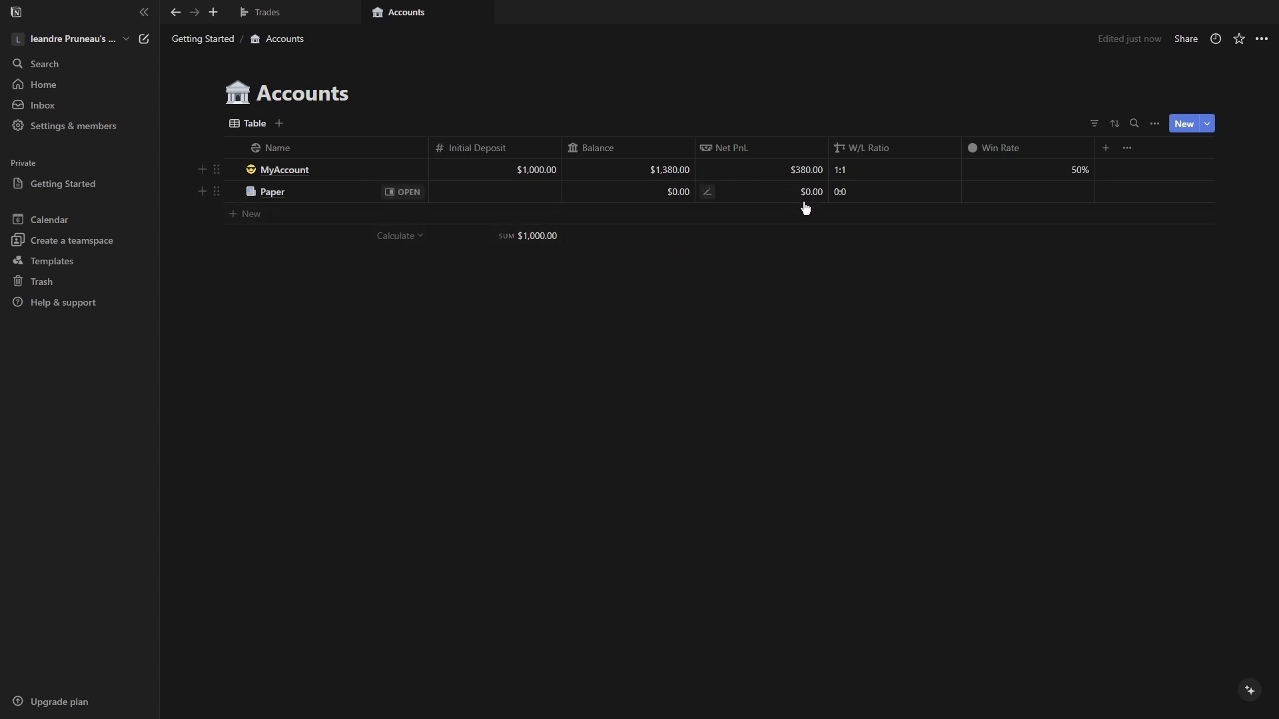
pyautogui.click(797, 236)
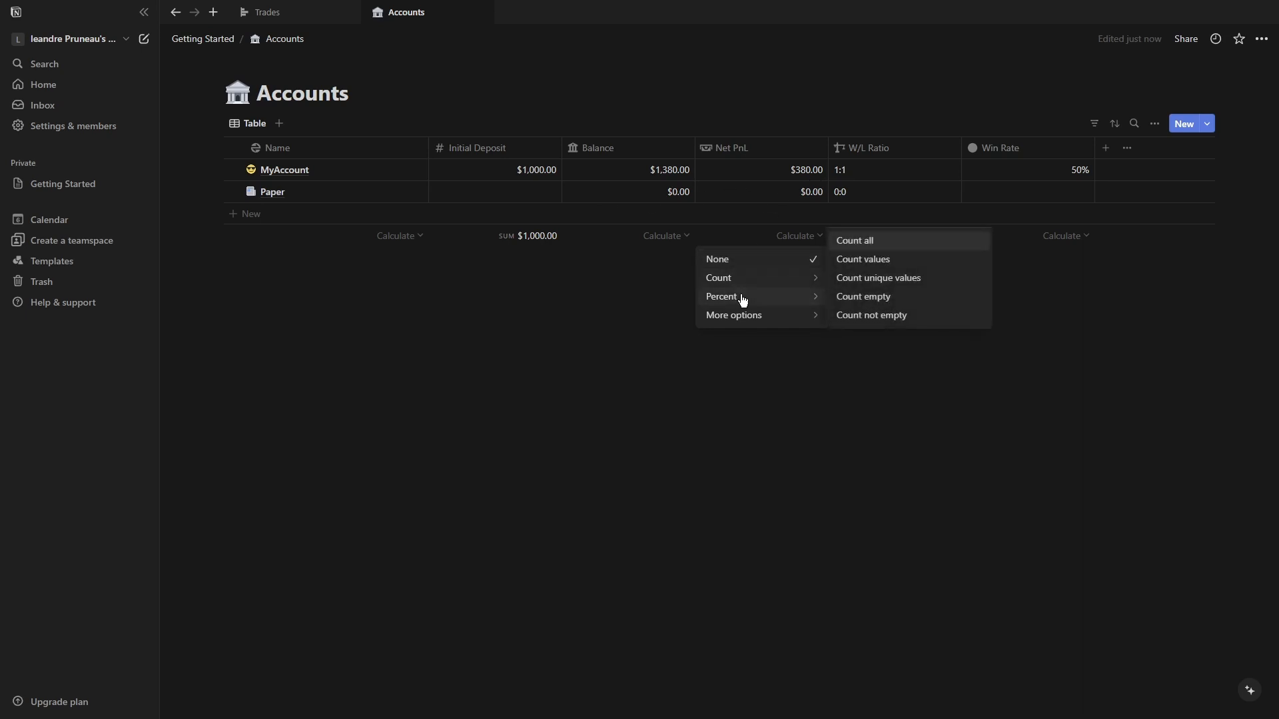
pyautogui.moveTo(741, 322)
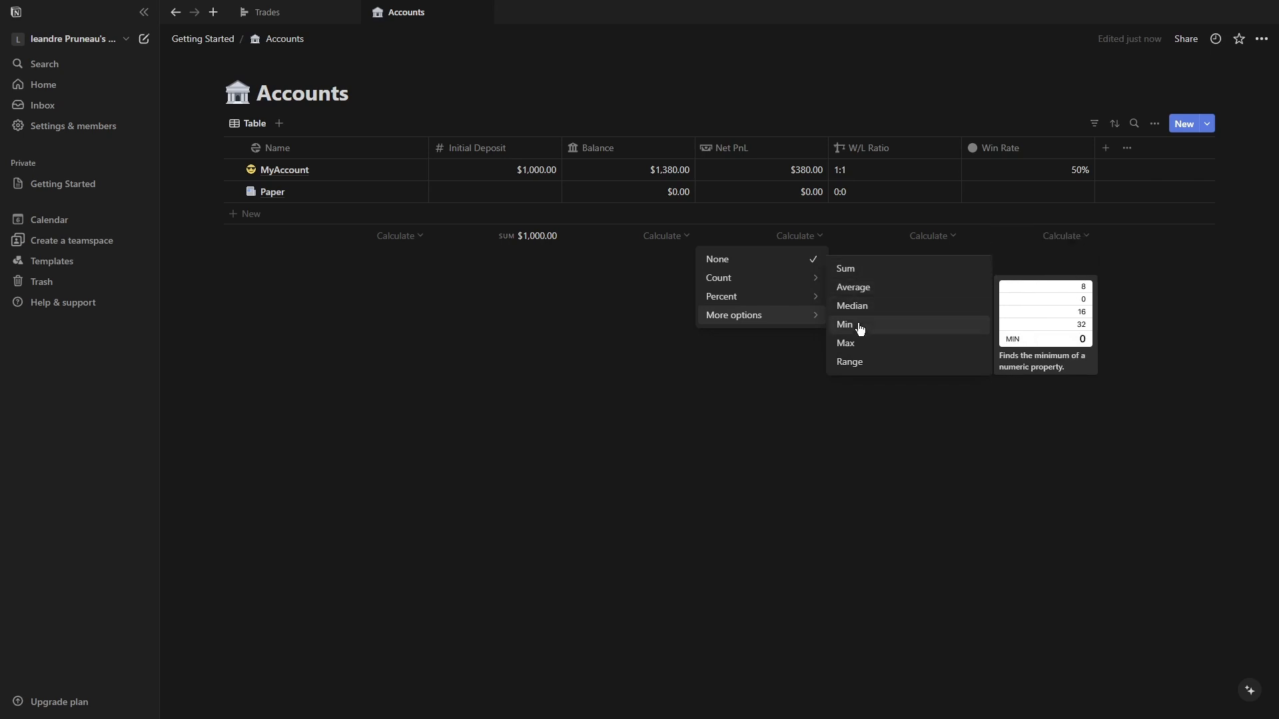
pyautogui.click(1088, 240)
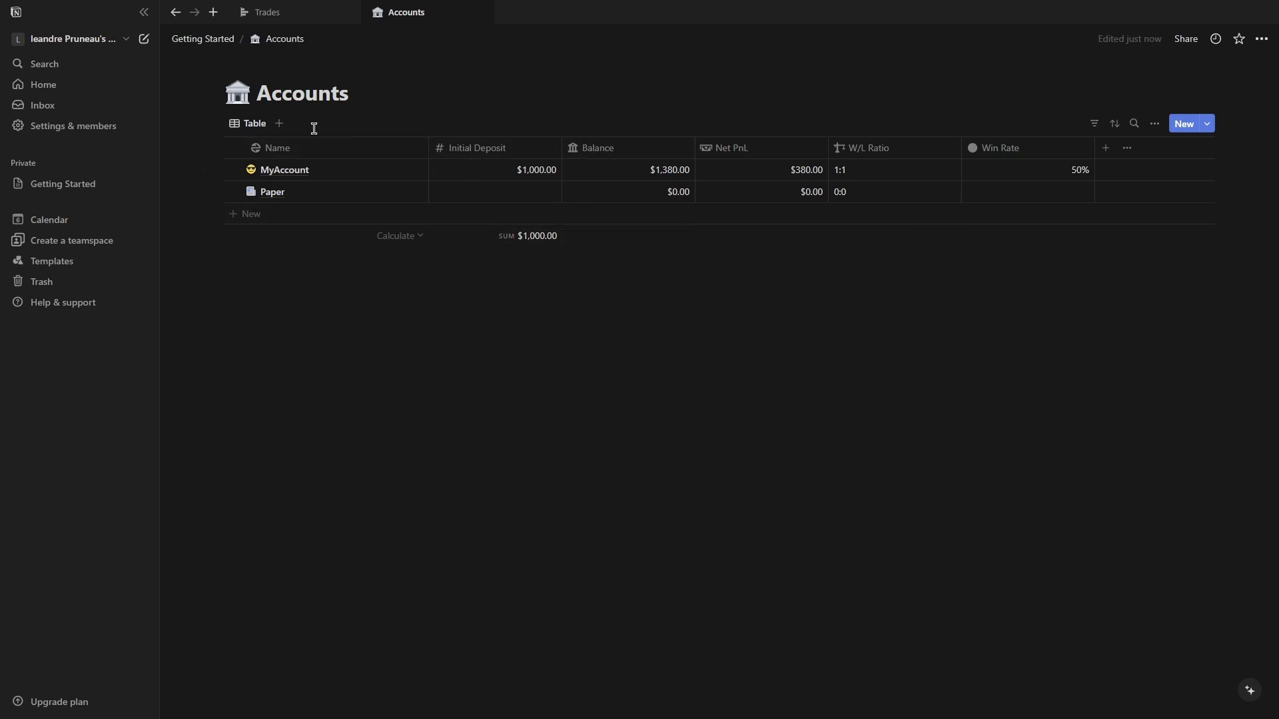
# In the Trades database, add a new table view named Weekly View.
pyautogui.click(222, 42)
pyautogui.click(510, 199)
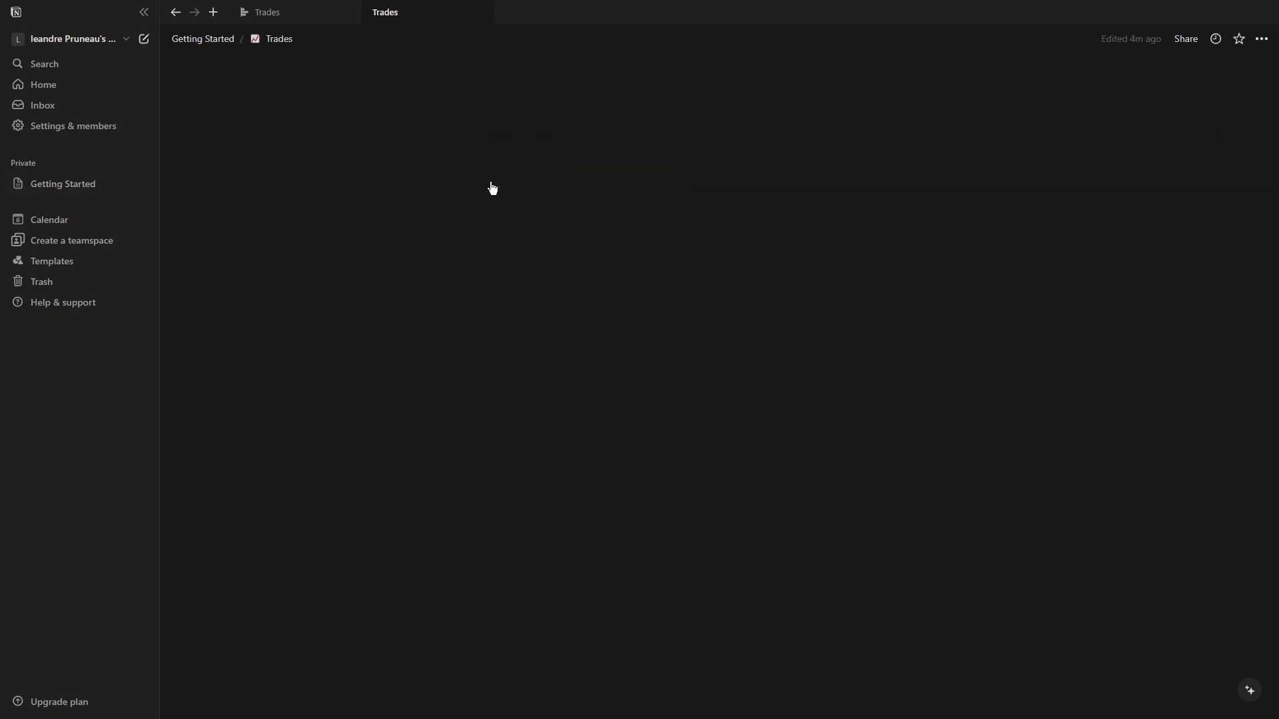
pyautogui.click(315, 127)
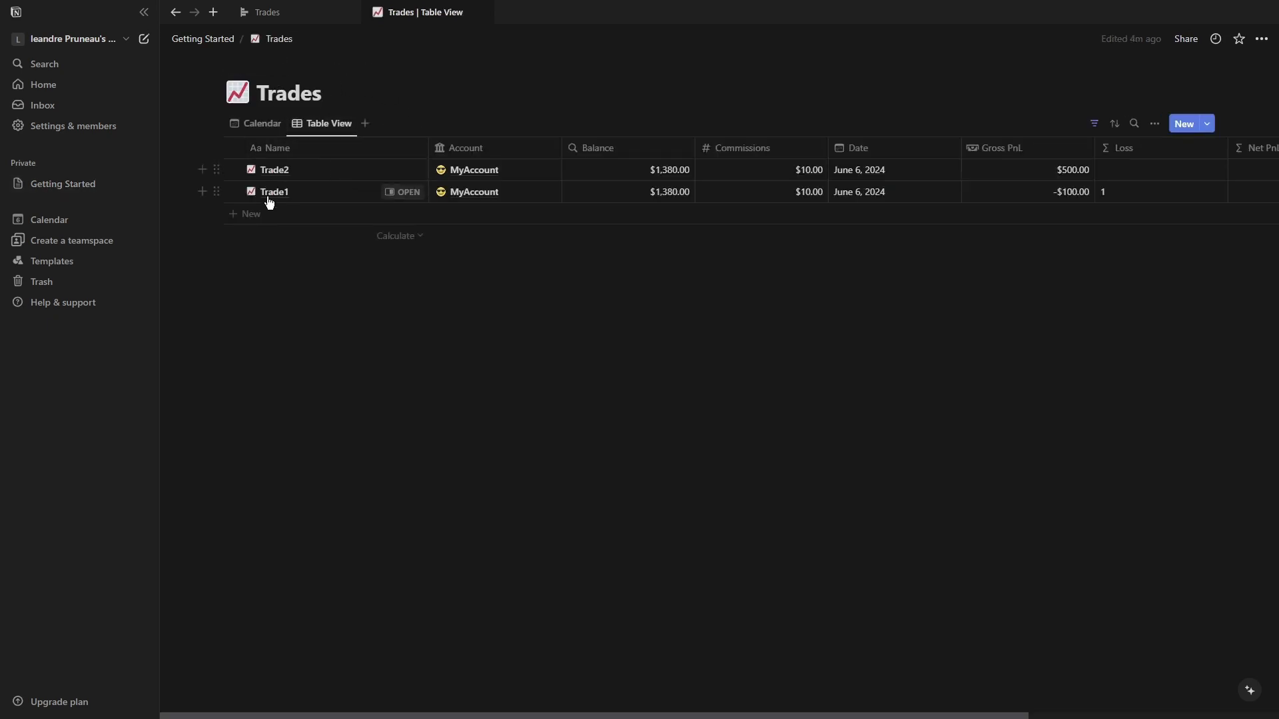
pyautogui.click(365, 124)
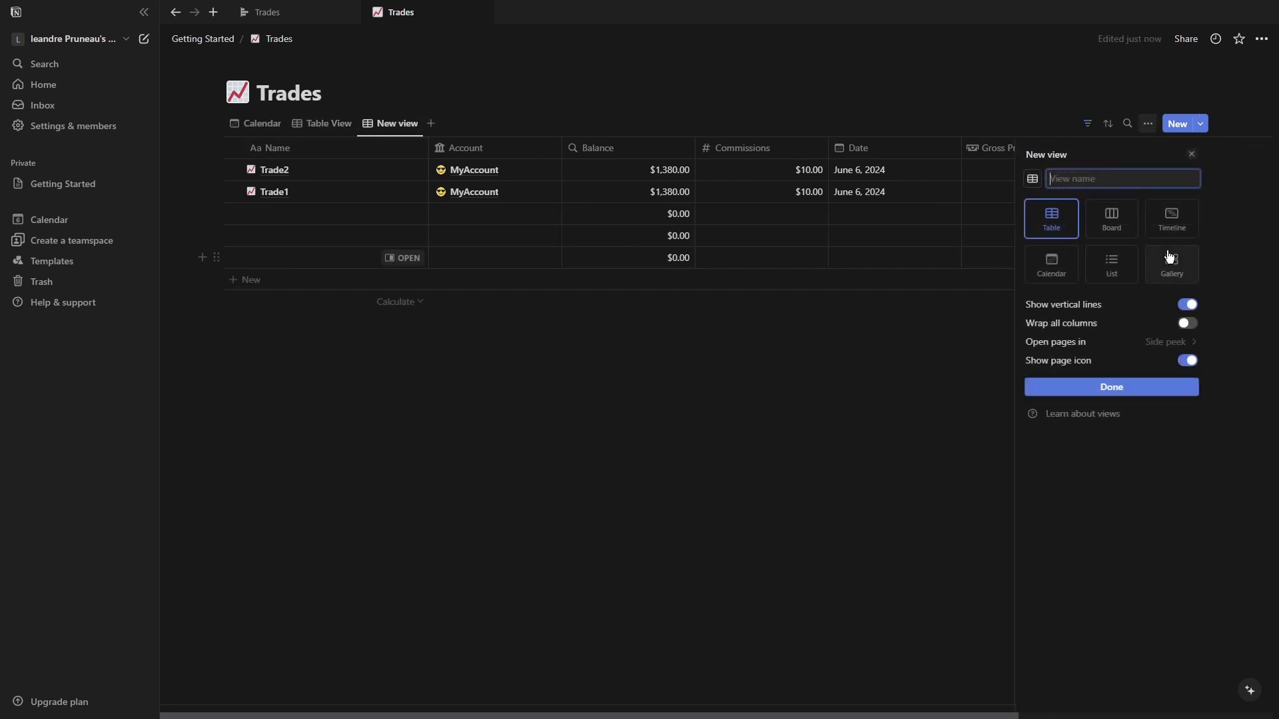
pyautogui.click(1097, 270)
pyautogui.click(1054, 225)
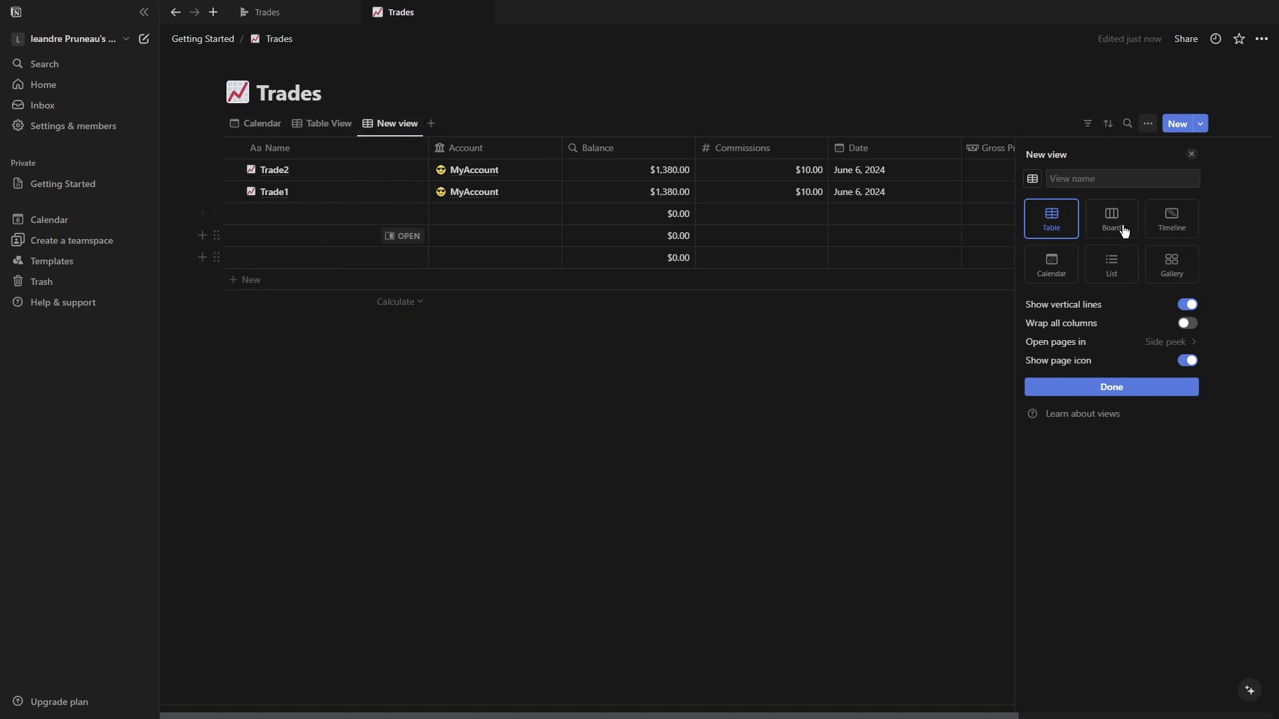
pyautogui.click(1093, 178)
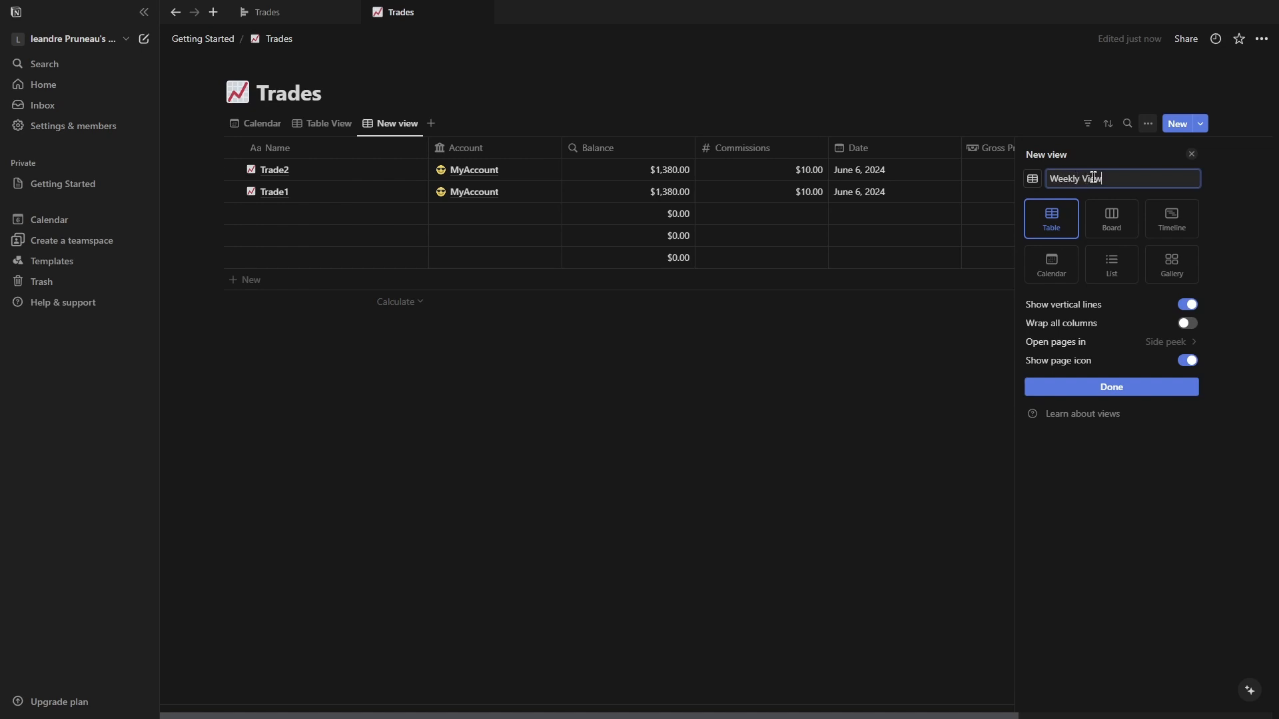
pyautogui.click(1109, 217)
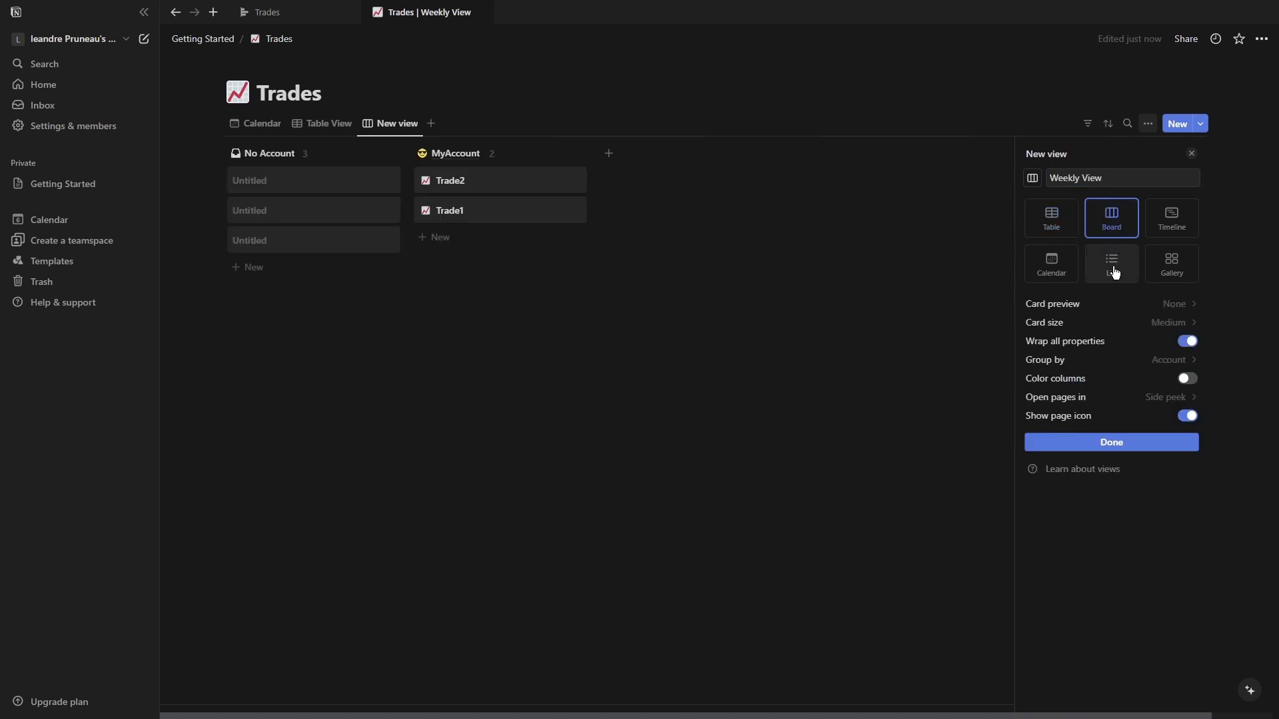
pyautogui.click(1163, 268)
pyautogui.click(1128, 268)
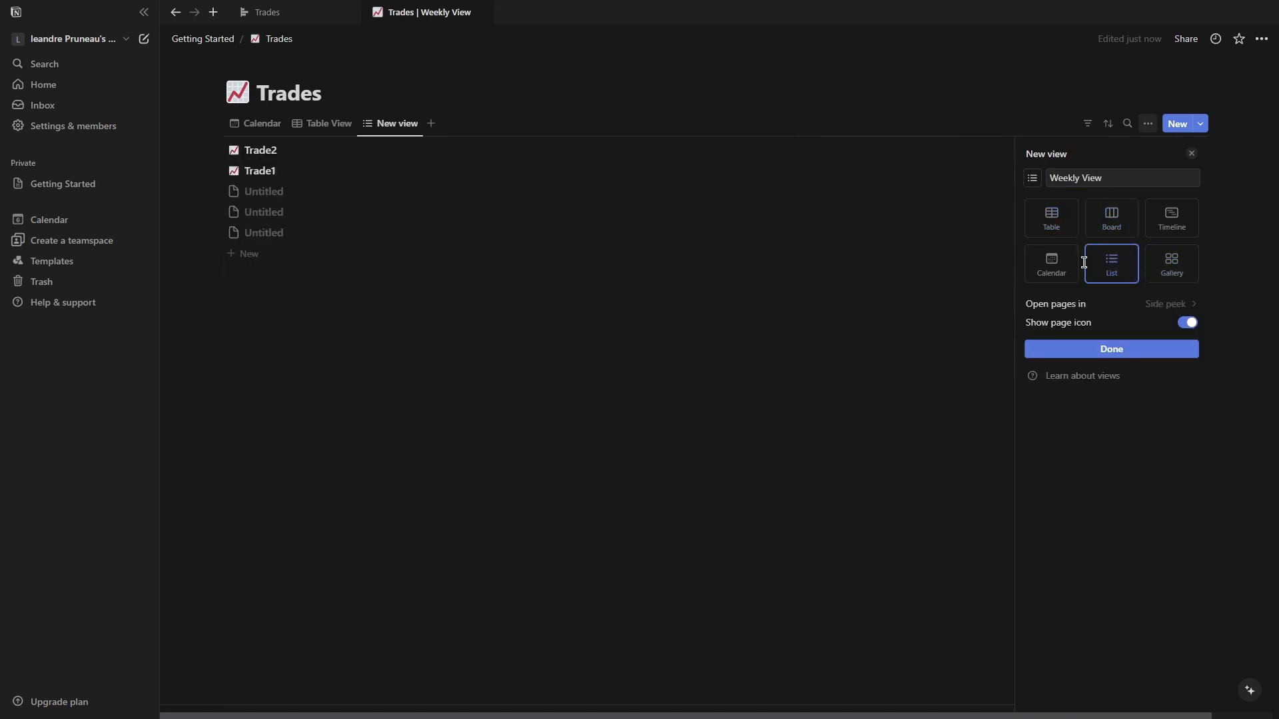
pyautogui.click(1055, 230)
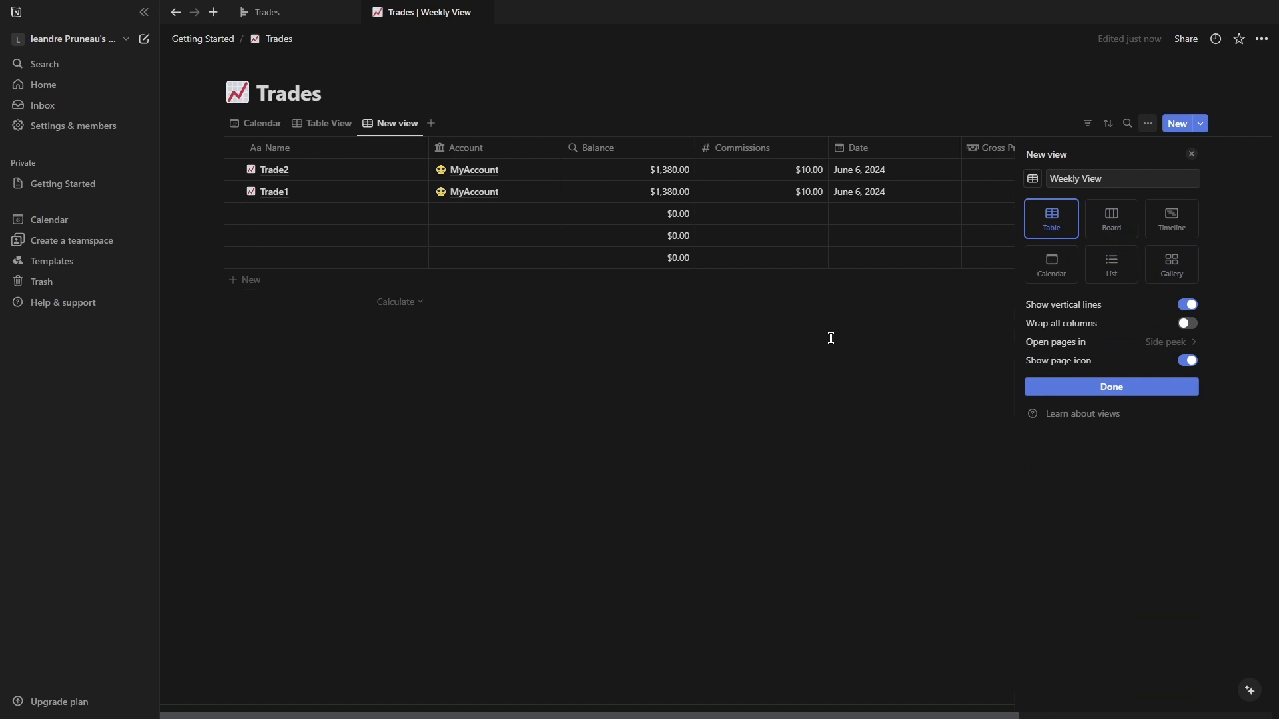
pyautogui.click(1049, 392)
# Filter the Weekly View by Date to show only trades from this week.
pyautogui.click(1086, 125)
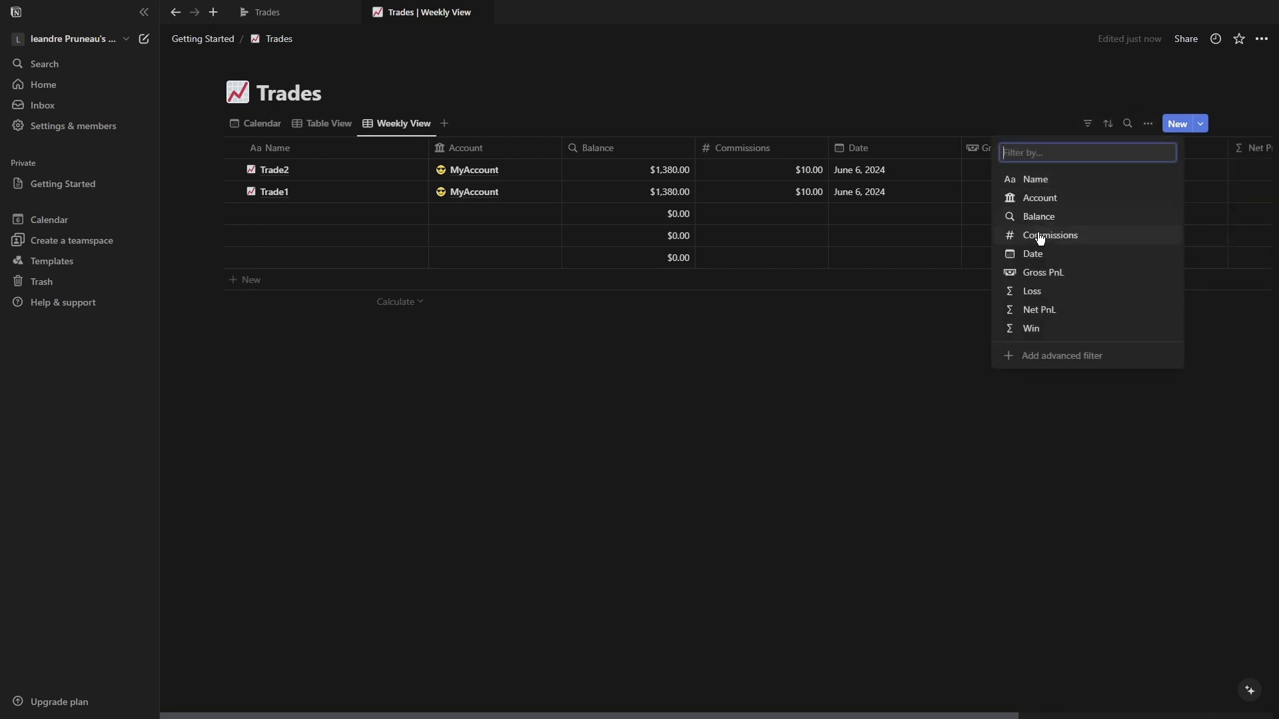
pyautogui.click(1033, 254)
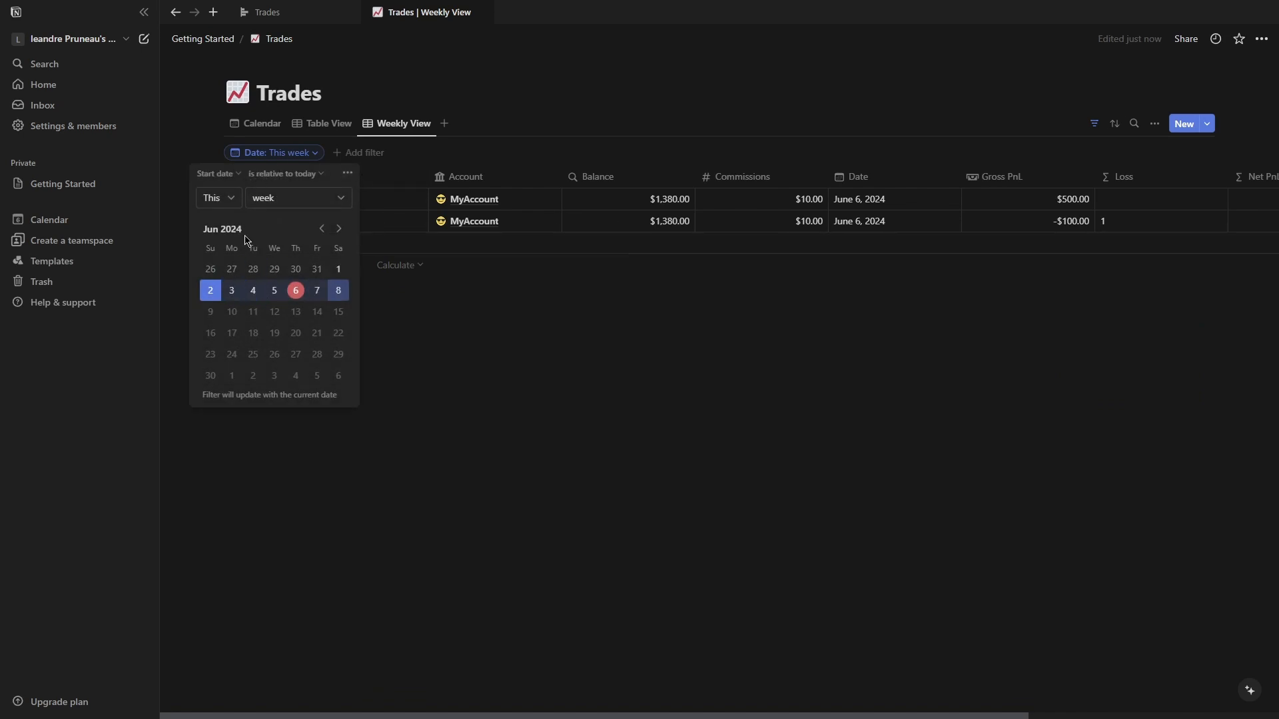
pyautogui.click(222, 199)
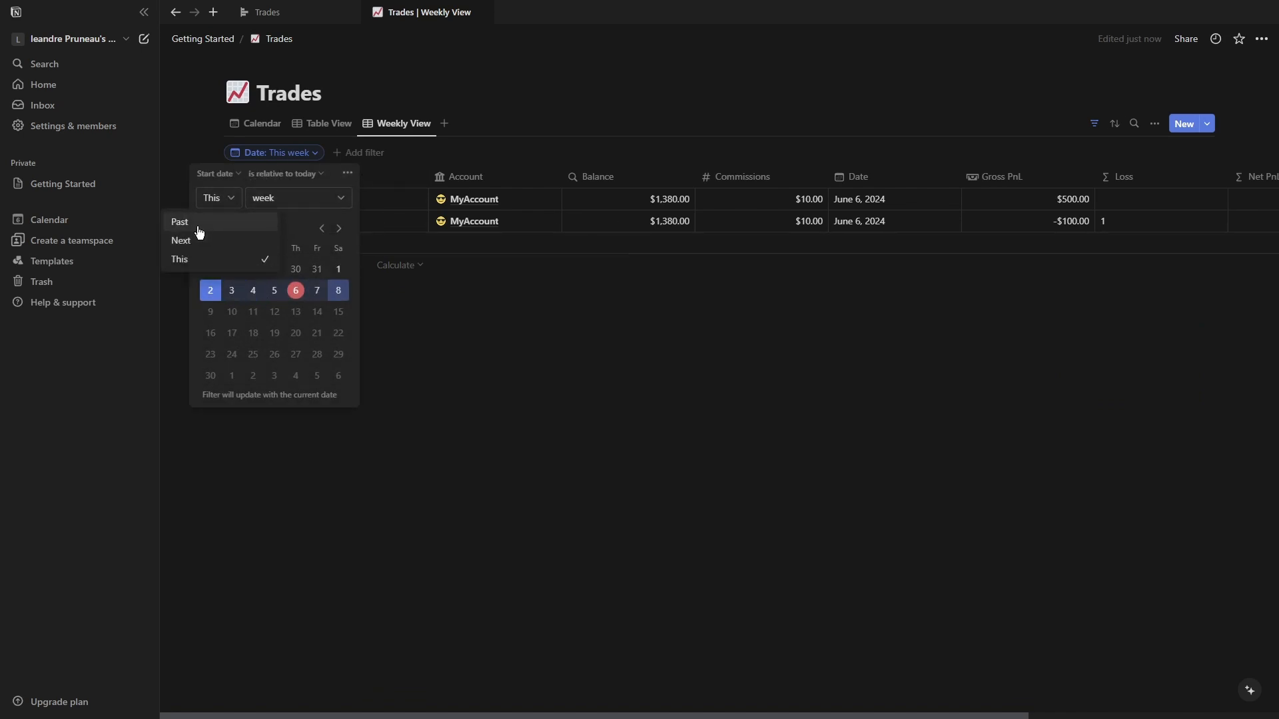
pyautogui.click(307, 200)
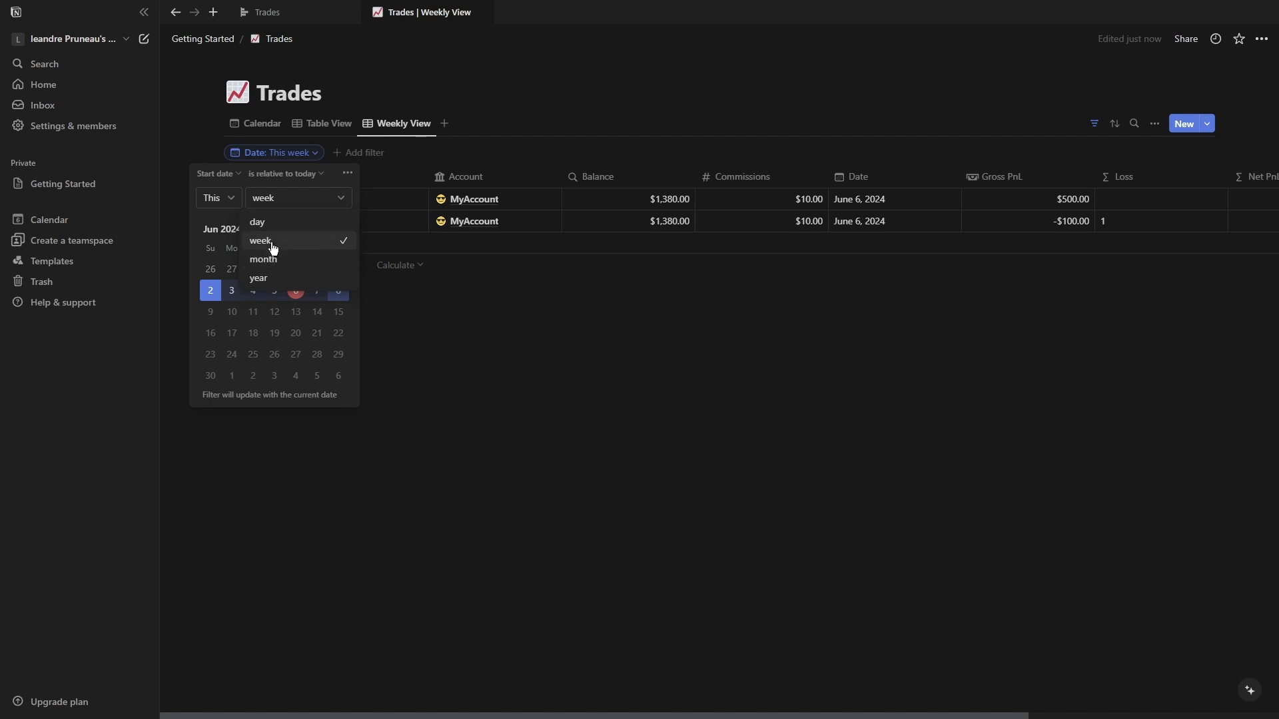
pyautogui.press('Escape')
pyautogui.click(443, 302)
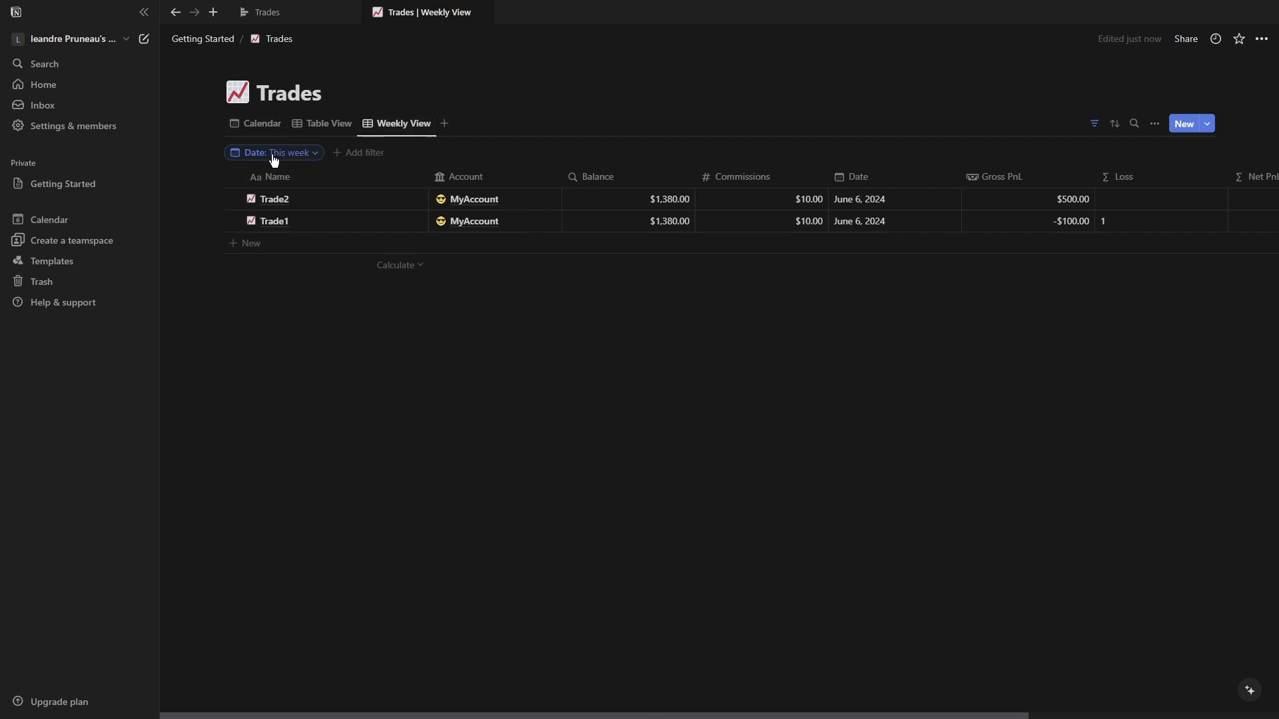
# Switch to the Journalazz page and scroll through its trading dashboard.
pyautogui.hotkey('ctrl', 'shift', 'Tab')
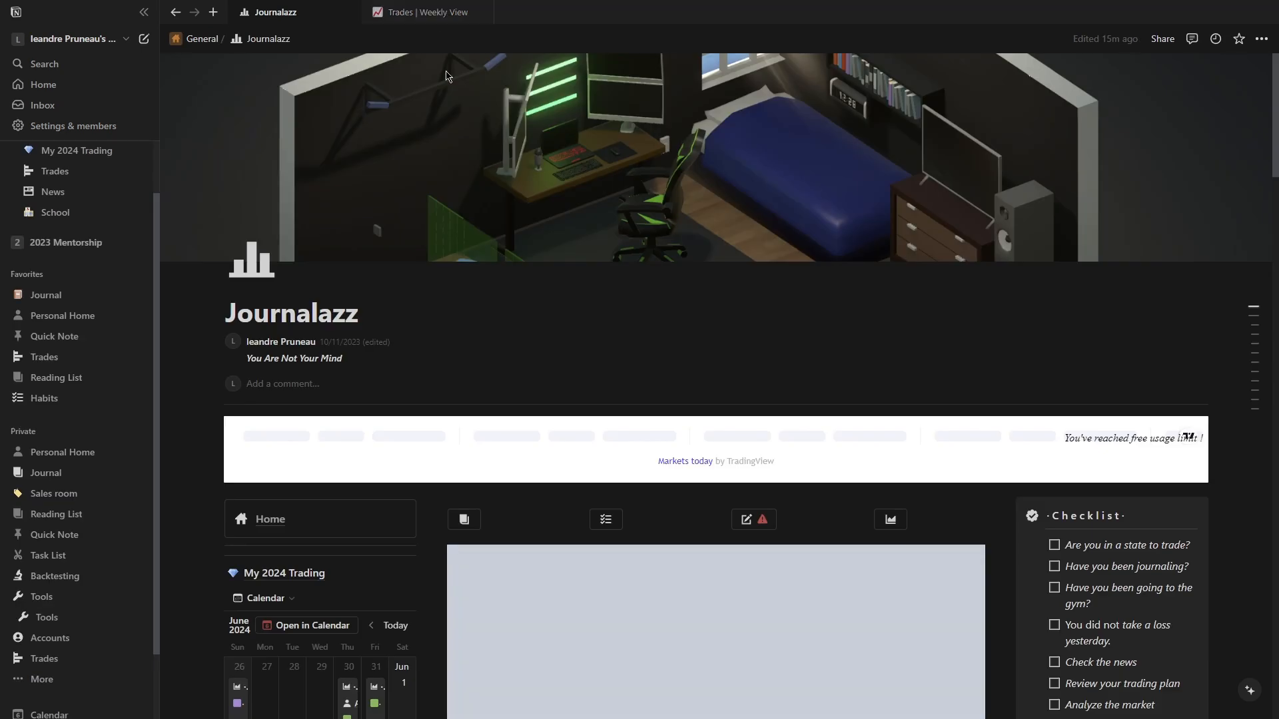
pyautogui.scroll(-3, 692, 340)
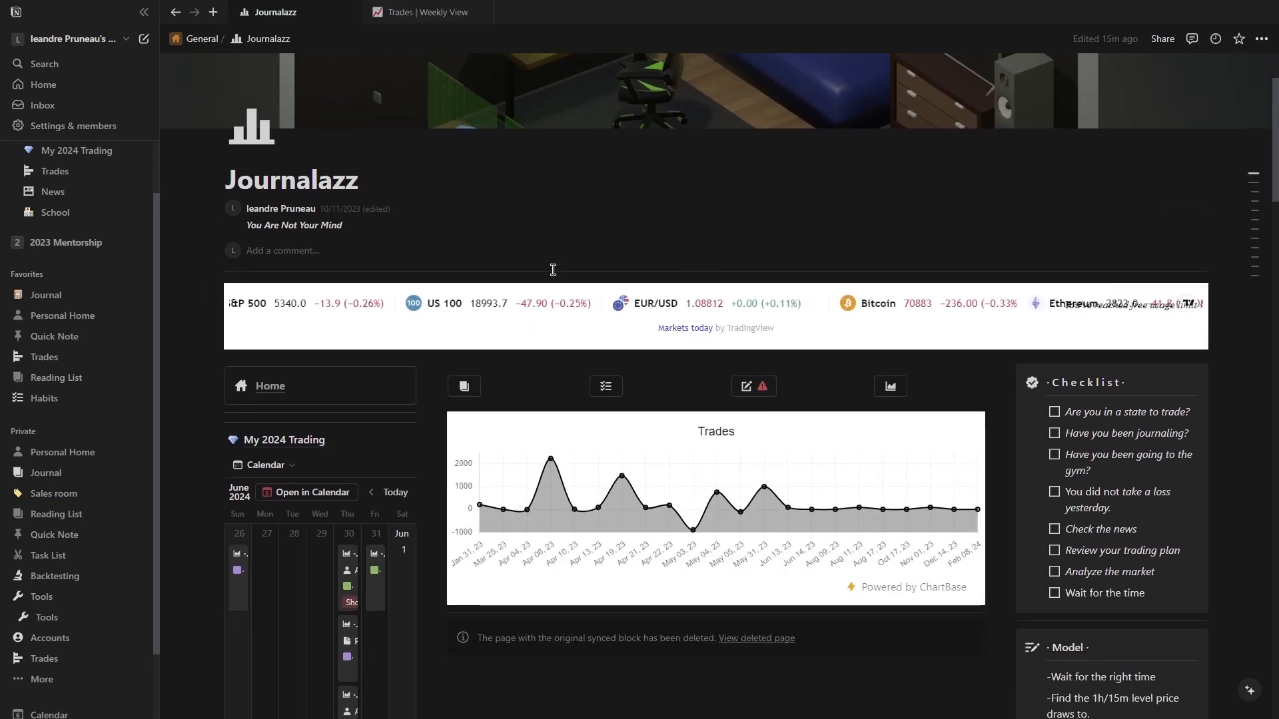
pyautogui.scroll(-3, 539, 288)
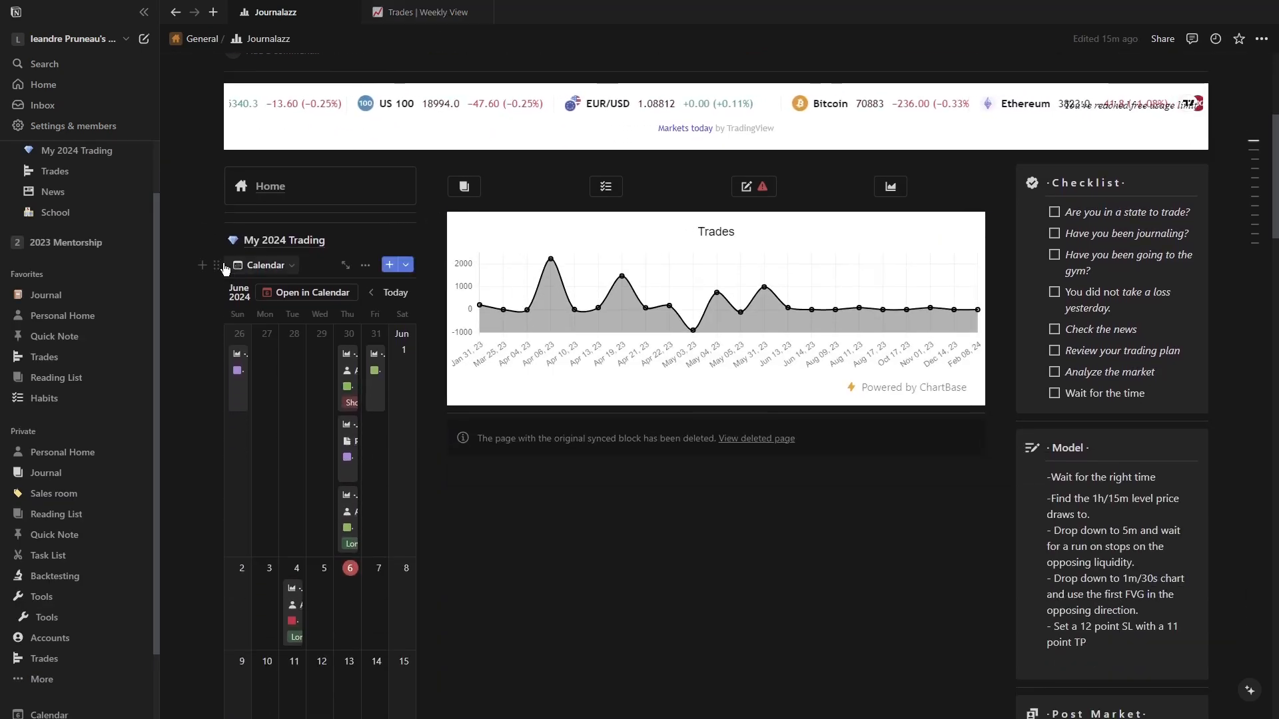
pyautogui.scroll(-1, 445, 314)
pyautogui.scroll(-5, 642, 391)
pyautogui.scroll(8, 608, 289)
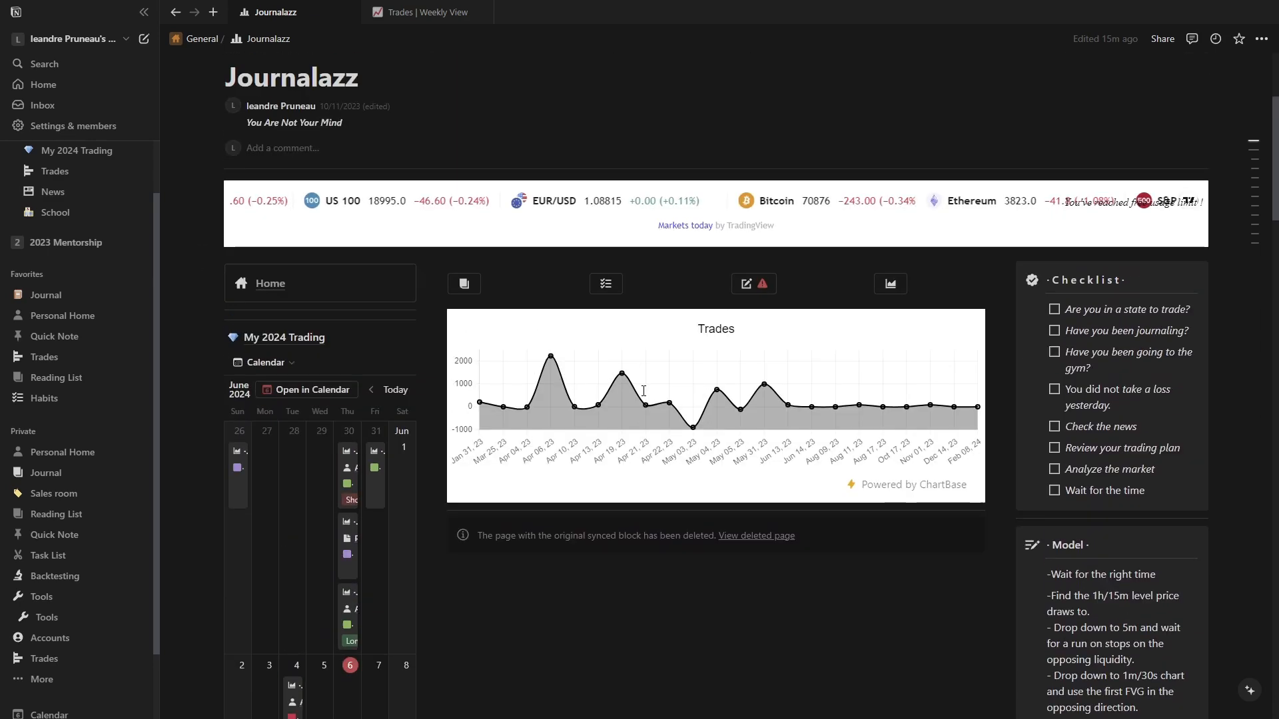
pyautogui.scroll(-2, 622, 355)
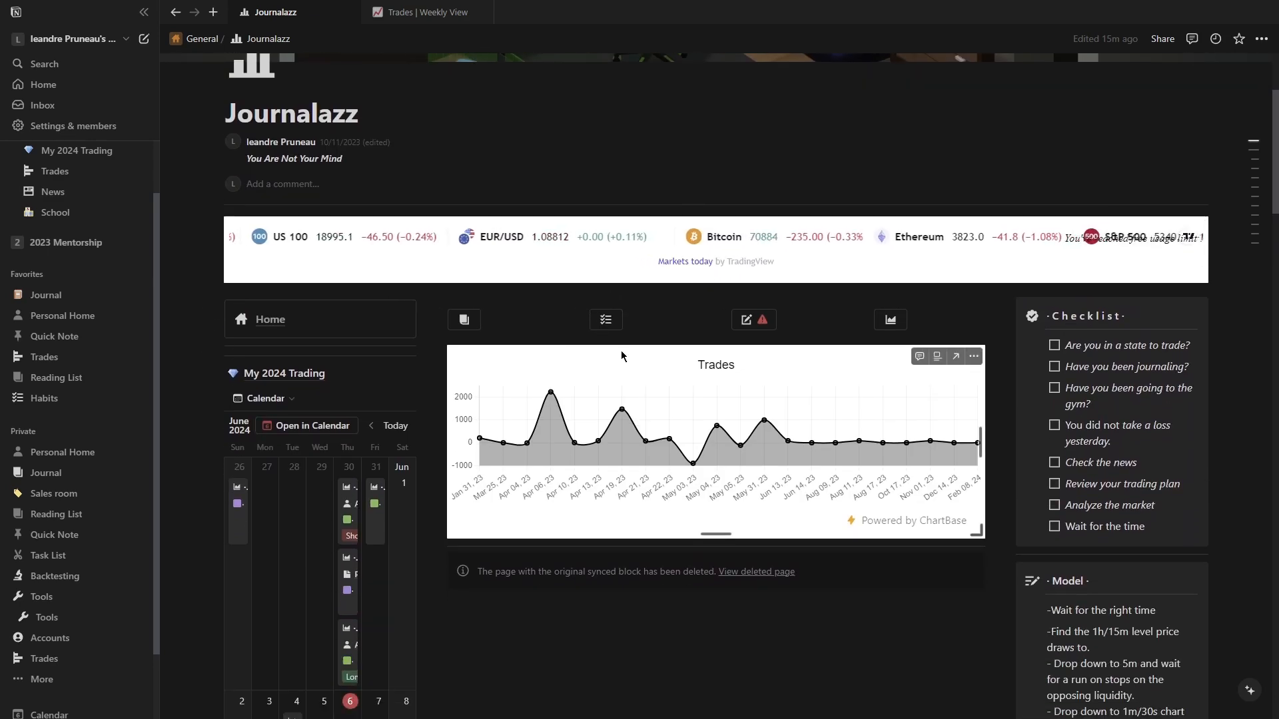